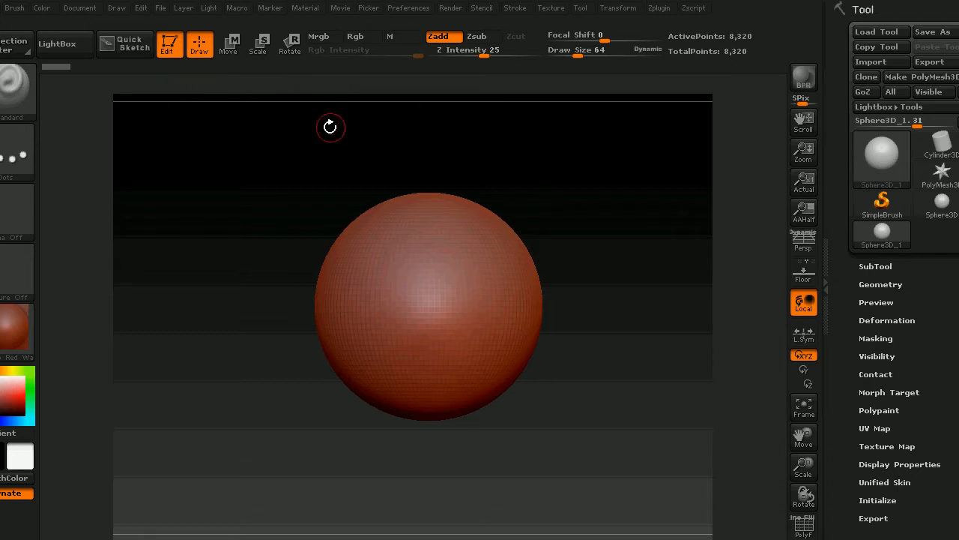
# Step: Choose the Move sculpting brush and set its draw size to 237
pyautogui.click(27, 148)
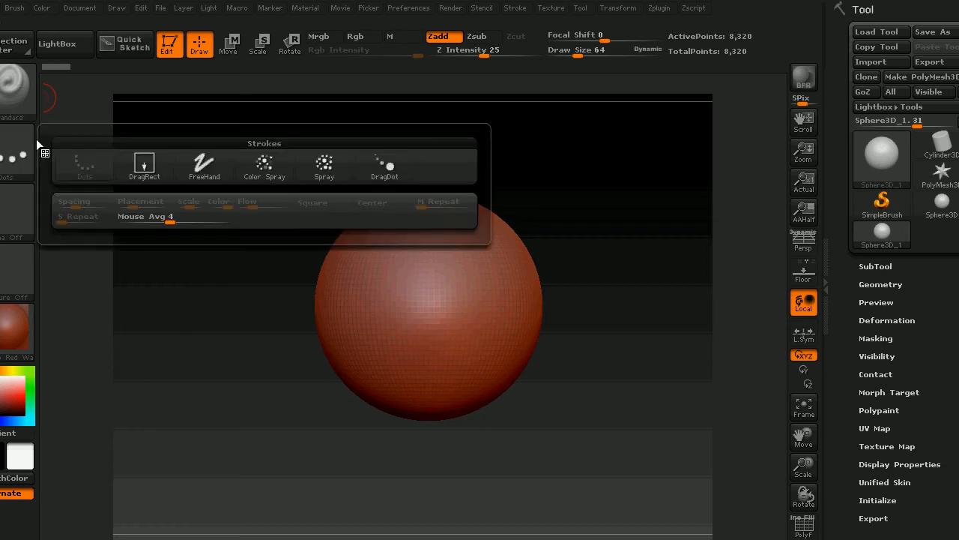
pyautogui.click(22, 94)
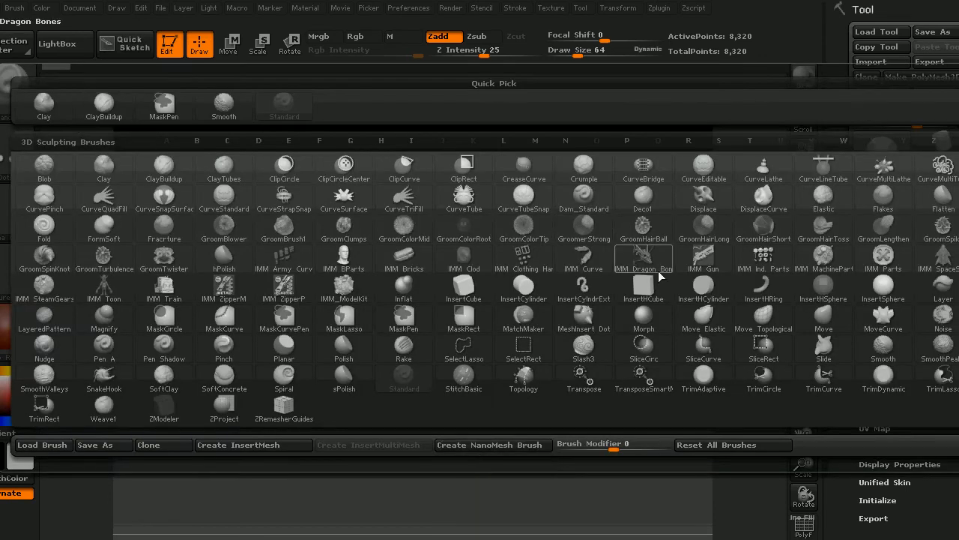
pyautogui.click(819, 319)
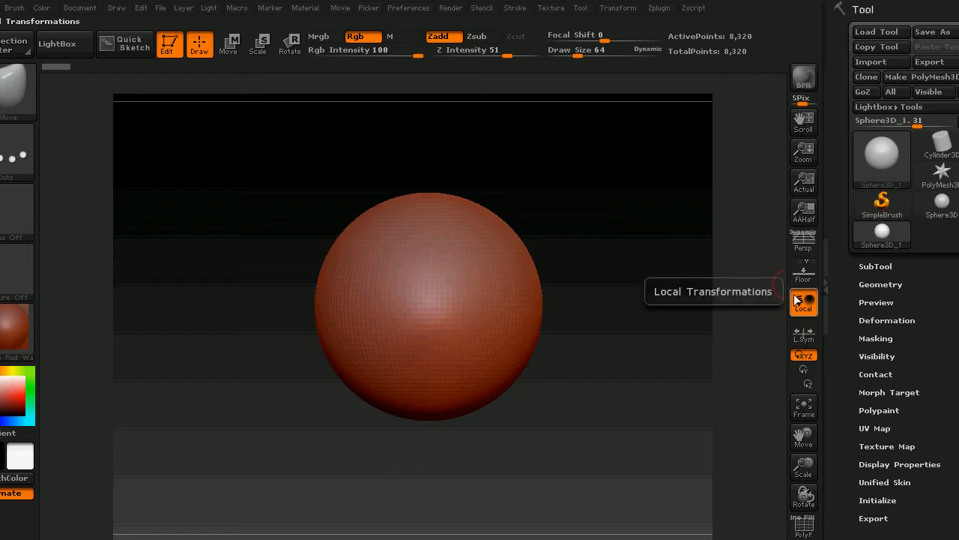
pyautogui.click(701, 349)
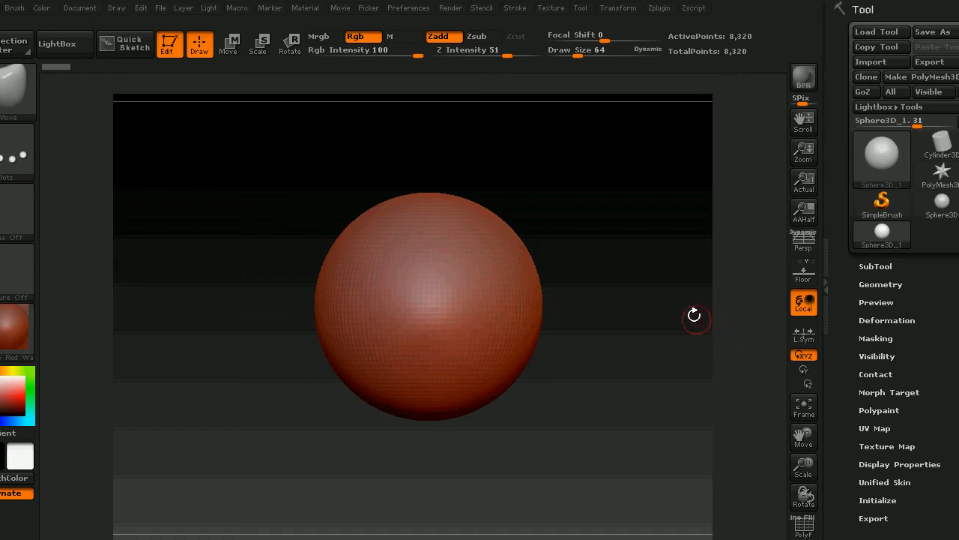
pyautogui.press('s')
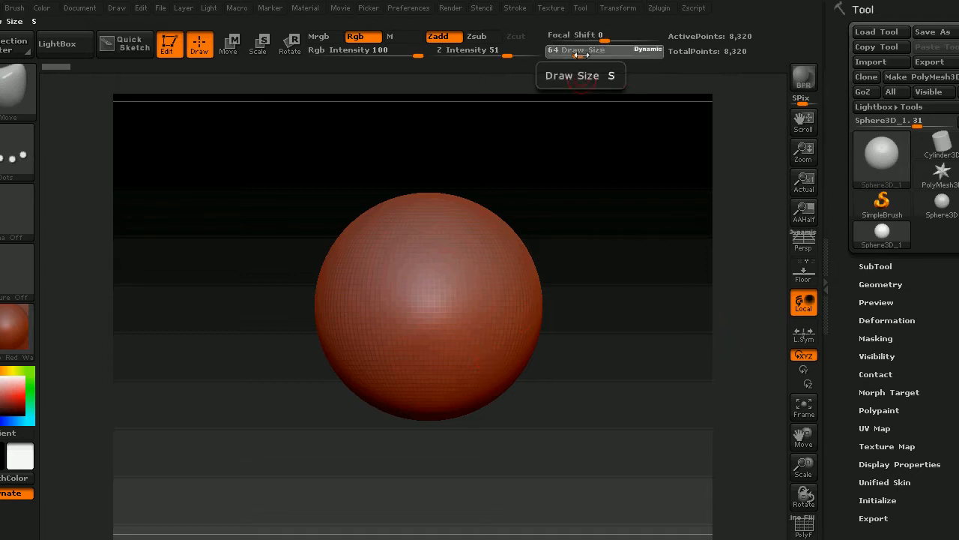
pyautogui.moveTo(581, 78); pyautogui.dragTo(604, 85)
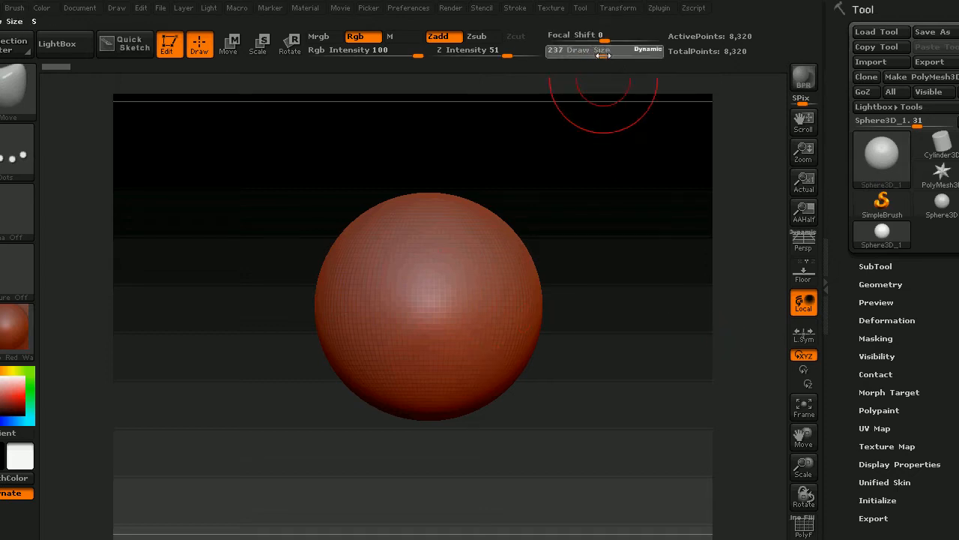
pyautogui.click(520, 375)
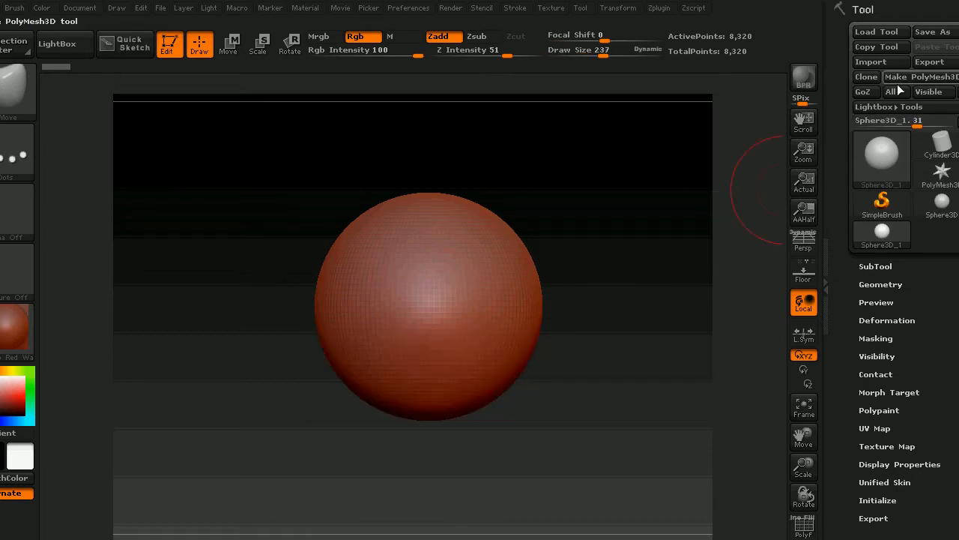
# Step: Convert the sphere into a PolyMesh3D and activate symmetry for sculpting
pyautogui.click(937, 78)
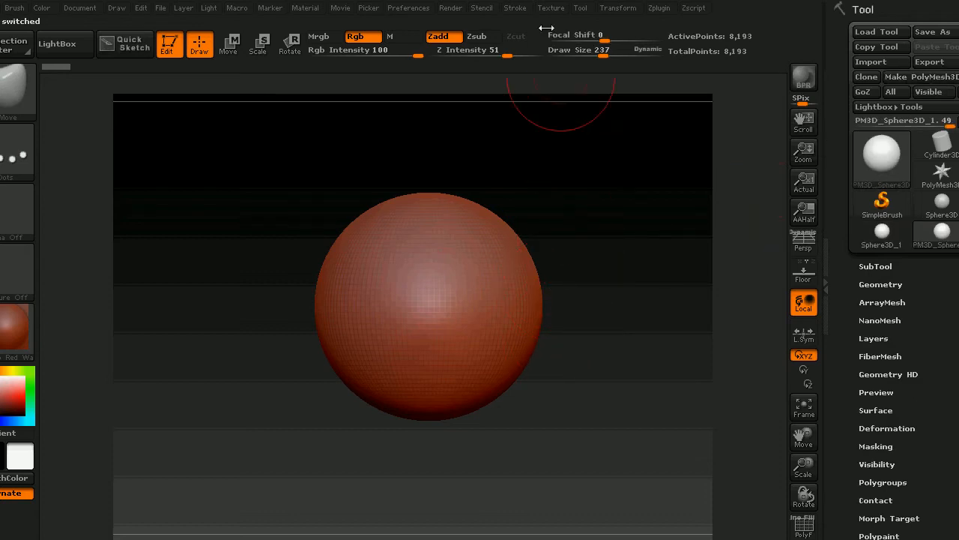
pyautogui.click(618, 7)
pyautogui.click(646, 346)
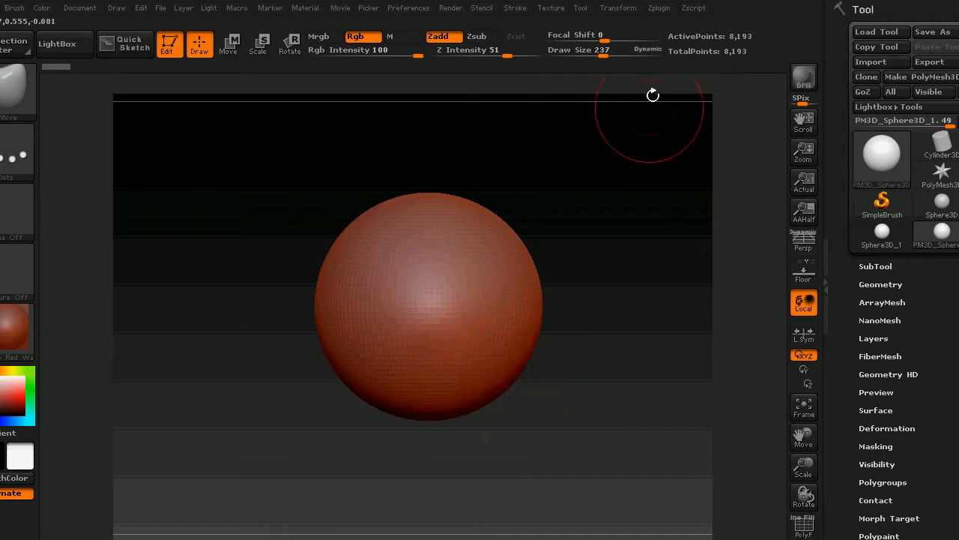
# Step: Set the draw size to 351 and pull the sphere's lower sides outward into two broad symmetrical lobes
pyautogui.moveTo(600, 59); pyautogui.dragTo(615, 59)
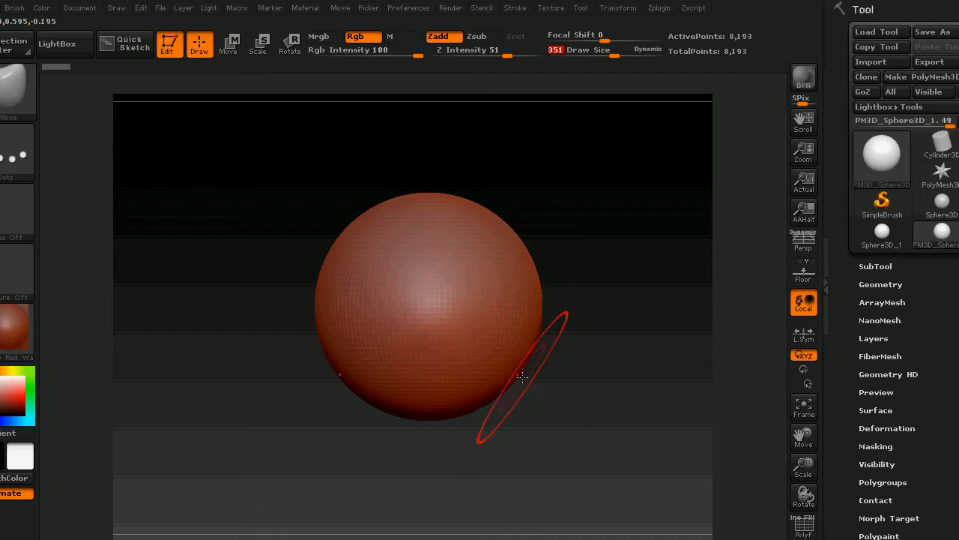
pyautogui.moveTo(523, 383); pyautogui.dragTo(599, 401)
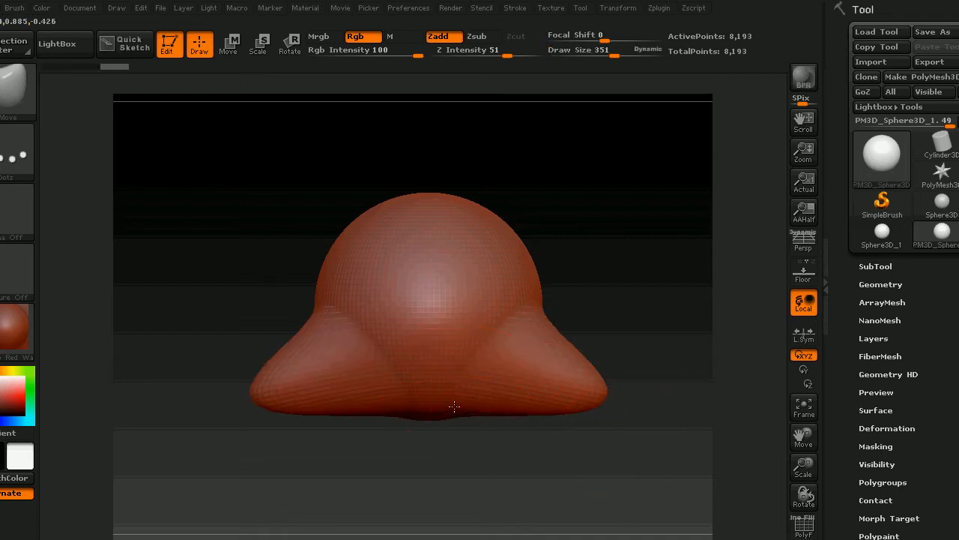
pyautogui.moveTo(455, 406); pyautogui.dragTo(459, 413)
pyautogui.moveTo(458, 366)
pyautogui.mouseDown()
pyautogui.moveTo(474, 361)
pyautogui.moveTo(517, 301)
pyautogui.moveTo(516, 280)
pyautogui.mouseUp()
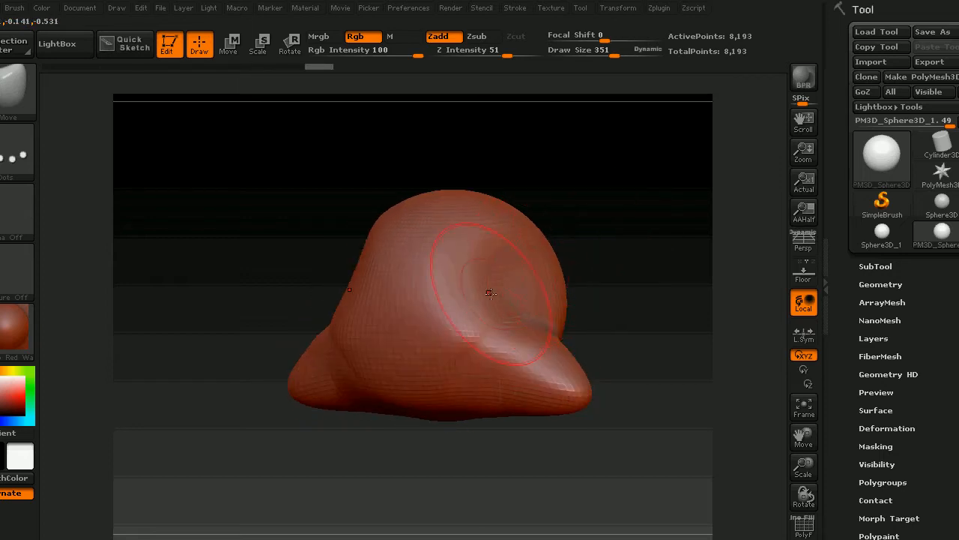
# Step: Push the profile inward between the rounded top and the bulging lower part, working from a side view
pyautogui.moveTo(654, 276); pyautogui.dragTo(608, 281)
pyautogui.moveTo(649, 385); pyautogui.dragTo(631, 386)
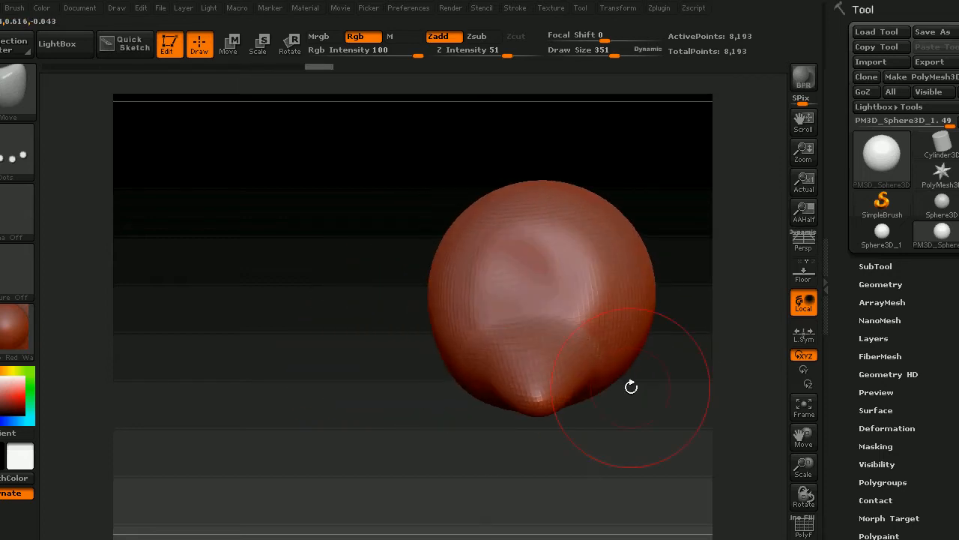
pyautogui.moveTo(462, 376); pyautogui.dragTo(448, 384)
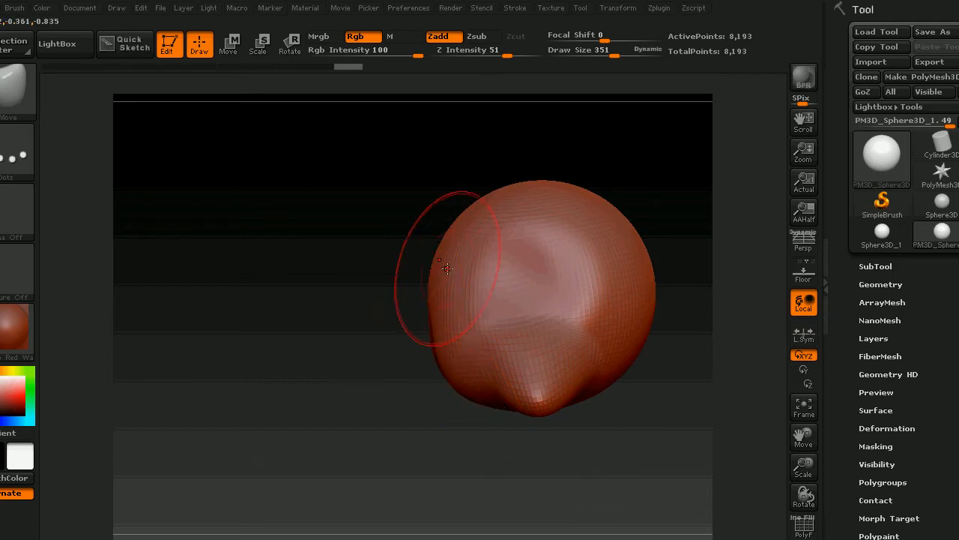
pyautogui.moveTo(437, 271); pyautogui.dragTo(484, 226)
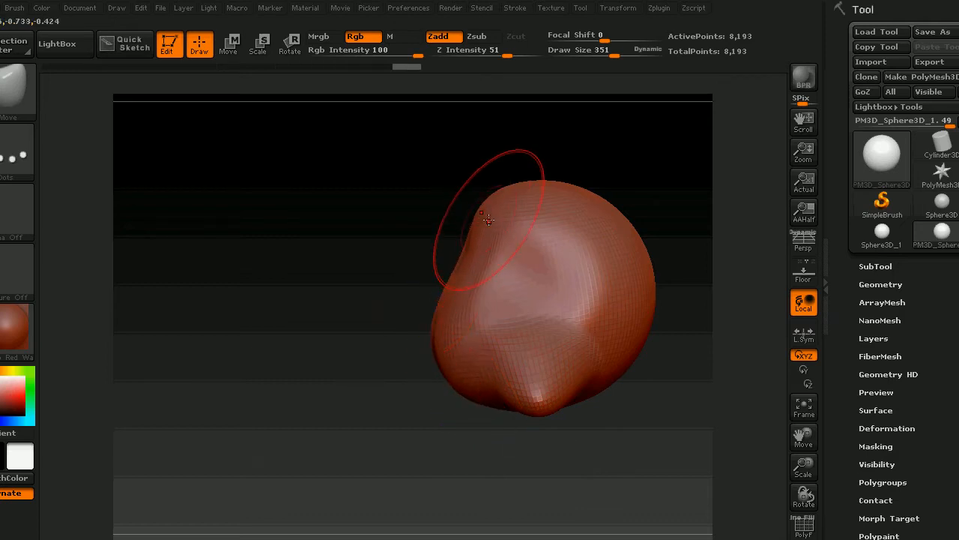
pyautogui.moveTo(428, 428)
pyautogui.mouseDown()
pyautogui.moveTo(439, 439)
pyautogui.moveTo(457, 411)
pyautogui.moveTo(463, 315)
pyautogui.mouseUp()
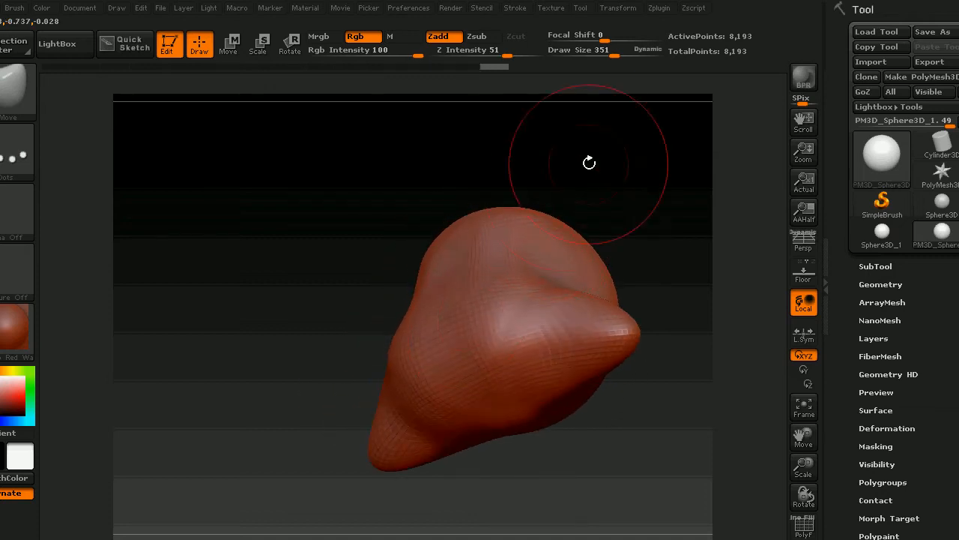
pyautogui.moveTo(589, 162)
pyautogui.mouseDown()
pyautogui.moveTo(570, 170)
pyautogui.moveTo(599, 157)
pyautogui.moveTo(592, 145)
pyautogui.mouseUp()
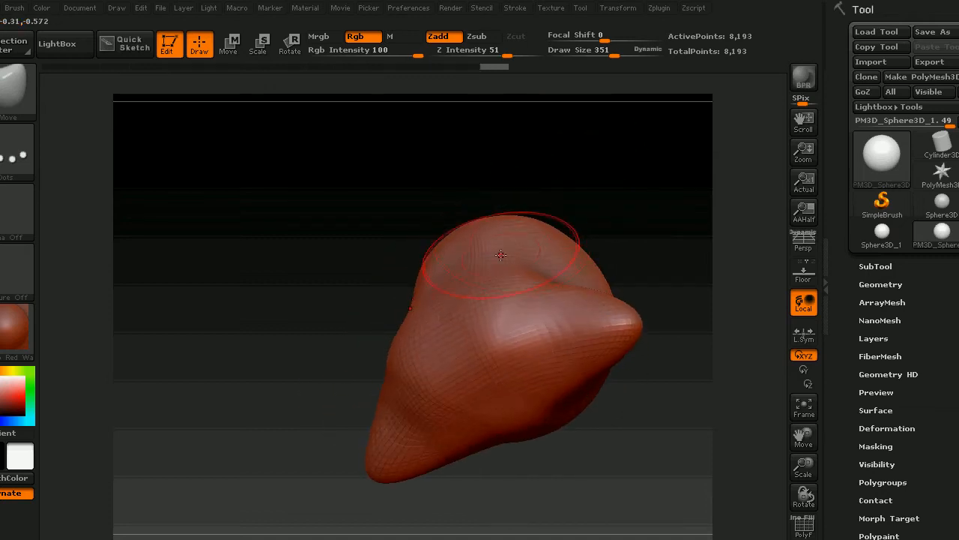
pyautogui.moveTo(495, 196); pyautogui.dragTo(593, 252)
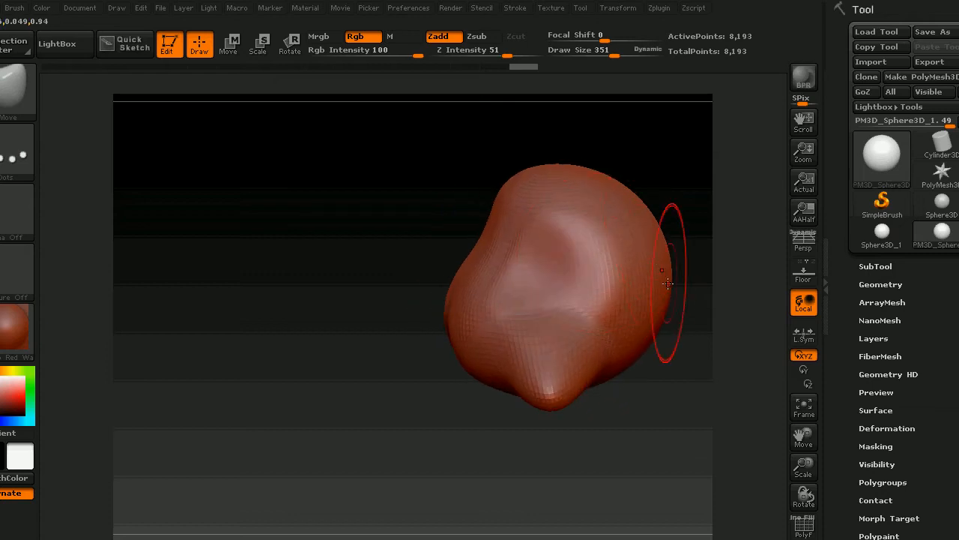
pyautogui.moveTo(682, 439); pyautogui.dragTo(556, 439)
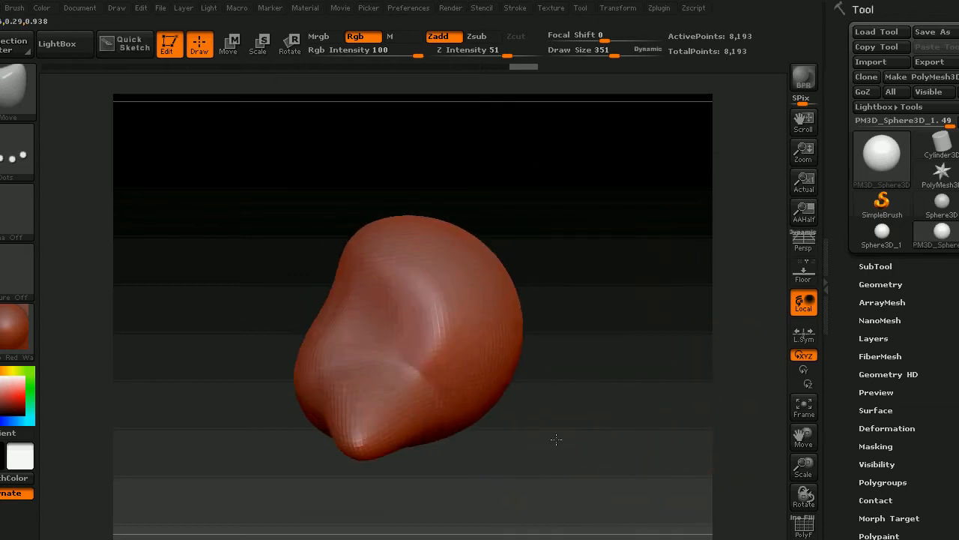
# Step: Widen the two side lobes and even out the body's outline around the rounded top with the Move brush
pyautogui.moveTo(530, 270)
pyautogui.mouseDown()
pyautogui.moveTo(449, 284)
pyautogui.moveTo(458, 305)
pyautogui.moveTo(562, 272)
pyautogui.moveTo(535, 353)
pyautogui.mouseUp()
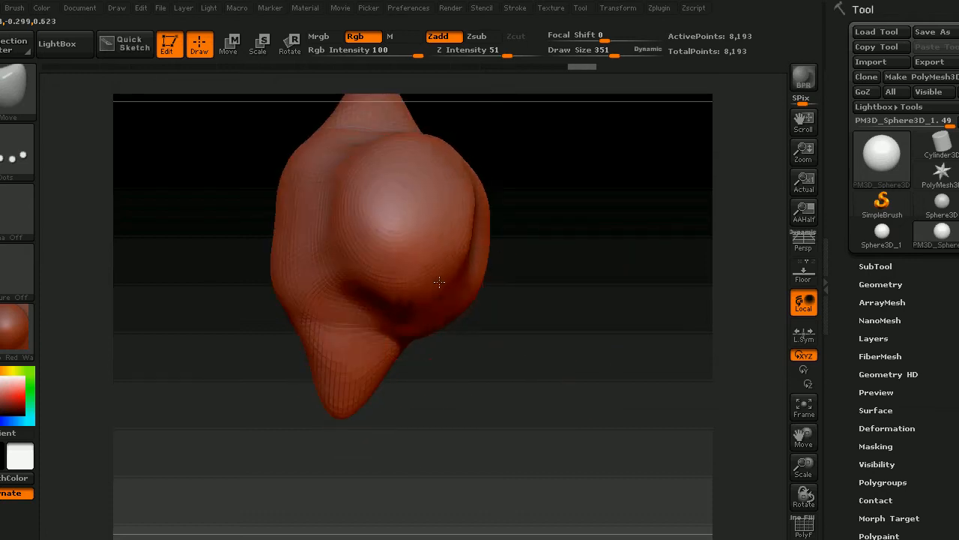
pyautogui.moveTo(484, 307)
pyautogui.mouseDown()
pyautogui.moveTo(525, 336)
pyautogui.moveTo(484, 368)
pyautogui.mouseUp()
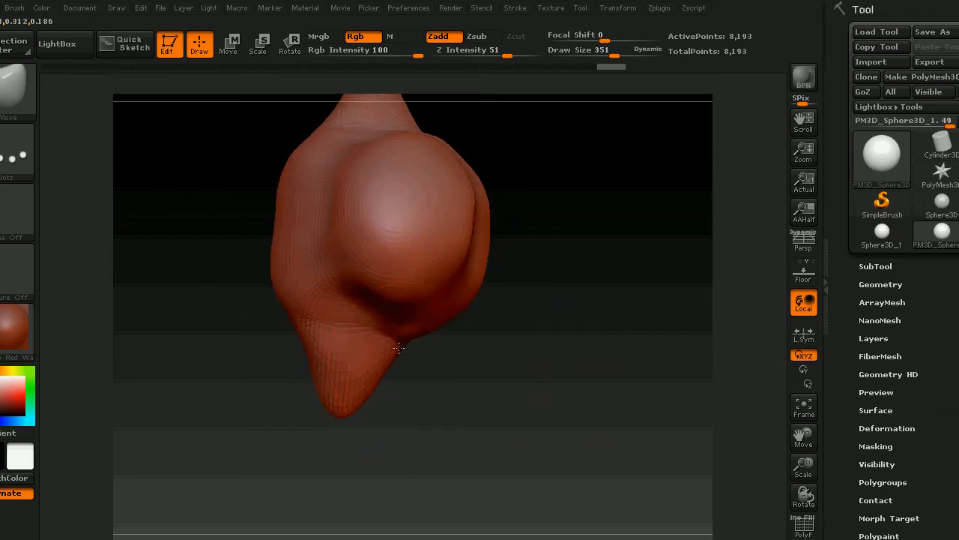
pyautogui.moveTo(399, 347)
pyautogui.mouseDown()
pyautogui.moveTo(397, 398)
pyautogui.moveTo(385, 407)
pyautogui.mouseUp()
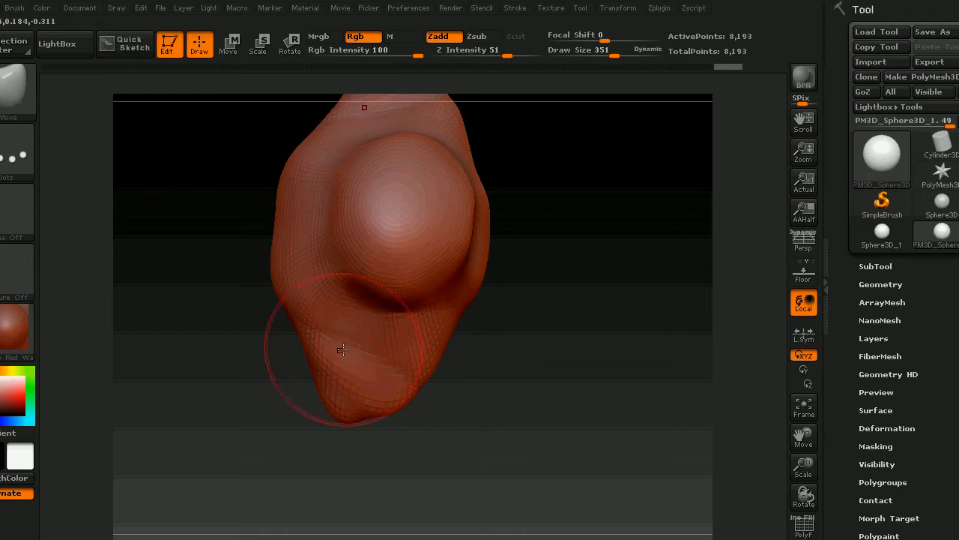
pyautogui.moveTo(344, 350)
pyautogui.mouseDown()
pyautogui.moveTo(327, 361)
pyautogui.moveTo(290, 323)
pyautogui.mouseUp()
pyautogui.moveTo(265, 277); pyautogui.dragTo(276, 280)
pyautogui.moveTo(288, 156); pyautogui.dragTo(294, 159)
pyautogui.moveTo(368, 406); pyautogui.dragTo(371, 410)
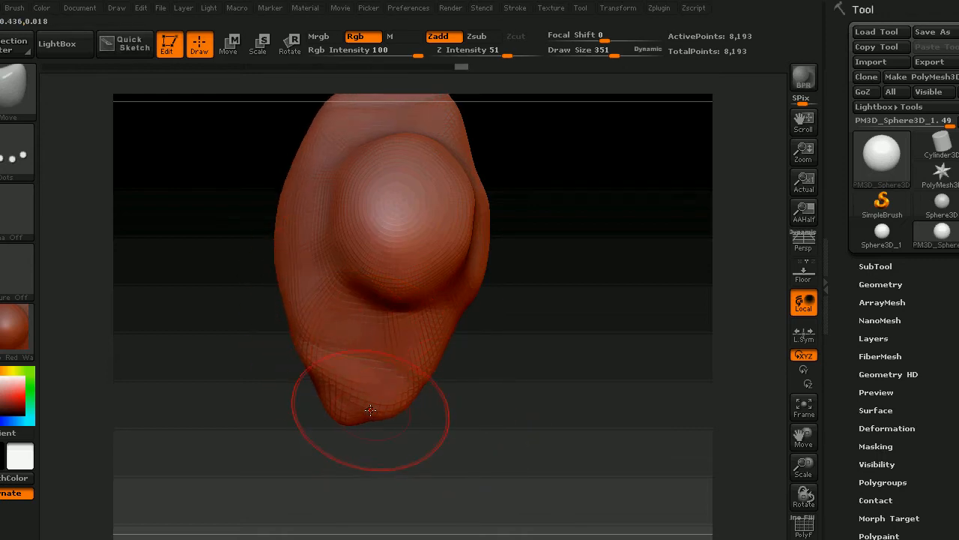
pyautogui.moveTo(317, 375); pyautogui.dragTo(323, 380)
pyautogui.moveTo(499, 398)
pyautogui.mouseDown()
pyautogui.moveTo(484, 390)
pyautogui.moveTo(502, 386)
pyautogui.moveTo(511, 414)
pyautogui.mouseUp()
pyautogui.moveTo(460, 314); pyautogui.dragTo(472, 314)
pyautogui.moveTo(510, 433)
pyautogui.mouseDown()
pyautogui.moveTo(527, 305)
pyautogui.moveTo(546, 449)
pyautogui.moveTo(472, 345)
pyautogui.mouseUp()
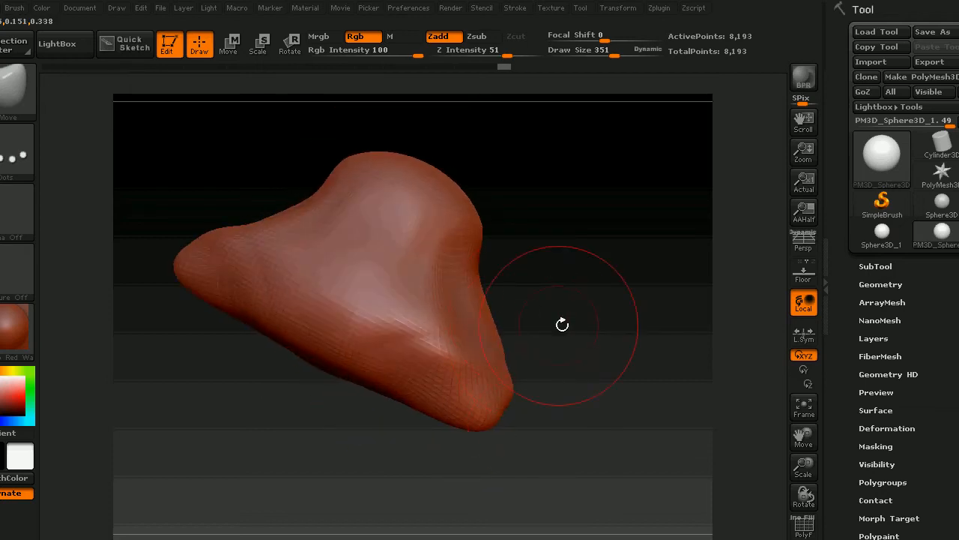
pyautogui.moveTo(562, 324); pyautogui.dragTo(604, 323)
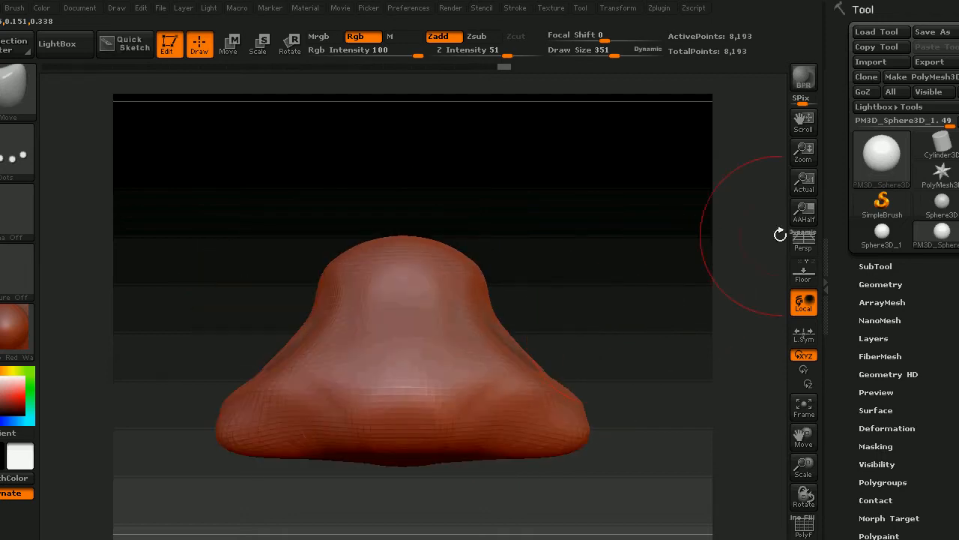
# Step: Remesh the shaped form with DynaMesh at resolution 128
pyautogui.click(871, 285)
pyautogui.scroll(-5, 854, 281)
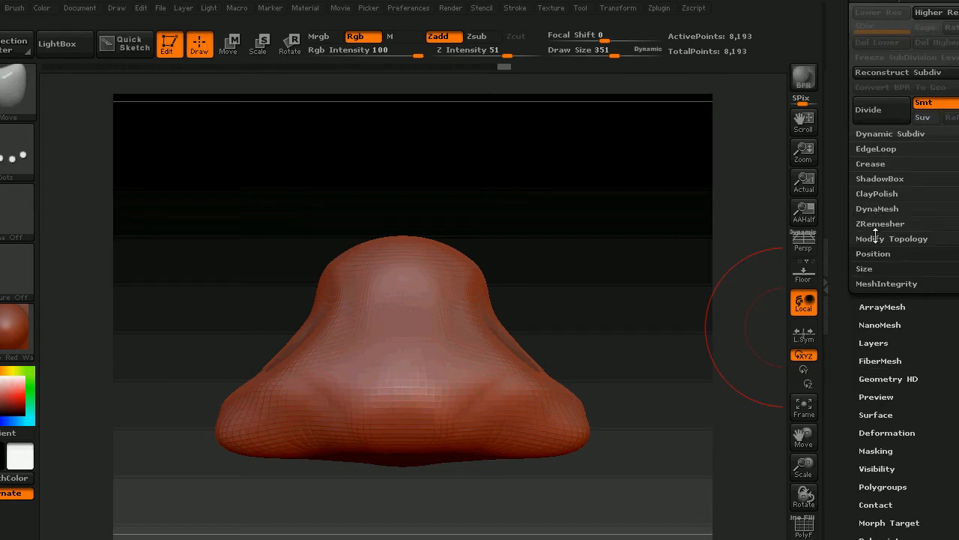
pyautogui.click(879, 224)
pyautogui.click(878, 225)
pyautogui.click(880, 209)
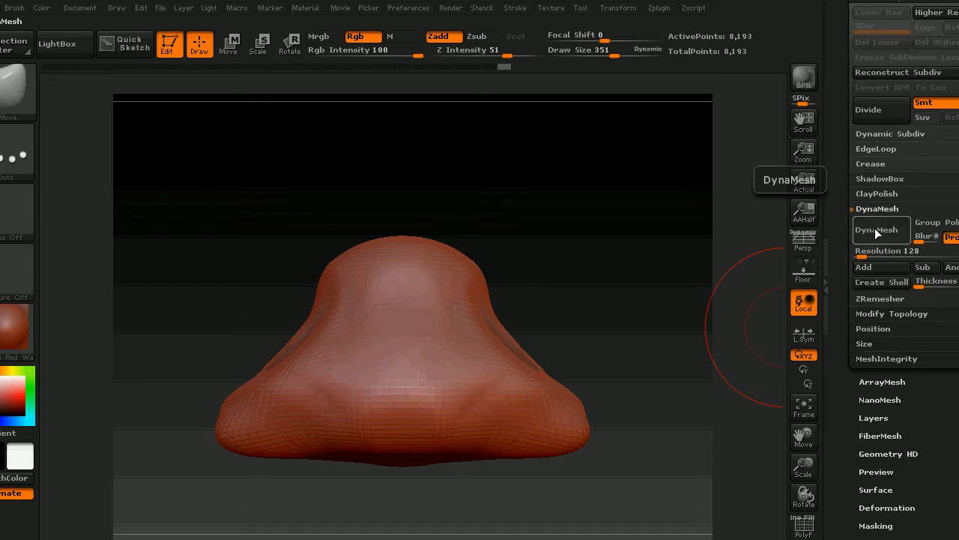
pyautogui.click(875, 228)
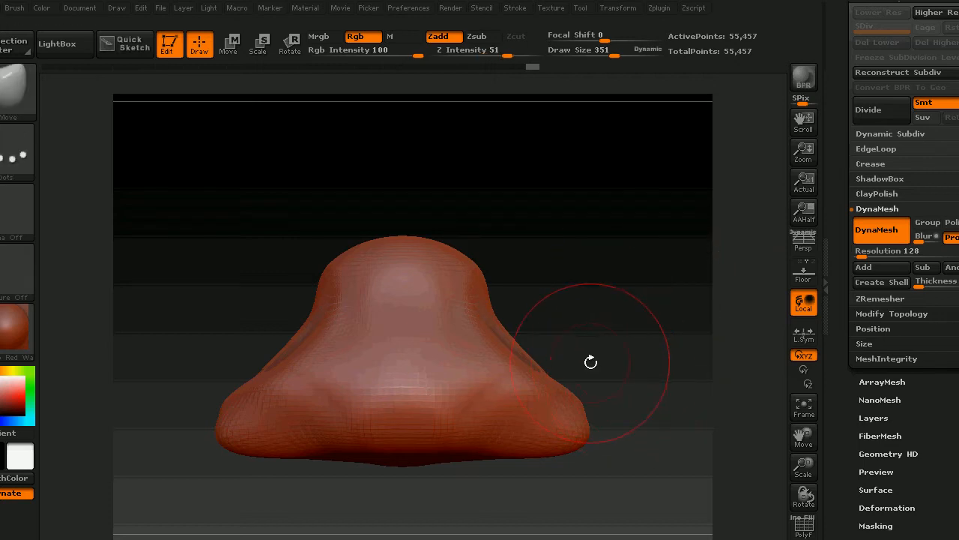
# Step: Switch to the Standard brush and set its draw size to 217
pyautogui.click(31, 106)
pyautogui.click(349, 109)
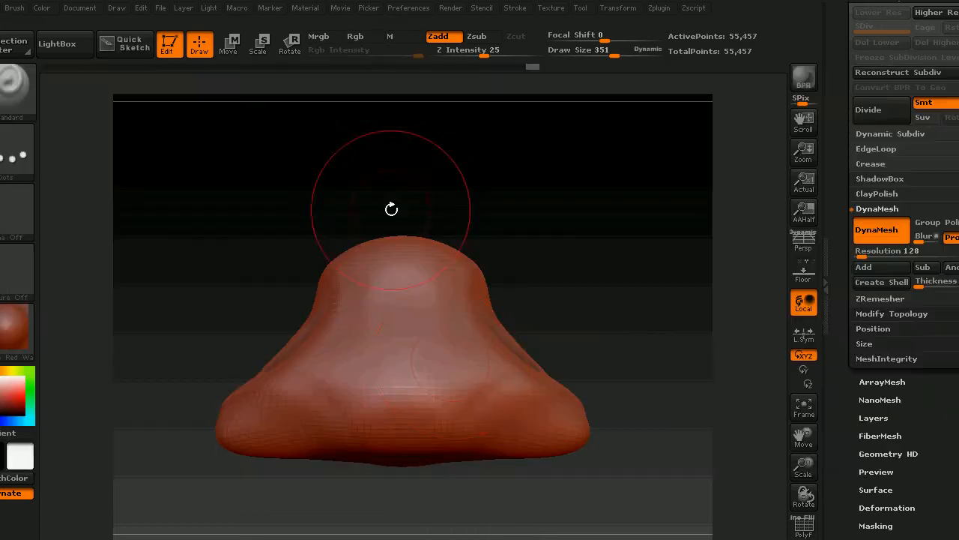
pyautogui.moveTo(613, 55); pyautogui.dragTo(601, 54)
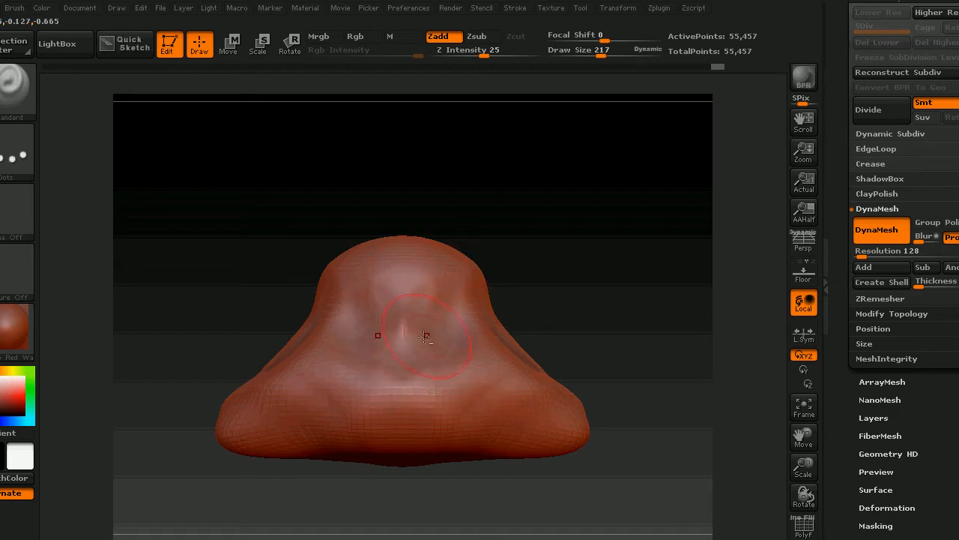
# Step: Undo the latest strokes, and build up a central nose ridge and cheek forms on the front of the body
pyautogui.hotkey('ctrl', 'z')
pyautogui.hotkey('ctrl', 'z')
pyautogui.hotkey('ctrl', 'z')
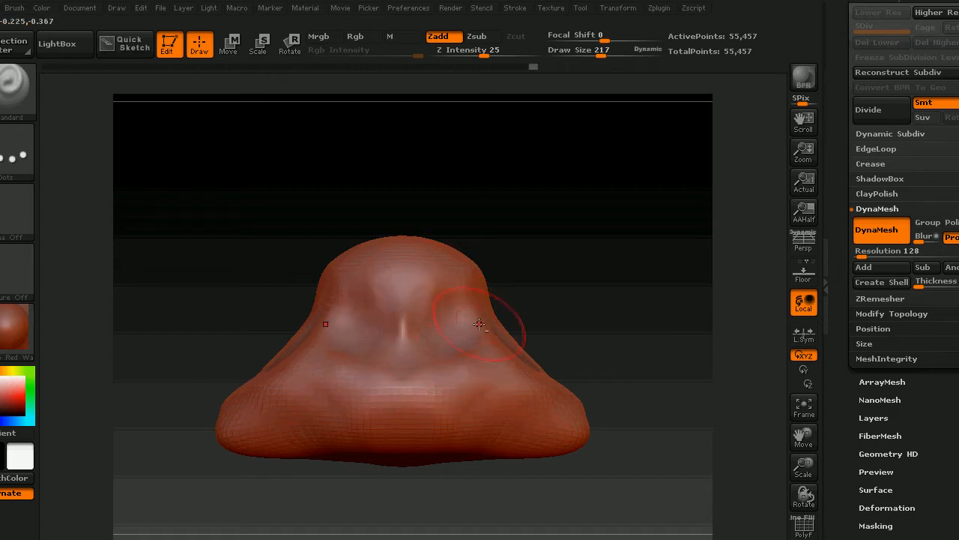
pyautogui.moveTo(479, 324)
pyautogui.mouseDown()
pyautogui.moveTo(457, 356)
pyautogui.moveTo(433, 364)
pyautogui.moveTo(495, 391)
pyautogui.moveTo(439, 397)
pyautogui.moveTo(423, 383)
pyautogui.moveTo(400, 387)
pyautogui.moveTo(416, 343)
pyautogui.mouseUp()
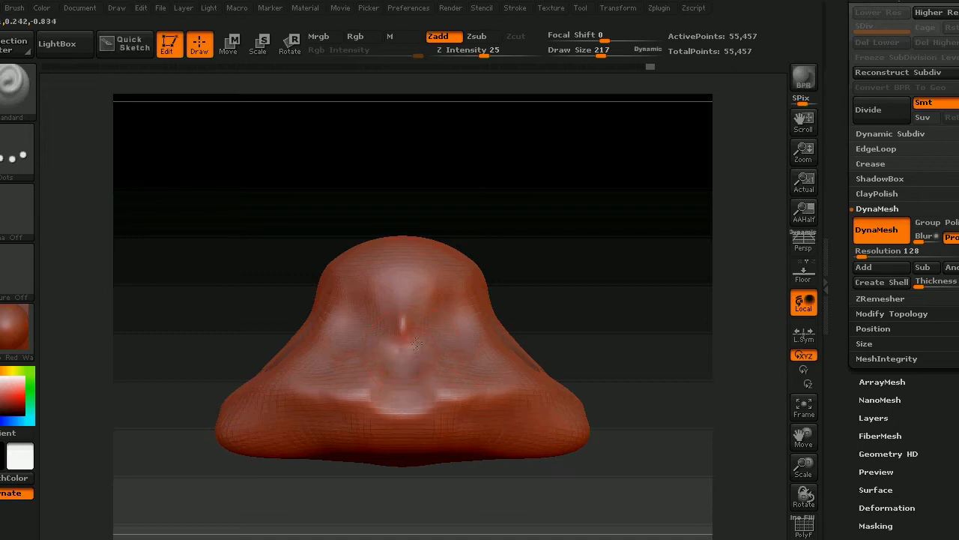
# Step: Smooth the central nose ridge and sculpt two slanting neck muscle ridges and the lower front edge with the Standard brush
pyautogui.press('shift')
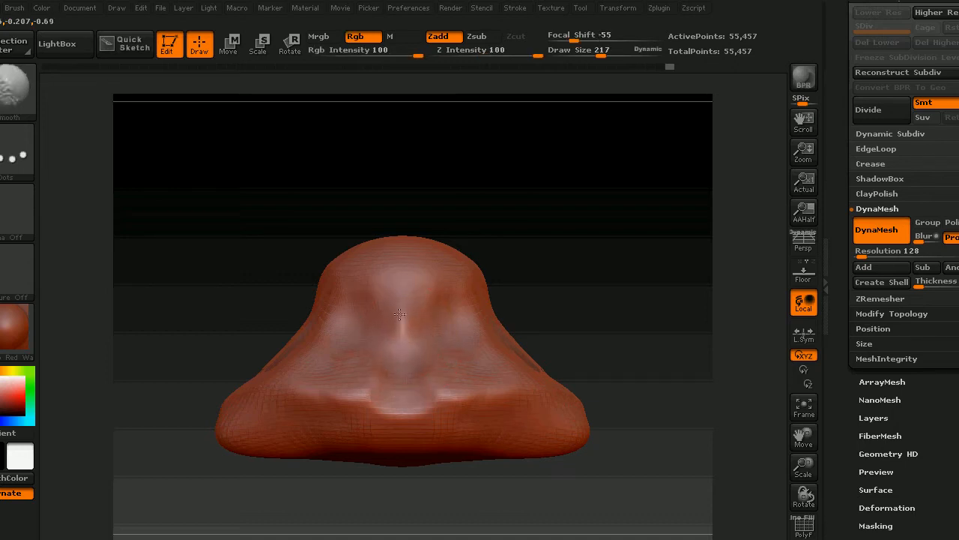
pyautogui.keyDown('shift'); pyautogui.moveTo(407, 320); pyautogui.dragTo(417, 329); pyautogui.keyUp('shift')
pyautogui.moveTo(582, 275); pyautogui.dragTo(571, 322)
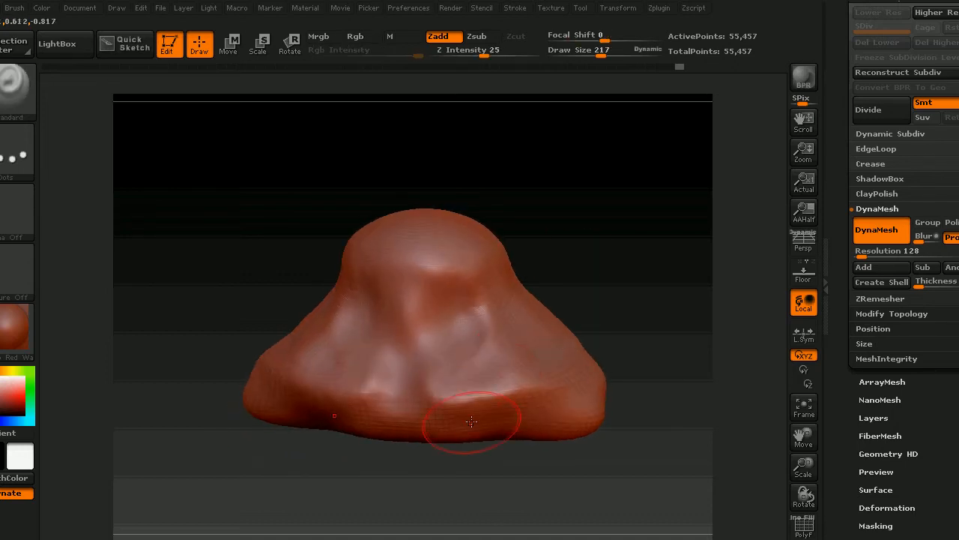
pyautogui.moveTo(455, 423)
pyautogui.mouseDown()
pyautogui.moveTo(509, 401)
pyautogui.moveTo(586, 401)
pyautogui.mouseUp()
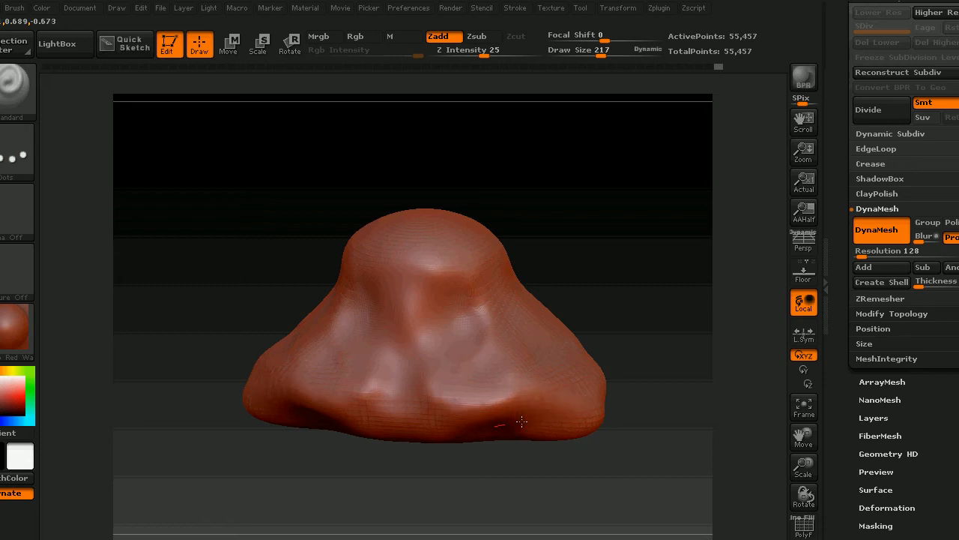
pyautogui.moveTo(433, 416)
pyautogui.mouseDown()
pyautogui.moveTo(477, 417)
pyautogui.moveTo(446, 392)
pyautogui.moveTo(443, 352)
pyautogui.moveTo(477, 289)
pyautogui.moveTo(457, 364)
pyautogui.mouseUp()
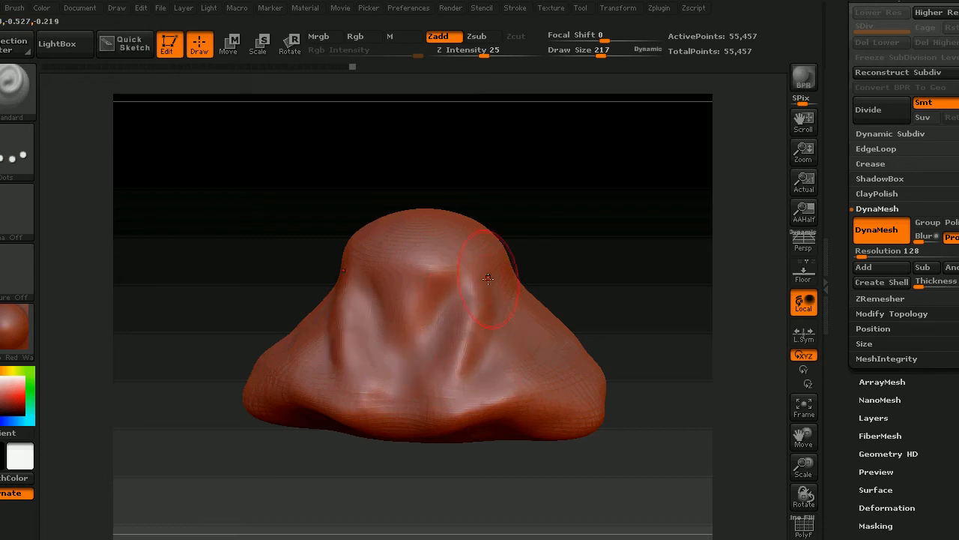
pyautogui.moveTo(488, 275); pyautogui.dragTo(462, 351)
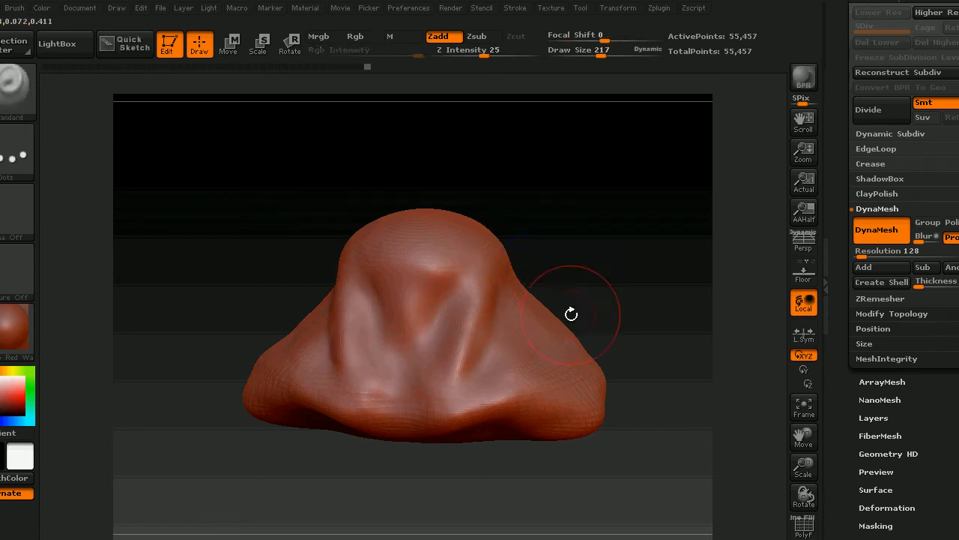
# Step: Remesh the form with DynaMesh and switch to the Inflat brush with draw size 287
pyautogui.moveTo(572, 314)
pyautogui.keyDown('ctrl'); pyautogui.mouseDown()
pyautogui.moveTo(667, 337)
pyautogui.moveTo(615, 329)
pyautogui.mouseUp(); pyautogui.keyUp('ctrl')
pyautogui.click(23, 100)
pyautogui.click(419, 151)
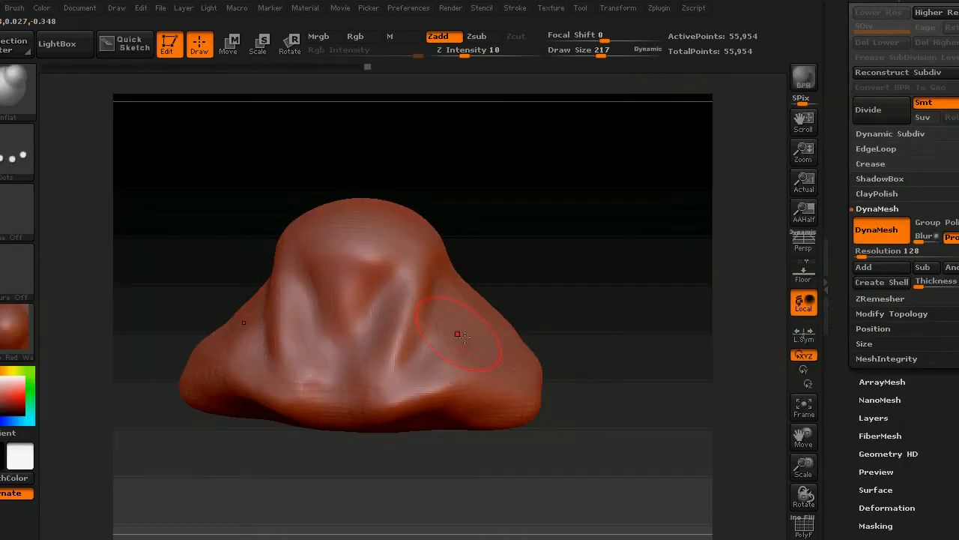
pyautogui.moveTo(535, 389); pyautogui.dragTo(528, 381)
pyautogui.moveTo(608, 317)
pyautogui.mouseDown()
pyautogui.moveTo(495, 330)
pyautogui.moveTo(435, 359)
pyautogui.mouseUp()
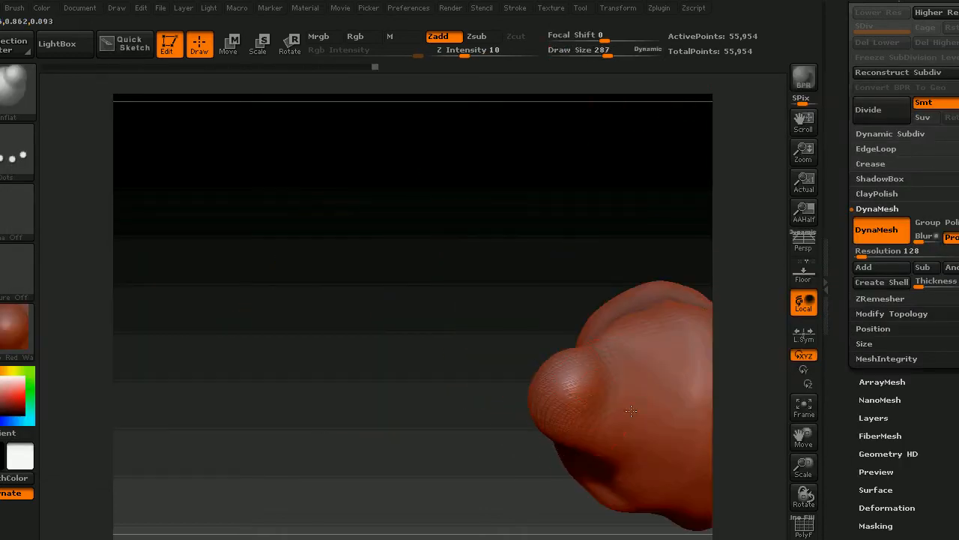
# Step: Inflate the two side lobes into fuller, rounded shoulders on the lower part of the body
pyautogui.moveTo(637, 397)
pyautogui.mouseDown()
pyautogui.moveTo(581, 404)
pyautogui.moveTo(624, 440)
pyautogui.mouseUp()
pyautogui.moveTo(445, 392); pyautogui.dragTo(558, 401)
pyautogui.moveTo(604, 441); pyautogui.dragTo(606, 394)
pyautogui.moveTo(711, 454)
pyautogui.keyDown('alt'); pyautogui.mouseDown()
pyautogui.moveTo(643, 420)
pyautogui.moveTo(627, 353)
pyautogui.moveTo(579, 380)
pyautogui.mouseUp(); pyautogui.keyUp('alt')
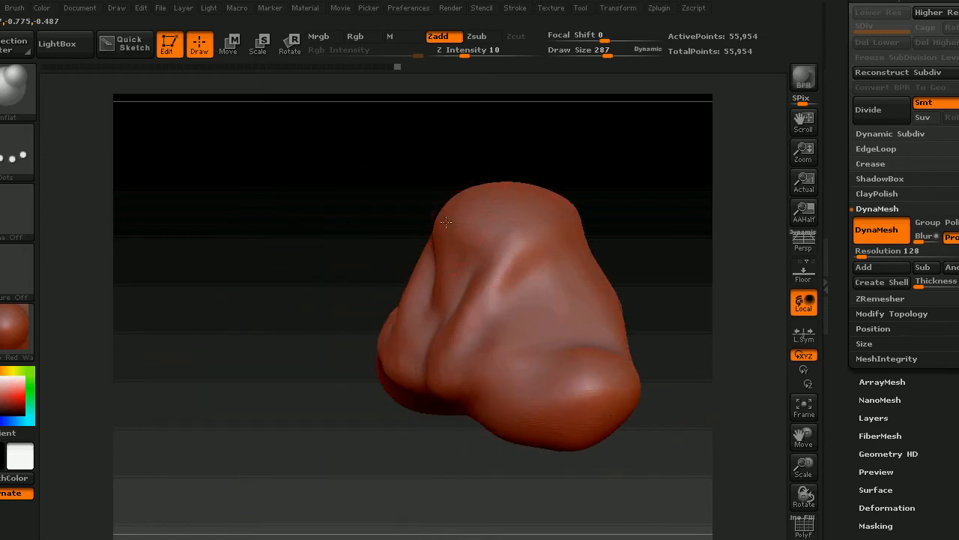
# Step: Inflate the front and sides of the upper neck block with the Inflat brush
pyautogui.moveTo(448, 221)
pyautogui.mouseDown()
pyautogui.moveTo(496, 197)
pyautogui.moveTo(511, 202)
pyautogui.mouseUp()
pyautogui.moveTo(681, 116); pyautogui.dragTo(636, 216)
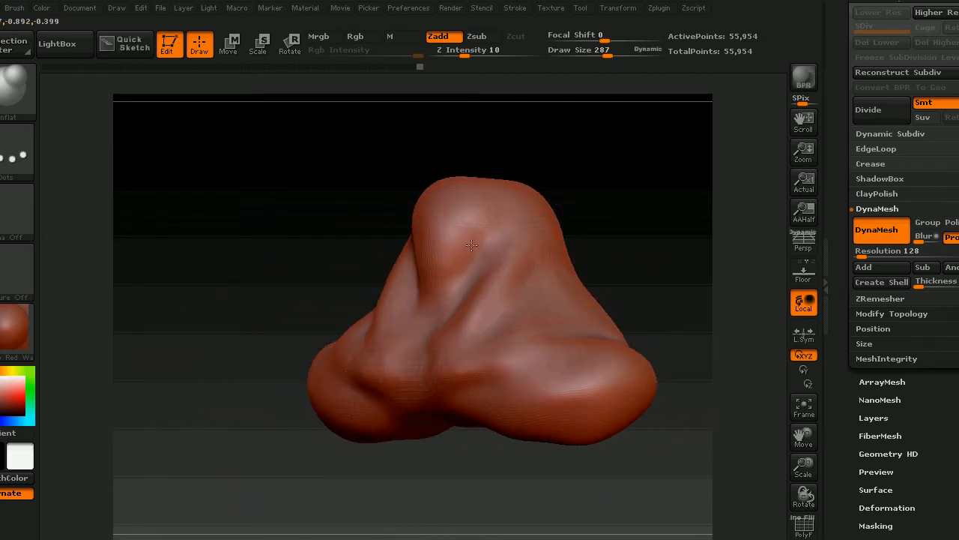
pyautogui.moveTo(616, 215)
pyautogui.mouseDown()
pyautogui.moveTo(642, 232)
pyautogui.moveTo(614, 230)
pyautogui.moveTo(584, 254)
pyautogui.mouseUp()
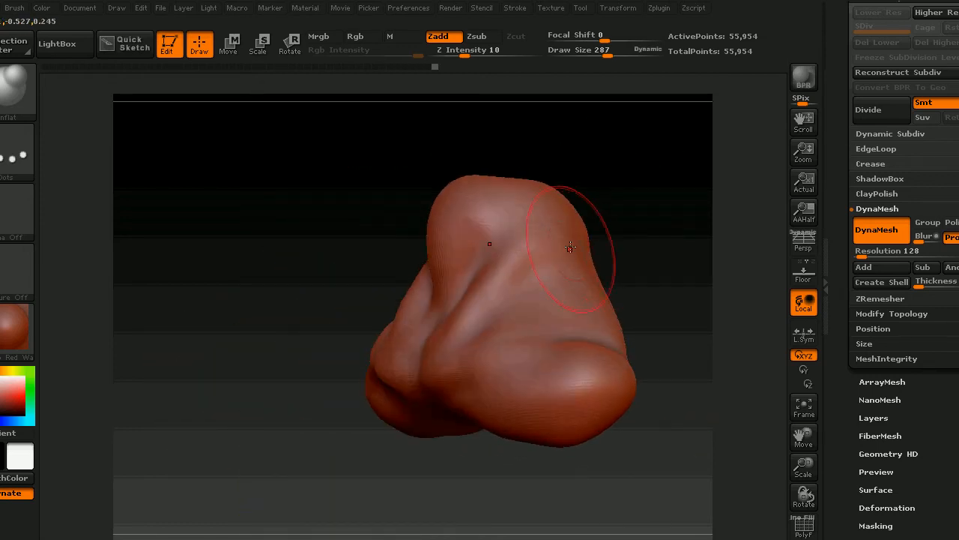
pyautogui.moveTo(642, 240); pyautogui.dragTo(574, 255)
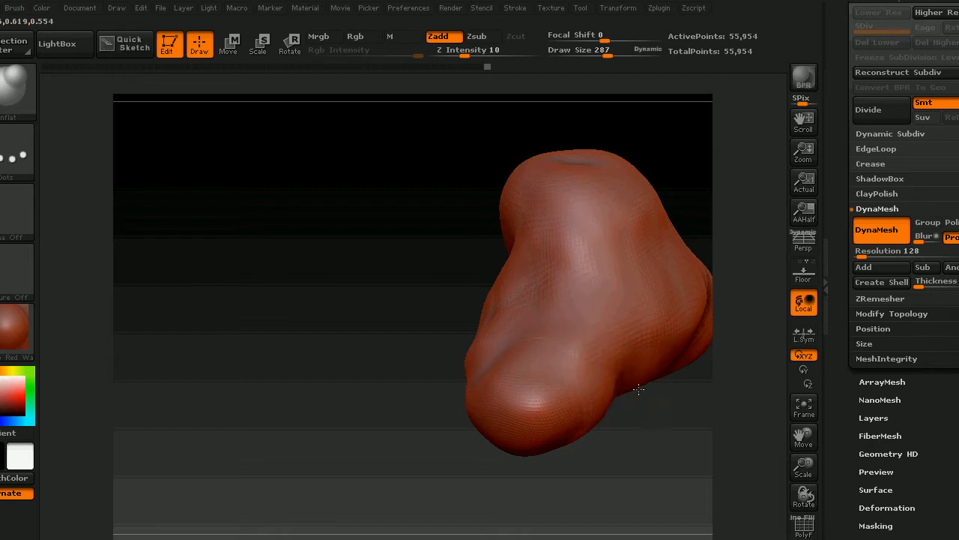
# Step: Redo the latest strokes on the shoulder lobe, including the DynaMesh remesh, and smooth the crease beneath it
pyautogui.hotkey('ctrl', 'shift', 'z')
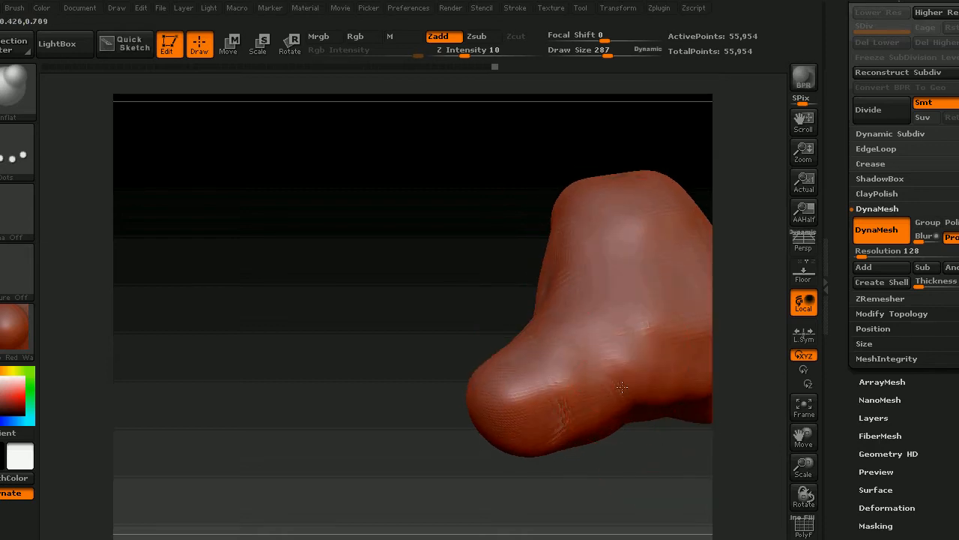
pyautogui.hotkey('ctrl', 'shift', 'z')
pyautogui.hotkey('ctrl', 'shift', 'z')
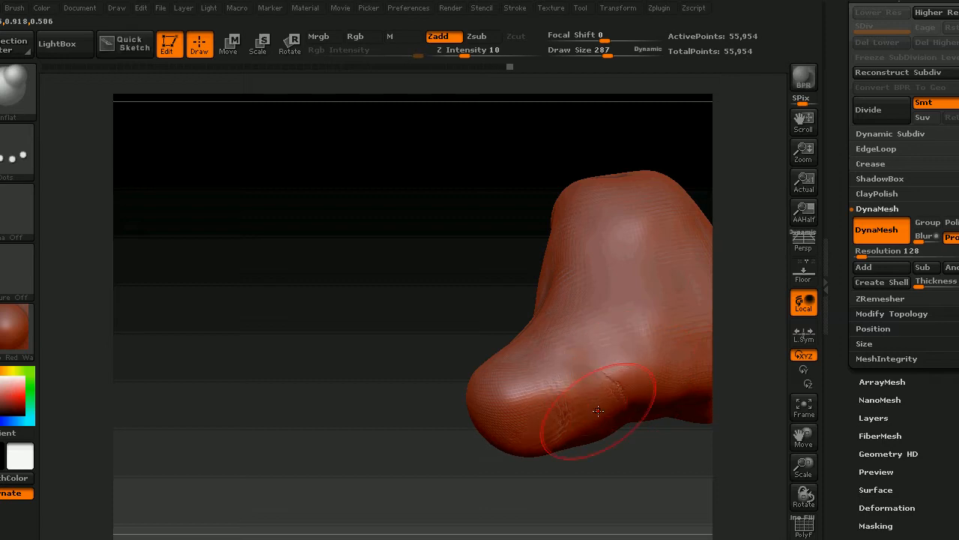
pyautogui.hotkey('ctrl', 'shift', 'z')
pyautogui.hotkey('ctrl', 'shift', 'z')
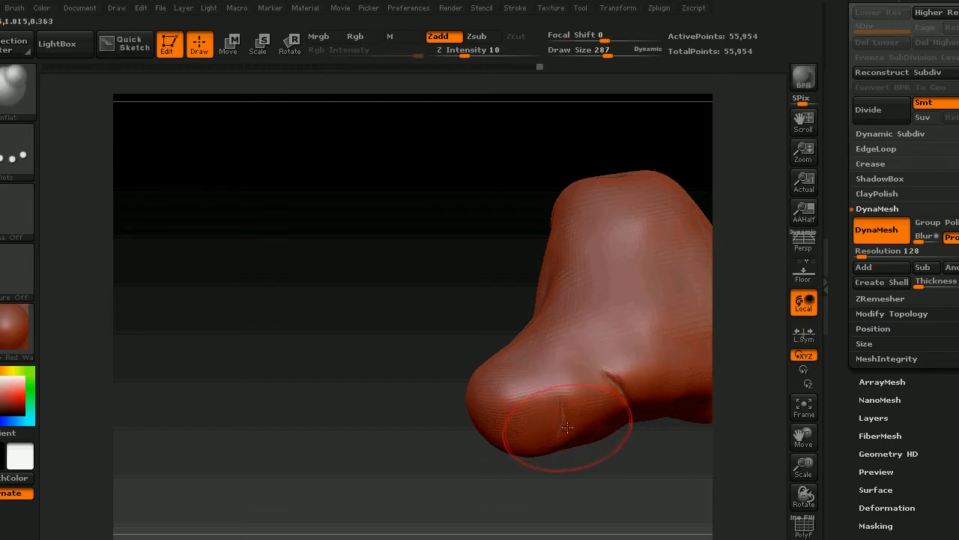
pyautogui.hotkey('ctrl', 'shift', 'z')
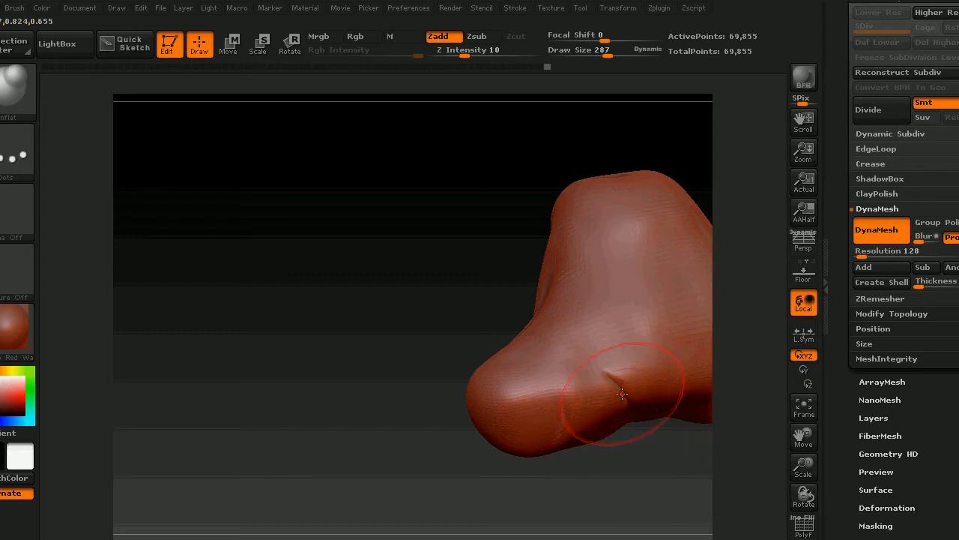
pyautogui.press('shift')
pyautogui.moveTo(386, 337)
pyautogui.mouseDown()
pyautogui.moveTo(601, 452)
pyautogui.moveTo(525, 488)
pyautogui.mouseUp()
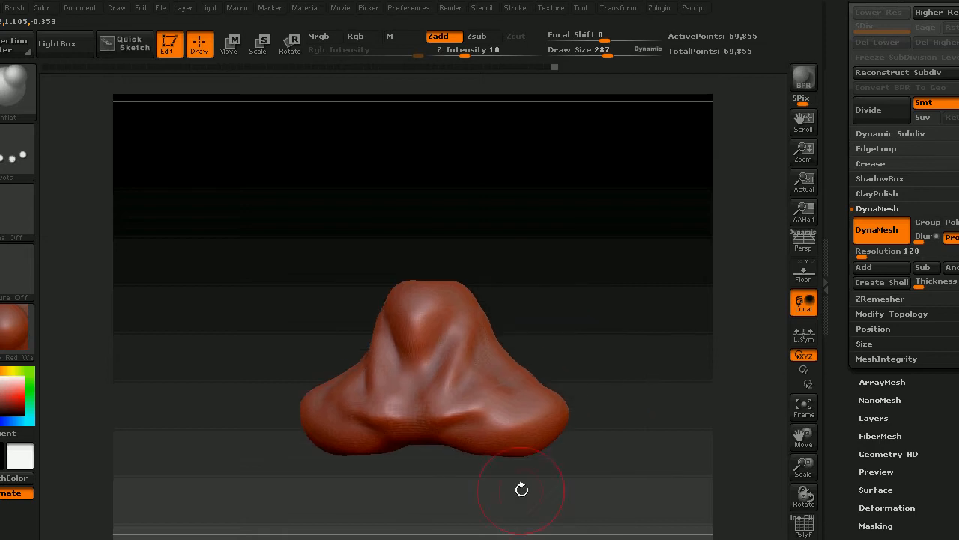
# Step: Switch to the Move brush with draw size 487 and pull the back of the neck block outward
pyautogui.moveTo(585, 274)
pyautogui.mouseDown()
pyautogui.moveTo(544, 317)
pyautogui.moveTo(473, 250)
pyautogui.mouseUp()
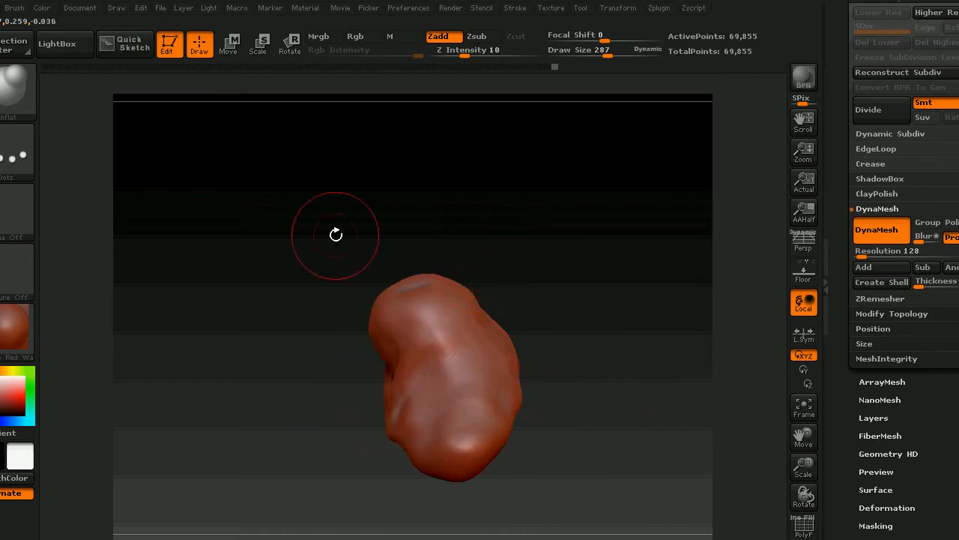
pyautogui.click(18, 99)
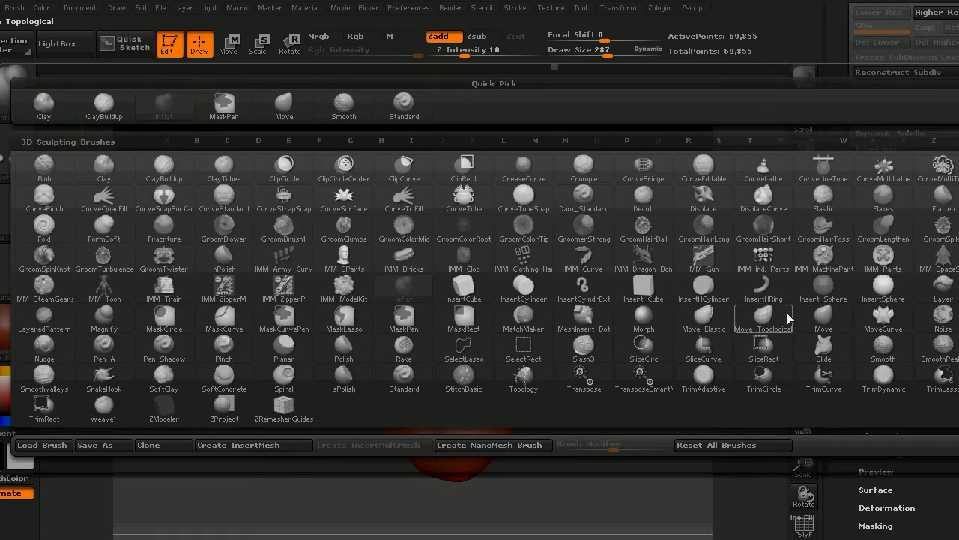
pyautogui.click(831, 318)
pyautogui.moveTo(605, 55); pyautogui.dragTo(626, 55)
pyautogui.moveTo(468, 318); pyautogui.dragTo(490, 296)
pyautogui.moveTo(577, 322)
pyautogui.mouseDown()
pyautogui.moveTo(592, 300)
pyautogui.moveTo(547, 279)
pyautogui.mouseUp()
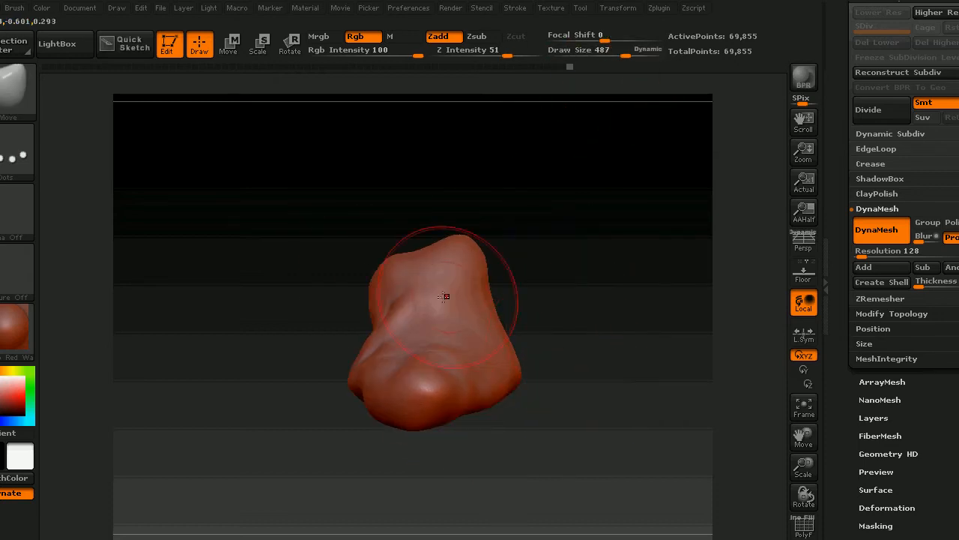
# Step: Pull the upper front of the neck block forward and adjust the shoulder and back contours in side view
pyautogui.moveTo(379, 265)
pyautogui.mouseDown()
pyautogui.moveTo(358, 258)
pyautogui.moveTo(363, 285)
pyautogui.mouseUp()
pyautogui.moveTo(422, 401); pyautogui.dragTo(438, 397)
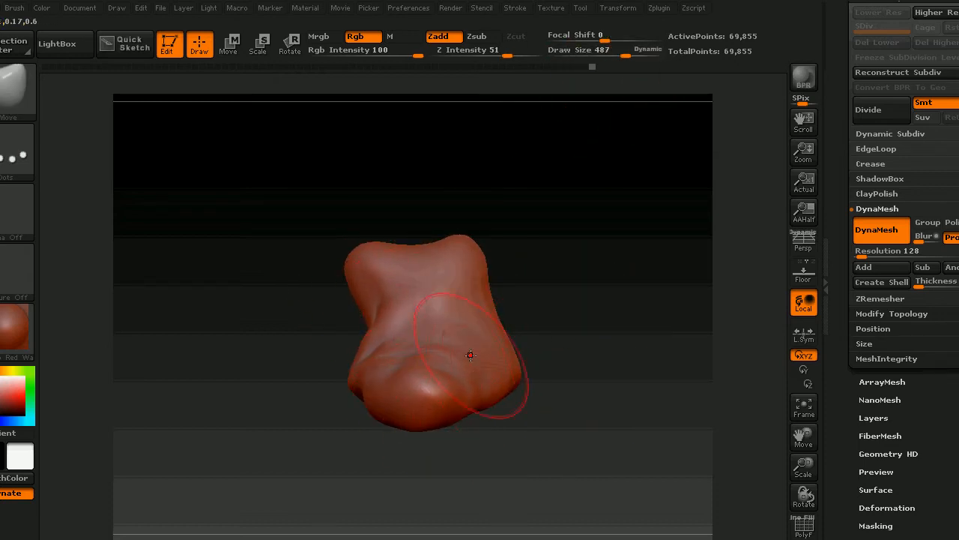
pyautogui.moveTo(473, 319); pyautogui.dragTo(475, 339)
pyautogui.moveTo(608, 433)
pyautogui.mouseDown()
pyautogui.moveTo(567, 428)
pyautogui.moveTo(592, 408)
pyautogui.mouseUp()
pyautogui.moveTo(468, 364); pyautogui.dragTo(463, 358)
# Step: Refine the outline of the neck and its rounded top from several angles with the Move brush
pyautogui.moveTo(530, 306); pyautogui.dragTo(552, 297)
pyautogui.moveTo(437, 325); pyautogui.dragTo(435, 318)
pyautogui.moveTo(566, 300); pyautogui.dragTo(532, 315)
pyautogui.moveTo(517, 255); pyautogui.dragTo(552, 247)
pyautogui.moveTo(451, 252); pyautogui.dragTo(491, 227)
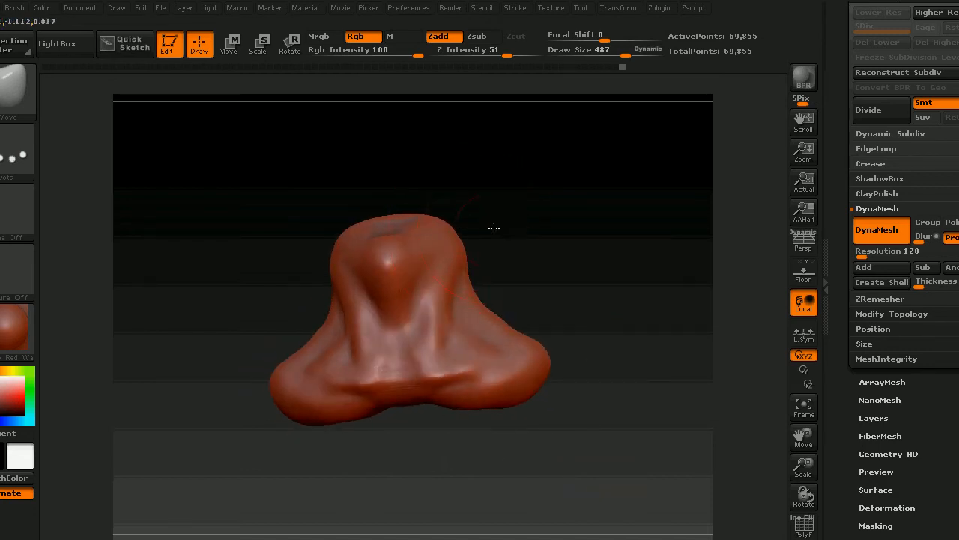
# Step: Mask the form except for its base and extend the base downward with the Transpose move tool
pyautogui.moveTo(551, 446)
pyautogui.mouseDown()
pyautogui.moveTo(544, 458)
pyautogui.moveTo(537, 372)
pyautogui.moveTo(457, 375)
pyautogui.moveTo(475, 368)
pyautogui.moveTo(488, 397)
pyautogui.moveTo(445, 450)
pyautogui.mouseUp()
pyautogui.click(875, 525)
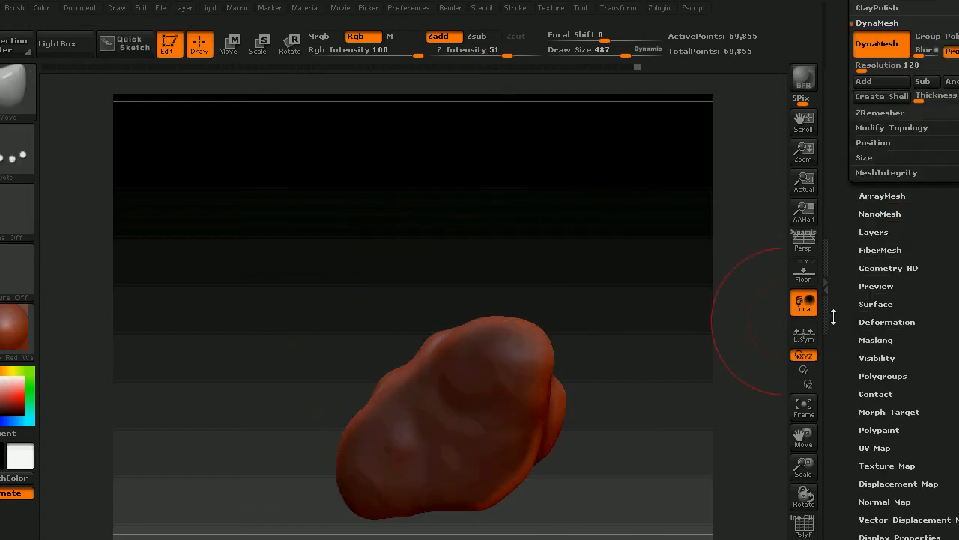
pyautogui.moveTo(599, 300); pyautogui.dragTo(563, 325)
pyautogui.press('w')
pyautogui.moveTo(387, 401); pyautogui.dragTo(552, 400)
pyautogui.moveTo(454, 400); pyautogui.dragTo(454, 435)
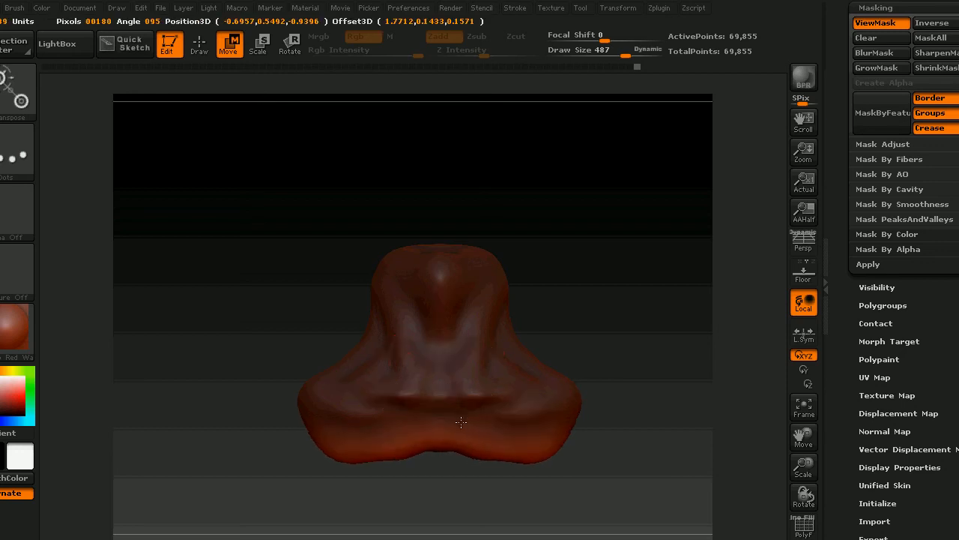
# Step: Return to sculpting, clear the mask and remesh with DynaMesh, and smooth the edges across the chest and shoulders
pyautogui.press('q')
pyautogui.keyDown('ctrl'); pyautogui.moveTo(779, 213); pyautogui.dragTo(578, 304); pyautogui.keyUp('ctrl')
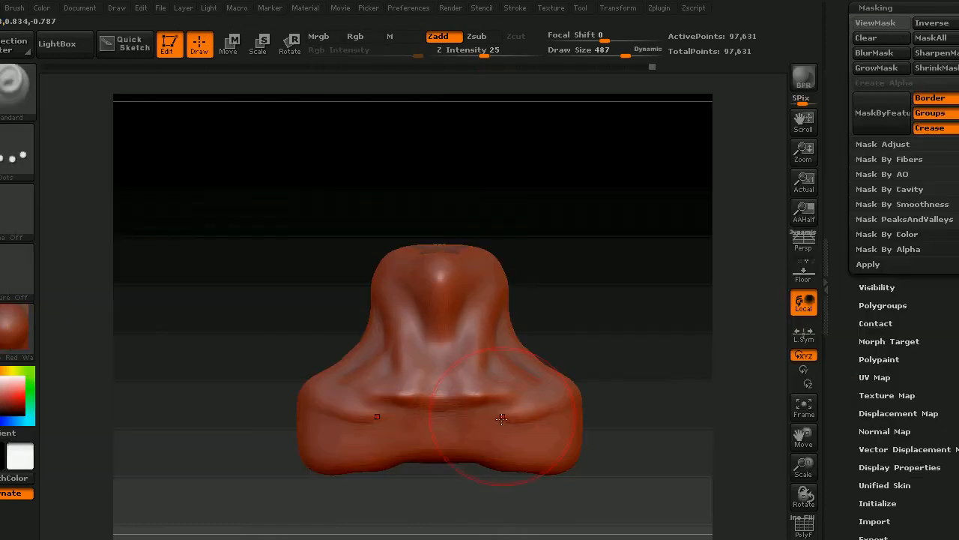
pyautogui.moveTo(494, 420)
pyautogui.keyDown('shift'); pyautogui.mouseDown()
pyautogui.moveTo(464, 404)
pyautogui.moveTo(524, 449)
pyautogui.moveTo(531, 434)
pyautogui.mouseUp(); pyautogui.keyUp('shift')
pyautogui.moveTo(519, 416); pyautogui.dragTo(437, 264, button='right')
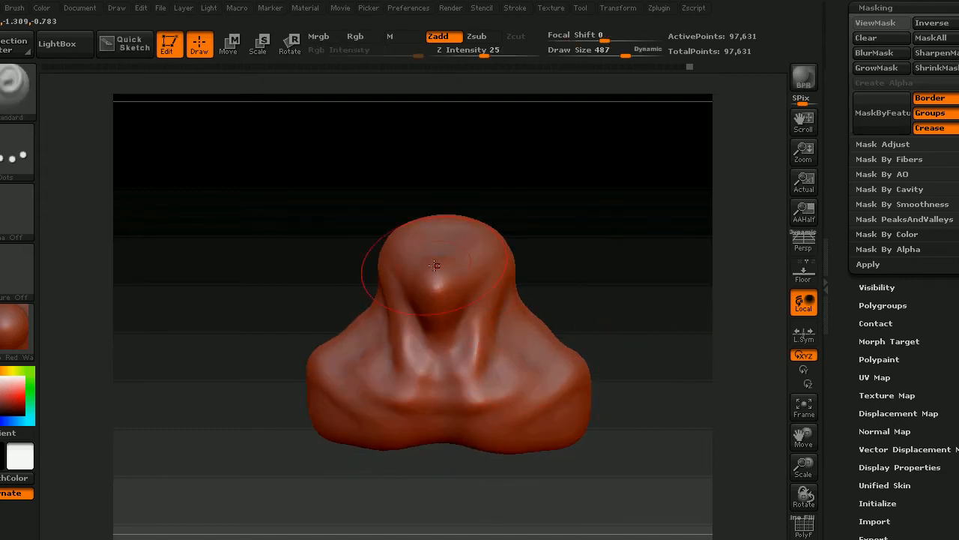
# Step: Switch to the Dam_Standard brush and undo the latest strokes on the body
pyautogui.click(8, 91)
pyautogui.click(259, 141)
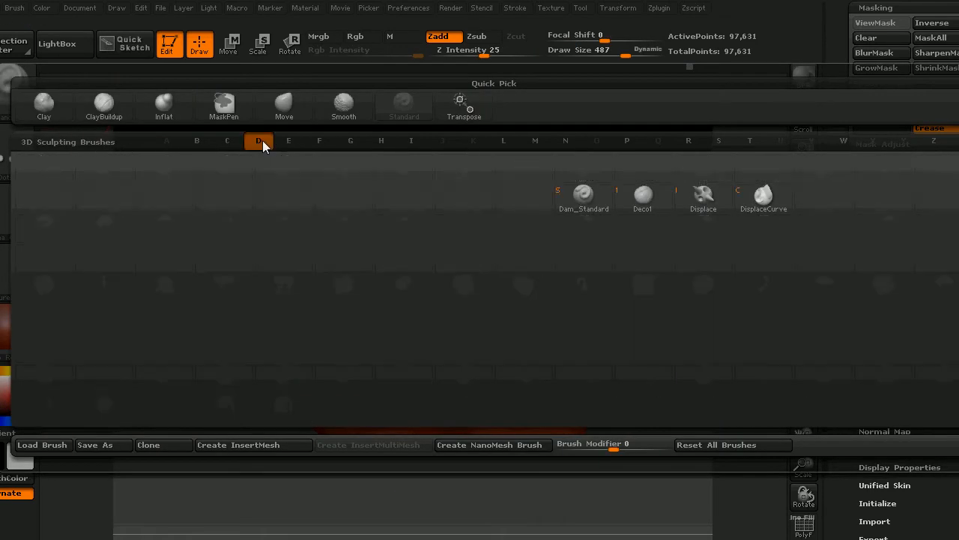
pyautogui.click(584, 198)
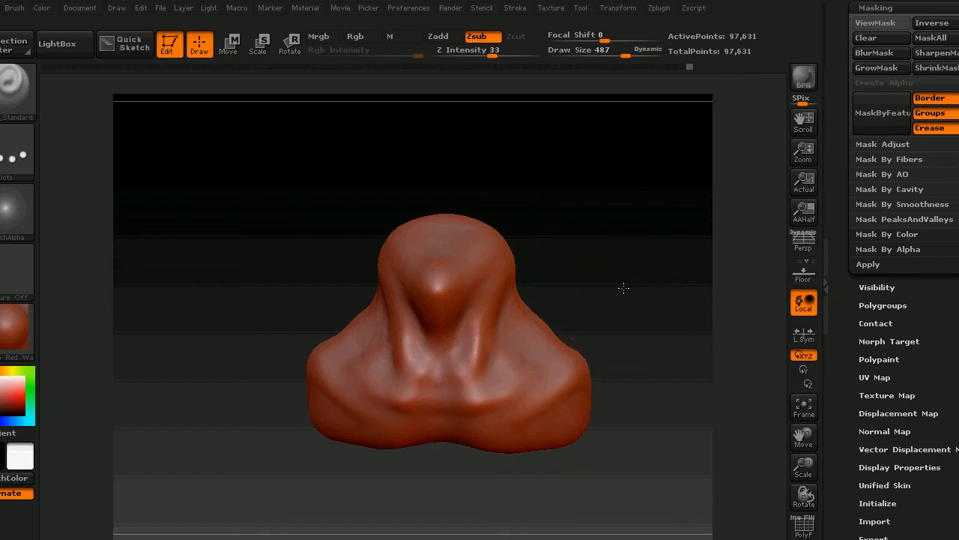
pyautogui.moveTo(623, 287); pyautogui.dragTo(510, 368, button='right')
pyautogui.hotkey('ctrl', 'z')
pyautogui.hotkey('ctrl', 'z')
pyautogui.hotkey('ctrl', 'z')
pyautogui.hotkey('ctrl', 'z')
pyautogui.hotkey('ctrl', 'z')
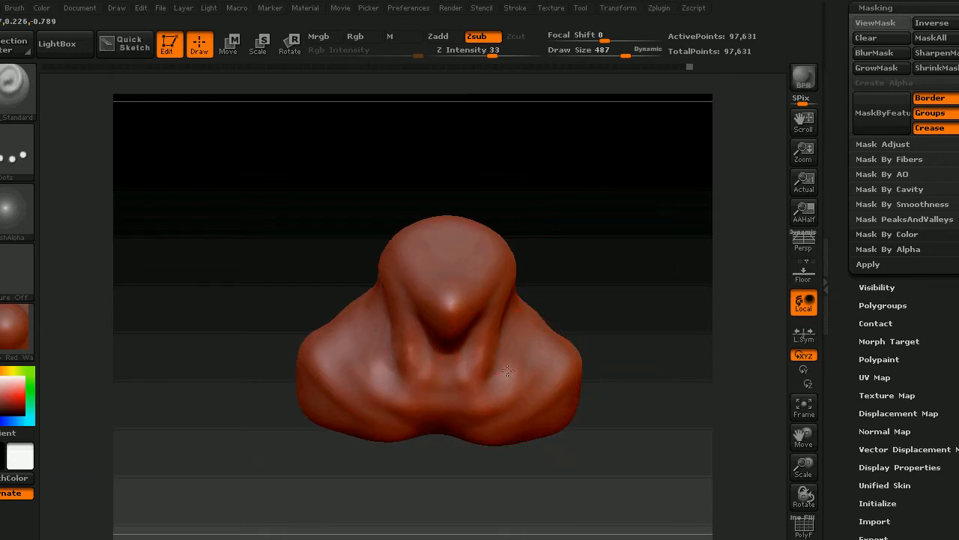
# Step: Carve symmetrical collarbone creases across the shoulders and chest with Dam_Standard, and smooth the chest and neck transitions
pyautogui.moveTo(595, 409); pyautogui.dragTo(578, 380)
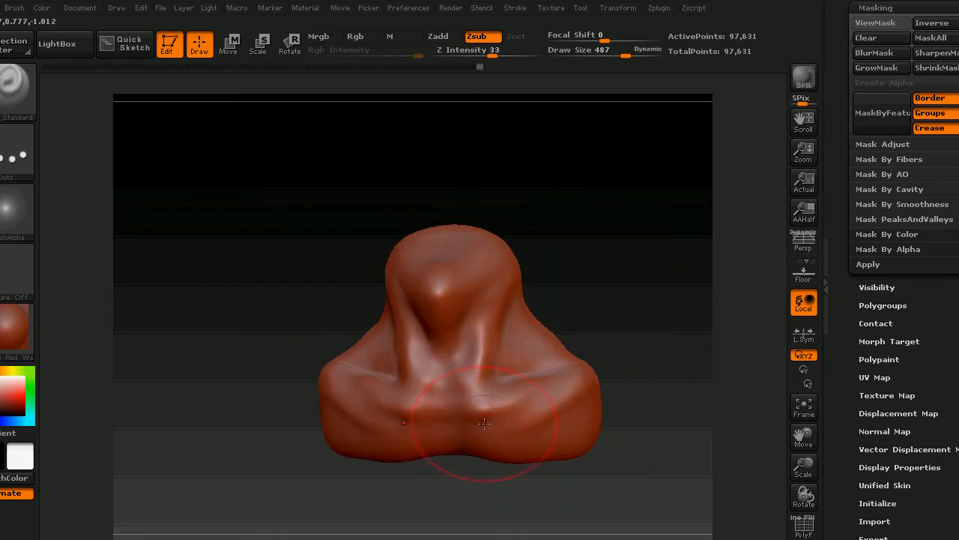
pyautogui.moveTo(479, 424); pyautogui.dragTo(590, 409)
pyautogui.keyDown('shift'); pyautogui.moveTo(491, 416); pyautogui.dragTo(524, 421); pyautogui.keyUp('shift')
pyautogui.keyDown('shift'); pyautogui.moveTo(443, 381); pyautogui.dragTo(484, 309); pyautogui.keyUp('shift')
pyautogui.moveTo(629, 285); pyautogui.dragTo(599, 280)
pyautogui.moveTo(542, 289)
pyautogui.mouseDown()
pyautogui.moveTo(597, 260)
pyautogui.moveTo(394, 258)
pyautogui.mouseUp()
# Step: Switch to the Standard brush with draw size 244, build up the inner collarbones, and smooth the lower centre of the chest
pyautogui.press('b')
pyautogui.click(462, 108)
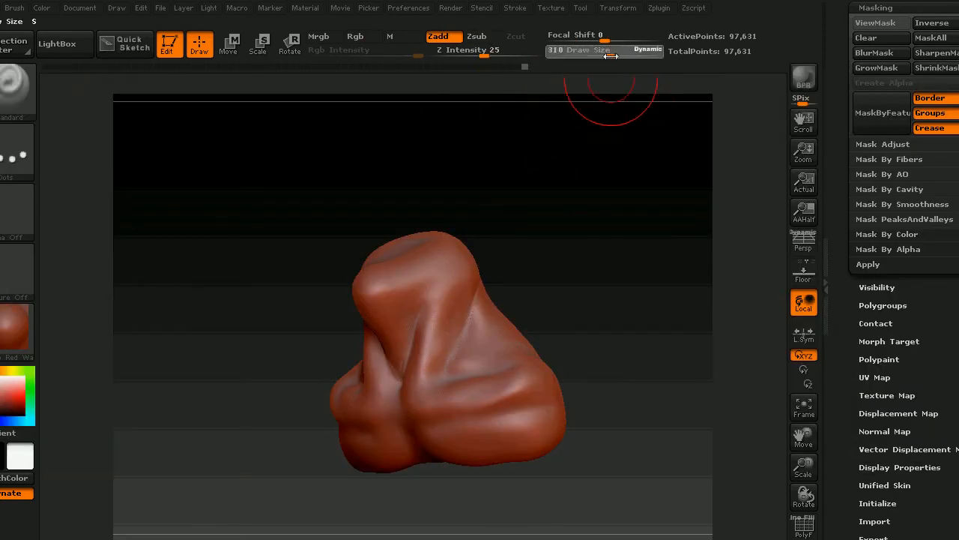
pyautogui.moveTo(512, 298); pyautogui.dragTo(539, 326)
pyautogui.moveTo(519, 389); pyautogui.dragTo(442, 407)
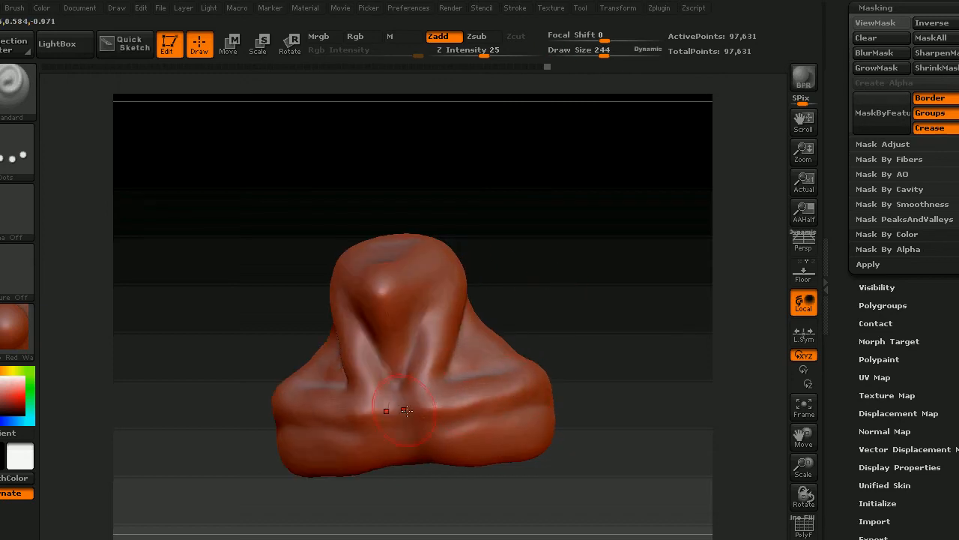
pyautogui.moveTo(372, 391)
pyautogui.mouseDown()
pyautogui.moveTo(368, 415)
pyautogui.moveTo(395, 452)
pyautogui.mouseUp()
pyautogui.moveTo(386, 455)
pyautogui.keyDown('shift'); pyautogui.mouseDown()
pyautogui.moveTo(419, 450)
pyautogui.moveTo(404, 451)
pyautogui.mouseUp(); pyautogui.keyUp('shift')
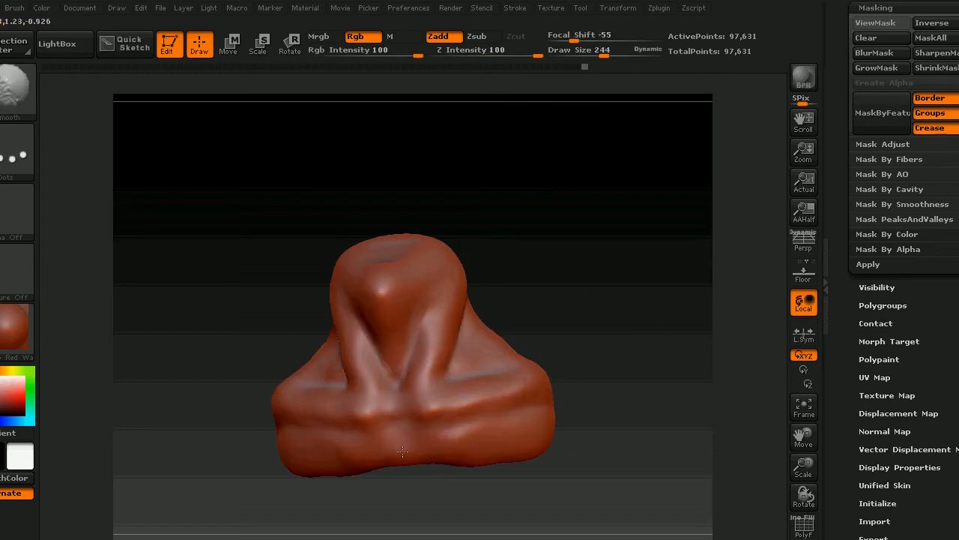
# Step: Set the draw size to 310 and smooth the sides, shoulders and back of the bust
pyautogui.moveTo(646, 349)
pyautogui.mouseDown()
pyautogui.moveTo(584, 343)
pyautogui.moveTo(595, 286)
pyautogui.mouseUp()
pyautogui.moveTo(628, 167); pyautogui.dragTo(434, 382)
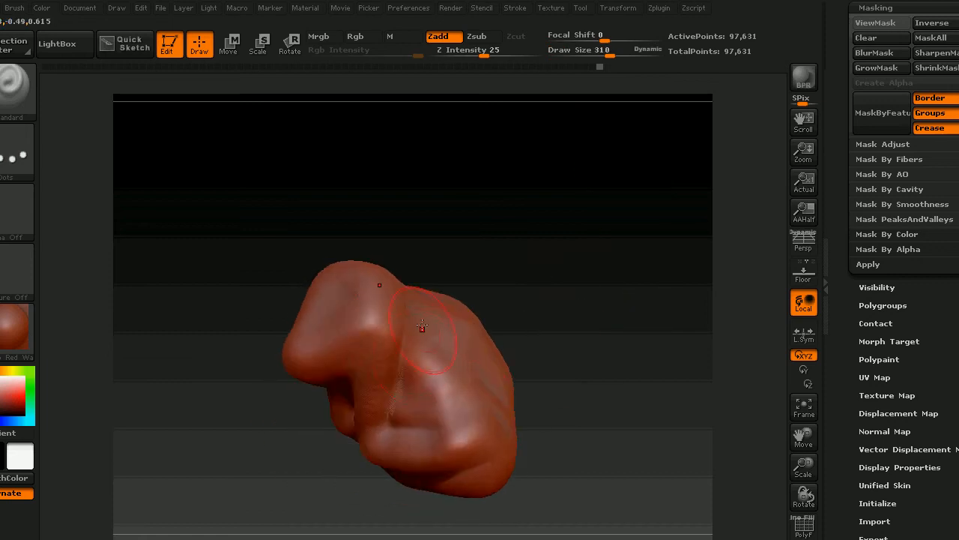
pyautogui.keyDown('shift'); pyautogui.moveTo(499, 419); pyautogui.dragTo(479, 353); pyautogui.keyUp('shift')
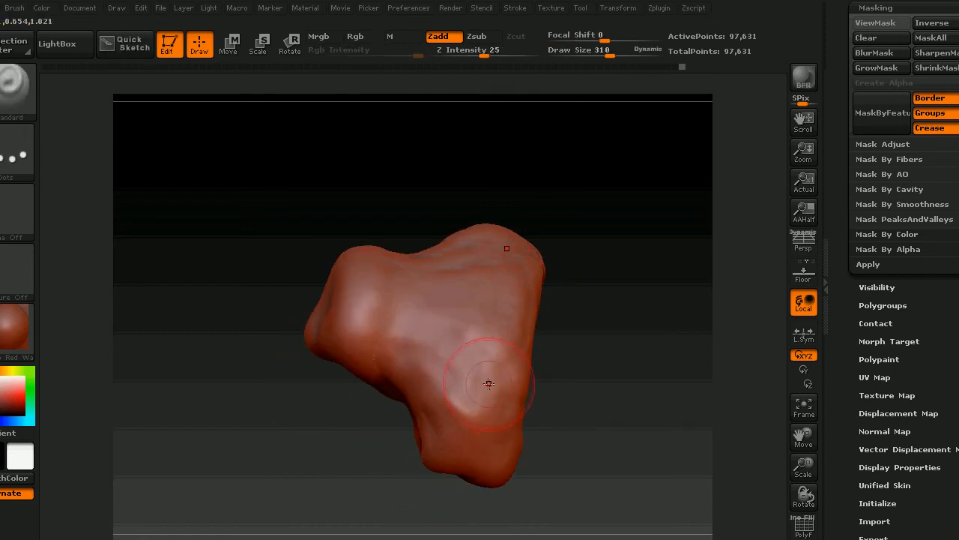
pyautogui.press('shift')
pyautogui.moveTo(399, 352); pyautogui.dragTo(490, 342)
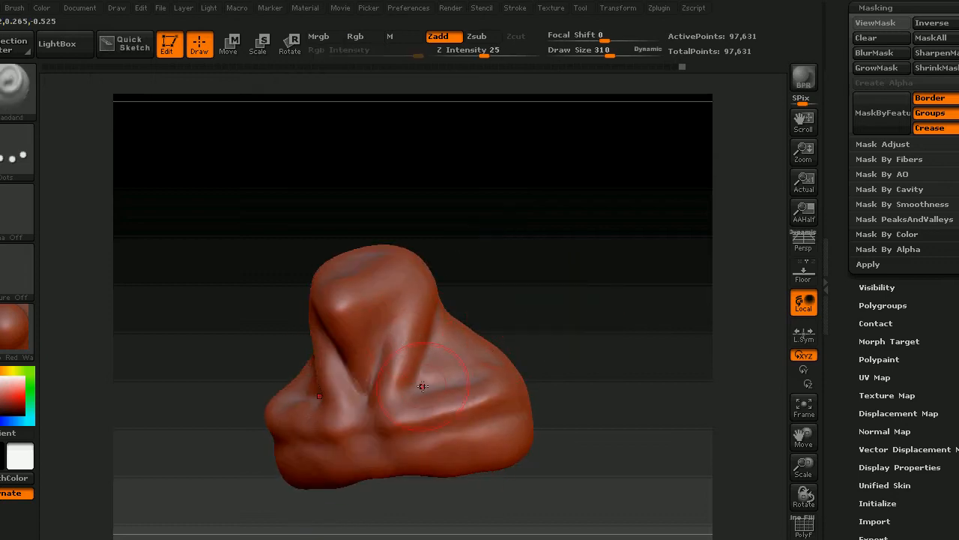
pyautogui.keyDown('shift'); pyautogui.moveTo(561, 335); pyautogui.dragTo(627, 225); pyautogui.keyUp('shift')
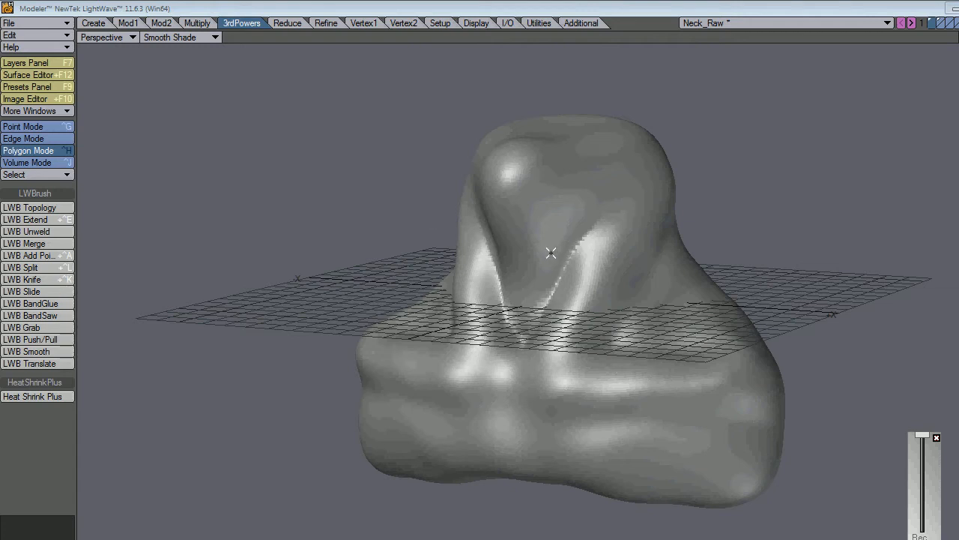
# Step: Switch to LightWave Modeler, inspect the raw neck sculpt and its low-poly version, and set the viewport to Textured Wire
pyautogui.keyDown('alt'); pyautogui.moveTo(480, 300); pyautogui.dragTo(545, 300); pyautogui.keyUp('alt')
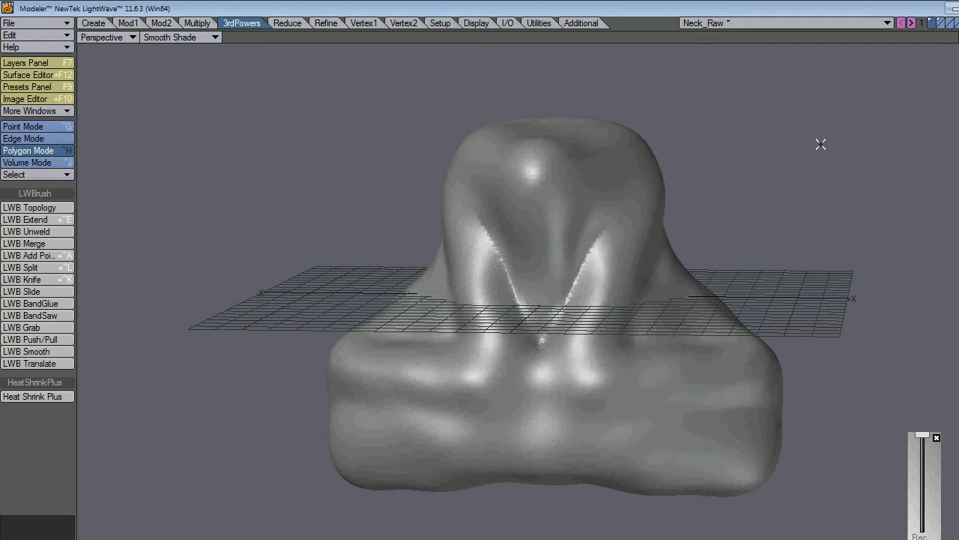
pyautogui.click(938, 25)
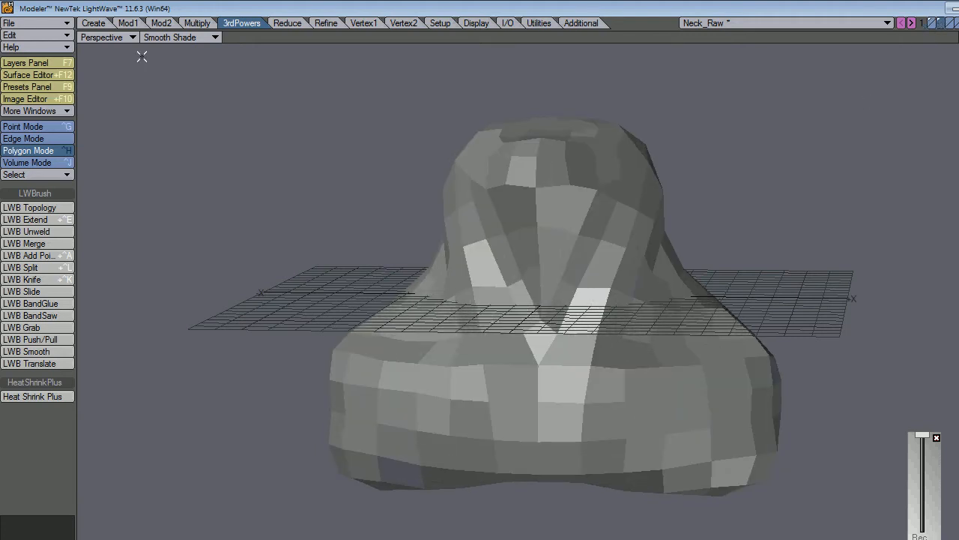
pyautogui.click(192, 38)
pyautogui.click(191, 117)
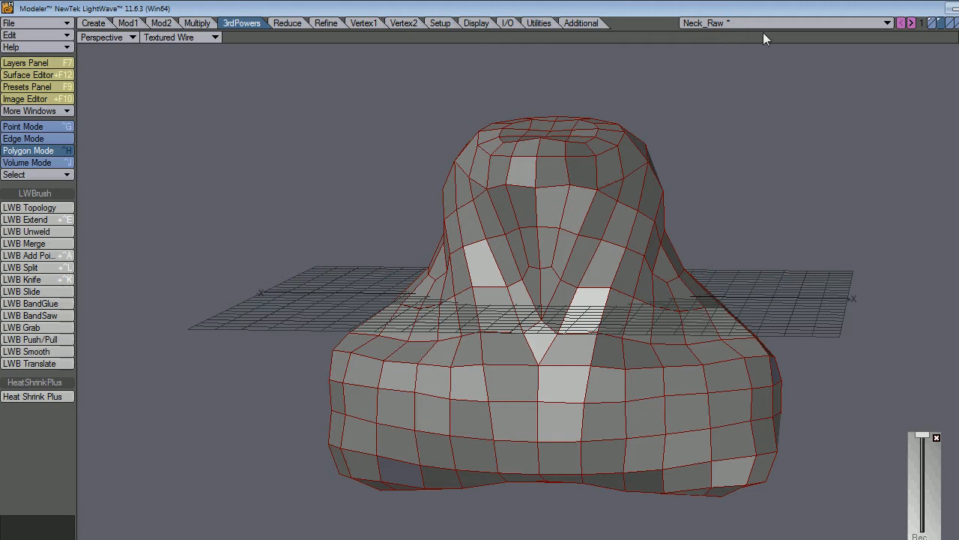
# Step: On an empty layer over the background sculpt, draw a strip two quads wide and four long down the side neck muscle with LWB Topology
pyautogui.click(950, 23)
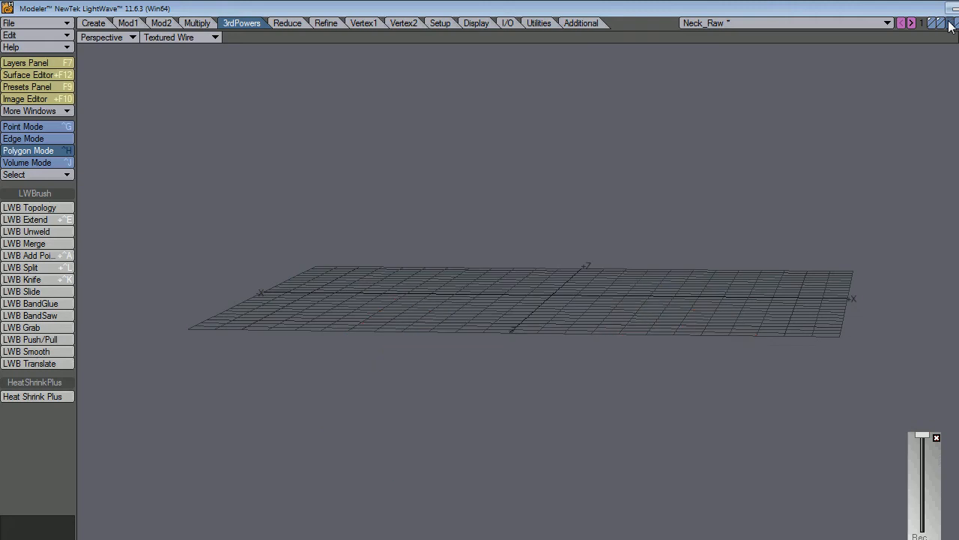
pyautogui.click(934, 28)
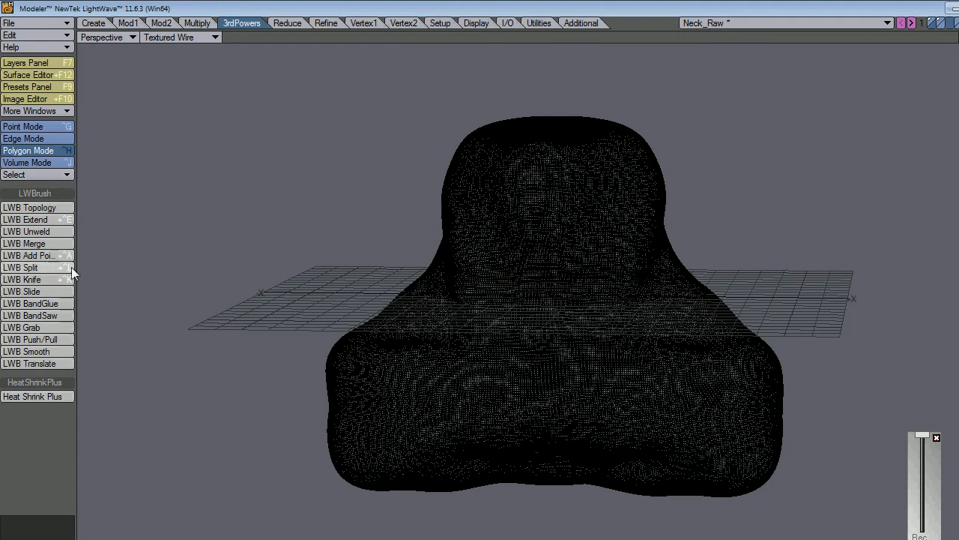
pyautogui.click(30, 208)
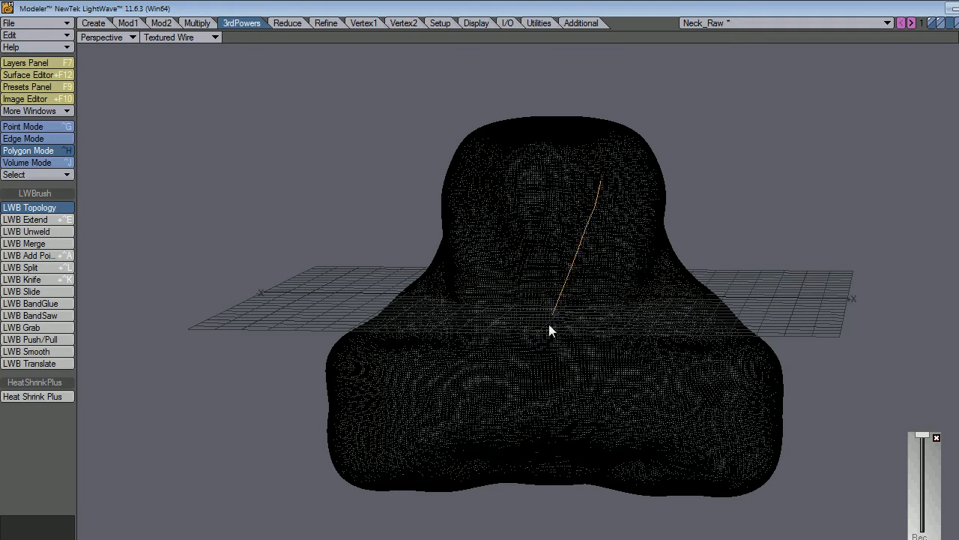
pyautogui.moveTo(549, 324)
pyautogui.mouseDown()
pyautogui.moveTo(543, 335)
pyautogui.moveTo(566, 352)
pyautogui.mouseUp()
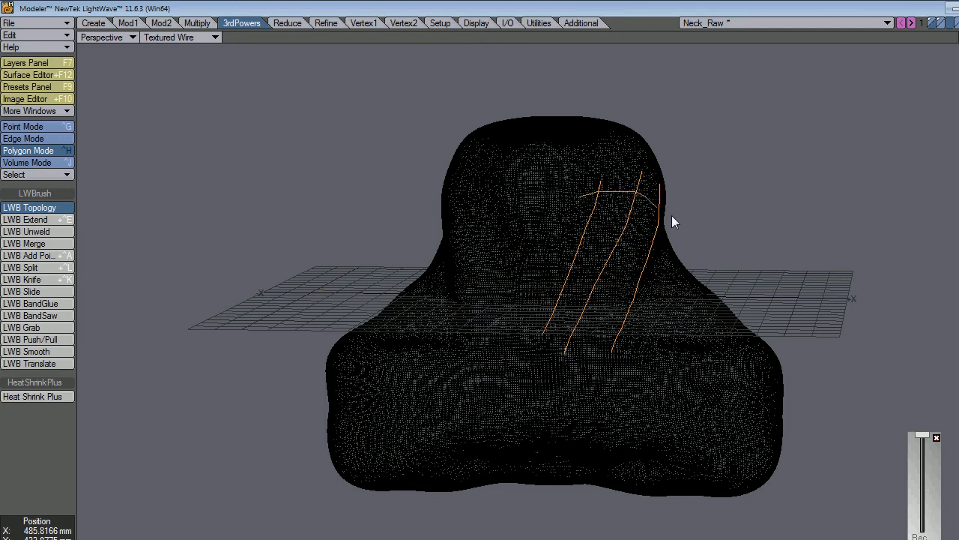
pyautogui.moveTo(653, 249); pyautogui.dragTo(649, 328)
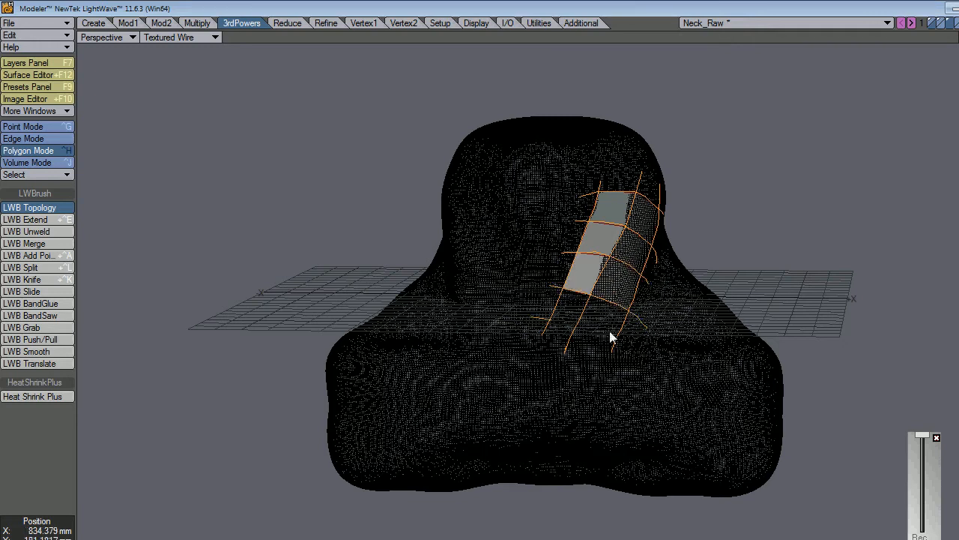
pyautogui.press('space')
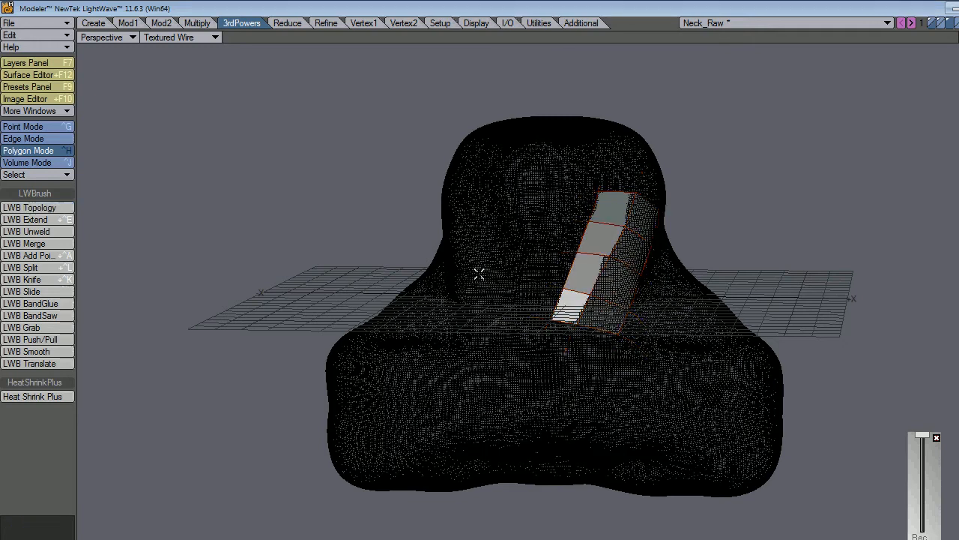
# Step: Reposition the points at the upper end of the quad strip with LWB Extend so it follows the neck muscle
pyautogui.moveTo(715, 255)
pyautogui.keyDown('alt'); pyautogui.mouseDown()
pyautogui.moveTo(615, 281)
pyautogui.moveTo(588, 274)
pyautogui.mouseUp(); pyautogui.keyUp('alt')
pyautogui.keyDown('ctrl'); pyautogui.keyDown('alt'); pyautogui.moveTo(588, 273); pyautogui.dragTo(670, 316); pyautogui.keyUp('alt'); pyautogui.keyUp('ctrl')
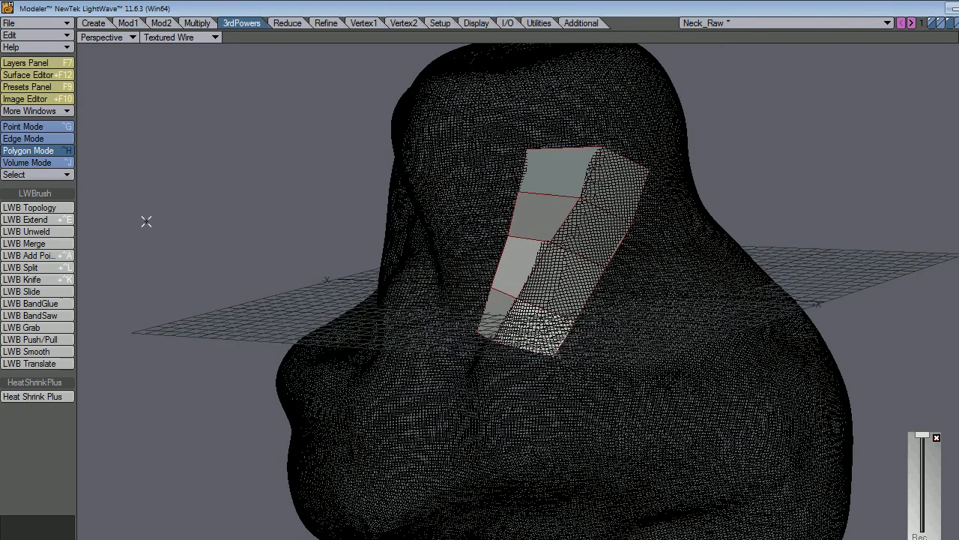
pyautogui.click(39, 219)
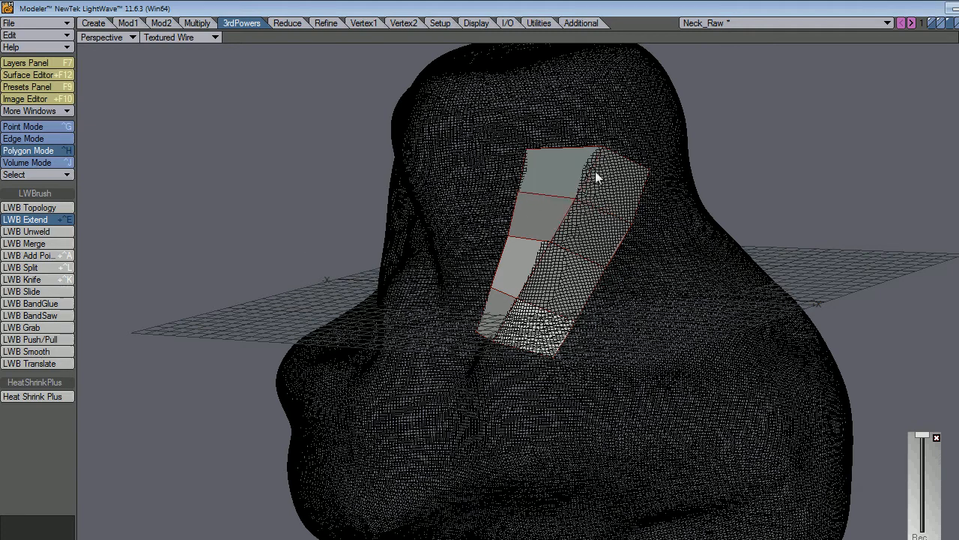
pyautogui.moveTo(600, 152); pyautogui.dragTo(605, 120)
pyautogui.keyDown('alt'); pyautogui.moveTo(525, 217); pyautogui.dragTo(660, 275); pyautogui.keyUp('alt')
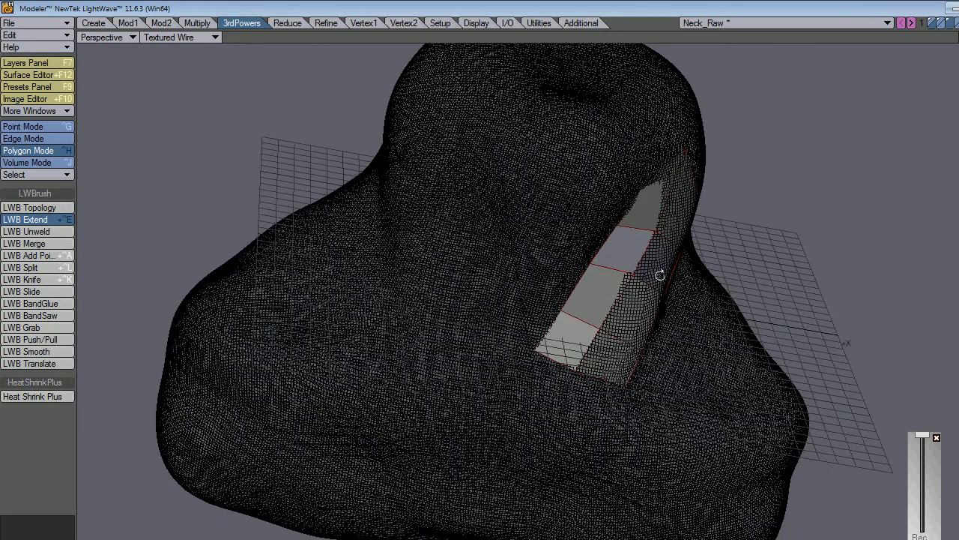
pyautogui.moveTo(694, 153); pyautogui.dragTo(702, 171)
pyautogui.moveTo(604, 195); pyautogui.dragTo(647, 154)
# Step: Extend three quads from the strip's rear edge toward the back of the neck, joining neighbouring corners
pyautogui.keyDown('alt'); pyautogui.moveTo(686, 240); pyautogui.dragTo(492, 128); pyautogui.keyUp('alt')
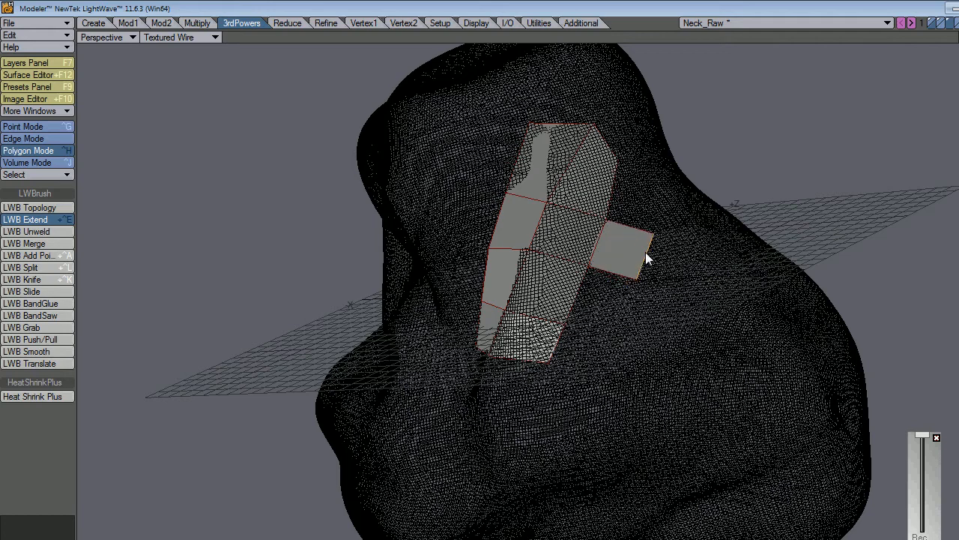
pyautogui.moveTo(589, 300); pyautogui.dragTo(635, 281)
pyautogui.moveTo(602, 348); pyautogui.dragTo(614, 326)
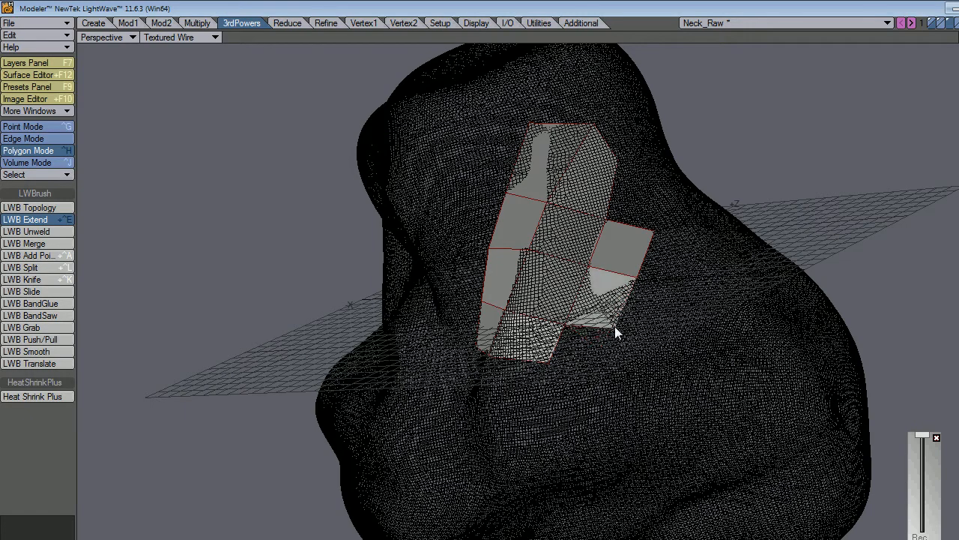
pyautogui.press('g')
pyautogui.keyDown('alt'); pyautogui.moveTo(578, 277); pyautogui.dragTo(596, 328); pyautogui.keyUp('alt')
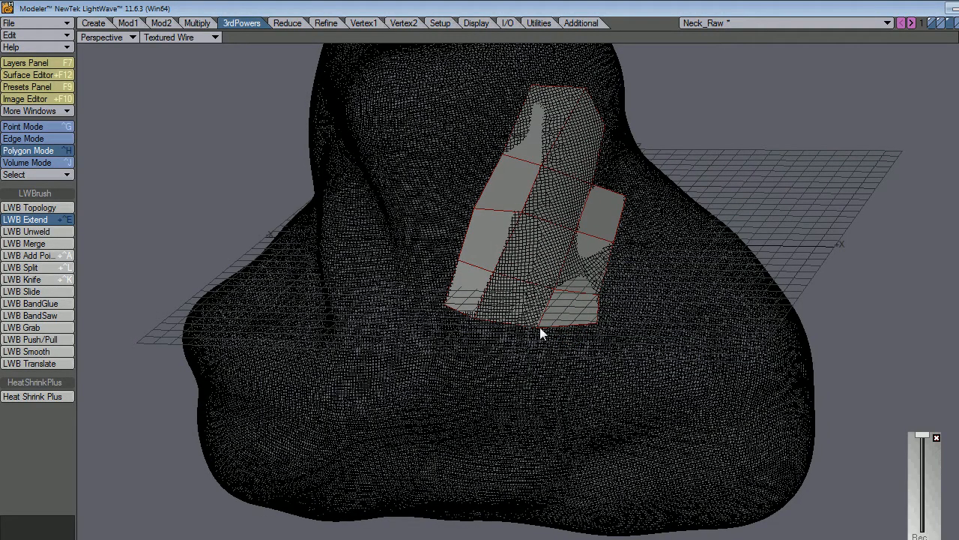
# Step: Extend the strip's lower end with two rows of two quads over the collarbone and adjust the outer corner
pyautogui.moveTo(504, 332); pyautogui.dragTo(505, 362)
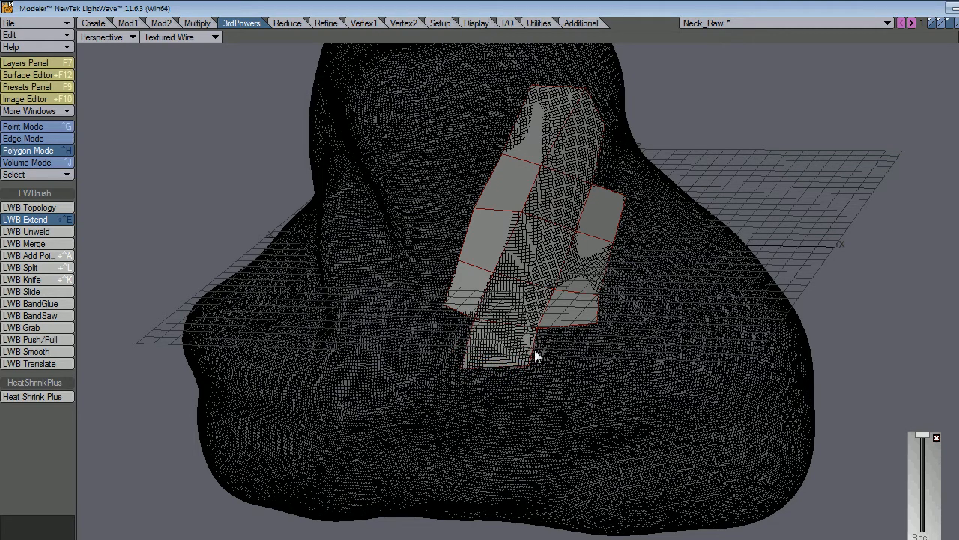
pyautogui.moveTo(588, 339); pyautogui.dragTo(598, 325)
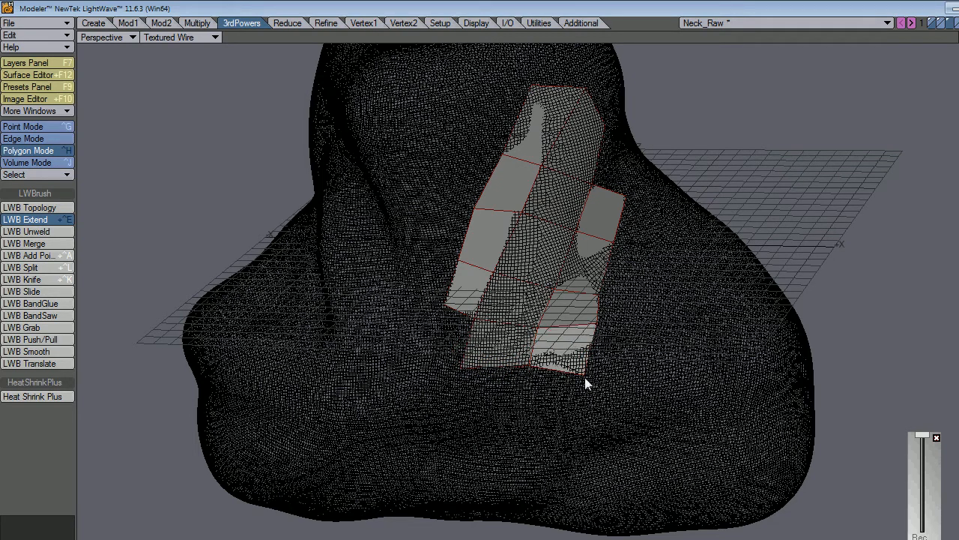
pyautogui.moveTo(585, 376)
pyautogui.mouseDown()
pyautogui.moveTo(602, 362)
pyautogui.moveTo(580, 387)
pyautogui.mouseUp()
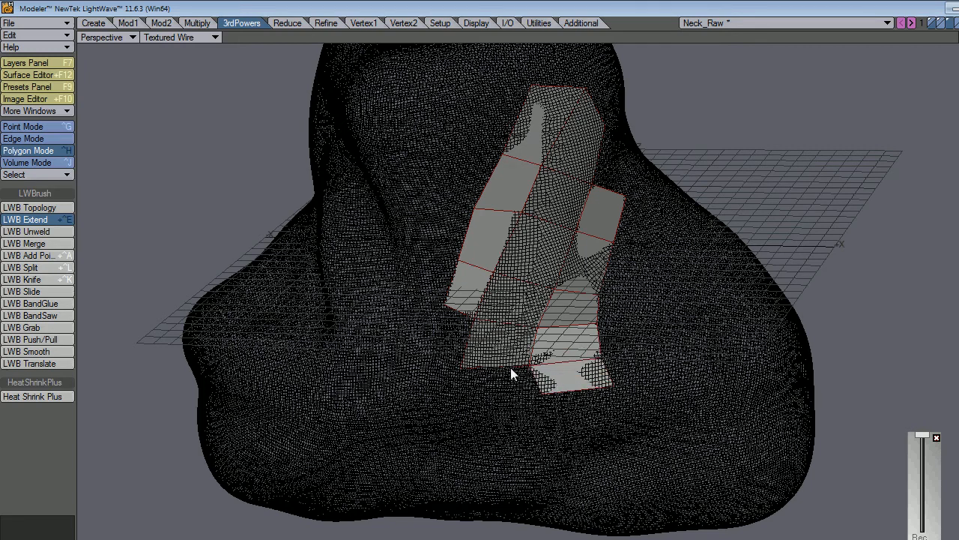
pyautogui.moveTo(511, 373); pyautogui.dragTo(510, 403)
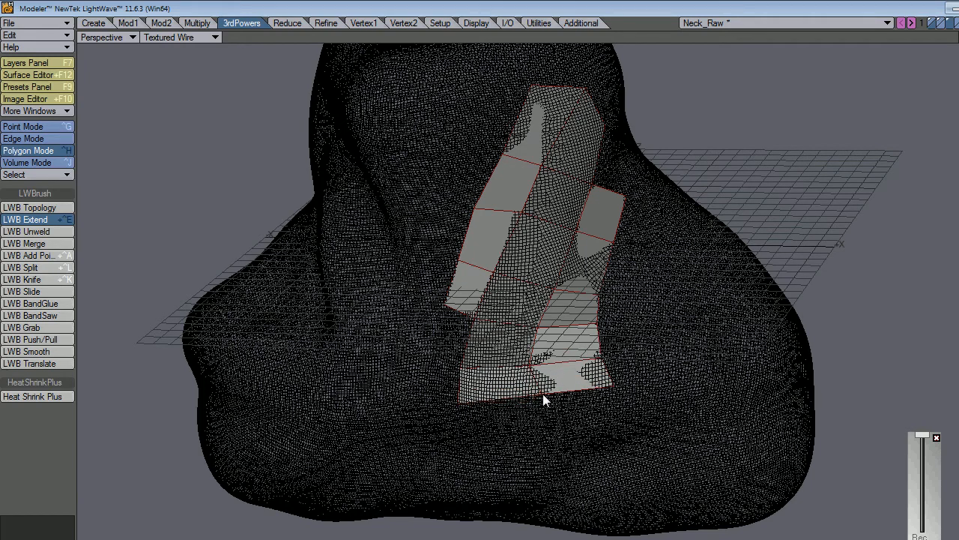
pyautogui.moveTo(605, 368); pyautogui.dragTo(626, 380)
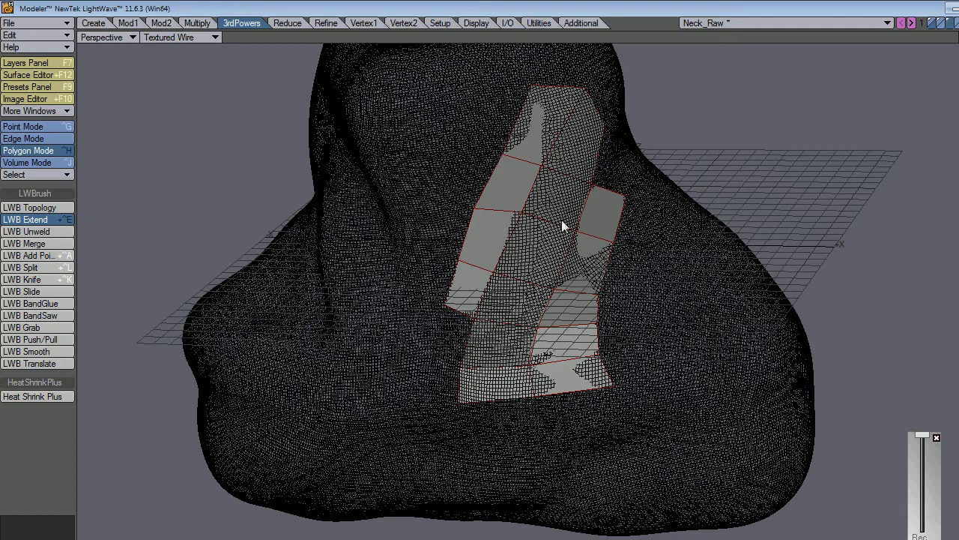
# Step: Extend three quads from the strip's lower front edge toward the centre line at the base of the throat
pyautogui.keyDown('alt'); pyautogui.moveTo(562, 219); pyautogui.dragTo(456, 355); pyautogui.keyUp('alt')
pyautogui.click(522, 320)
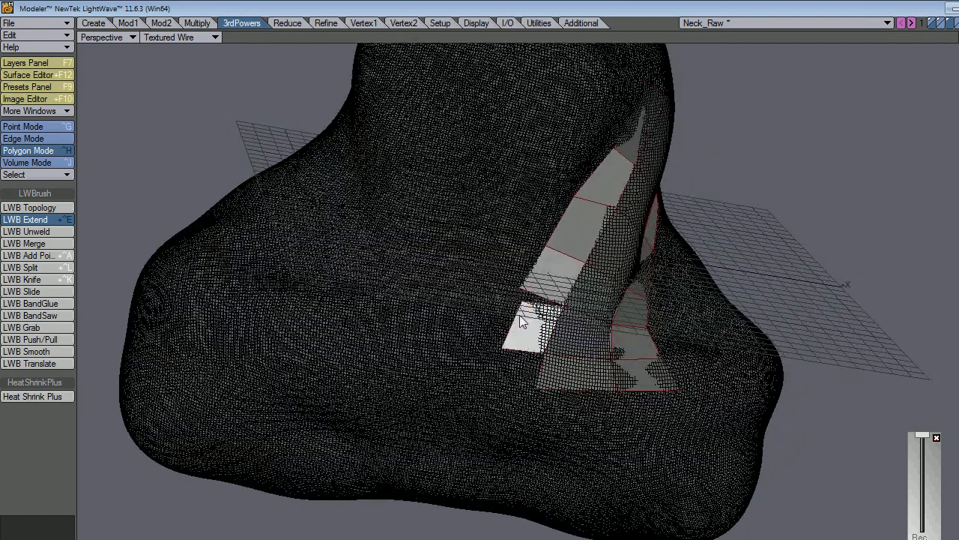
pyautogui.moveTo(522, 320); pyautogui.dragTo(493, 315)
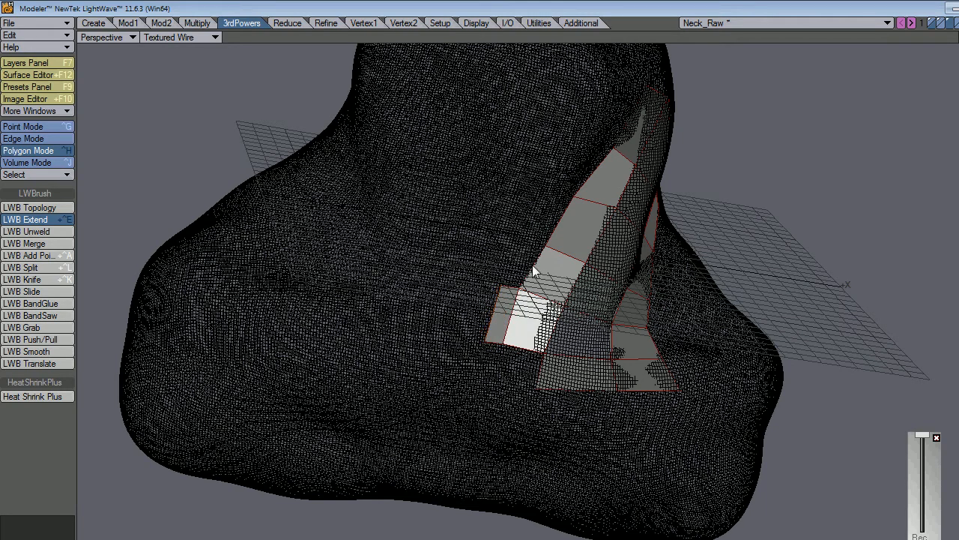
pyautogui.moveTo(533, 271); pyautogui.dragTo(516, 237)
pyautogui.keyDown('alt'); pyautogui.moveTo(554, 293); pyautogui.dragTo(225, 284); pyautogui.keyUp('alt')
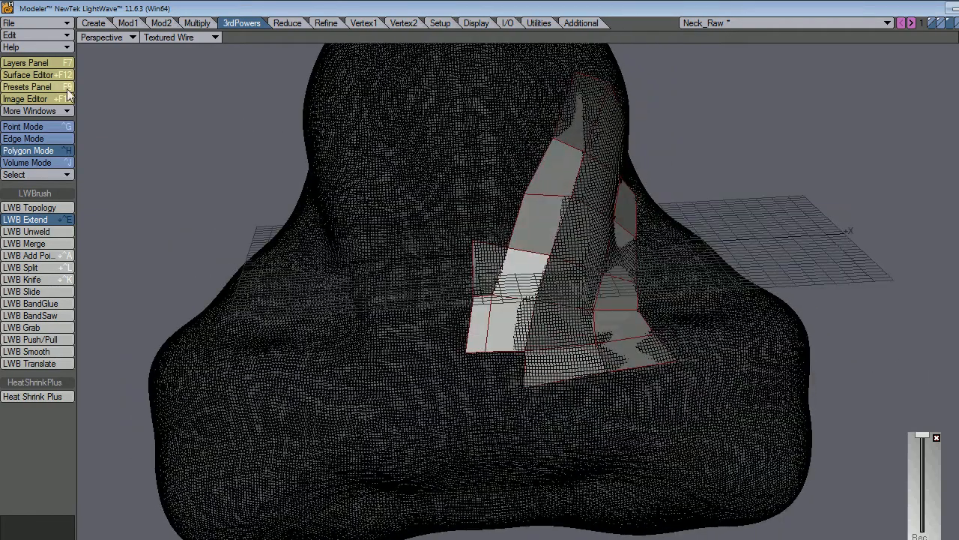
# Step: Select the three points near the centre line and set their X position to 0
pyautogui.click(15, 127)
pyautogui.moveTo(457, 219)
pyautogui.mouseDown(button='right')
pyautogui.moveTo(442, 355)
pyautogui.moveTo(470, 349)
pyautogui.moveTo(466, 179)
pyautogui.moveTo(459, 215)
pyautogui.mouseUp(button='right')
pyautogui.press('i')
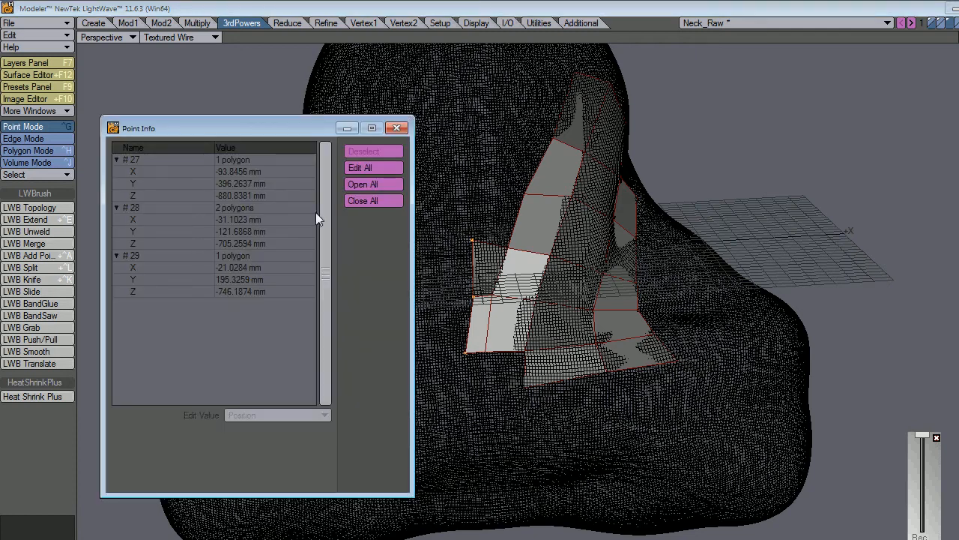
pyautogui.click(375, 168)
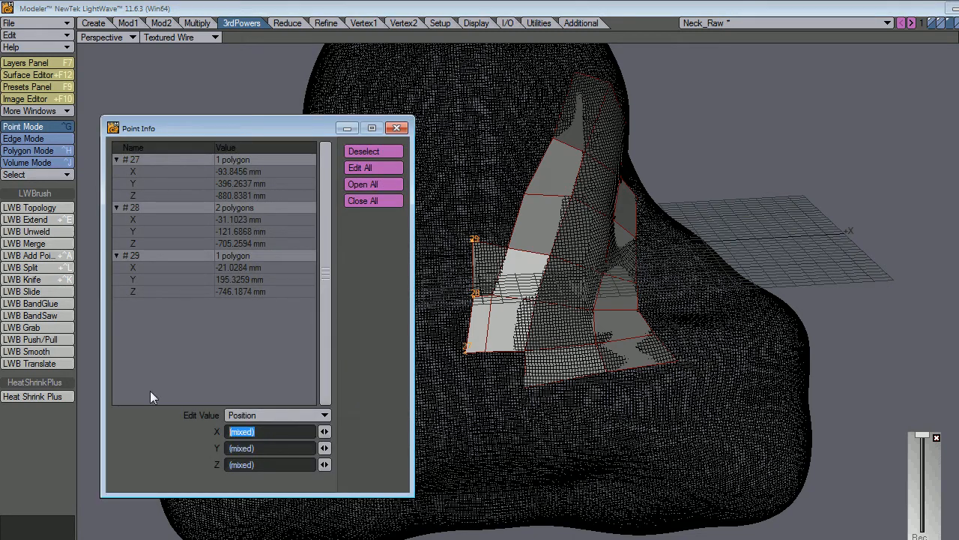
pyautogui.write('0')
pyautogui.press('Tab')
pyautogui.click(382, 151)
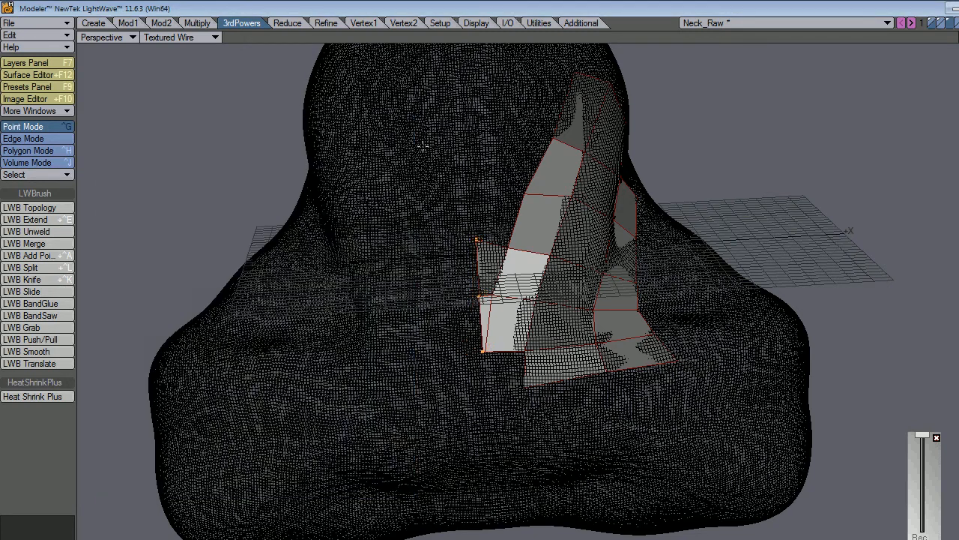
pyautogui.click(494, 377)
# Step: Move the points along the strip's front edge back onto the neck muscle with LWB Extend
pyautogui.click(45, 219)
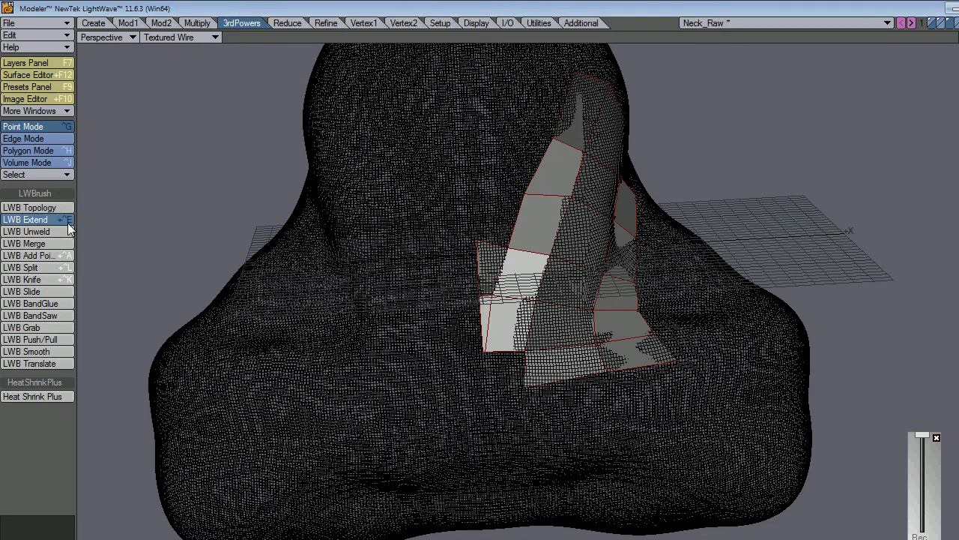
pyautogui.scroll(5, 622, 321)
pyautogui.moveTo(346, 390); pyautogui.dragTo(377, 388)
pyautogui.moveTo(377, 274); pyautogui.dragTo(393, 272)
pyautogui.moveTo(398, 166); pyautogui.dragTo(429, 172)
pyautogui.moveTo(383, 270); pyautogui.dragTo(398, 274)
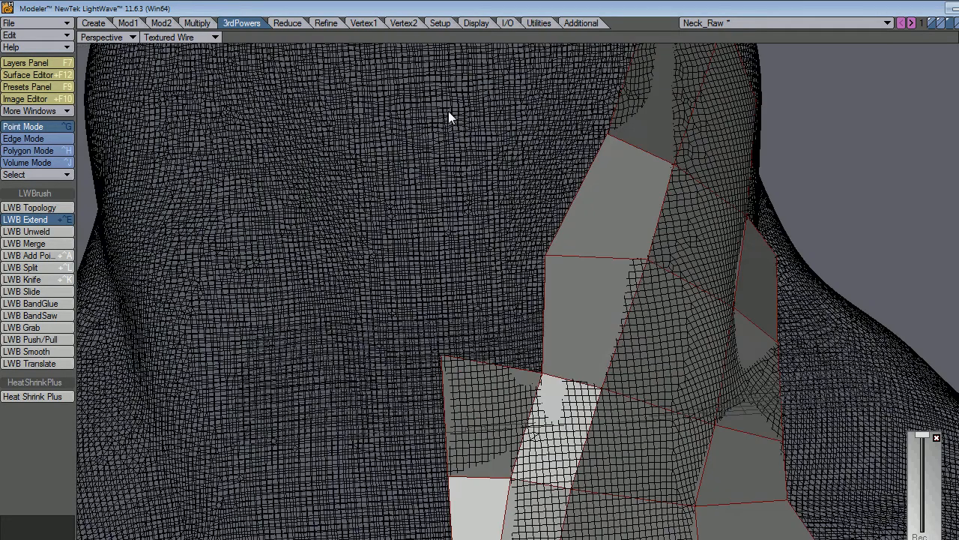
pyautogui.keyDown('alt'); pyautogui.moveTo(460, 176); pyautogui.dragTo(474, 257); pyautogui.keyUp('alt')
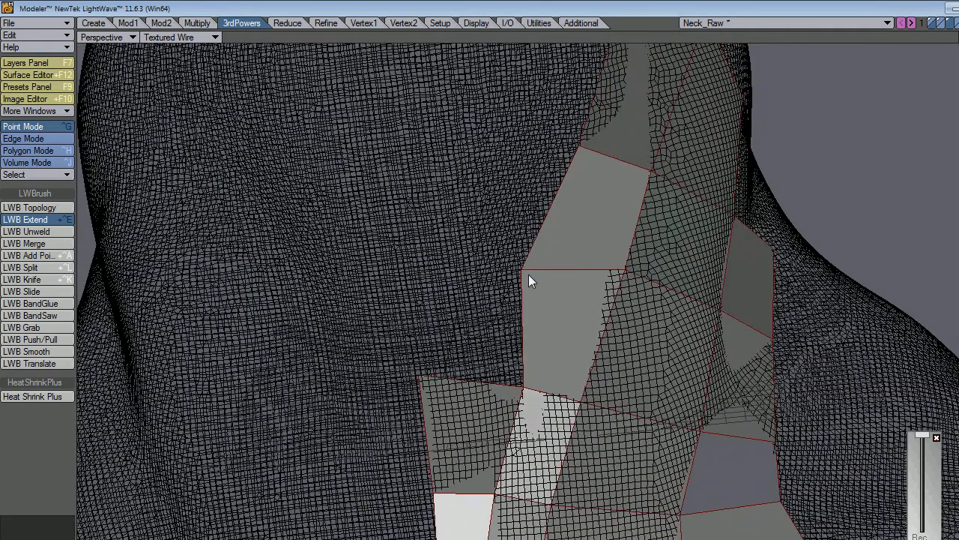
pyautogui.moveTo(529, 274); pyautogui.dragTo(547, 269)
# Step: Extend a quad from the strip's front edge toward the throat, join its lower corner to the centre-line point, and adjust its upper corner
pyautogui.moveTo(545, 303); pyautogui.dragTo(488, 292)
pyautogui.moveTo(470, 372); pyautogui.dragTo(430, 368)
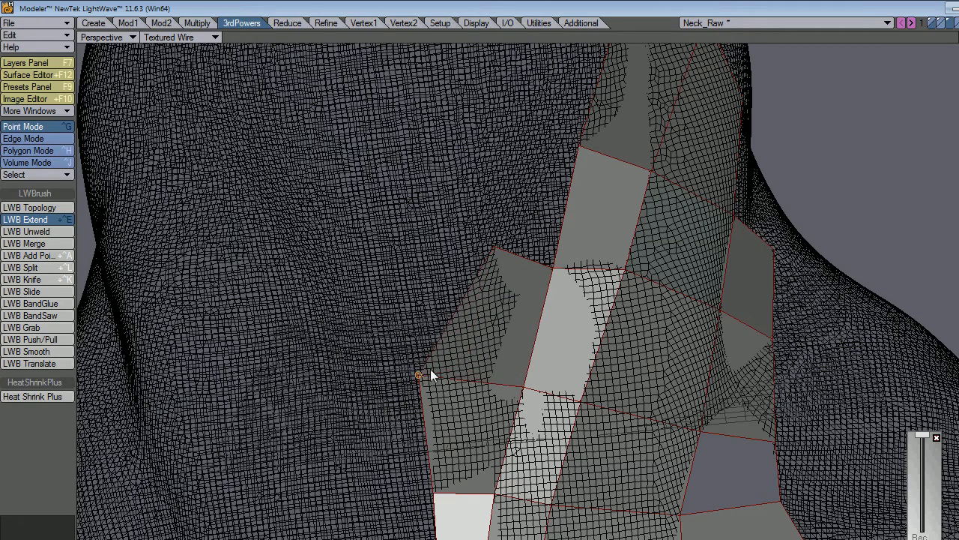
pyautogui.moveTo(496, 246); pyautogui.dragTo(478, 256)
pyautogui.scroll(-5, 548, 316)
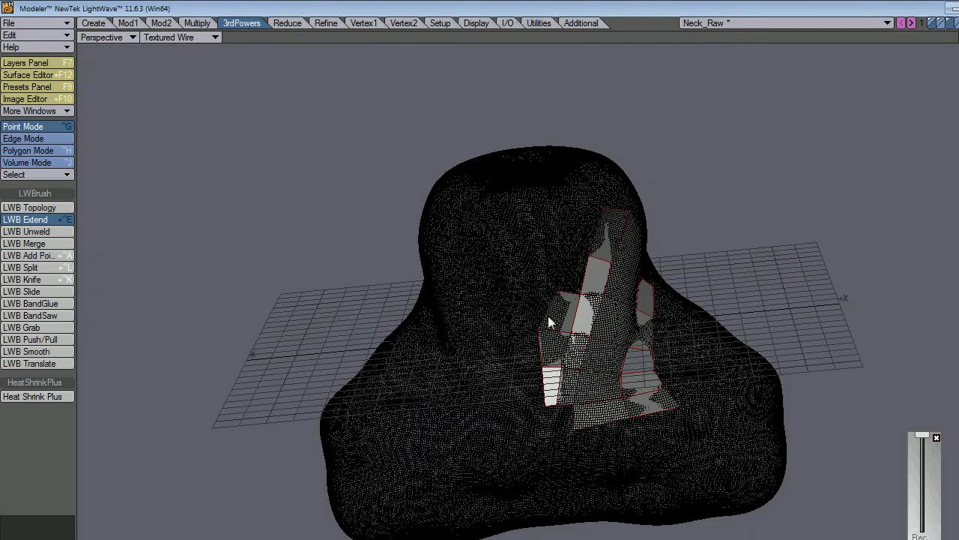
# Step: Switch to Polygon mode and select all the new retopology polygons
pyautogui.keyDown('alt'); pyautogui.moveTo(587, 305); pyautogui.dragTo(464, 239); pyautogui.keyUp('alt')
pyautogui.click(47, 151)
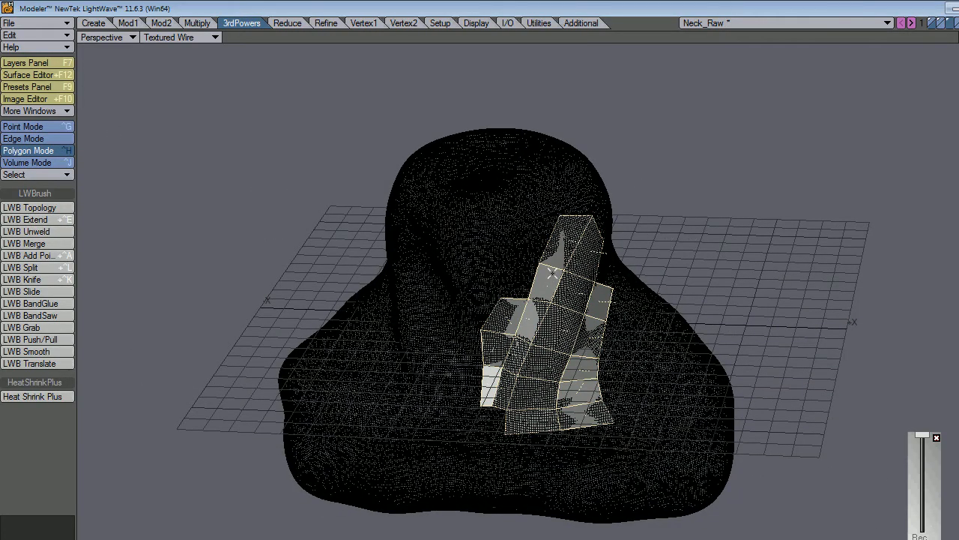
pyautogui.click(47, 219)
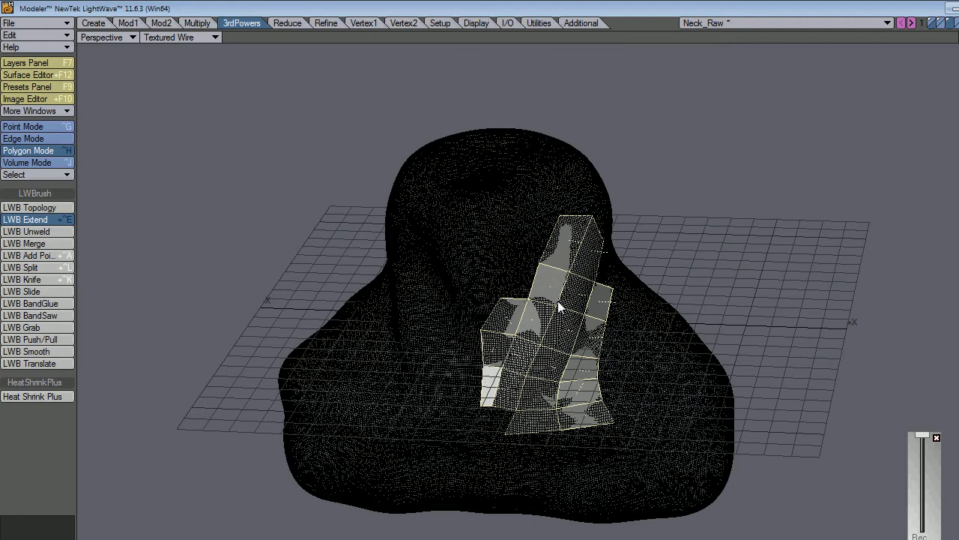
pyautogui.click(64, 150)
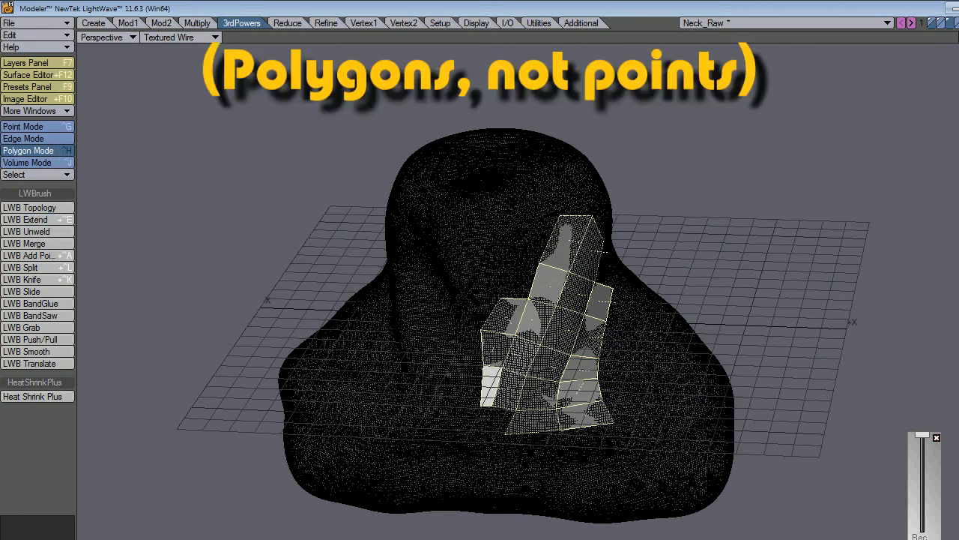
# Step: Mirror a copy of the selected polygons to the other side of the neck with the Stretch tool at a horizontal factor of -100%
pyautogui.press('0')
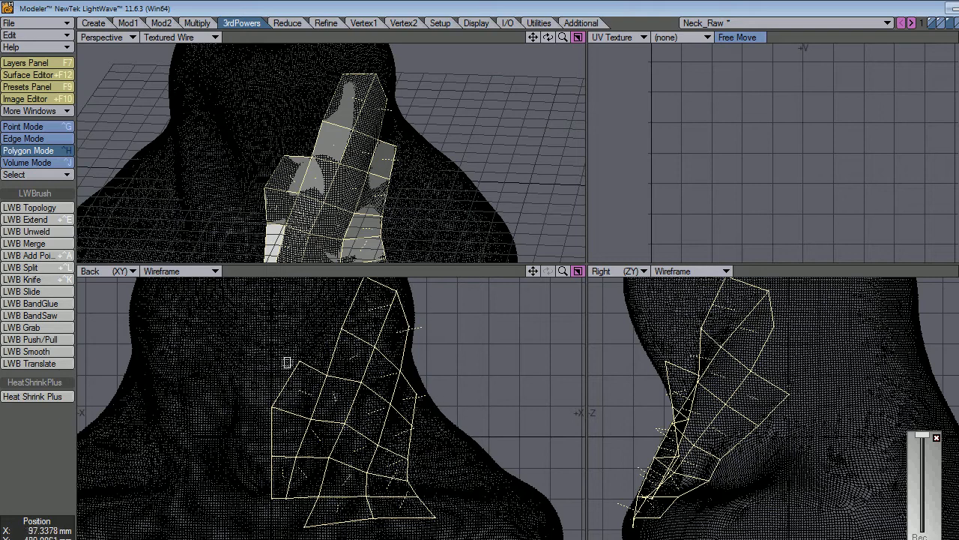
pyautogui.press('h')
pyautogui.hotkey('ctrl', 'z')
pyautogui.write('n')
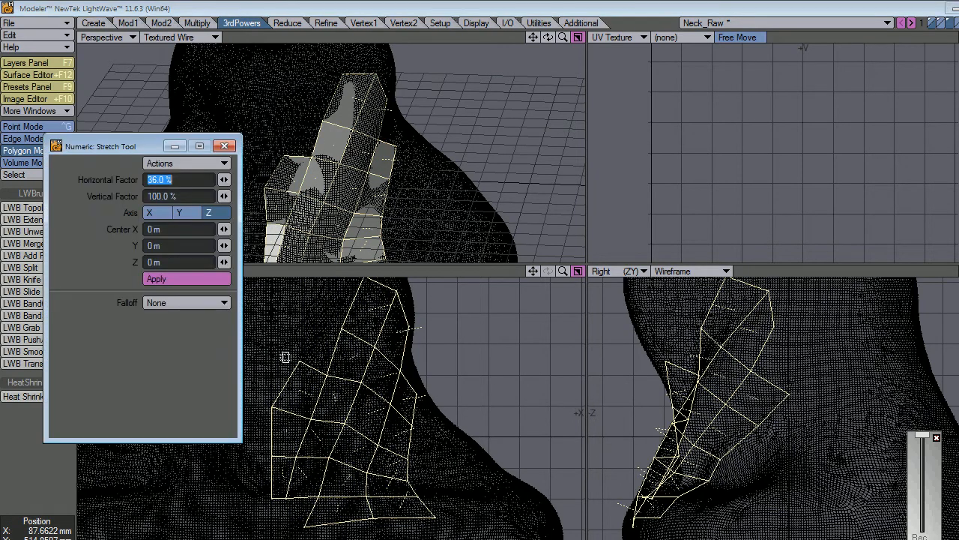
pyautogui.write('-100')
pyautogui.press('Tab')
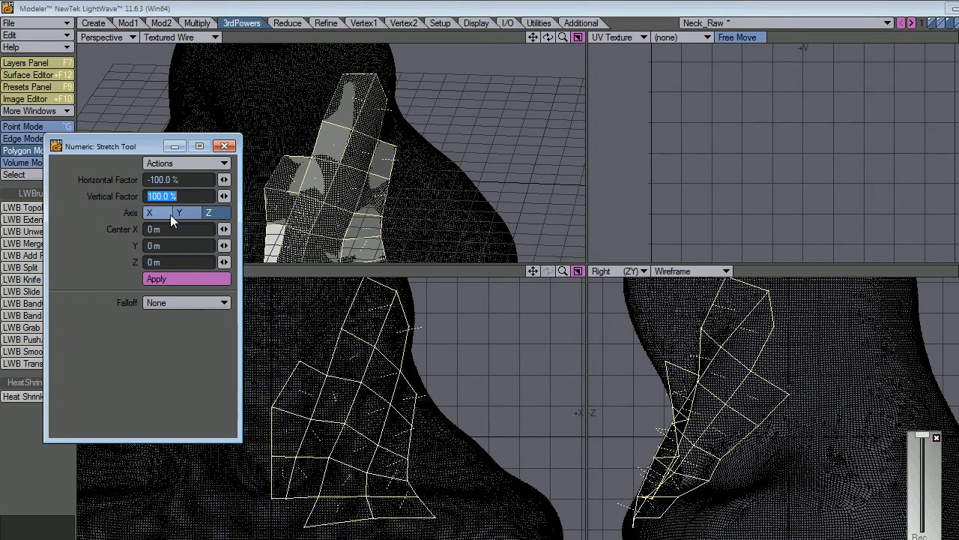
pyautogui.click(160, 280)
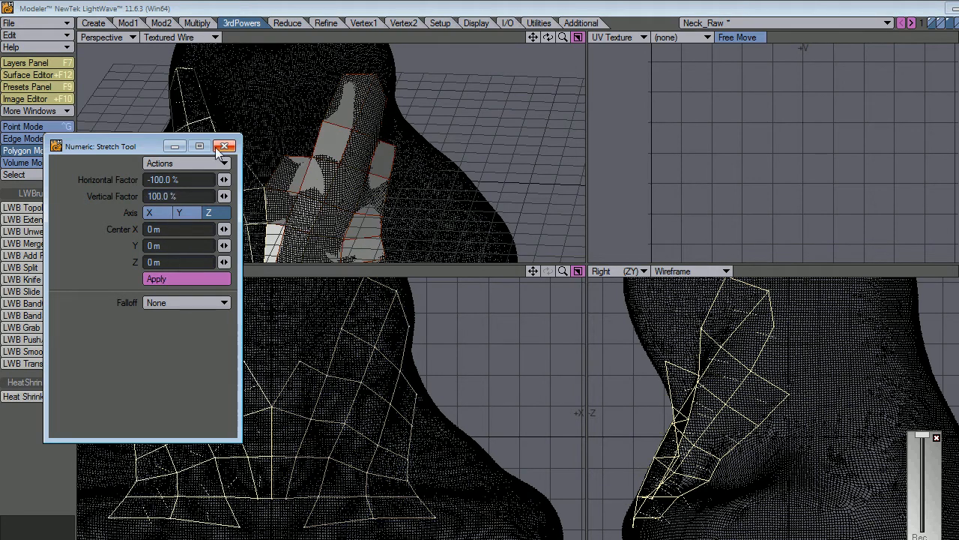
pyautogui.click(222, 147)
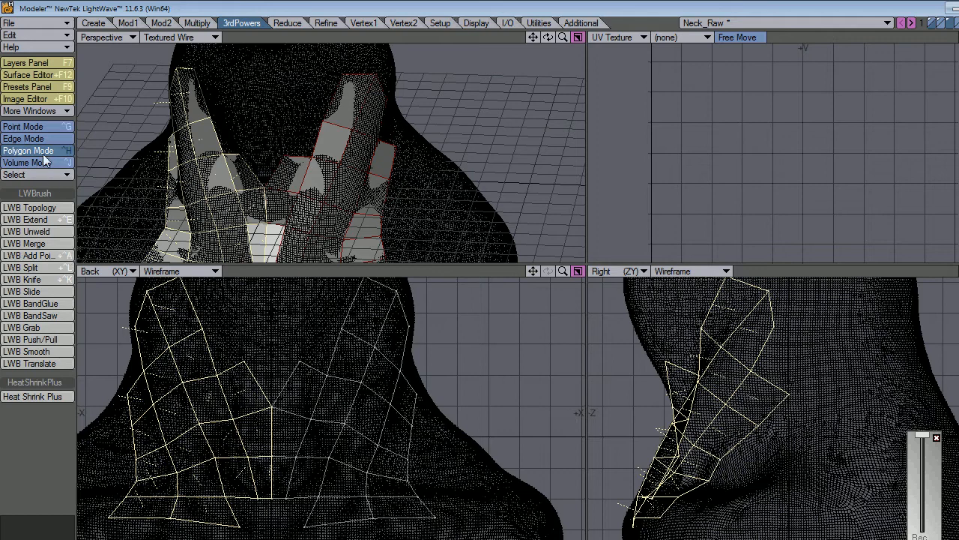
# Step: Deselect the polygons and merge the duplicate points along the centre line with the Automatic range
pyautogui.click(29, 429)
pyautogui.press('m')
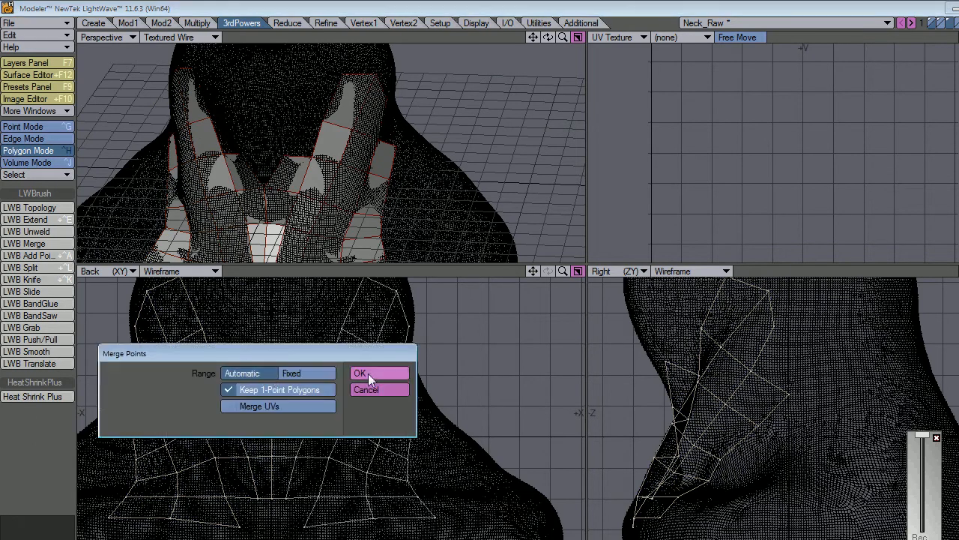
pyautogui.click(360, 373)
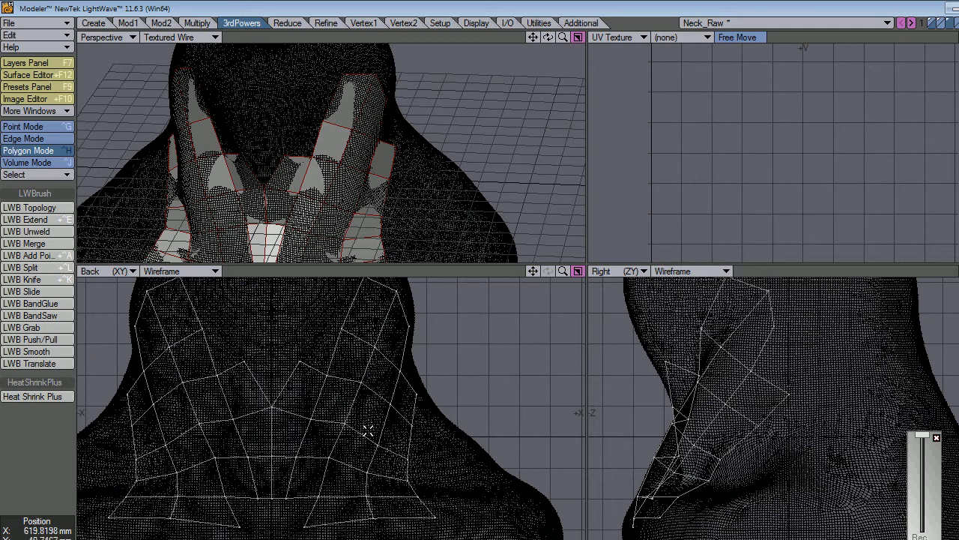
pyautogui.press('Tab')
pyautogui.press('Tab')
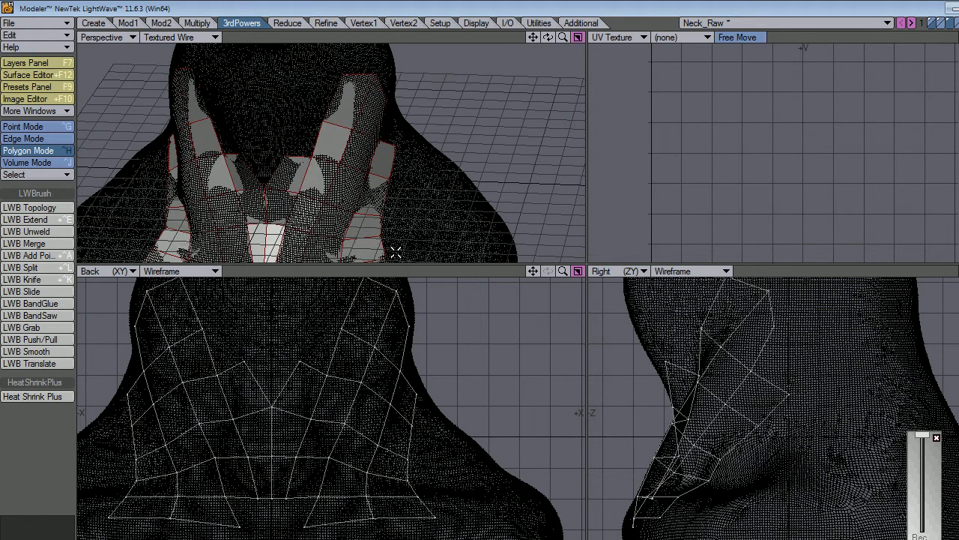
pyautogui.press('Tab')
pyautogui.press('Tab')
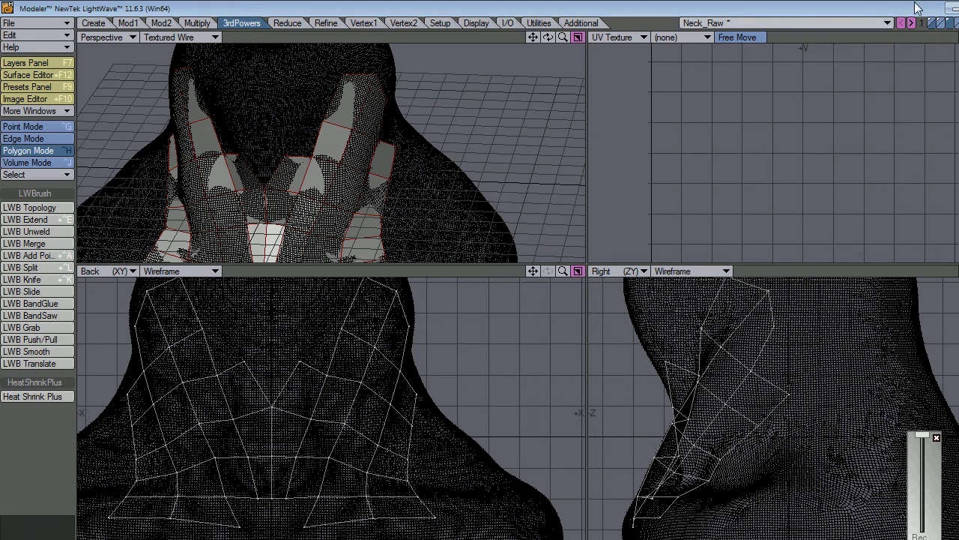
# Step: Switch to the layer holding the complete retopology mesh of the neck and shoulders
pyautogui.press('x')
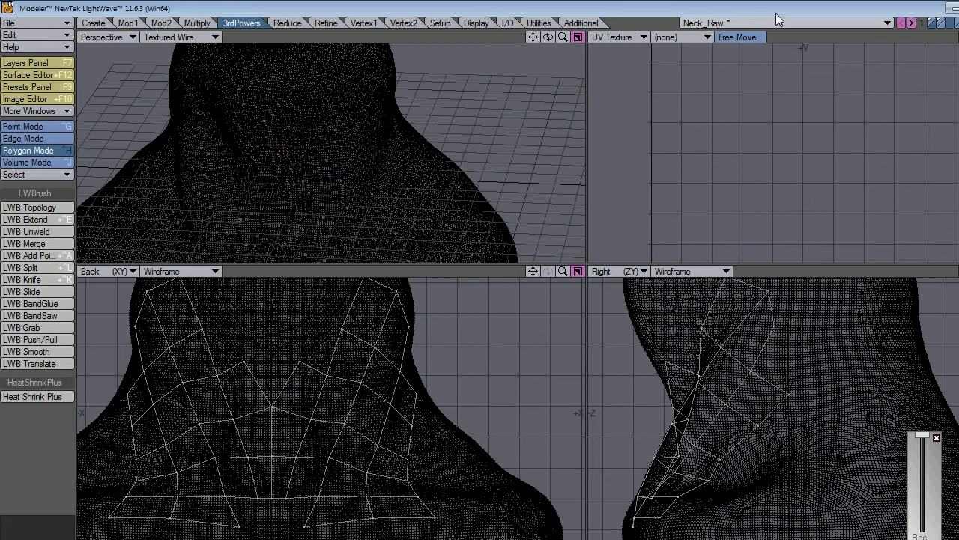
pyautogui.click(944, 23)
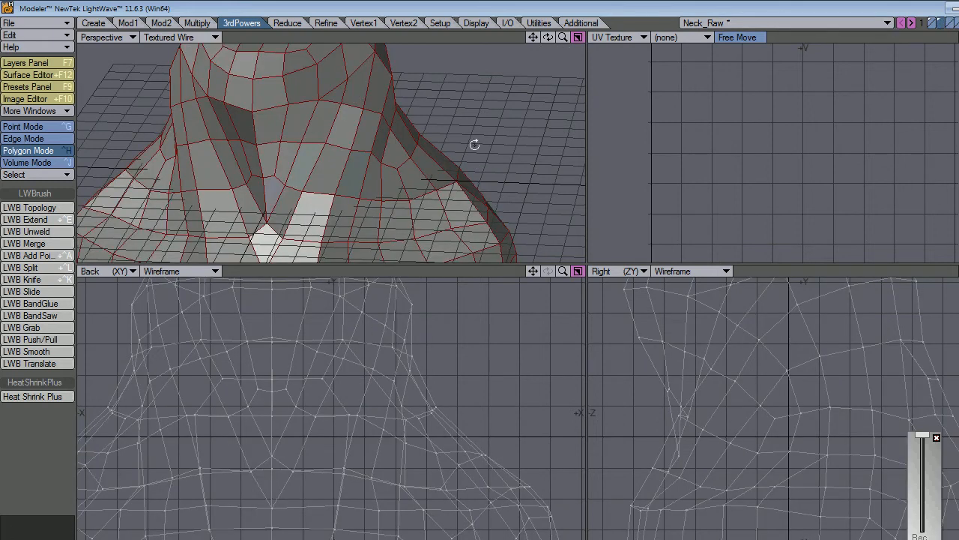
pyautogui.keyDown('alt'); pyautogui.moveTo(474, 145); pyautogui.dragTo(337, 154); pyautogui.keyUp('alt')
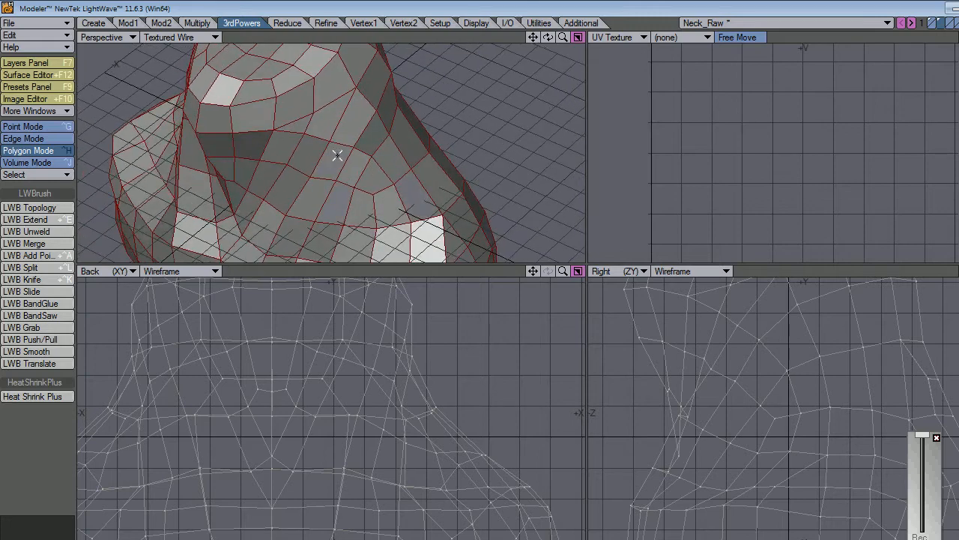
# Step: Try exporting the retopology mesh as OBJ over Neck_Retopo.obj in the Temp folder, and cancel the export
pyautogui.click(43, 24)
pyautogui.moveTo(51, 129)
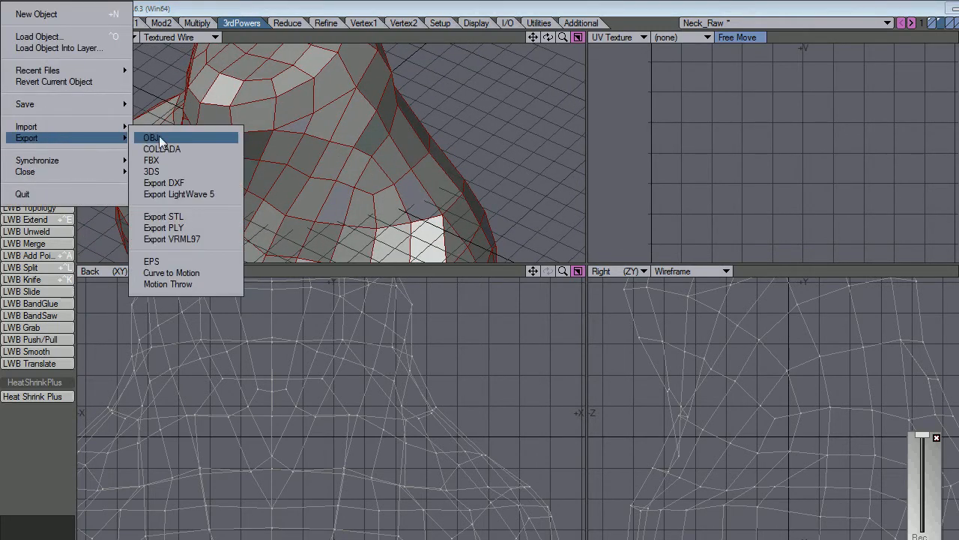
pyautogui.click(159, 136)
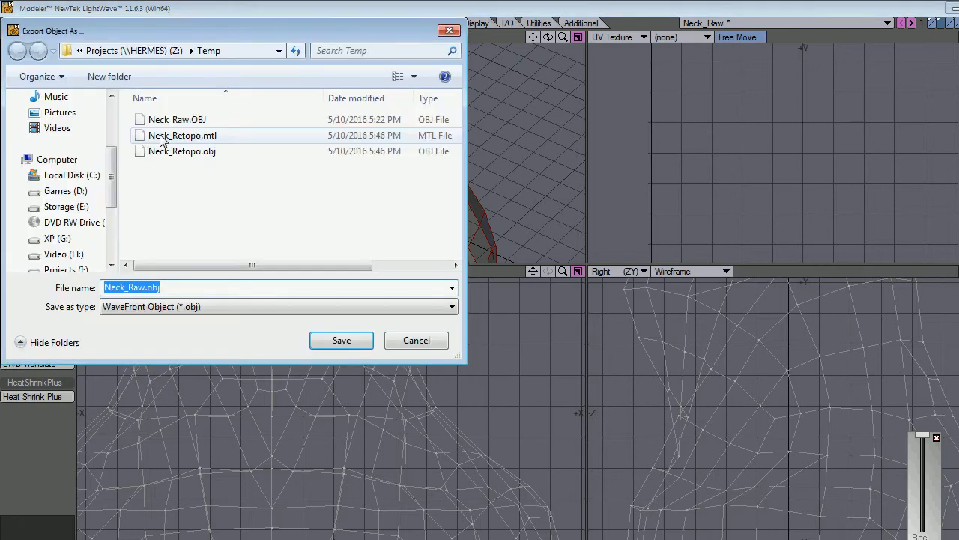
pyautogui.click(197, 152)
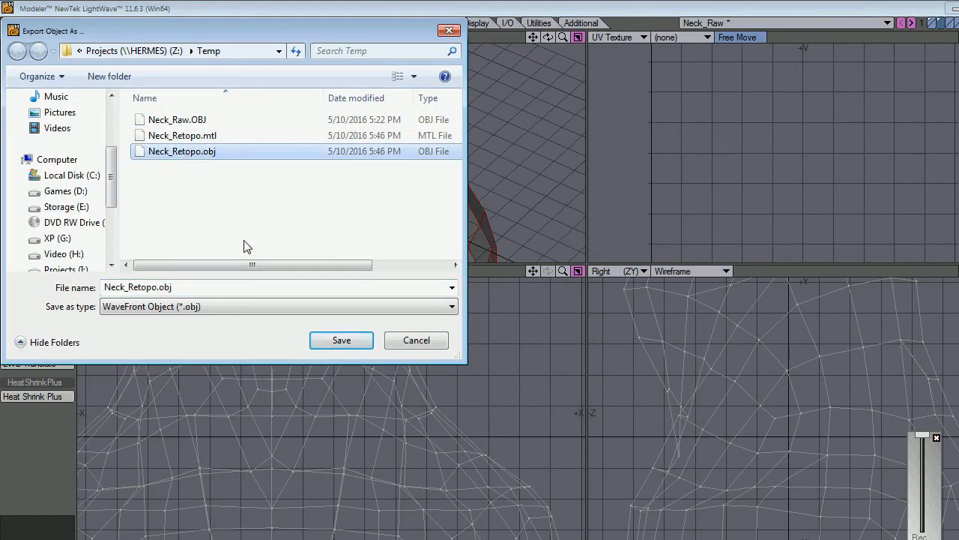
pyautogui.click(416, 341)
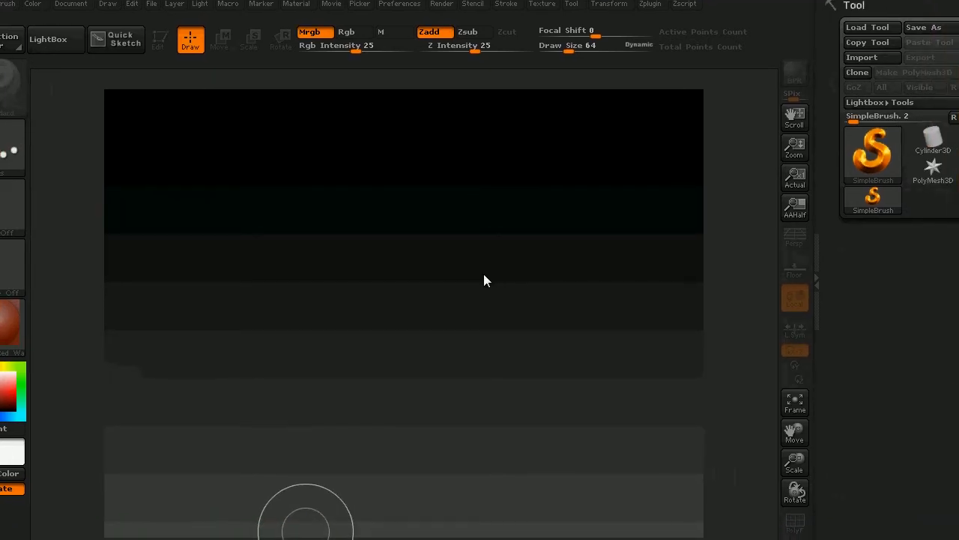
# Step: In ZBrush, import the Neck_Raw mesh, draw it large on the canvas and enter Edit mode
pyautogui.click(571, 5)
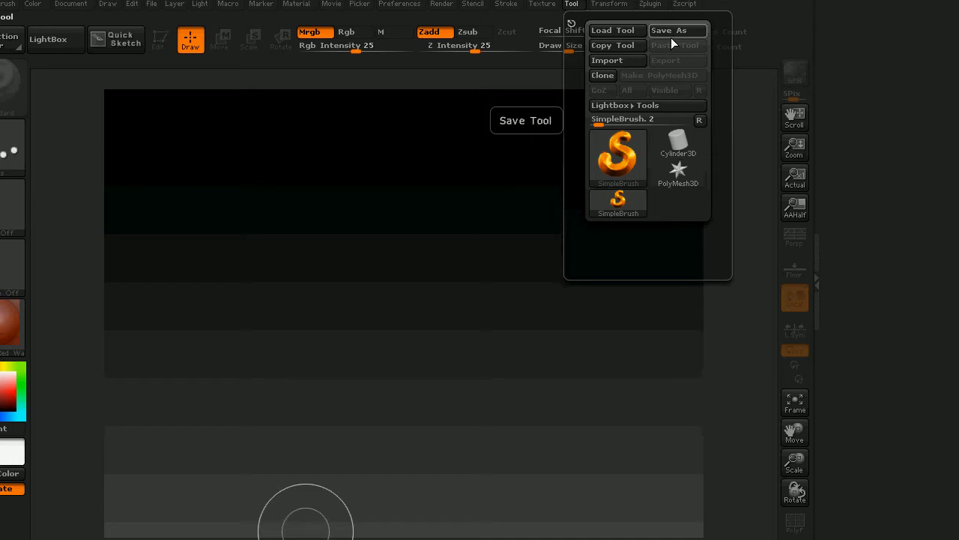
pyautogui.click(607, 60)
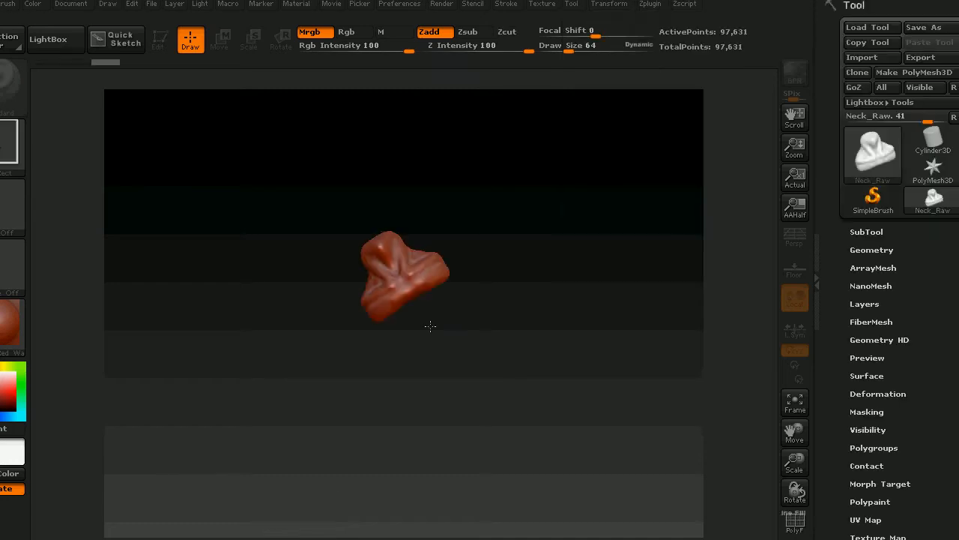
pyautogui.moveTo(430, 325); pyautogui.dragTo(524, 459)
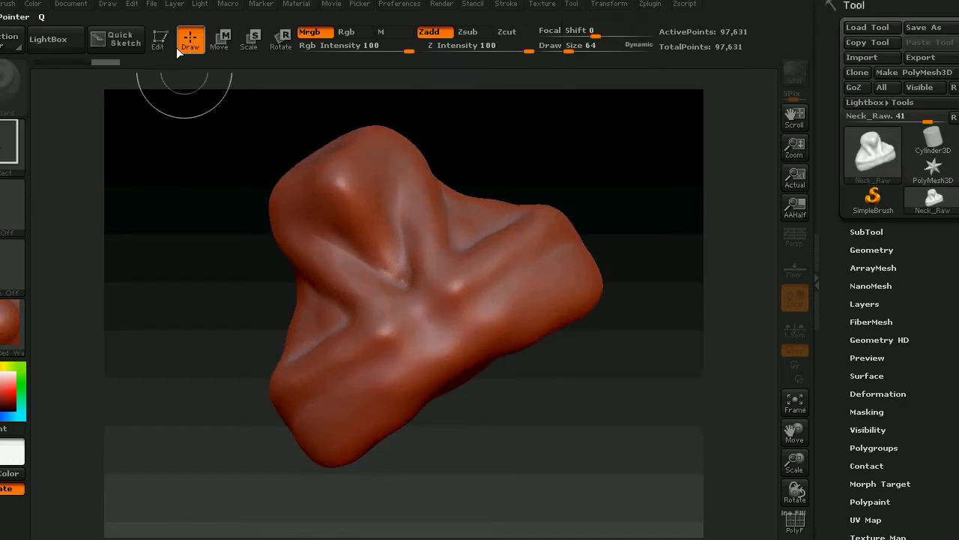
pyautogui.click(158, 39)
pyautogui.moveTo(563, 384); pyautogui.dragTo(554, 319)
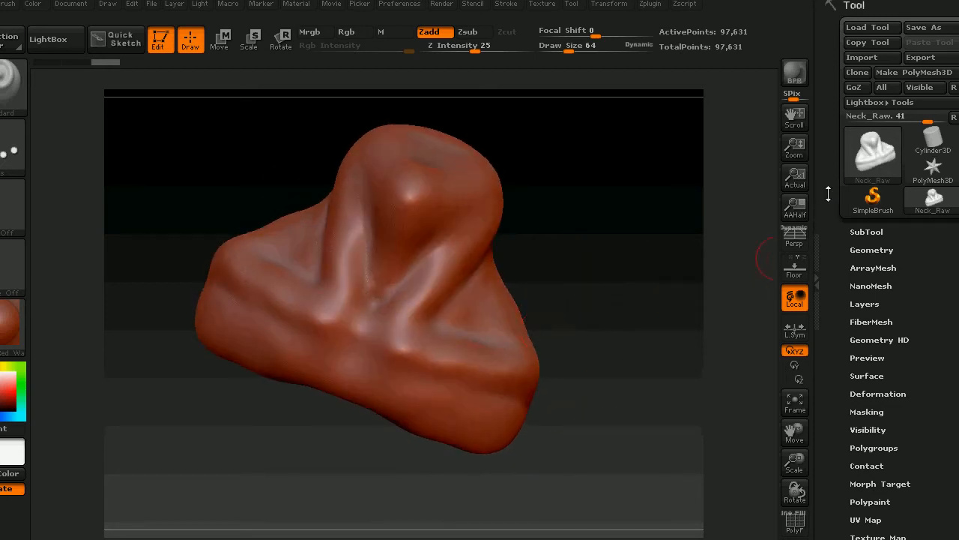
# Step: Duplicate the Neck_Raw subtool and import the Neck_Retopo mesh in place of the selected second subtool
pyautogui.click(866, 231)
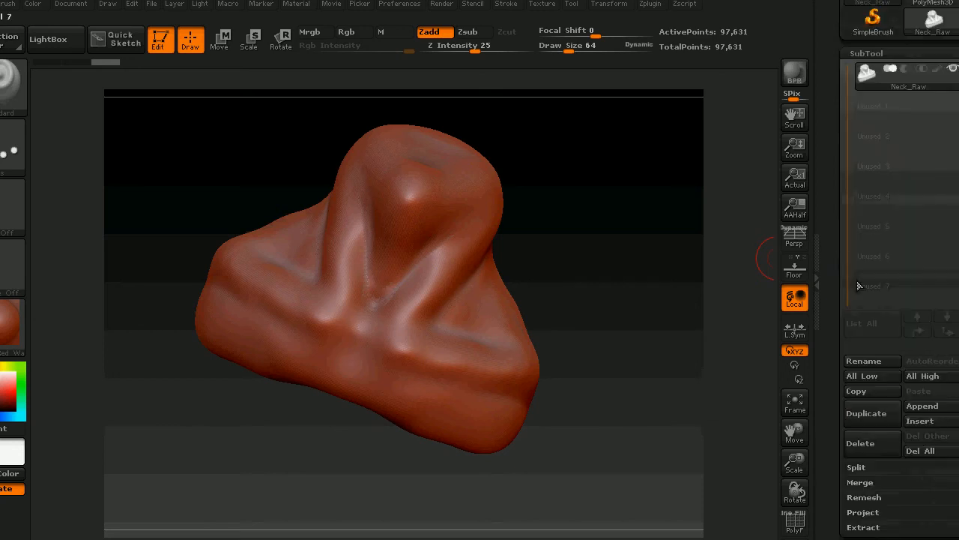
pyautogui.click(866, 414)
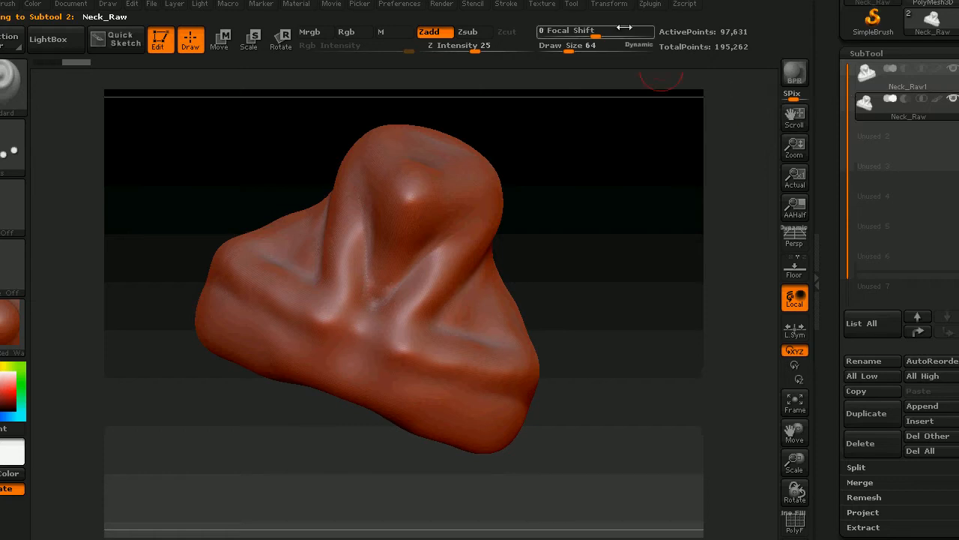
pyautogui.click(572, 5)
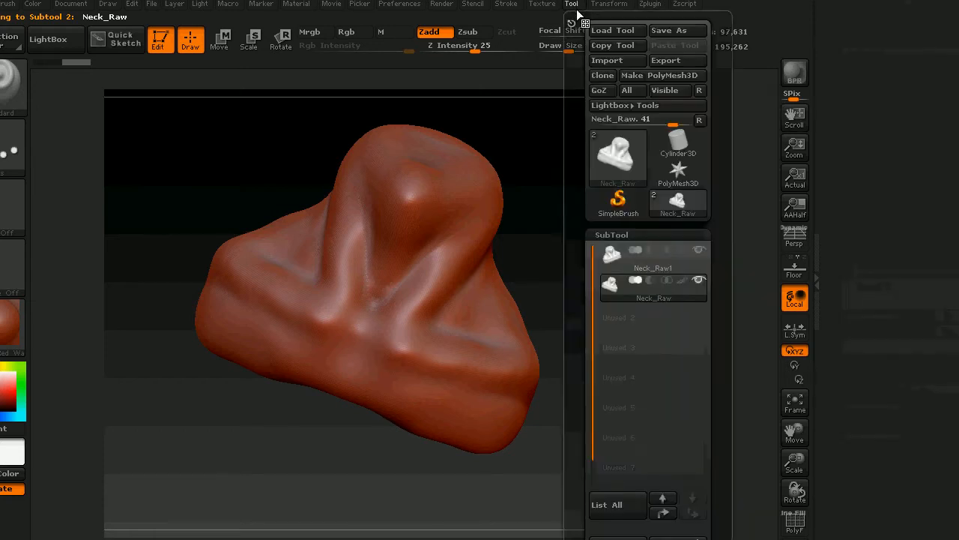
pyautogui.click(620, 61)
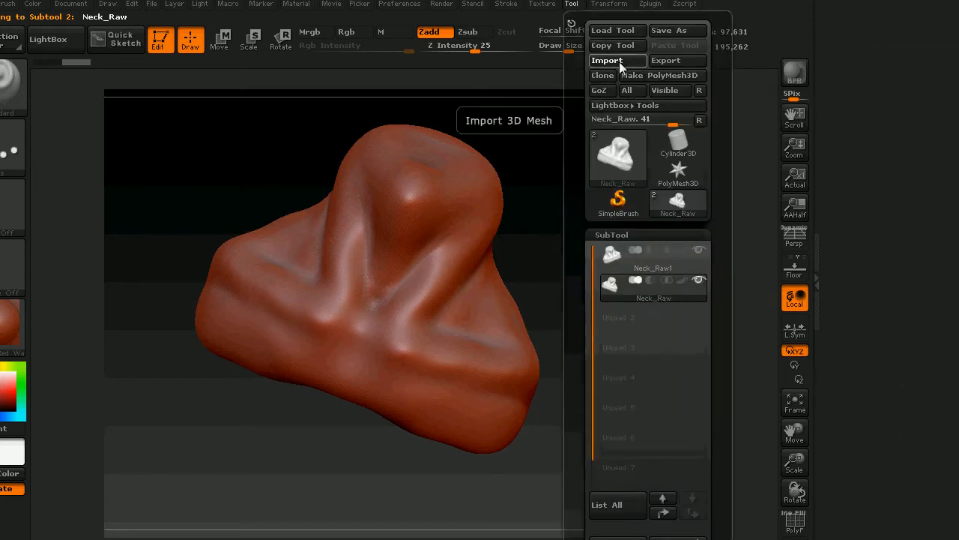
pyautogui.doubleClick(154, 98)
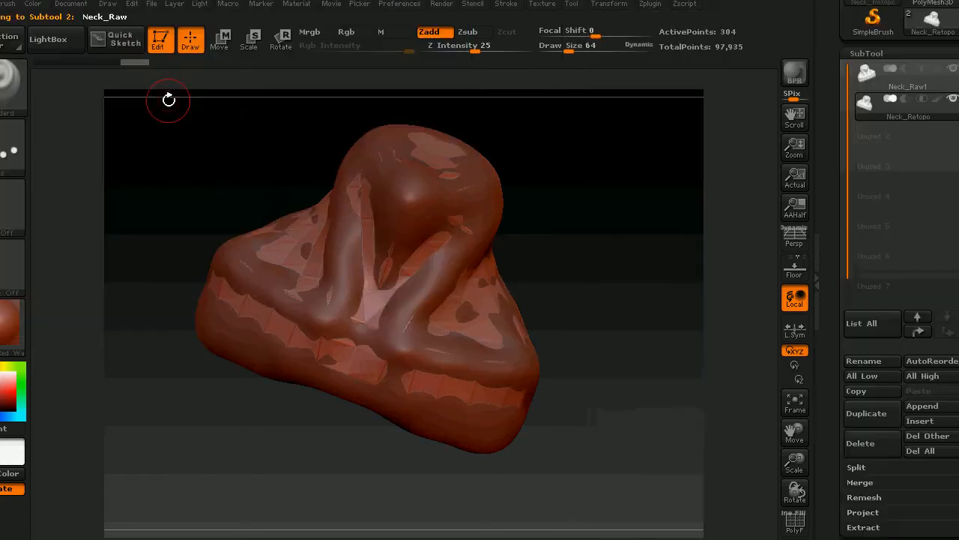
# Step: Toggle the visibility of the Neck_Raw1 and Neck_Retopo subtools to compare the raw sculpt with the low-poly mesh
pyautogui.click(952, 69)
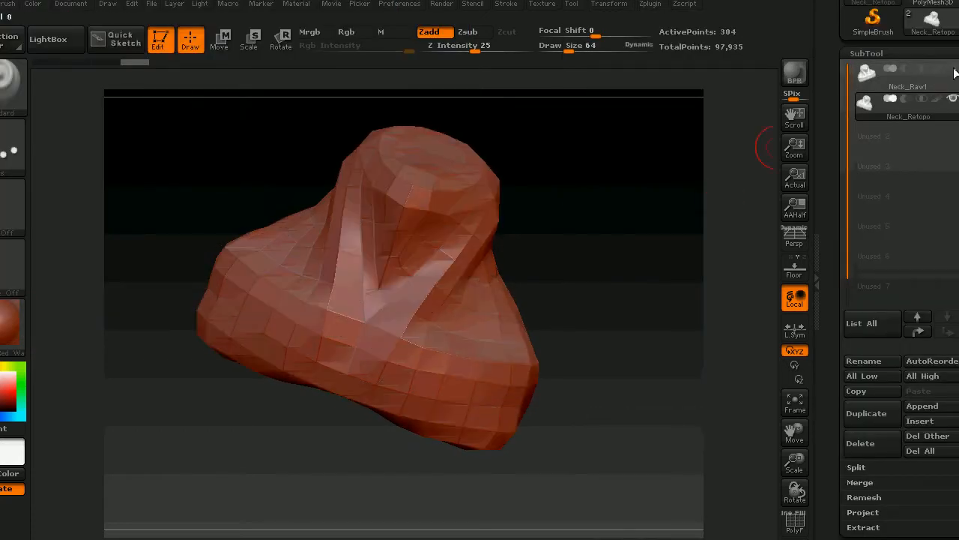
pyautogui.click(953, 73)
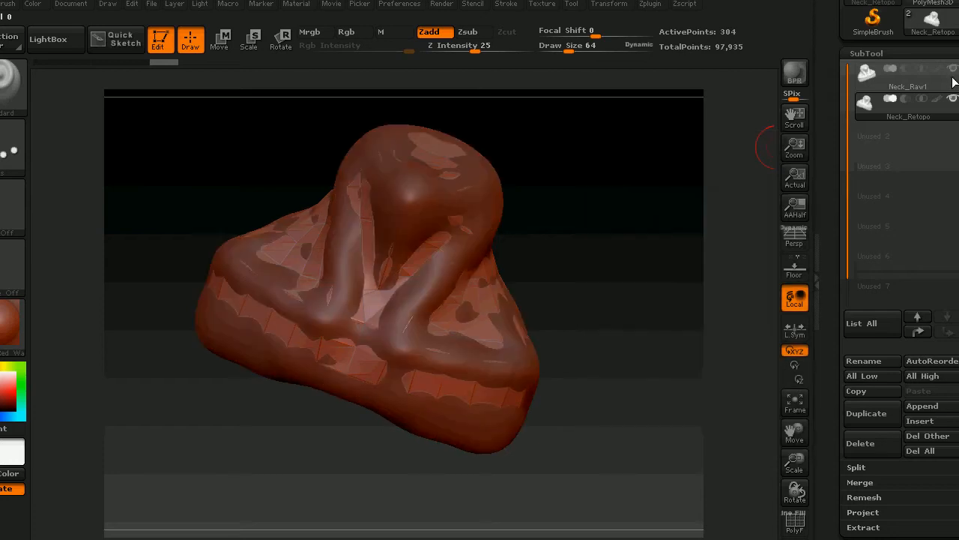
pyautogui.click(952, 101)
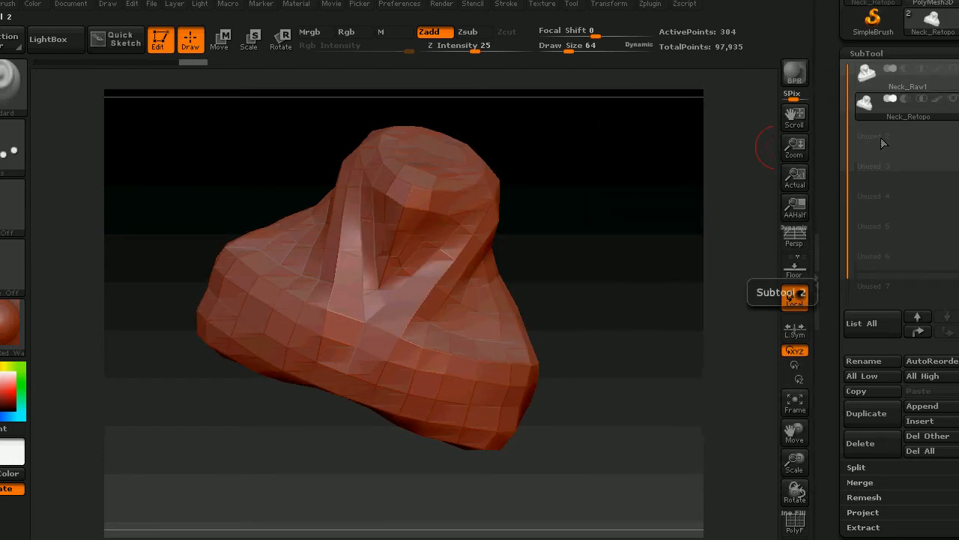
pyautogui.moveTo(890, 117)
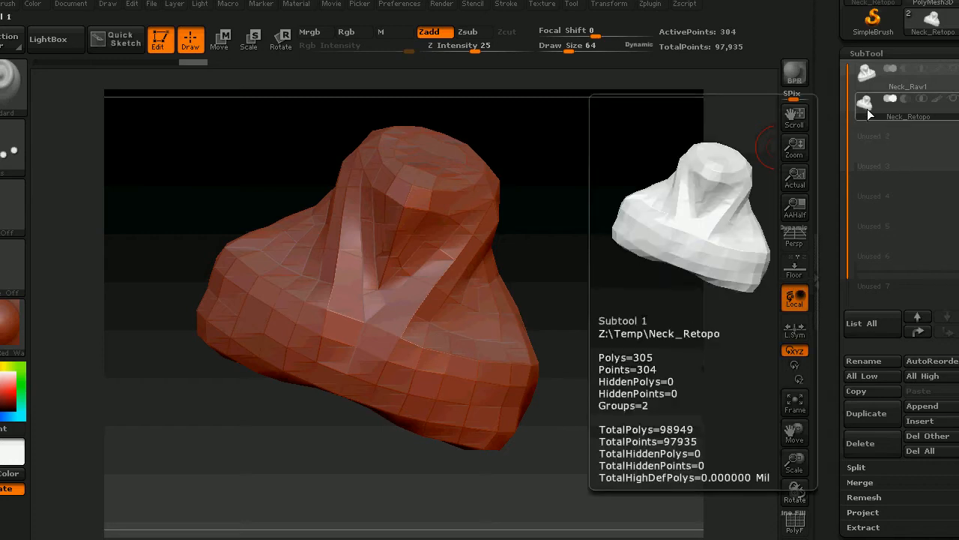
pyautogui.moveTo(954, 105)
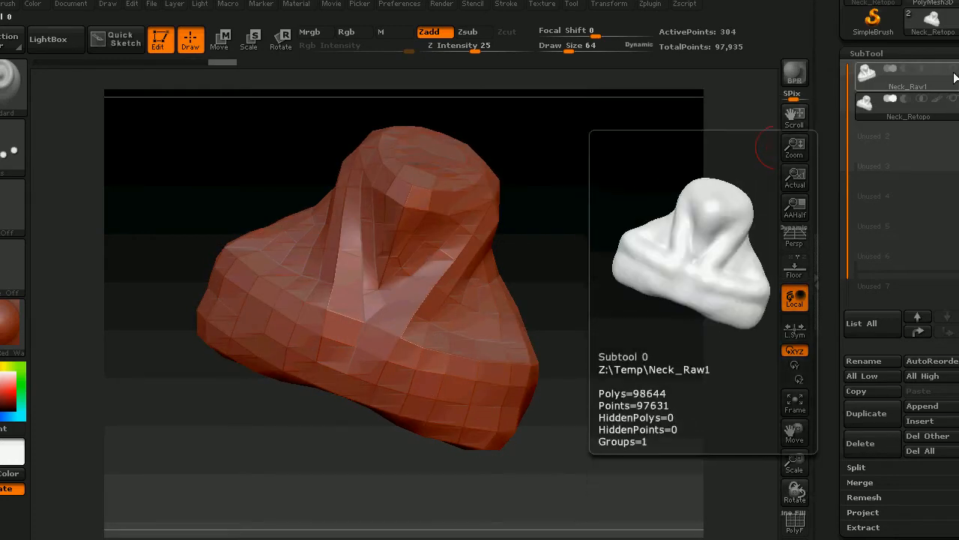
pyautogui.click(953, 99)
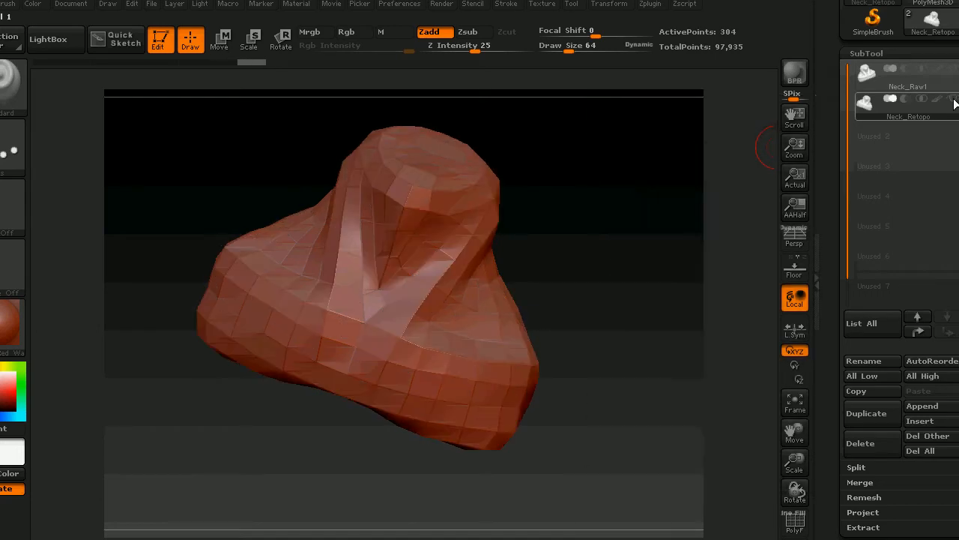
pyautogui.click(953, 69)
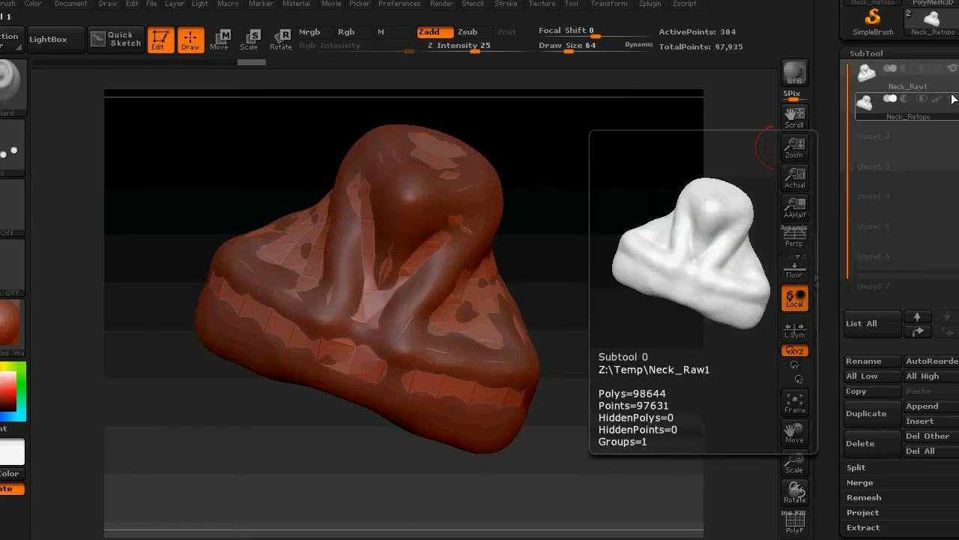
pyautogui.click(953, 99)
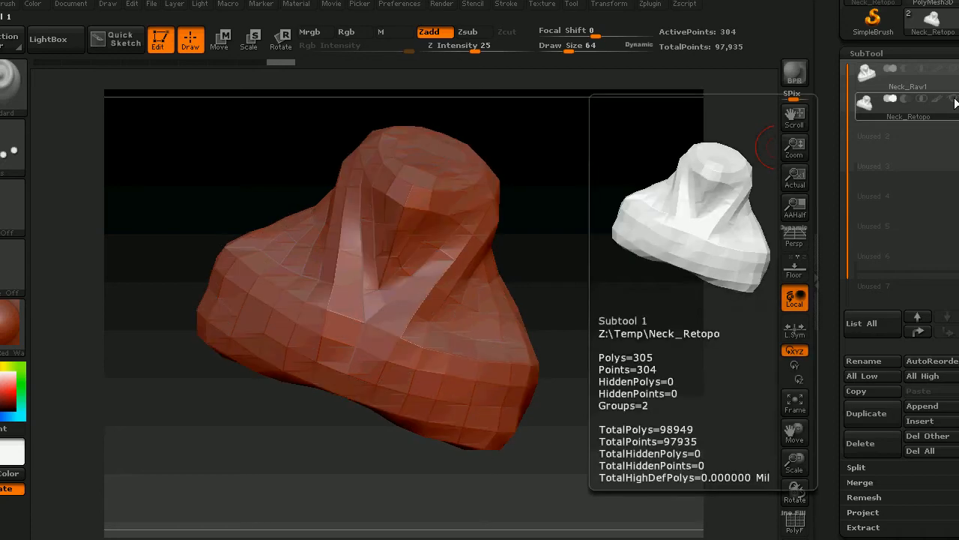
pyautogui.click(954, 75)
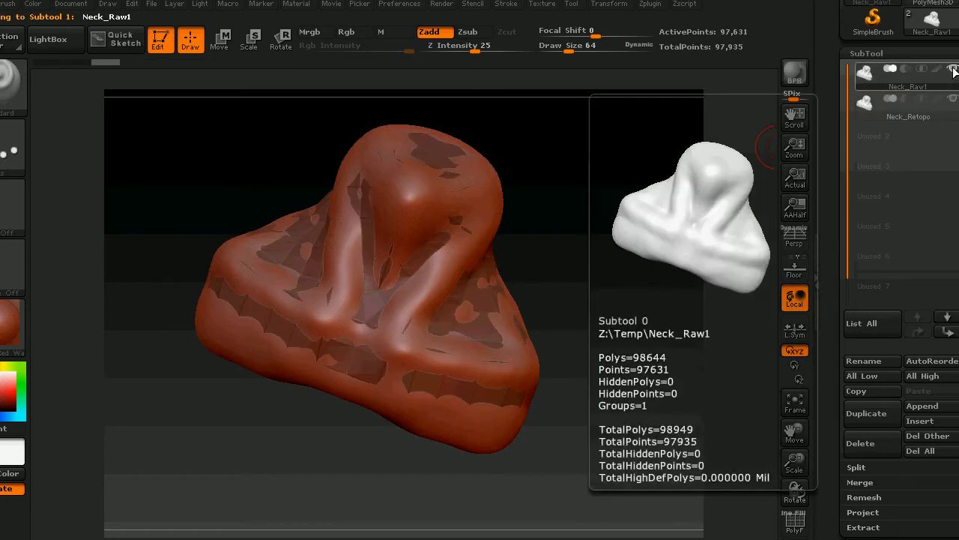
pyautogui.click(954, 72)
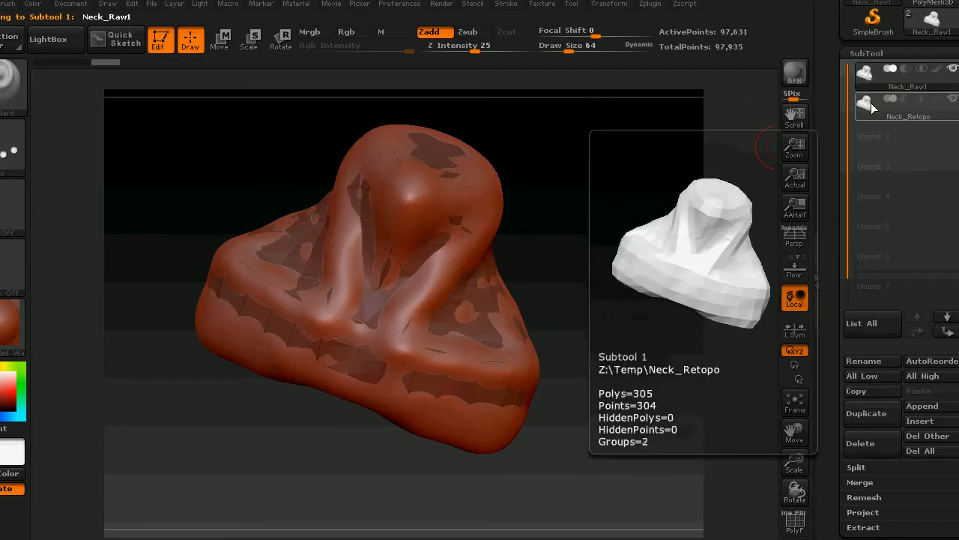
# Step: Make Neck_Raw1 the active subtool and switch each subtool's visibility on and off to examine how the two shapes overlap
pyautogui.click(877, 109)
pyautogui.click(874, 84)
pyautogui.click(954, 100)
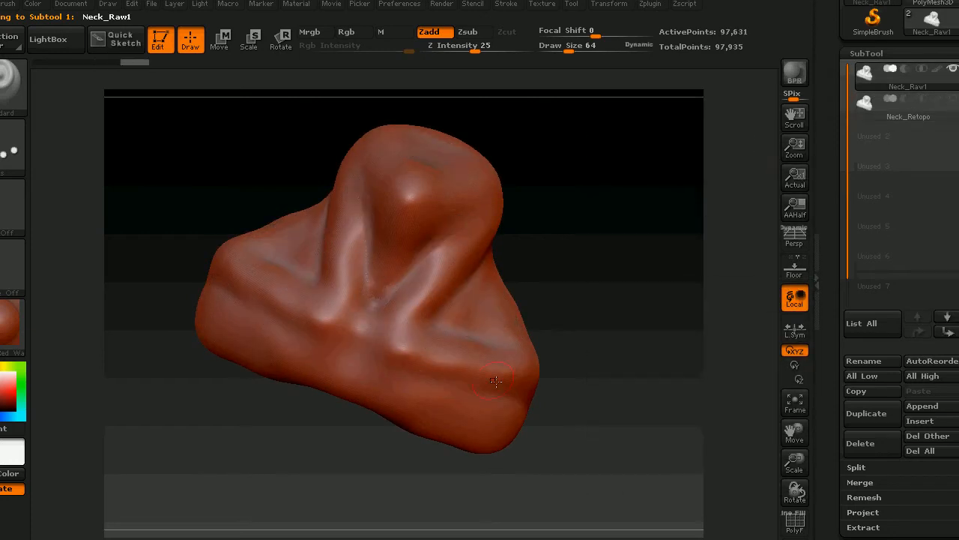
pyautogui.click(954, 101)
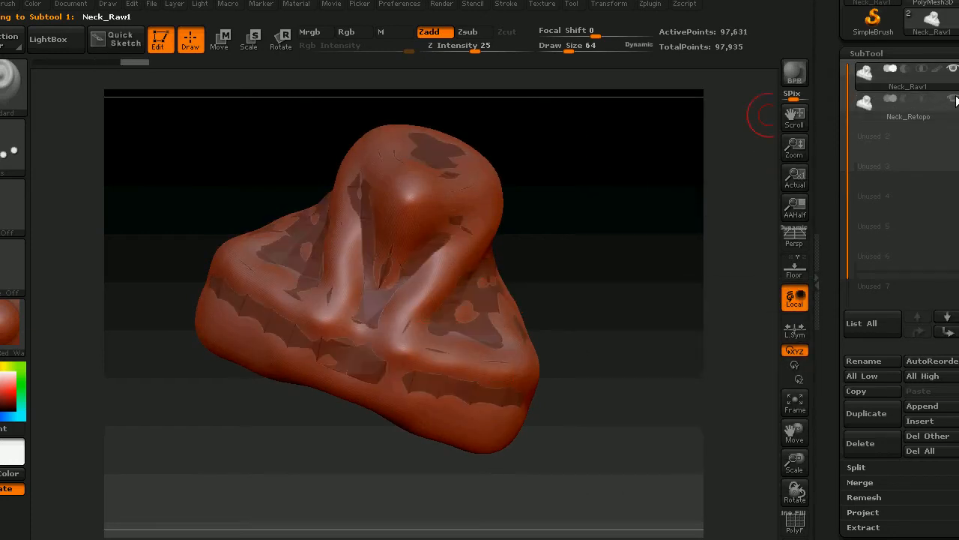
pyautogui.click(954, 69)
pyautogui.click(954, 69)
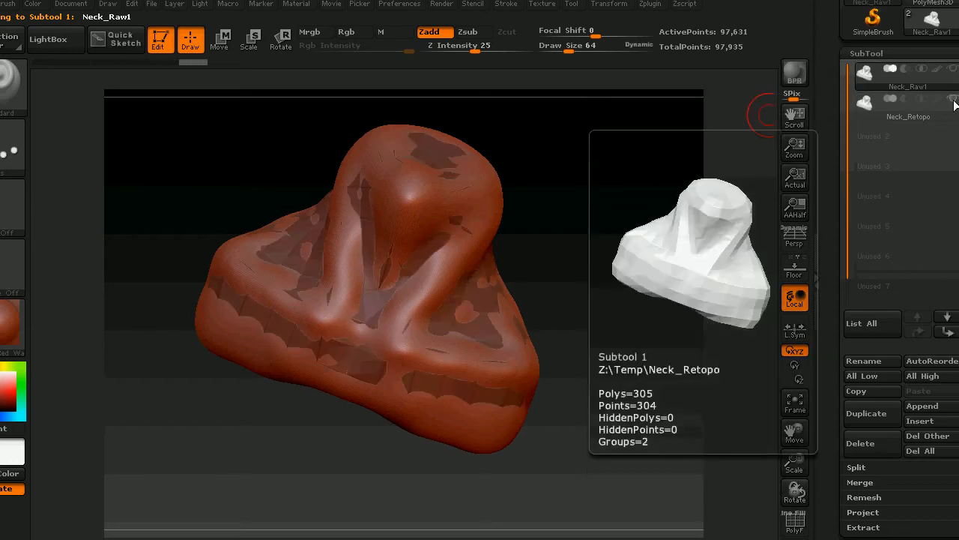
pyautogui.click(954, 101)
pyautogui.click(954, 101)
pyautogui.click(954, 68)
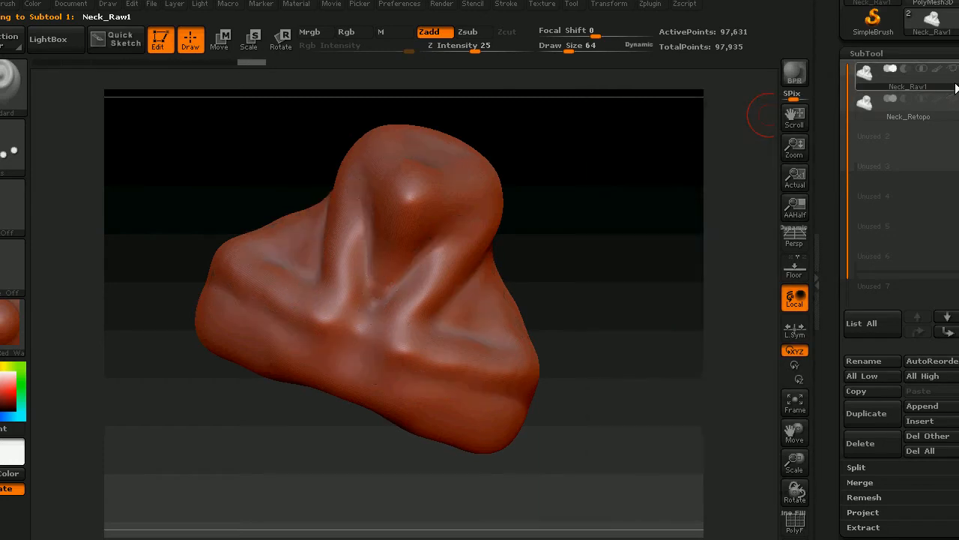
pyautogui.click(954, 100)
pyautogui.click(954, 100)
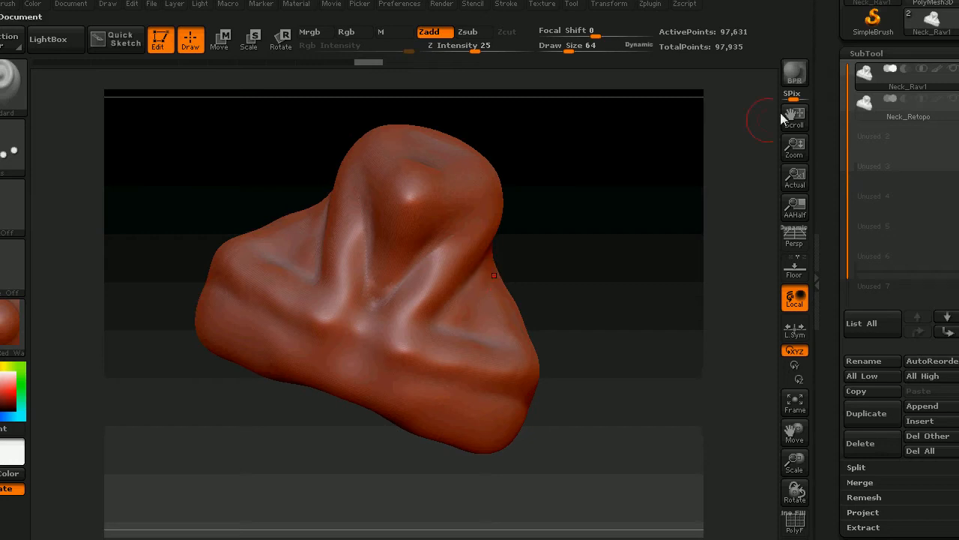
# Step: Select the Neck_Retopo subtool and divide its geometry with smoothing up to subdivision level 4
pyautogui.click(916, 106)
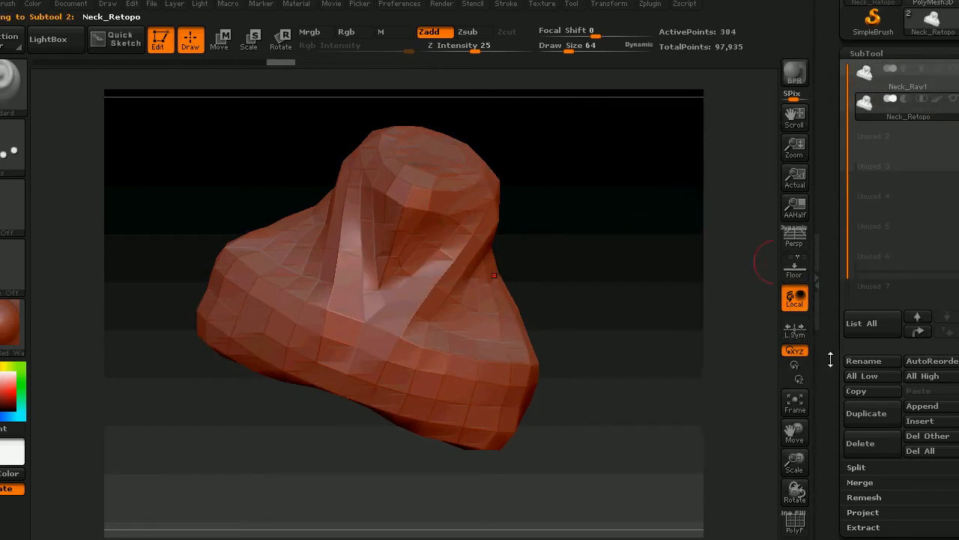
pyautogui.scroll(-5, 830, 359)
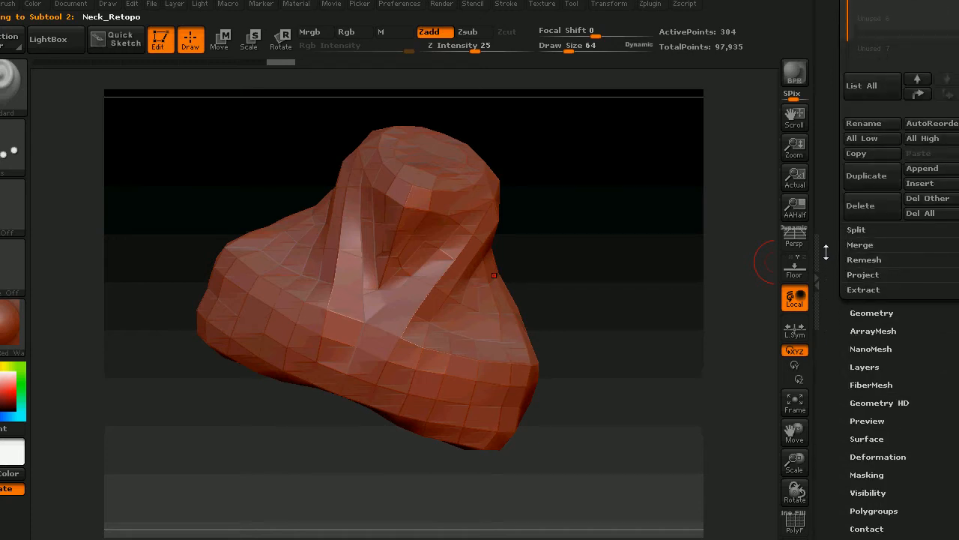
pyautogui.moveTo(826, 251); pyautogui.dragTo(825, 248)
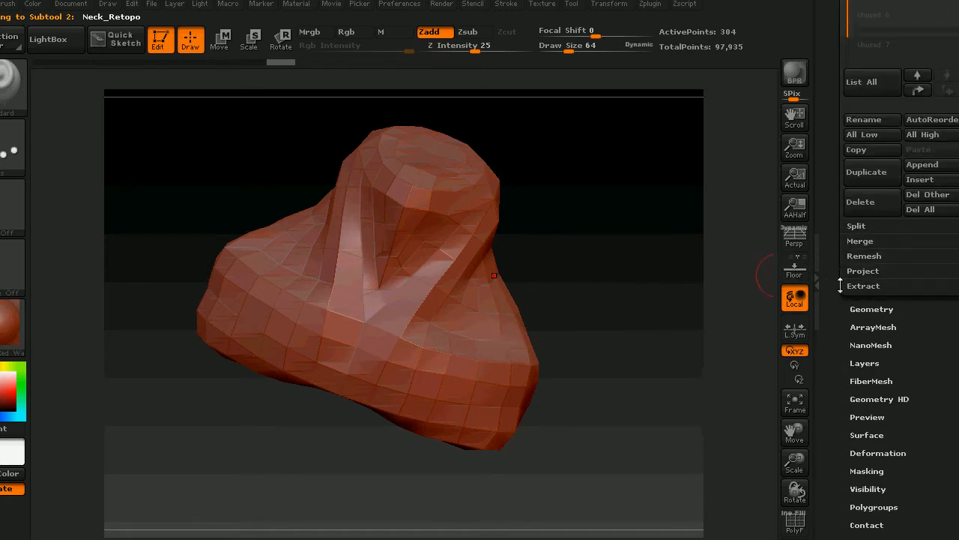
pyautogui.moveTo(831, 299); pyautogui.dragTo(859, 262)
pyautogui.click(872, 281)
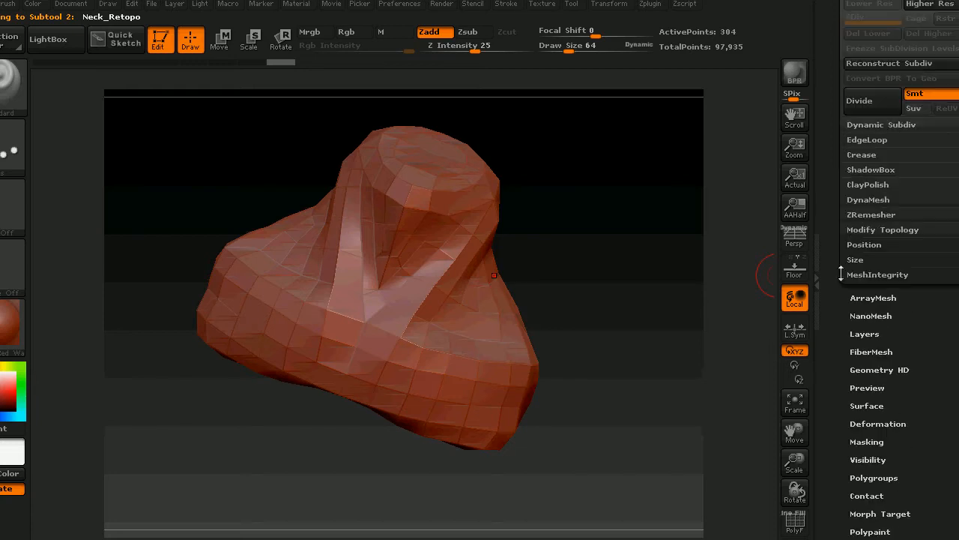
pyautogui.moveTo(827, 163); pyautogui.dragTo(836, 255)
pyautogui.click(873, 293)
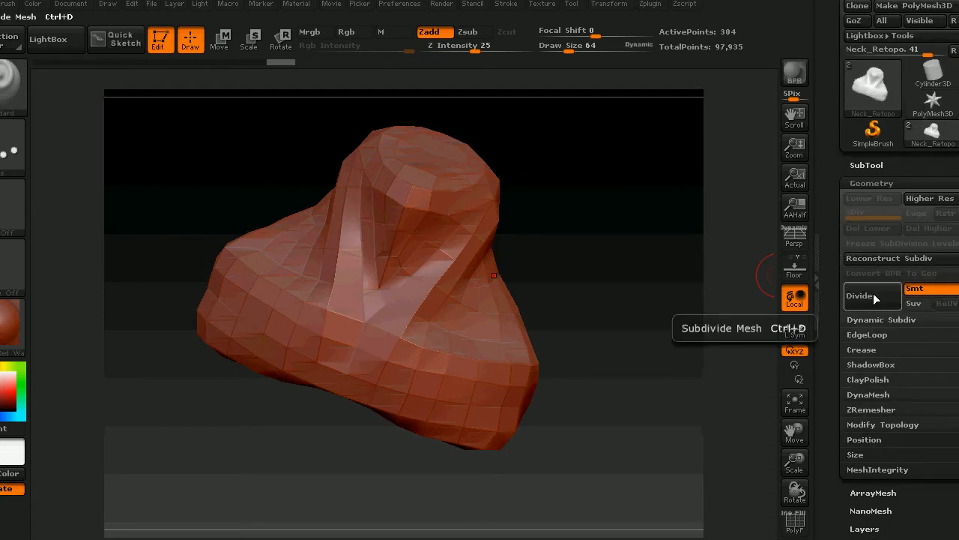
pyautogui.click(874, 295)
pyautogui.click(873, 294)
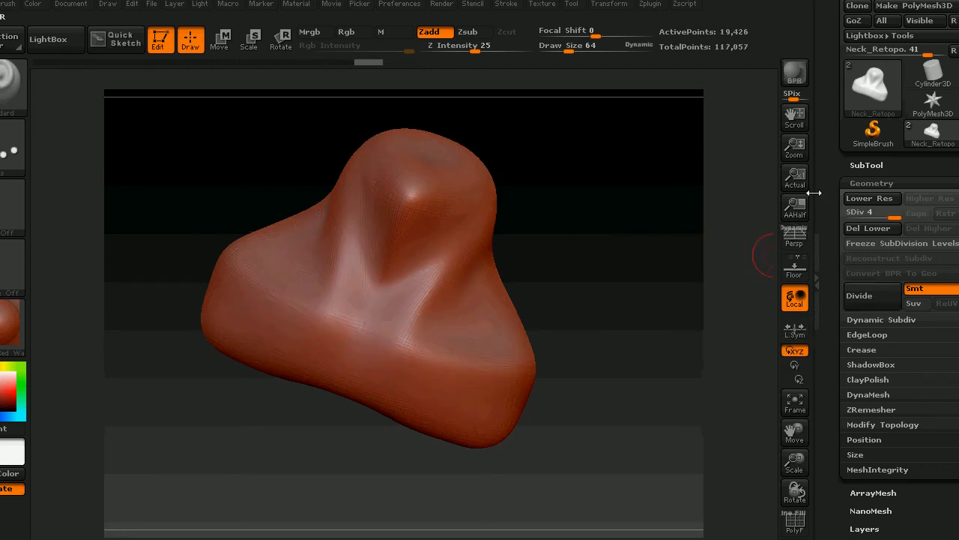
# Step: Expand the subtool projection settings and show both subtools together, with Neck_Raw1 as the active one
pyautogui.moveTo(831, 171)
pyautogui.mouseDown()
pyautogui.moveTo(833, 289)
pyautogui.moveTo(828, 174)
pyautogui.mouseUp()
pyautogui.click(867, 237)
pyautogui.click(869, 314)
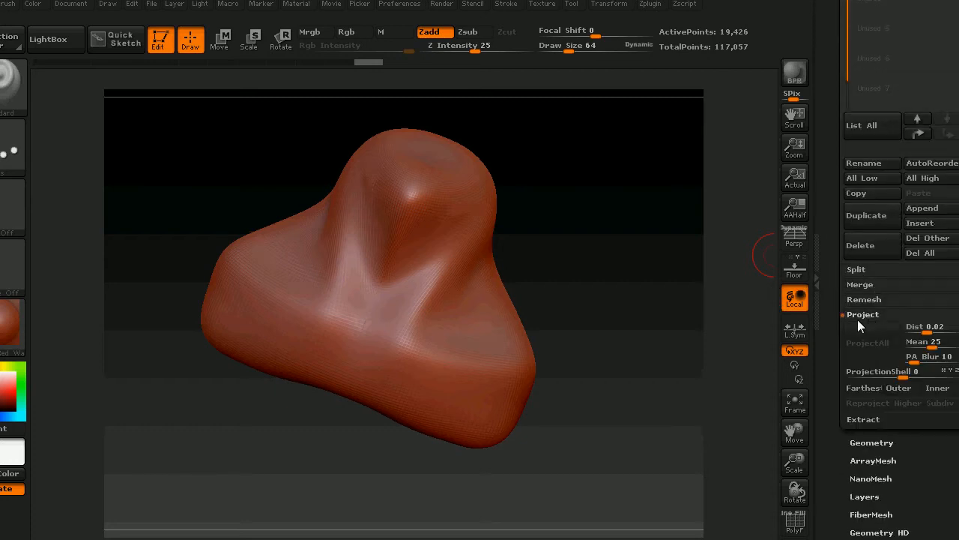
pyautogui.scroll(5, 878, 198)
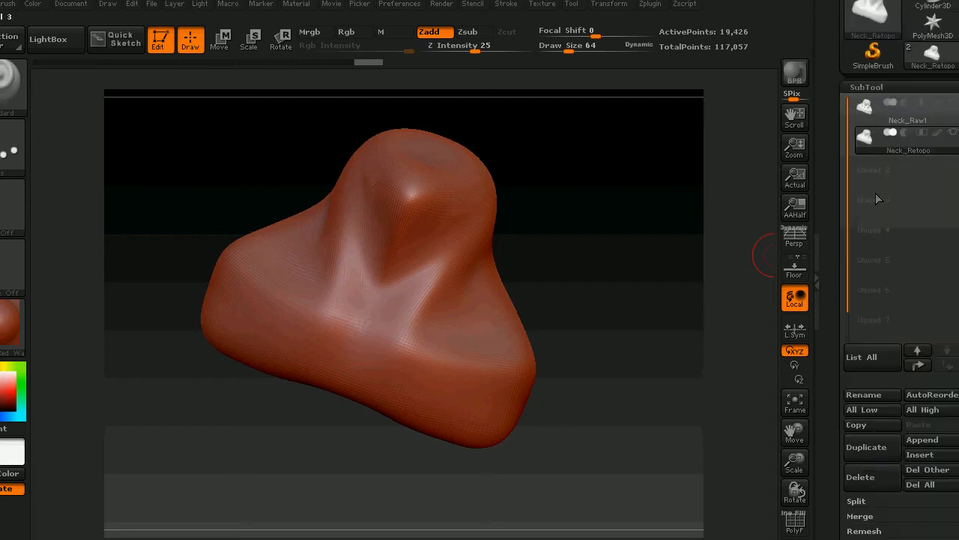
pyautogui.click(952, 103)
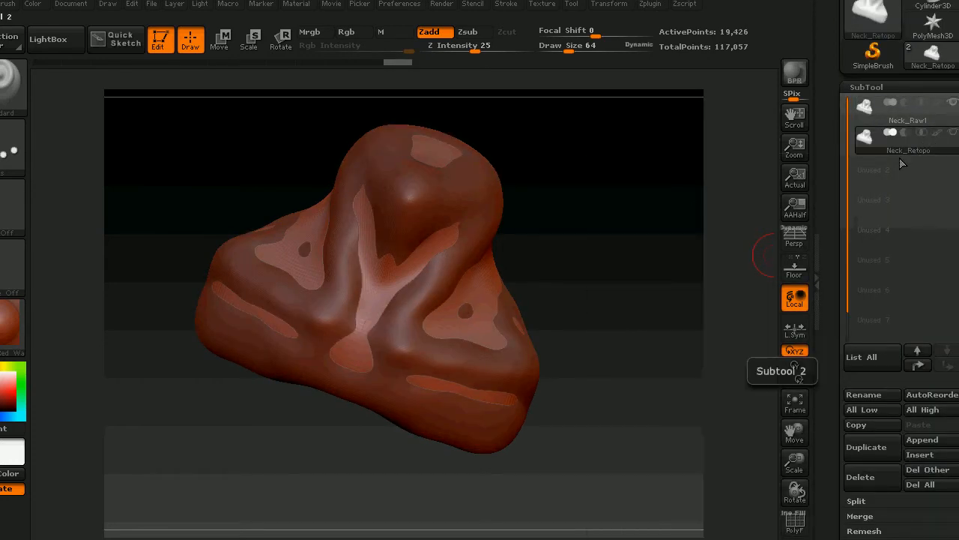
pyautogui.click(874, 112)
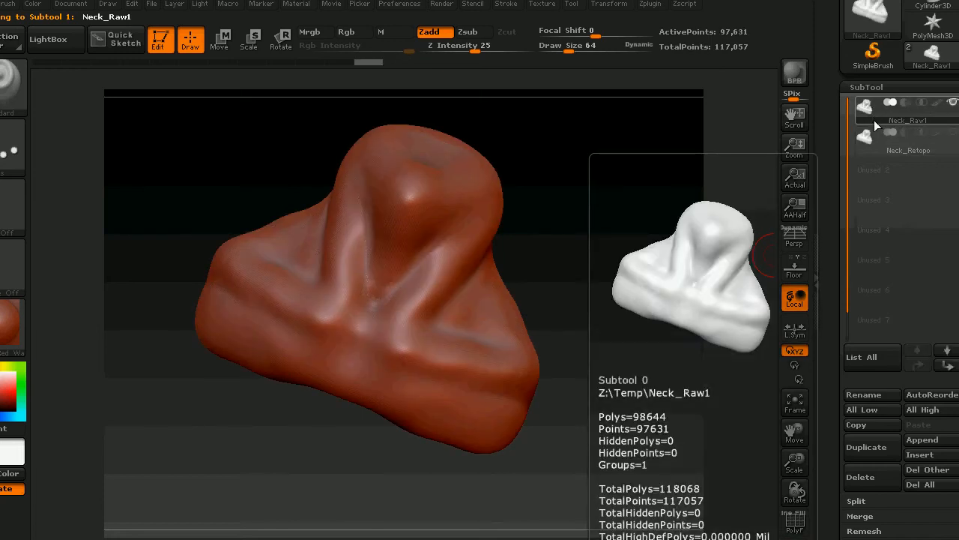
pyautogui.click(955, 135)
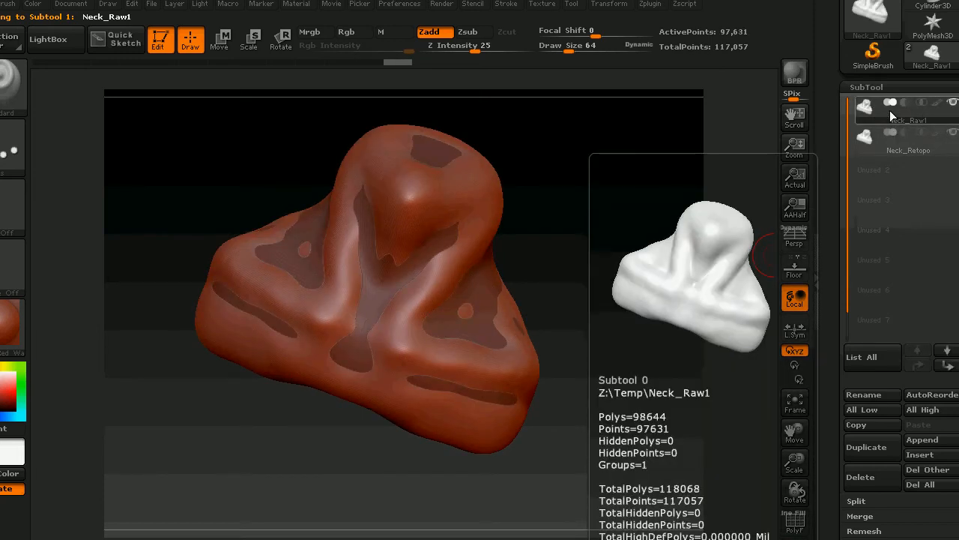
# Step: Try ProjectAll on Neck_Raw1 at distance 0.02, undo it, and try it again at distance 0.08025
pyautogui.moveTo(834, 267); pyautogui.dragTo(830, 121)
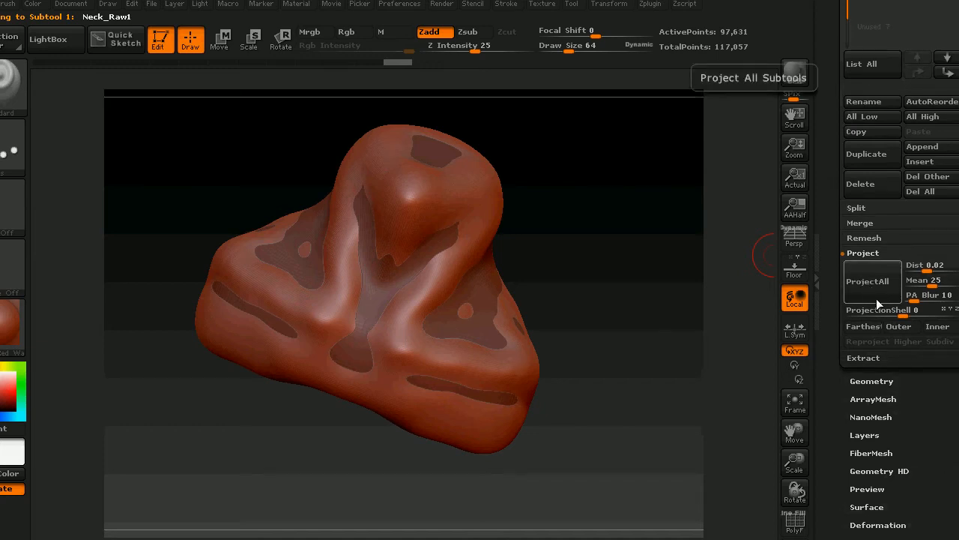
pyautogui.click(873, 286)
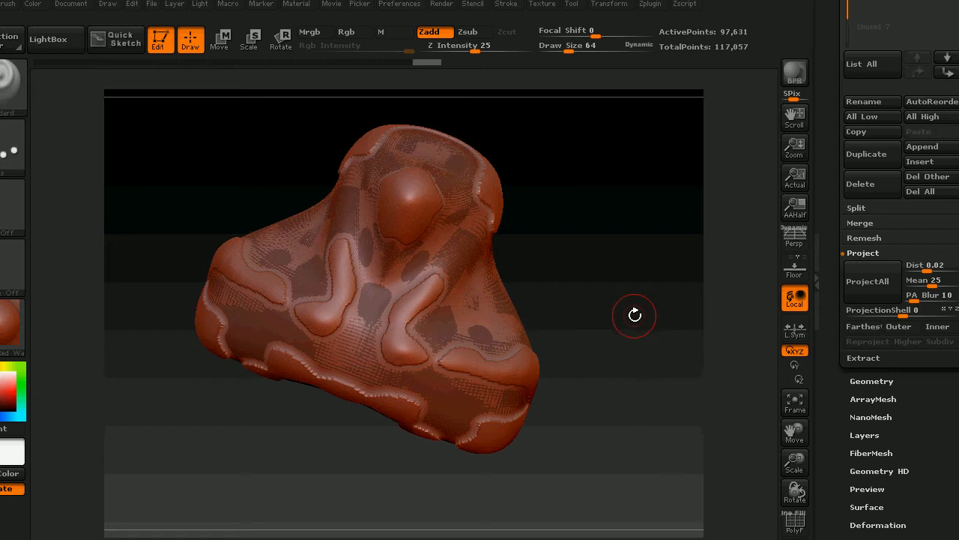
pyautogui.hotkey('ctrl', 'z')
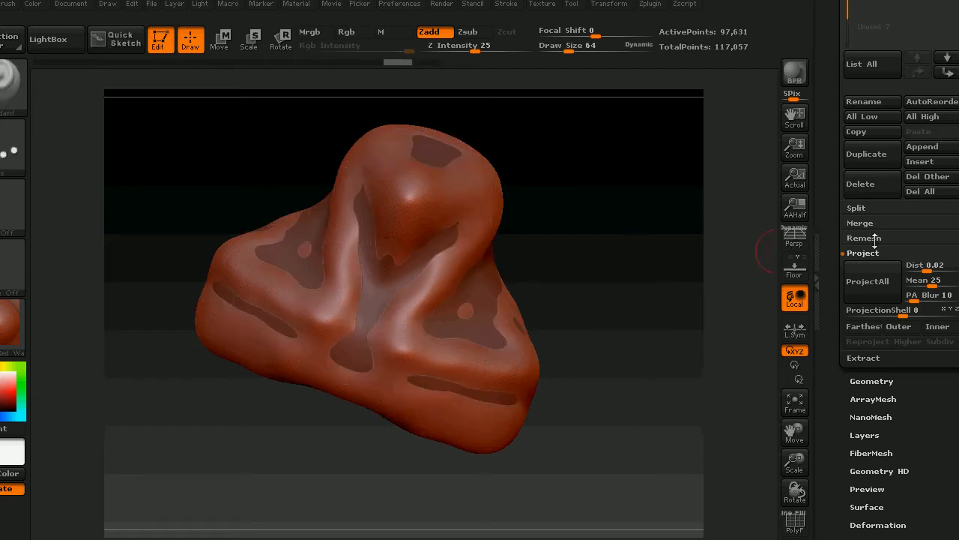
pyautogui.moveTo(923, 269); pyautogui.dragTo(930, 271)
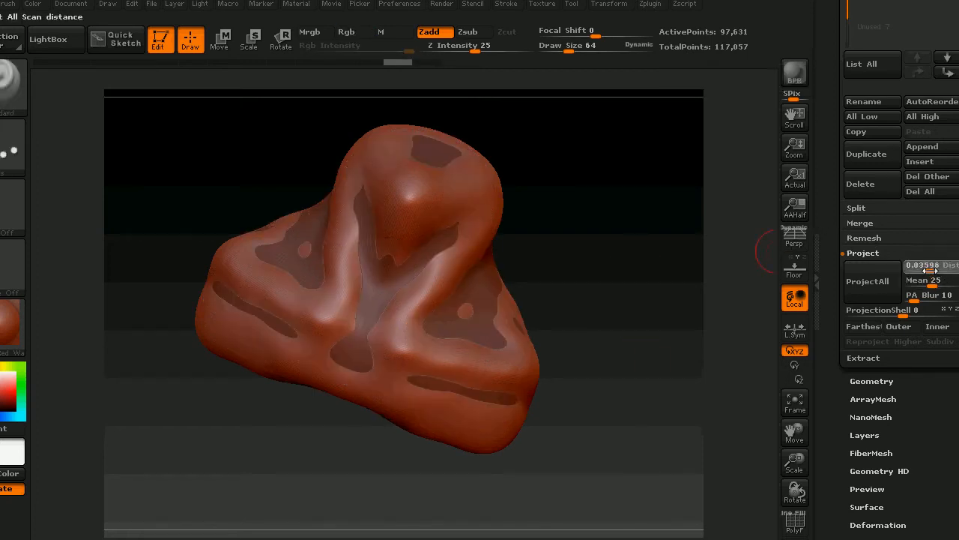
pyautogui.click(866, 294)
pyautogui.moveTo(605, 360)
pyautogui.mouseDown()
pyautogui.moveTo(563, 344)
pyautogui.moveTo(602, 365)
pyautogui.mouseUp()
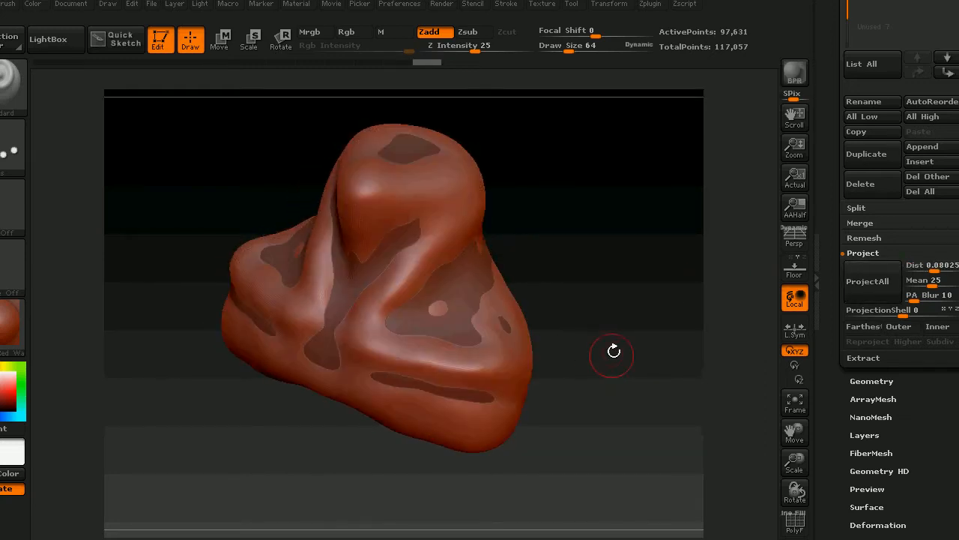
# Step: Select the Neck_Retopo subtool, set the projection distance to 0.0625 and project the raw sculpt's detail onto it with ProjectAll
pyautogui.moveTo(831, 105); pyautogui.dragTo(838, 253)
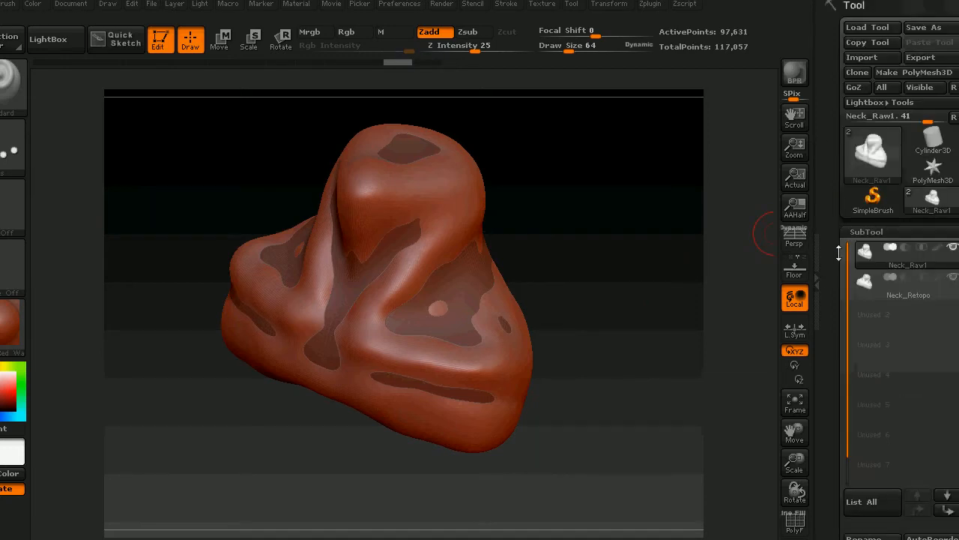
pyautogui.click(871, 292)
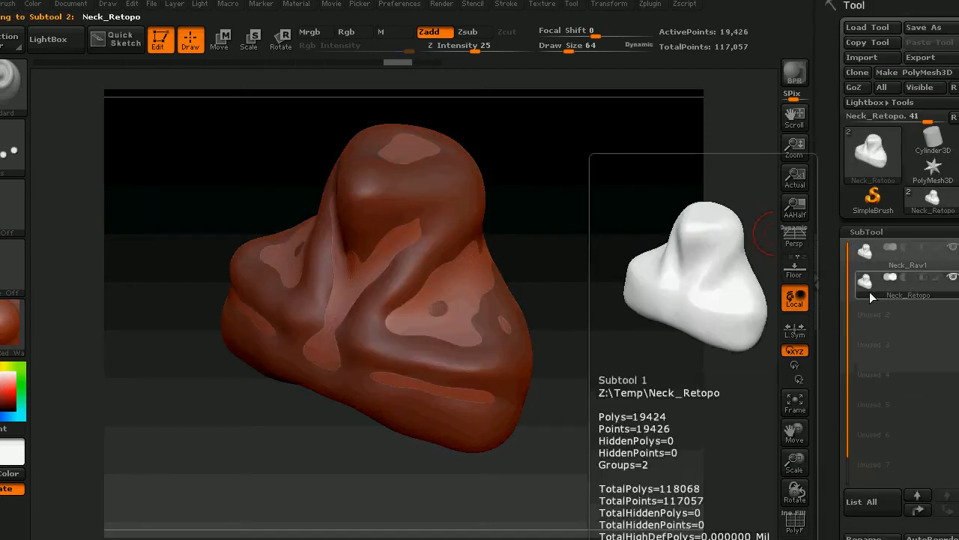
pyautogui.moveTo(835, 349); pyautogui.dragTo(831, 260)
pyautogui.scroll(-3, 831, 260)
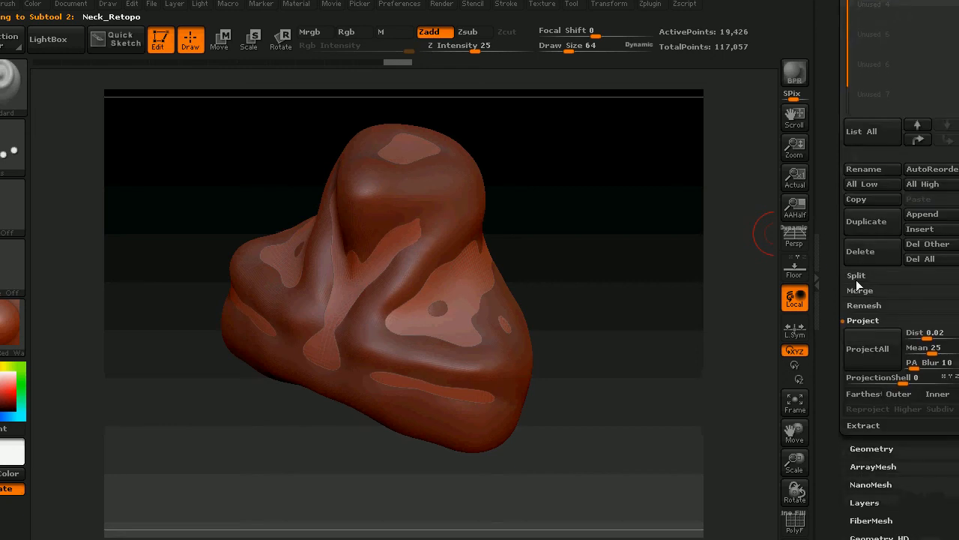
pyautogui.click(874, 351)
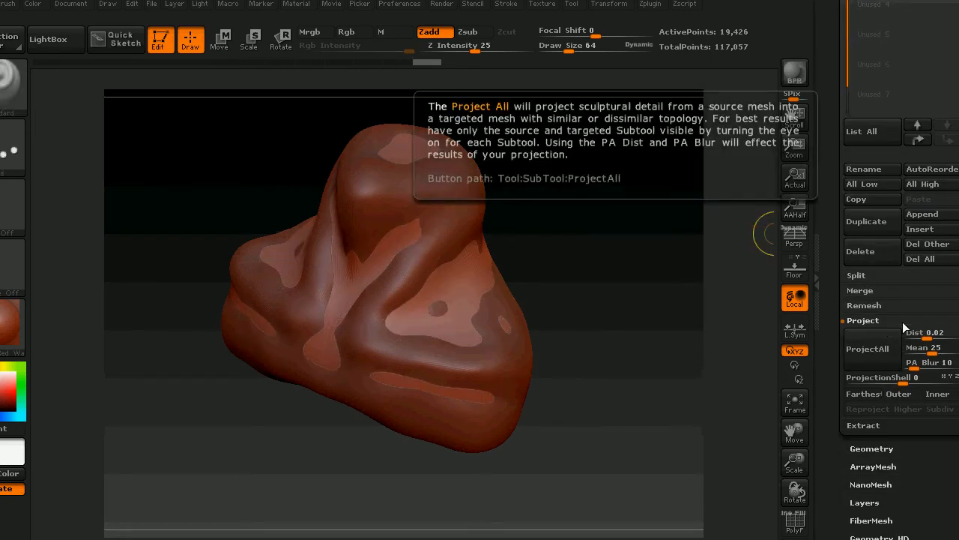
pyautogui.moveTo(931, 340); pyautogui.dragTo(934, 339)
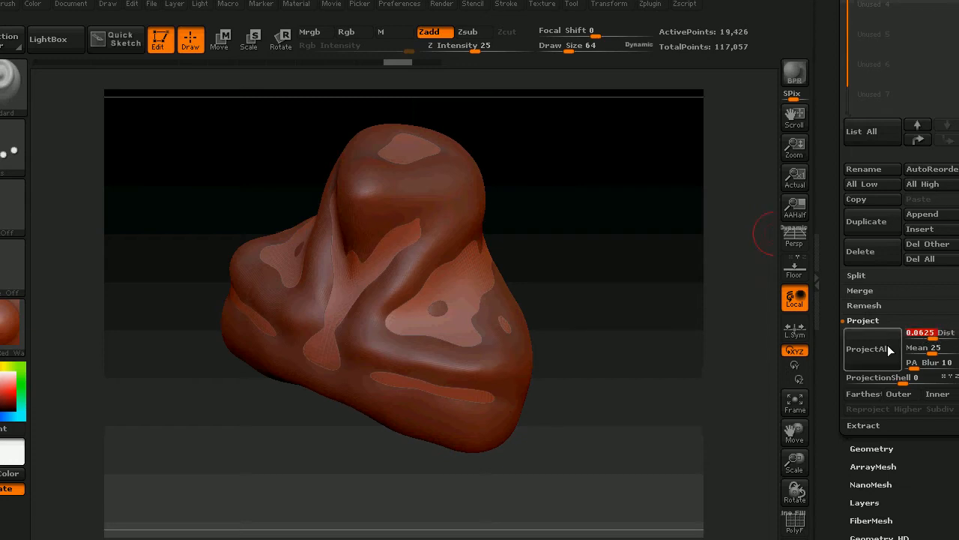
pyautogui.click(882, 348)
pyautogui.moveTo(675, 405)
pyautogui.mouseDown()
pyautogui.moveTo(621, 424)
pyautogui.moveTo(632, 425)
pyautogui.moveTo(614, 407)
pyautogui.moveTo(518, 387)
pyautogui.moveTo(626, 299)
pyautogui.mouseUp()
# Step: Delete the Neck_Raw1 subtool, keeping only Neck_Retopo in the tool
pyautogui.moveTo(831, 220); pyautogui.dragTo(839, 351)
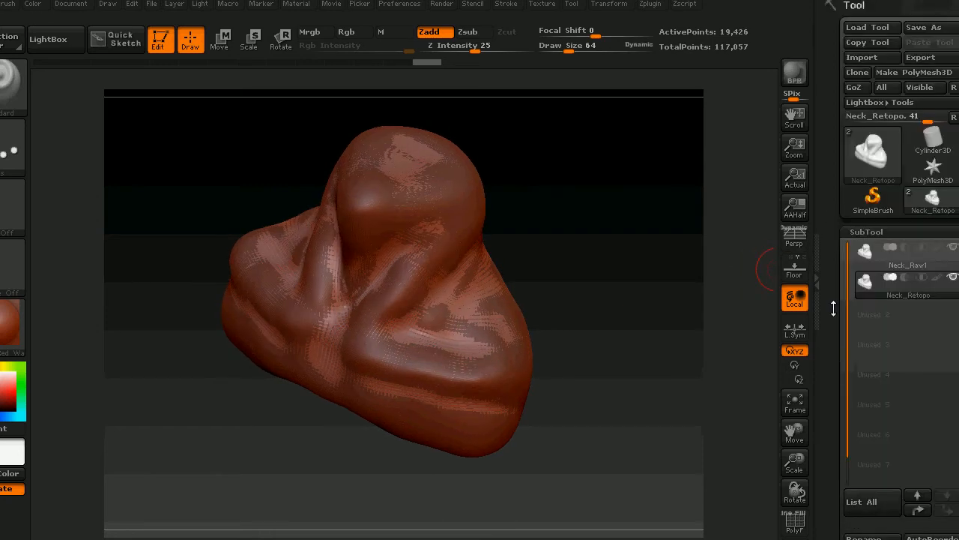
pyautogui.click(867, 251)
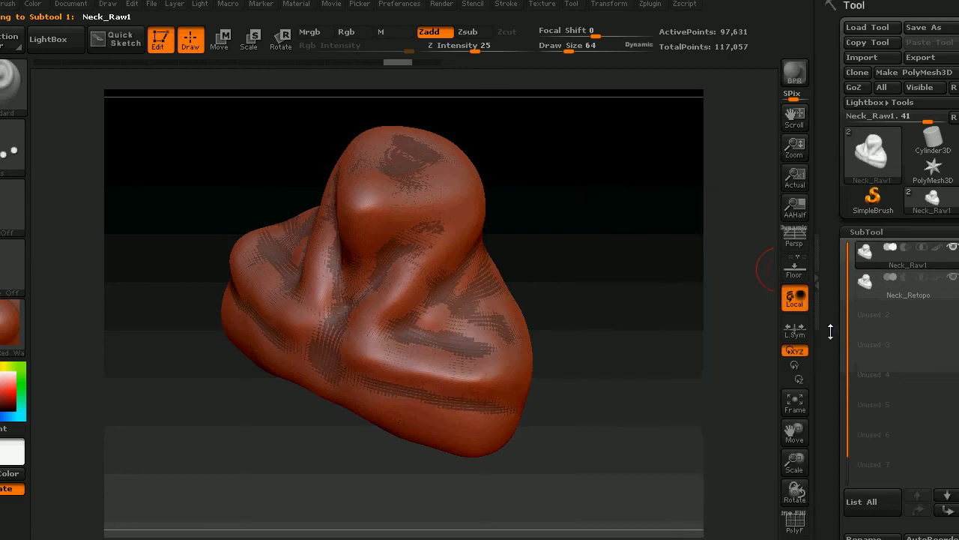
pyautogui.moveTo(834, 355); pyautogui.dragTo(831, 295)
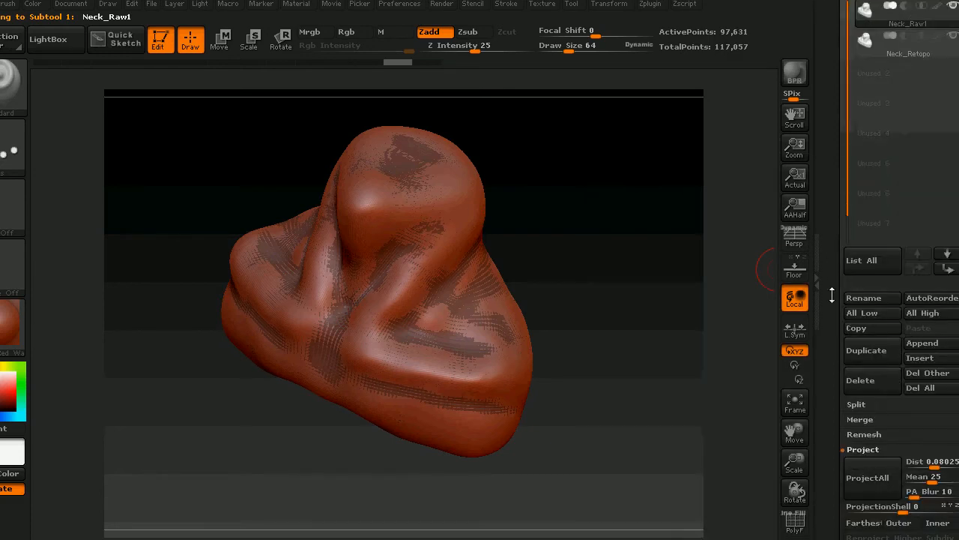
pyautogui.click(871, 381)
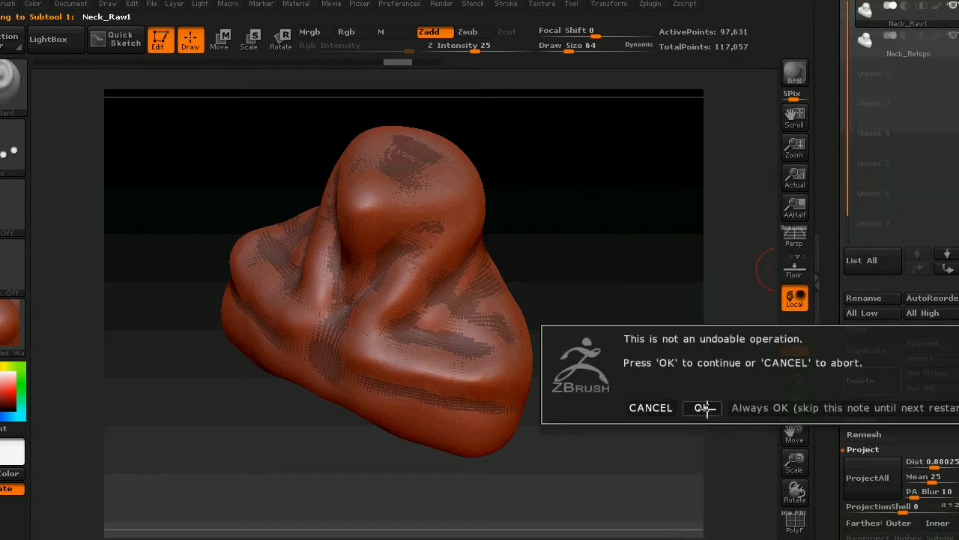
pyautogui.click(702, 409)
# Step: Inspect the projected Neck_Retopo mesh from several angles with its polygon wireframe shown, and hide the wireframe again
pyautogui.moveTo(624, 447)
pyautogui.mouseDown()
pyautogui.moveTo(643, 404)
pyautogui.moveTo(608, 333)
pyautogui.mouseUp()
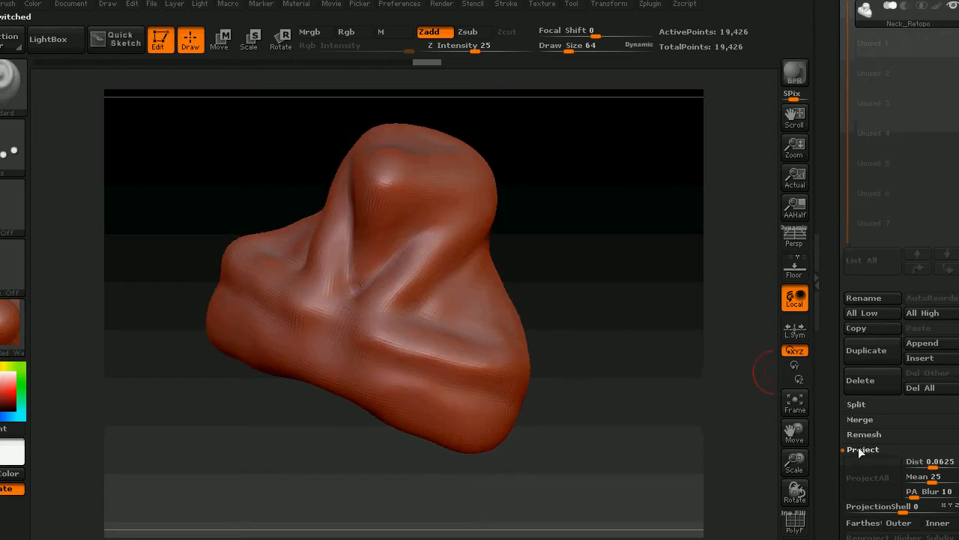
pyautogui.click(795, 523)
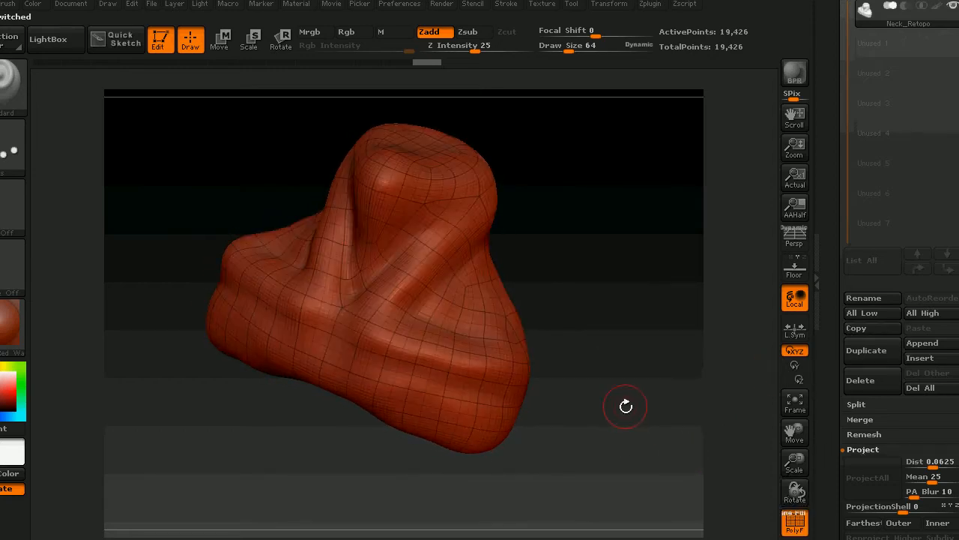
pyautogui.moveTo(626, 406)
pyautogui.mouseDown()
pyautogui.moveTo(568, 400)
pyautogui.moveTo(627, 400)
pyautogui.moveTo(608, 403)
pyautogui.moveTo(624, 417)
pyautogui.moveTo(632, 387)
pyautogui.moveTo(621, 385)
pyautogui.mouseUp()
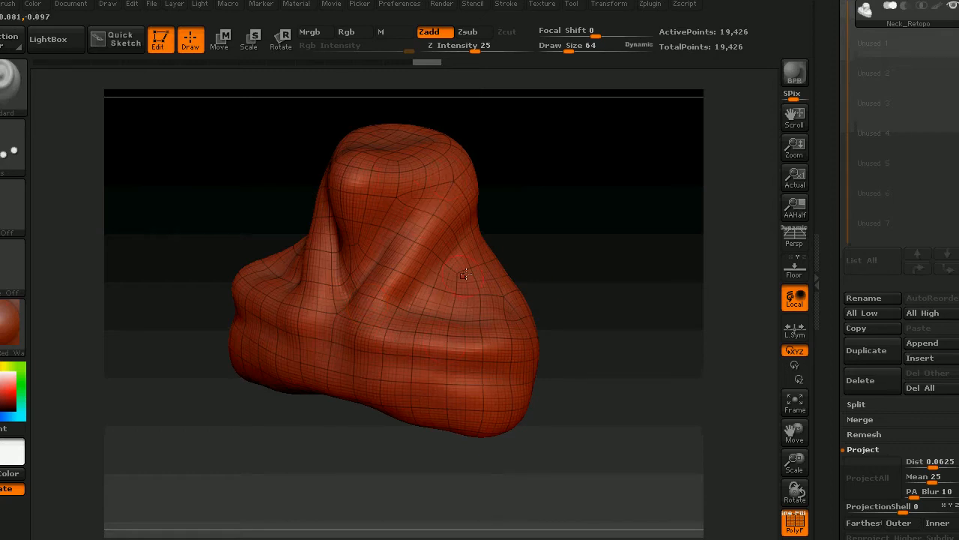
pyautogui.moveTo(611, 353)
pyautogui.mouseDown()
pyautogui.moveTo(592, 338)
pyautogui.moveTo(616, 345)
pyautogui.moveTo(597, 355)
pyautogui.moveTo(559, 279)
pyautogui.mouseUp()
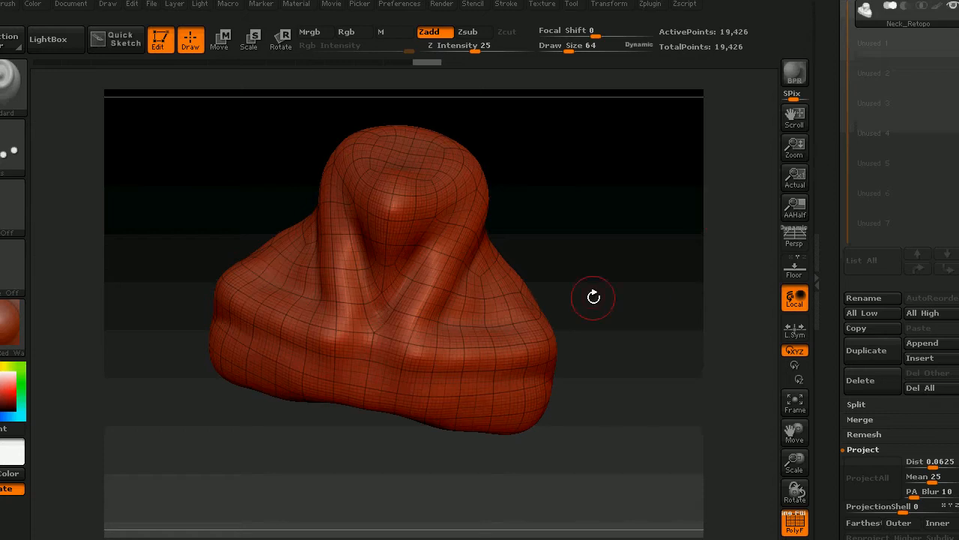
pyautogui.click(795, 523)
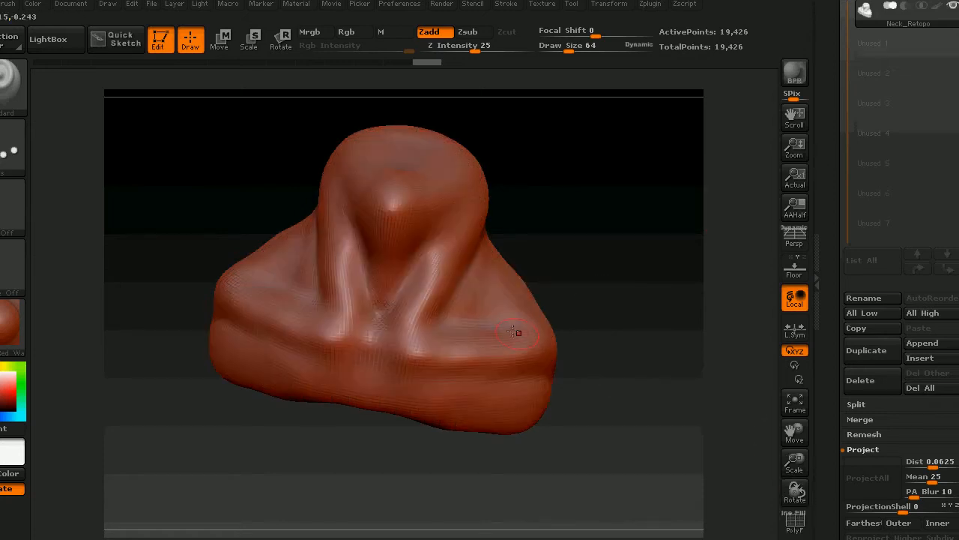
# Step: Set the draw size to 115, restore the projected state from the undo history and activate symmetry
pyautogui.moveTo(569, 48); pyautogui.dragTo(578, 50)
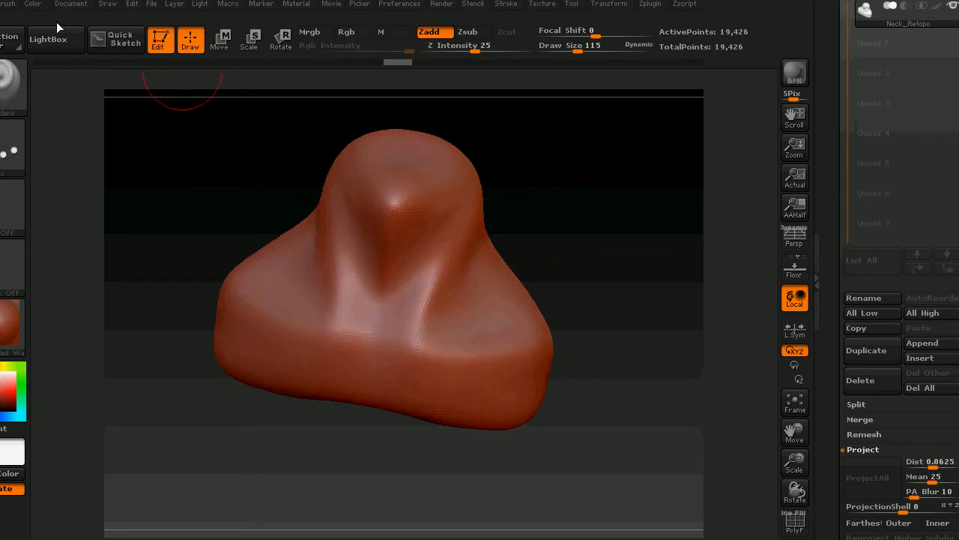
pyautogui.click(427, 63)
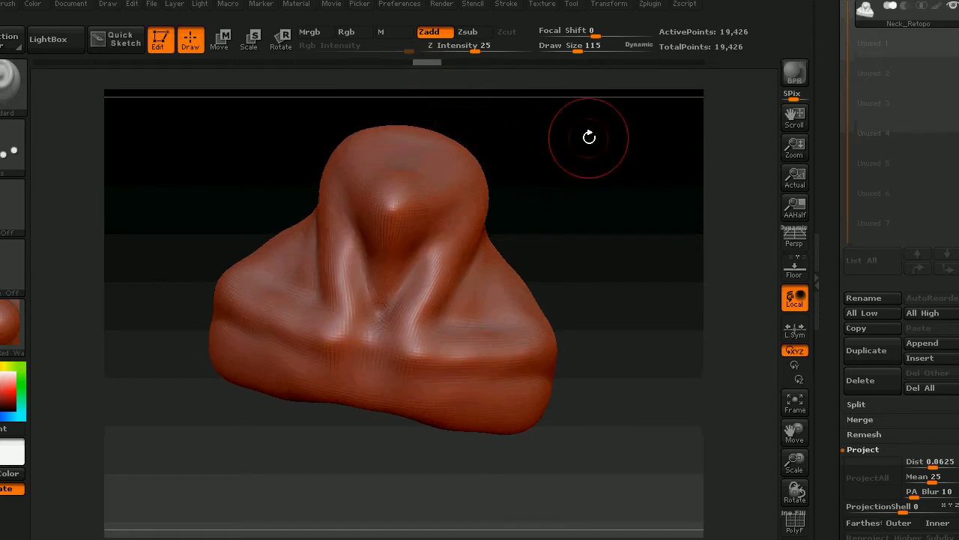
pyautogui.click(616, 6)
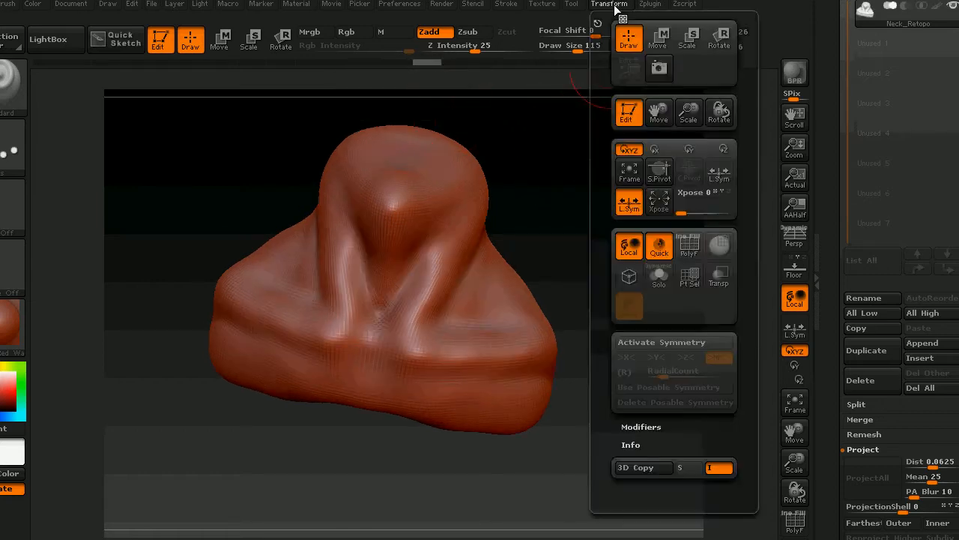
pyautogui.click(642, 343)
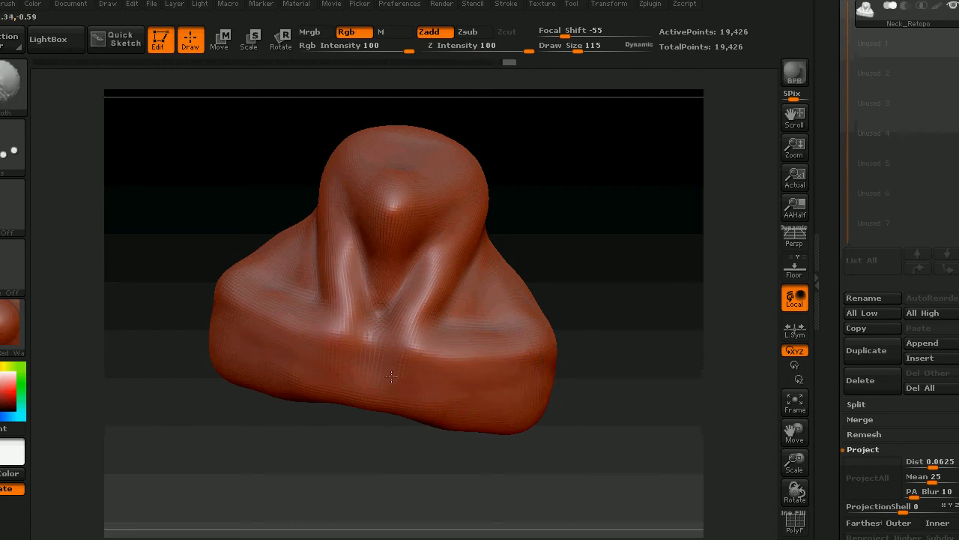
# Step: Smooth the neck muscles, the hollow between them and the surrounding shoulder area symmetrically with the Smooth brush
pyautogui.moveTo(574, 388); pyautogui.dragTo(667, 380)
pyautogui.keyDown('shift'); pyautogui.moveTo(422, 261); pyautogui.dragTo(405, 300); pyautogui.keyUp('shift')
pyautogui.moveTo(629, 222)
pyautogui.mouseDown()
pyautogui.moveTo(592, 214)
pyautogui.moveTo(541, 232)
pyautogui.mouseUp()
pyautogui.moveTo(458, 277)
pyautogui.mouseDown()
pyautogui.moveTo(472, 251)
pyautogui.moveTo(449, 307)
pyautogui.mouseUp()
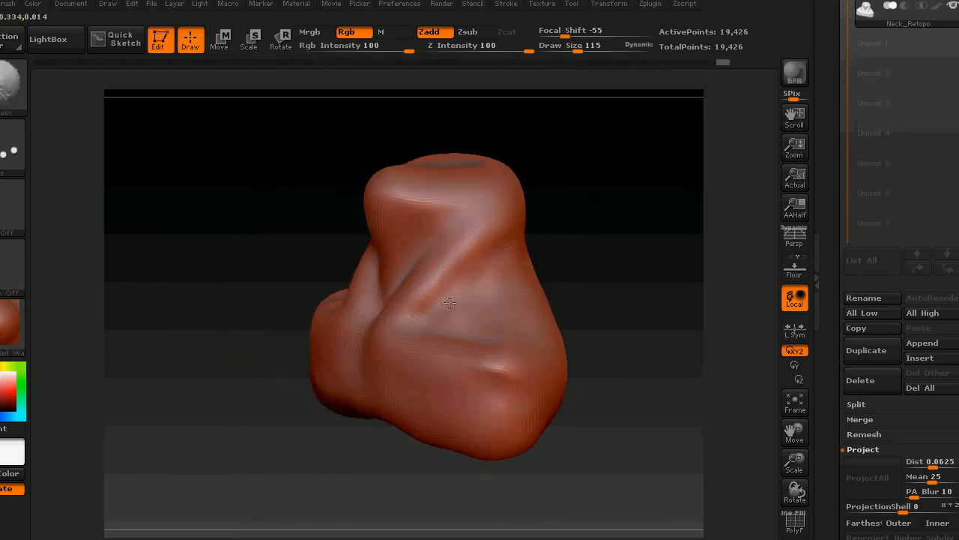
pyautogui.moveTo(590, 268)
pyautogui.keyDown('alt'); pyautogui.mouseDown()
pyautogui.moveTo(577, 269)
pyautogui.moveTo(619, 284)
pyautogui.mouseUp(); pyautogui.keyUp('alt')
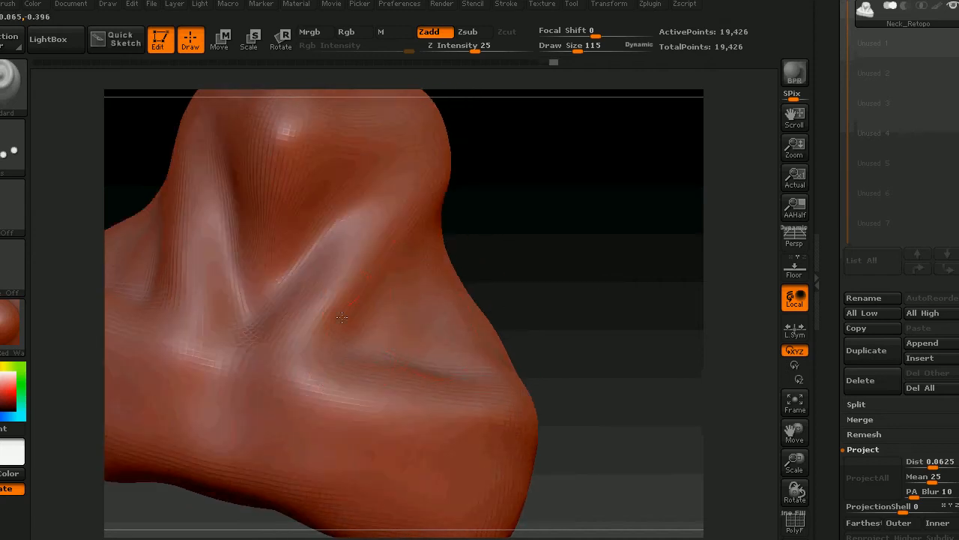
pyautogui.moveTo(355, 316)
pyautogui.keyDown('shift'); pyautogui.mouseDown()
pyautogui.moveTo(337, 317)
pyautogui.moveTo(385, 260)
pyautogui.moveTo(340, 269)
pyautogui.mouseUp(); pyautogui.keyUp('shift')
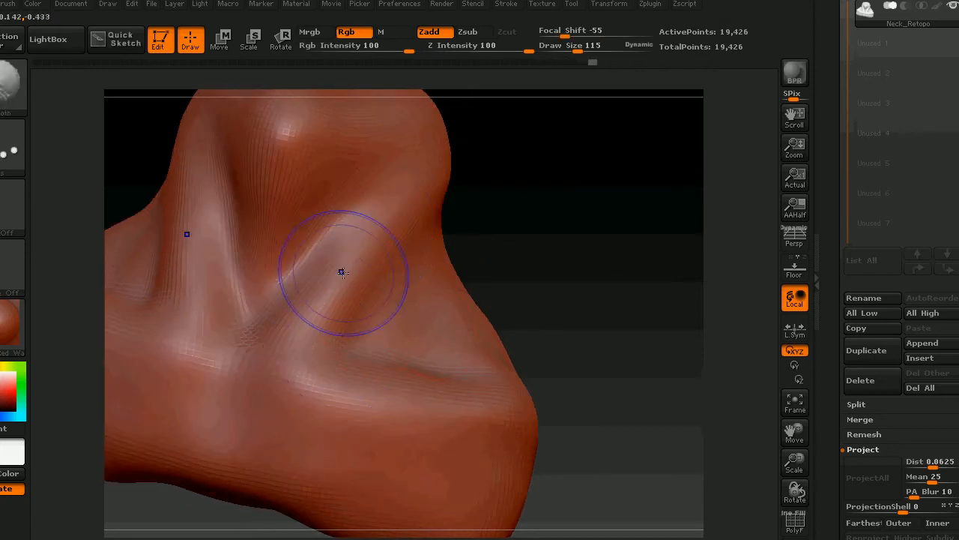
pyautogui.moveTo(543, 256)
pyautogui.mouseDown()
pyautogui.moveTo(595, 282)
pyautogui.moveTo(574, 285)
pyautogui.mouseUp()
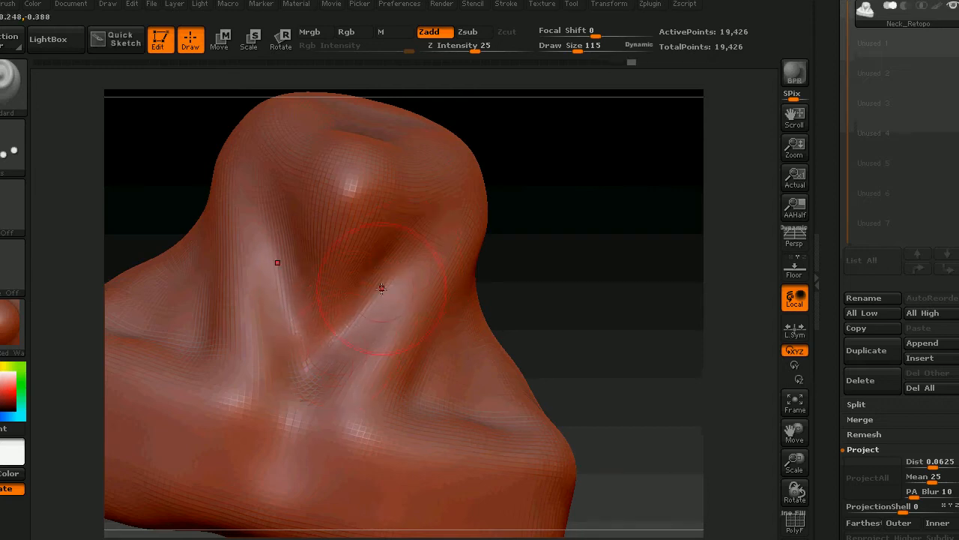
pyautogui.moveTo(323, 366)
pyautogui.keyDown('shift'); pyautogui.mouseDown()
pyautogui.moveTo(328, 358)
pyautogui.moveTo(345, 365)
pyautogui.mouseUp(); pyautogui.keyUp('shift')
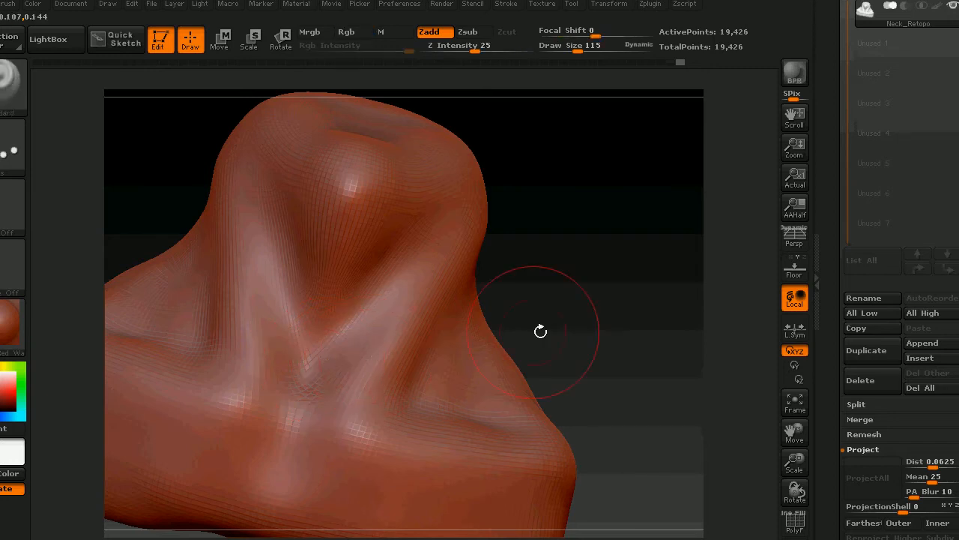
pyautogui.moveTo(542, 329)
pyautogui.mouseDown()
pyautogui.moveTo(567, 306)
pyautogui.moveTo(768, 302)
pyautogui.mouseUp()
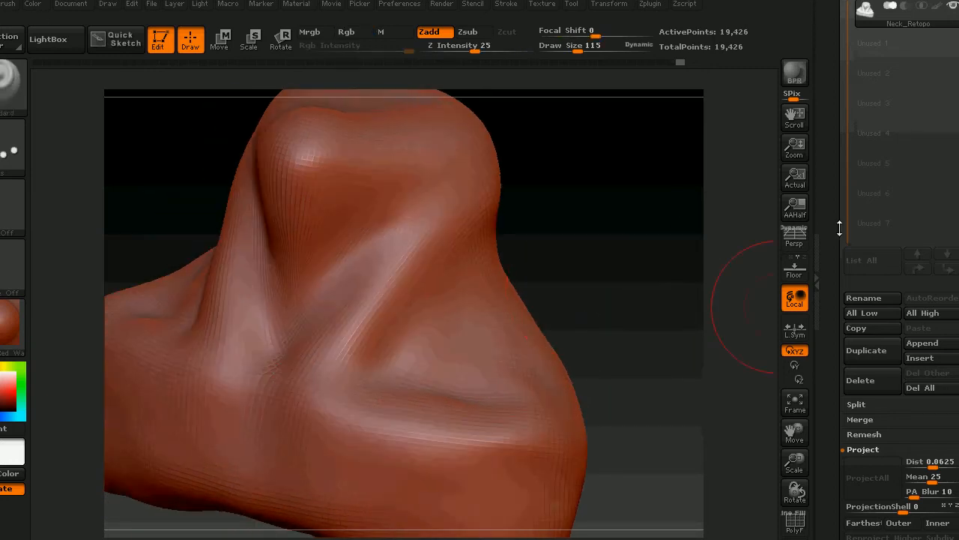
# Step: Compare the Neck_Retopo mesh at subdivision level 1 with its level 4 version
pyautogui.moveTo(839, 228); pyautogui.dragTo(840, 288)
pyautogui.click(868, 49)
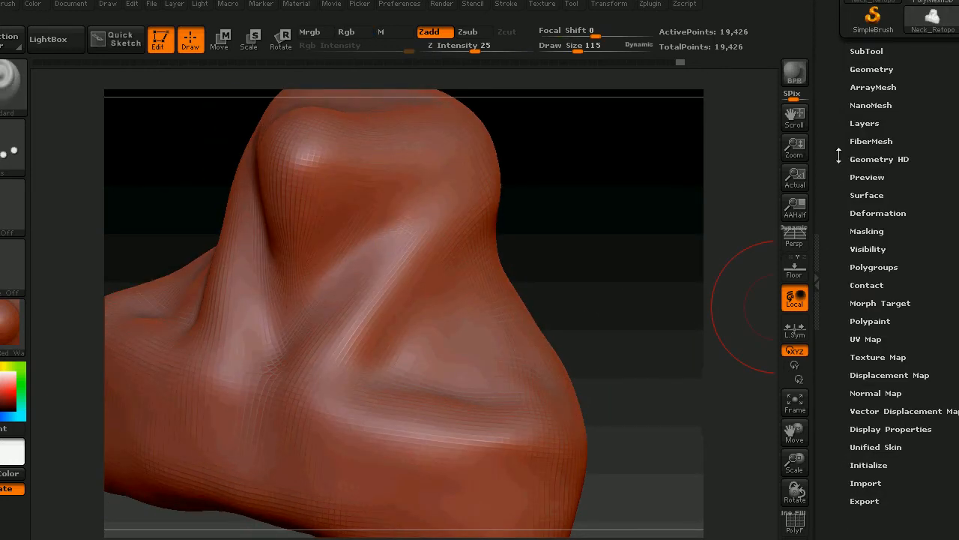
pyautogui.moveTo(839, 155); pyautogui.dragTo(838, 179)
pyautogui.click(845, 94)
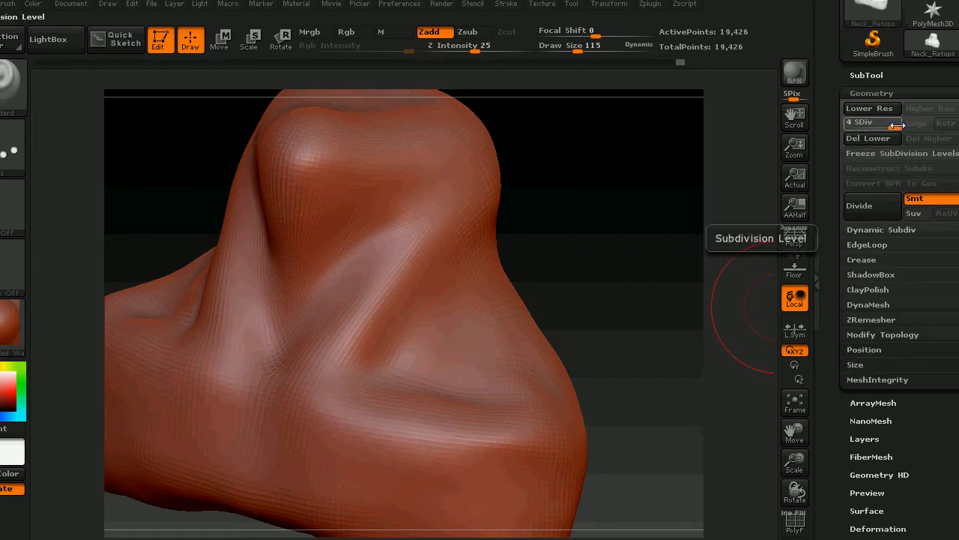
pyautogui.moveTo(892, 122); pyautogui.dragTo(845, 148)
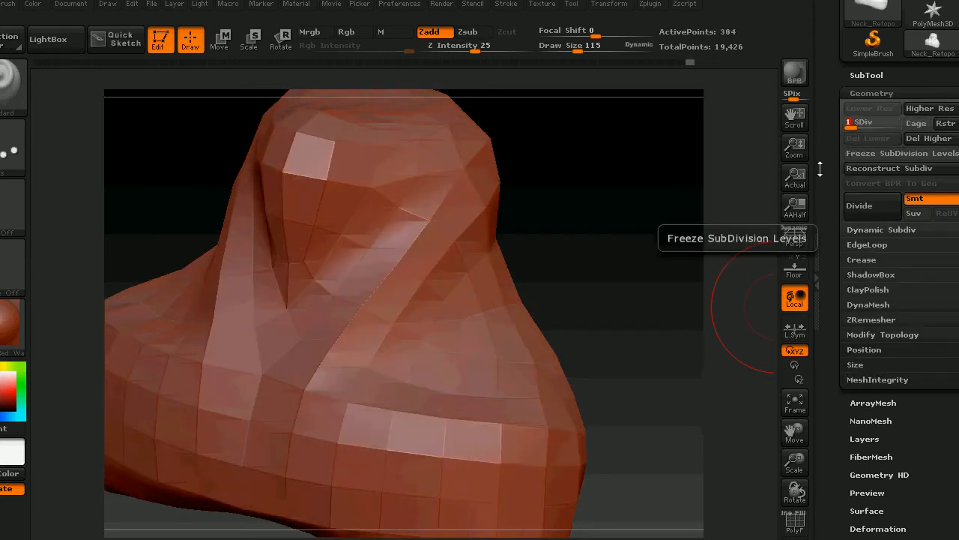
pyautogui.keyDown('alt'); pyautogui.moveTo(620, 316); pyautogui.dragTo(590, 306); pyautogui.keyUp('alt')
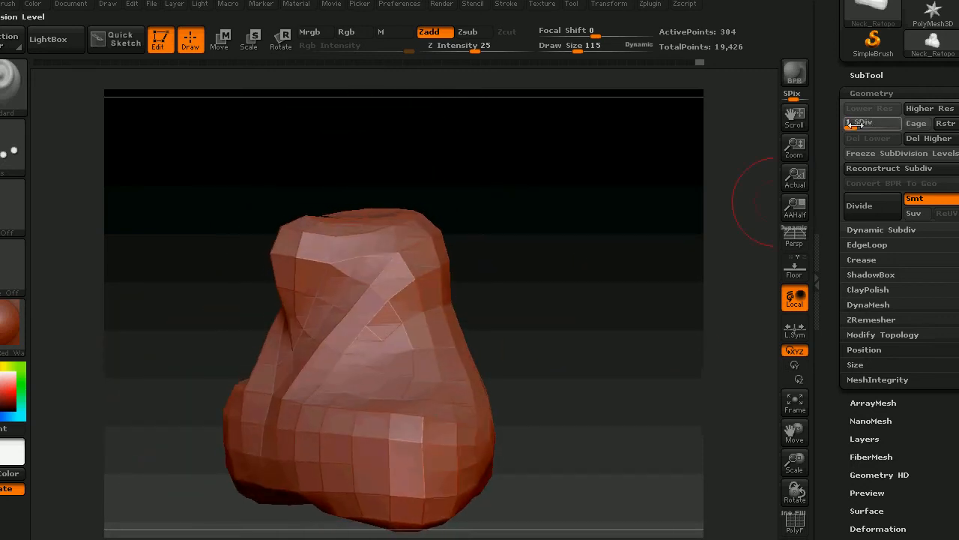
pyautogui.moveTo(853, 125); pyautogui.dragTo(896, 130)
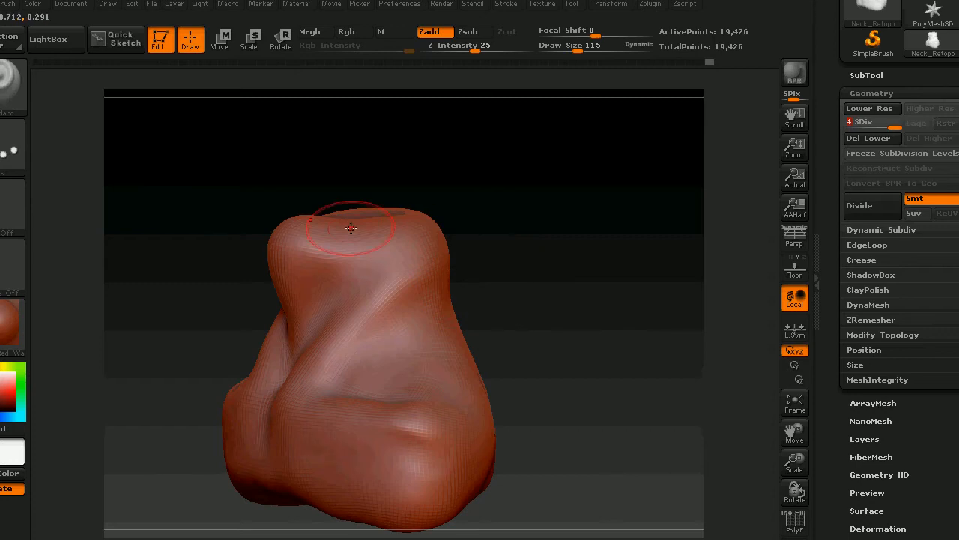
# Step: Set the draw size to 191 and smooth the broad uneven surface of the neck and shoulder mesh
pyautogui.moveTo(523, 289); pyautogui.dragTo(513, 398)
pyautogui.moveTo(581, 285); pyautogui.dragTo(580, 122)
pyautogui.moveTo(578, 48); pyautogui.dragTo(588, 48)
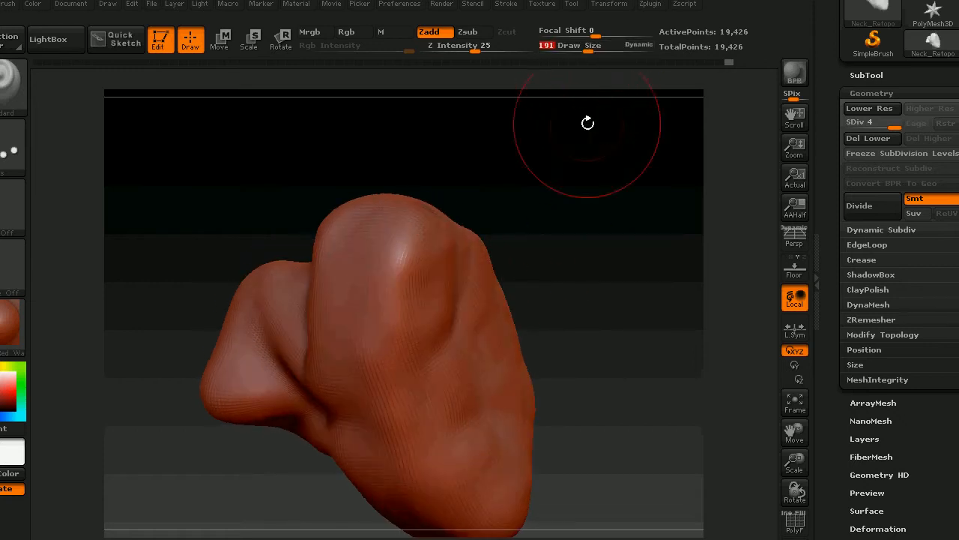
pyautogui.moveTo(587, 122); pyautogui.dragTo(576, 261)
pyautogui.moveTo(413, 290)
pyautogui.mouseDown()
pyautogui.moveTo(394, 361)
pyautogui.moveTo(428, 439)
pyautogui.moveTo(430, 334)
pyautogui.mouseUp()
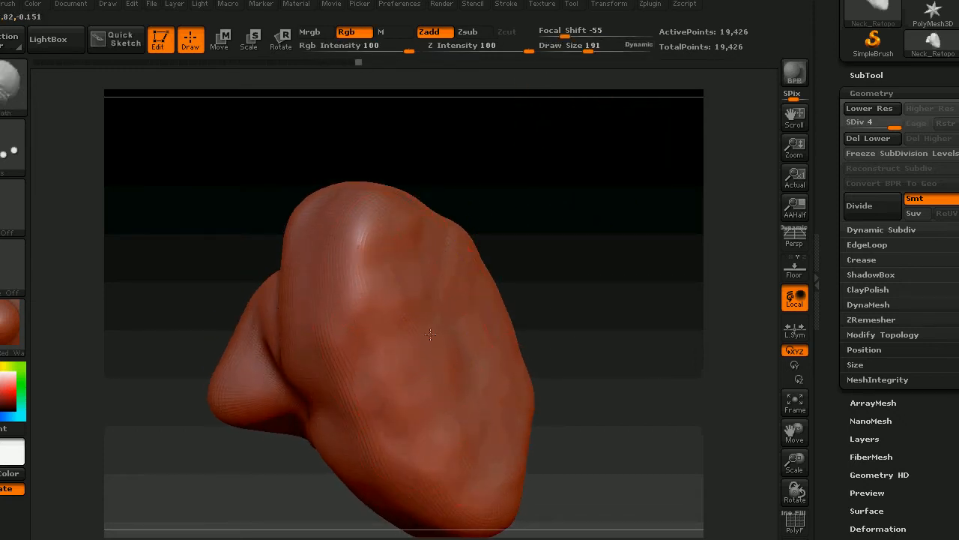
pyautogui.keyDown('shift'); pyautogui.moveTo(493, 451); pyautogui.dragTo(491, 443); pyautogui.keyUp('shift')
# Step: Carve three slanted grooves into the side of the neck with the Dam_Standard brush at draw size 173
pyautogui.moveTo(592, 251)
pyautogui.mouseDown()
pyautogui.moveTo(612, 235)
pyautogui.moveTo(582, 377)
pyautogui.moveTo(577, 330)
pyautogui.mouseUp()
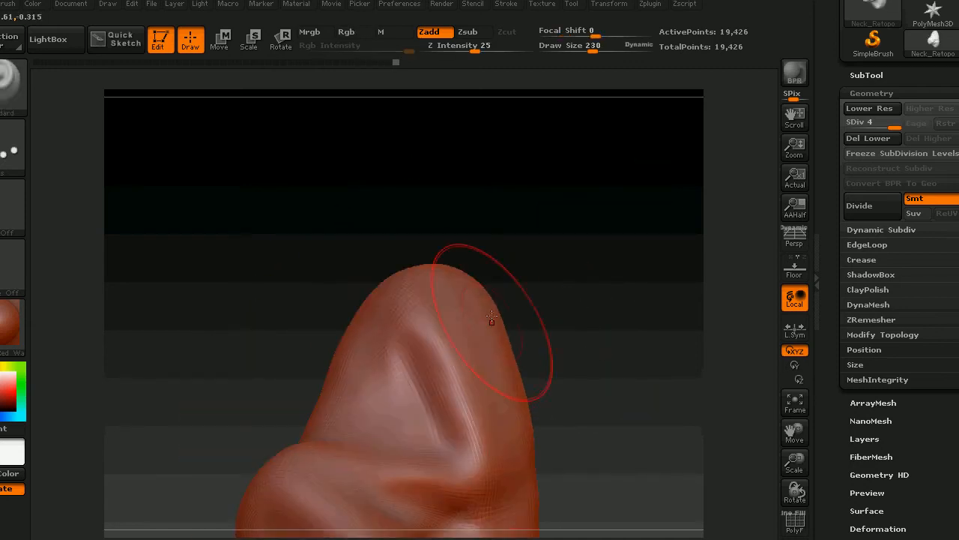
pyautogui.click(6, 78)
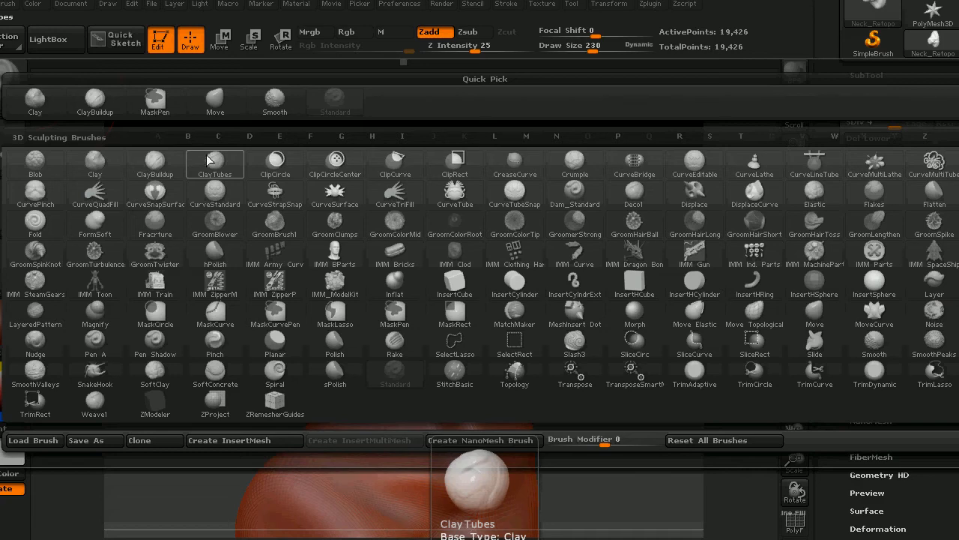
pyautogui.click(260, 142)
pyautogui.click(600, 200)
pyautogui.moveTo(634, 357)
pyautogui.mouseDown()
pyautogui.moveTo(631, 400)
pyautogui.moveTo(636, 374)
pyautogui.moveTo(586, 324)
pyautogui.moveTo(635, 338)
pyautogui.moveTo(614, 327)
pyautogui.mouseUp()
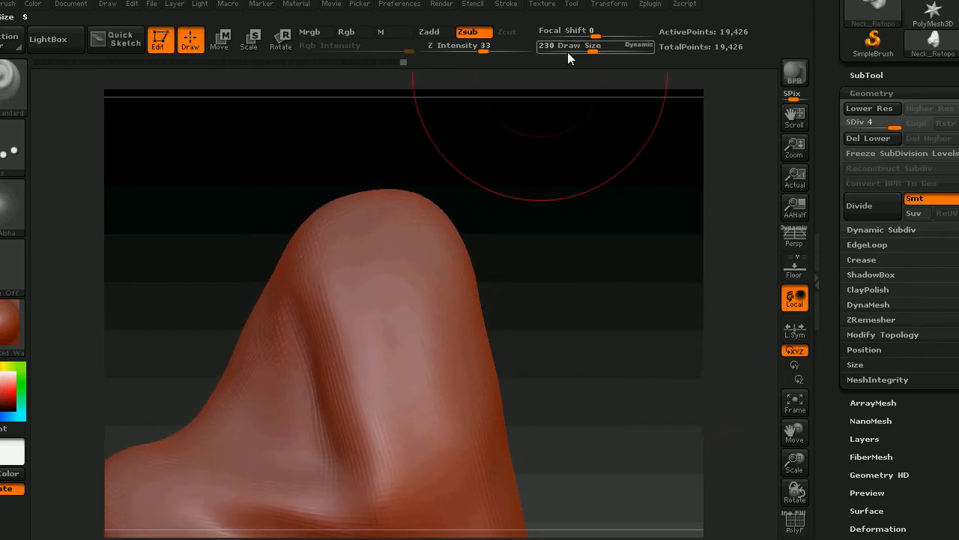
pyautogui.moveTo(593, 50); pyautogui.dragTo(586, 50)
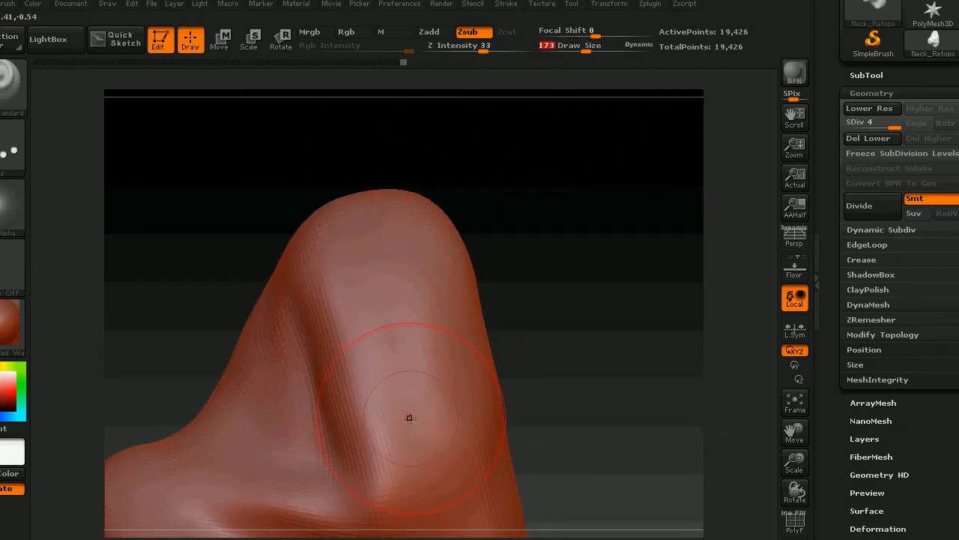
pyautogui.moveTo(412, 419); pyautogui.dragTo(458, 364)
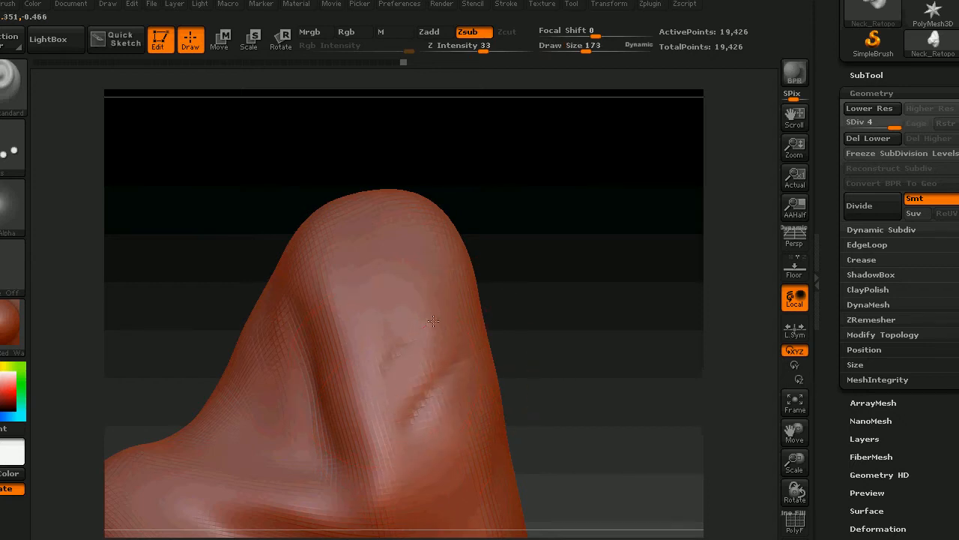
pyautogui.moveTo(385, 371); pyautogui.dragTo(445, 300)
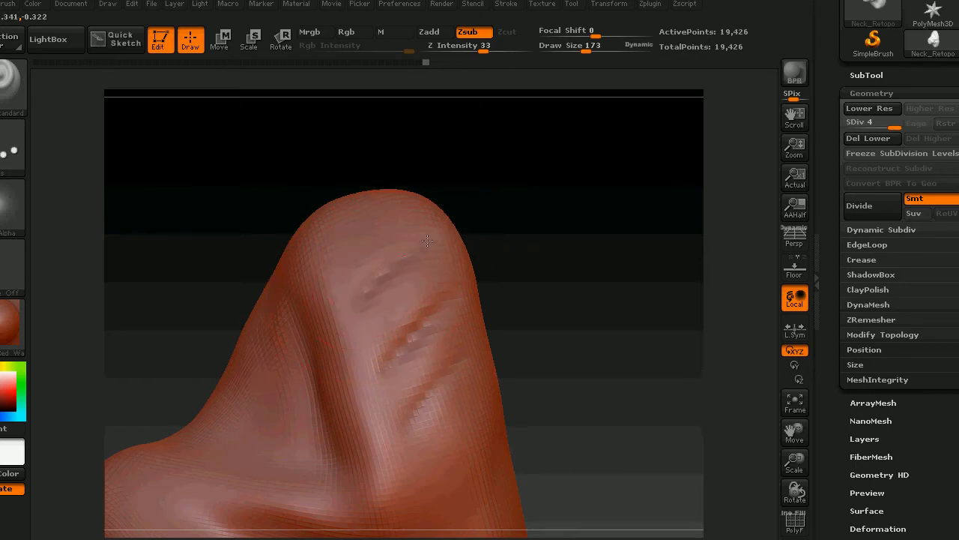
# Step: Divide the mesh to subdivision level 5 and deepen the three slanted grooves
pyautogui.click(873, 208)
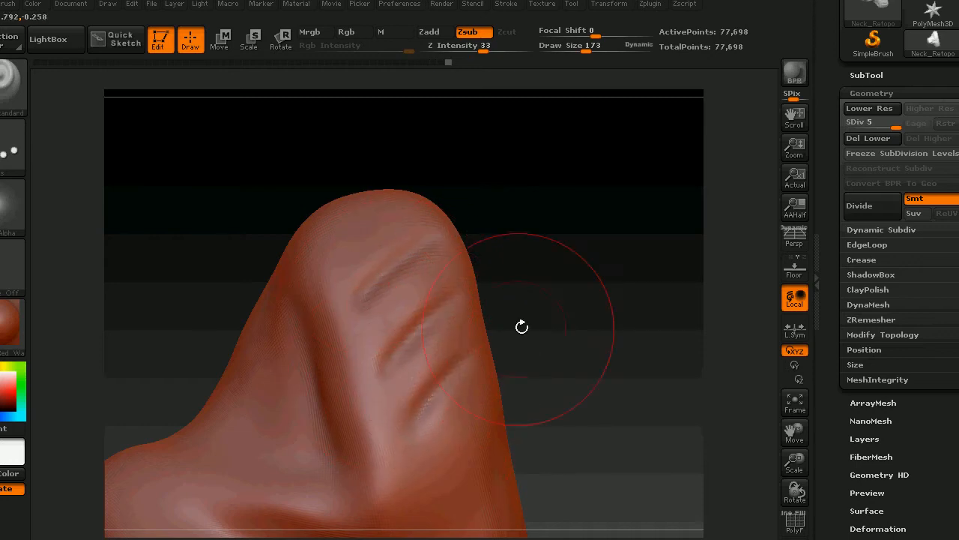
pyautogui.moveTo(578, 319)
pyautogui.mouseDown()
pyautogui.moveTo(589, 312)
pyautogui.moveTo(582, 317)
pyautogui.moveTo(581, 300)
pyautogui.mouseUp()
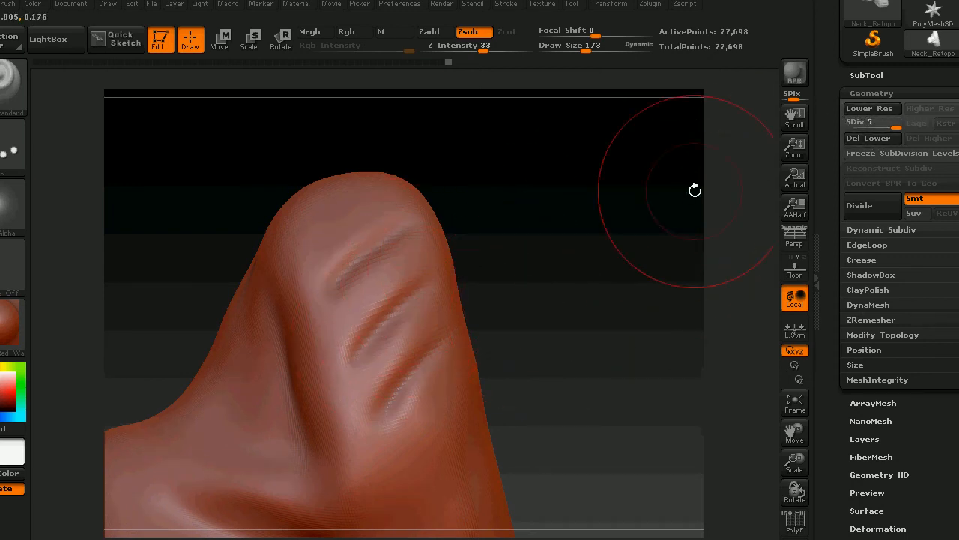
# Step: At subdivision level 1, reshape the grooved part of the neck with the Move brush at draw size 244 and smooth it
pyautogui.moveTo(897, 125); pyautogui.dragTo(890, 126)
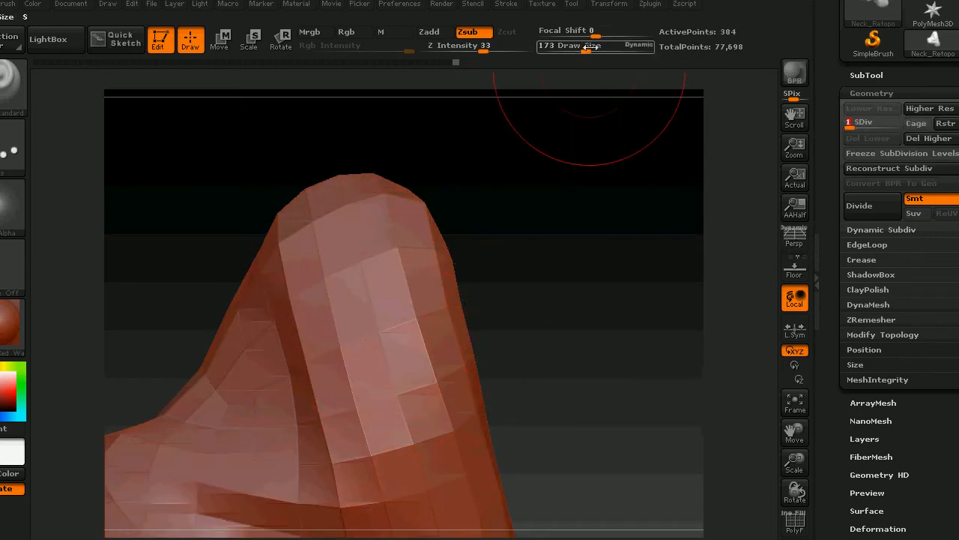
pyautogui.moveTo(586, 51); pyautogui.dragTo(596, 51)
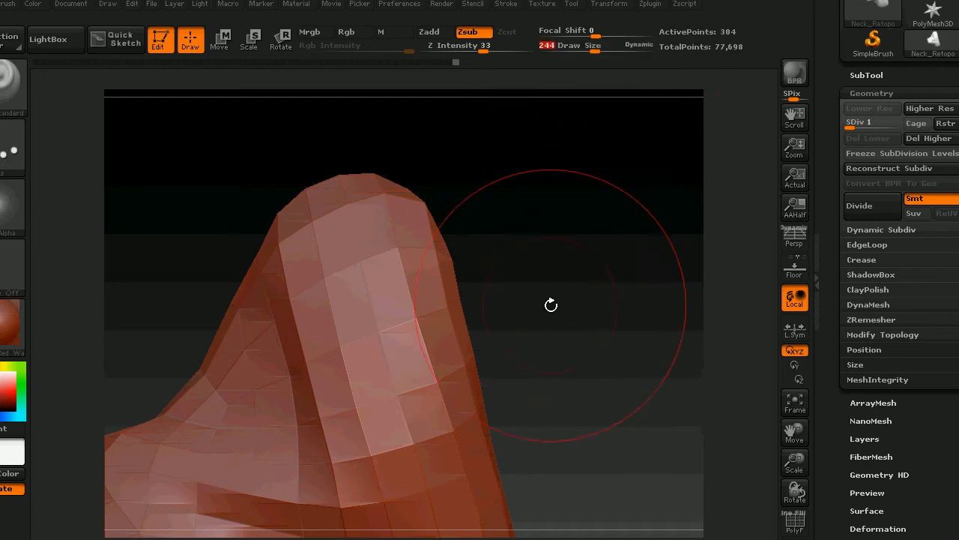
pyautogui.moveTo(552, 306)
pyautogui.mouseDown()
pyautogui.moveTo(592, 296)
pyautogui.moveTo(595, 274)
pyautogui.mouseUp()
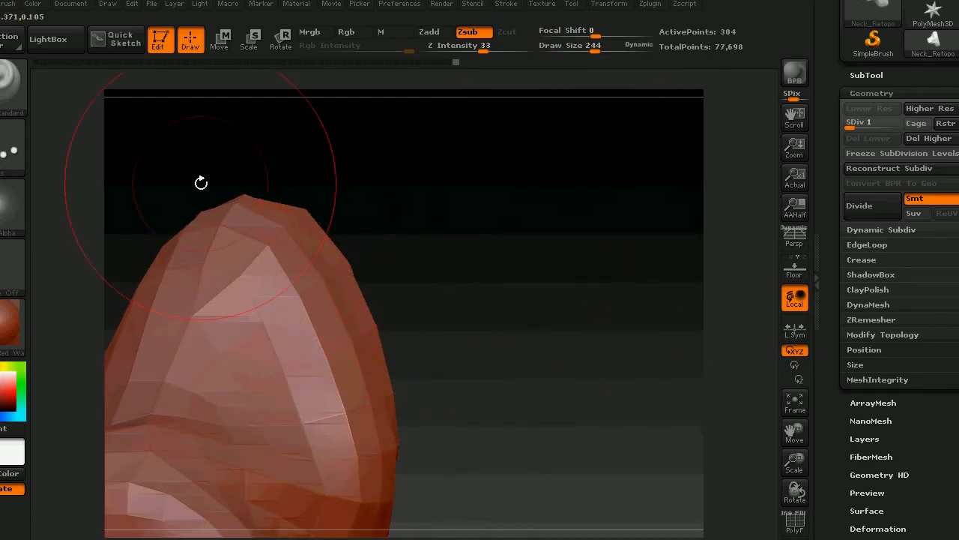
pyautogui.click(14, 95)
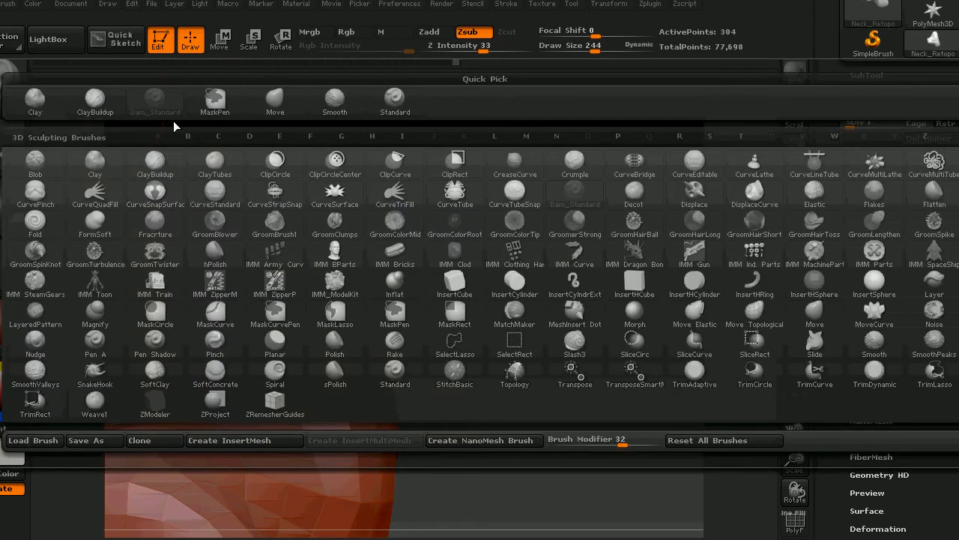
pyautogui.click(293, 104)
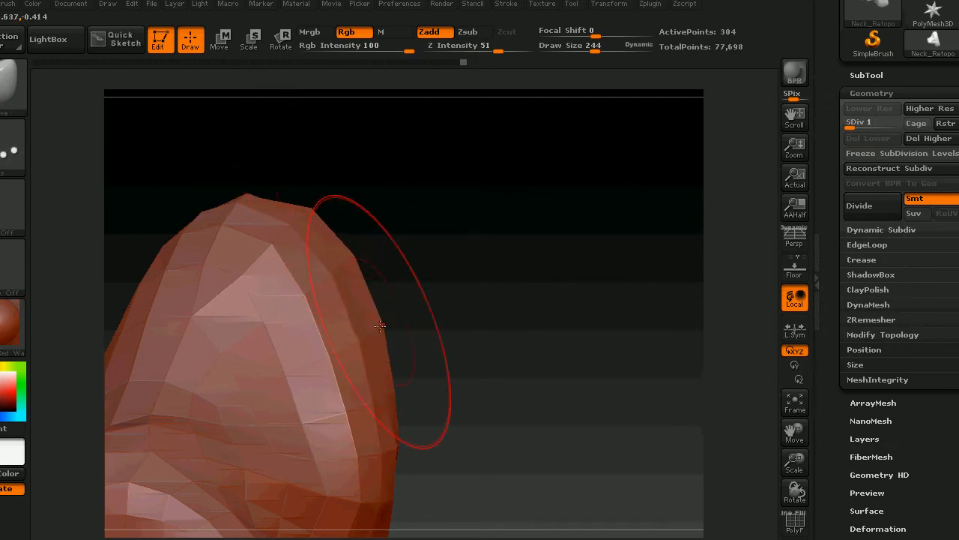
pyautogui.moveTo(409, 368); pyautogui.dragTo(442, 300)
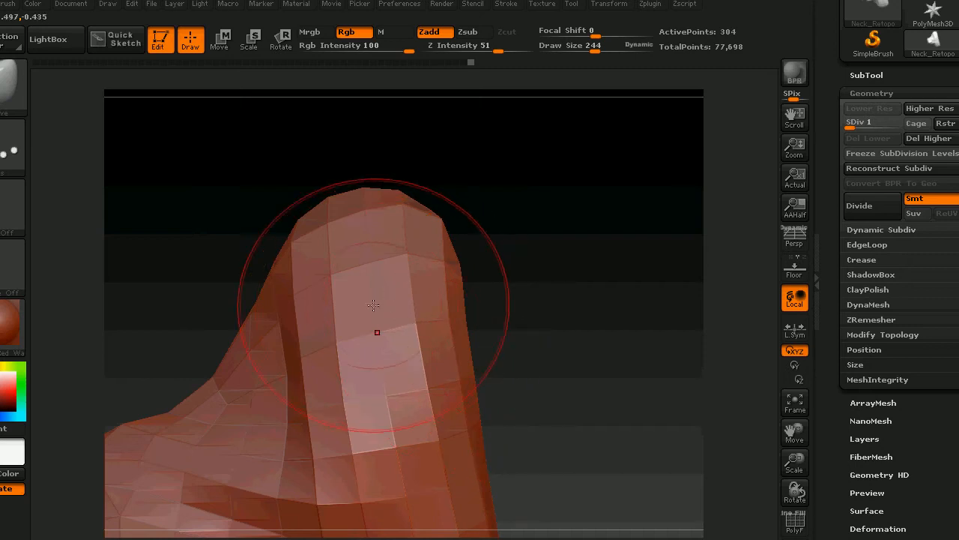
pyautogui.press('shift')
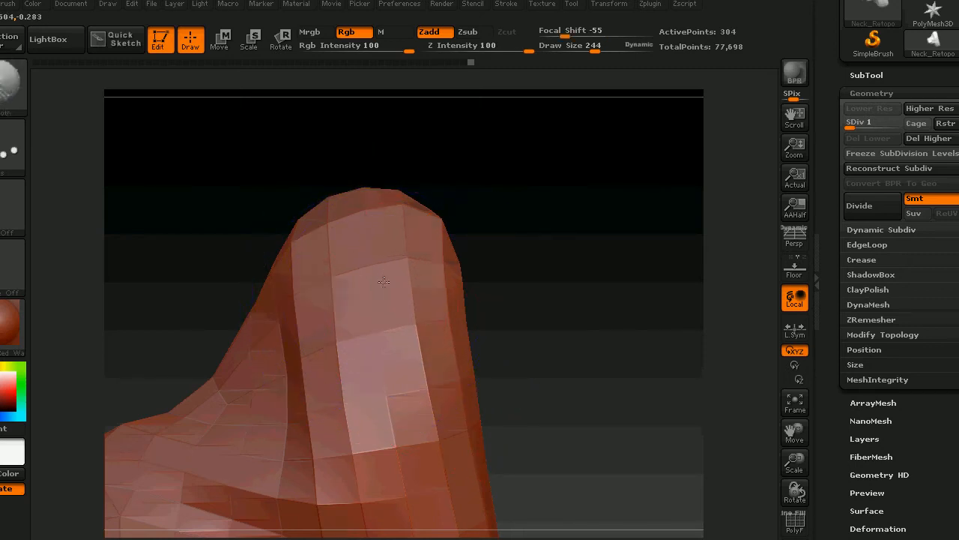
pyautogui.moveTo(383, 281)
pyautogui.keyDown('shift'); pyautogui.mouseDown()
pyautogui.moveTo(367, 270)
pyautogui.moveTo(422, 385)
pyautogui.moveTo(407, 267)
pyautogui.moveTo(404, 404)
pyautogui.moveTo(421, 385)
pyautogui.moveTo(377, 334)
pyautogui.moveTo(407, 267)
pyautogui.moveTo(456, 299)
pyautogui.mouseUp(); pyautogui.keyUp('shift')
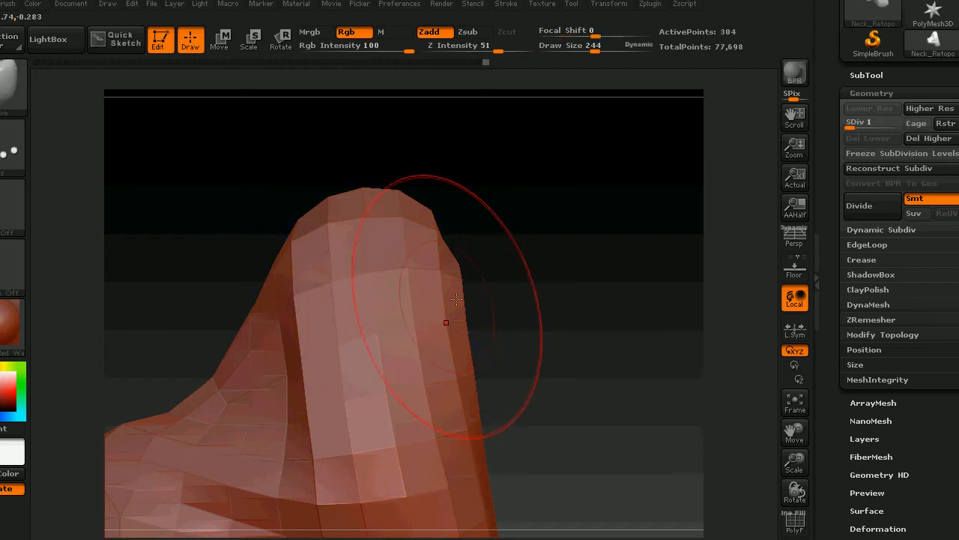
# Step: Return to subdivision level 5 and soften the slanted grooves with the Smooth brush
pyautogui.moveTo(856, 124); pyautogui.dragTo(896, 127)
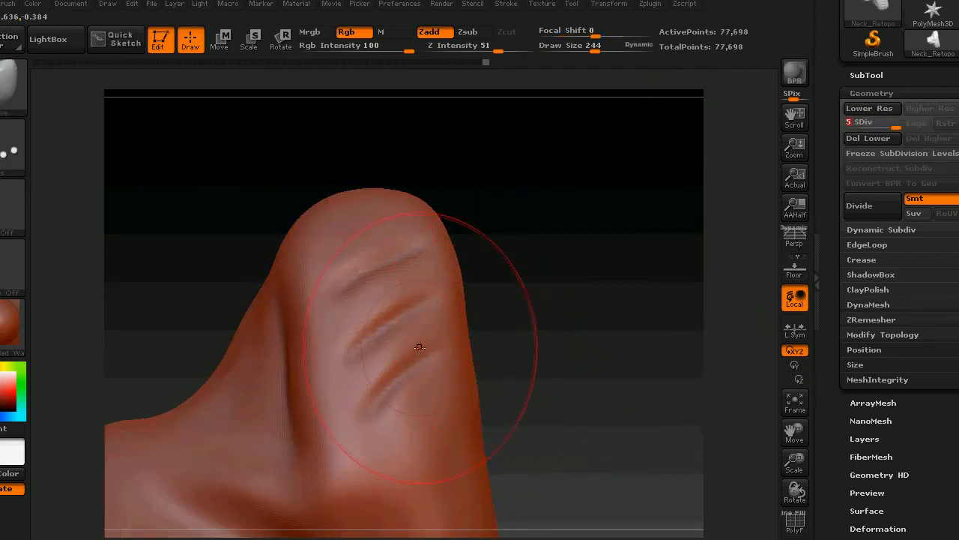
pyautogui.moveTo(420, 347)
pyautogui.keyDown('shift'); pyautogui.mouseDown()
pyautogui.moveTo(447, 248)
pyautogui.moveTo(428, 337)
pyautogui.moveTo(403, 287)
pyautogui.moveTo(402, 341)
pyautogui.moveTo(439, 278)
pyautogui.mouseUp(); pyautogui.keyUp('shift')
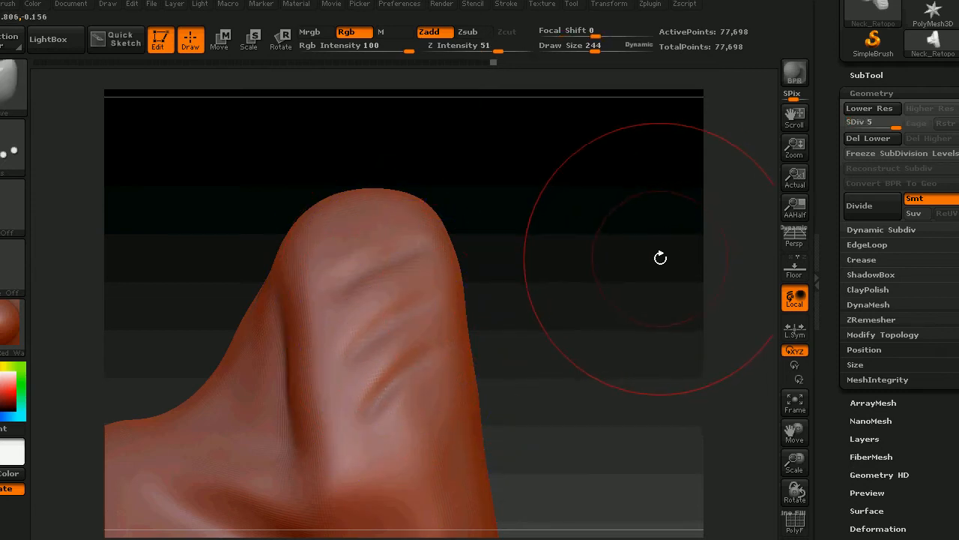
# Step: Undo the last groove smoothing and try smoothing the grooves at subdivision level 3 before returning to level 5
pyautogui.hotkey('ctrl', 'z')
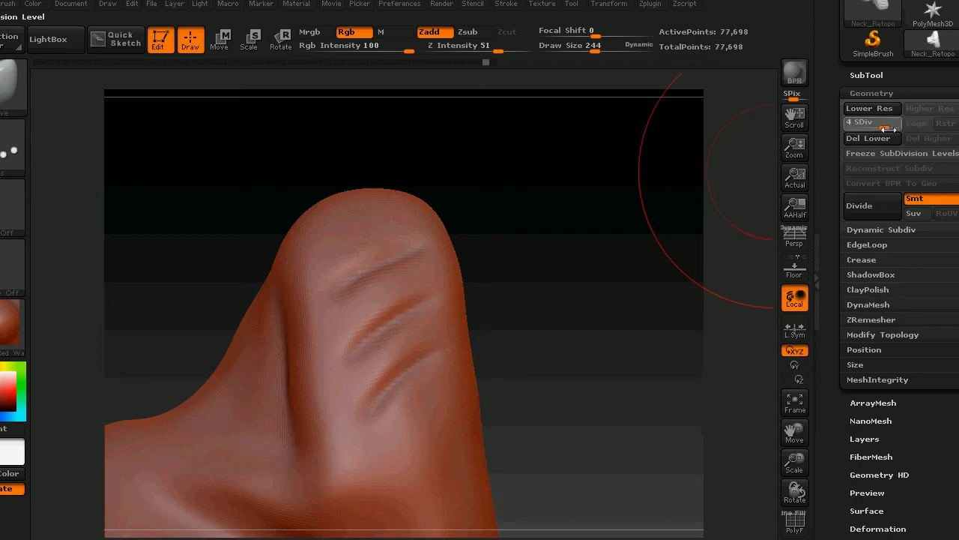
pyautogui.click(875, 129)
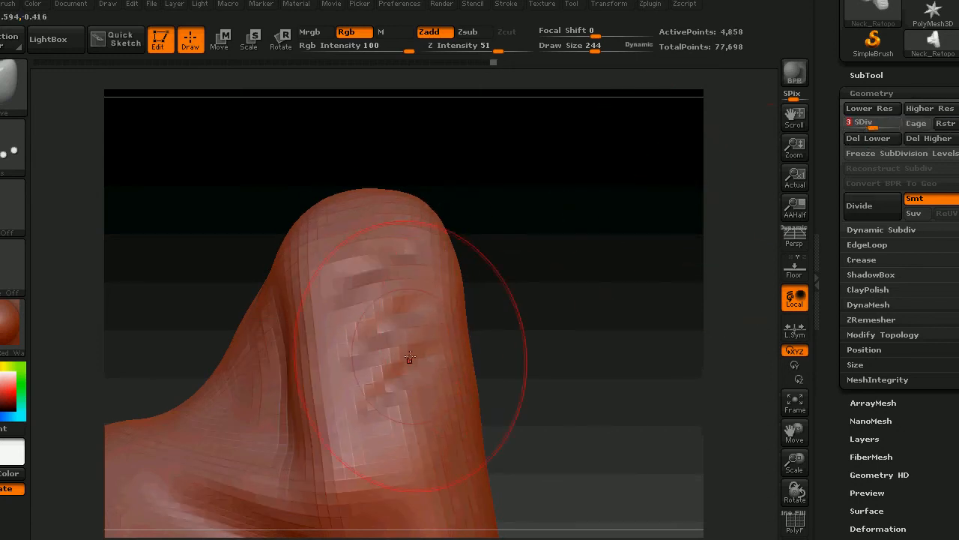
pyautogui.moveTo(403, 330)
pyautogui.keyDown('shift'); pyautogui.mouseDown()
pyautogui.moveTo(407, 313)
pyautogui.moveTo(380, 270)
pyautogui.moveTo(395, 238)
pyautogui.mouseUp(); pyautogui.keyUp('shift')
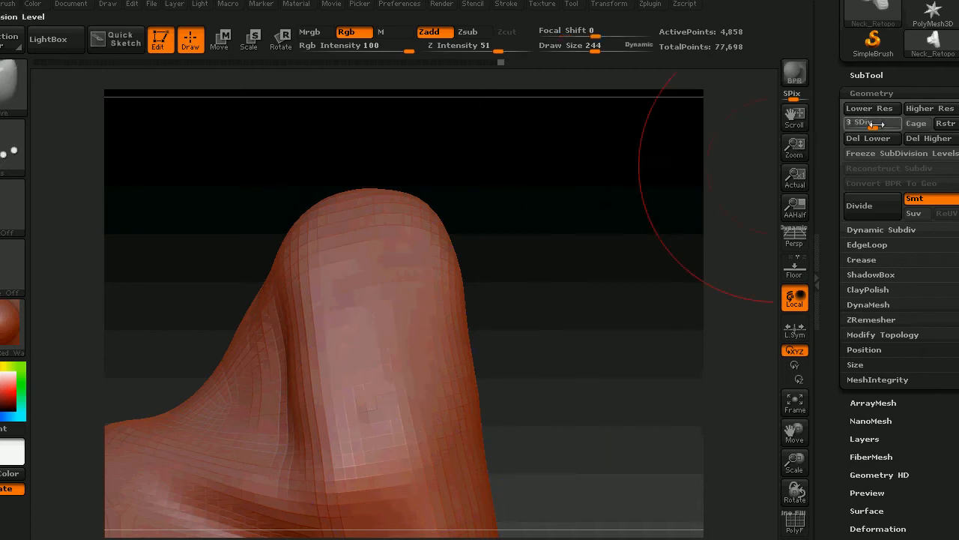
pyautogui.moveTo(913, 132); pyautogui.dragTo(915, 132)
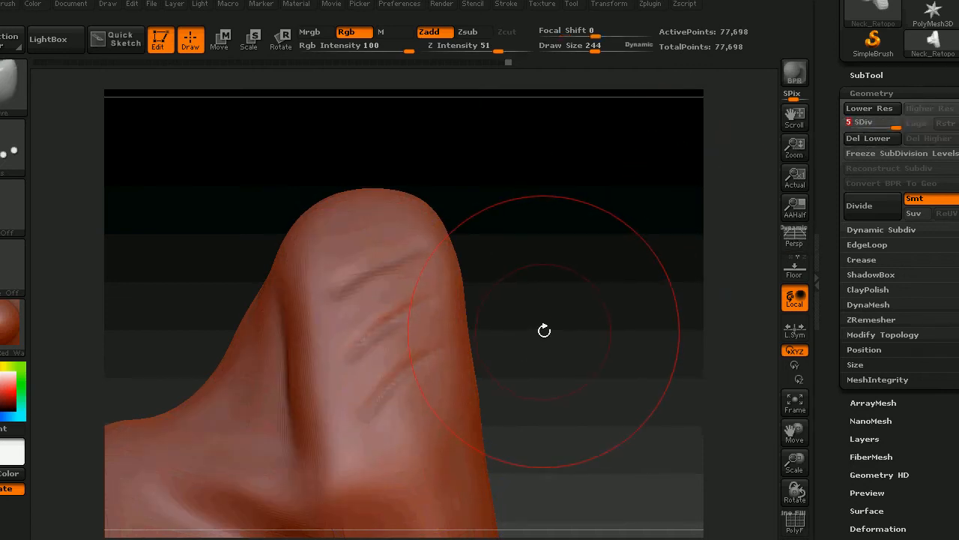
pyautogui.hotkey('shift', 'd')
pyautogui.hotkey('shift', 'd')
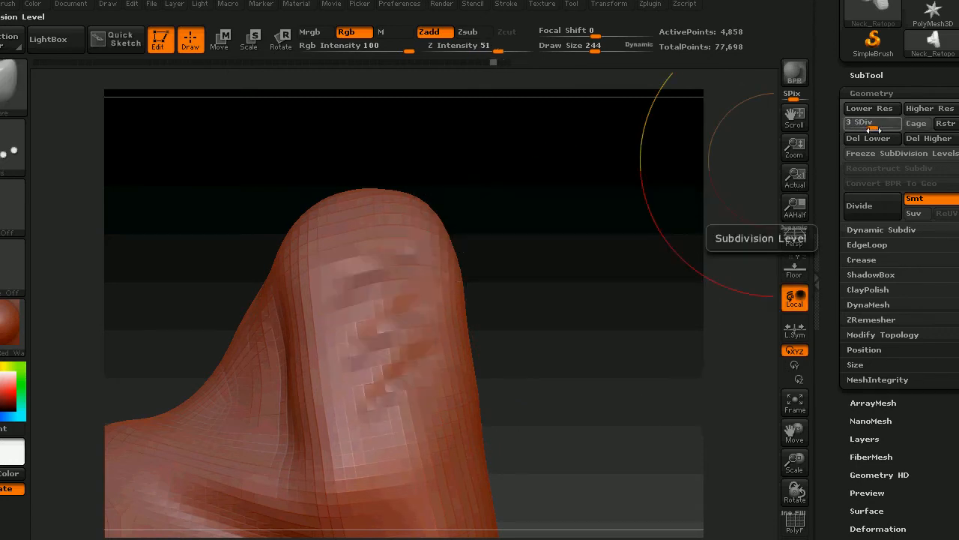
# Step: At subdivision level 1, retouch the grooved area and check the coarse neck mesh from several sides
pyautogui.moveTo(873, 129); pyautogui.dragTo(848, 125)
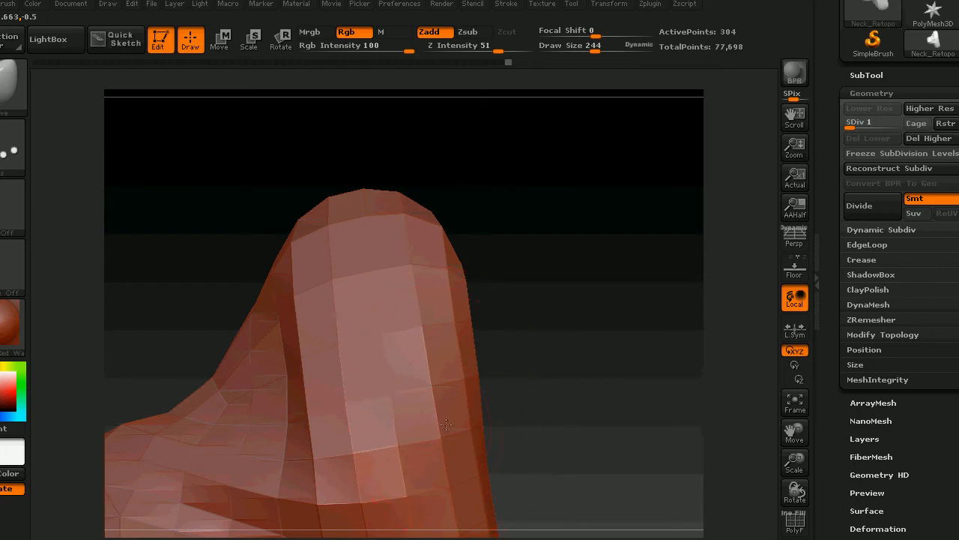
pyautogui.moveTo(597, 374)
pyautogui.mouseDown()
pyautogui.moveTo(566, 393)
pyautogui.moveTo(591, 374)
pyautogui.mouseUp()
pyautogui.moveTo(557, 343)
pyautogui.mouseDown()
pyautogui.moveTo(525, 368)
pyautogui.moveTo(537, 390)
pyautogui.mouseUp()
pyautogui.moveTo(621, 280)
pyautogui.mouseDown()
pyautogui.moveTo(570, 283)
pyautogui.moveTo(637, 210)
pyautogui.moveTo(599, 193)
pyautogui.mouseUp()
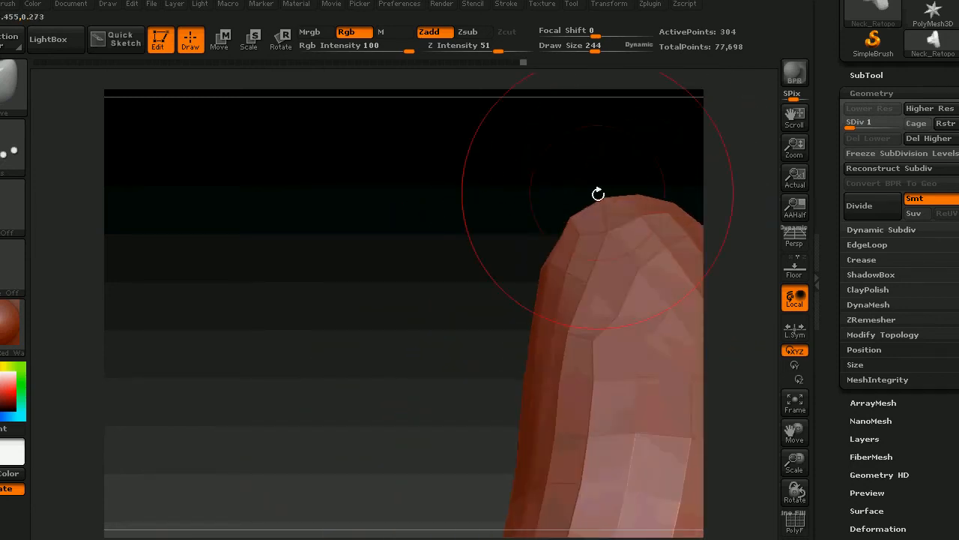
pyautogui.moveTo(476, 279); pyautogui.dragTo(577, 232)
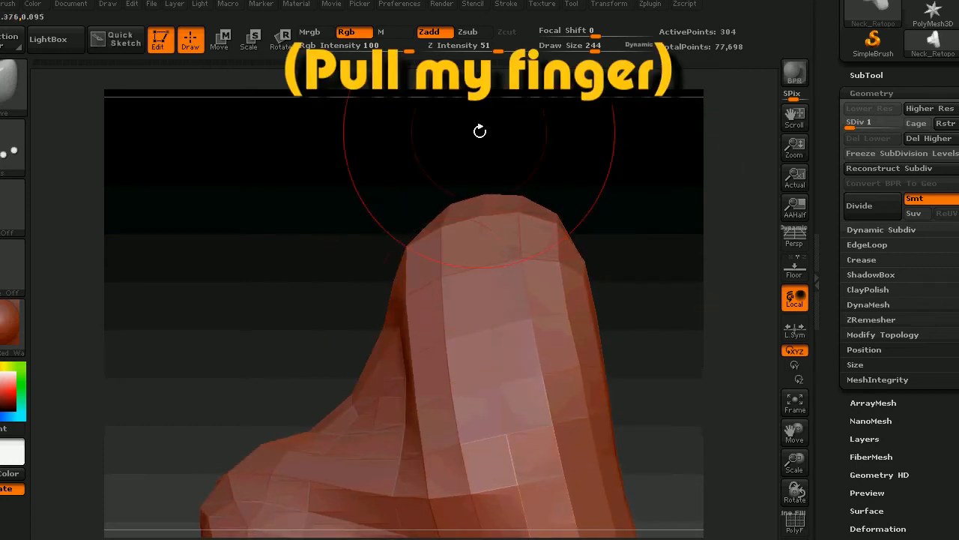
pyautogui.moveTo(598, 213)
pyautogui.mouseDown()
pyautogui.moveTo(638, 192)
pyautogui.moveTo(638, 178)
pyautogui.moveTo(503, 161)
pyautogui.moveTo(559, 212)
pyautogui.moveTo(562, 259)
pyautogui.moveTo(540, 256)
pyautogui.moveTo(571, 330)
pyautogui.moveTo(559, 349)
pyautogui.moveTo(562, 321)
pyautogui.moveTo(527, 274)
pyautogui.moveTo(562, 350)
pyautogui.moveTo(520, 415)
pyautogui.moveTo(622, 387)
pyautogui.moveTo(616, 323)
pyautogui.moveTo(627, 297)
pyautogui.moveTo(642, 292)
pyautogui.moveTo(572, 250)
pyautogui.mouseUp()
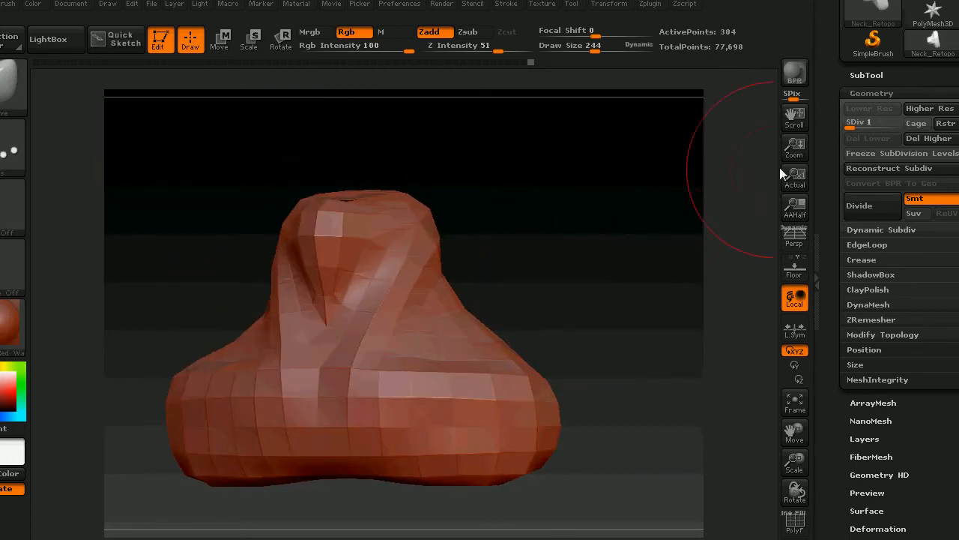
# Step: Return to subdivision level 5 and smooth away the grooves across the front of the shoulders and chest
pyautogui.moveTo(857, 124); pyautogui.dragTo(896, 126)
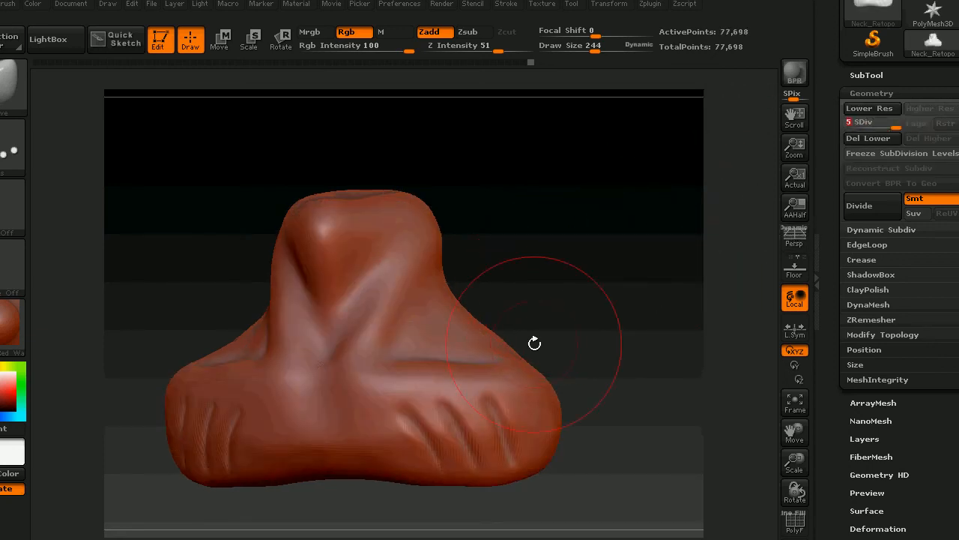
pyautogui.keyDown('shift'); pyautogui.moveTo(505, 398); pyautogui.dragTo(462, 445); pyautogui.keyUp('shift')
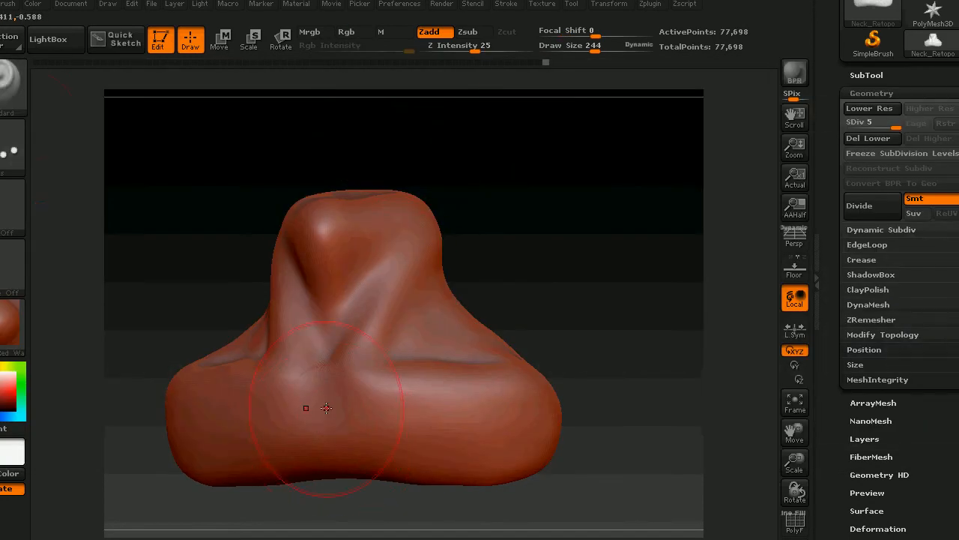
pyautogui.moveTo(385, 463); pyautogui.dragTo(471, 438)
pyautogui.moveTo(405, 428)
pyautogui.mouseDown()
pyautogui.moveTo(487, 419)
pyautogui.moveTo(367, 426)
pyautogui.mouseUp()
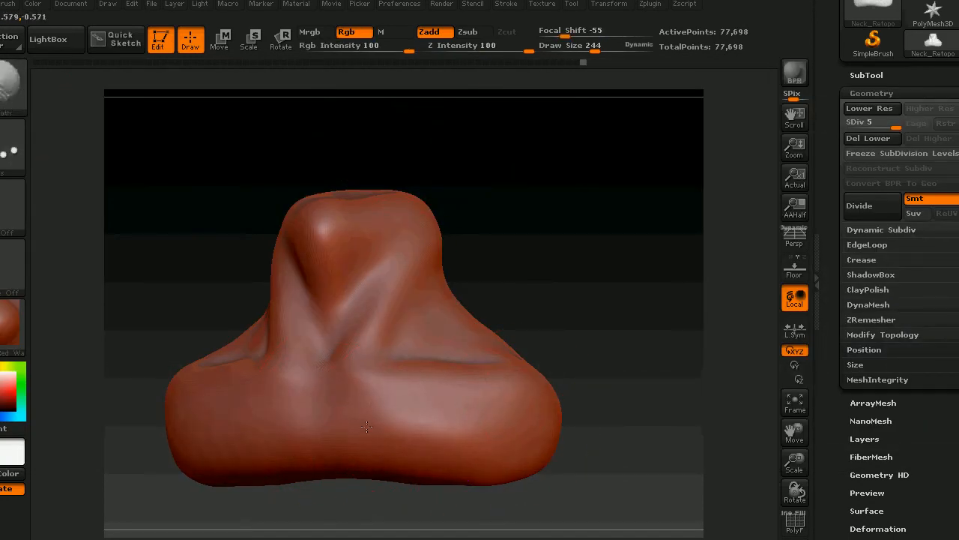
pyautogui.moveTo(525, 311)
pyautogui.mouseDown()
pyautogui.moveTo(584, 265)
pyautogui.moveTo(644, 248)
pyautogui.moveTo(623, 267)
pyautogui.moveTo(613, 221)
pyautogui.moveTo(589, 288)
pyautogui.moveTo(554, 285)
pyautogui.moveTo(561, 311)
pyautogui.moveTo(607, 295)
pyautogui.moveTo(618, 310)
pyautogui.moveTo(595, 319)
pyautogui.moveTo(538, 310)
pyautogui.mouseUp()
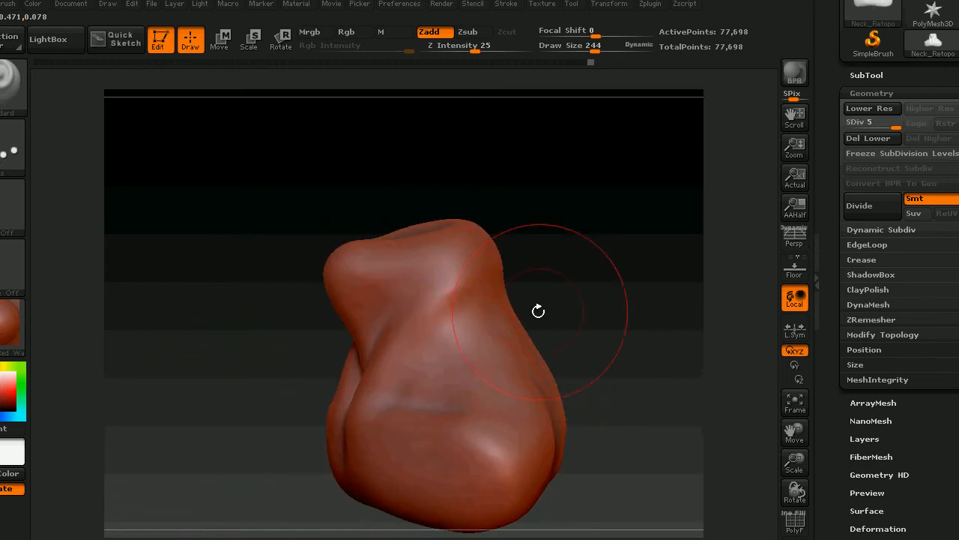
pyautogui.moveTo(617, 250); pyautogui.dragTo(582, 291)
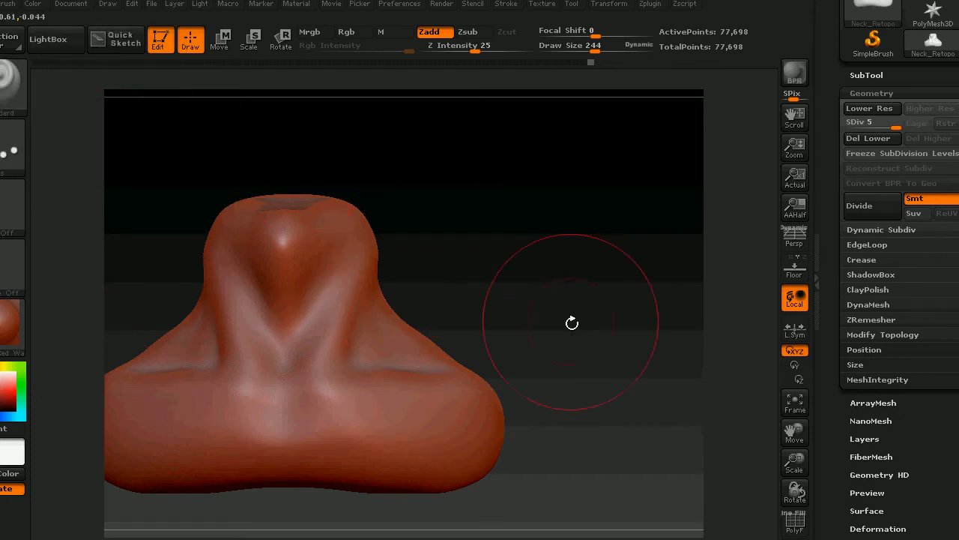
pyautogui.moveTo(572, 321)
pyautogui.mouseDown()
pyautogui.moveTo(625, 295)
pyautogui.moveTo(610, 289)
pyautogui.mouseUp()
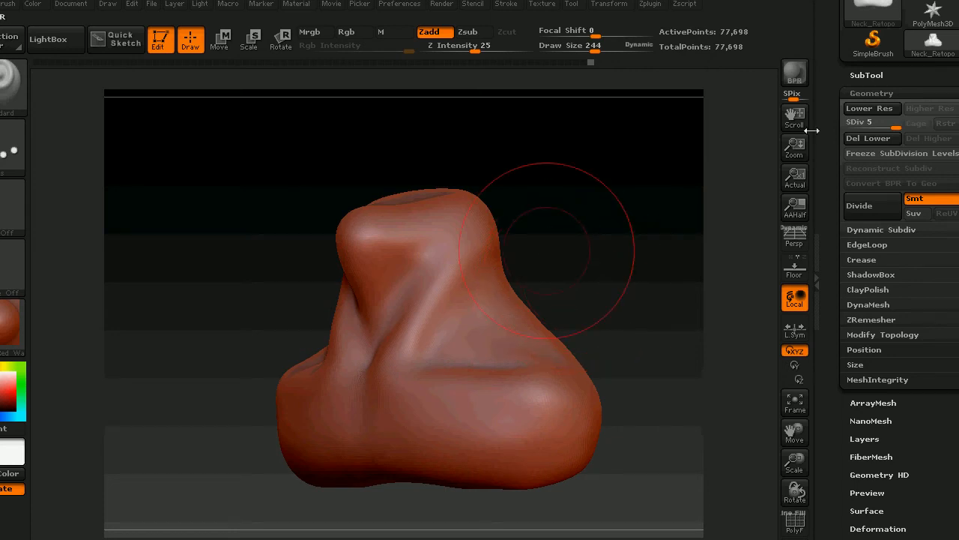
# Step: Switch to subdivision level 1 and export the low-resolution mesh to the Temp folder as Neck.obj
pyautogui.moveTo(896, 129); pyautogui.dragTo(846, 128)
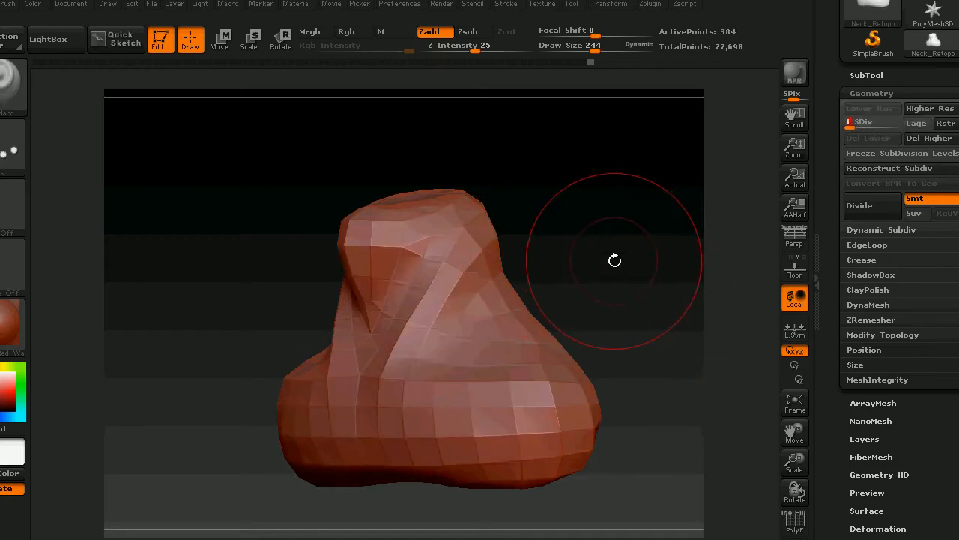
pyautogui.click(571, 3)
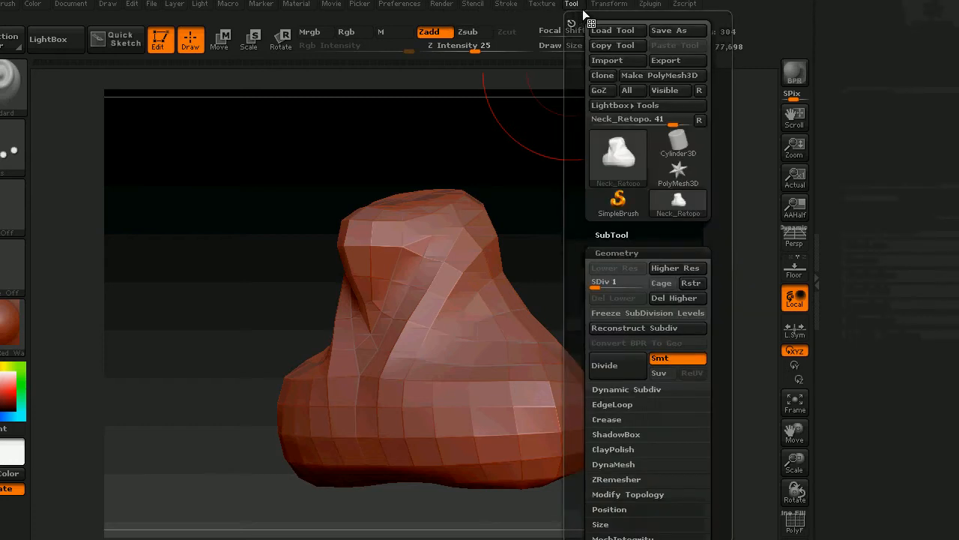
pyautogui.click(675, 61)
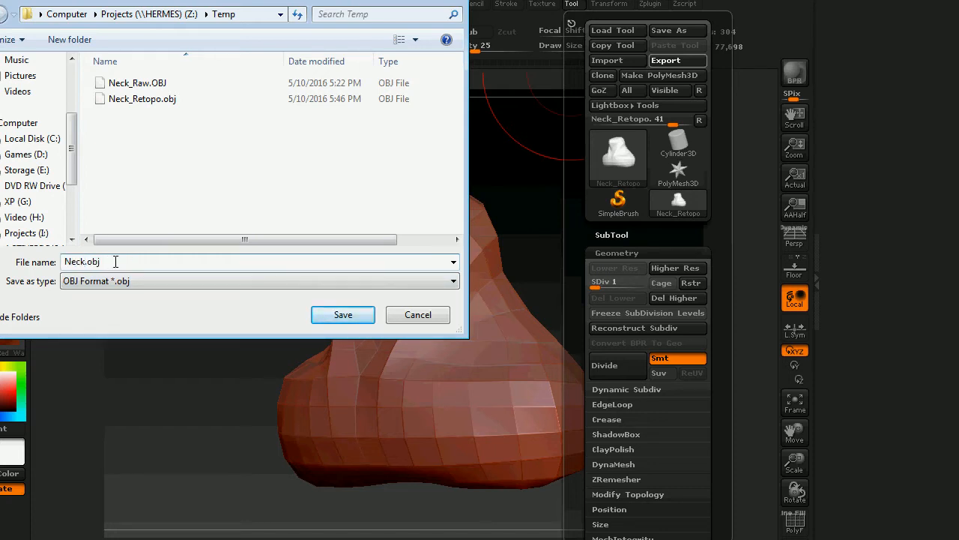
pyautogui.press('Return')
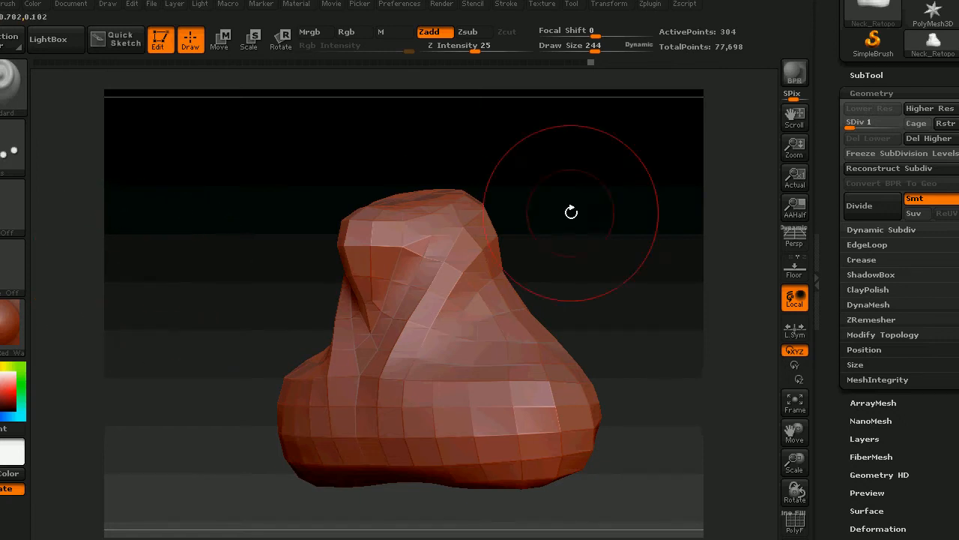
pyautogui.moveTo(591, 251); pyautogui.dragTo(627, 245)
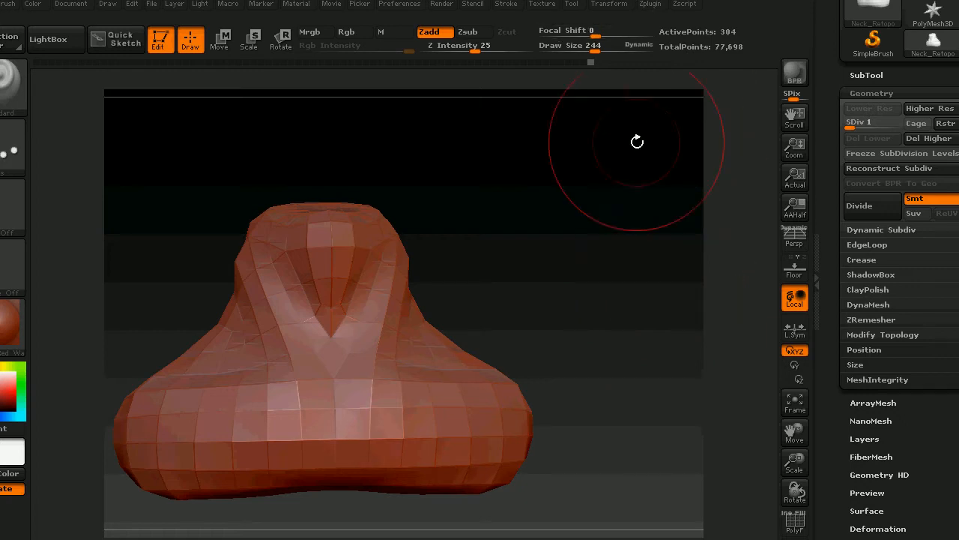
pyautogui.click(651, 5)
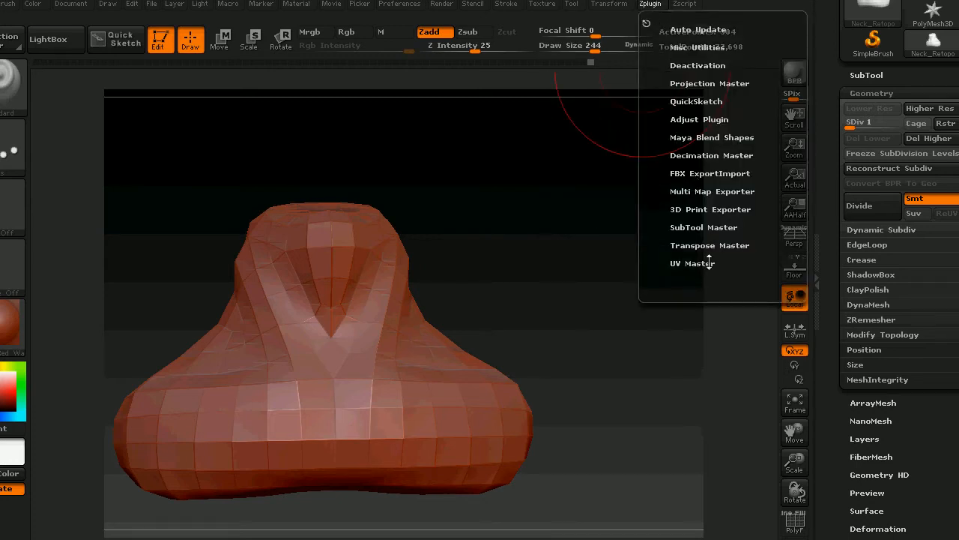
pyautogui.moveTo(649, 297); pyautogui.dragTo(638, 310)
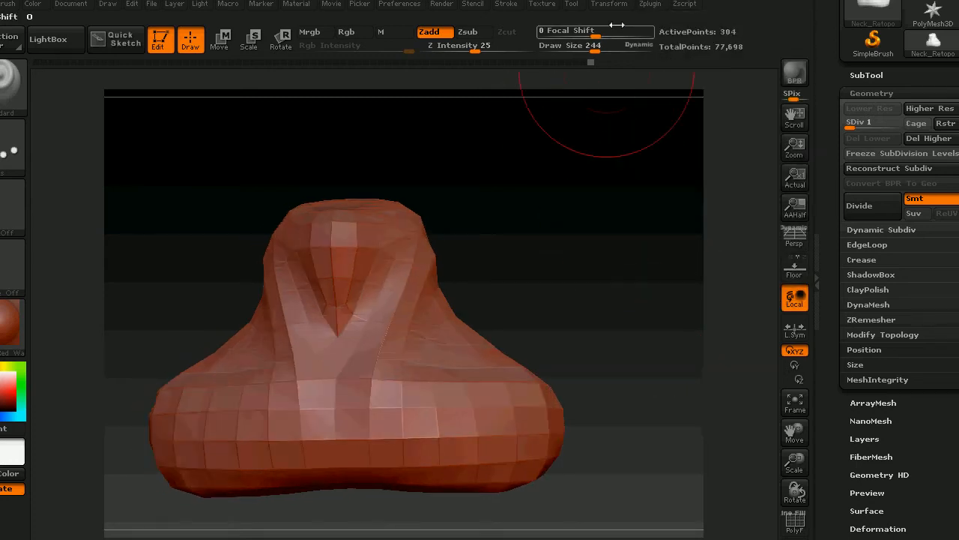
# Step: Save the tool in the Temp folder under the name Neck as a ZTool file
pyautogui.click(572, 5)
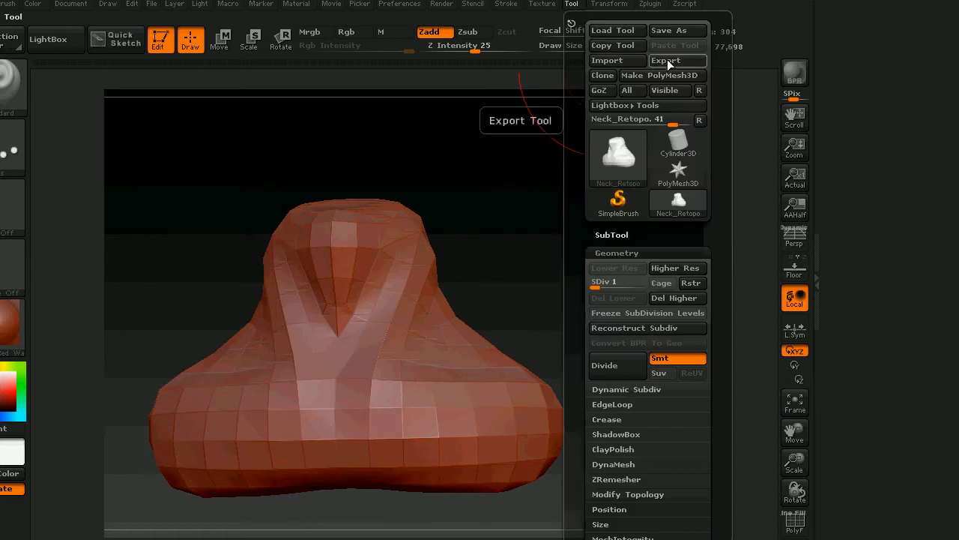
pyautogui.click(673, 33)
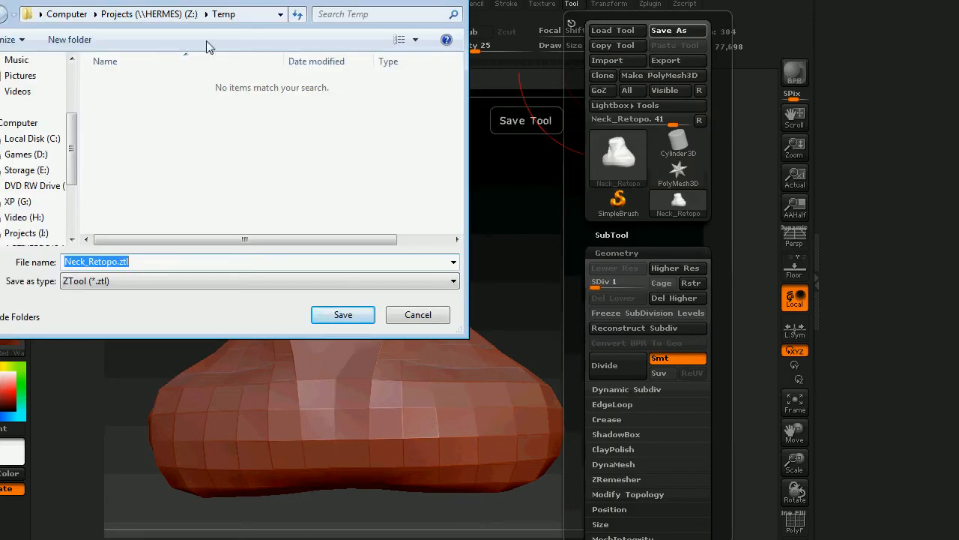
pyautogui.click(120, 262)
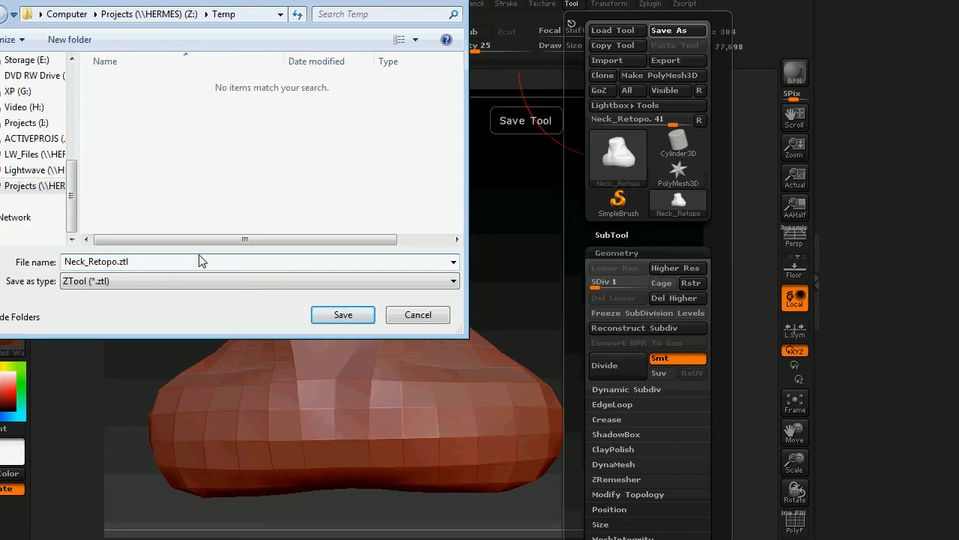
pyautogui.press('BackSpace')
pyautogui.press('BackSpace')
pyautogui.press('BackSpace')
pyautogui.press('BackSpace')
pyautogui.press('BackSpace')
pyautogui.press('Return')
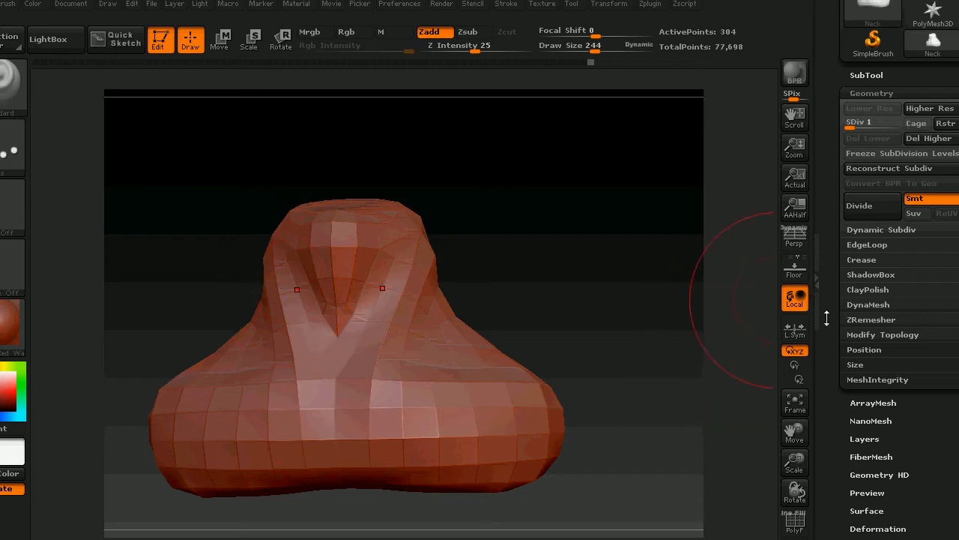
# Step: Collapse the Geometry settings and look over the tool's other sections
pyautogui.moveTo(832, 323)
pyautogui.mouseDown()
pyautogui.moveTo(822, 236)
pyautogui.moveTo(829, 322)
pyautogui.mouseUp()
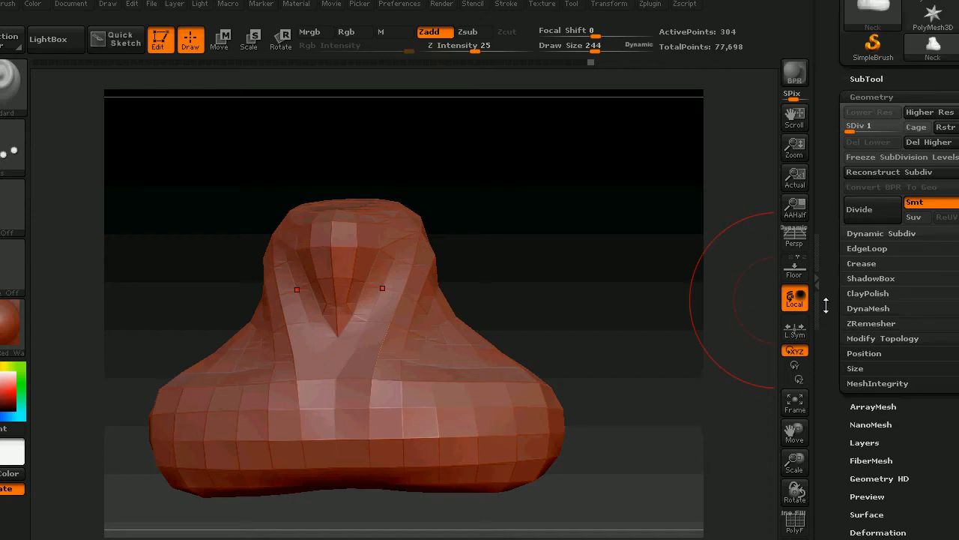
pyautogui.click(875, 97)
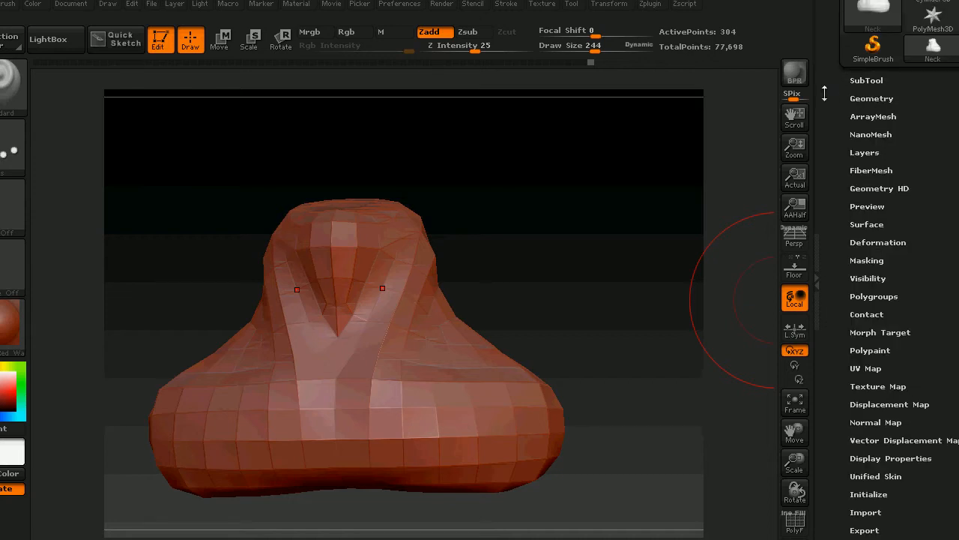
pyautogui.moveTo(824, 94); pyautogui.dragTo(829, 138)
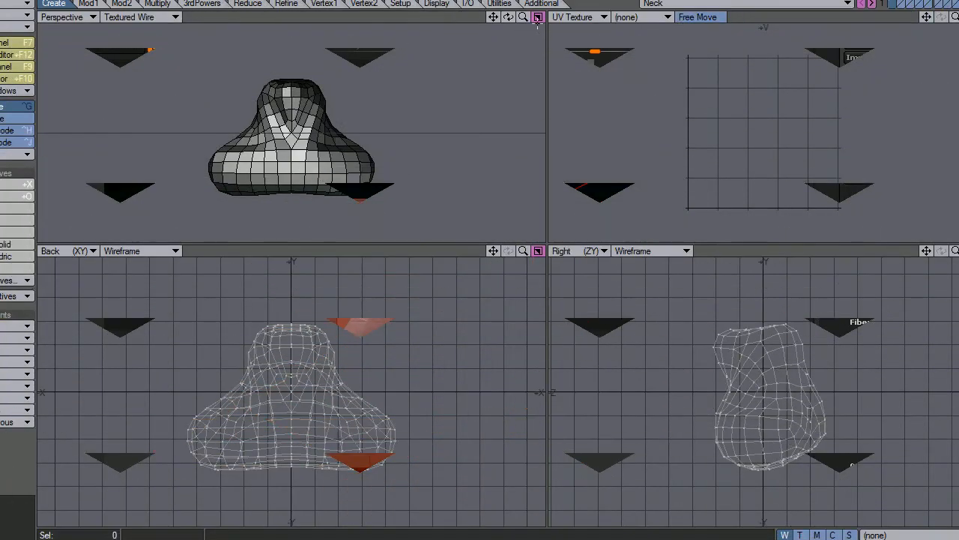
# Step: In LightWave Modeler, maximise the Perspective view and set the Neck object's Default surface to 39.5% glossiness and 56% specularity
pyautogui.press('KP_0')
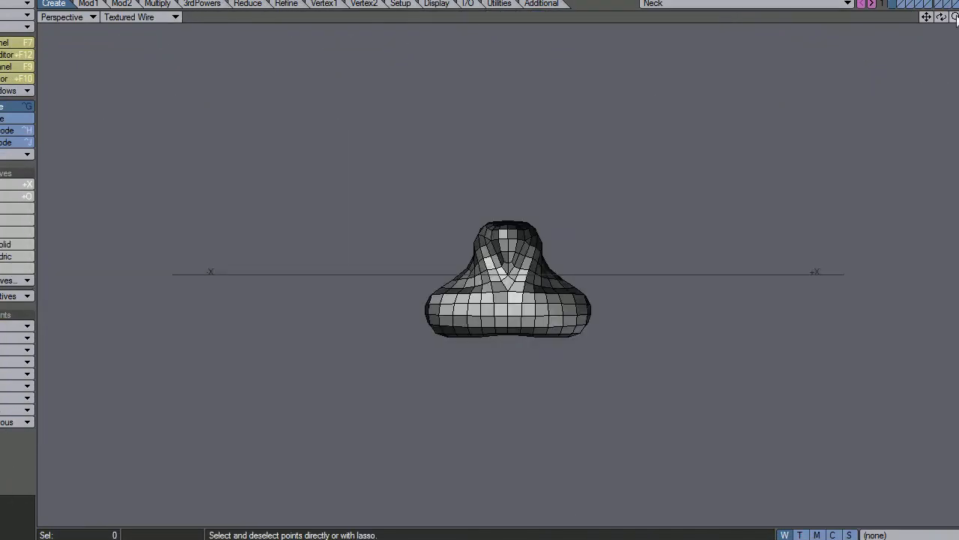
pyautogui.moveTo(954, 17); pyautogui.dragTo(911, 27)
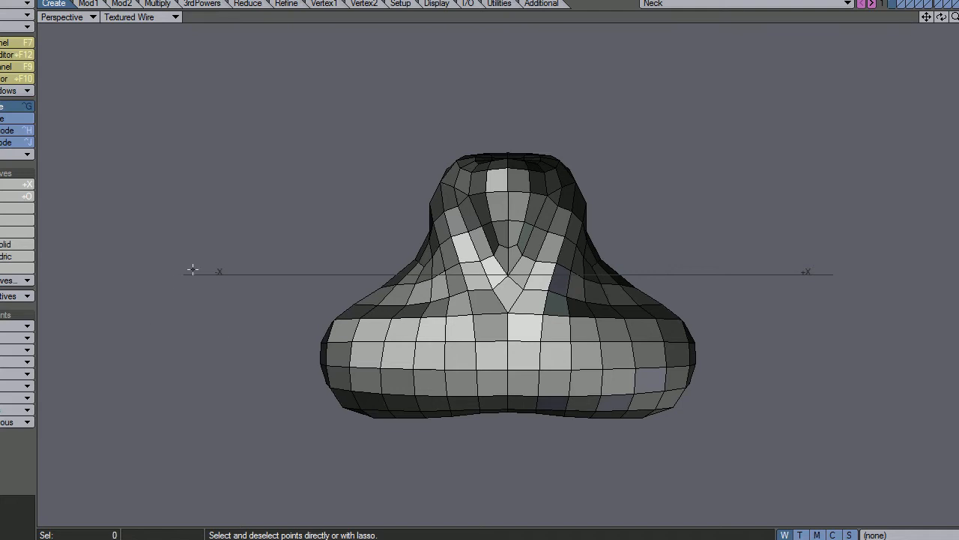
pyautogui.click(18, 57)
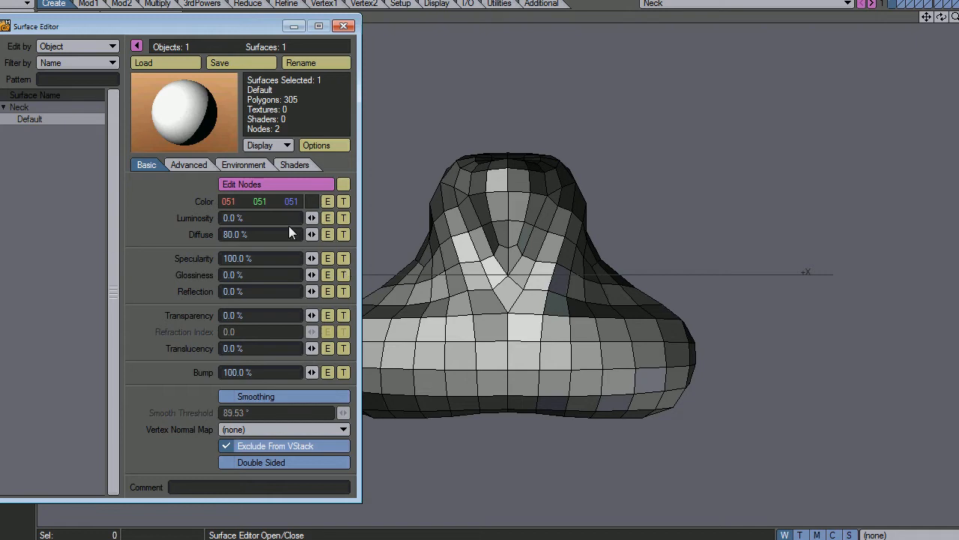
pyautogui.keyDown('alt'); pyautogui.moveTo(655, 237); pyautogui.dragTo(667, 277); pyautogui.keyUp('alt')
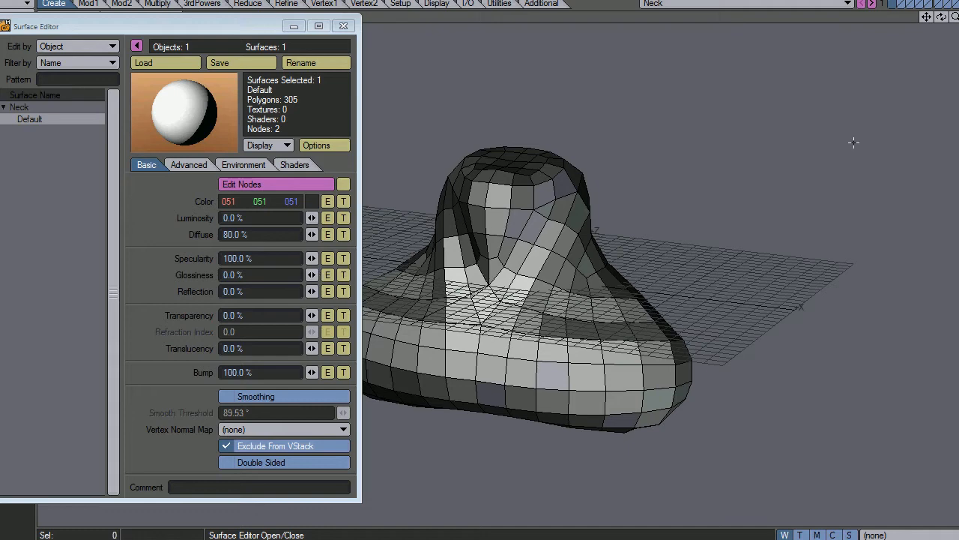
pyautogui.moveTo(941, 16)
pyautogui.mouseDown()
pyautogui.moveTo(942, 2)
pyautogui.moveTo(942, 17)
pyautogui.mouseUp()
pyautogui.moveTo(311, 274)
pyautogui.mouseDown()
pyautogui.moveTo(324, 274)
pyautogui.moveTo(309, 264)
pyautogui.mouseUp()
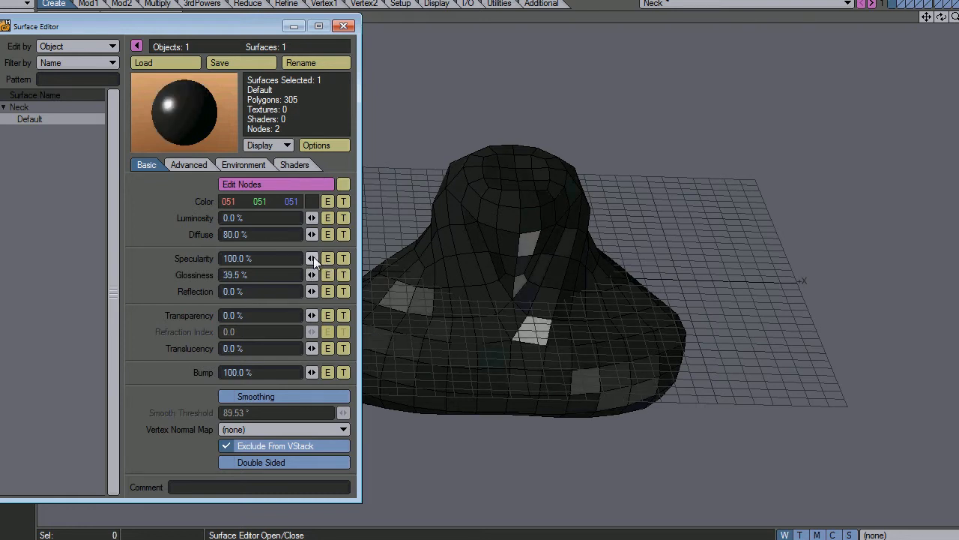
pyautogui.moveTo(312, 258); pyautogui.dragTo(297, 258)
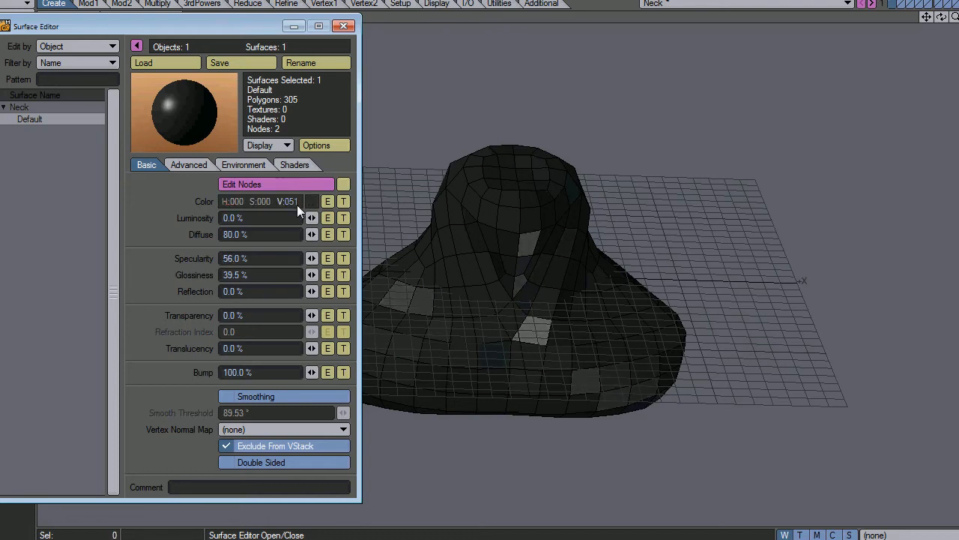
# Step: Set the Default surface's colour value to 174 and diffuse to 92%, and close the Surface Editor
pyautogui.moveTo(293, 204); pyautogui.dragTo(323, 233)
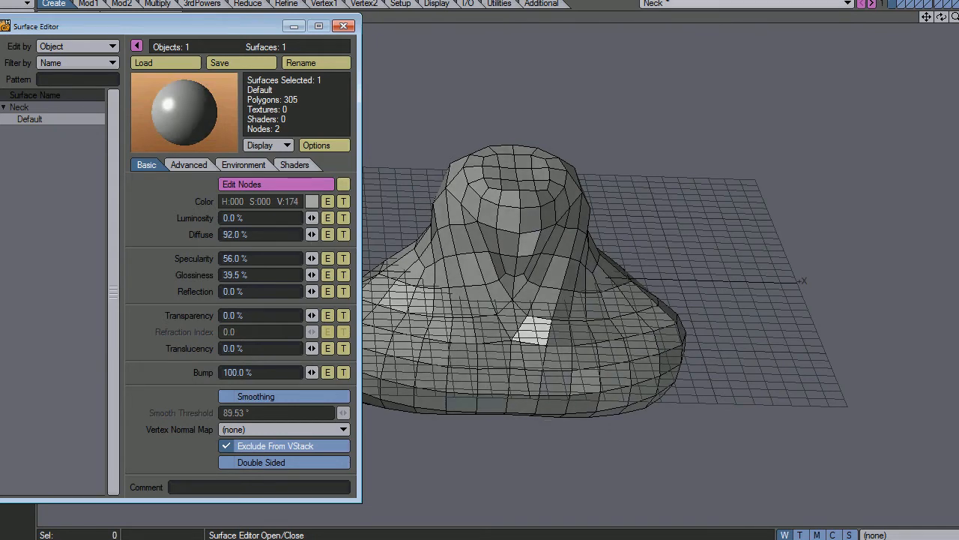
pyautogui.moveTo(942, 17); pyautogui.dragTo(510, 9)
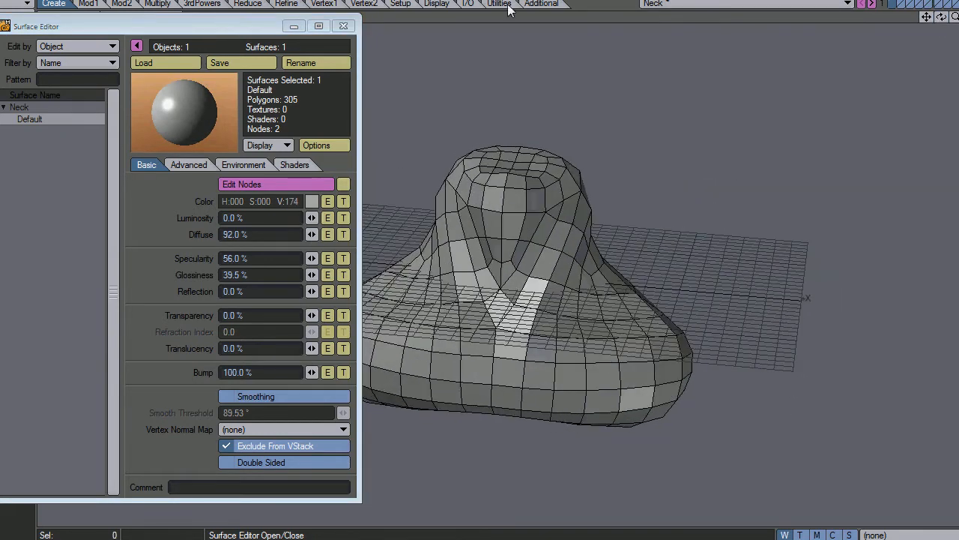
pyautogui.click(343, 26)
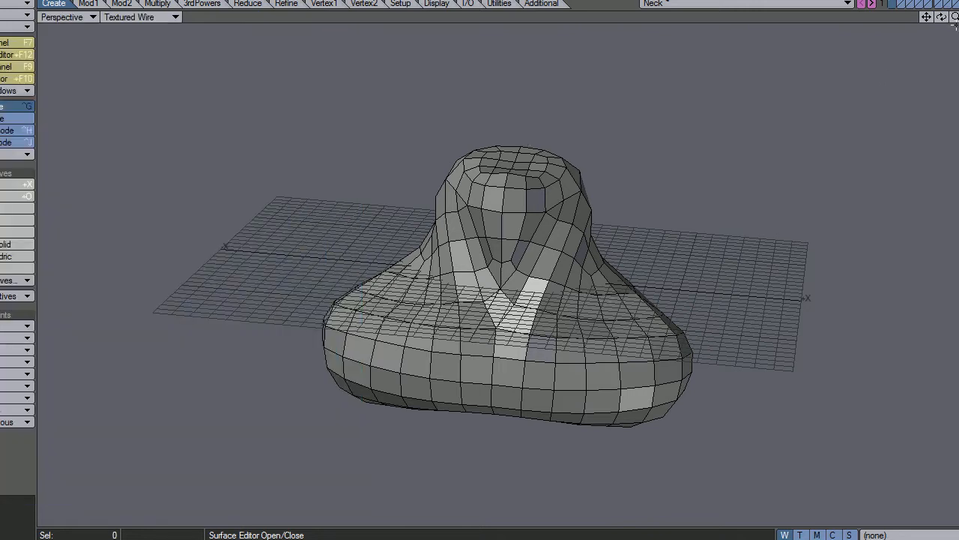
# Step: Select the seam edges: the loop around the neck's top, the loop around the base, and the vertical line down the back
pyautogui.click(3, 130)
pyautogui.click(2, 119)
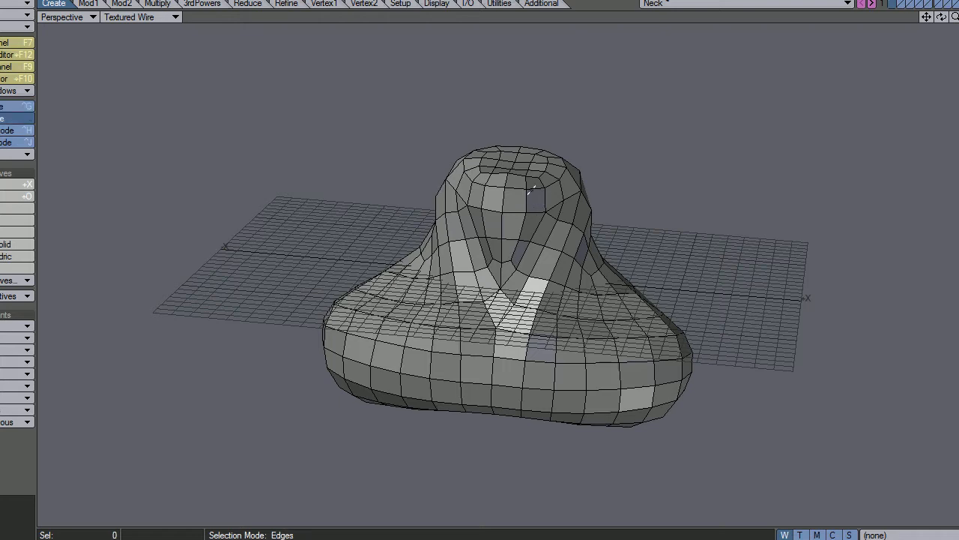
pyautogui.moveTo(548, 188)
pyautogui.mouseDown()
pyautogui.moveTo(559, 177)
pyautogui.moveTo(466, 174)
pyautogui.moveTo(520, 196)
pyautogui.moveTo(493, 404)
pyautogui.mouseUp()
pyautogui.keyDown('alt'); pyautogui.moveTo(493, 403); pyautogui.dragTo(538, 259); pyautogui.keyUp('alt')
pyautogui.moveTo(539, 260); pyautogui.dragTo(360, 270)
pyautogui.keyDown('alt'); pyautogui.moveTo(360, 270); pyautogui.dragTo(451, 351); pyautogui.keyUp('alt')
pyautogui.moveTo(451, 350)
pyautogui.keyDown('alt'); pyautogui.mouseDown()
pyautogui.moveTo(501, 296)
pyautogui.moveTo(522, 501)
pyautogui.moveTo(569, 305)
pyautogui.mouseUp(); pyautogui.keyUp('alt')
pyautogui.moveTo(497, 343); pyautogui.dragTo(536, 361)
pyautogui.moveTo(537, 361)
pyautogui.keyDown('alt'); pyautogui.mouseDown()
pyautogui.moveTo(404, 282)
pyautogui.moveTo(735, 326)
pyautogui.mouseUp(); pyautogui.keyUp('alt')
pyautogui.moveTo(676, 239)
pyautogui.mouseDown()
pyautogui.moveTo(649, 216)
pyautogui.moveTo(616, 216)
pyautogui.moveTo(577, 186)
pyautogui.moveTo(499, 157)
pyautogui.mouseUp()
pyautogui.moveTo(499, 158)
pyautogui.keyDown('alt'); pyautogui.mouseDown()
pyautogui.moveTo(677, 284)
pyautogui.moveTo(927, 45)
pyautogui.mouseUp(); pyautogui.keyUp('alt')
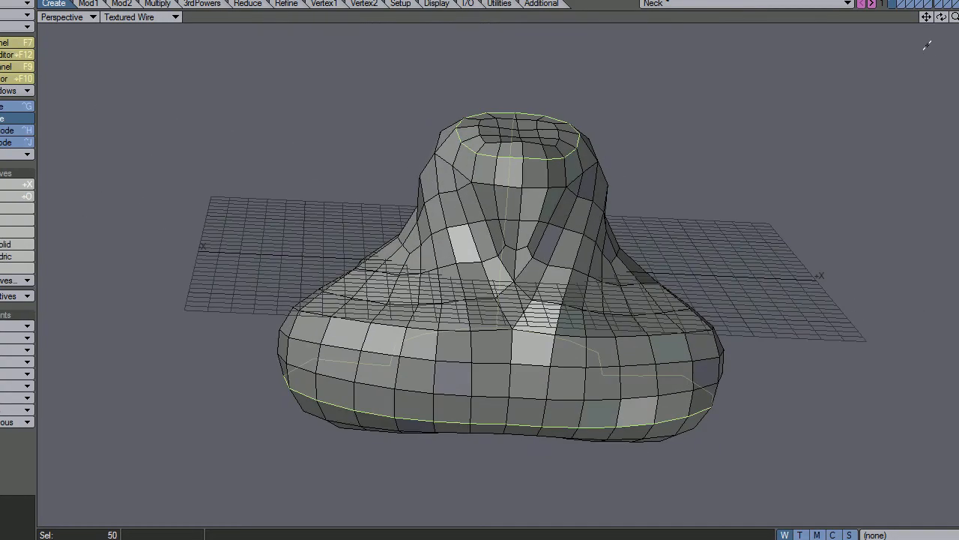
# Step: Unwrap the mesh along the selected seams with ABF UV Unwrap and show the resulting map in the four-view layout
pyautogui.click(364, 3)
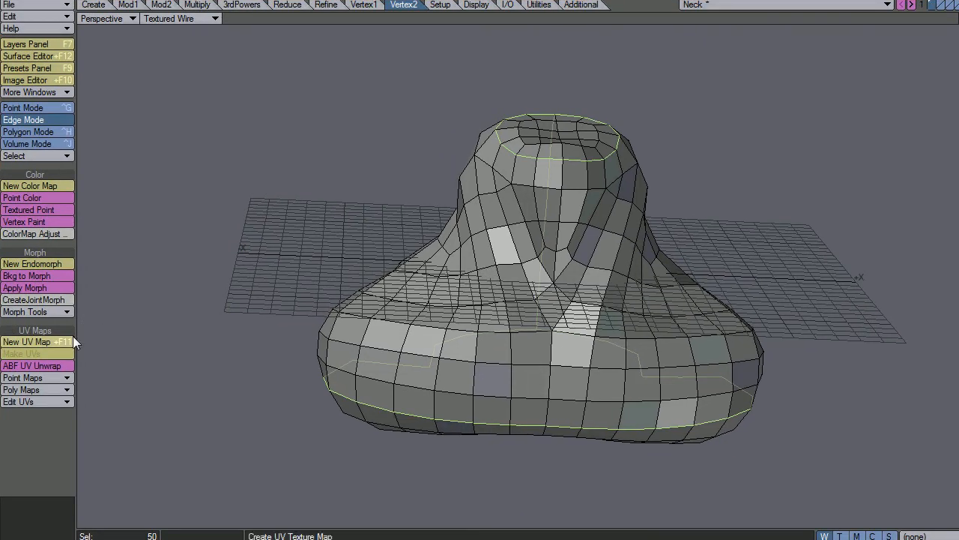
pyautogui.click(47, 367)
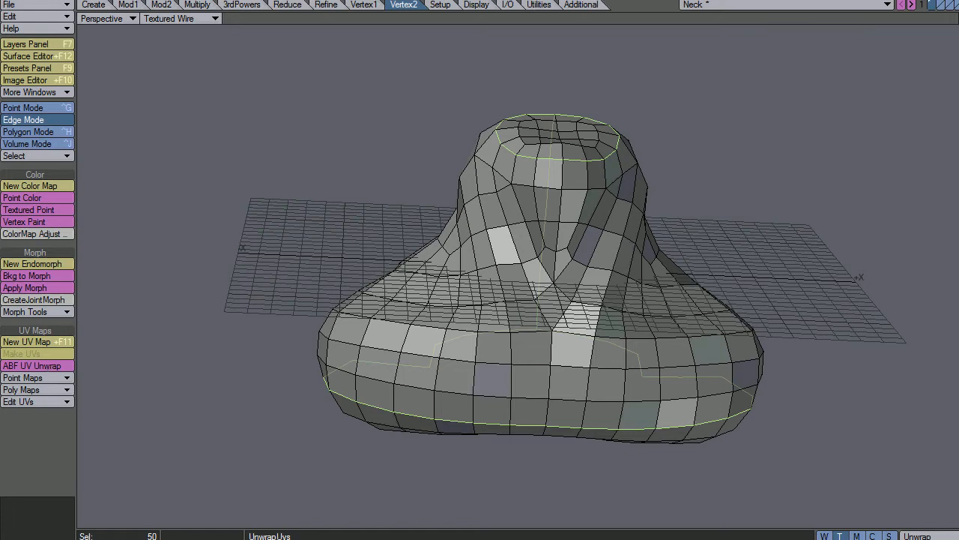
pyautogui.click(958, 18)
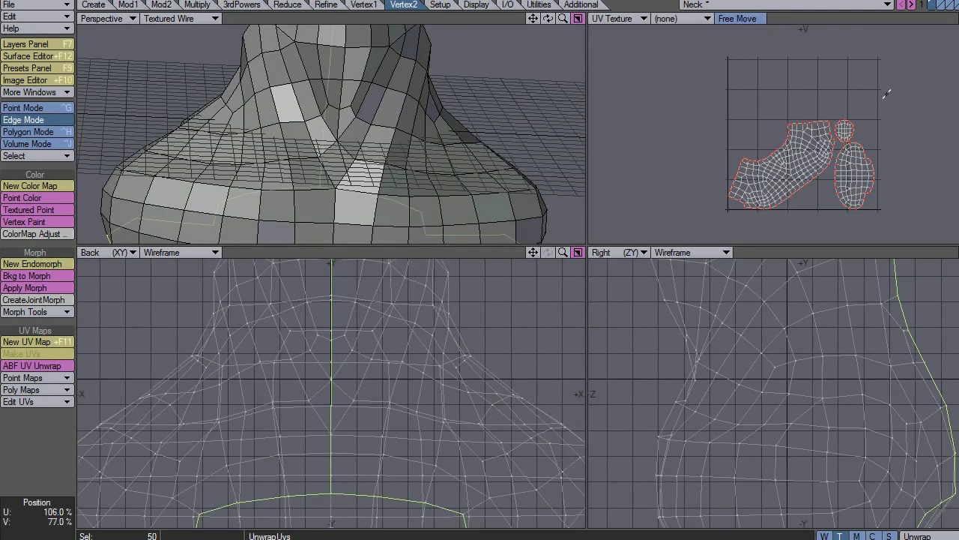
# Step: Select the large neck-and-shoulders UV island in the maximised UV view, rotate it and place it along the map's left side
pyautogui.click(28, 132)
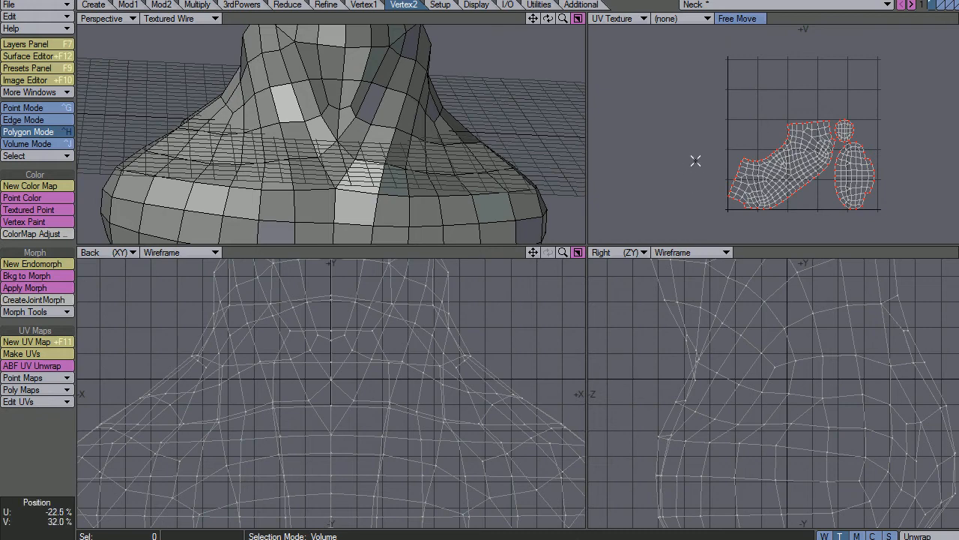
pyautogui.moveTo(695, 161)
pyautogui.mouseDown(button='right')
pyautogui.moveTo(758, 233)
pyautogui.moveTo(829, 187)
pyautogui.moveTo(835, 120)
pyautogui.moveTo(754, 100)
pyautogui.mouseUp(button='right')
pyautogui.press('KP_0')
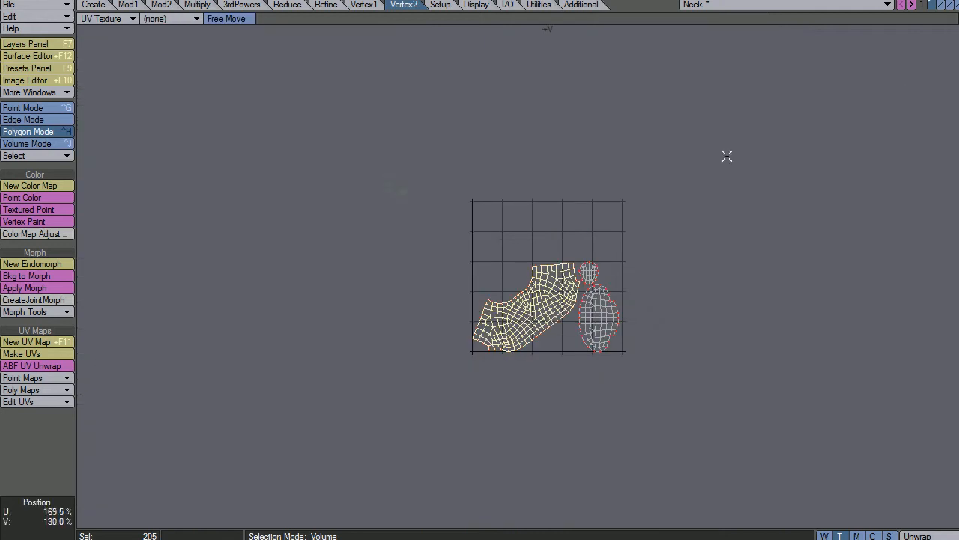
pyautogui.press('a')
pyautogui.scroll(-3, 796, 232)
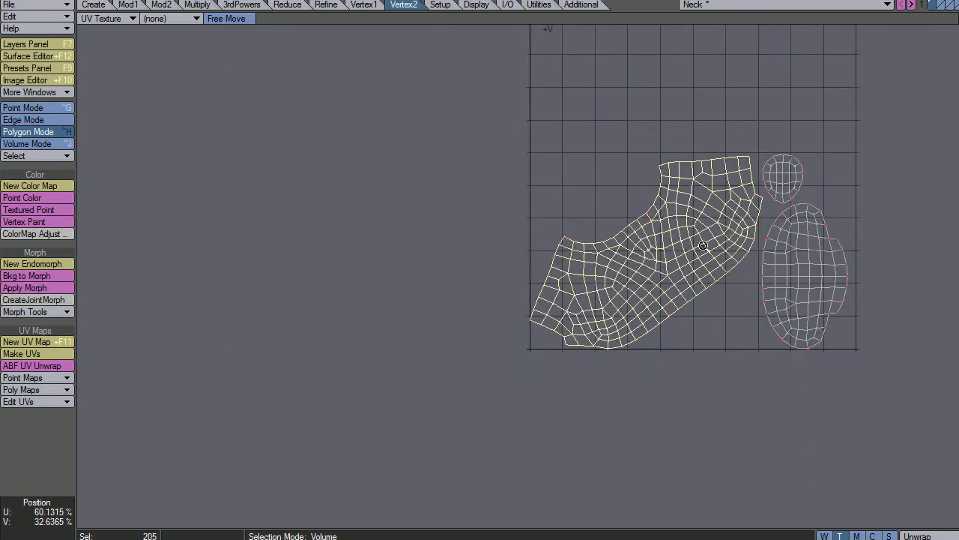
pyautogui.press('g')
pyautogui.press('t')
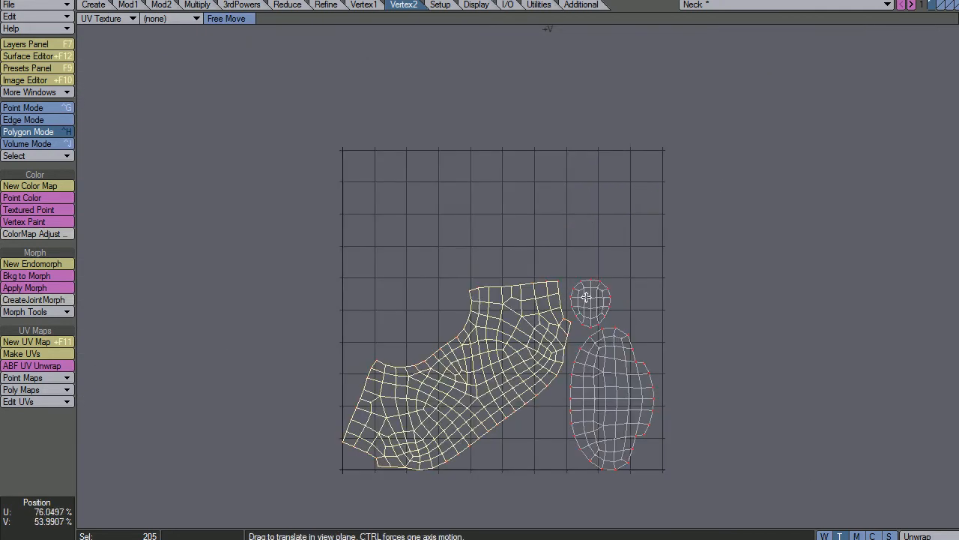
pyautogui.moveTo(553, 288); pyautogui.dragTo(524, 443, button='right')
pyautogui.moveTo(524, 442); pyautogui.dragTo(530, 213)
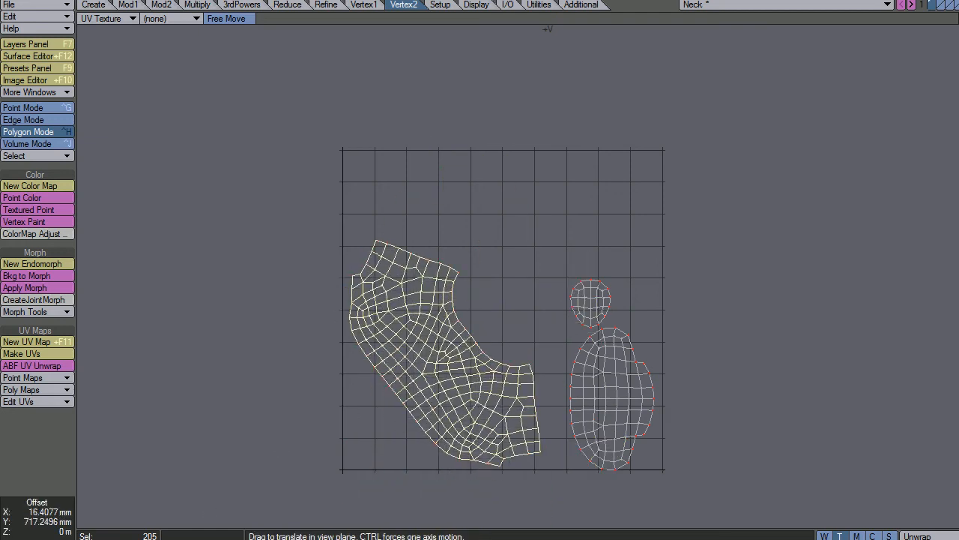
# Step: Move the small round UV island into the lower-left corner of the map, beside the large island
pyautogui.click(455, 178)
pyautogui.moveTo(524, 247); pyautogui.dragTo(523, 257, button='right')
pyautogui.moveTo(522, 257); pyautogui.dragTo(311, 383)
# Step: Move the oval base UV island above the large island's inner curve and rotate it diagonally to nest against it
pyautogui.moveTo(552, 217)
pyautogui.mouseDown(button='right')
pyautogui.moveTo(554, 413)
pyautogui.moveTo(558, 225)
pyautogui.mouseUp(button='right')
pyautogui.moveTo(612, 397)
pyautogui.mouseDown()
pyautogui.moveTo(505, 248)
pyautogui.moveTo(419, 248)
pyautogui.mouseUp()
pyautogui.press('y')
pyautogui.moveTo(469, 287)
pyautogui.mouseDown()
pyautogui.moveTo(466, 304)
pyautogui.moveTo(468, 295)
pyautogui.mouseUp()
pyautogui.press('t')
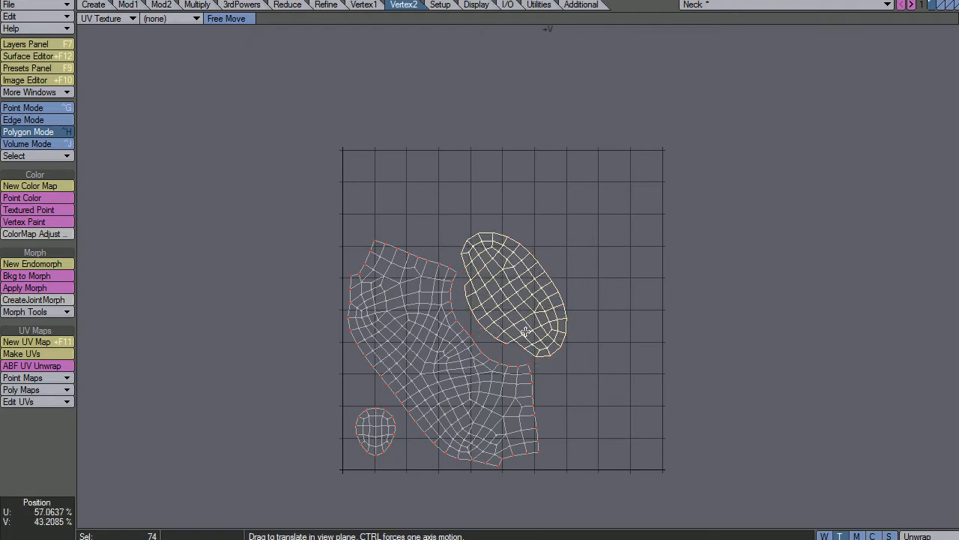
pyautogui.press('y')
pyautogui.moveTo(524, 338); pyautogui.dragTo(527, 338)
pyautogui.press('t')
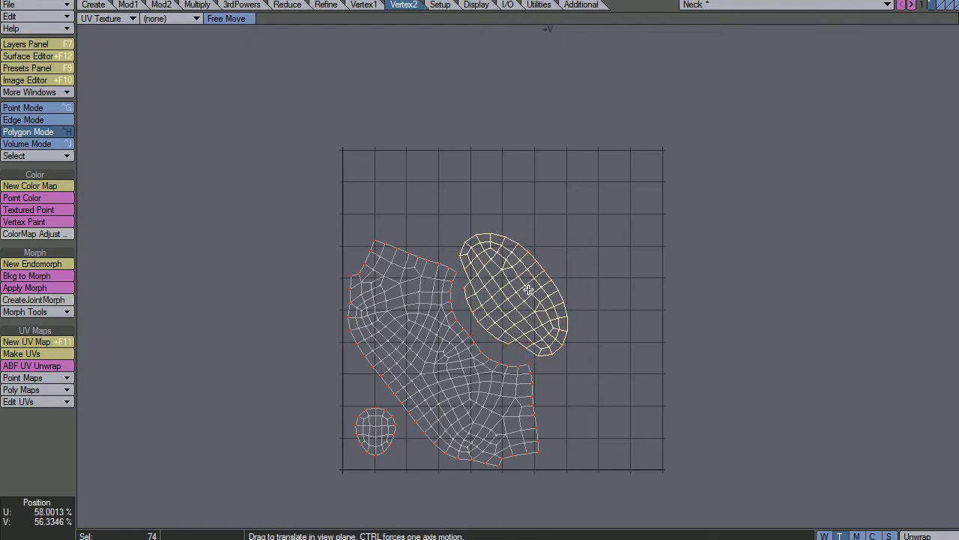
pyautogui.moveTo(526, 285); pyautogui.dragTo(528, 289)
# Step: Deselect the polygons and scale all UV islands together to 136% so they fill the UV square
pyautogui.press('space')
pyautogui.moveTo(535, 177)
pyautogui.mouseDown(button='right')
pyautogui.moveTo(466, 165)
pyautogui.moveTo(455, 172)
pyautogui.mouseUp(button='right')
pyautogui.press('t')
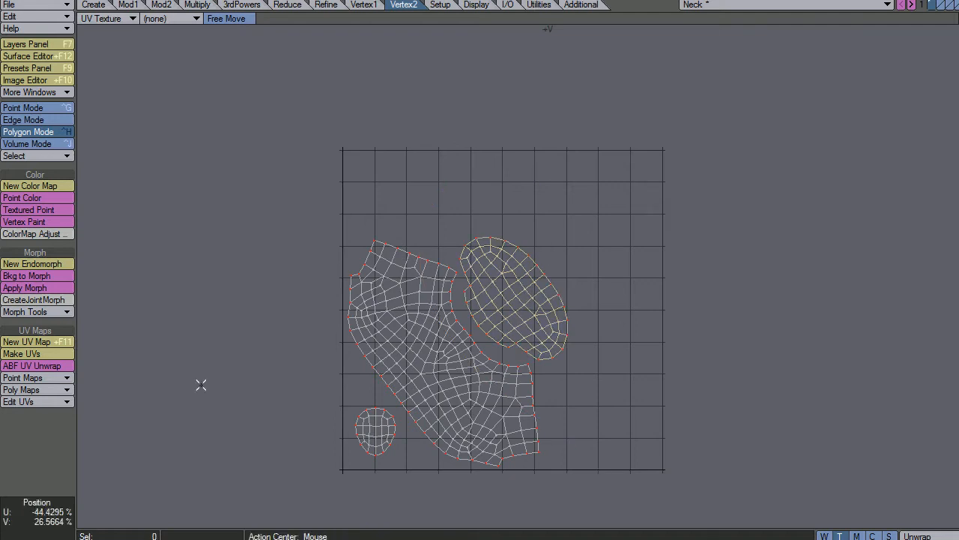
pyautogui.hotkey('shift', 'F7')
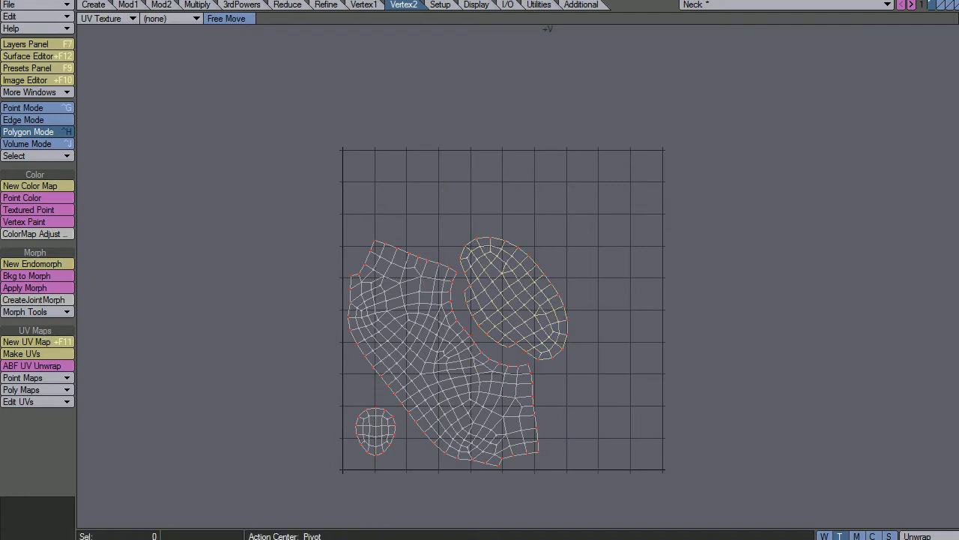
pyautogui.hotkey('shift', 'F8')
pyautogui.press('h')
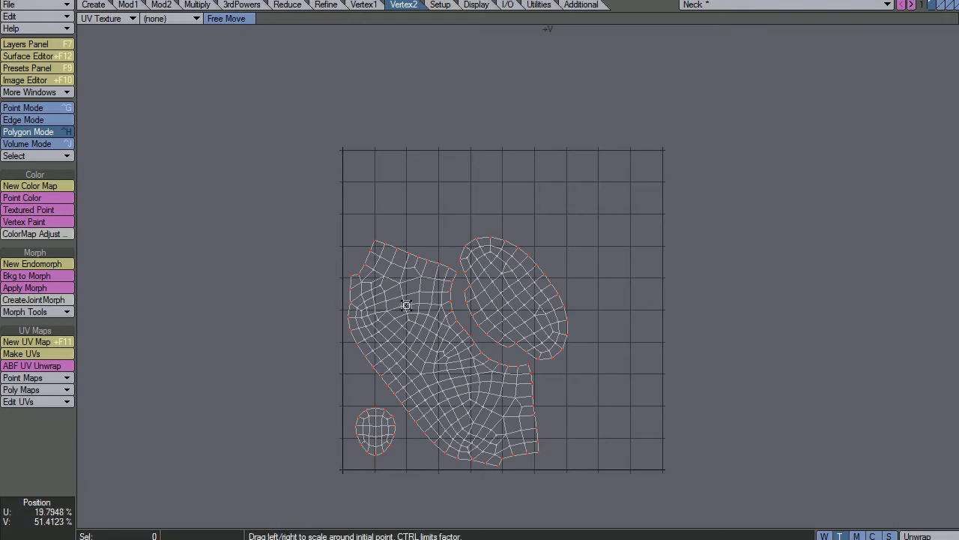
pyautogui.moveTo(402, 306); pyautogui.dragTo(480, 306)
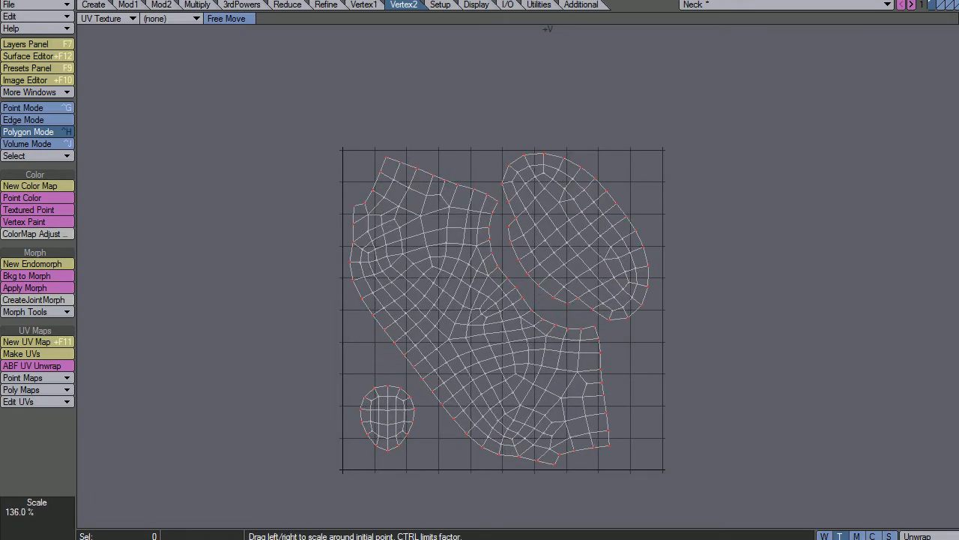
pyautogui.press('space')
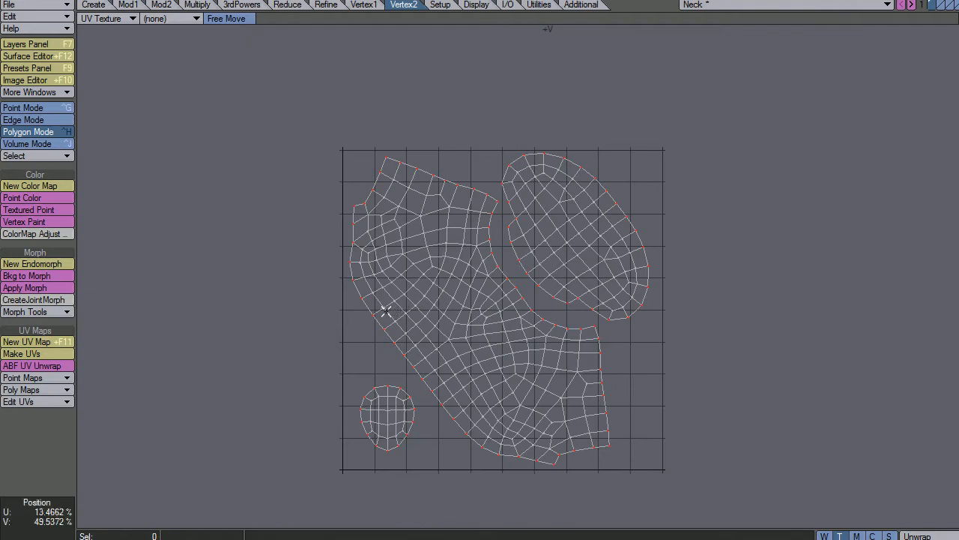
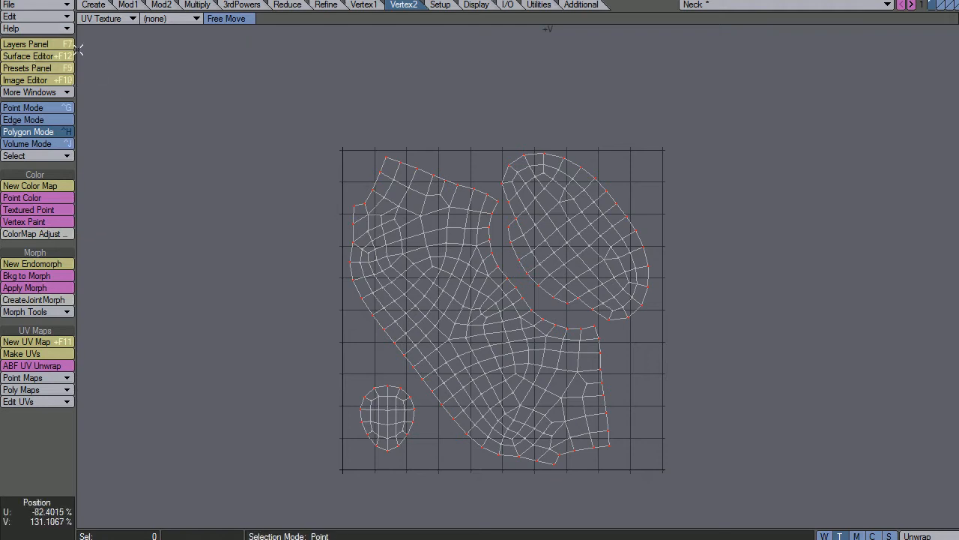
pyautogui.click(43, 6)
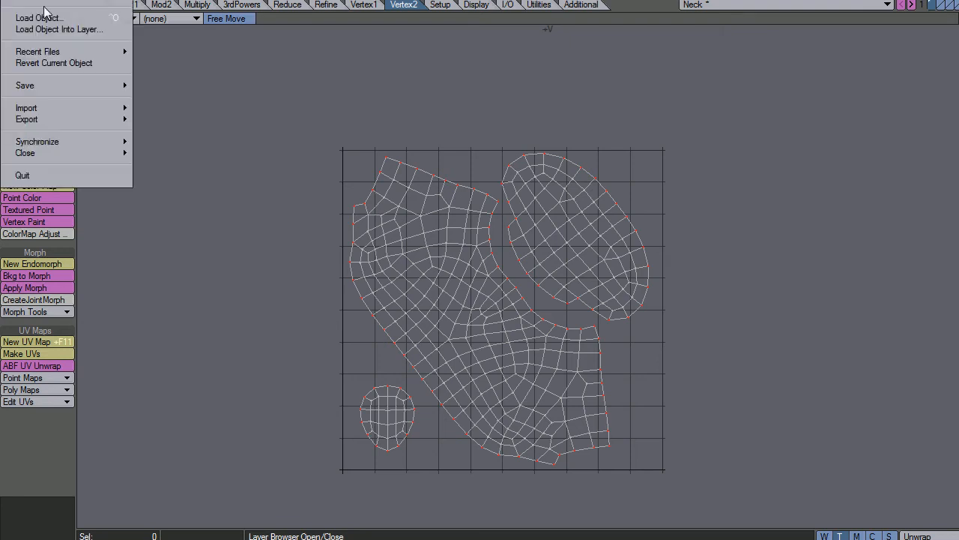
pyautogui.moveTo(47, 116)
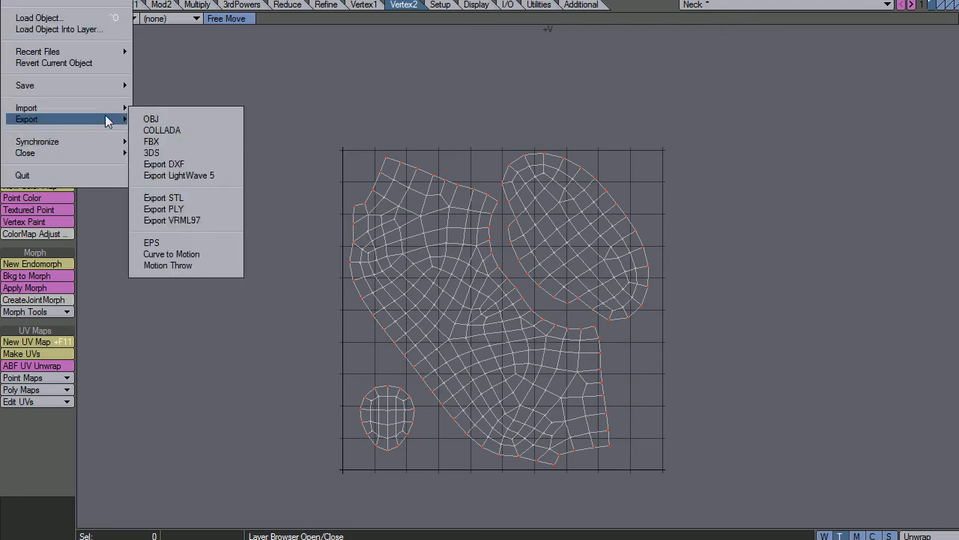
pyautogui.click(152, 119)
pyautogui.click(167, 103)
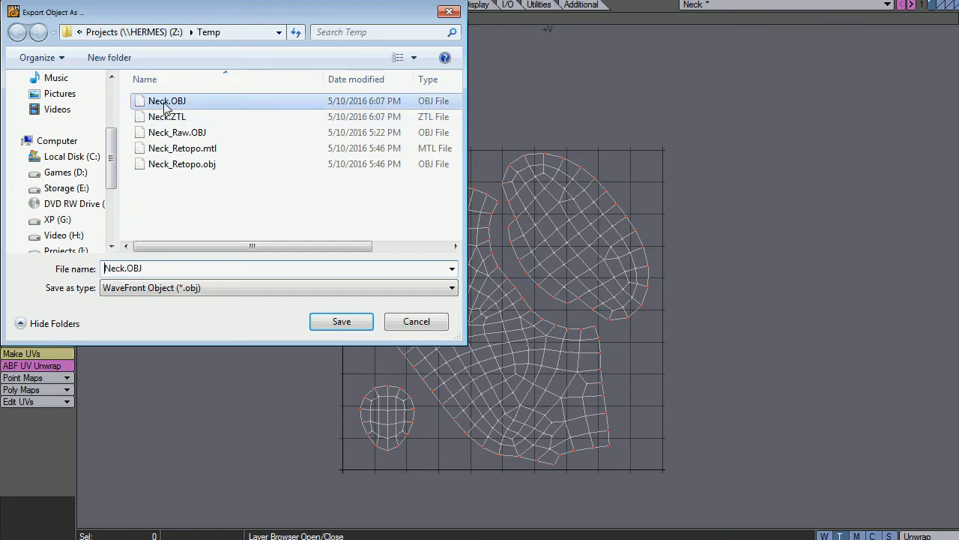
pyautogui.doubleClick(166, 105)
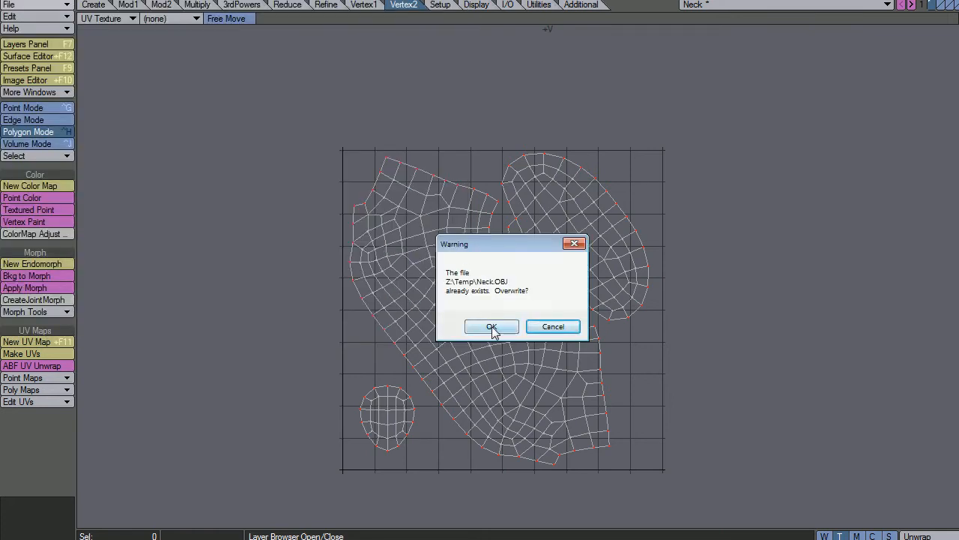
pyautogui.click(553, 327)
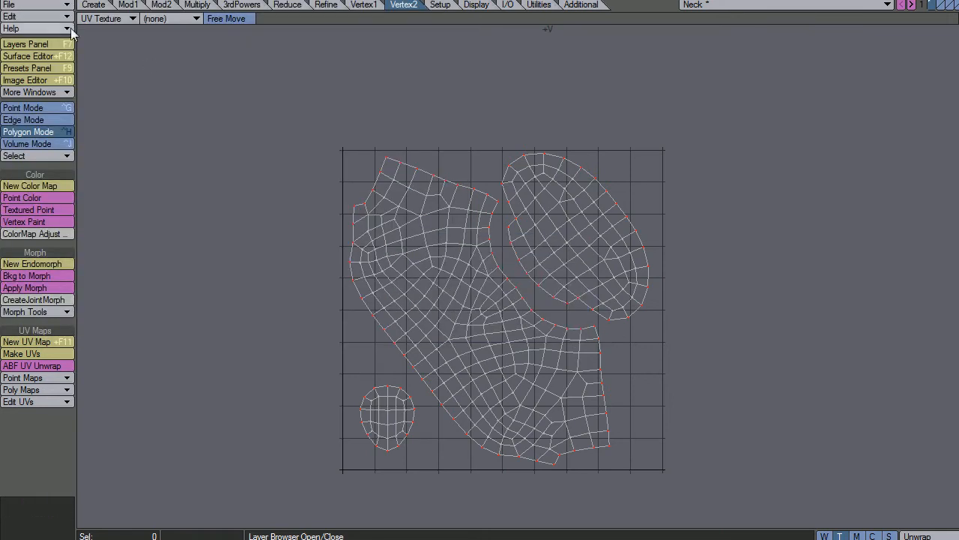
# Step: Give the Default surface's colour an image map texture layer with UV projection using the Unwrap map, and close the editors
pyautogui.click(30, 56)
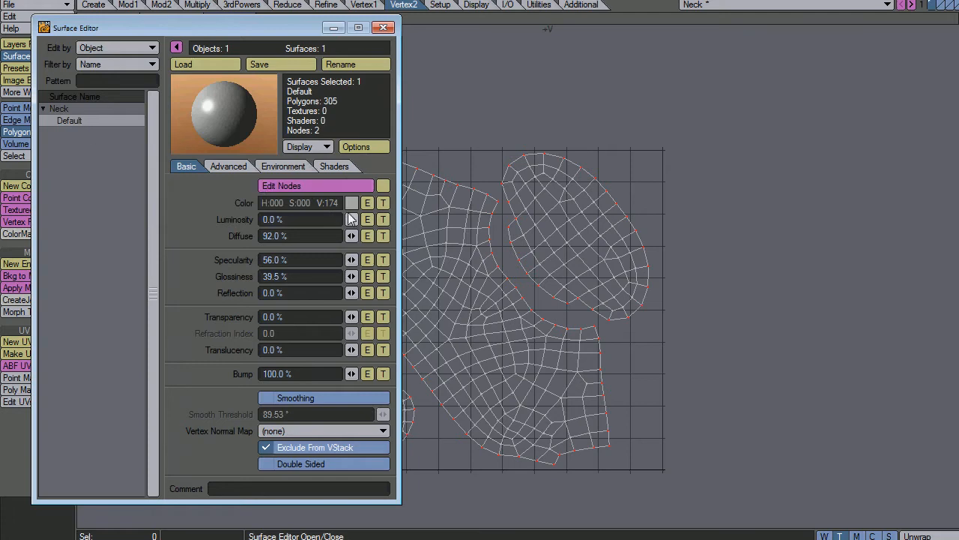
pyautogui.click(382, 203)
pyautogui.click(324, 194)
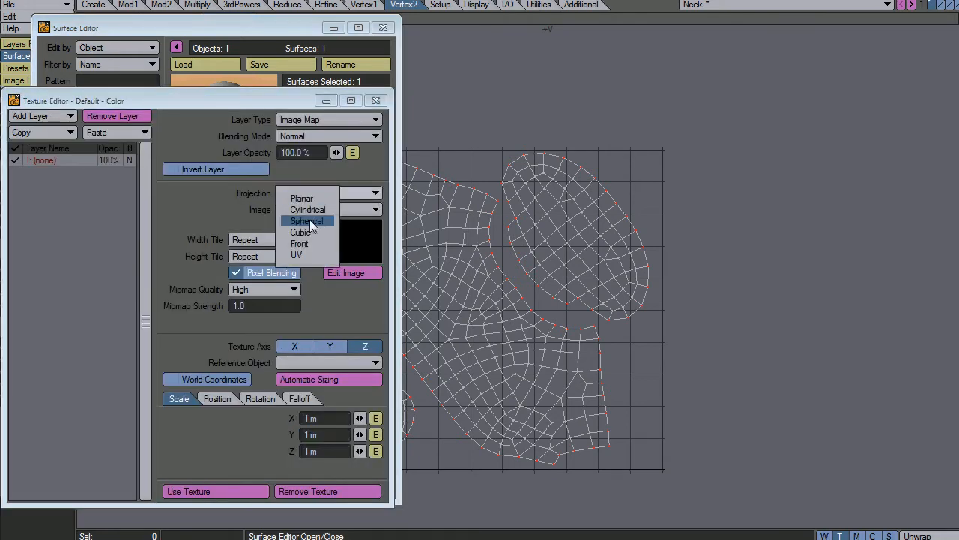
pyautogui.click(296, 254)
pyautogui.click(313, 211)
pyautogui.click(314, 219)
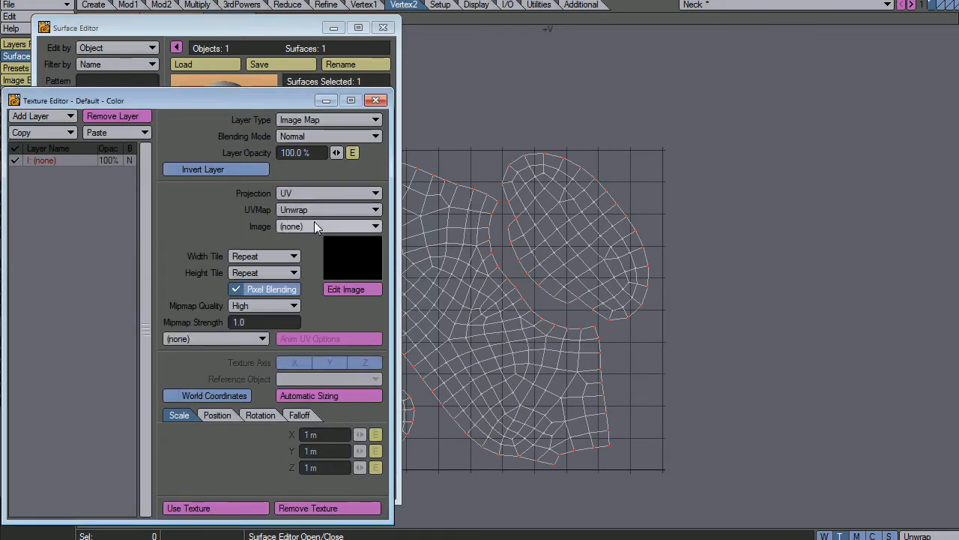
pyautogui.click(376, 100)
pyautogui.click(383, 28)
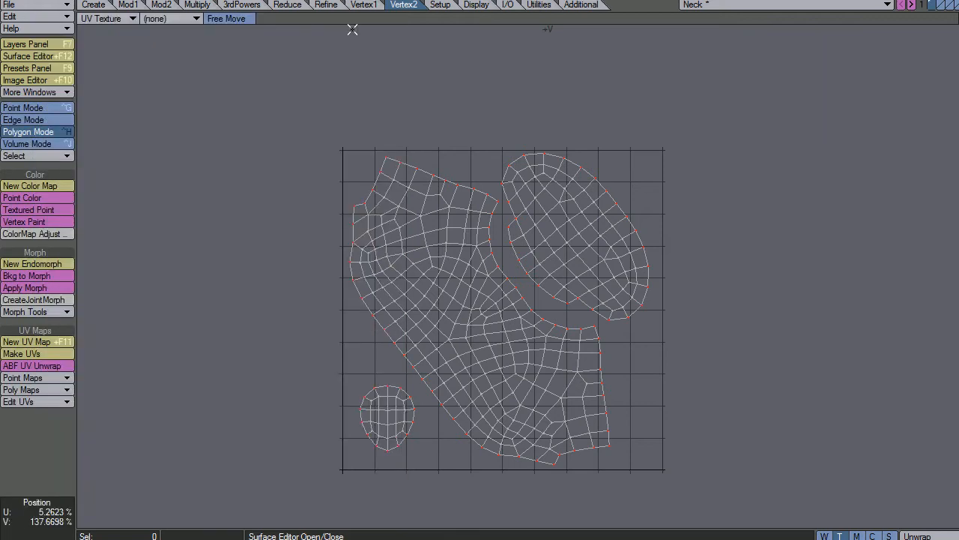
# Step: Export the unwrapped mesh in OBJ format to the Temp folder, overwriting Neck.OBJ
pyautogui.click(34, 4)
pyautogui.moveTo(55, 135)
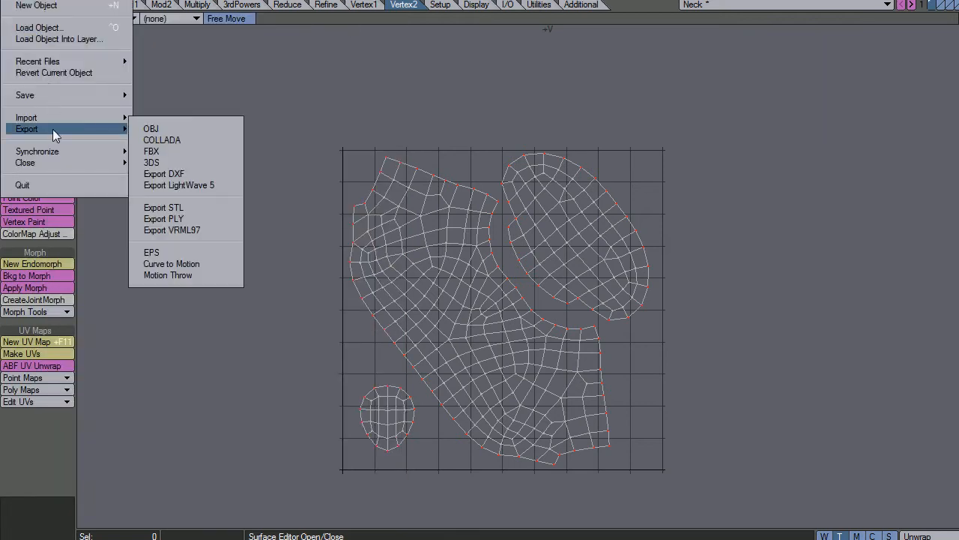
pyautogui.click(151, 129)
pyautogui.click(177, 101)
pyautogui.press('Return')
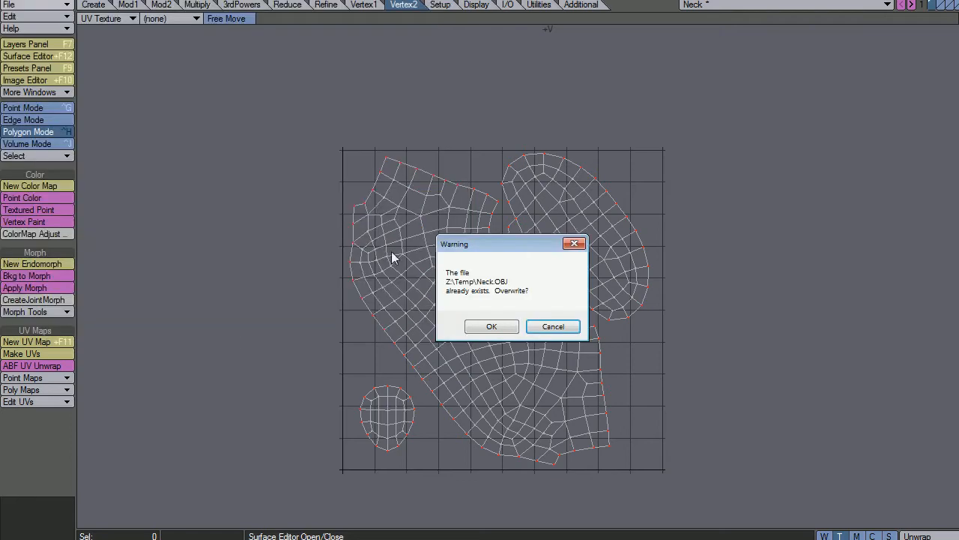
pyautogui.click(507, 326)
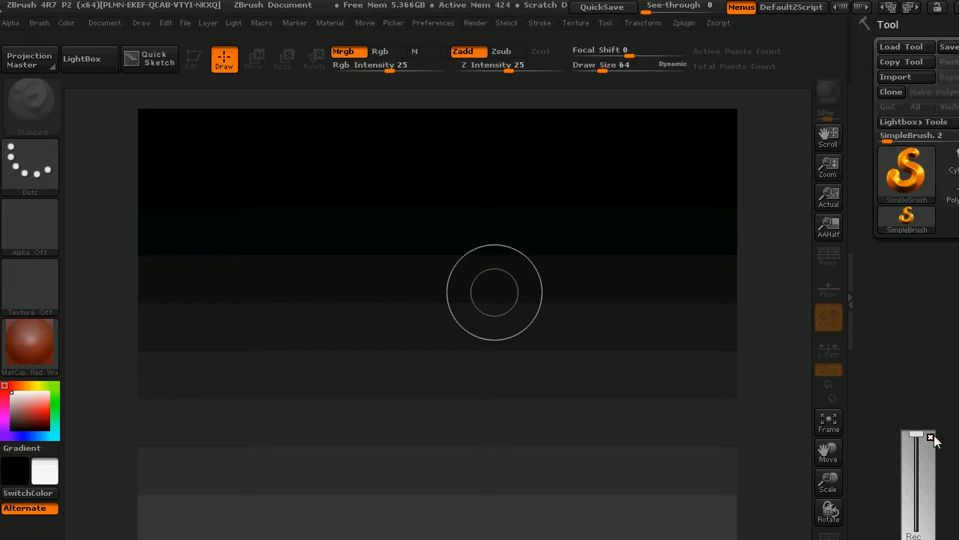
# Step: Switch to ZBrush and import the unwrapped Neck mesh as a tool
pyautogui.click(599, 23)
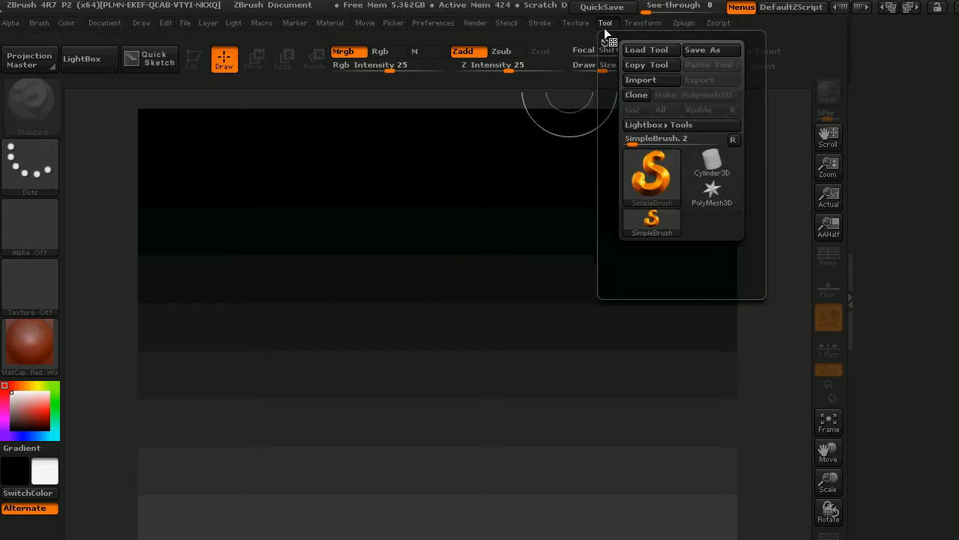
pyautogui.click(659, 83)
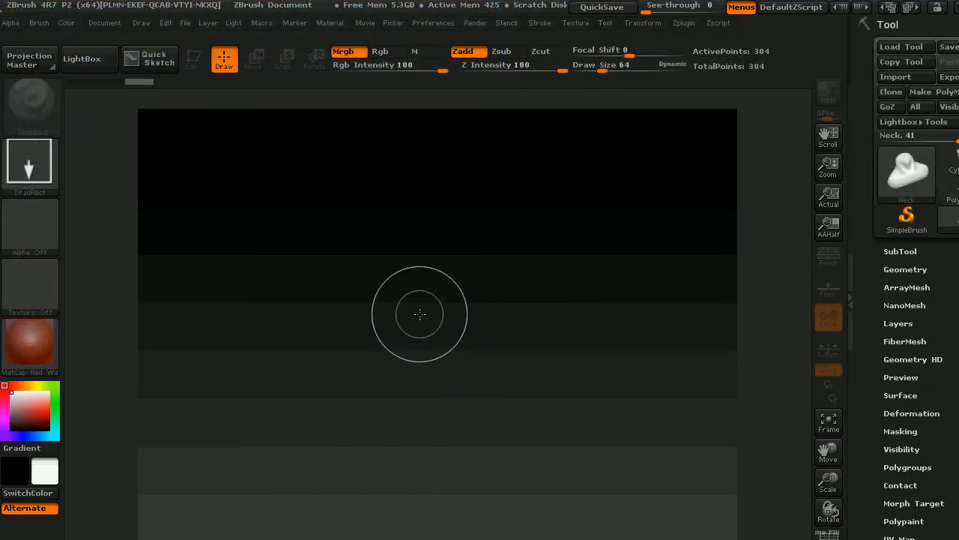
# Step: Place the imported Neck mesh on the canvas, enter Edit mode and turn it to a front view
pyautogui.moveTo(420, 314); pyautogui.dragTo(523, 427)
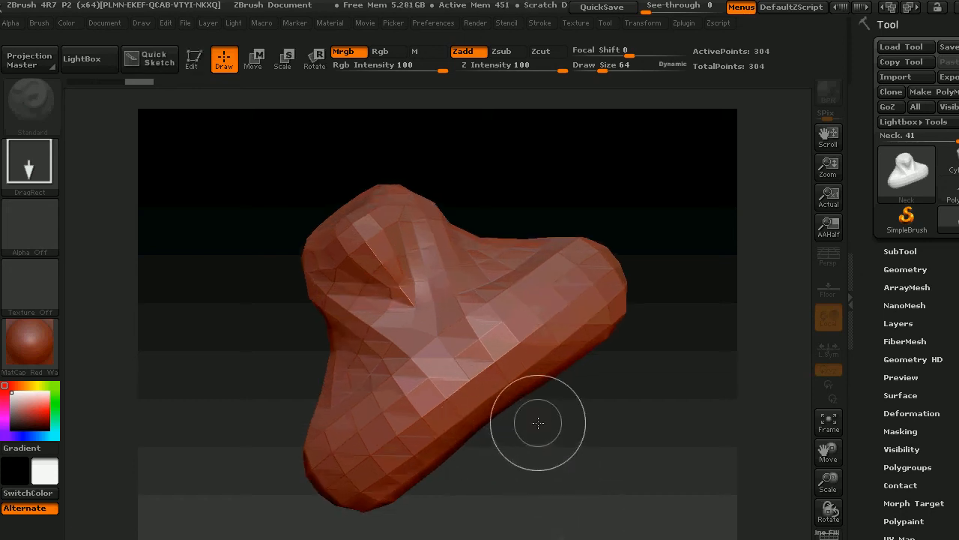
pyautogui.click(194, 58)
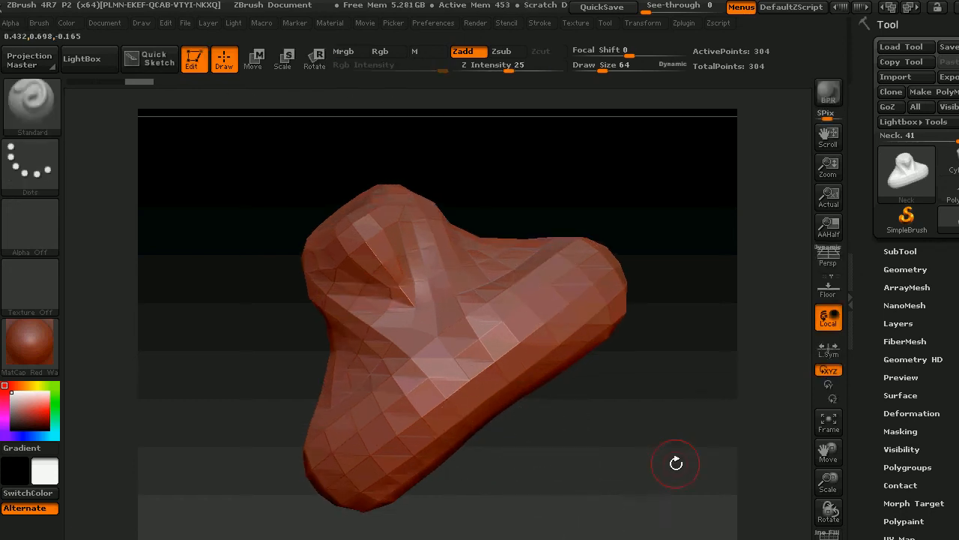
pyautogui.moveTo(675, 463); pyautogui.dragTo(649, 344)
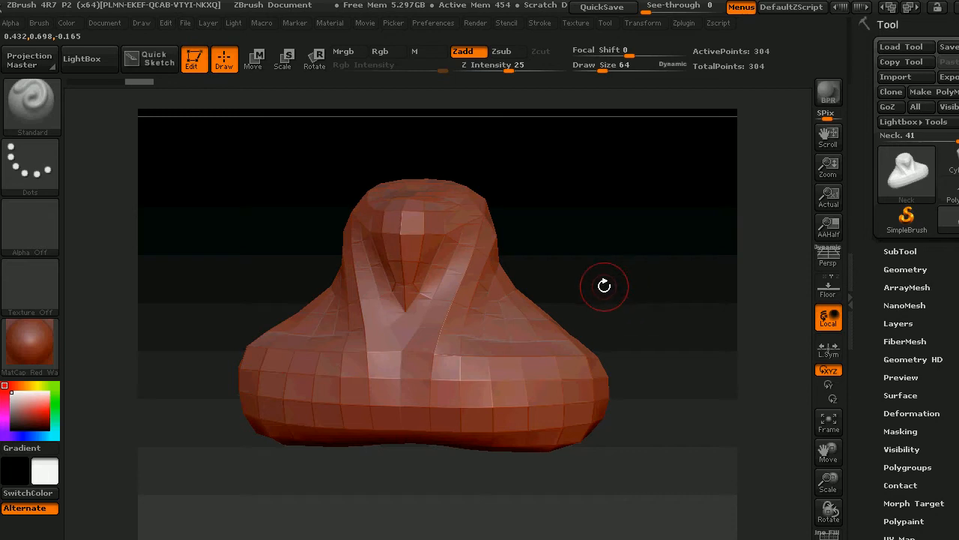
pyautogui.moveTo(606, 281)
pyautogui.mouseDown()
pyautogui.moveTo(652, 280)
pyautogui.moveTo(595, 280)
pyautogui.moveTo(607, 284)
pyautogui.mouseUp()
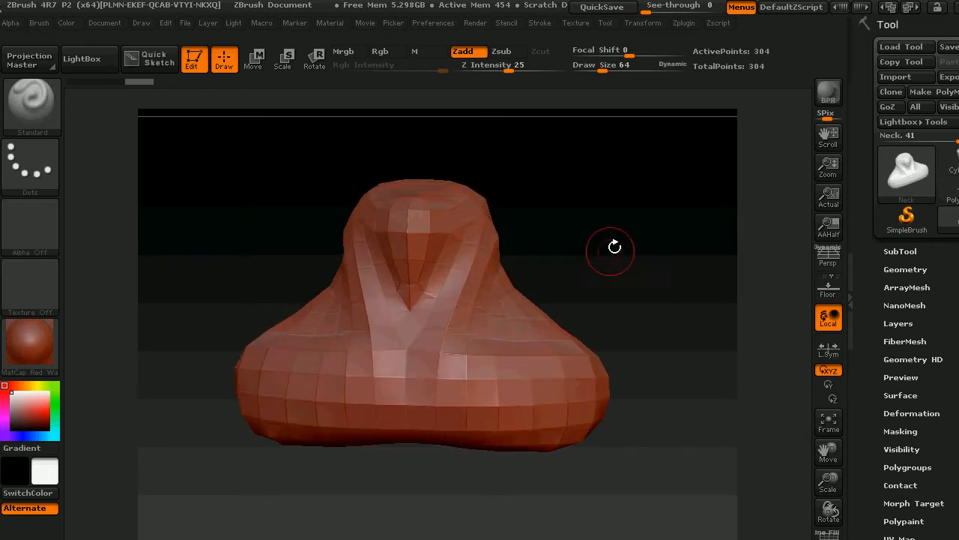
# Step: Copy the UVs of the unwrapped Neck mesh with UV Master
pyautogui.click(684, 23)
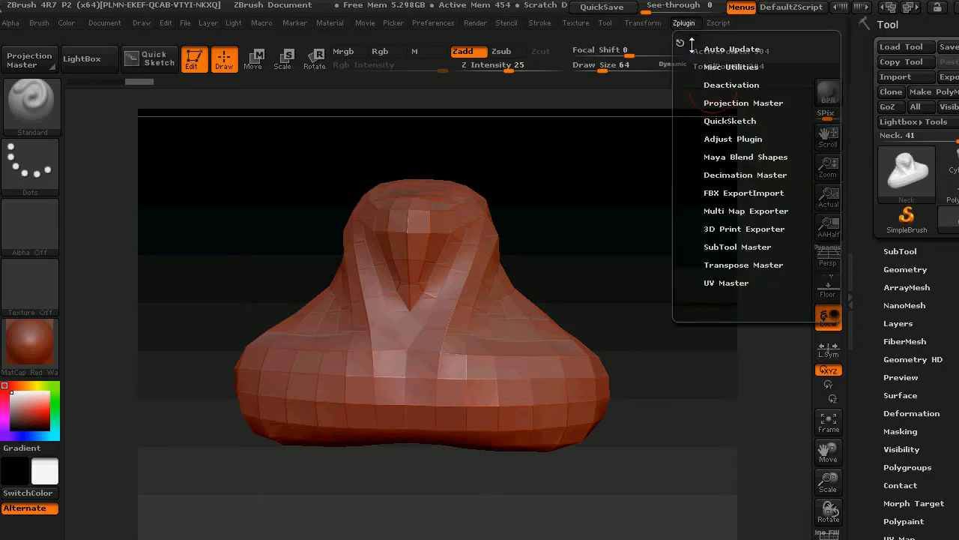
pyautogui.click(726, 283)
pyautogui.moveTo(679, 193); pyautogui.dragTo(694, 289)
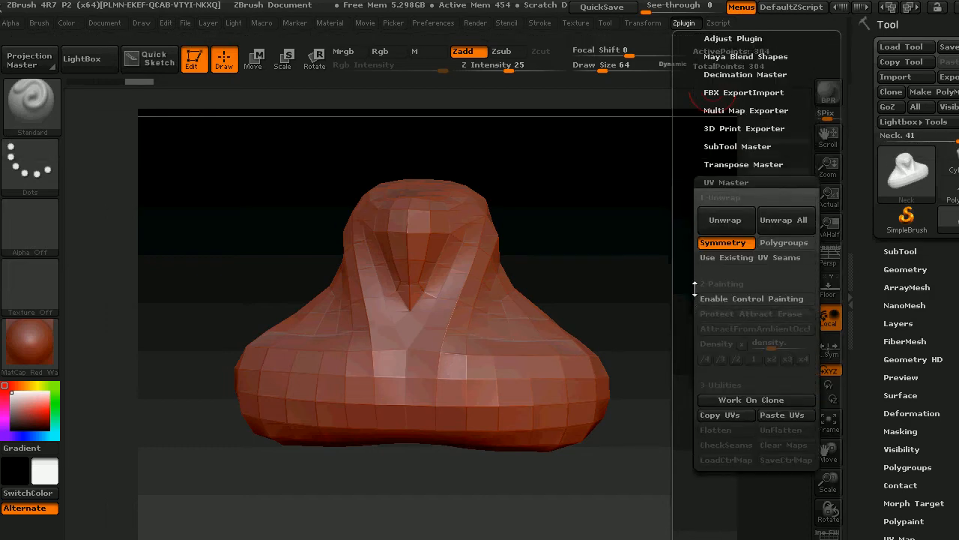
pyautogui.click(741, 417)
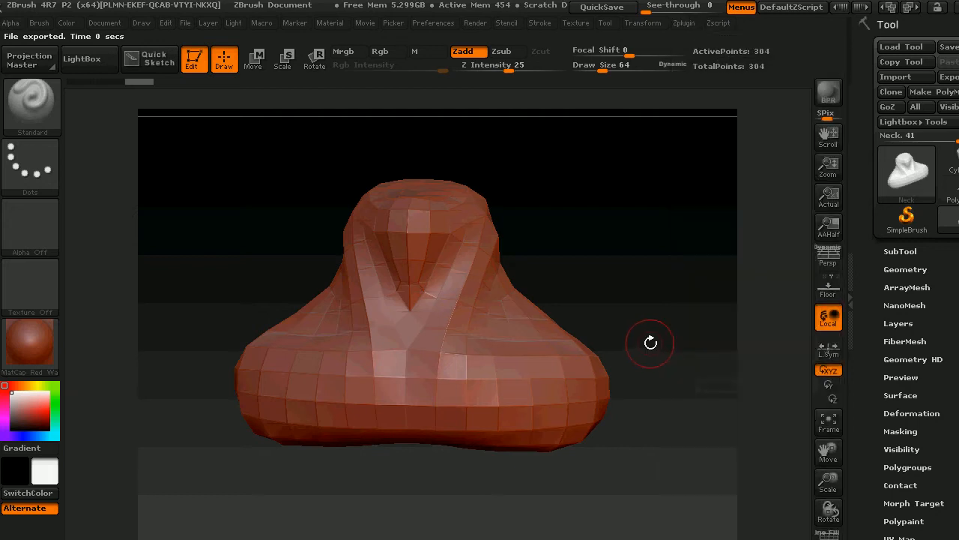
# Step: Load the saved multi-subdivision Neck tool from disk
pyautogui.click(604, 23)
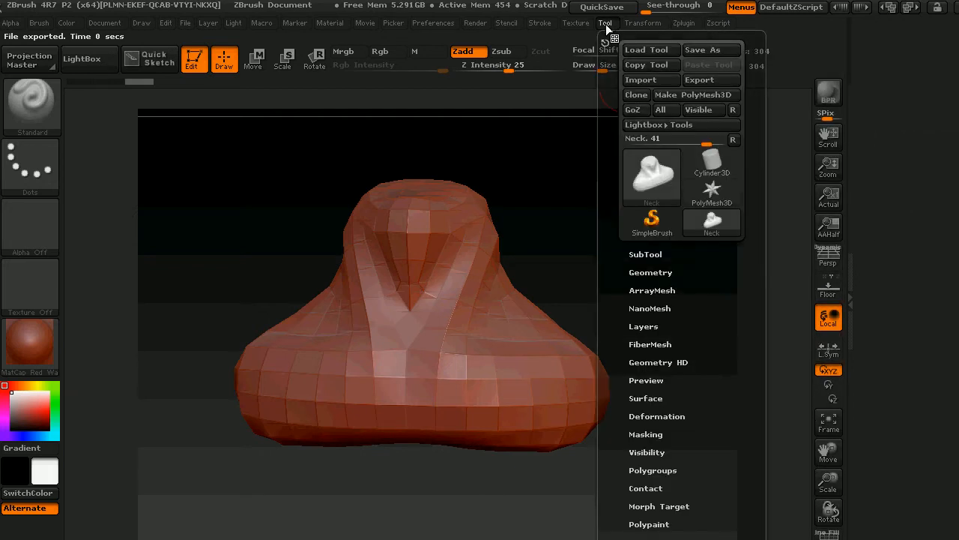
pyautogui.click(661, 50)
pyautogui.doubleClick(180, 105)
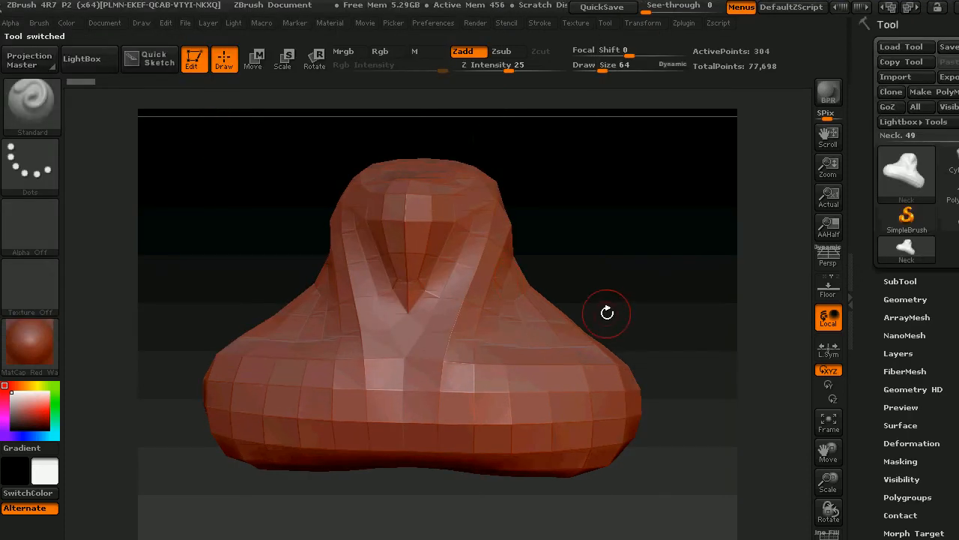
# Step: Check the loaded Neck at subdivision level 5, then set it to level 1
pyautogui.click(905, 299)
pyautogui.moveTo(886, 290); pyautogui.dragTo(929, 294)
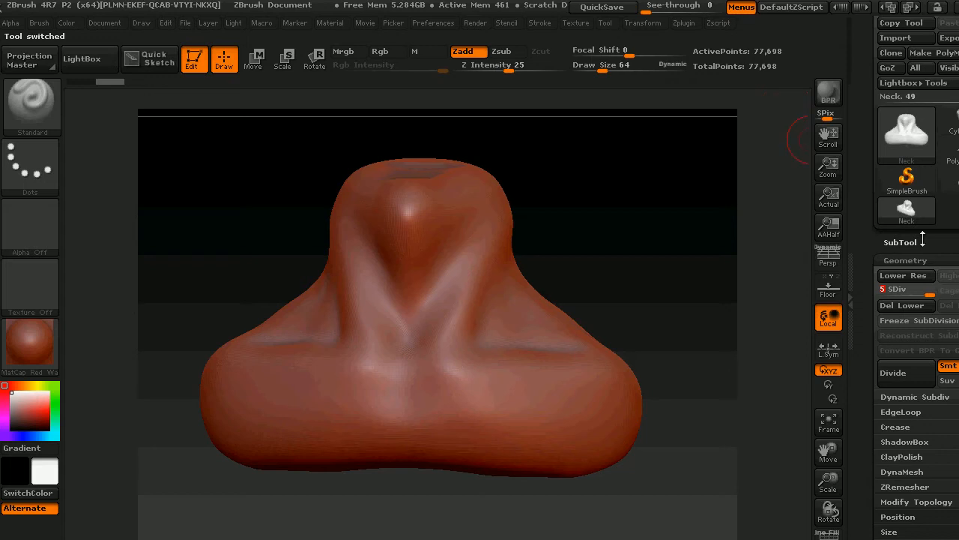
pyautogui.moveTo(932, 295); pyautogui.dragTo(878, 294)
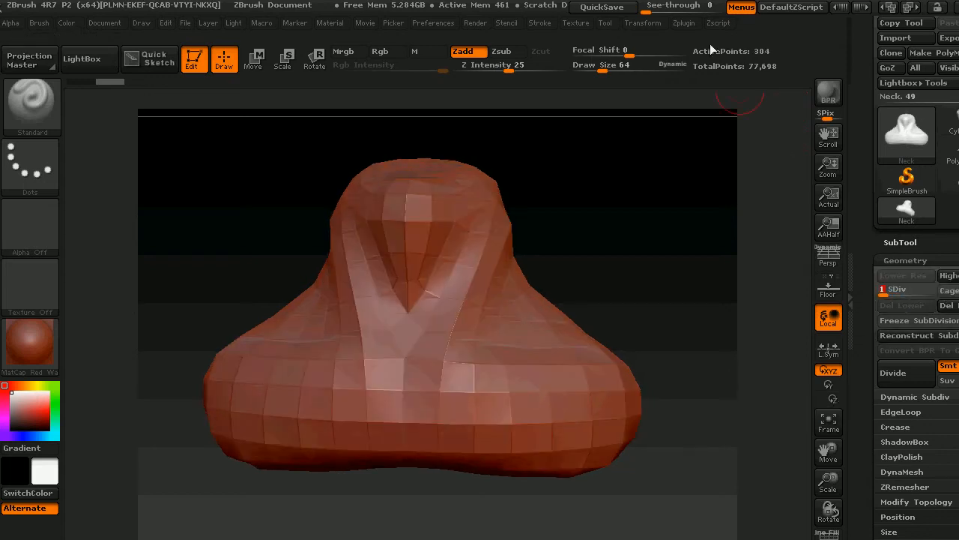
# Step: Paste the copied UVs onto the loaded Neck mesh with UV Master
pyautogui.click(718, 23)
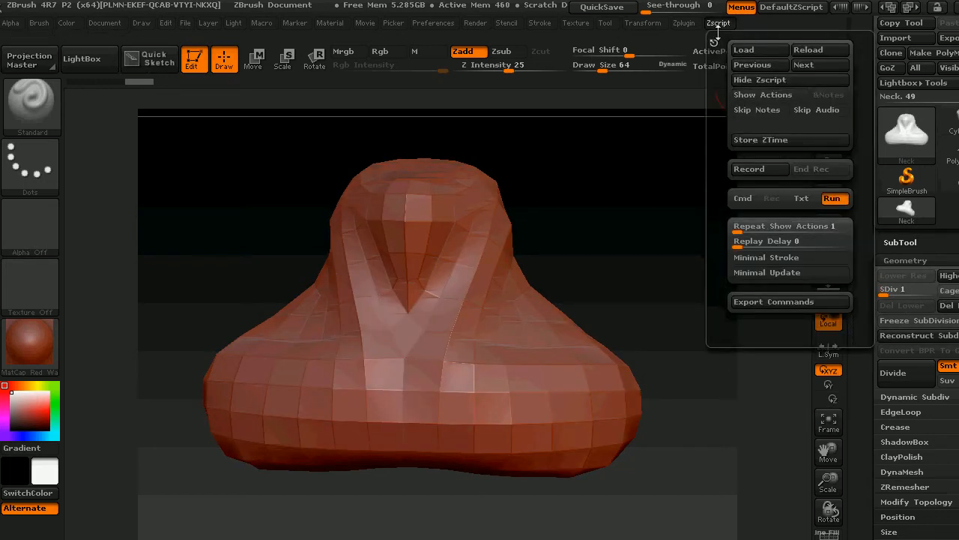
pyautogui.click(683, 22)
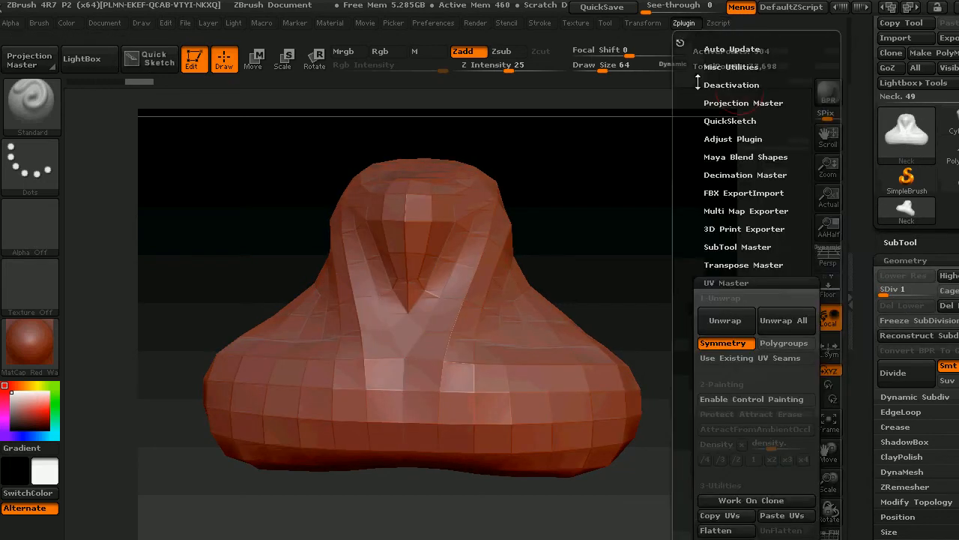
pyautogui.click(781, 516)
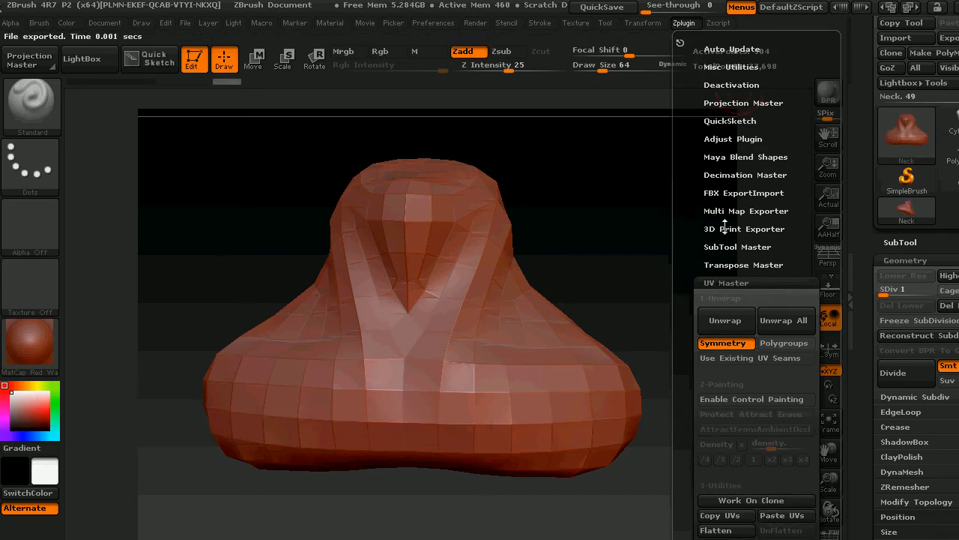
pyautogui.click(686, 26)
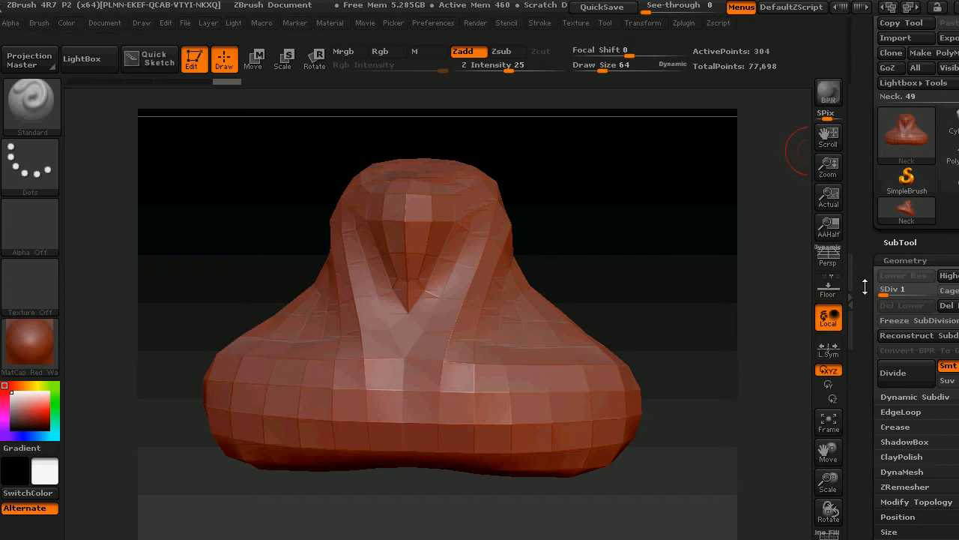
# Step: Set the Neck's UV map size to 1024
pyautogui.scroll(-5, 907, 255)
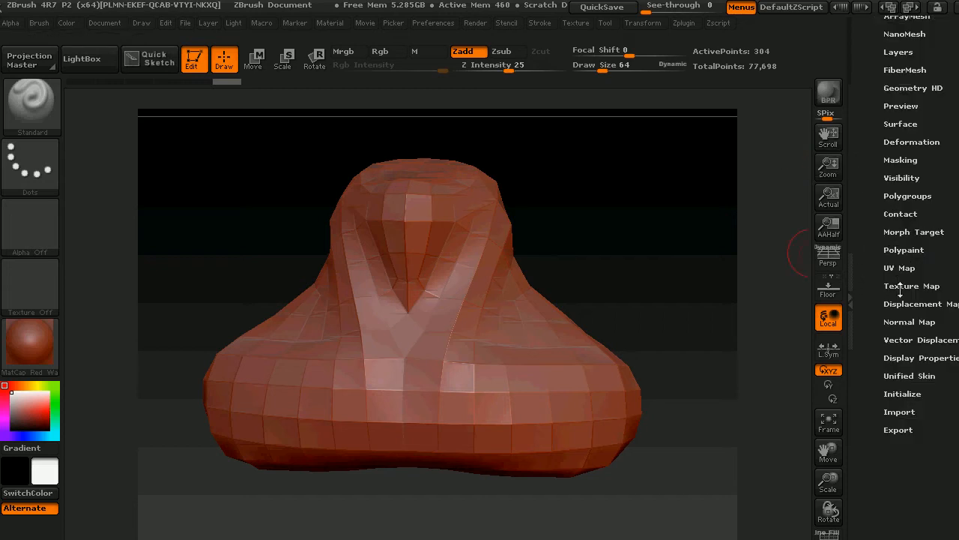
pyautogui.click(899, 267)
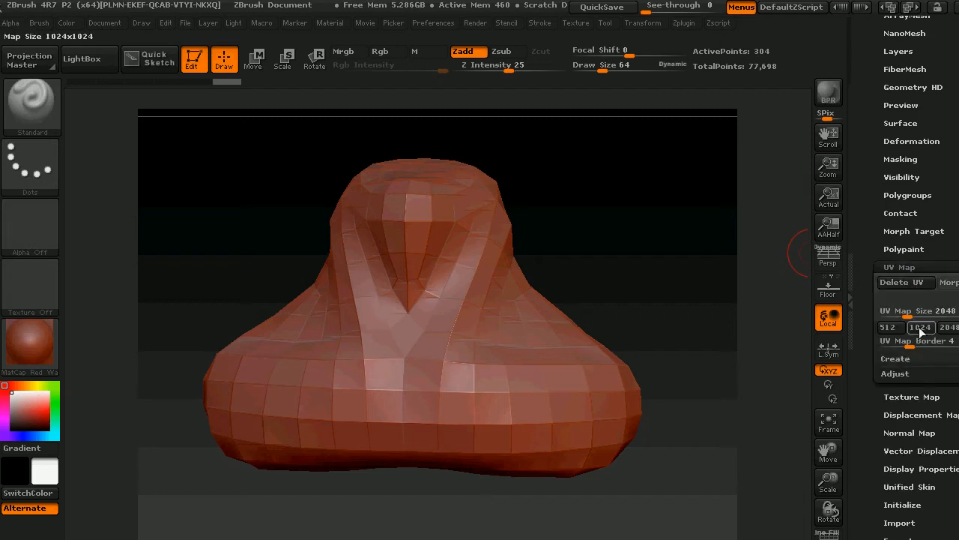
pyautogui.click(921, 327)
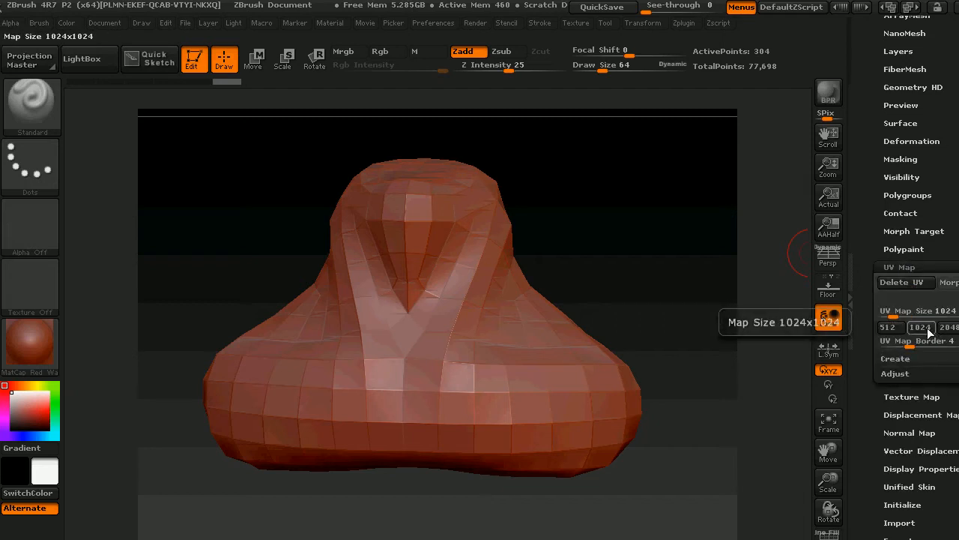
pyautogui.click(902, 268)
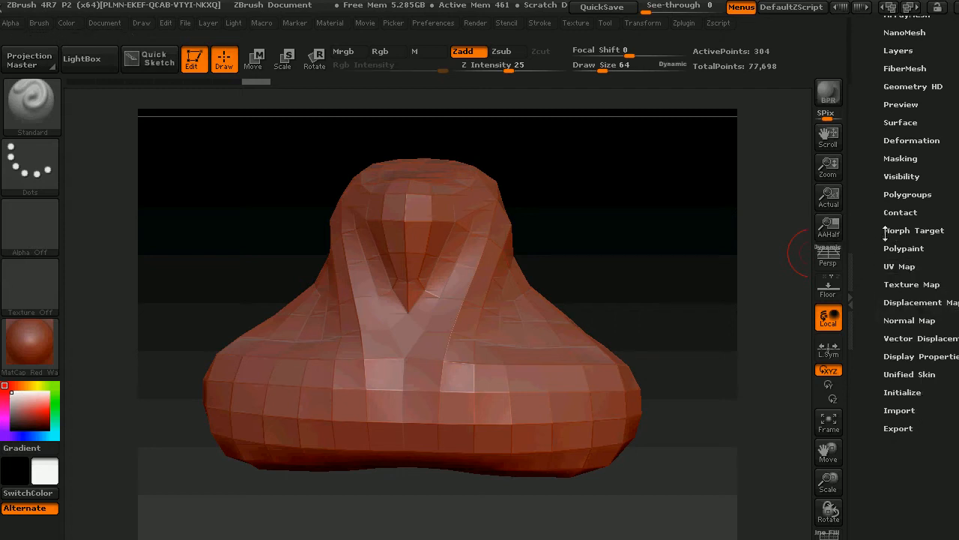
# Step: Create a displacement map for the Neck with the Adaptive option enabled
pyautogui.click(915, 301)
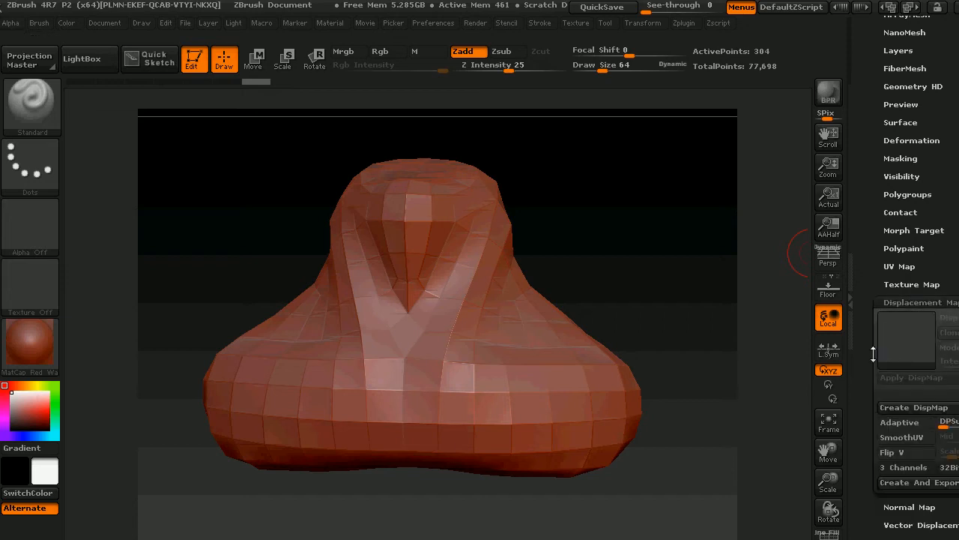
pyautogui.moveTo(861, 362); pyautogui.dragTo(861, 208)
pyautogui.click(902, 267)
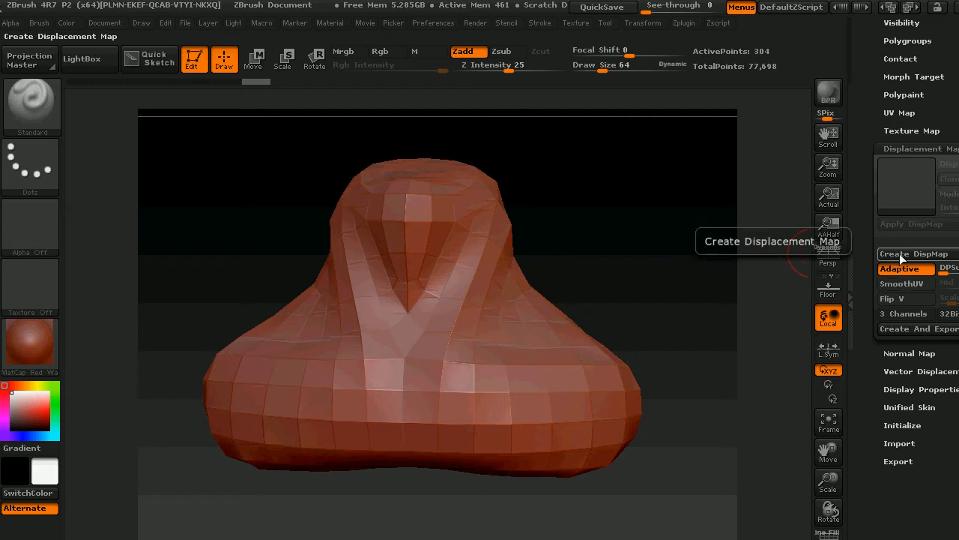
pyautogui.click(902, 257)
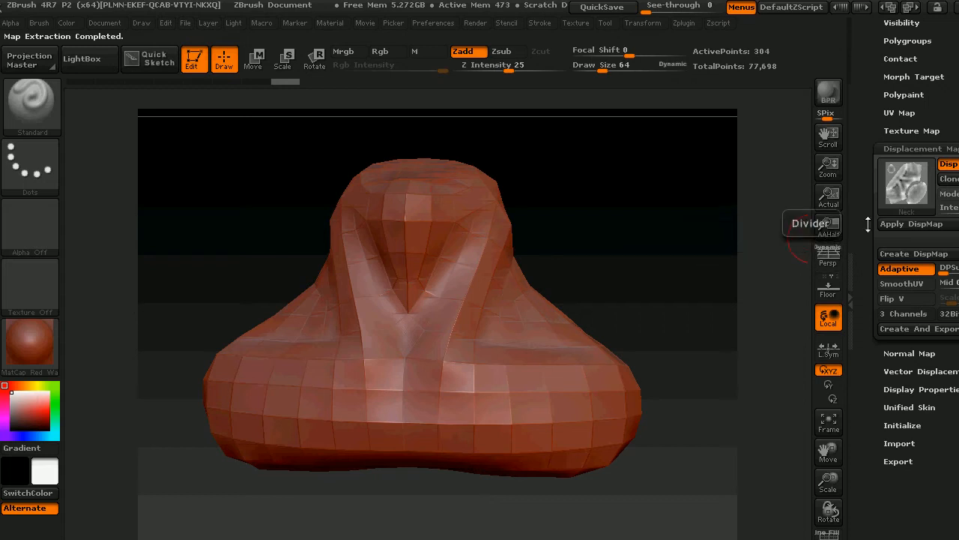
# Step: Clone the displacement map to the alphas and flip that alpha vertically
pyautogui.moveTo(906, 183)
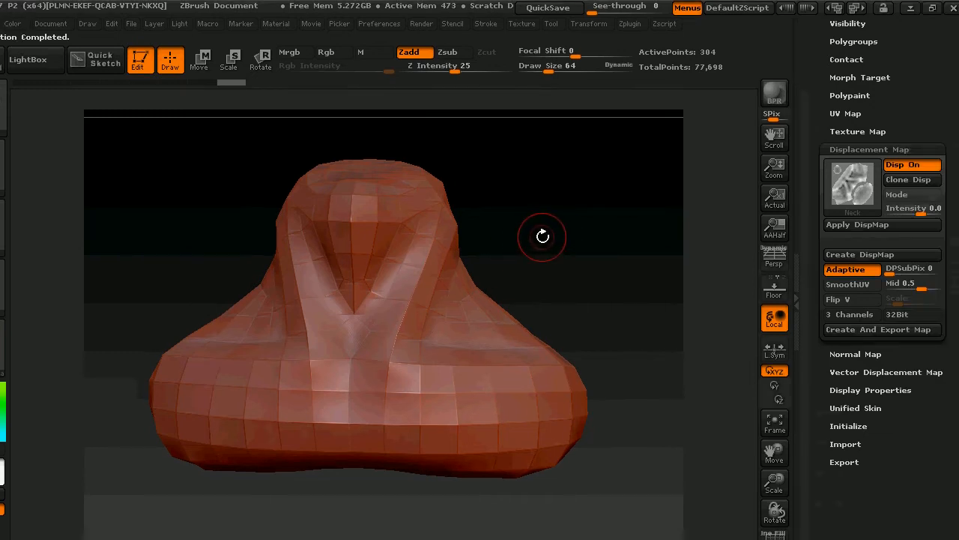
pyautogui.moveTo(843, 178)
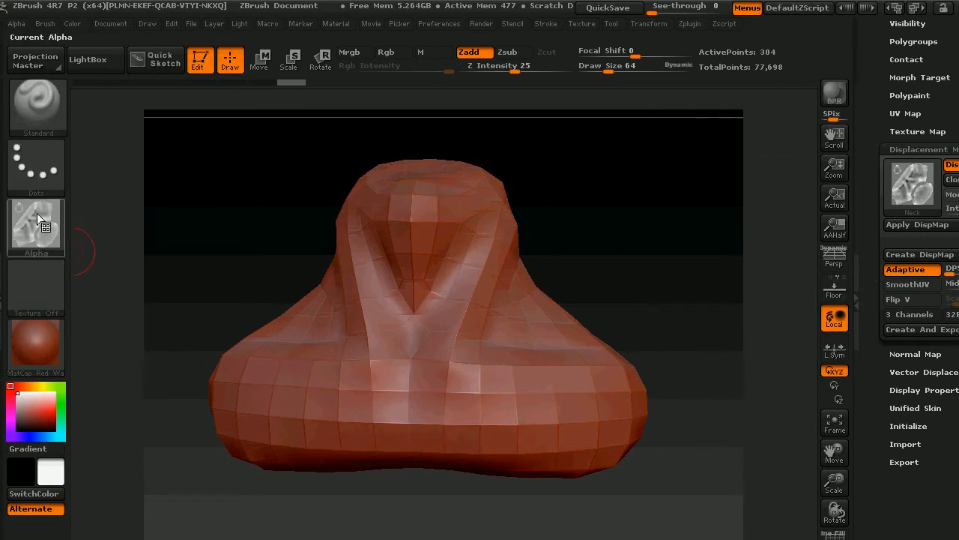
pyautogui.click(18, 24)
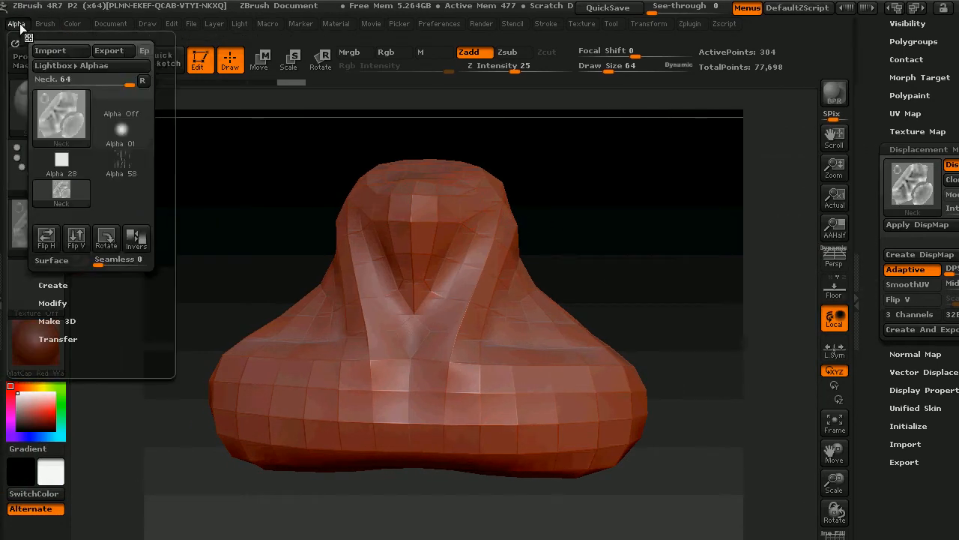
pyautogui.click(77, 238)
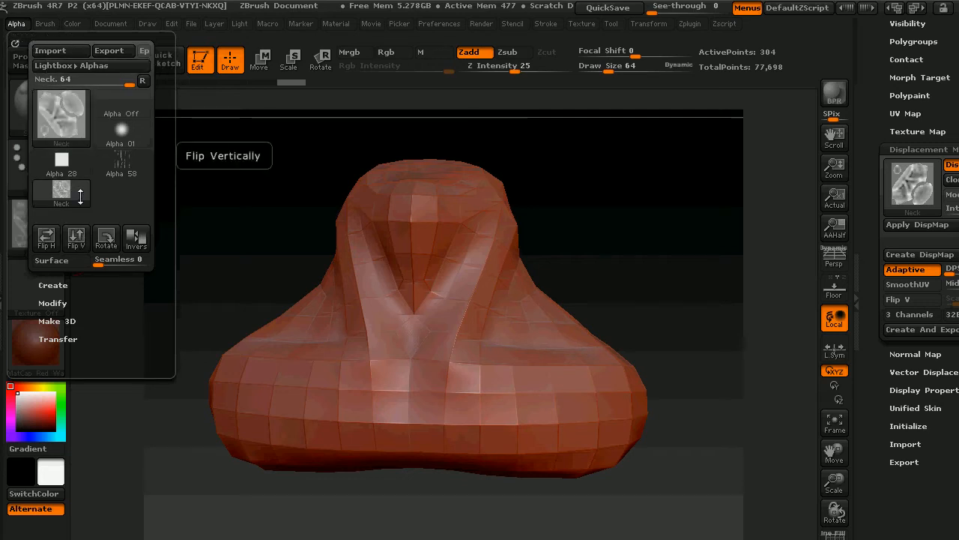
# Step: Export the flipped alpha as a TIFF named Neck_Default_Disp___.TIF in the Temp folder
pyautogui.click(112, 52)
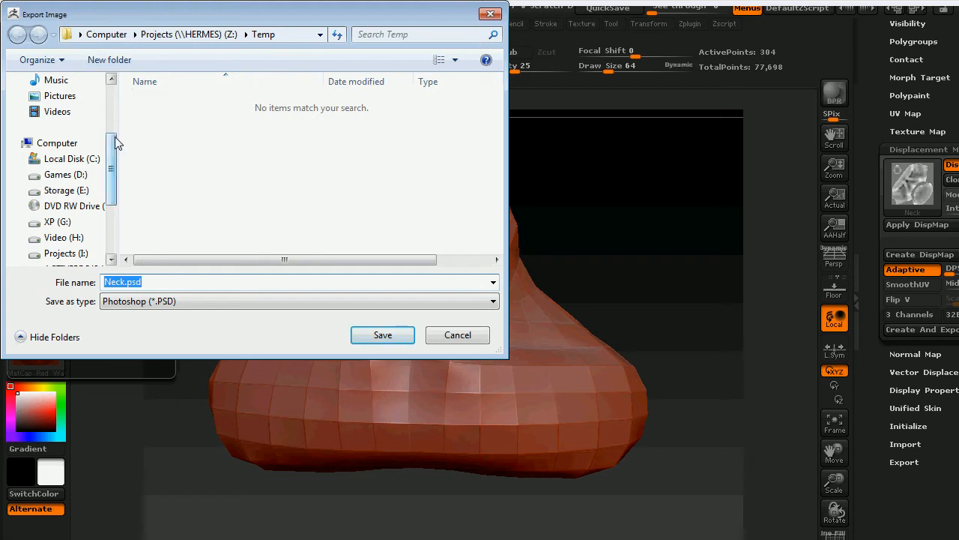
pyautogui.click(251, 308)
pyautogui.click(208, 339)
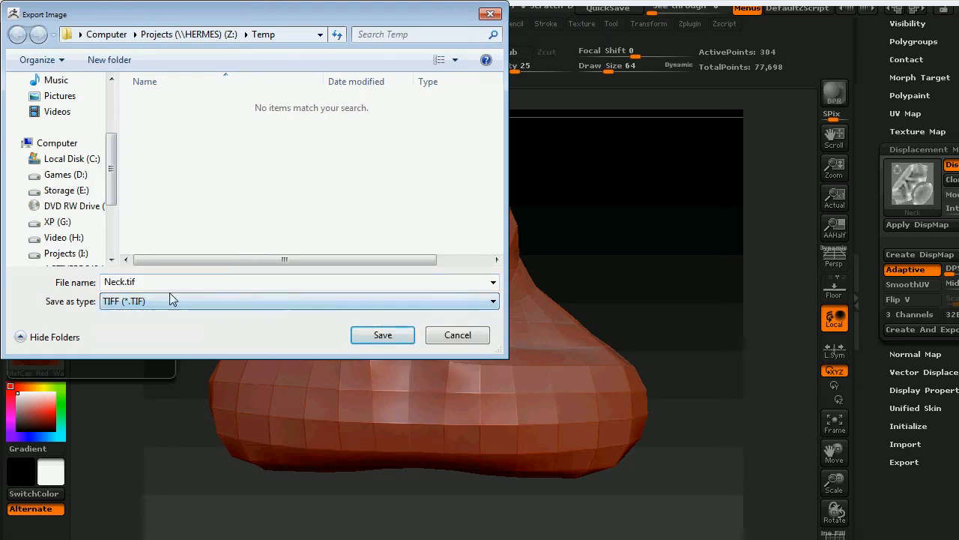
pyautogui.doubleClick(105, 283)
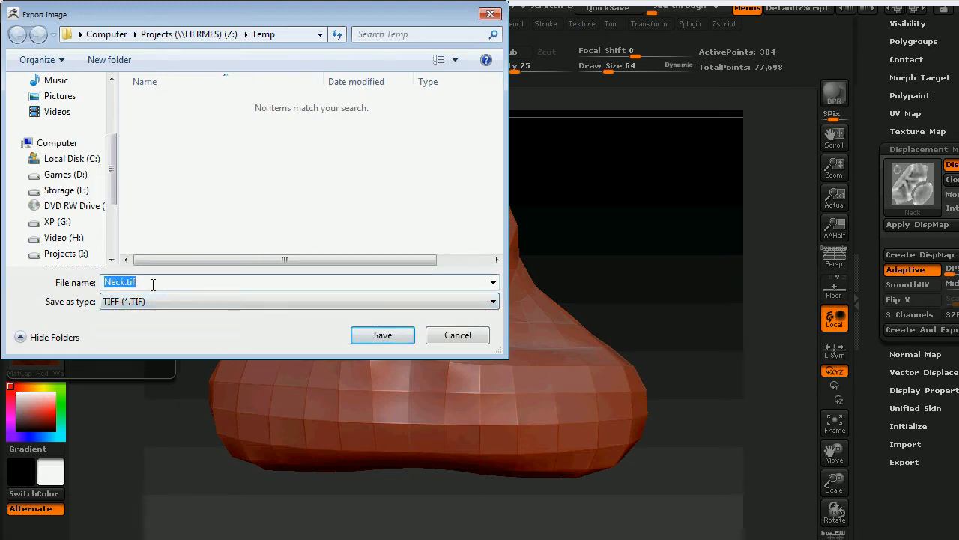
pyautogui.write('Neck')
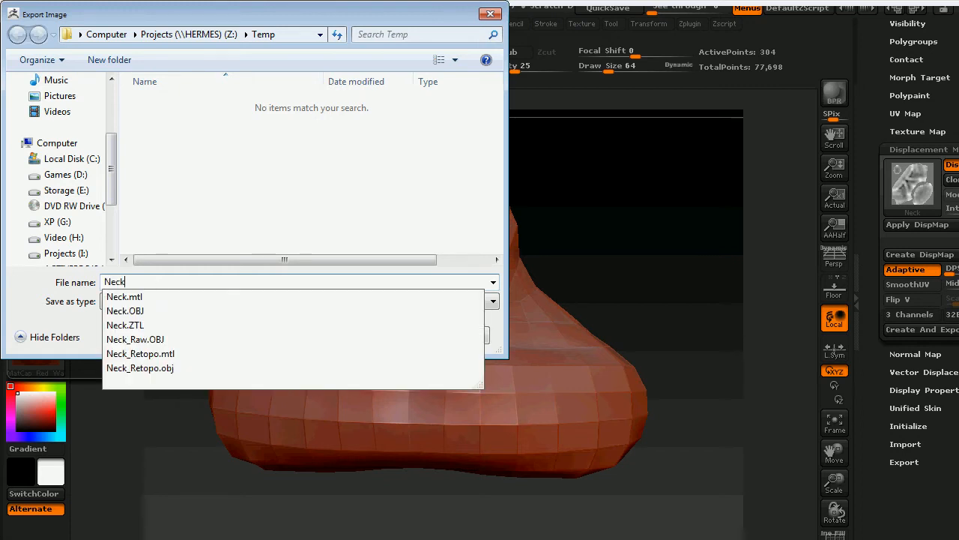
pyautogui.write('_')
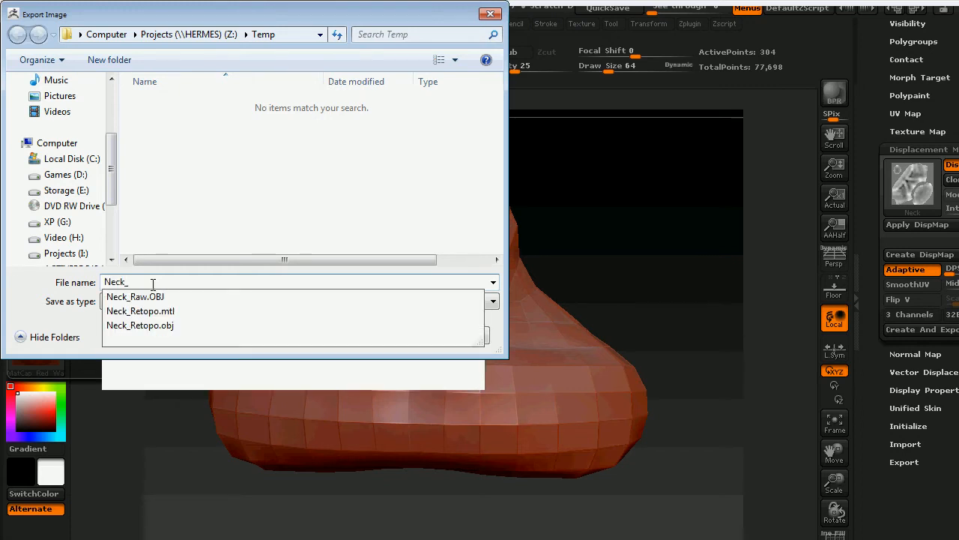
pyautogui.write('Def')
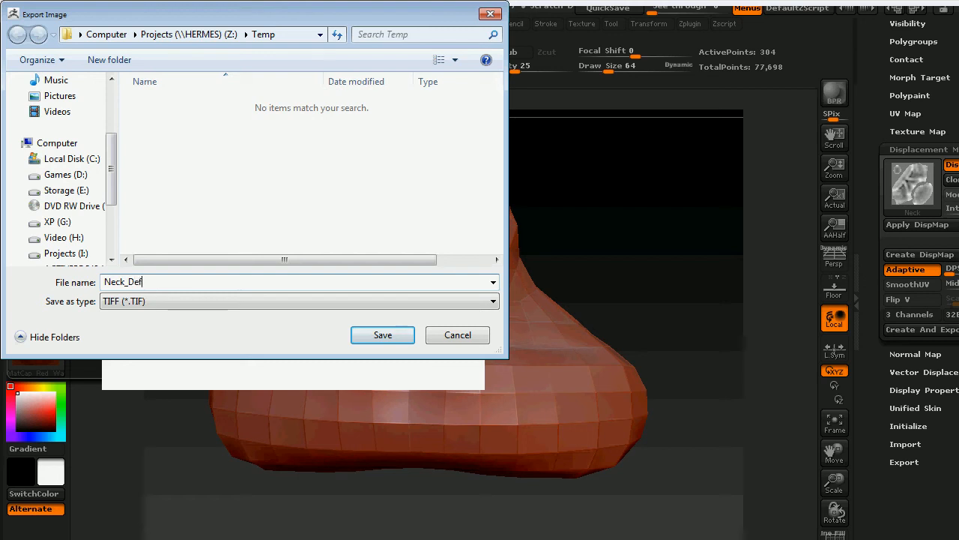
pyautogui.write('ault_D')
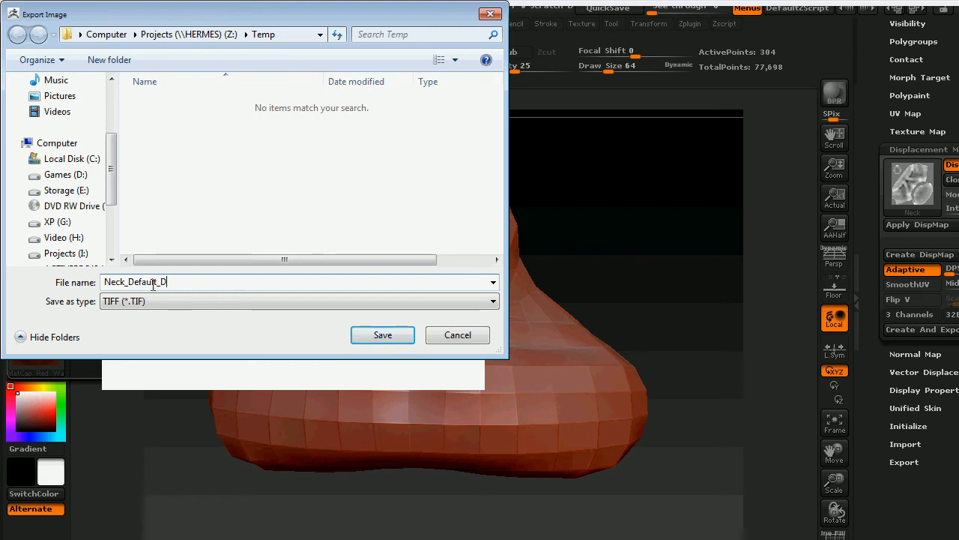
pyautogui.write('isp.TIF')
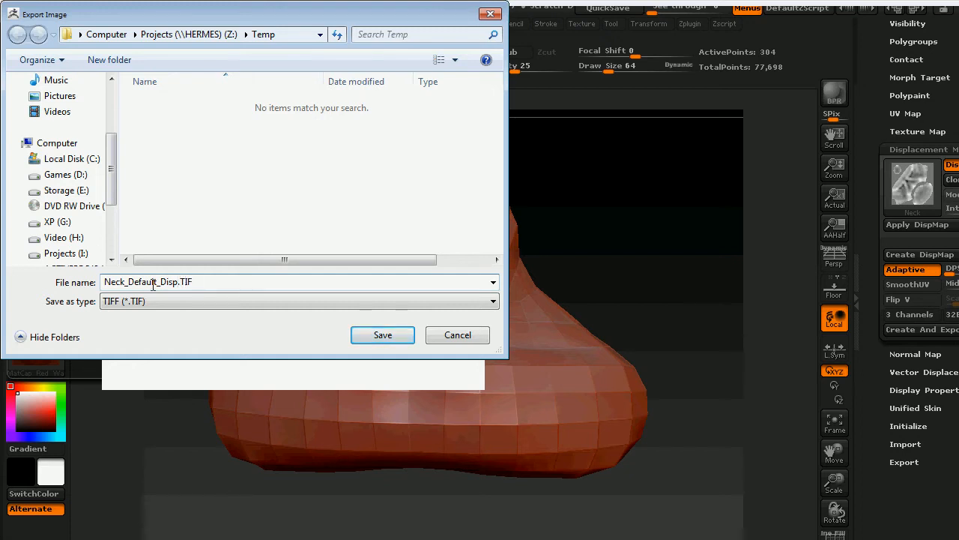
pyautogui.write('___')
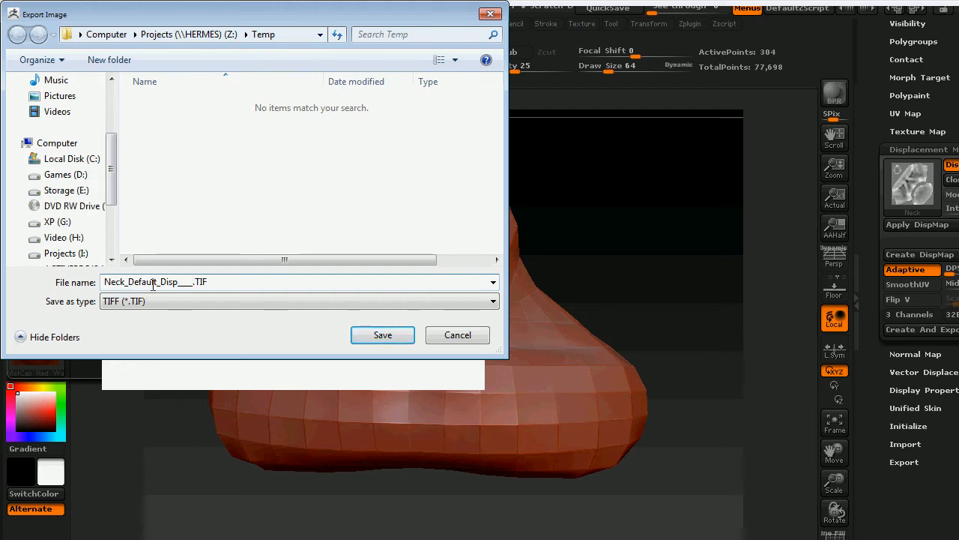
pyautogui.press('Return')
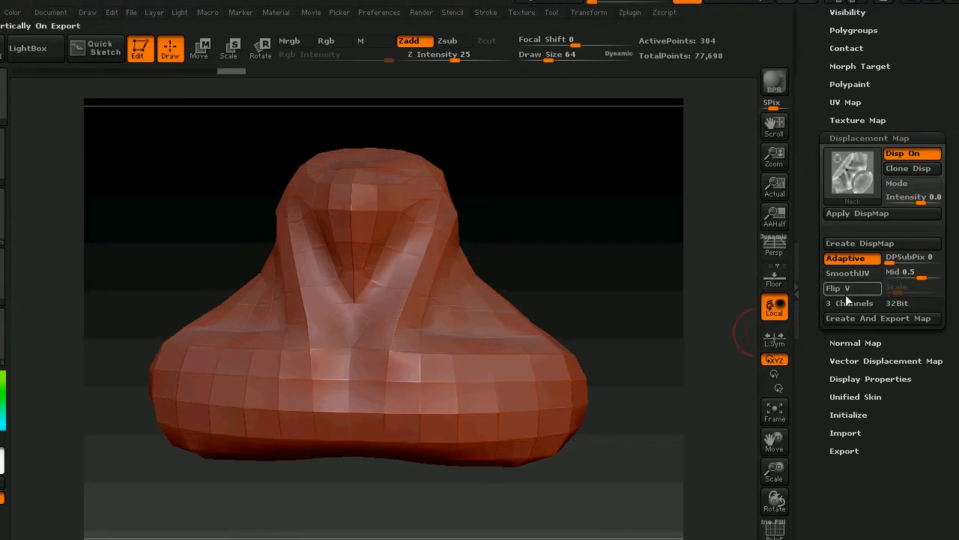
# Step: Switch to Windows Explorer and rename the exported displacement TIFF in the Temp folder as Neck_Default_Disp_09326.TIF
pyautogui.moveTo(903, 197); pyautogui.dragTo(906, 197)
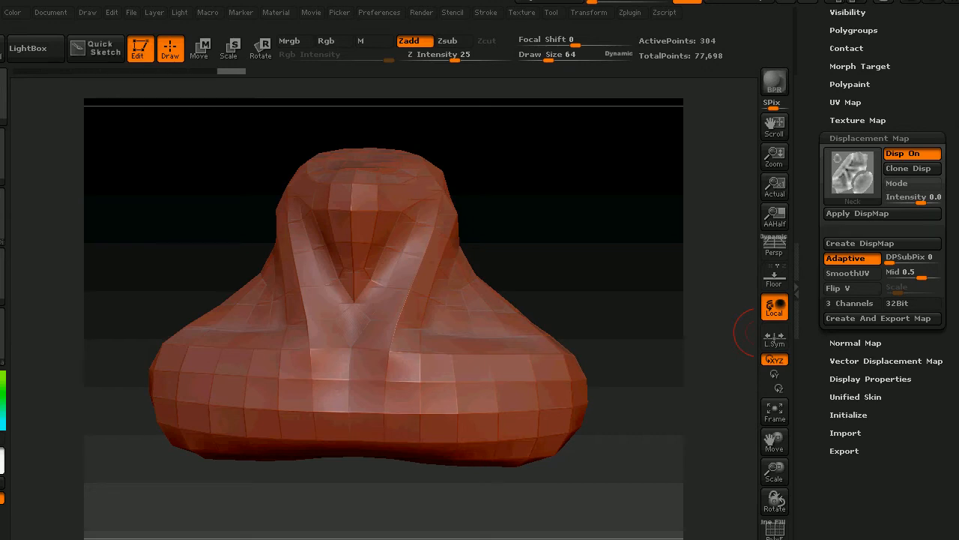
pyautogui.press('super')
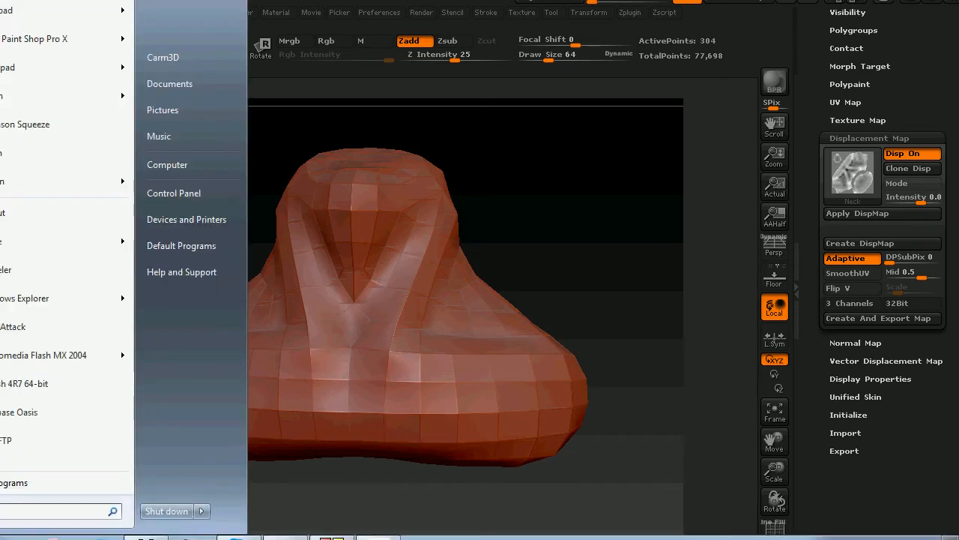
pyautogui.click(205, 158)
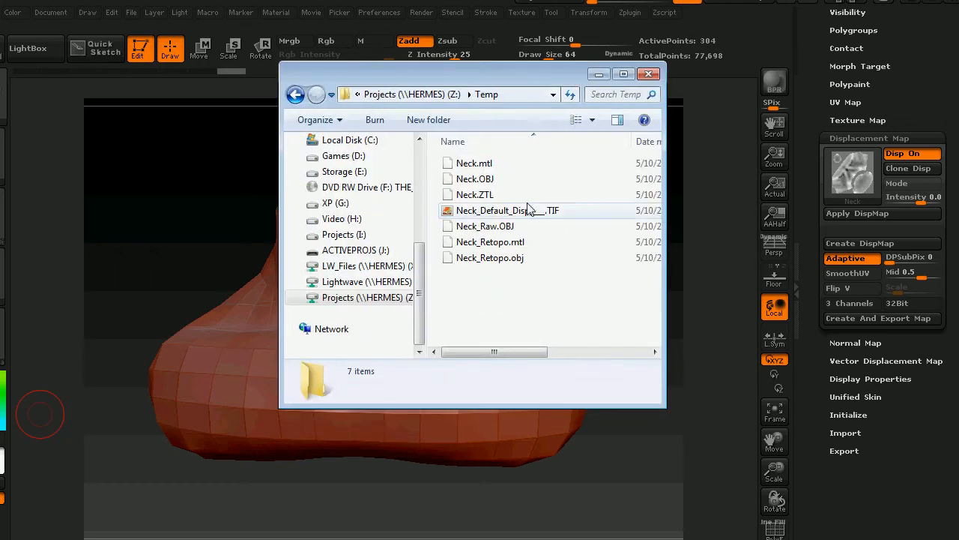
pyautogui.click(533, 212)
pyautogui.press('F2')
pyautogui.moveTo(534, 212); pyautogui.dragTo(545, 214)
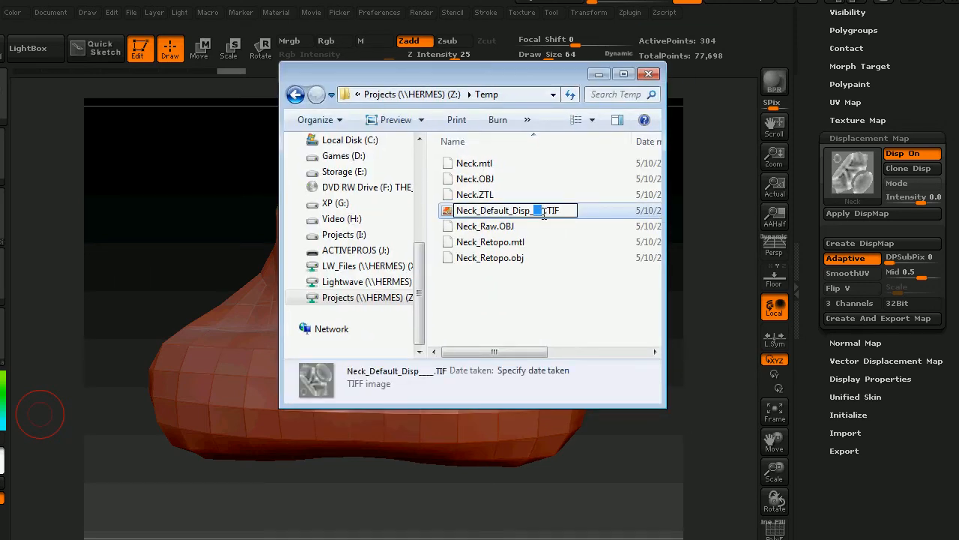
pyautogui.write('09326')
pyautogui.press('Return')
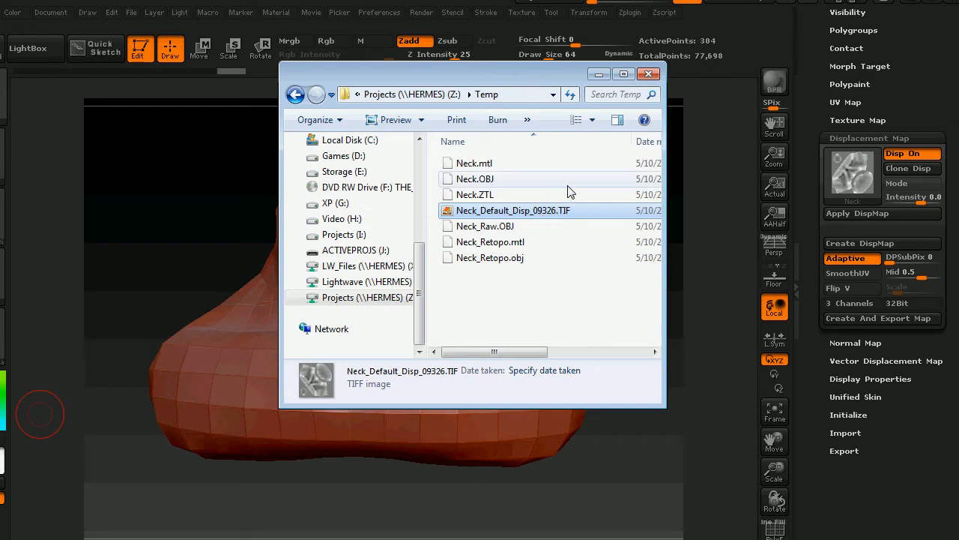
# Step: Return to ZBrush and export the lowest-level Neck tool as an OBJ over the existing Neck.OBJ
pyautogui.moveTo(547, 83); pyautogui.dragTo(958, 36)
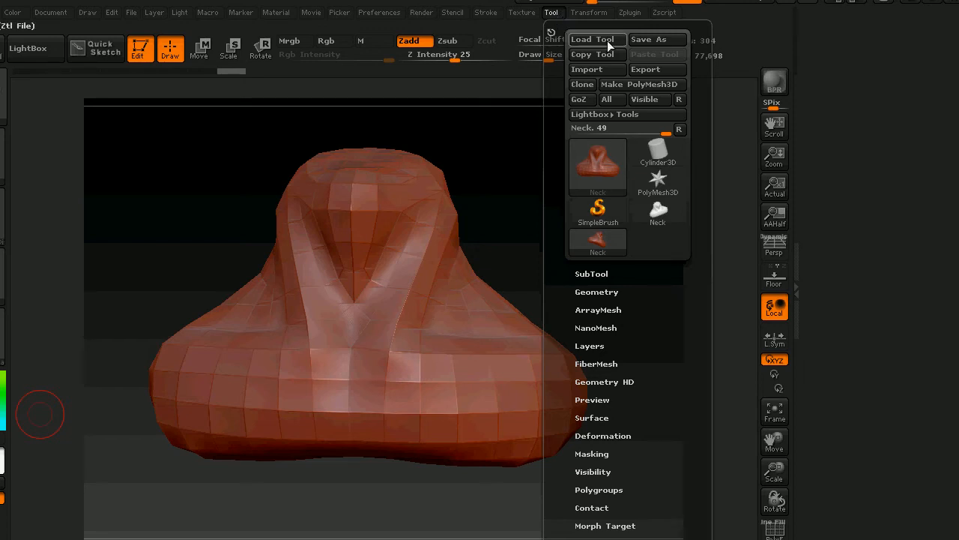
pyautogui.click(658, 68)
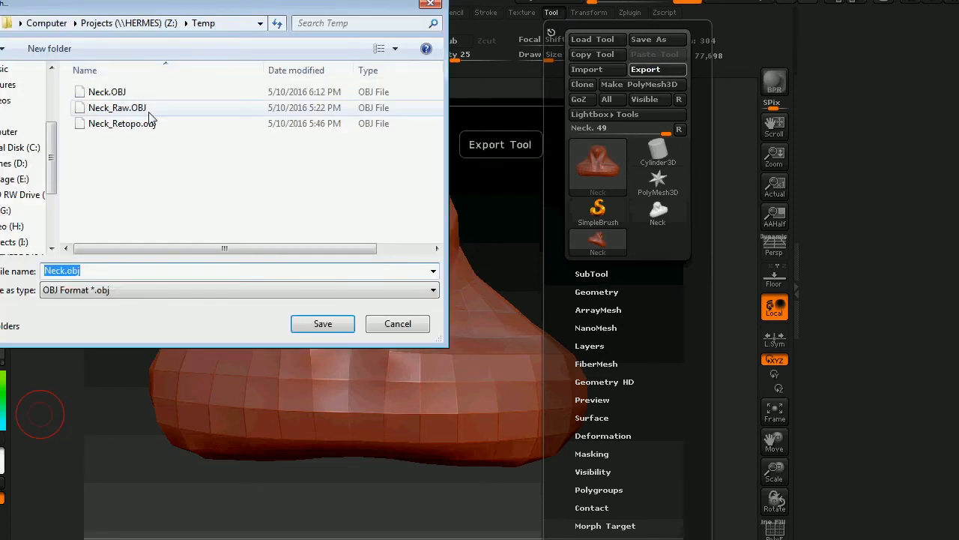
pyautogui.doubleClick(102, 93)
pyautogui.click(492, 289)
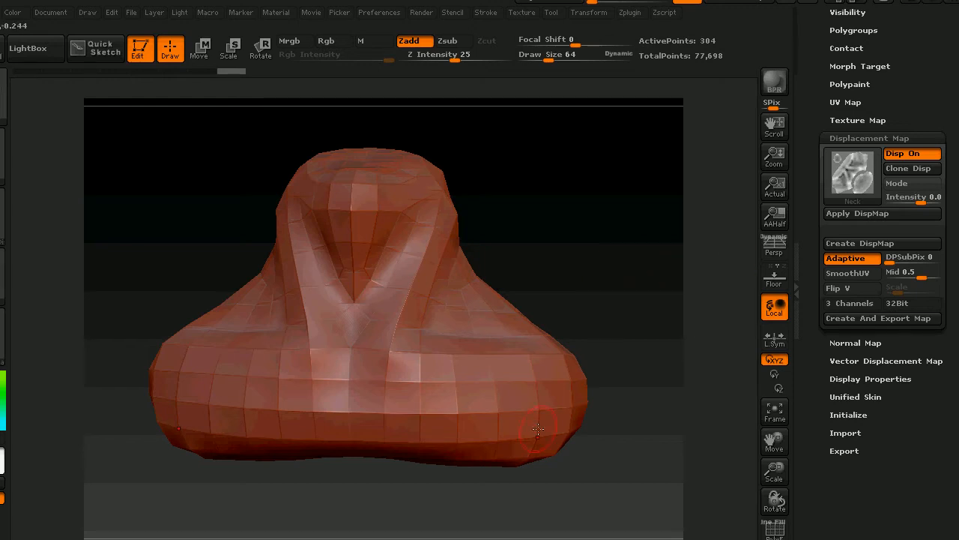
# Step: Raise the Neck to subdivision level 5 and open its displacement map settings
pyautogui.scroll(5, 812, 149)
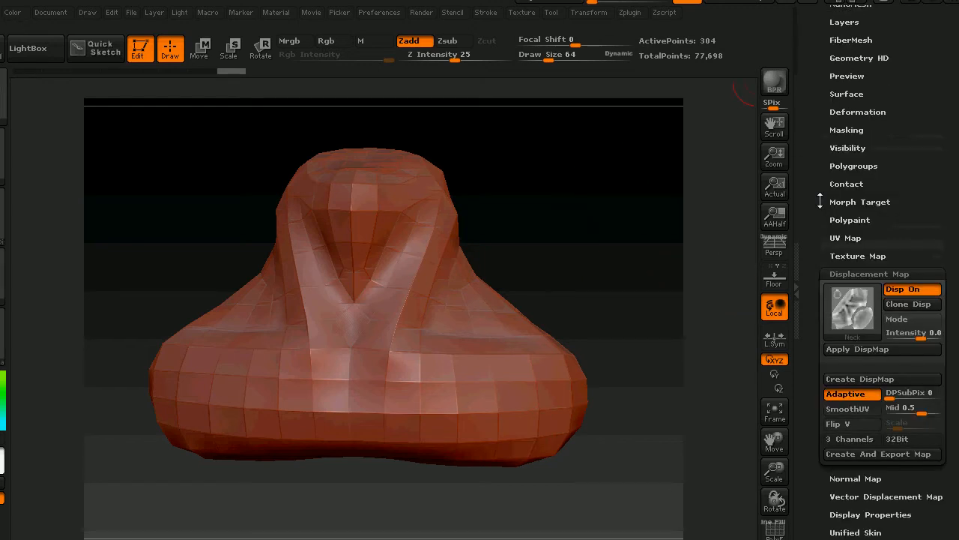
pyautogui.scroll(2, 812, 149)
pyautogui.click(852, 113)
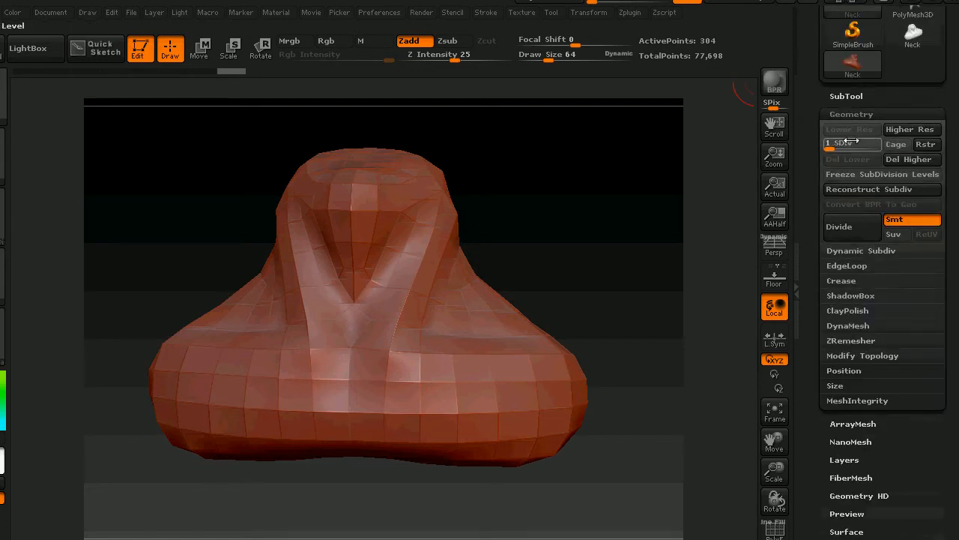
pyautogui.moveTo(830, 148); pyautogui.dragTo(876, 149)
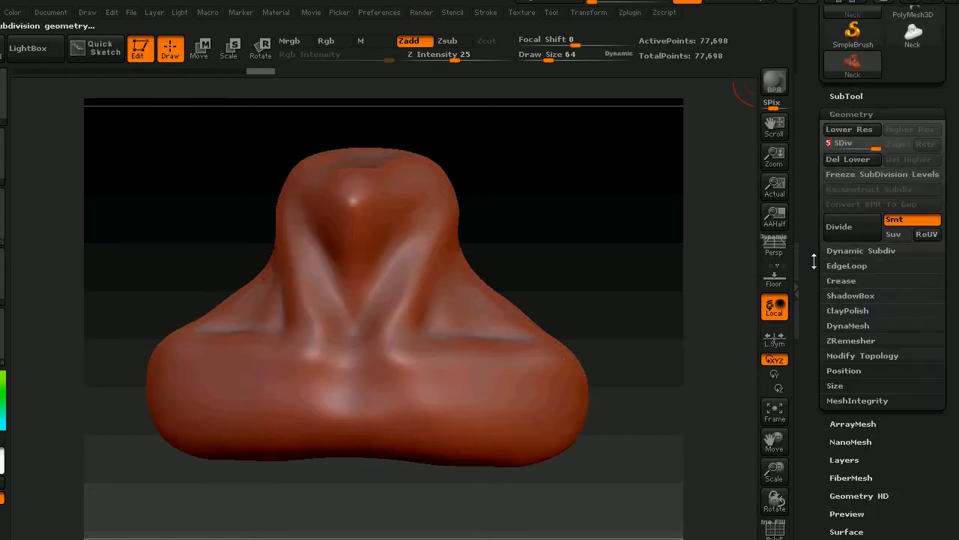
pyautogui.scroll(-5, 807, 390)
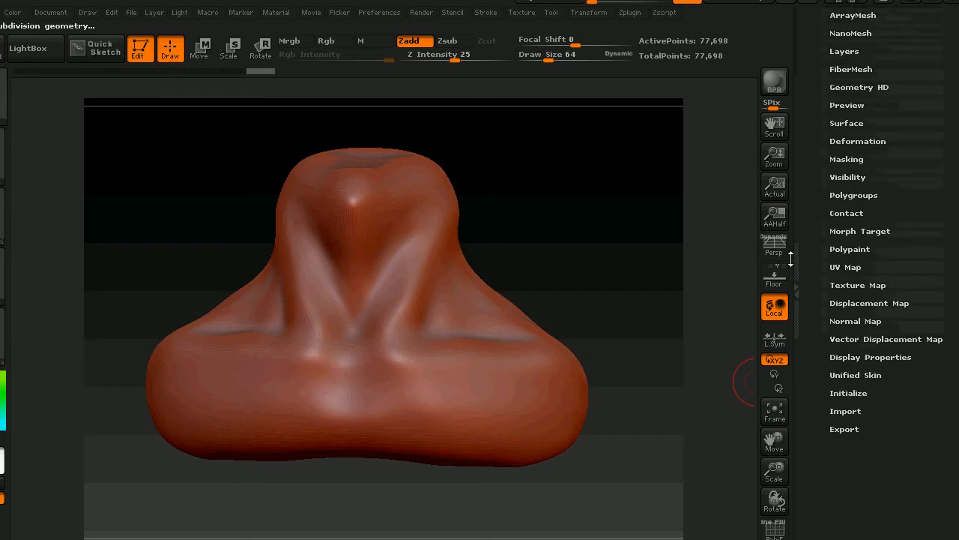
pyautogui.scroll(-2, 796, 295)
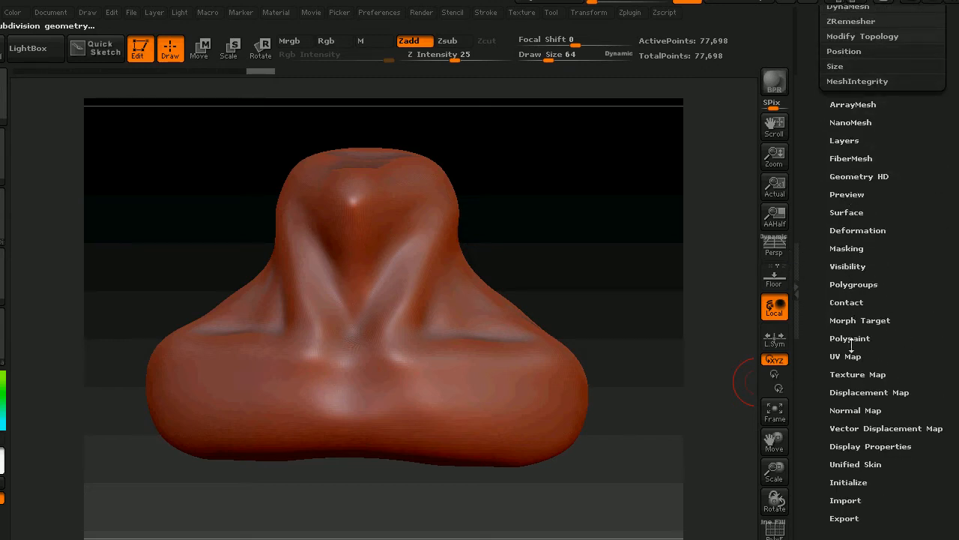
pyautogui.click(869, 392)
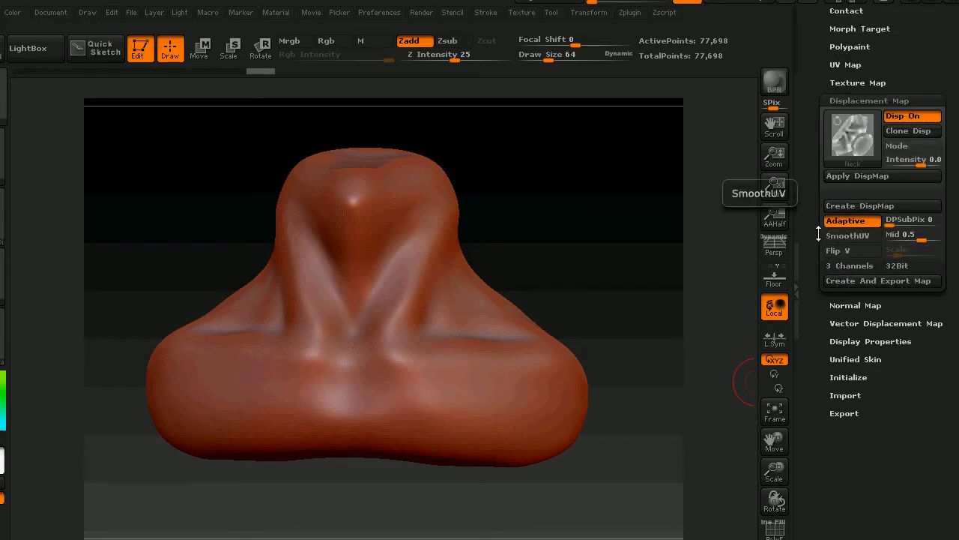
pyautogui.moveTo(811, 234); pyautogui.dragTo(809, 251)
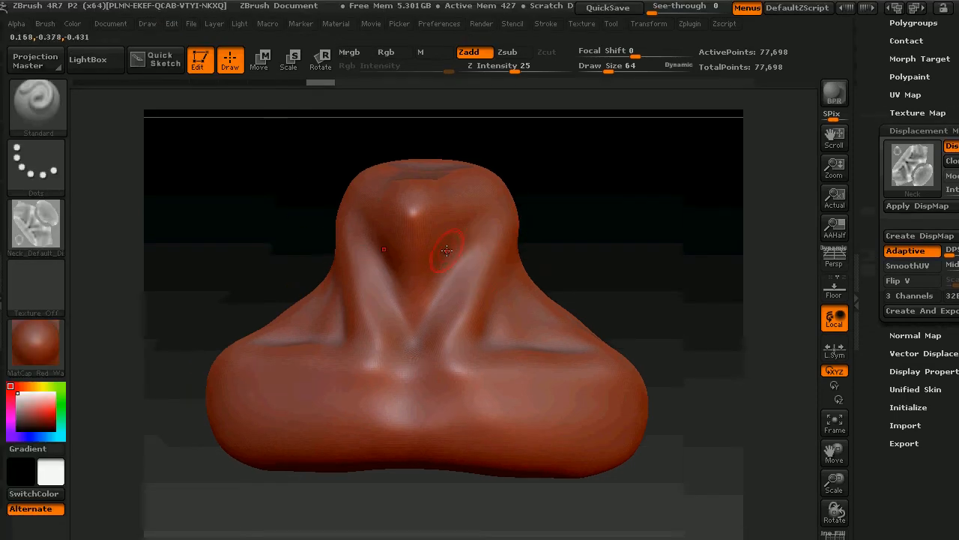
# Step: Turn off the brush alpha and lower the Neck to subdivision level 3
pyautogui.click(44, 227)
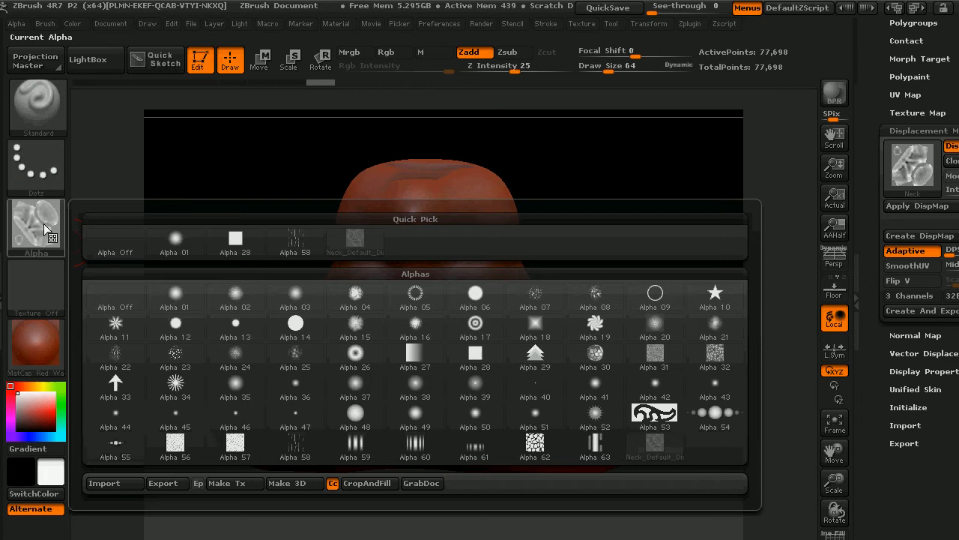
pyautogui.click(127, 238)
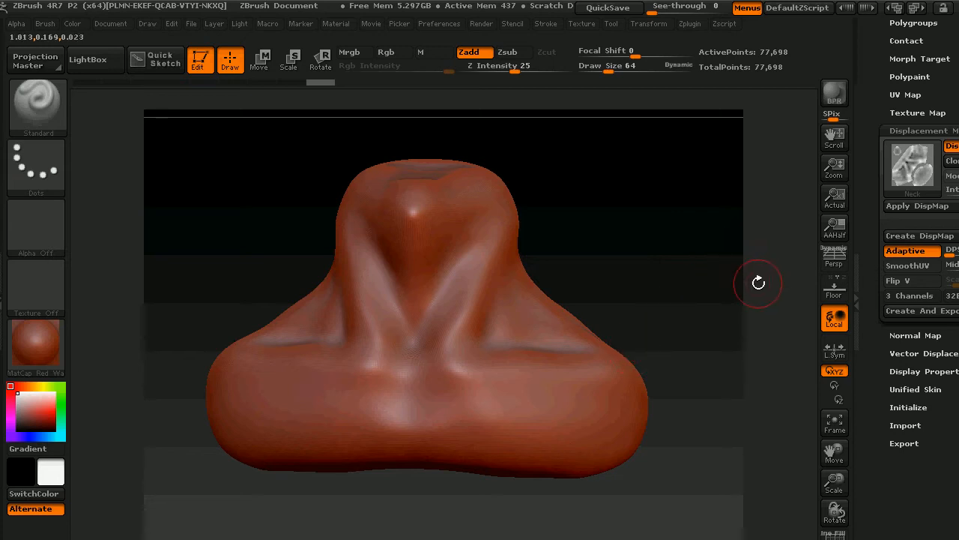
pyautogui.moveTo(763, 278); pyautogui.dragTo(747, 272)
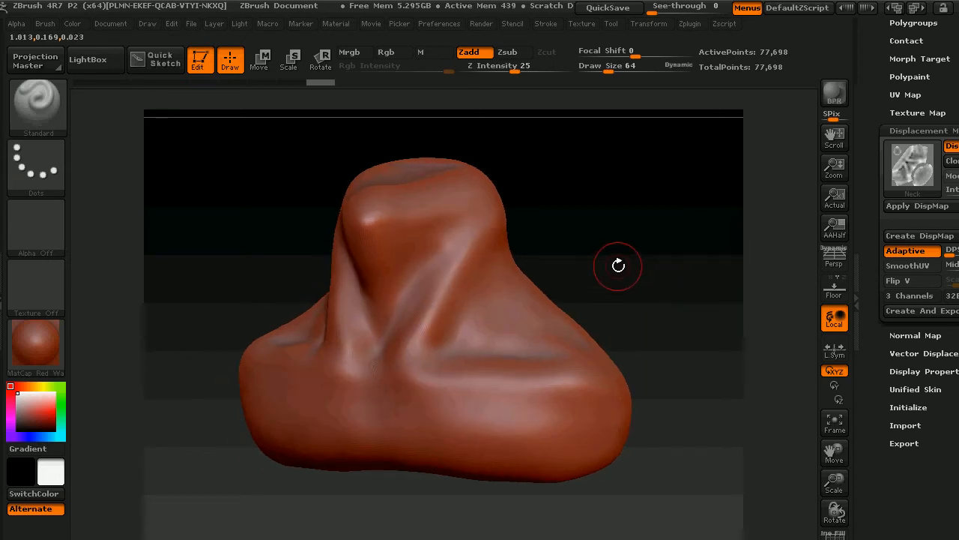
pyautogui.keyDown('alt'); pyautogui.moveTo(618, 265); pyautogui.dragTo(639, 238); pyautogui.keyUp('alt')
pyautogui.moveTo(867, 144); pyautogui.dragTo(867, 262)
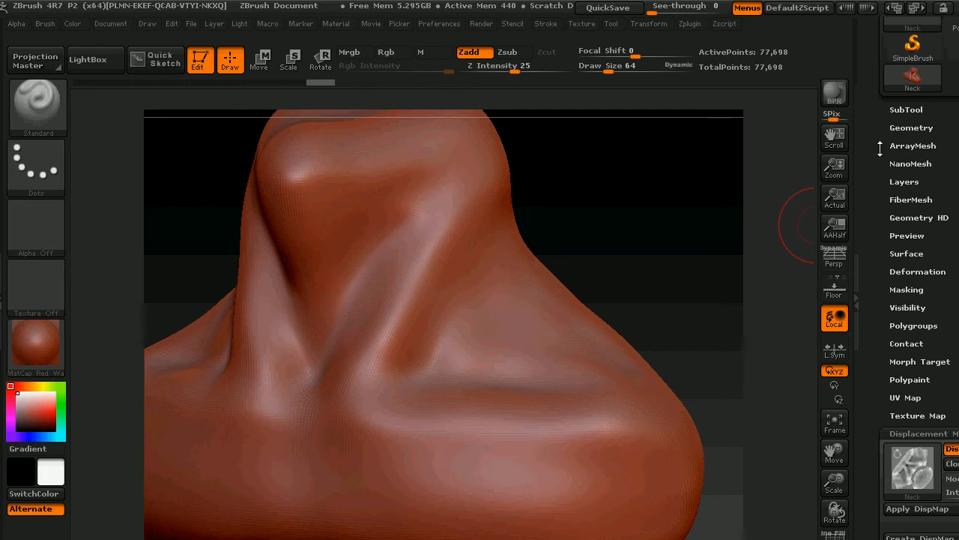
pyautogui.click(910, 127)
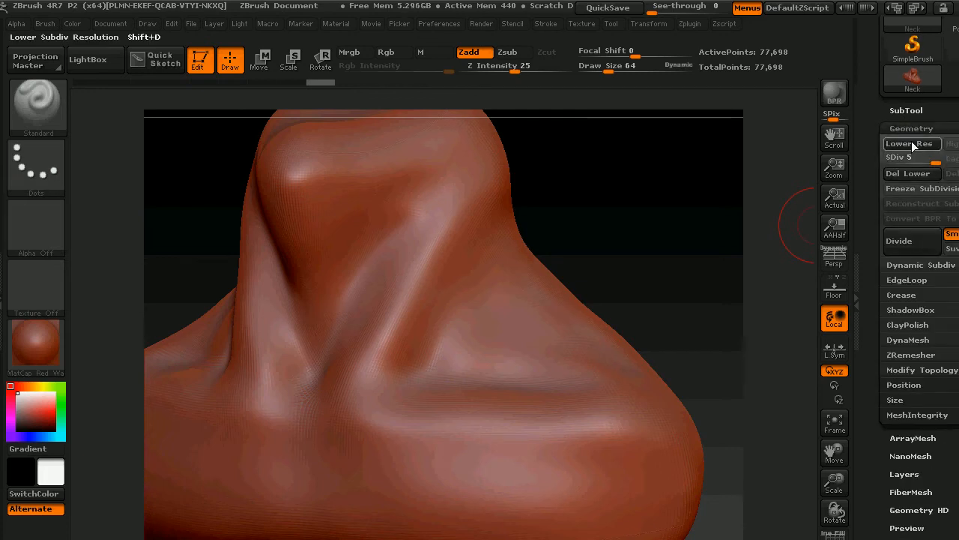
pyautogui.click(912, 166)
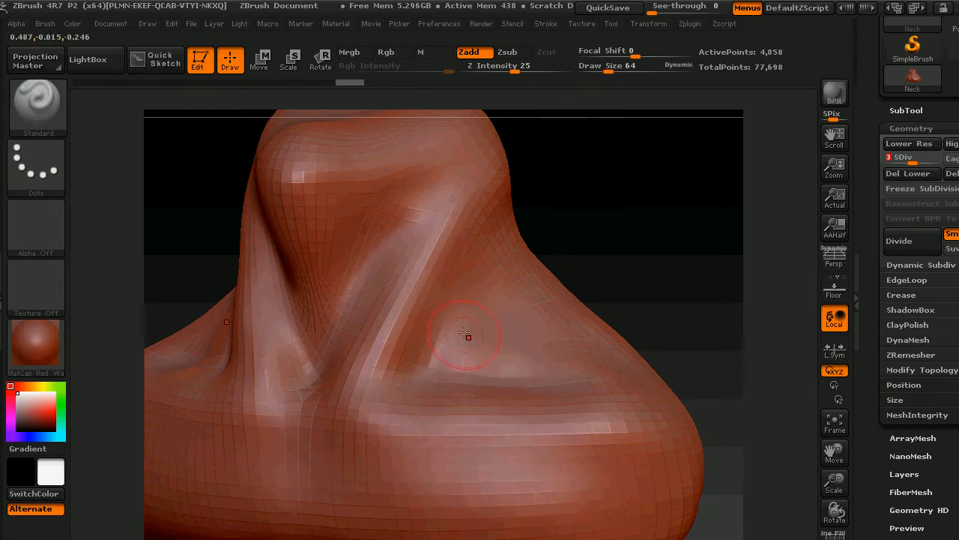
# Step: Sculpt extra folds in the hollow above the collarbone with the Standard brush and raise the Neck to subdivision level 5
pyautogui.moveTo(465, 333)
pyautogui.mouseDown()
pyautogui.moveTo(473, 359)
pyautogui.moveTo(510, 374)
pyautogui.mouseUp()
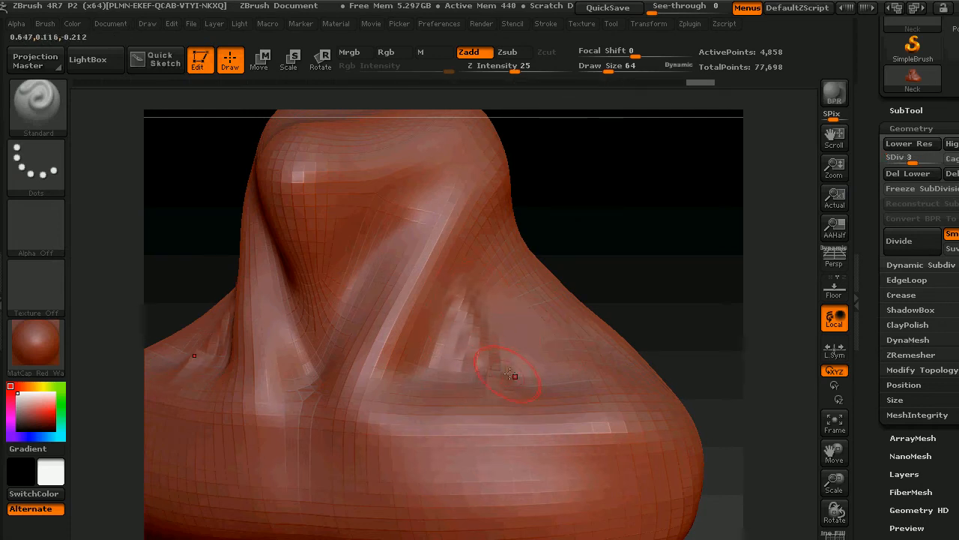
pyautogui.moveTo(459, 277)
pyautogui.mouseDown()
pyautogui.moveTo(451, 367)
pyautogui.moveTo(469, 300)
pyautogui.mouseUp()
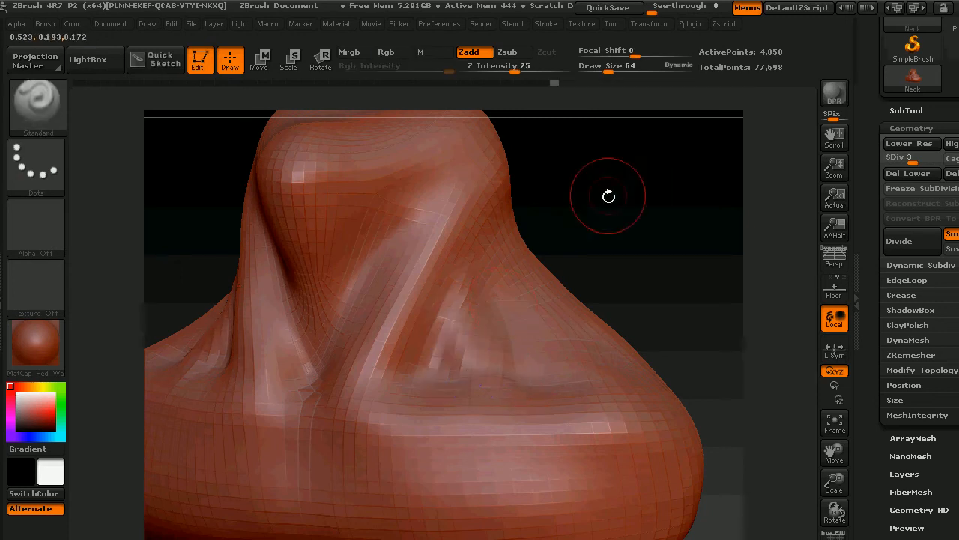
pyautogui.moveTo(608, 196); pyautogui.dragTo(447, 374)
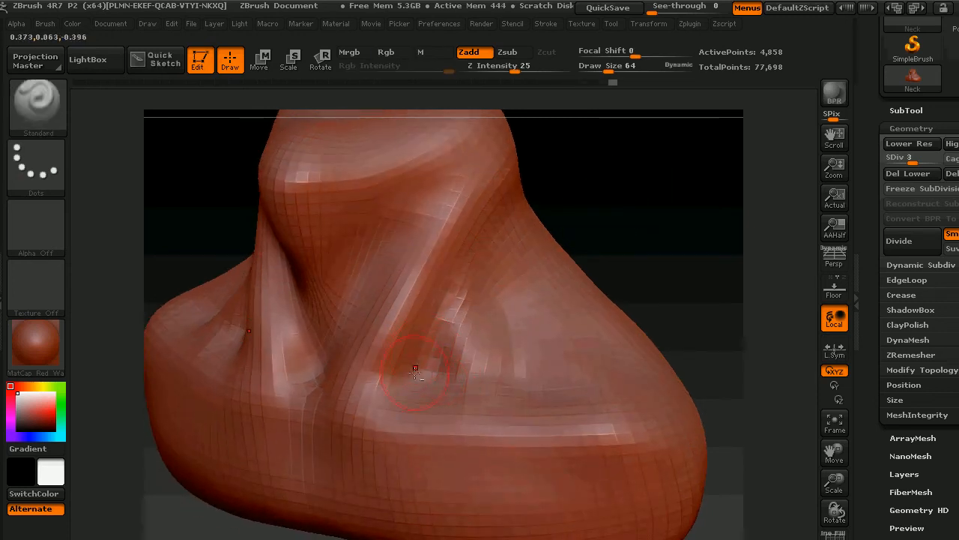
pyautogui.moveTo(917, 160); pyautogui.dragTo(935, 159)
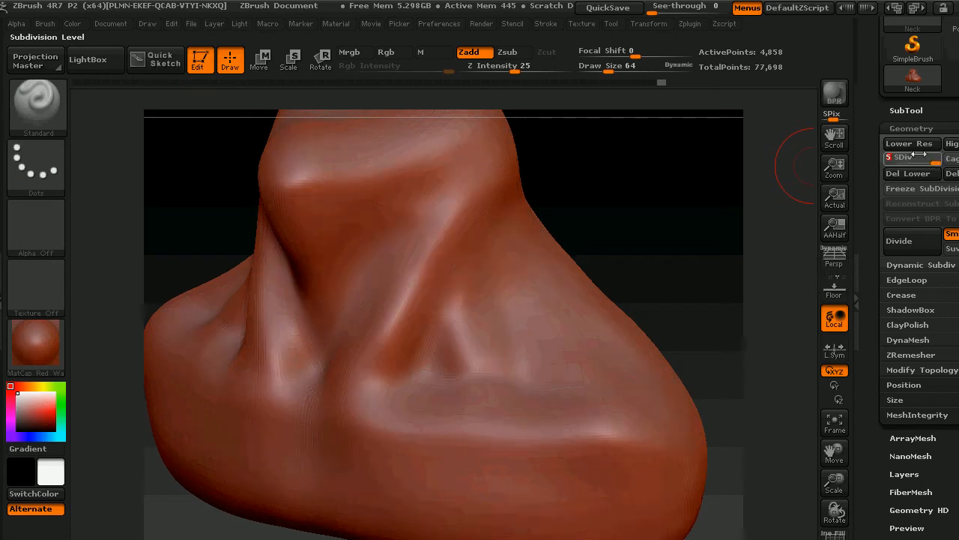
# Step: Build up the folds in the hollow above the collarbone with the Standard brush and smooth their lower ends
pyautogui.moveTo(672, 212); pyautogui.dragTo(478, 371)
pyautogui.moveTo(693, 292)
pyautogui.mouseDown()
pyautogui.moveTo(644, 232)
pyautogui.moveTo(601, 322)
pyautogui.mouseUp()
pyautogui.moveTo(460, 379)
pyautogui.mouseDown()
pyautogui.moveTo(488, 364)
pyautogui.moveTo(476, 368)
pyautogui.mouseUp()
pyautogui.moveTo(663, 314); pyautogui.dragTo(649, 237)
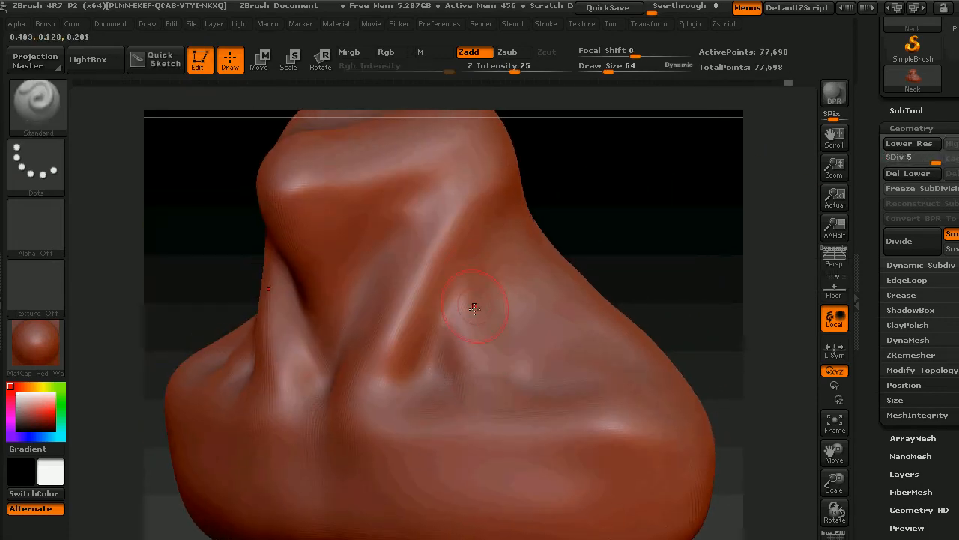
pyautogui.moveTo(475, 307); pyautogui.dragTo(482, 273)
pyautogui.keyDown('shift'); pyautogui.moveTo(482, 329); pyautogui.dragTo(482, 355); pyautogui.keyUp('shift')
pyautogui.moveTo(477, 270); pyautogui.dragTo(457, 283)
pyautogui.keyDown('shift'); pyautogui.moveTo(454, 318); pyautogui.dragTo(455, 375); pyautogui.keyUp('shift')
# Step: Carve short recesses into the shoulder side of the collarbone hollow and smooth the surrounding folds and collarbone edge
pyautogui.moveTo(634, 161)
pyautogui.mouseDown()
pyautogui.moveTo(580, 337)
pyautogui.moveTo(525, 355)
pyautogui.moveTo(536, 364)
pyautogui.mouseUp()
pyautogui.moveTo(541, 359)
pyautogui.keyDown('alt'); pyautogui.mouseDown()
pyautogui.moveTo(556, 370)
pyautogui.moveTo(547, 360)
pyautogui.mouseUp(); pyautogui.keyUp('alt')
pyautogui.moveTo(539, 364)
pyautogui.keyDown('alt'); pyautogui.mouseDown()
pyautogui.moveTo(527, 356)
pyautogui.moveTo(538, 363)
pyautogui.mouseUp(); pyautogui.keyUp('alt')
pyautogui.keyDown('alt'); pyautogui.moveTo(541, 357); pyautogui.dragTo(549, 340); pyautogui.keyUp('alt')
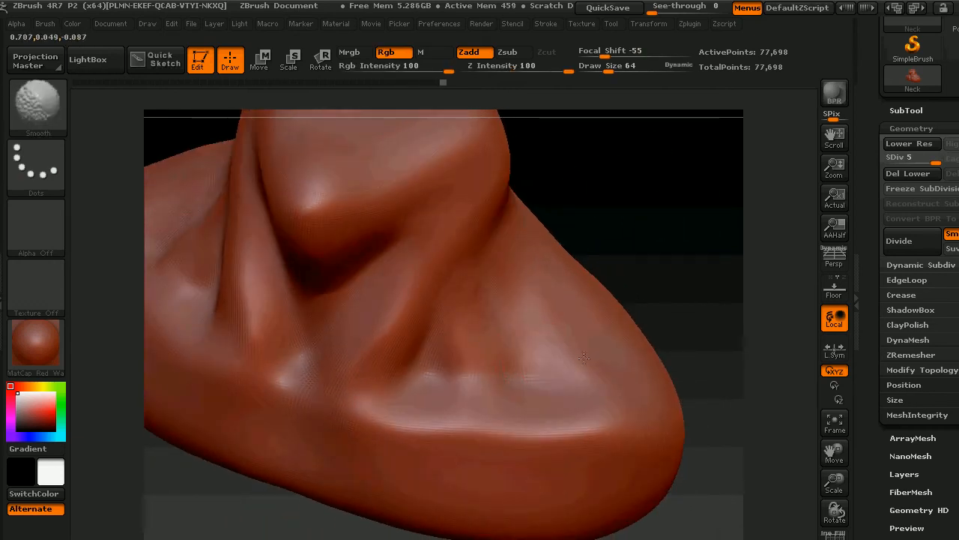
pyautogui.moveTo(667, 194); pyautogui.dragTo(607, 187)
pyautogui.keyDown('shift'); pyautogui.moveTo(490, 319); pyautogui.dragTo(491, 335); pyautogui.keyUp('shift')
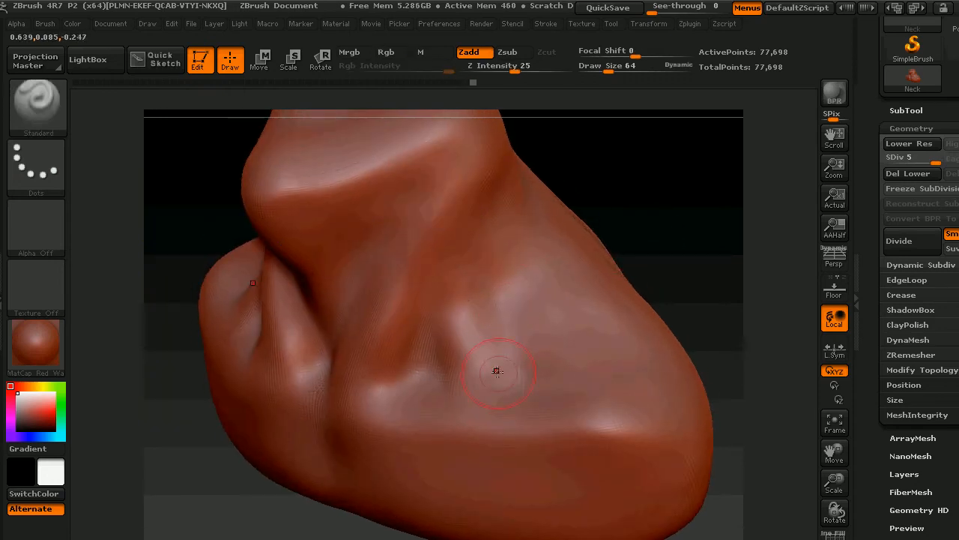
pyautogui.keyDown('shift'); pyautogui.moveTo(497, 371); pyautogui.dragTo(502, 376); pyautogui.keyUp('shift')
pyautogui.keyDown('shift'); pyautogui.moveTo(533, 418); pyautogui.dragTo(539, 412); pyautogui.keyUp('shift')
pyautogui.moveTo(628, 186); pyautogui.dragTo(691, 195)
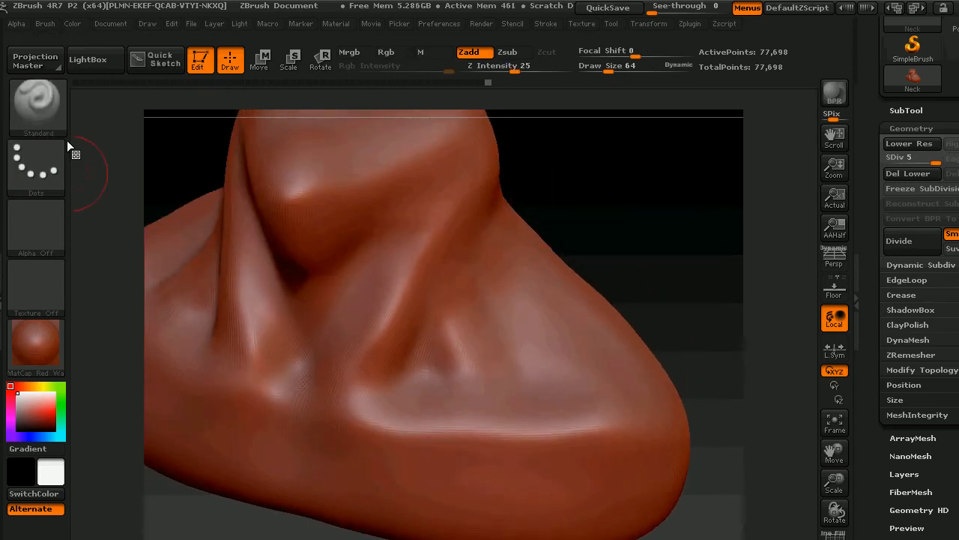
# Step: Switch to the Dam_Standard brush at draw size 110 and cut a diagonal crease from the neck base toward the collarbone
pyautogui.press('b')
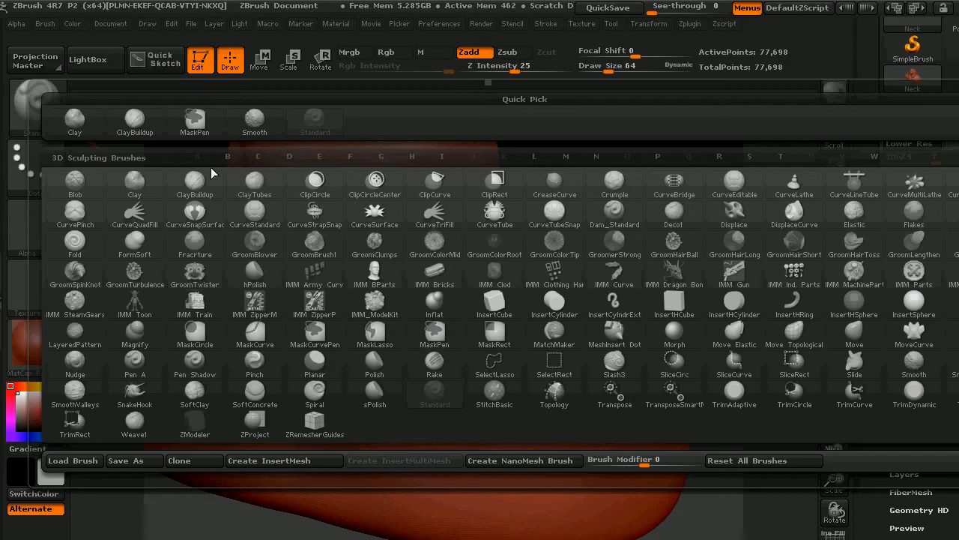
pyautogui.click(287, 155)
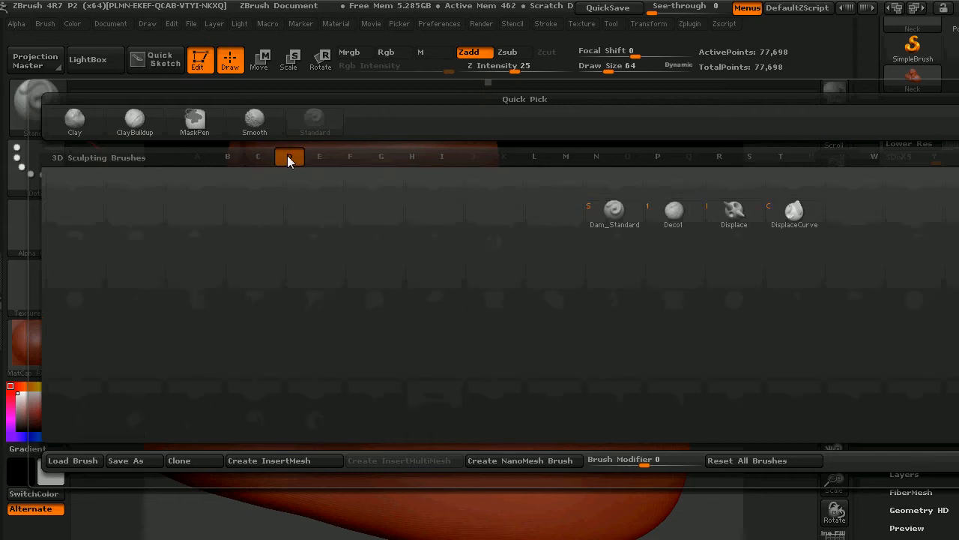
pyautogui.click(619, 212)
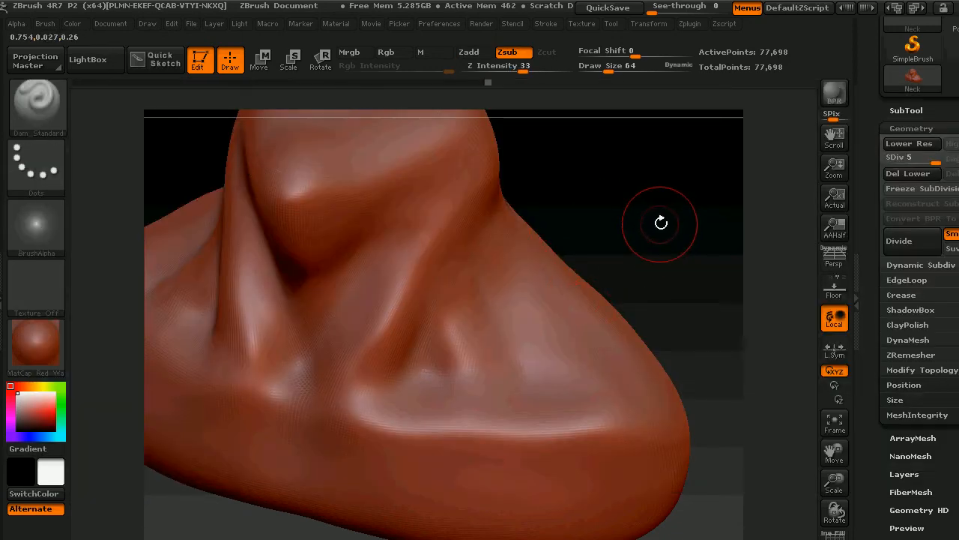
pyautogui.moveTo(612, 66); pyautogui.dragTo(622, 67)
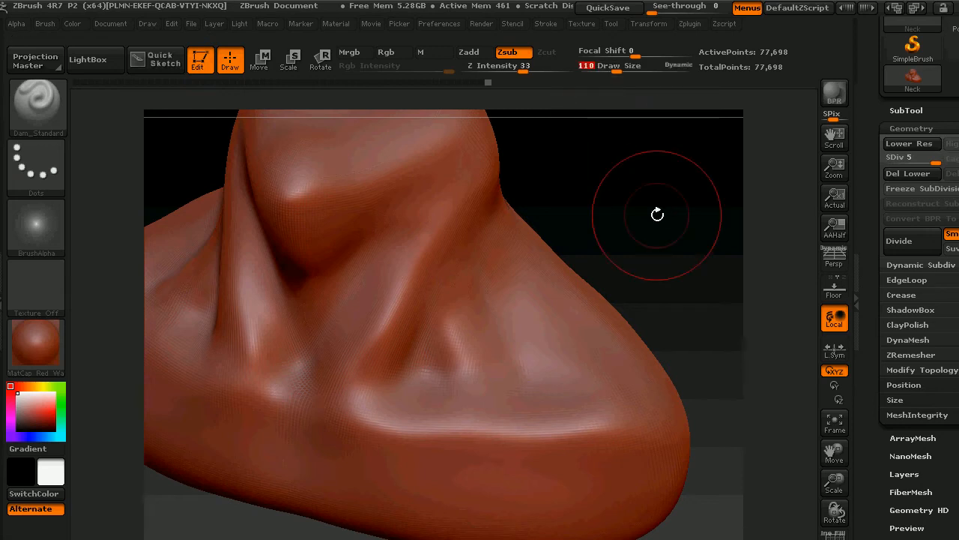
pyautogui.moveTo(657, 214); pyautogui.dragTo(649, 262)
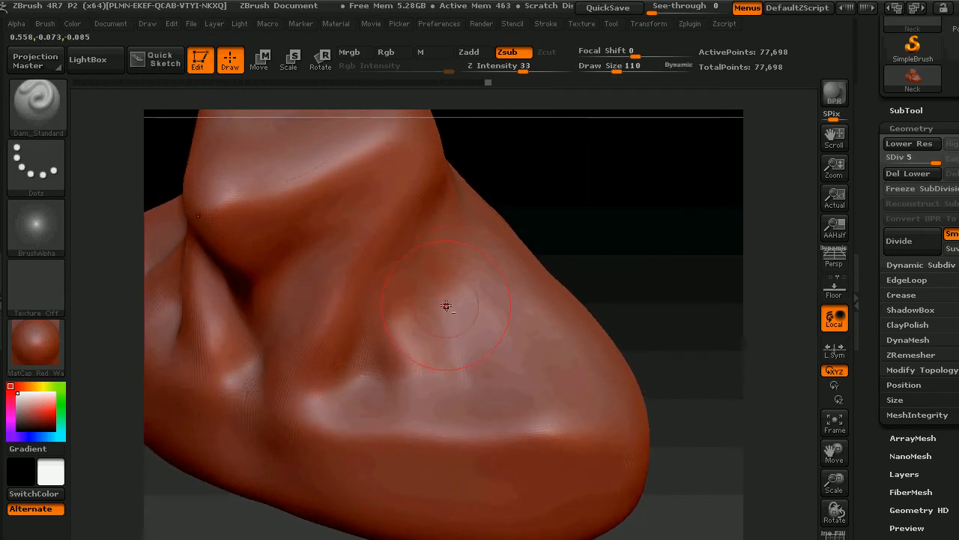
pyautogui.moveTo(436, 280); pyautogui.dragTo(504, 386)
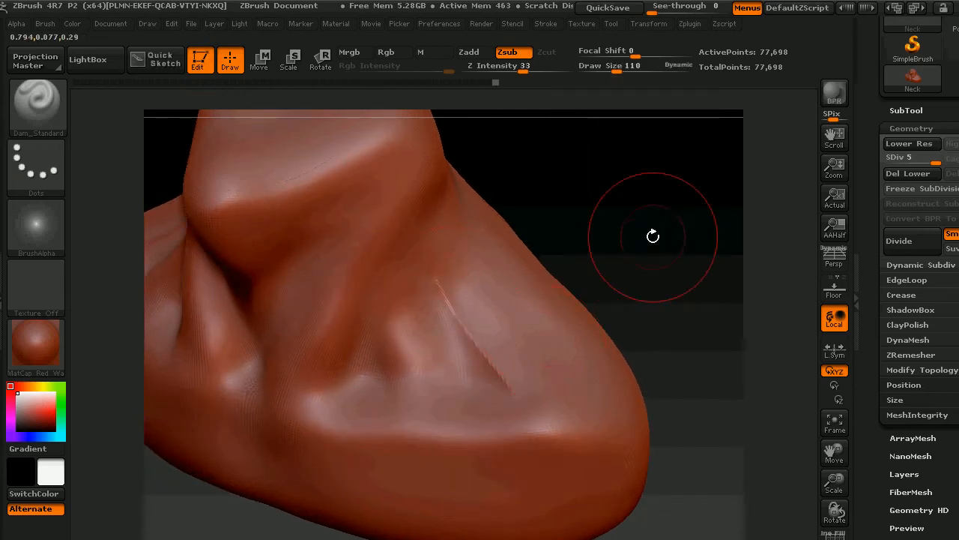
# Step: Carve several creases running down the side of the neck onto the shoulder with the Dam_Standard brush and smooth them
pyautogui.moveTo(653, 235)
pyautogui.mouseDown()
pyautogui.moveTo(660, 192)
pyautogui.moveTo(646, 238)
pyautogui.mouseUp()
pyautogui.moveTo(359, 381)
pyautogui.mouseDown()
pyautogui.moveTo(362, 397)
pyautogui.moveTo(360, 368)
pyautogui.mouseUp()
pyautogui.moveTo(655, 225)
pyautogui.mouseDown()
pyautogui.moveTo(692, 180)
pyautogui.moveTo(602, 251)
pyautogui.mouseUp()
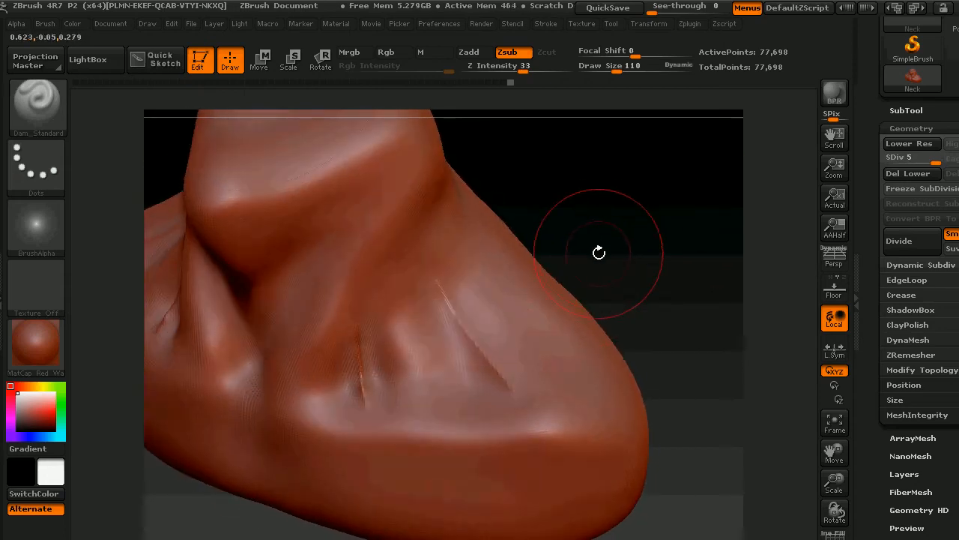
pyautogui.moveTo(416, 336); pyautogui.dragTo(470, 390)
pyautogui.moveTo(646, 242)
pyautogui.mouseDown()
pyautogui.moveTo(640, 182)
pyautogui.moveTo(609, 252)
pyautogui.mouseUp()
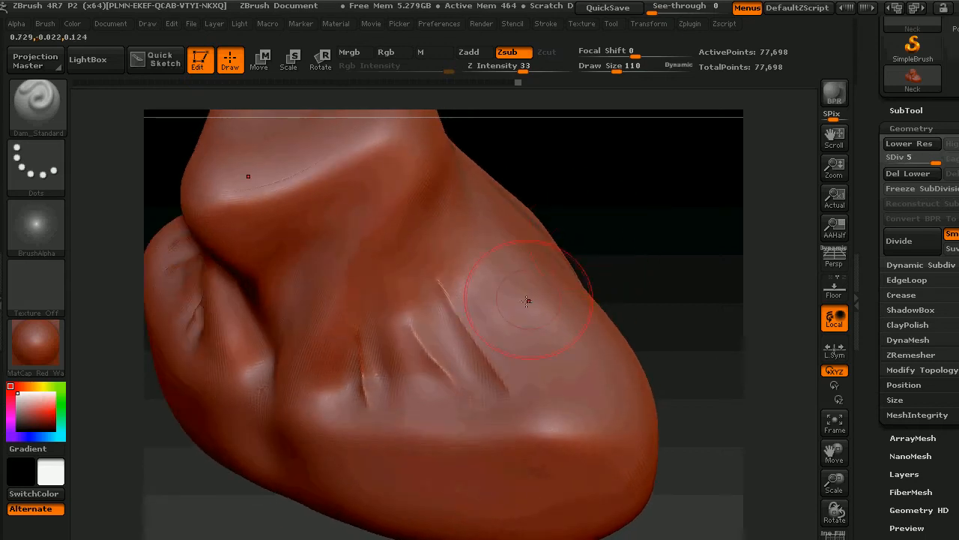
pyautogui.moveTo(417, 326)
pyautogui.keyDown('shift'); pyautogui.mouseDown()
pyautogui.moveTo(368, 406)
pyautogui.moveTo(363, 360)
pyautogui.mouseUp(); pyautogui.keyUp('shift')
pyautogui.keyDown('shift'); pyautogui.moveTo(443, 285); pyautogui.dragTo(505, 392); pyautogui.keyUp('shift')
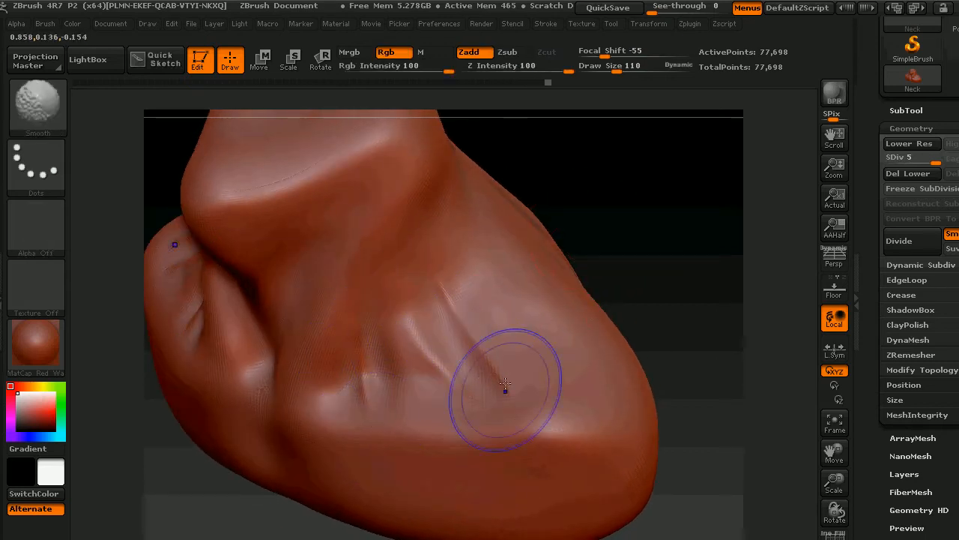
# Step: Add another long crease toward the outer shoulder slope and soften its upper part
pyautogui.moveTo(616, 217)
pyautogui.mouseDown()
pyautogui.moveTo(662, 233)
pyautogui.moveTo(618, 270)
pyautogui.mouseUp()
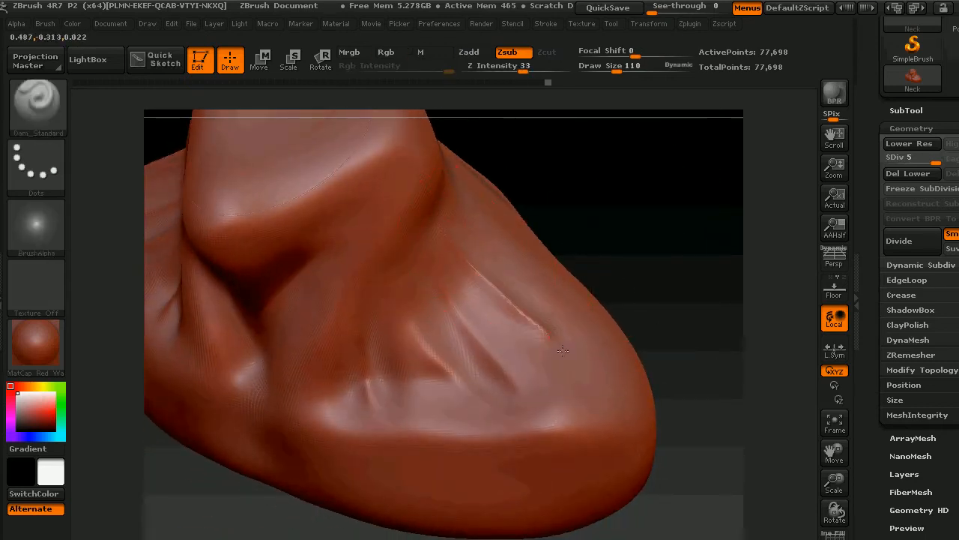
pyautogui.moveTo(476, 274)
pyautogui.keyDown('shift'); pyautogui.mouseDown()
pyautogui.moveTo(472, 265)
pyautogui.moveTo(562, 350)
pyautogui.moveTo(504, 277)
pyautogui.mouseUp(); pyautogui.keyUp('shift')
pyautogui.moveTo(672, 205)
pyautogui.mouseDown()
pyautogui.moveTo(643, 197)
pyautogui.moveTo(676, 202)
pyautogui.moveTo(653, 249)
pyautogui.moveTo(662, 335)
pyautogui.moveTo(670, 257)
pyautogui.moveTo(675, 273)
pyautogui.moveTo(664, 229)
pyautogui.moveTo(475, 276)
pyautogui.mouseUp()
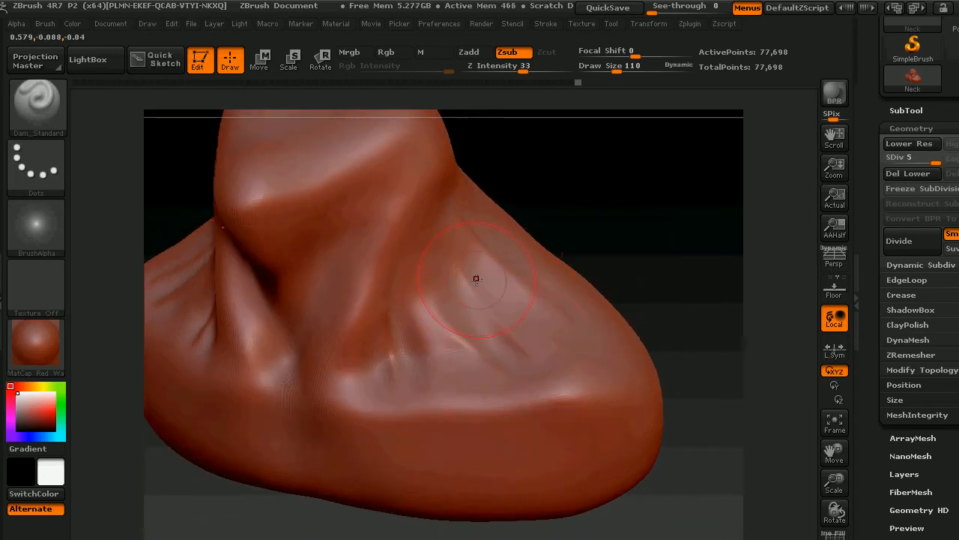
pyautogui.moveTo(520, 247); pyautogui.dragTo(606, 214)
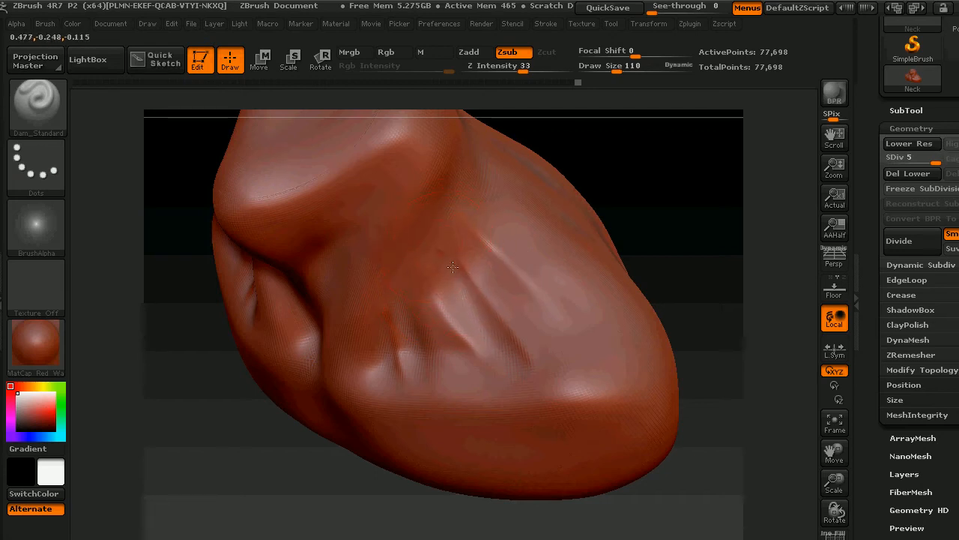
# Step: Deepen the middle shoulder crease and smooth its surroundings and lower end
pyautogui.moveTo(431, 239); pyautogui.dragTo(470, 287)
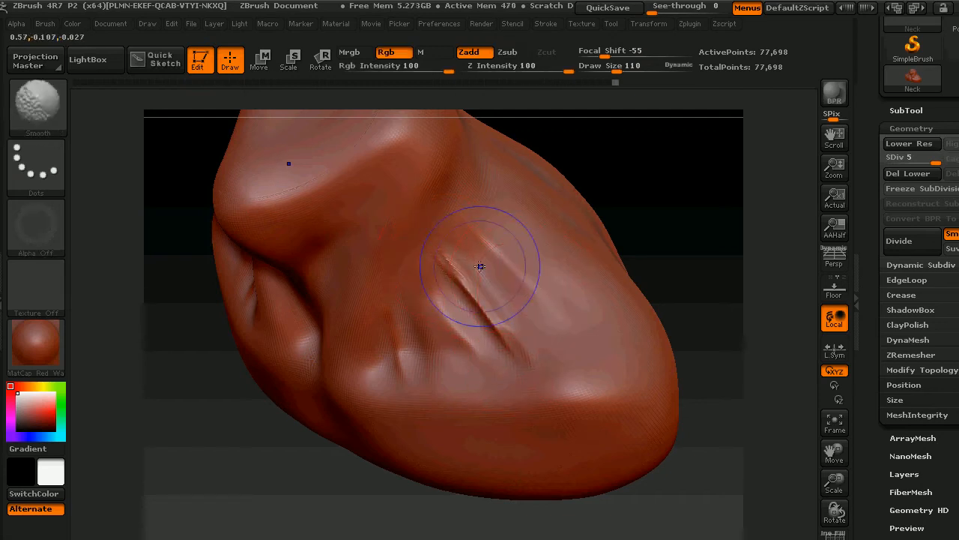
pyautogui.moveTo(480, 265)
pyautogui.keyDown('shift'); pyautogui.mouseDown()
pyautogui.moveTo(464, 283)
pyautogui.moveTo(526, 350)
pyautogui.mouseUp(); pyautogui.keyUp('shift')
pyautogui.moveTo(529, 354)
pyautogui.keyDown('shift'); pyautogui.mouseDown()
pyautogui.moveTo(503, 326)
pyautogui.moveTo(517, 336)
pyautogui.mouseUp(); pyautogui.keyUp('shift')
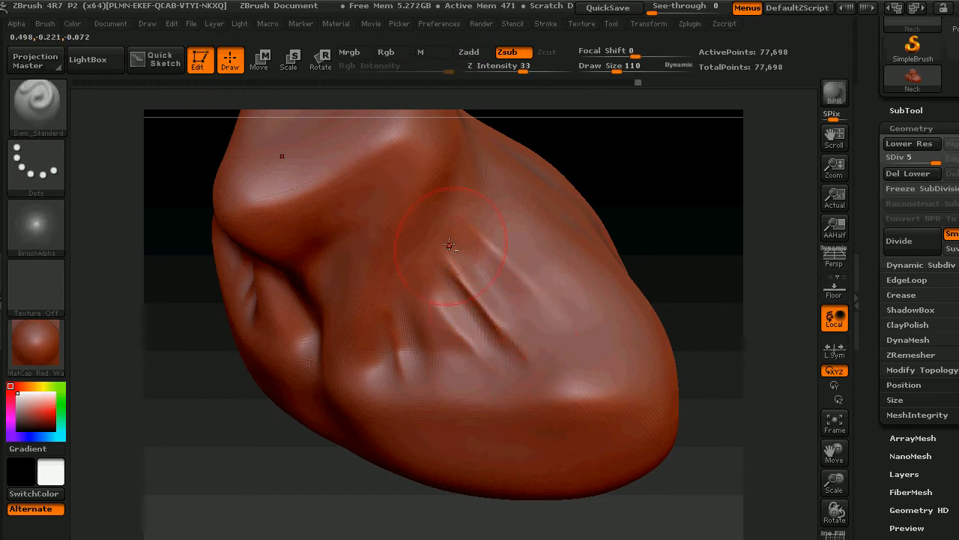
# Step: Deepen the short crease at the base of the neck, just beside the main neck muscle
pyautogui.moveTo(653, 193)
pyautogui.mouseDown()
pyautogui.moveTo(653, 163)
pyautogui.moveTo(660, 188)
pyautogui.moveTo(640, 226)
pyautogui.moveTo(653, 214)
pyautogui.moveTo(655, 239)
pyautogui.moveTo(645, 225)
pyautogui.moveTo(685, 187)
pyautogui.moveTo(495, 272)
pyautogui.mouseUp()
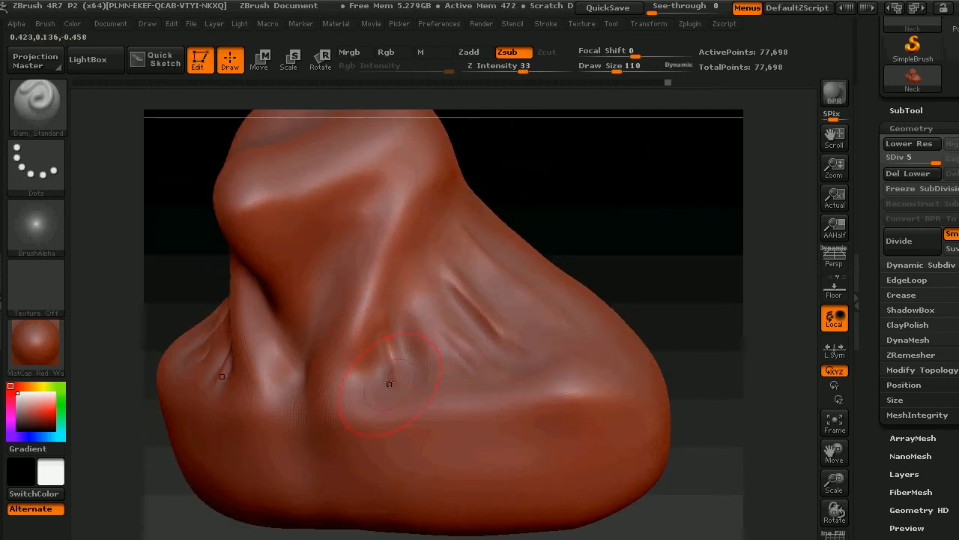
pyautogui.moveTo(389, 341); pyautogui.dragTo(393, 366)
pyautogui.moveTo(387, 343); pyautogui.dragTo(396, 375)
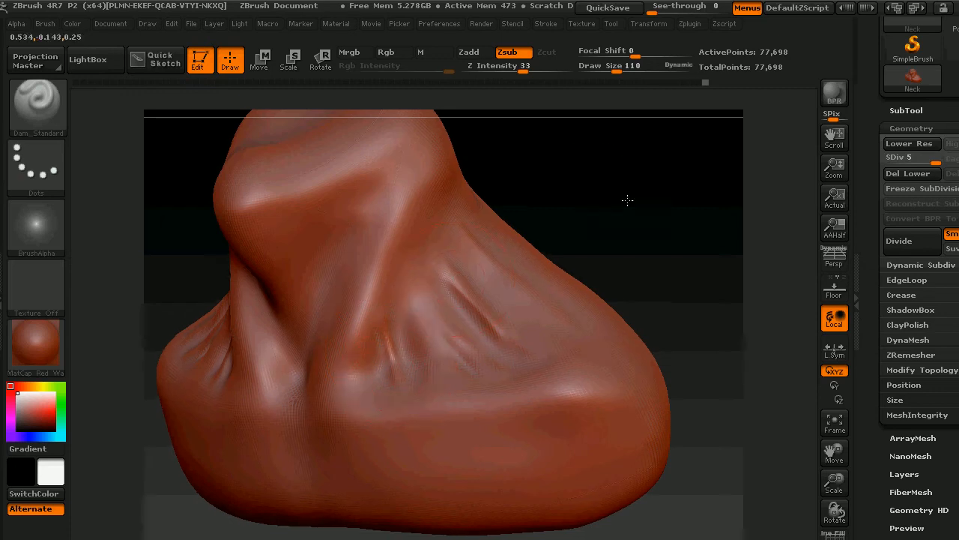
pyautogui.moveTo(627, 199); pyautogui.dragTo(641, 221)
pyautogui.moveTo(634, 153)
pyautogui.mouseDown()
pyautogui.moveTo(692, 154)
pyautogui.moveTo(687, 147)
pyautogui.mouseUp()
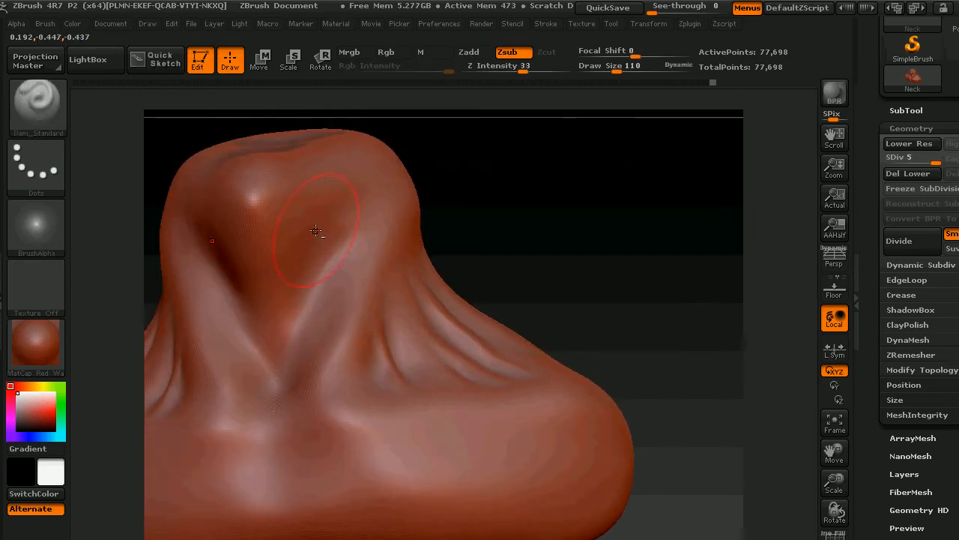
# Step: Carve vertical creases beside the throat below the jaw and smooth their lower ends
pyautogui.moveTo(317, 233); pyautogui.dragTo(323, 307)
pyautogui.moveTo(317, 237); pyautogui.dragTo(323, 301)
pyautogui.moveTo(316, 235); pyautogui.dragTo(323, 309)
pyautogui.moveTo(344, 223); pyautogui.dragTo(347, 288)
pyautogui.moveTo(344, 220); pyautogui.dragTo(346, 268)
pyautogui.keyDown('shift'); pyautogui.moveTo(324, 302); pyautogui.dragTo(315, 327); pyautogui.keyUp('shift')
pyautogui.moveTo(611, 198)
pyautogui.mouseDown()
pyautogui.moveTo(615, 216)
pyautogui.moveTo(575, 217)
pyautogui.moveTo(595, 230)
pyautogui.moveTo(661, 337)
pyautogui.moveTo(623, 310)
pyautogui.moveTo(622, 330)
pyautogui.moveTo(606, 332)
pyautogui.moveTo(634, 307)
pyautogui.moveTo(657, 261)
pyautogui.mouseUp()
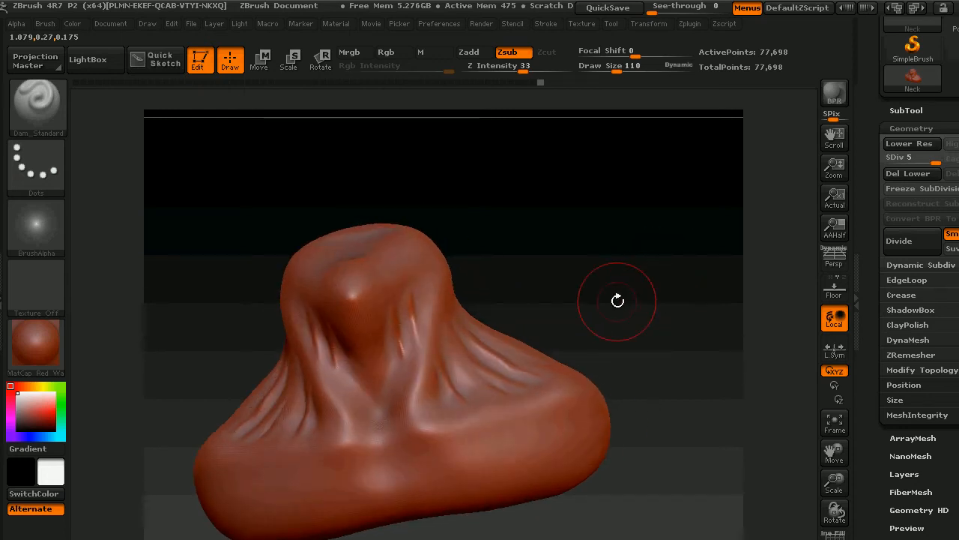
# Step: Save the sculpted tool as Neck_Stressed.ztl in the Temp folder
pyautogui.click(612, 23)
pyautogui.click(710, 52)
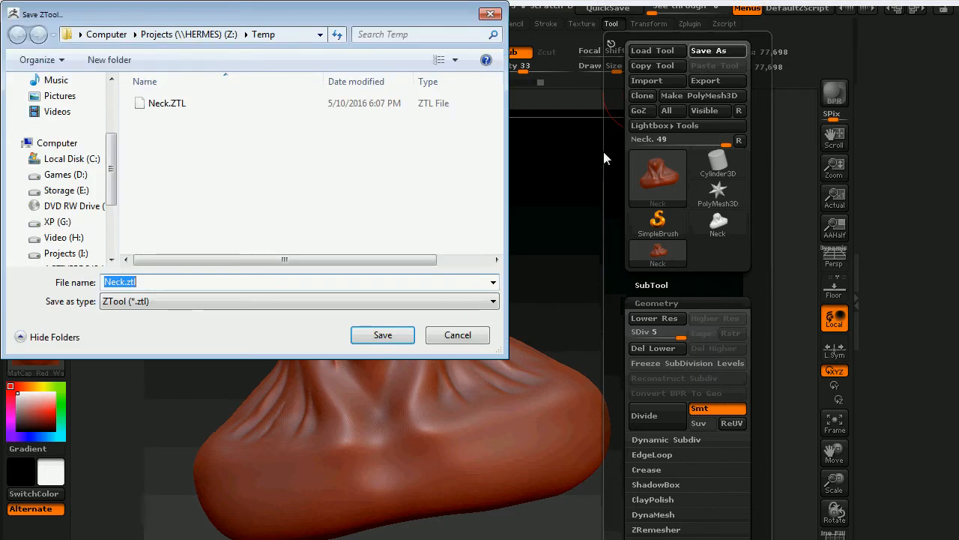
pyautogui.click(128, 282)
pyautogui.write('_Stressed')
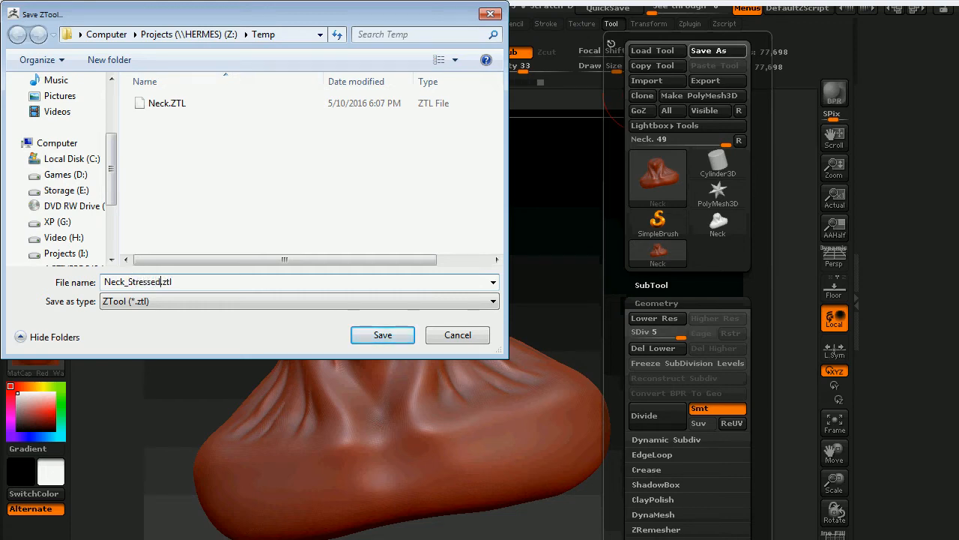
pyautogui.press('Return')
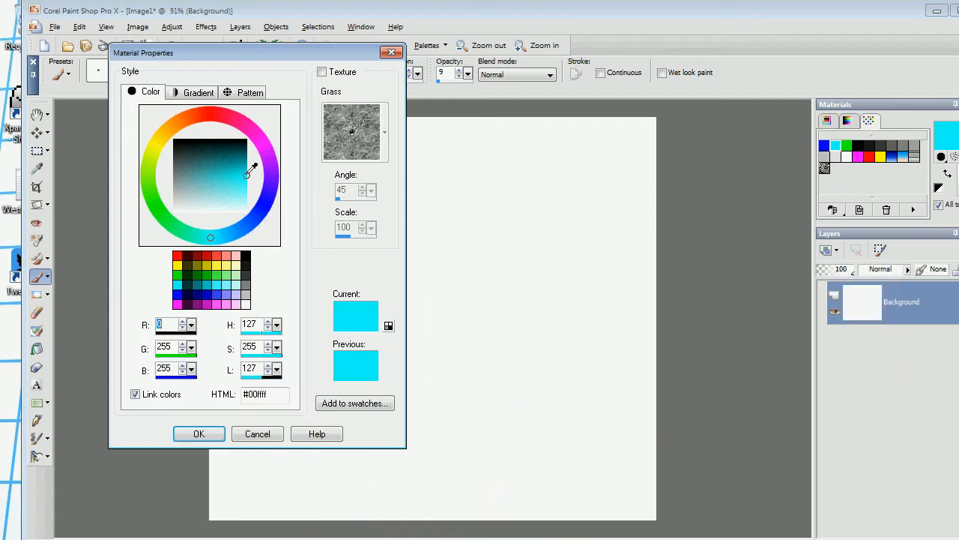
# Step: Switch to Corel Paint Shop Pro X, set the paint colour to #01b2ff, and paint a segmented line with node dots across the blank canvas
pyautogui.moveTo(224, 236); pyautogui.dragTo(229, 234)
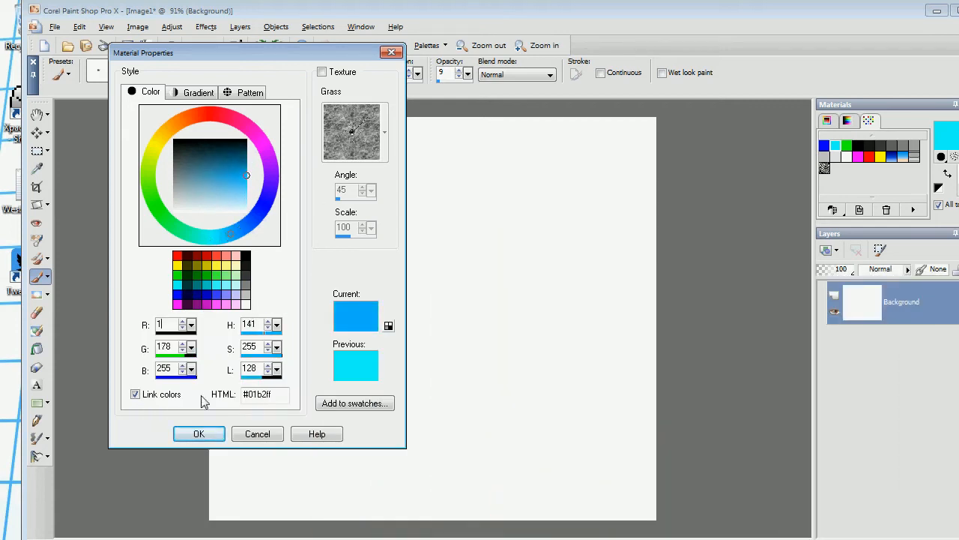
pyautogui.click(199, 434)
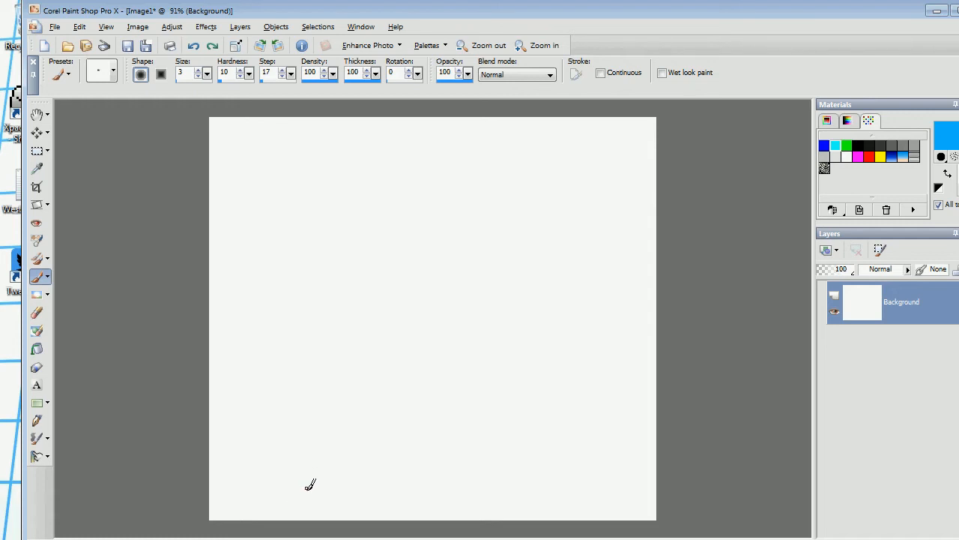
pyautogui.moveTo(311, 474); pyautogui.dragTo(307, 524)
pyautogui.moveTo(322, 458); pyautogui.dragTo(368, 395)
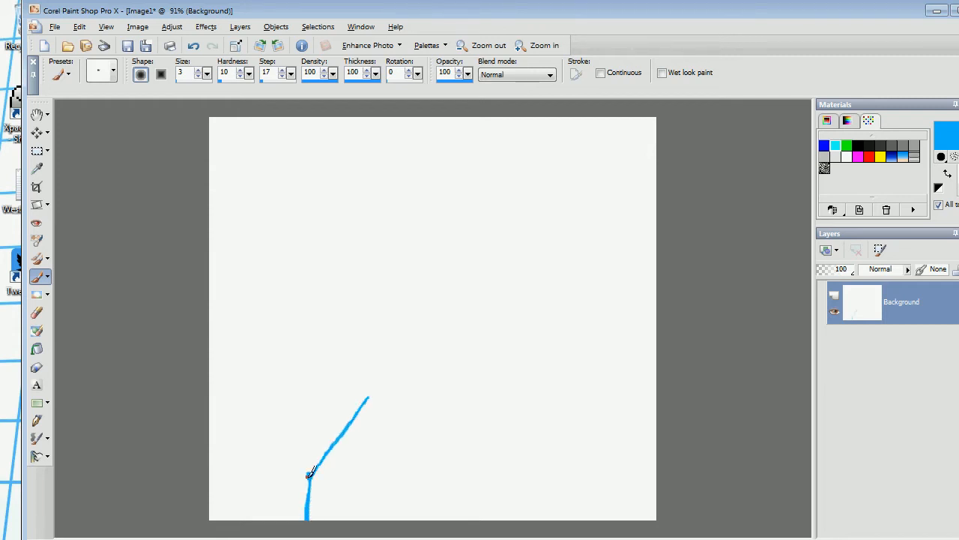
pyautogui.moveTo(313, 473)
pyautogui.mouseDown()
pyautogui.moveTo(374, 380)
pyautogui.moveTo(494, 336)
pyautogui.moveTo(540, 232)
pyautogui.moveTo(540, 116)
pyautogui.mouseUp()
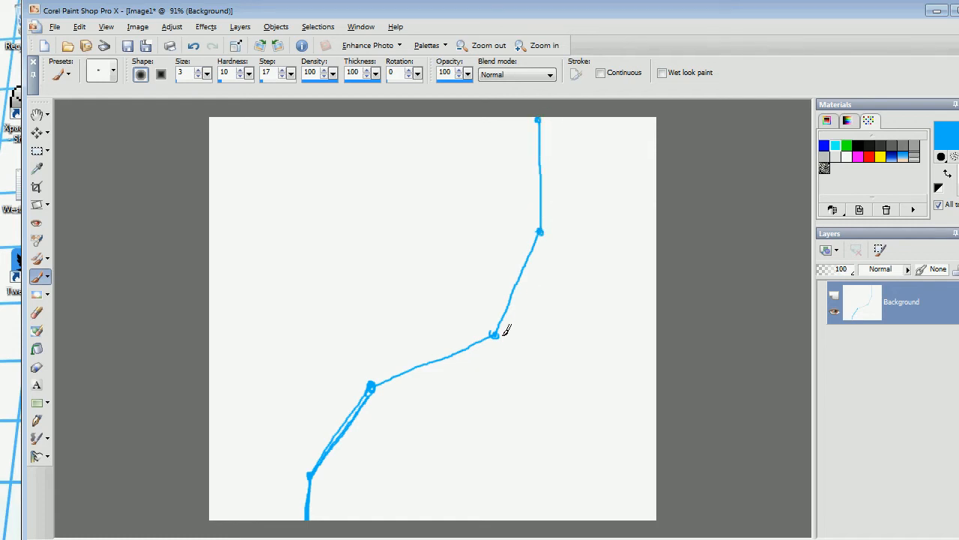
pyautogui.moveTo(371, 387)
pyautogui.mouseDown()
pyautogui.moveTo(307, 475)
pyautogui.moveTo(308, 519)
pyautogui.mouseUp()
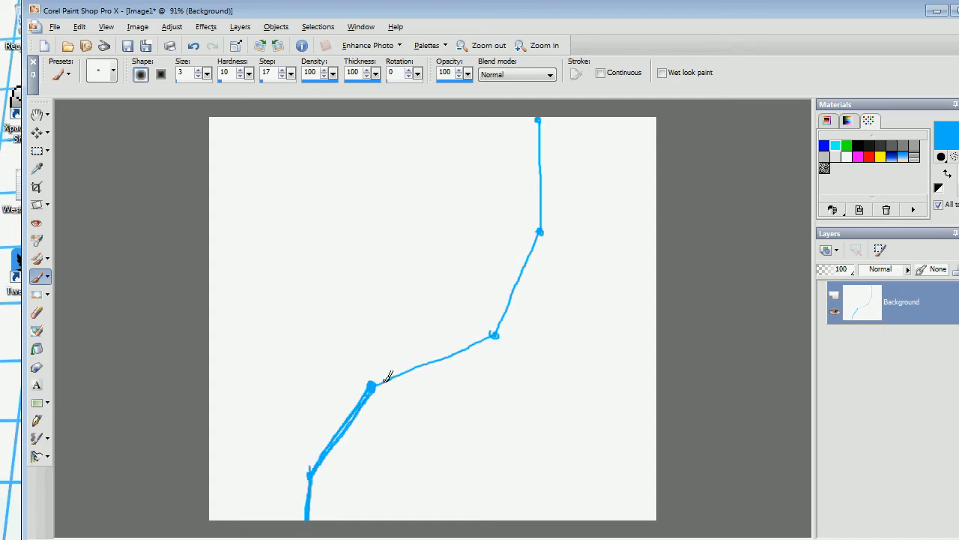
pyautogui.moveTo(388, 376); pyautogui.dragTo(494, 335)
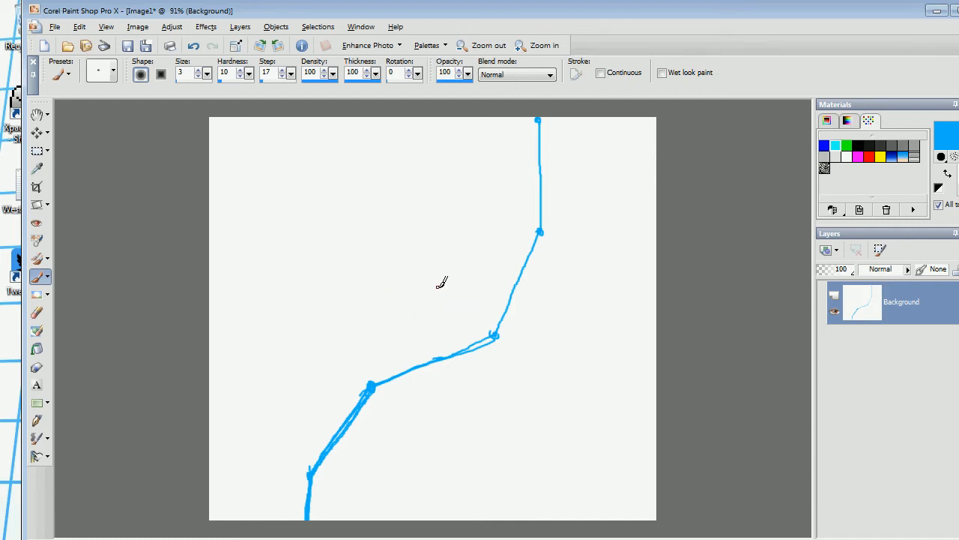
# Step: Paint a wavy magenta curve along the light blue segmented line, spanning the full canvas height
pyautogui.click(858, 156)
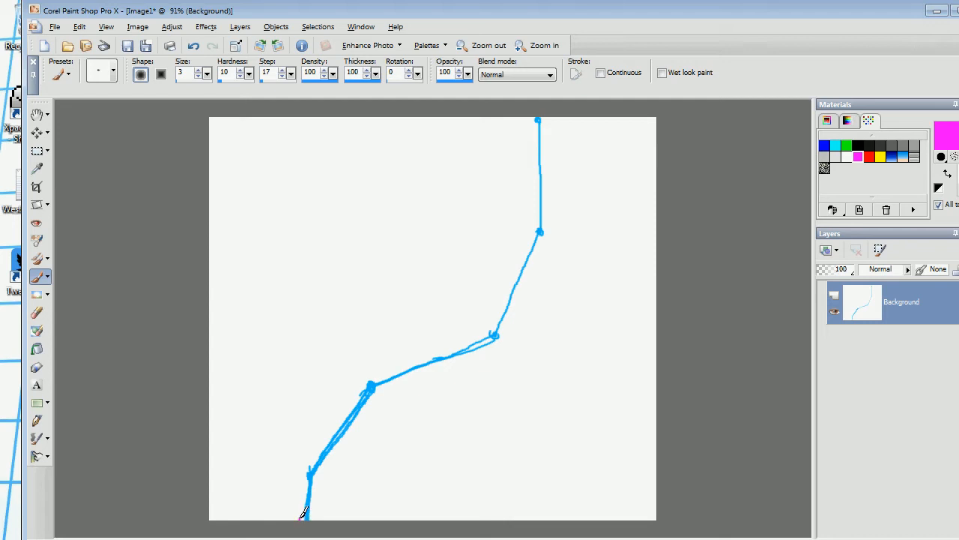
pyautogui.moveTo(303, 514)
pyautogui.mouseDown()
pyautogui.moveTo(324, 432)
pyautogui.moveTo(388, 359)
pyautogui.moveTo(496, 331)
pyautogui.moveTo(514, 300)
pyautogui.moveTo(537, 234)
pyautogui.moveTo(538, 201)
pyautogui.moveTo(518, 158)
pyautogui.moveTo(522, 117)
pyautogui.mouseUp()
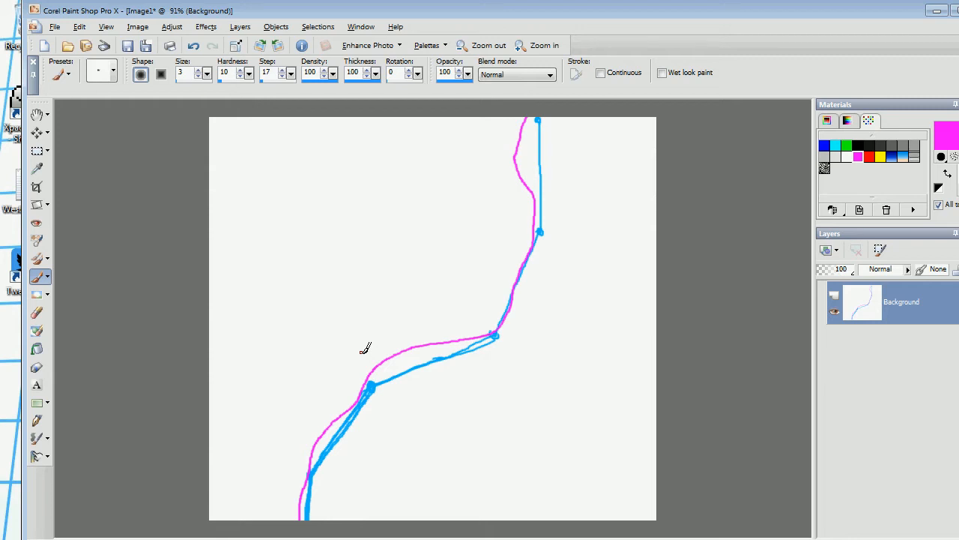
# Step: Set the paint colour to light blue #01a6ff
pyautogui.click(837, 145)
pyautogui.click(825, 144)
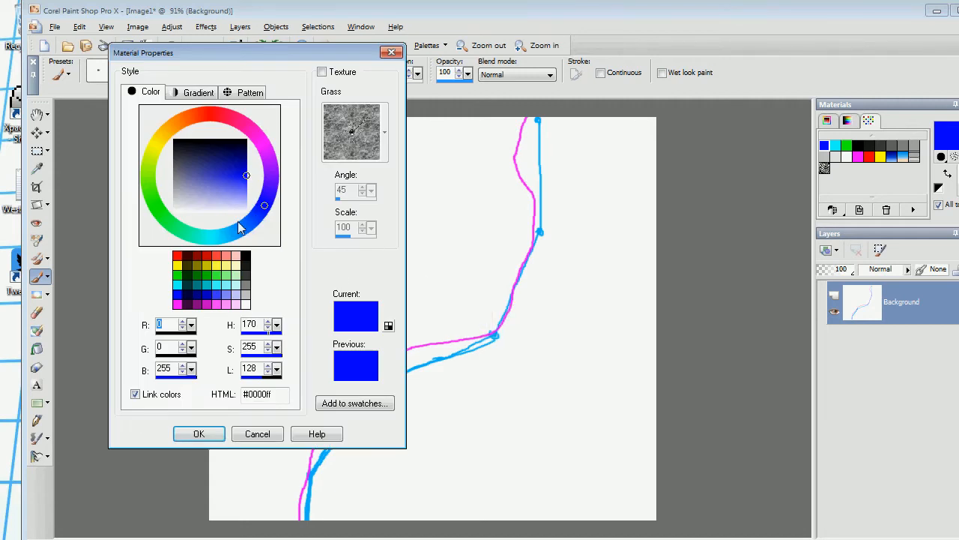
pyautogui.click(237, 231)
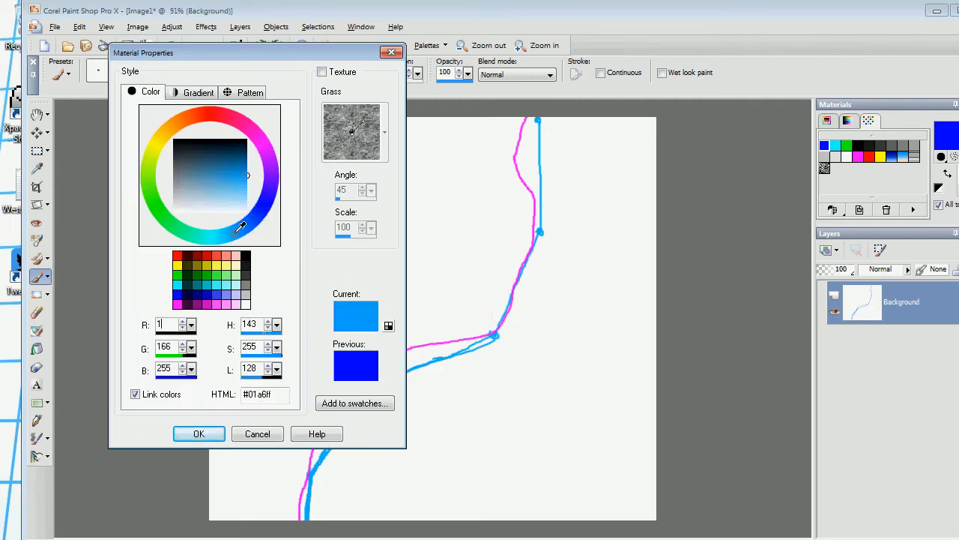
pyautogui.click(212, 437)
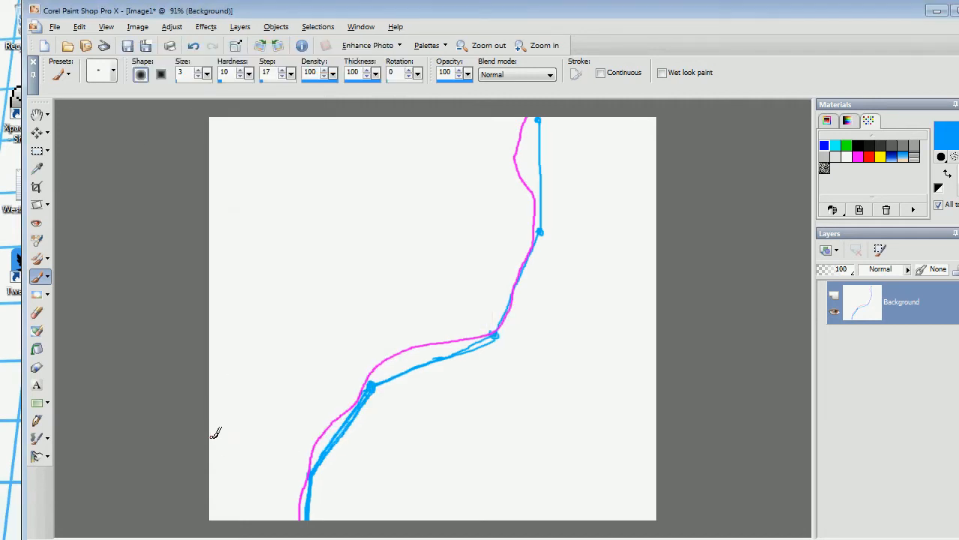
# Step: Mark dark blue node dots on the magenta curve beside the light blue nodes and connect them with straight segments
pyautogui.click(825, 144)
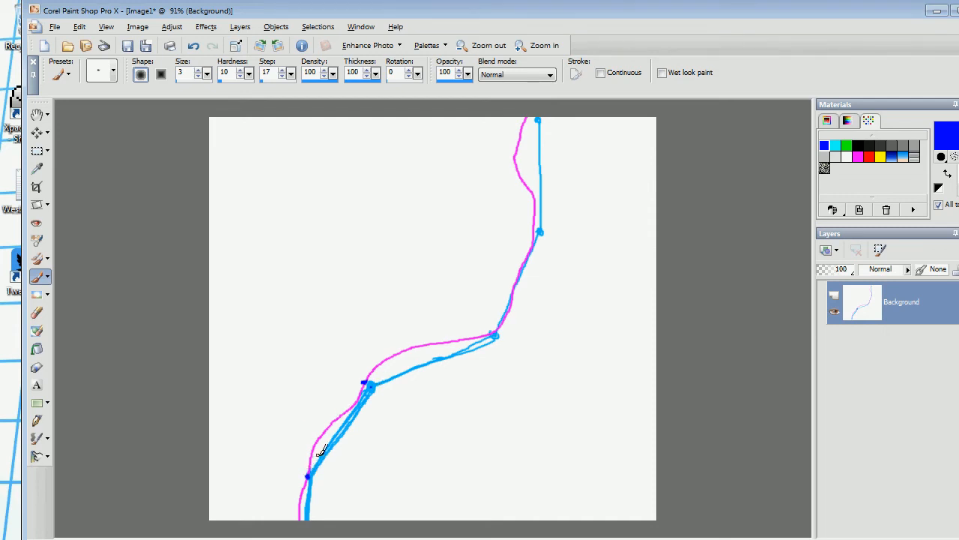
pyautogui.click(308, 474)
pyautogui.moveTo(307, 475); pyautogui.dragTo(369, 384)
pyautogui.click(492, 332)
pyautogui.moveTo(367, 384); pyautogui.dragTo(495, 328)
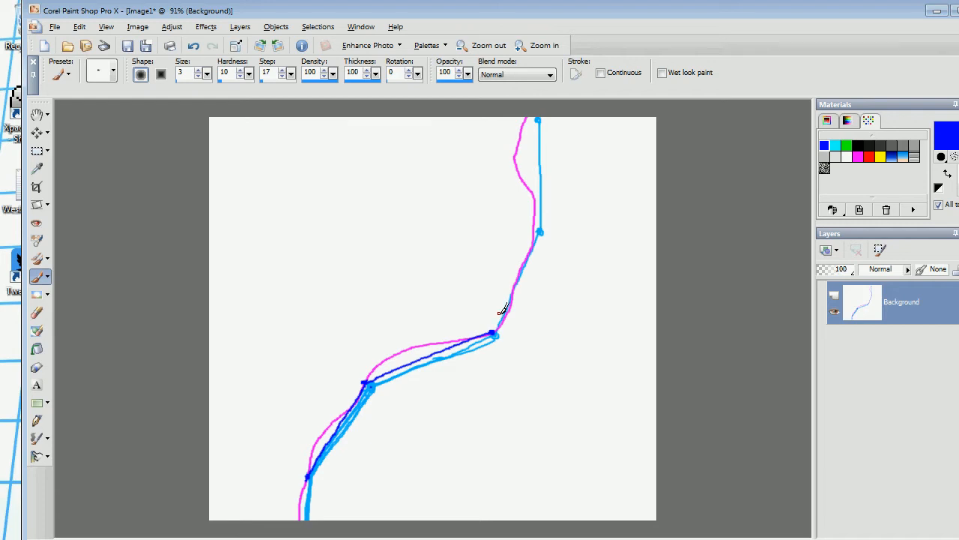
pyautogui.moveTo(492, 332); pyautogui.dragTo(536, 227)
pyautogui.moveTo(534, 229); pyautogui.dragTo(524, 120)
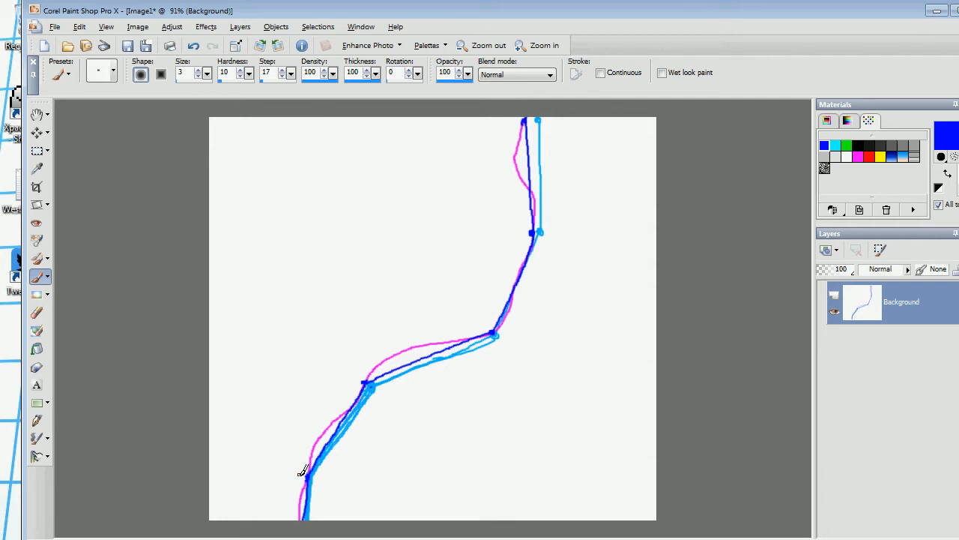
# Step: Paint a second wavy magenta curve, set apart from the first on the side away from the light blue line
pyautogui.click(858, 156)
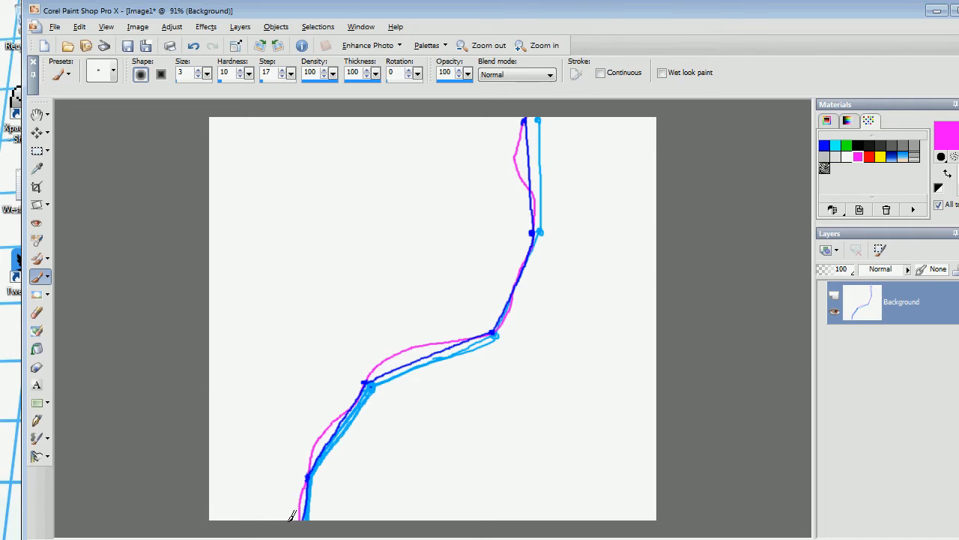
pyautogui.moveTo(290, 515)
pyautogui.mouseDown()
pyautogui.moveTo(297, 353)
pyautogui.moveTo(405, 300)
pyautogui.moveTo(498, 217)
pyautogui.moveTo(491, 131)
pyautogui.moveTo(503, 94)
pyautogui.mouseUp()
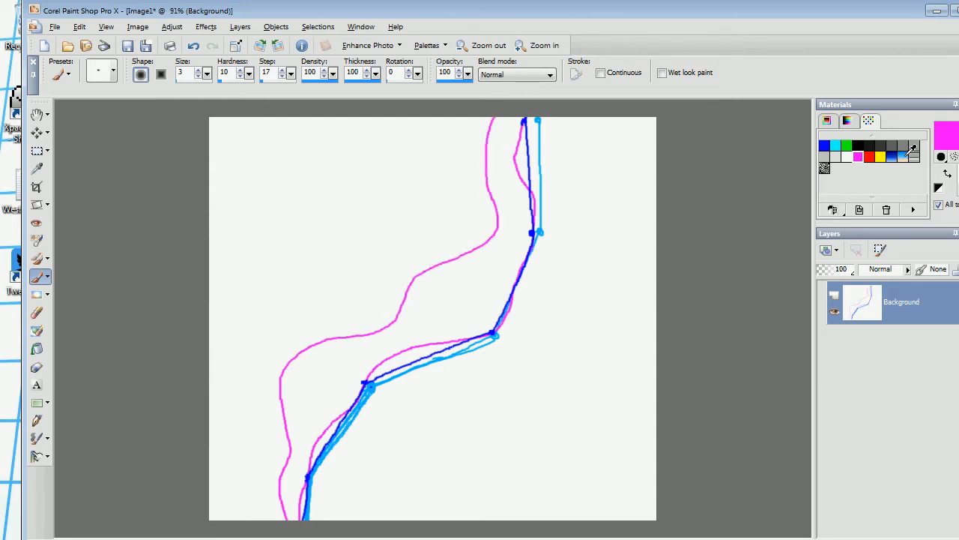
# Step: Place dark blue node dots on the second magenta curve and join them with straight segments from end to end
pyautogui.click(824, 144)
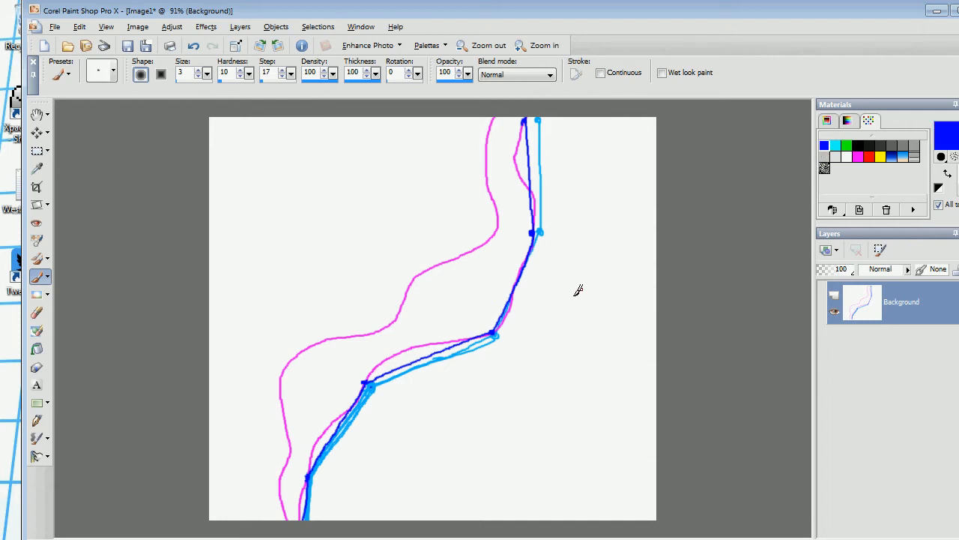
pyautogui.click(285, 471)
pyautogui.click(433, 268)
pyautogui.click(492, 124)
pyautogui.moveTo(284, 471); pyautogui.dragTo(289, 517)
pyautogui.moveTo(287, 467)
pyautogui.mouseDown()
pyautogui.moveTo(307, 386)
pyautogui.moveTo(332, 339)
pyautogui.moveTo(497, 225)
pyautogui.moveTo(493, 106)
pyautogui.mouseUp()
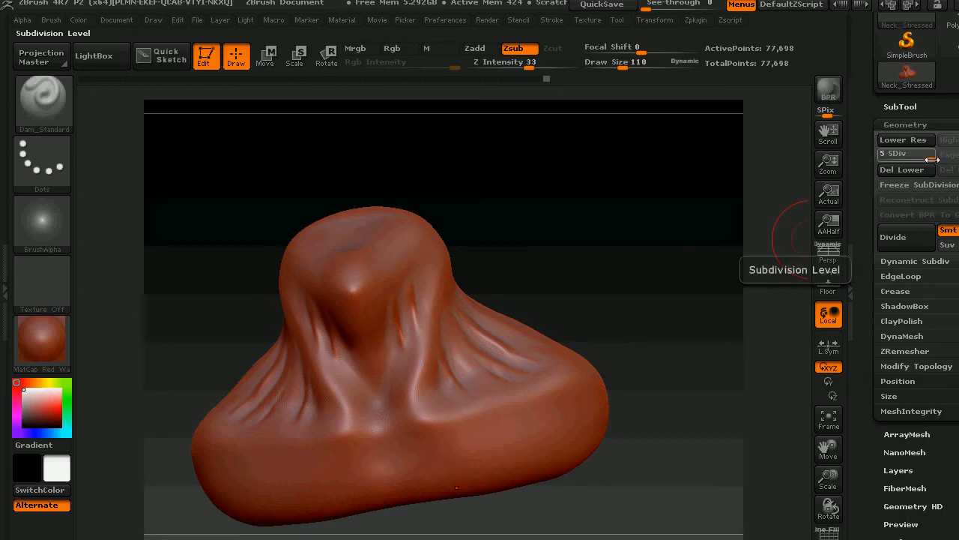
# Step: Drop the stressed neck to subdivision level 1 and export the mesh as Neck_Stressed.obj in the Temp folder
pyautogui.moveTo(928, 154); pyautogui.dragTo(879, 171)
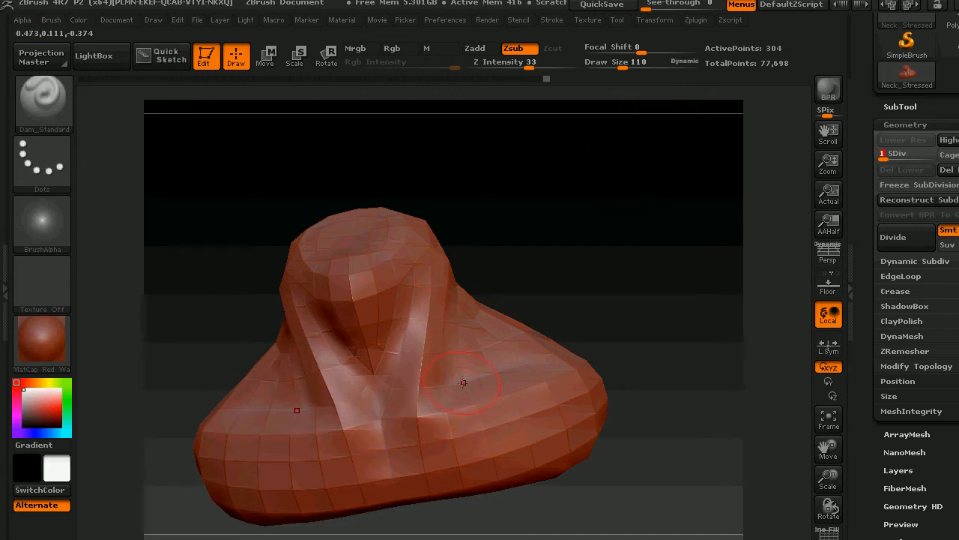
pyautogui.click(617, 20)
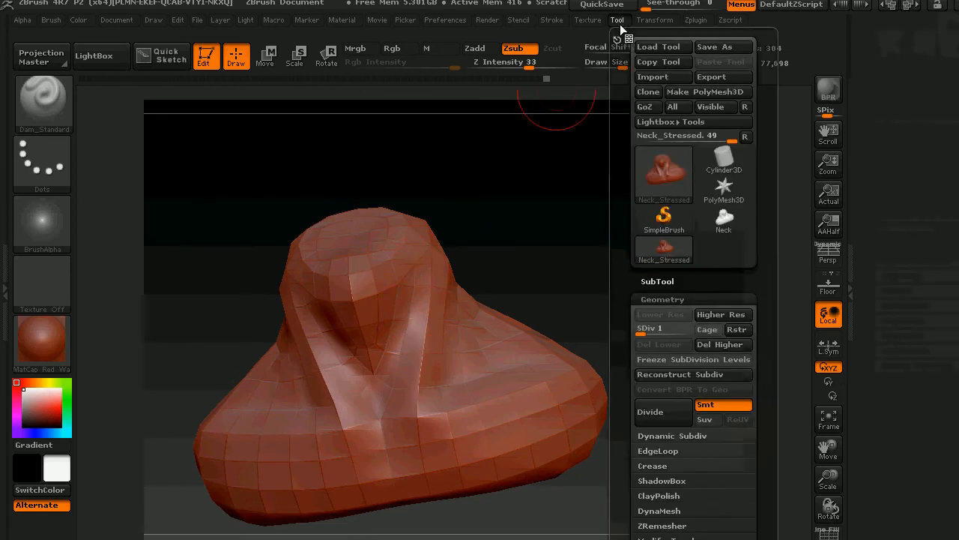
pyautogui.click(723, 78)
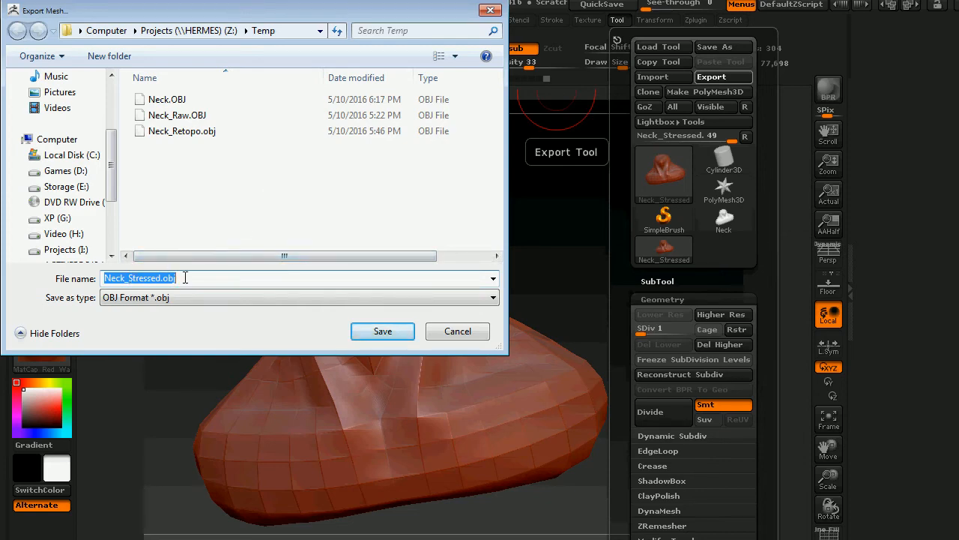
pyautogui.click(382, 331)
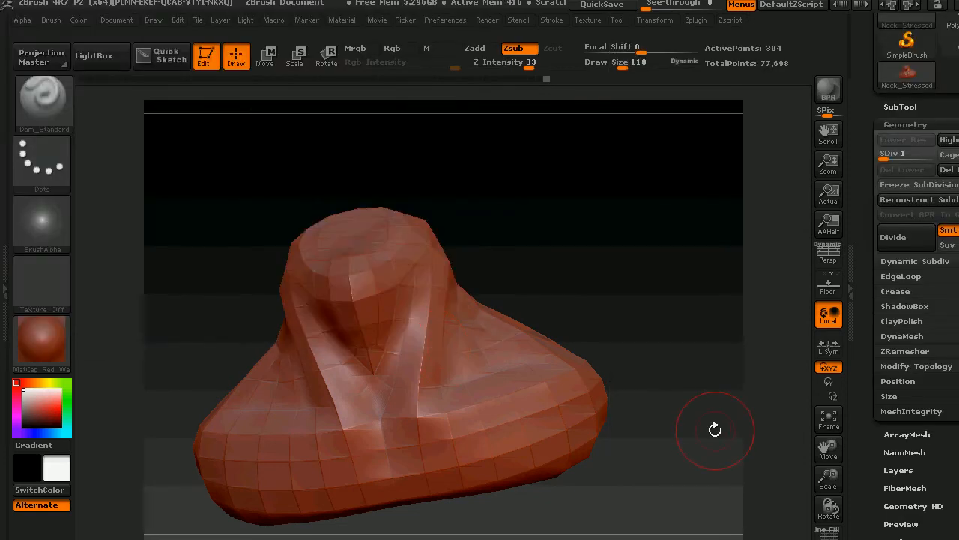
# Step: Create a displacement map for the stressed neck with adaptive scanning on
pyautogui.click(906, 125)
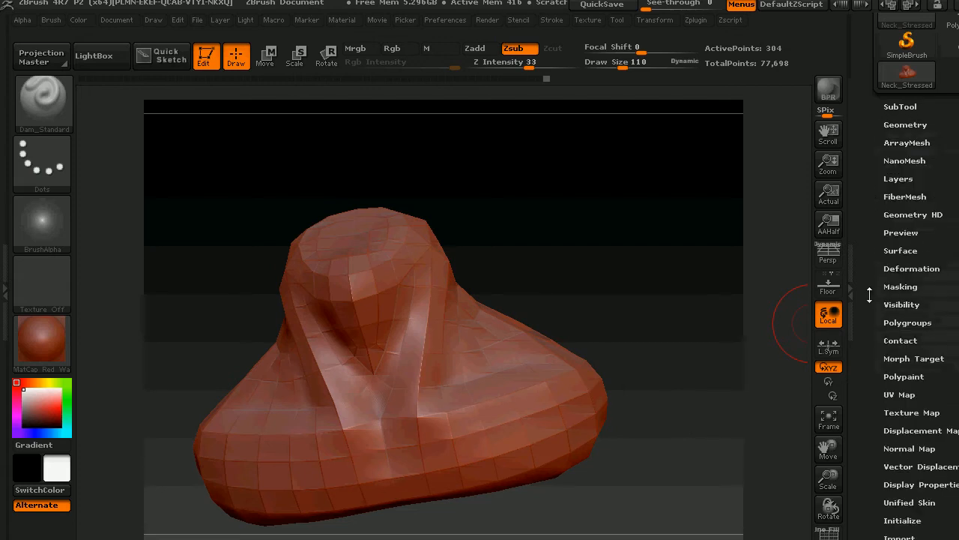
pyautogui.scroll(-1, 869, 289)
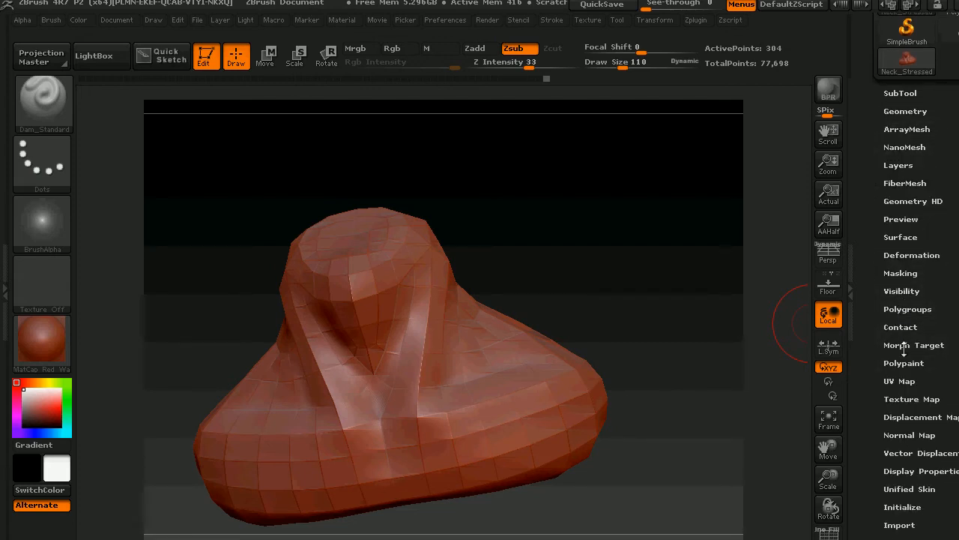
pyautogui.click(904, 416)
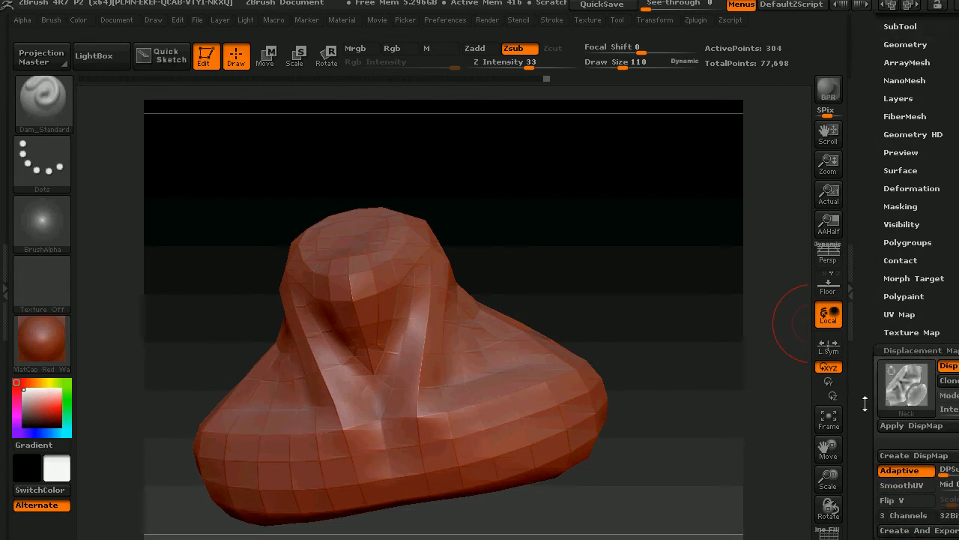
pyautogui.moveTo(865, 402); pyautogui.dragTo(858, 311)
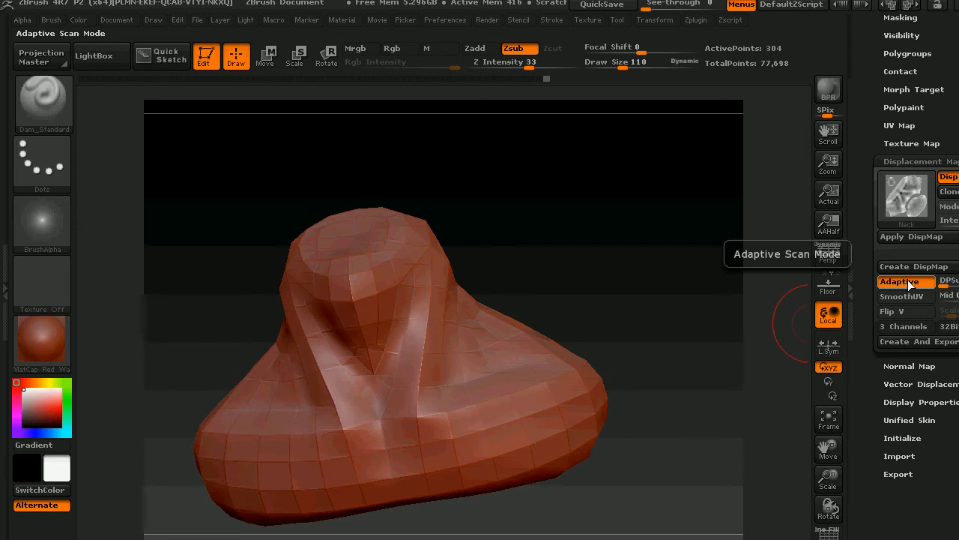
pyautogui.click(903, 267)
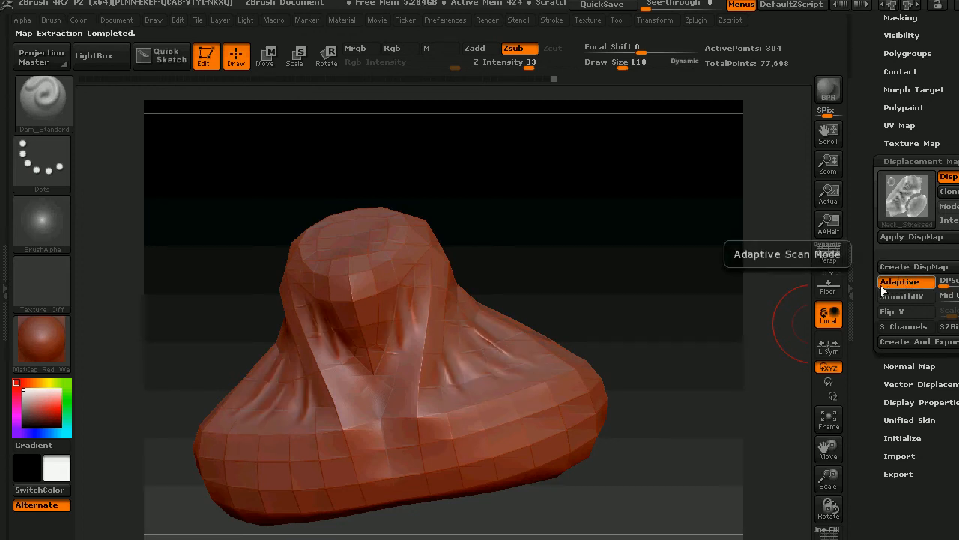
# Step: Clone the neck's displacement map to the alphas and flip the alpha vertically
pyautogui.moveTo(903, 201)
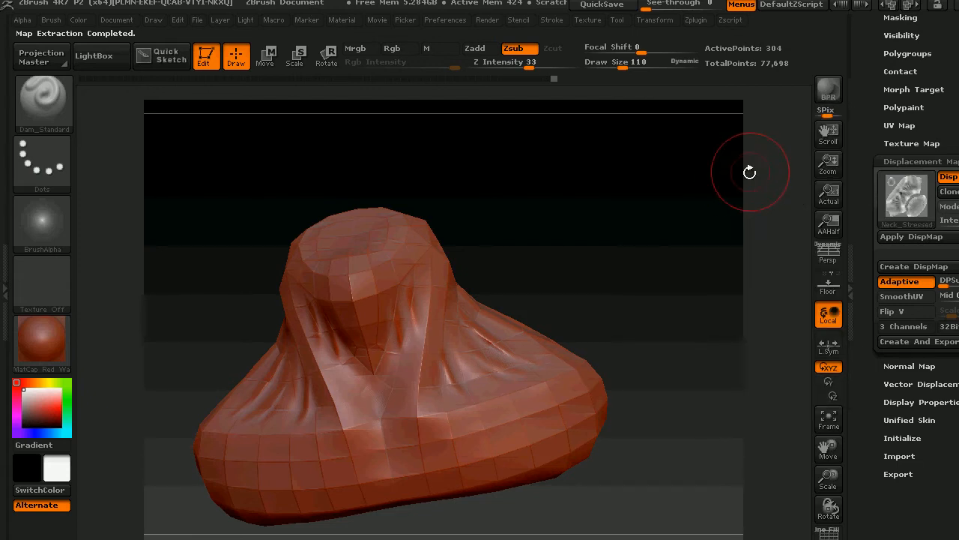
pyautogui.click(949, 194)
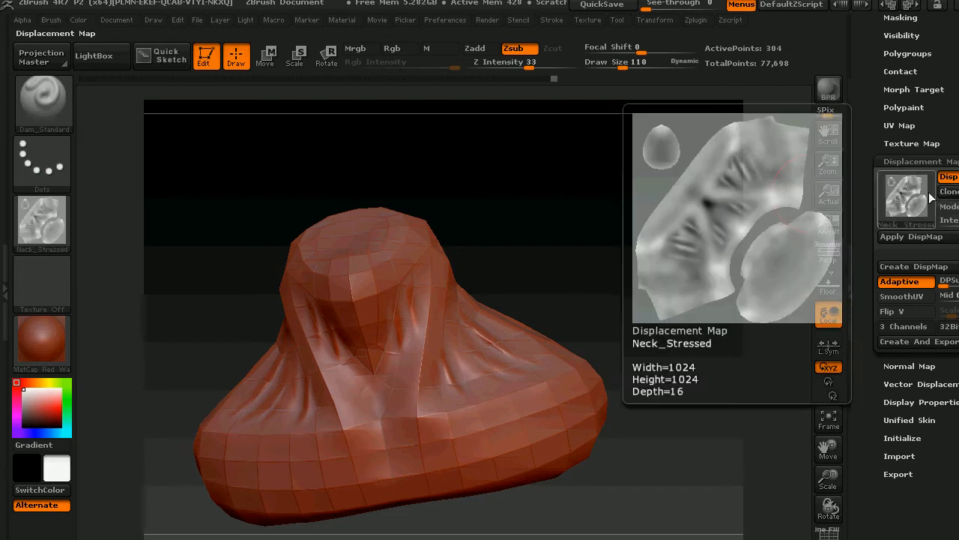
pyautogui.click(26, 20)
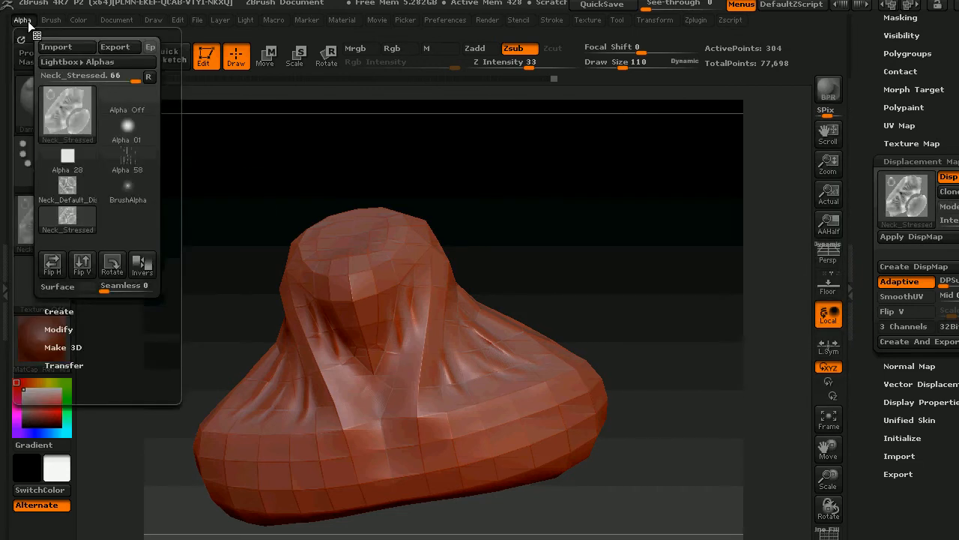
pyautogui.click(82, 264)
pyautogui.moveTo(104, 160)
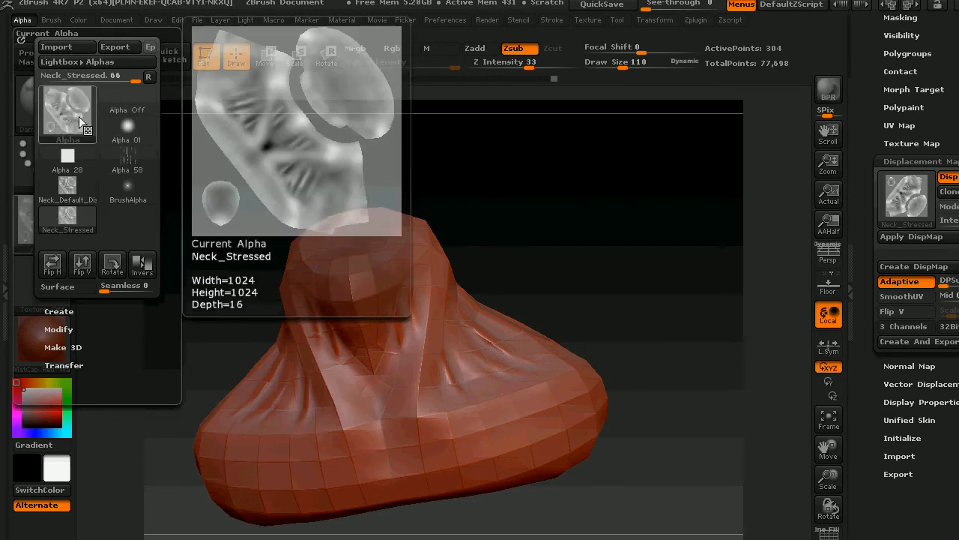
# Step: Export the flipped alpha as a TIFF named Neck_Stressed_Disp_09326.TIF, following the existing default map's naming
pyautogui.click(121, 49)
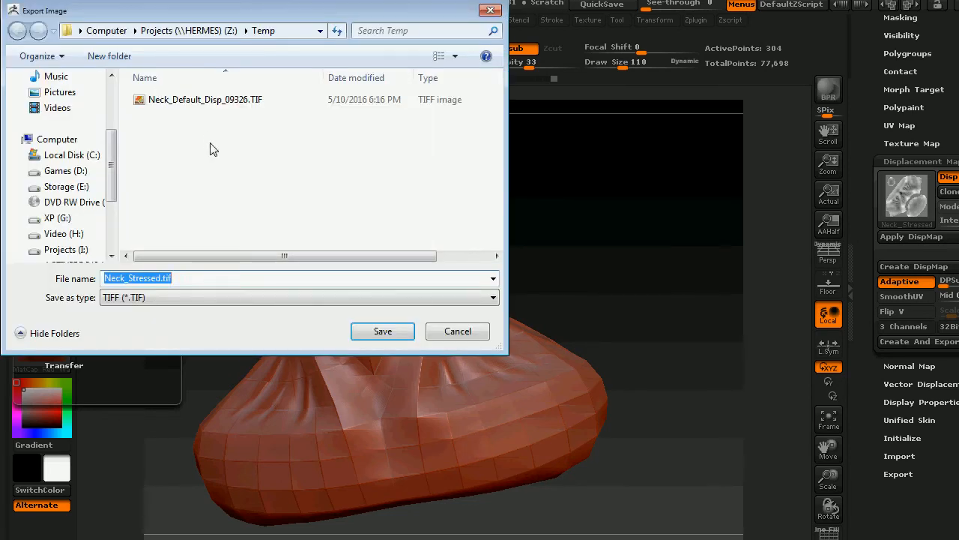
pyautogui.click(213, 101)
pyautogui.click(131, 278)
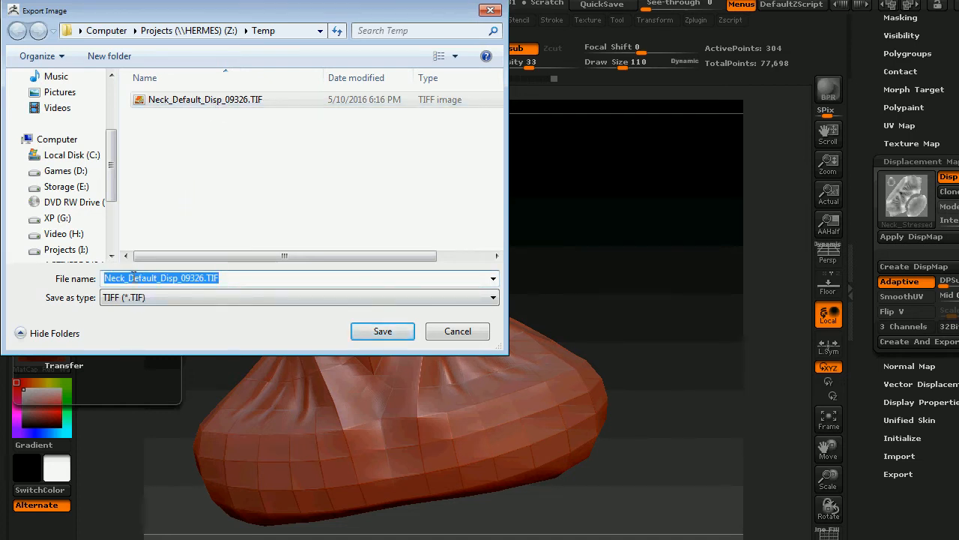
pyautogui.moveTo(128, 278); pyautogui.dragTo(147, 279)
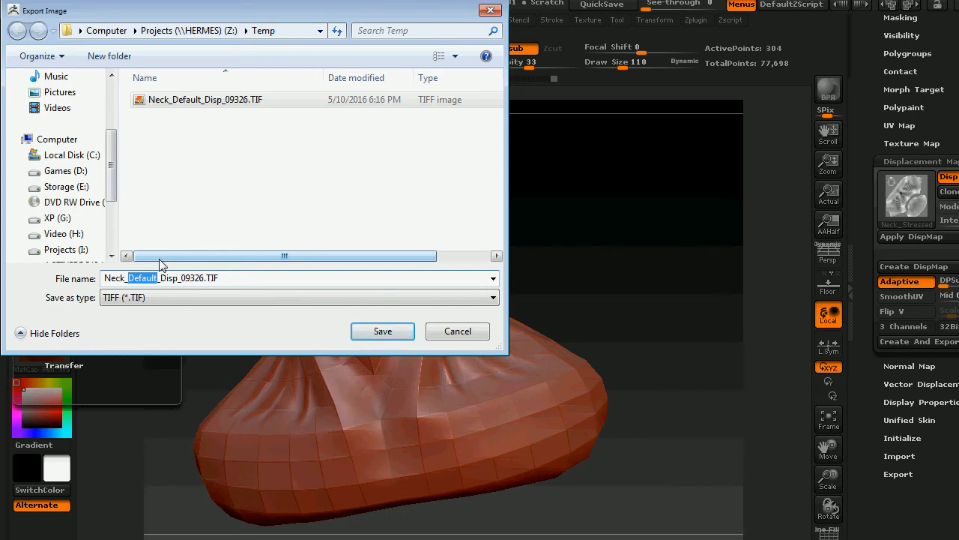
pyautogui.write('Stressed')
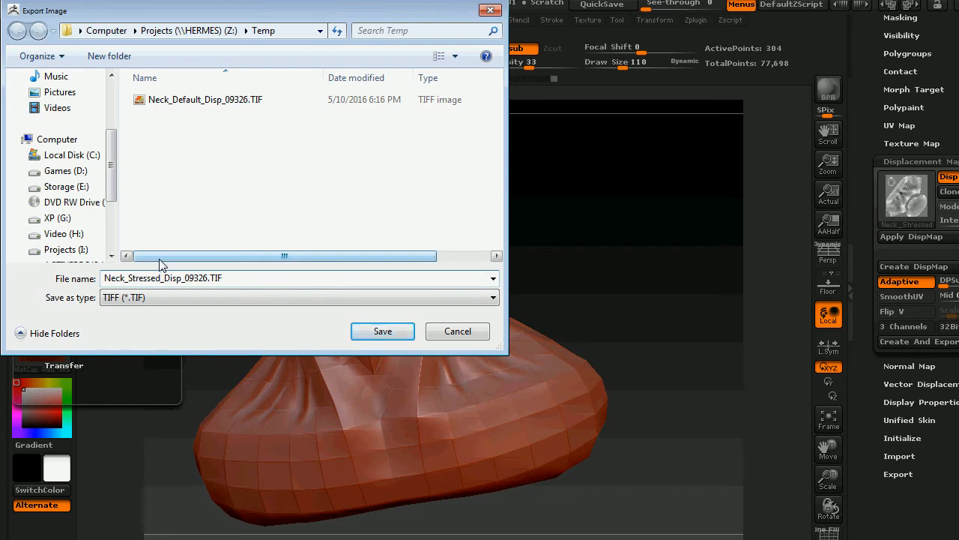
pyautogui.click(370, 336)
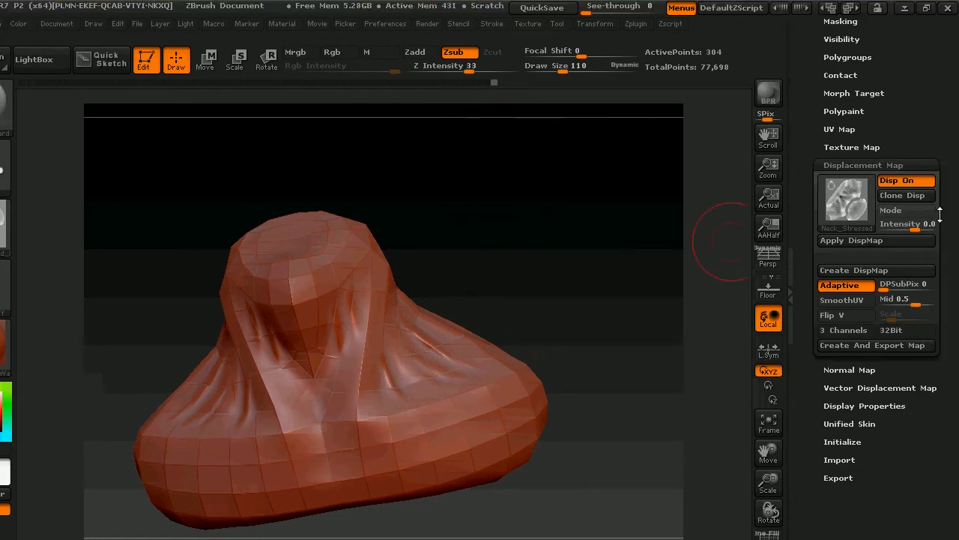
pyautogui.moveTo(907, 228); pyautogui.dragTo(914, 230)
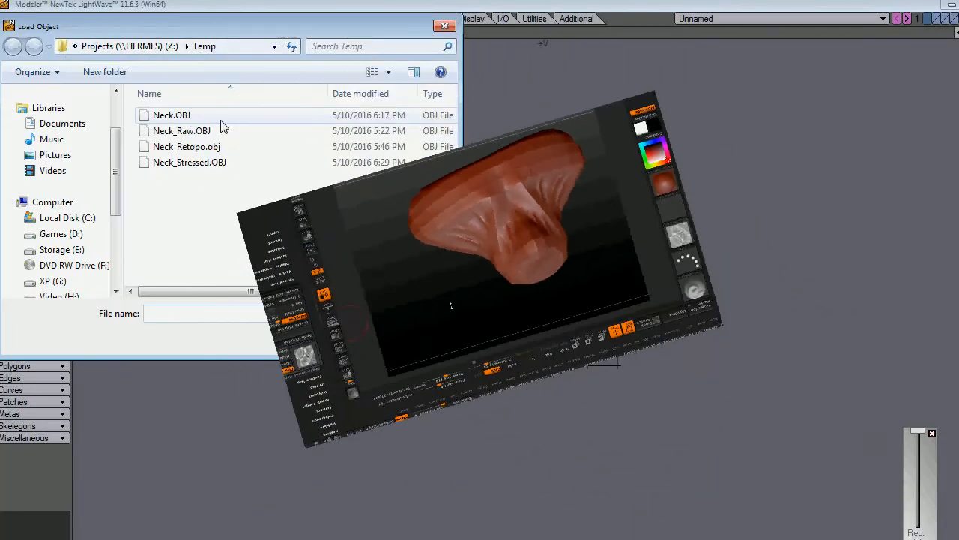
# Step: Switch to LightWave Modeler, load Neck.OBJ without an alternate for the missing image, and show the quad viewport layout
pyautogui.click(162, 120)
pyautogui.doubleClick(162, 120)
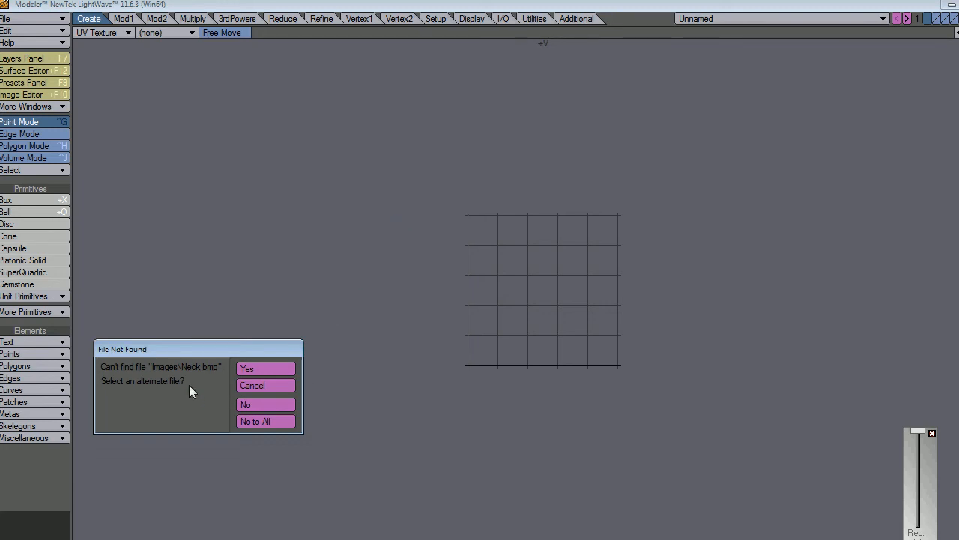
pyautogui.click(255, 404)
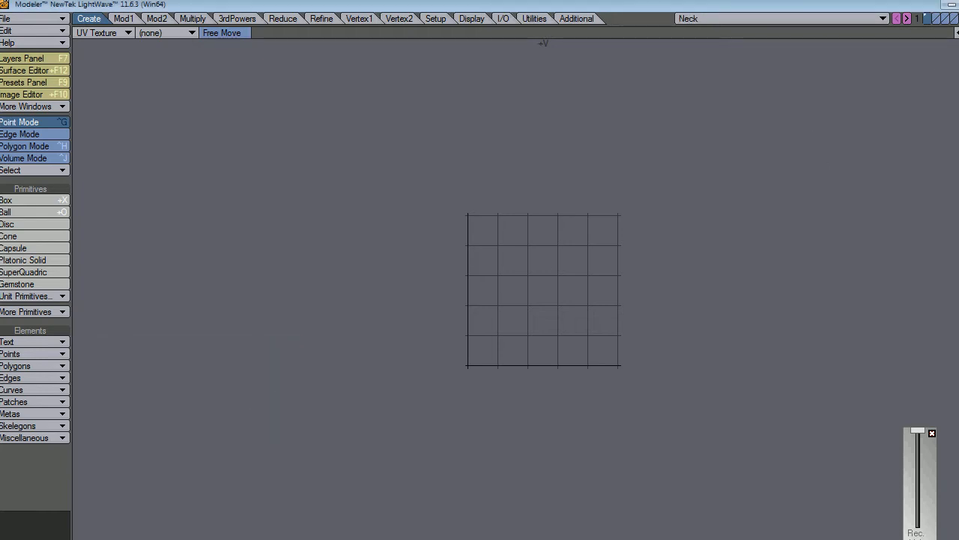
pyautogui.press('KP_0')
# Step: Open the surface settings of the neck's defaultMat material and remove its colour texture
pyautogui.click(36, 67)
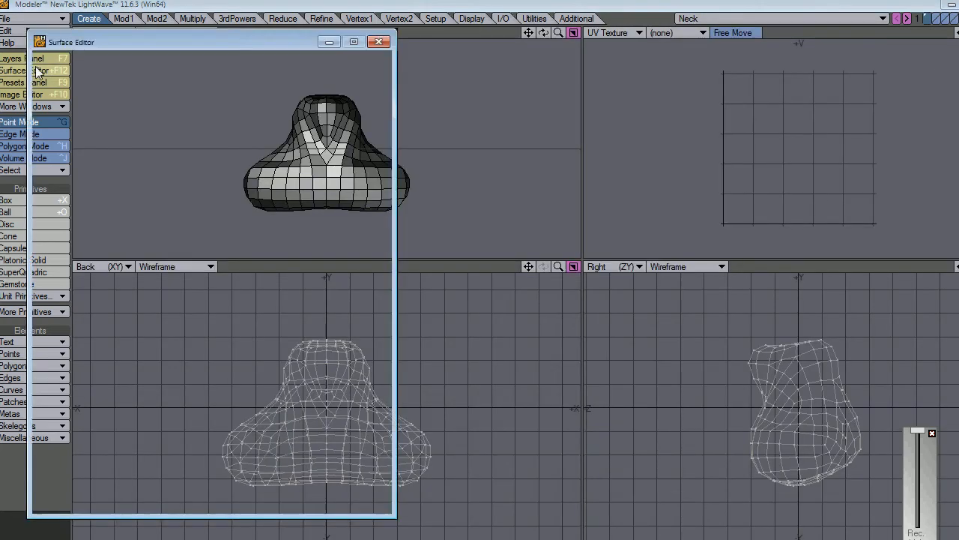
pyautogui.moveTo(182, 45); pyautogui.dragTo(449, 45)
pyautogui.click(645, 218)
pyautogui.click(305, 521)
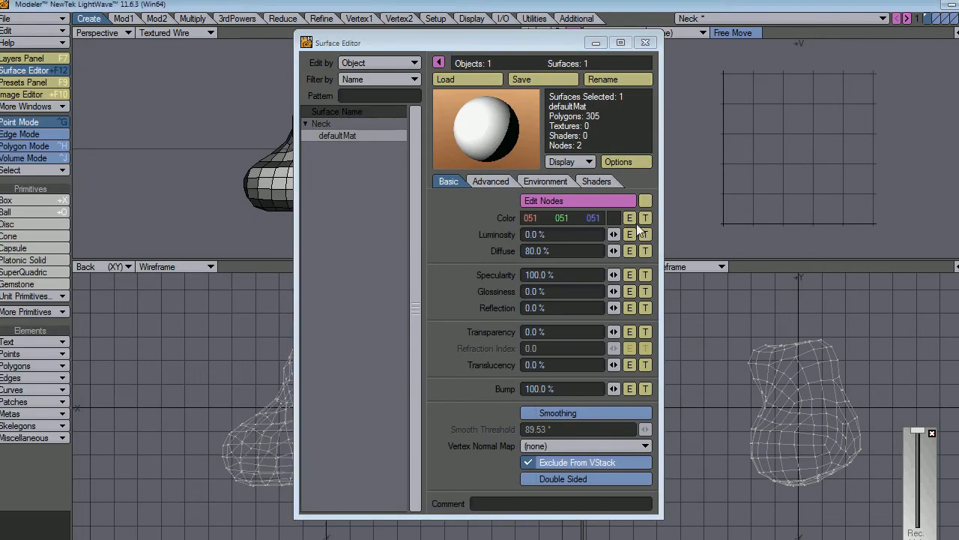
# Step: Give defaultMat a brownish-orange base colour with hue 13, saturation 148 and value 173
pyautogui.rightClick(582, 217)
pyautogui.moveTo(583, 217); pyautogui.dragTo(659, 218)
pyautogui.moveTo(536, 217); pyautogui.dragTo(560, 217)
pyautogui.moveTo(591, 218); pyautogui.dragTo(569, 217)
pyautogui.moveTo(562, 217); pyautogui.dragTo(522, 218)
pyautogui.moveTo(590, 218); pyautogui.dragTo(541, 217)
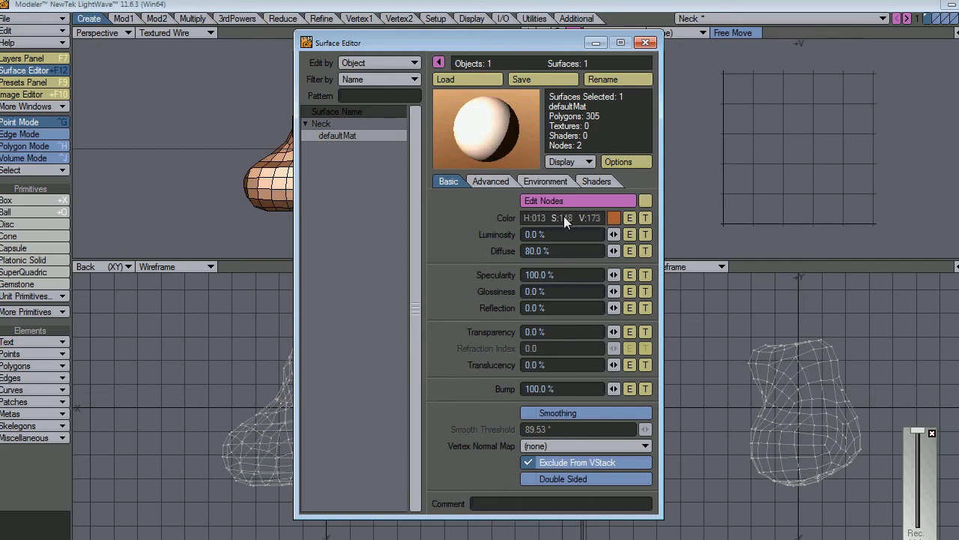
# Step: Set defaultMat's specularity to 23% and glossiness to 28.5%, and lighten its colour to saturation 133, value 190
pyautogui.moveTo(613, 291); pyautogui.dragTo(586, 292)
pyautogui.moveTo(614, 291); pyautogui.dragTo(607, 291)
pyautogui.moveTo(613, 275); pyautogui.dragTo(498, 275)
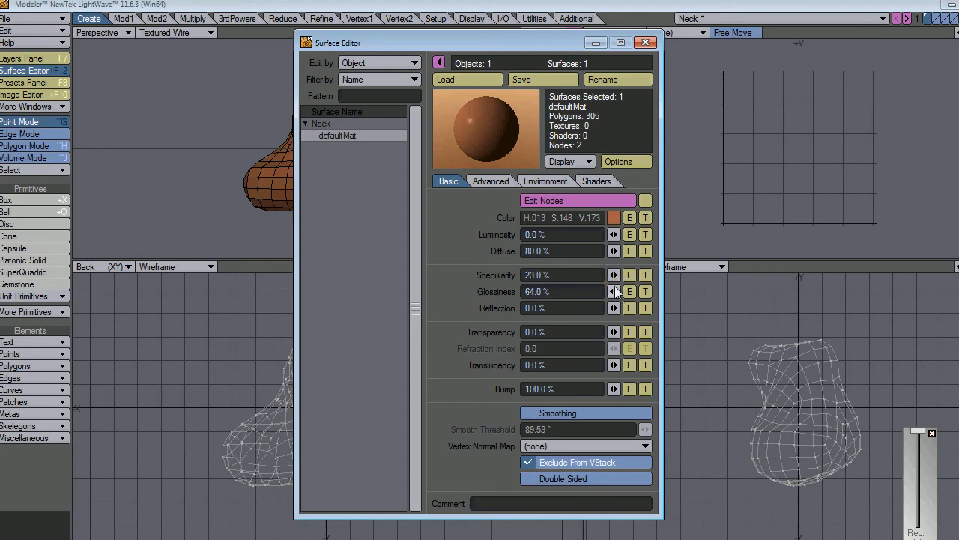
pyautogui.moveTo(614, 291); pyautogui.dragTo(583, 292)
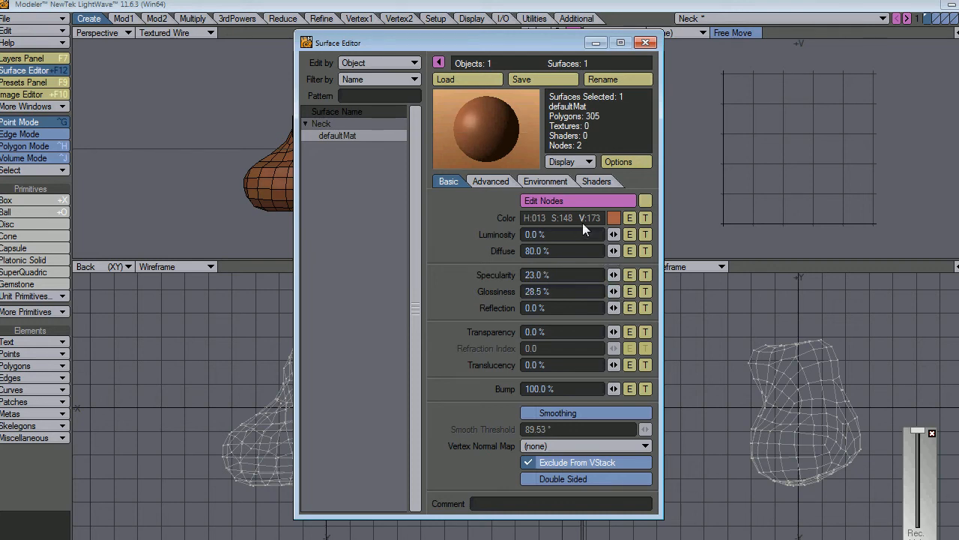
pyautogui.moveTo(589, 219); pyautogui.dragTo(593, 219)
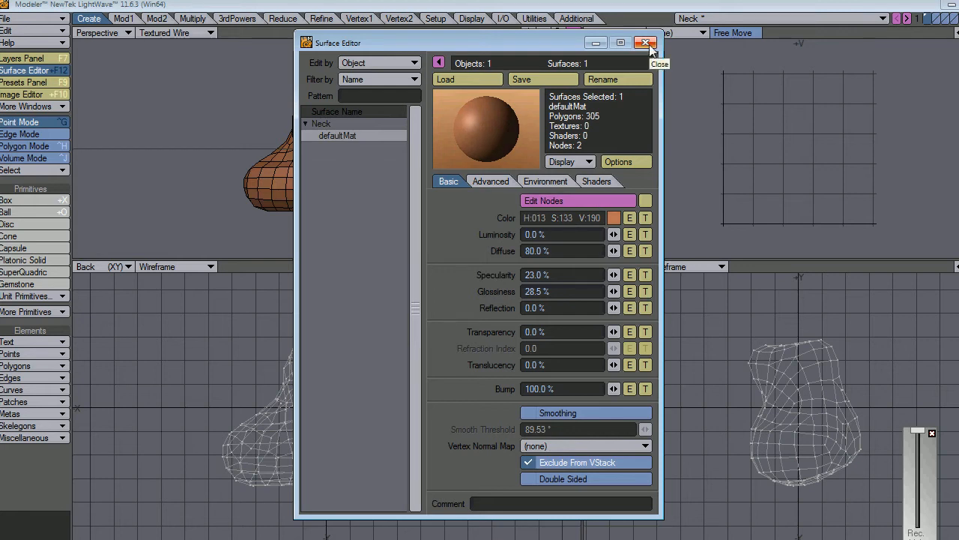
pyautogui.click(647, 43)
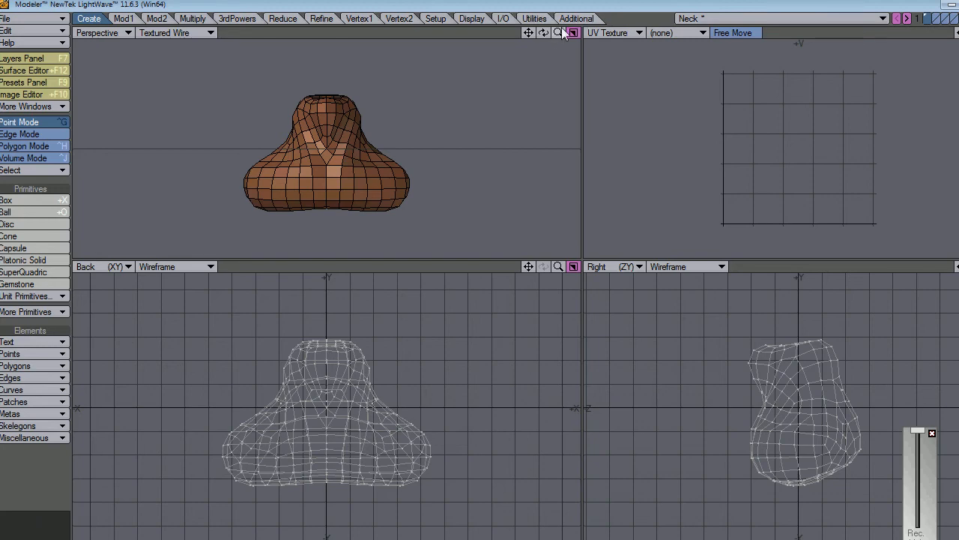
# Step: Turn off the grid display in the viewports
pyautogui.moveTo(544, 32)
pyautogui.mouseDown()
pyautogui.moveTo(544, 67)
pyautogui.moveTo(540, 32)
pyautogui.mouseUp()
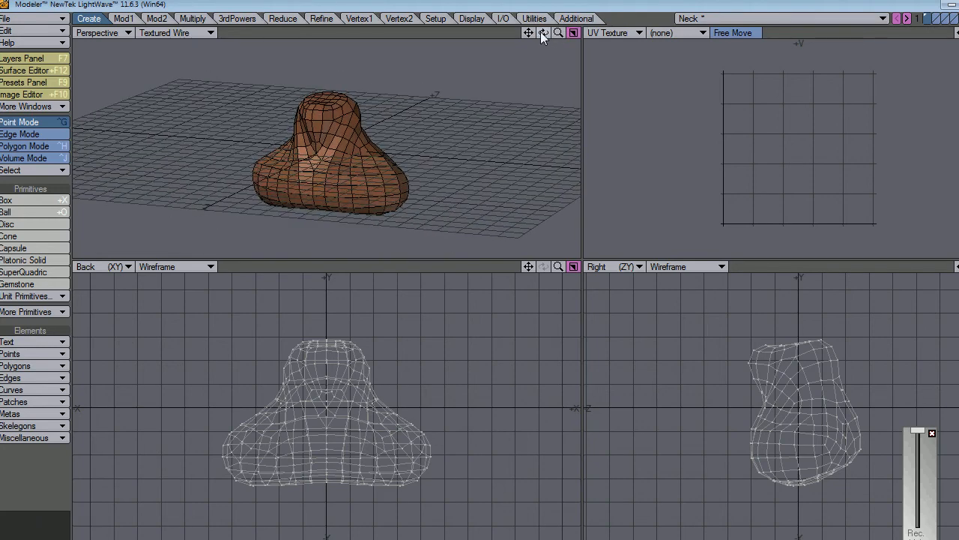
pyautogui.press('d')
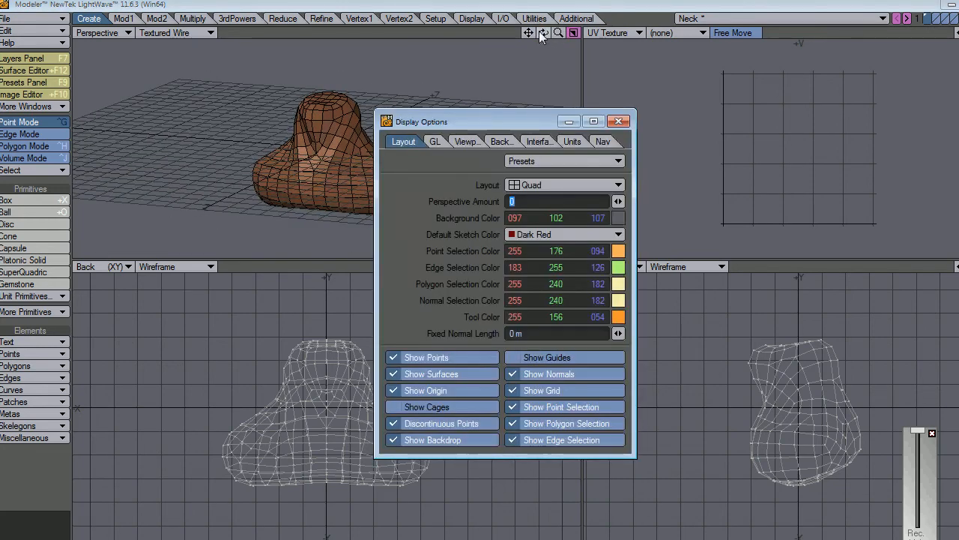
pyautogui.click(544, 390)
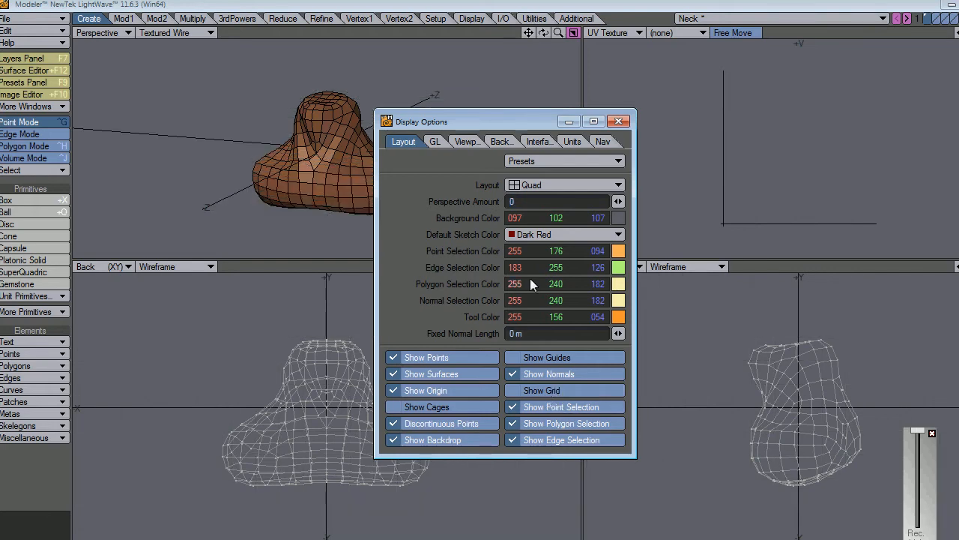
pyautogui.click(618, 121)
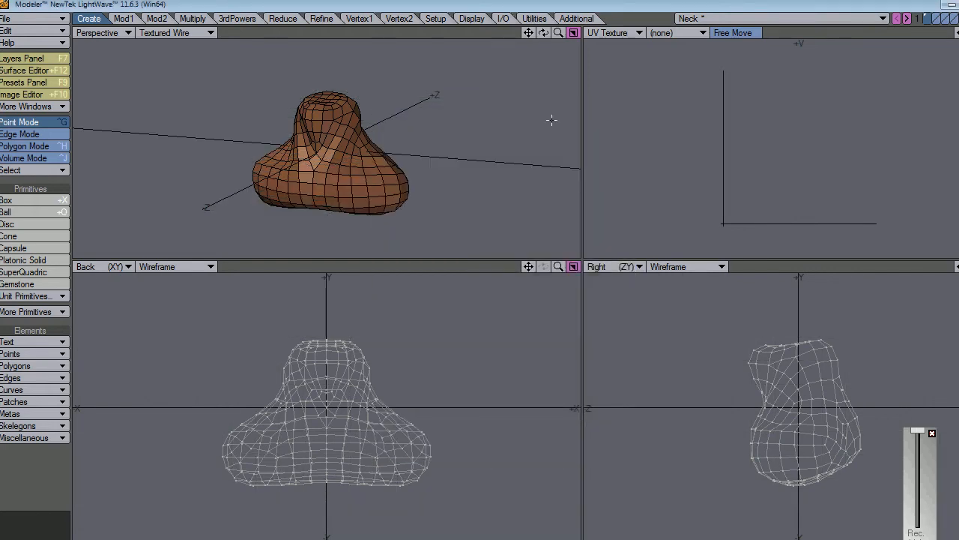
# Step: Convert the neck mesh to subpatches and save the object as Neck.lwo in the Temp folder
pyautogui.press('Tab')
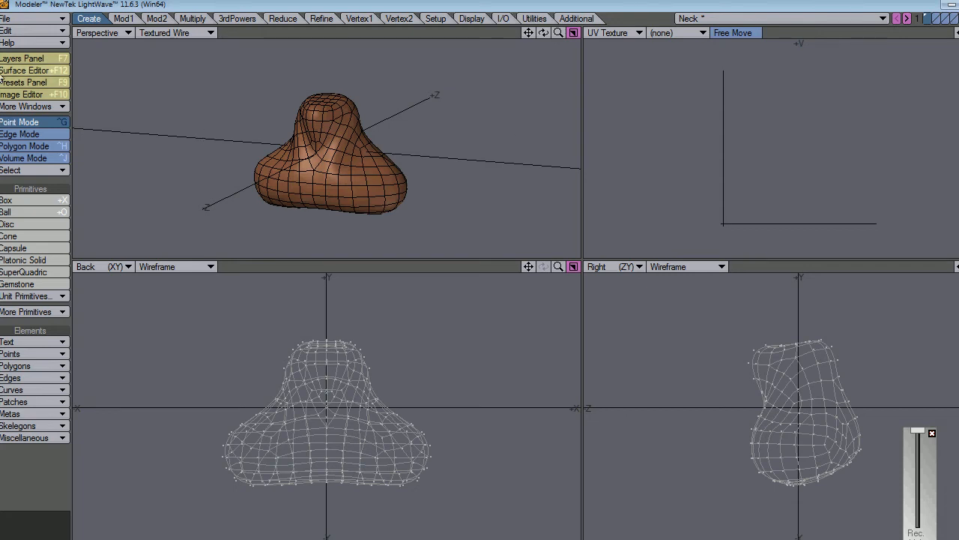
pyautogui.click(42, 20)
pyautogui.moveTo(51, 96)
pyautogui.click(170, 110)
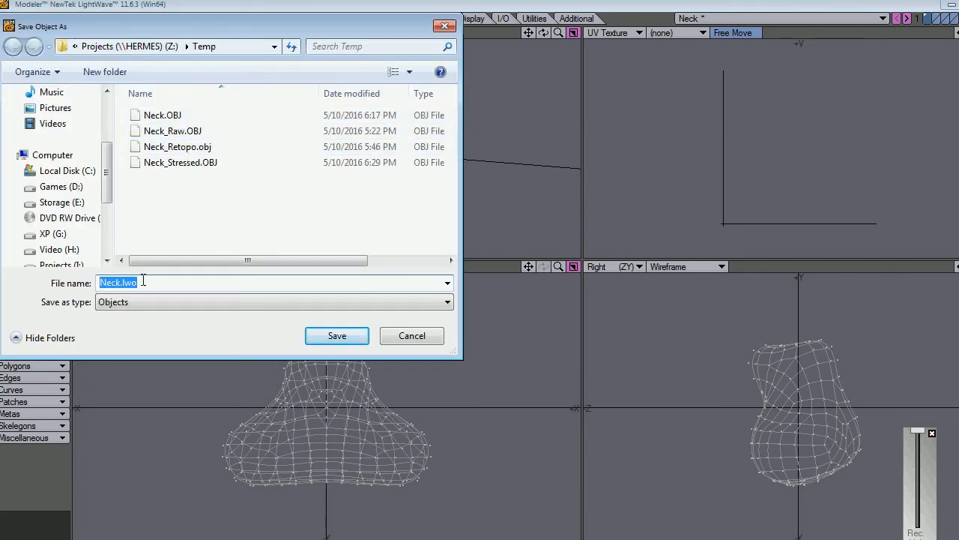
pyautogui.click(335, 336)
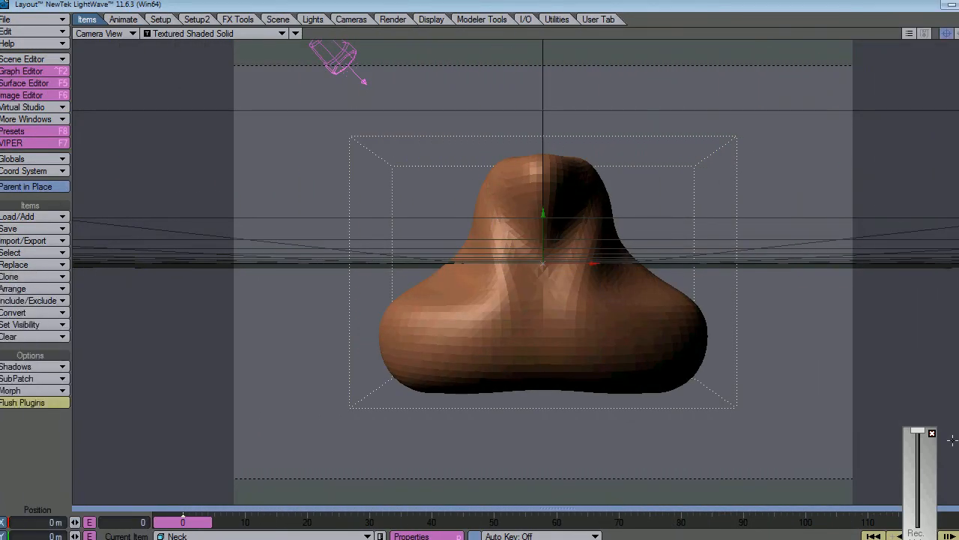
pyautogui.click(932, 434)
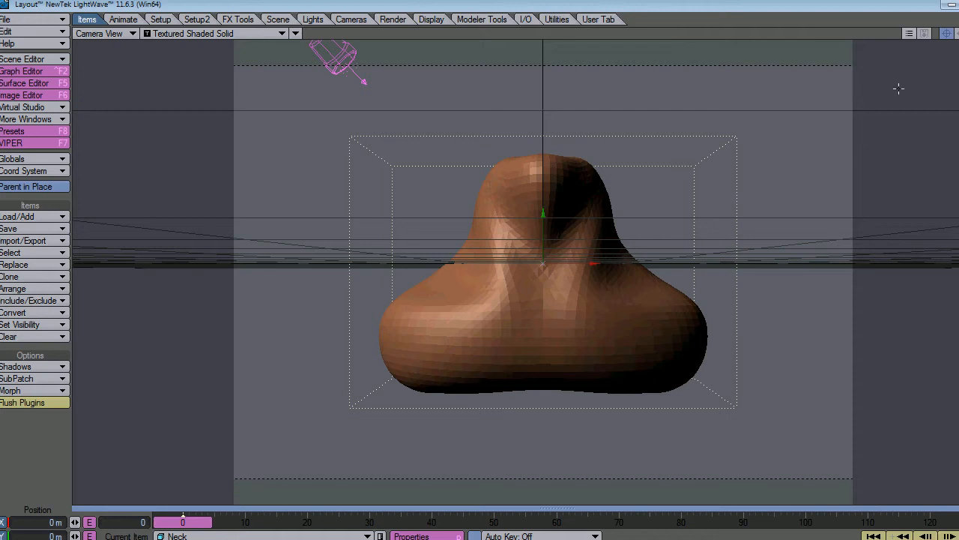
pyautogui.click(415, 535)
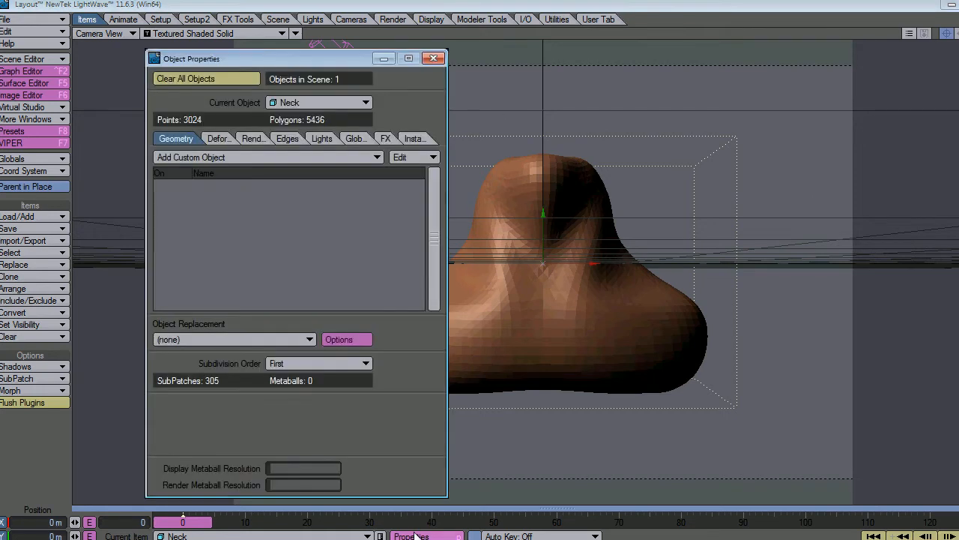
pyautogui.click(433, 58)
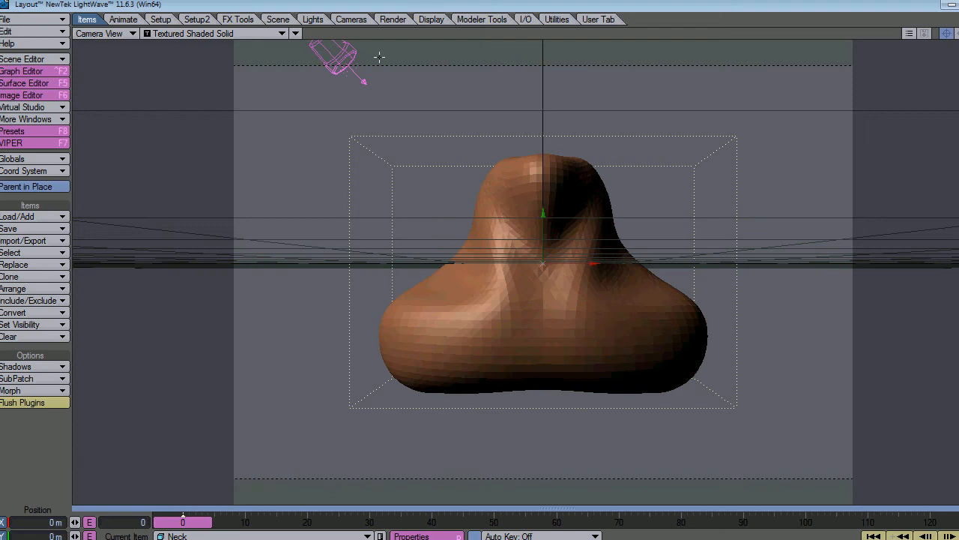
# Step: Enable node-based editing for the Neck object's defaultMat surface
pyautogui.click(32, 87)
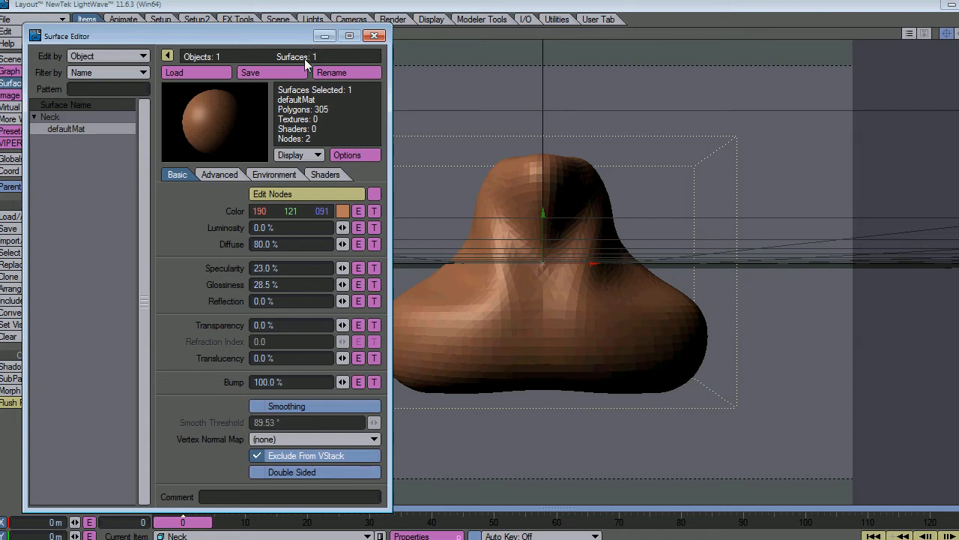
pyautogui.click(374, 197)
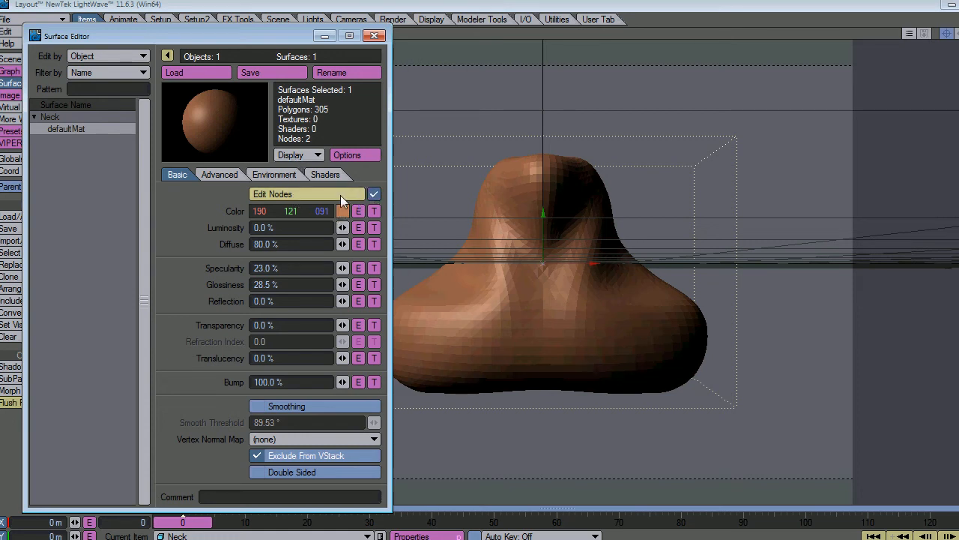
pyautogui.click(411, 537)
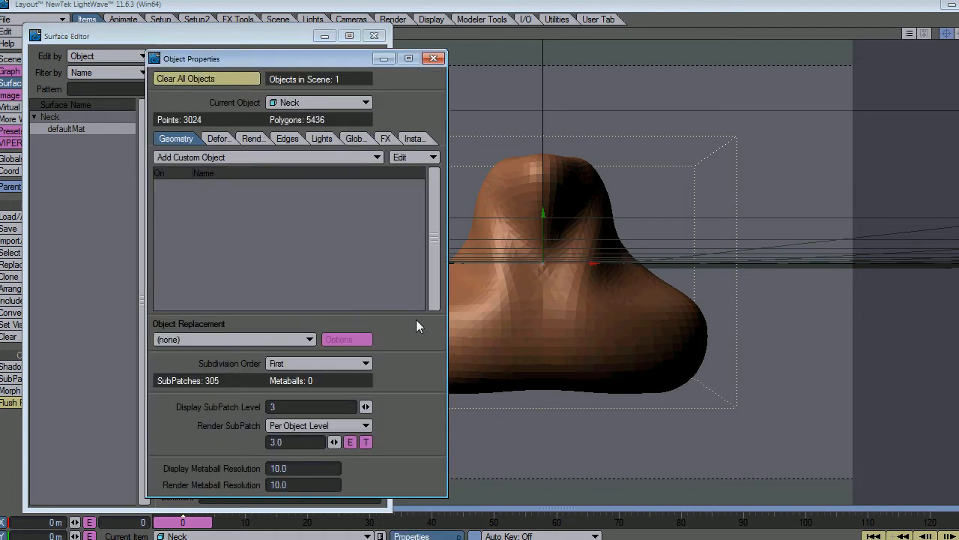
pyautogui.click(247, 141)
pyautogui.click(217, 141)
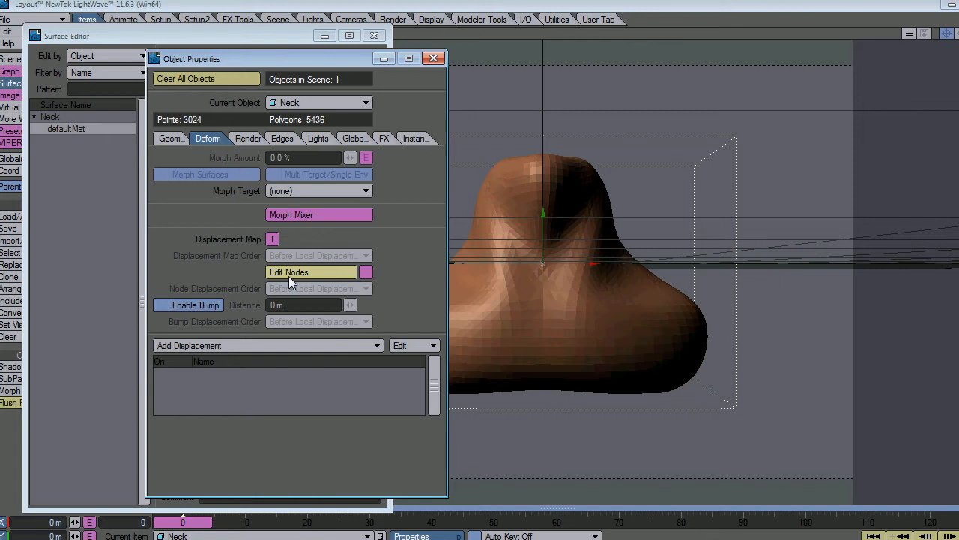
pyautogui.click(433, 58)
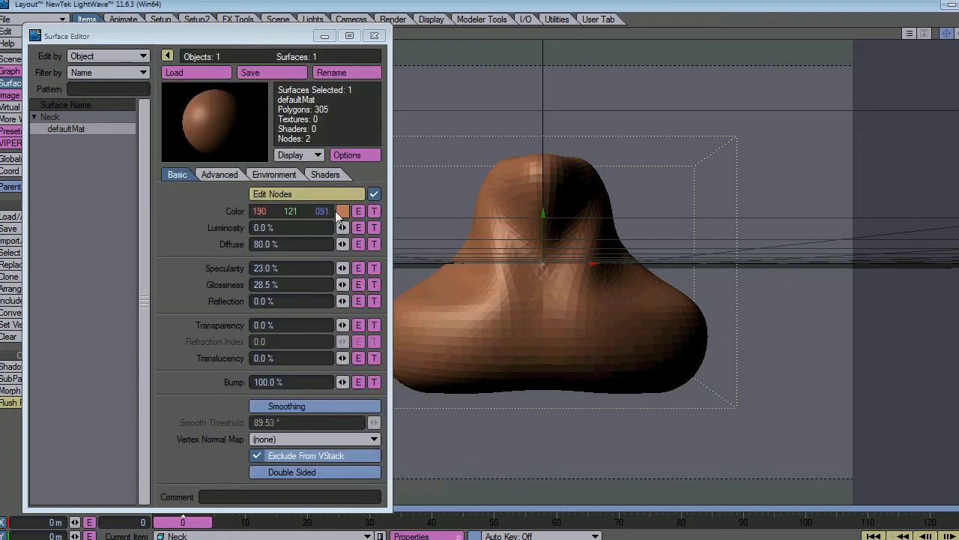
# Step: Add a 2D Image texture node to defaultMat's node graph, repositioning the Surface and Input nodes to make room
pyautogui.click(326, 197)
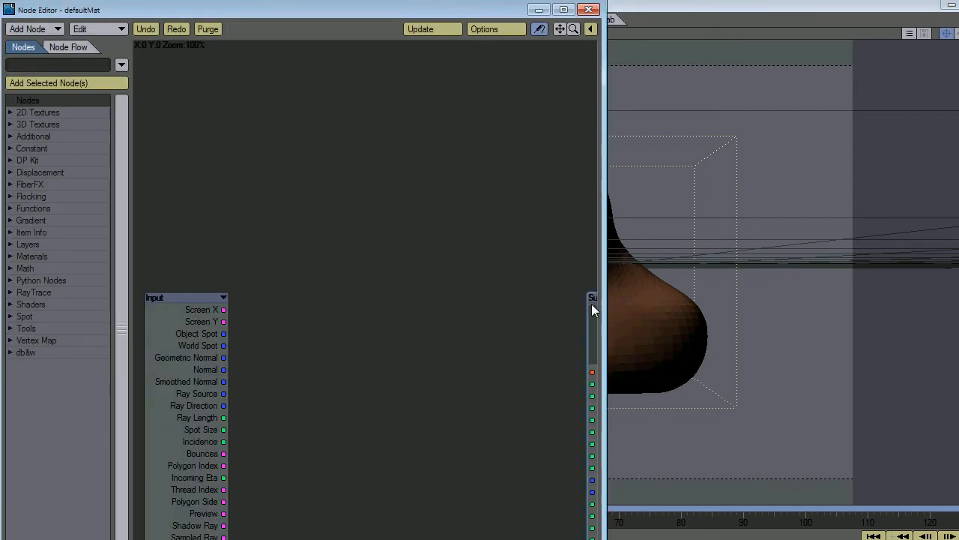
pyautogui.moveTo(592, 301); pyautogui.dragTo(495, 138)
pyautogui.moveTo(182, 344); pyautogui.dragTo(187, 286)
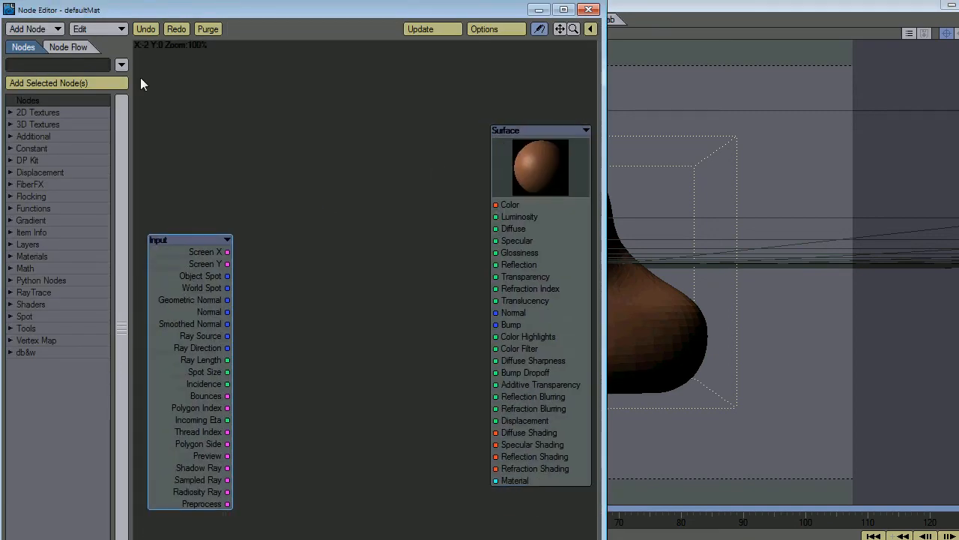
pyautogui.click(40, 31)
pyautogui.moveTo(41, 32)
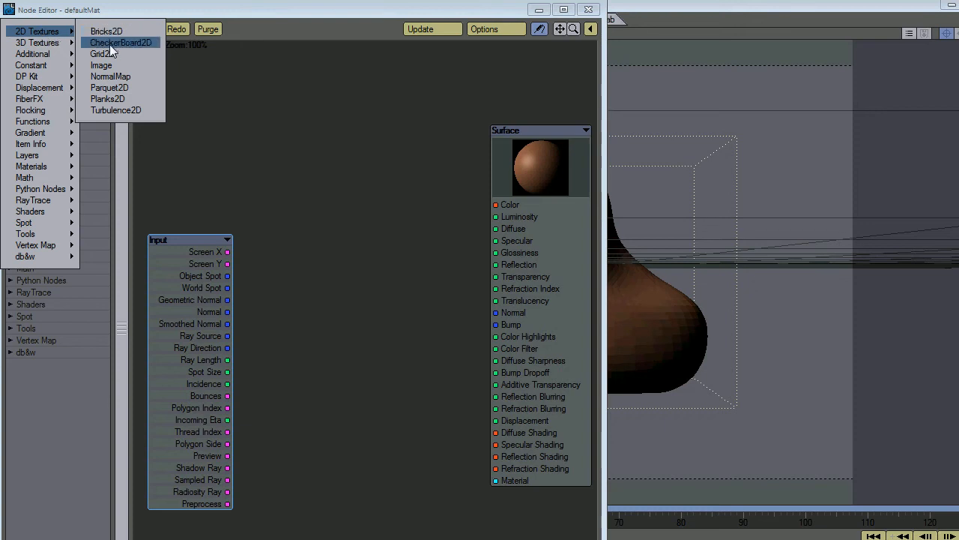
pyautogui.click(118, 64)
# Step: Load Neck_Default_Disp_09326.TIF from the Temp folder as the Image node's picture
pyautogui.doubleClick(348, 210)
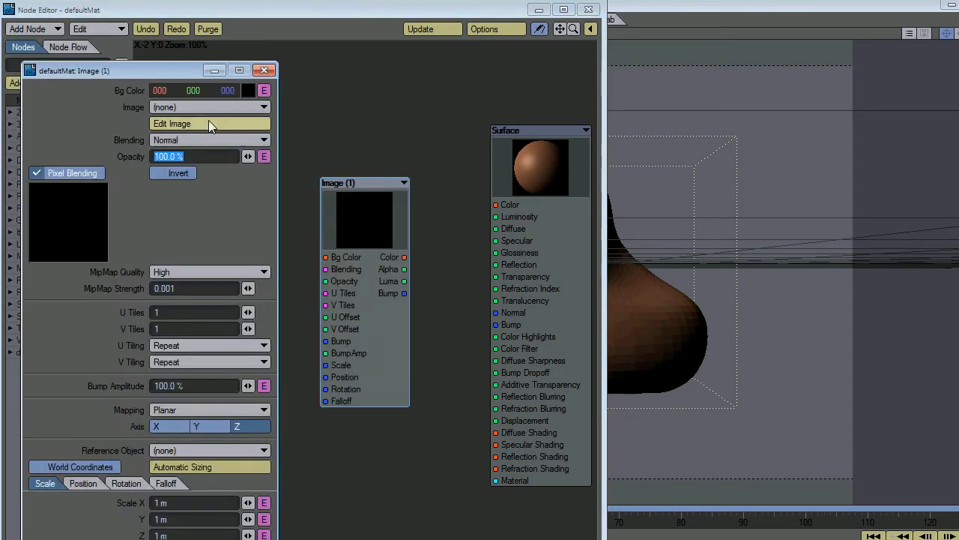
pyautogui.click(210, 105)
pyautogui.click(206, 119)
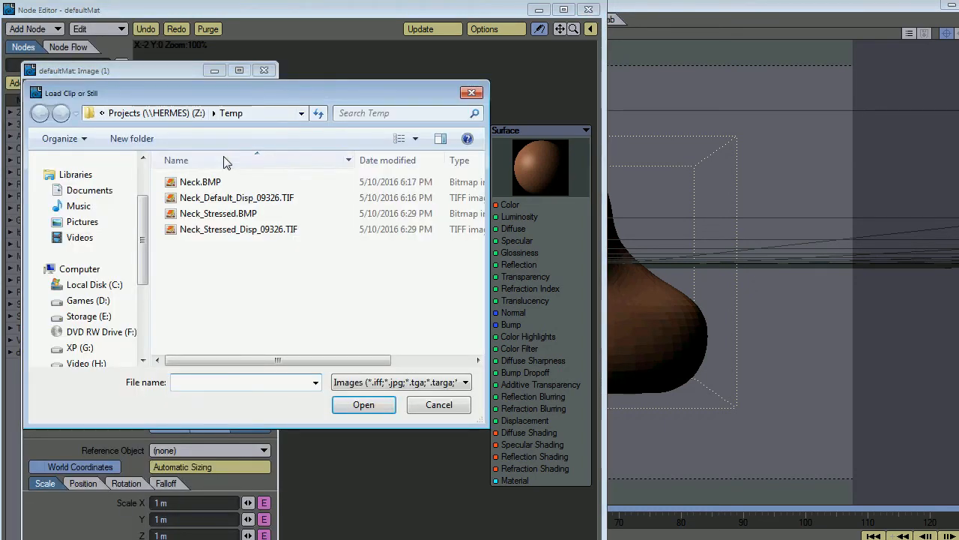
pyautogui.doubleClick(224, 199)
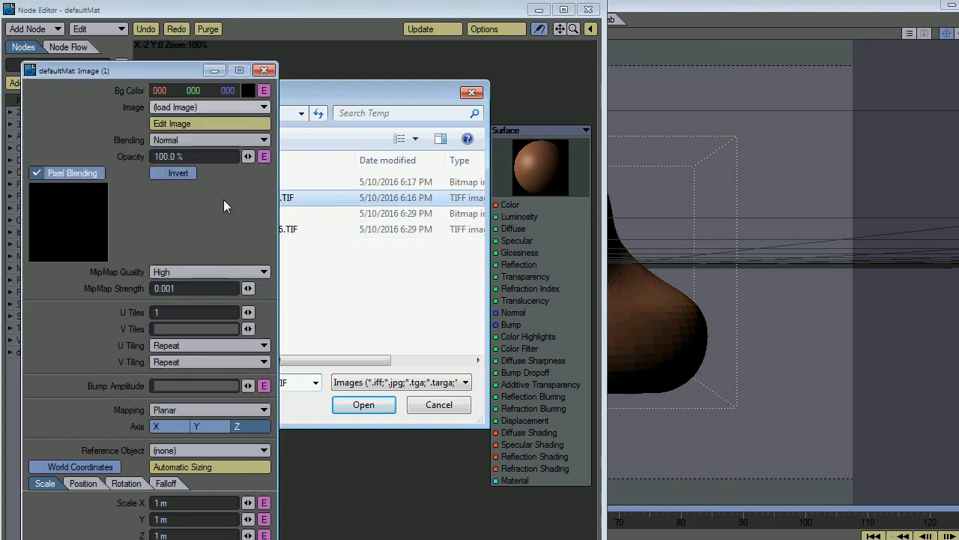
# Step: Turn off pixel blending and set the MipMap quality to Off for the Image node
pyautogui.click(40, 173)
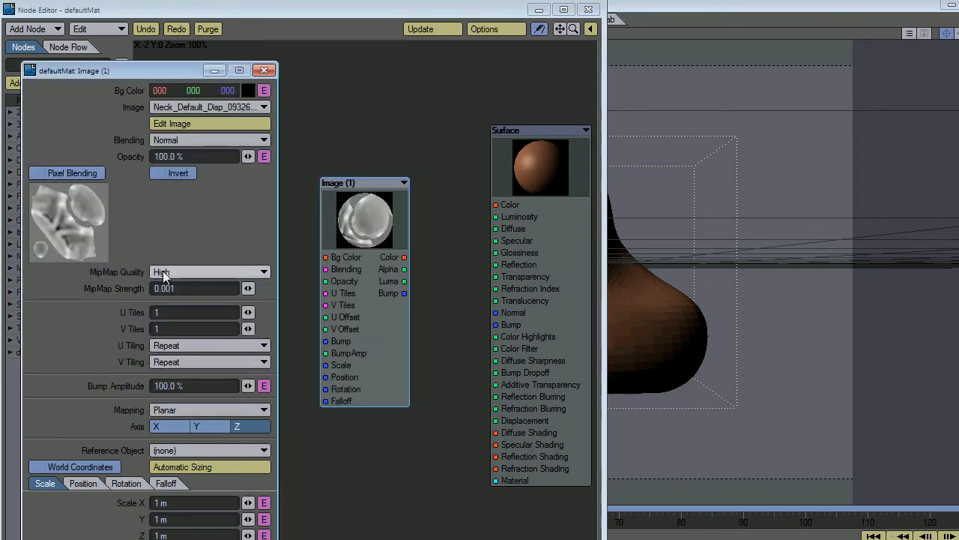
pyautogui.click(191, 271)
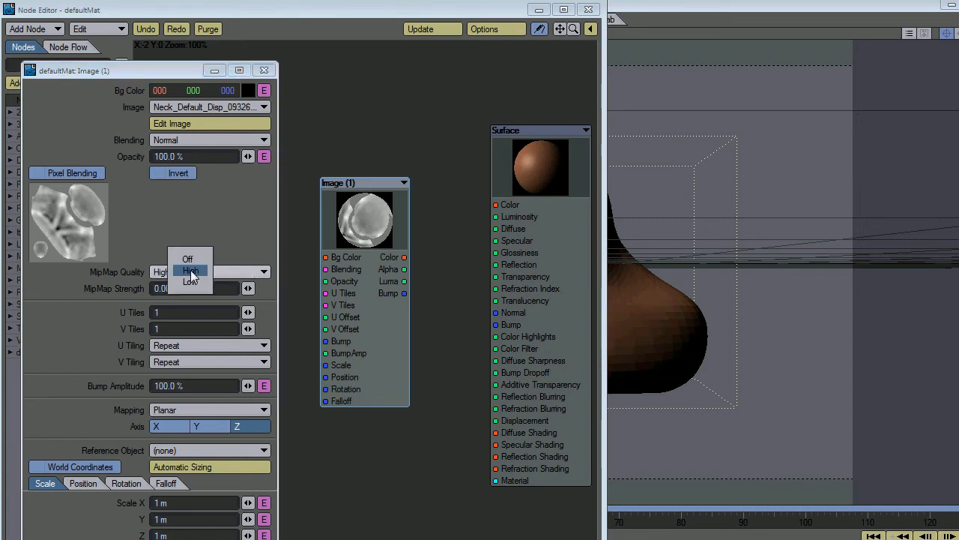
pyautogui.click(189, 258)
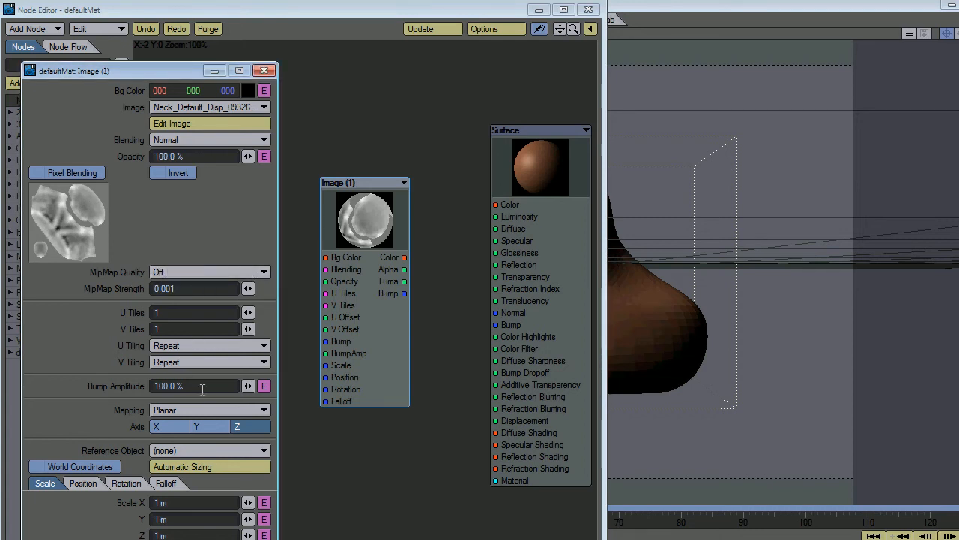
# Step: Set the Image node's mapping to UV Map using Neck_uv
pyautogui.click(206, 410)
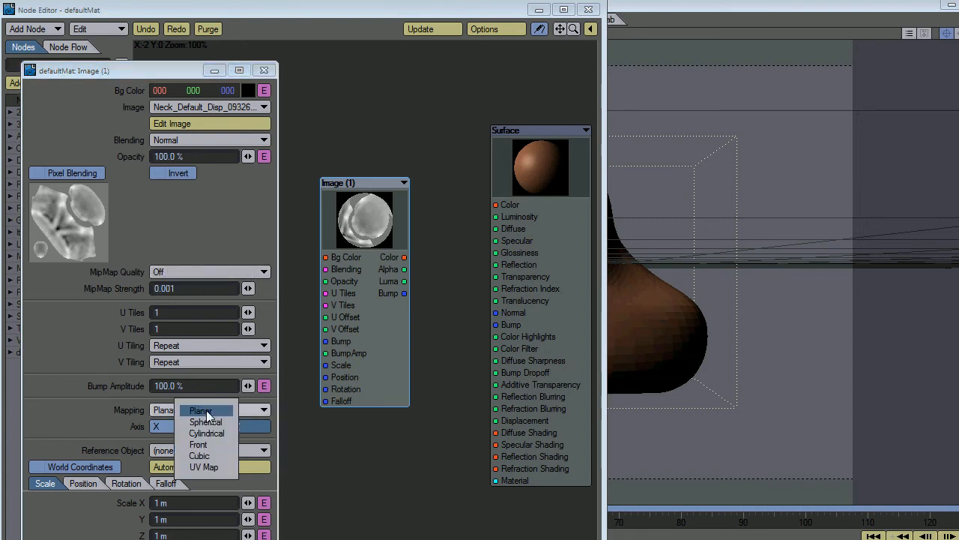
pyautogui.click(207, 467)
pyautogui.click(202, 427)
pyautogui.click(222, 437)
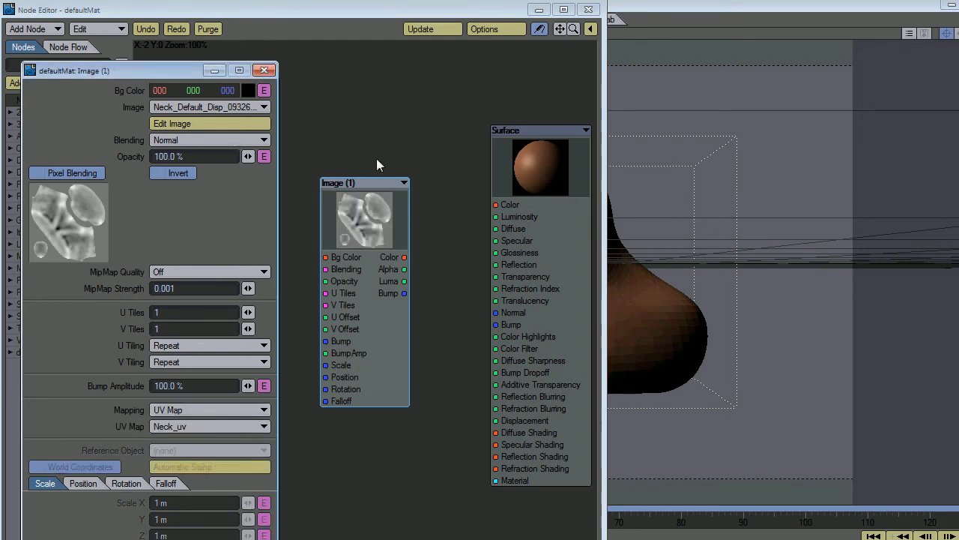
pyautogui.click(263, 70)
# Step: Connect the Image node's Luma output to the Surface node's Displacement input and tidy the node layout
pyautogui.moveTo(373, 263); pyautogui.dragTo(251, 320)
pyautogui.moveTo(255, 377); pyautogui.dragTo(275, 386)
pyautogui.moveTo(301, 352); pyautogui.dragTo(497, 422)
pyautogui.moveTo(183, 313); pyautogui.dragTo(166, 176)
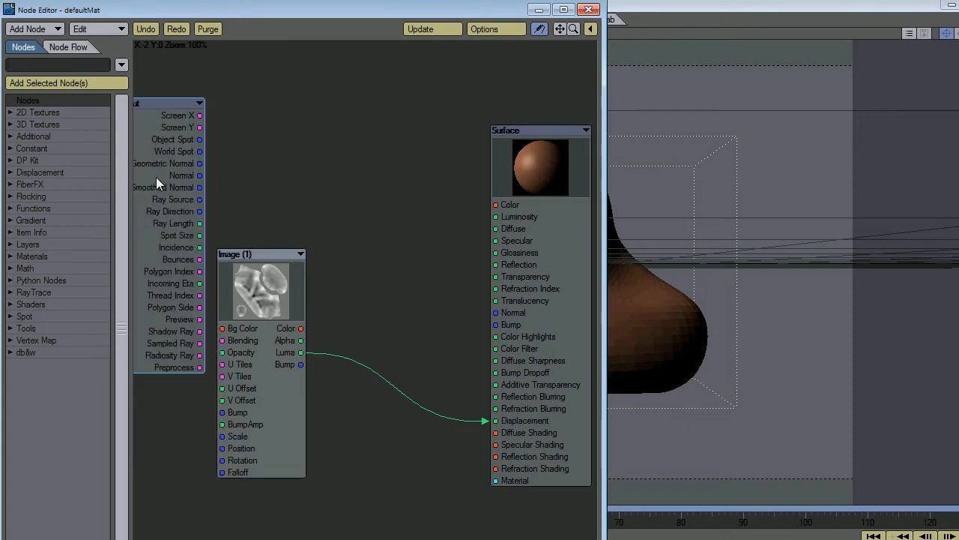
pyautogui.click(587, 9)
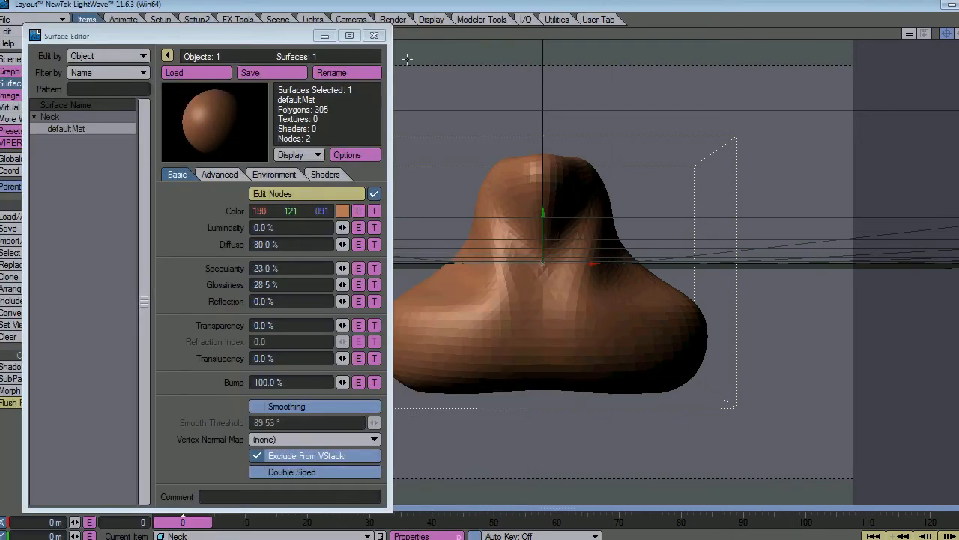
pyautogui.click(374, 37)
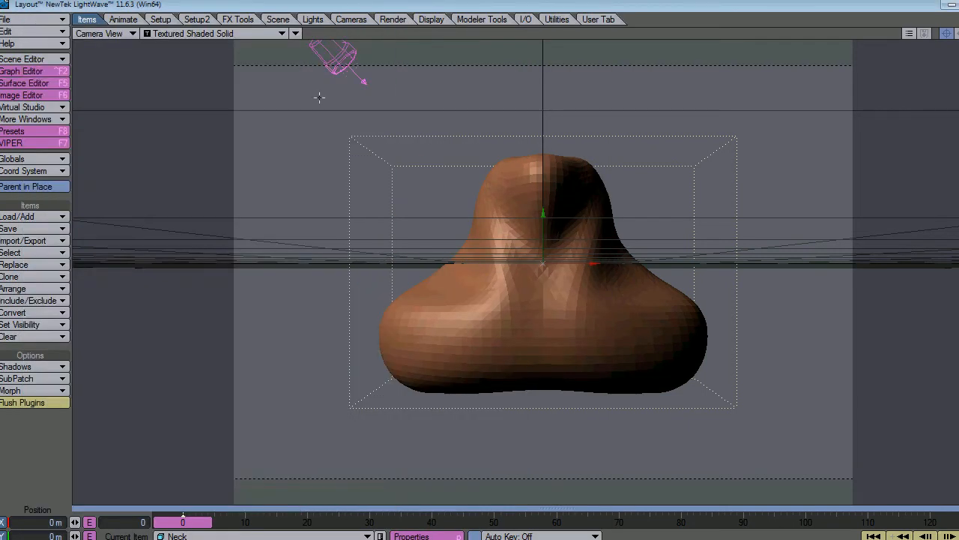
# Step: Enable bump displacement in the Neck object's deformation properties with a distance of 1 m
pyautogui.click(417, 535)
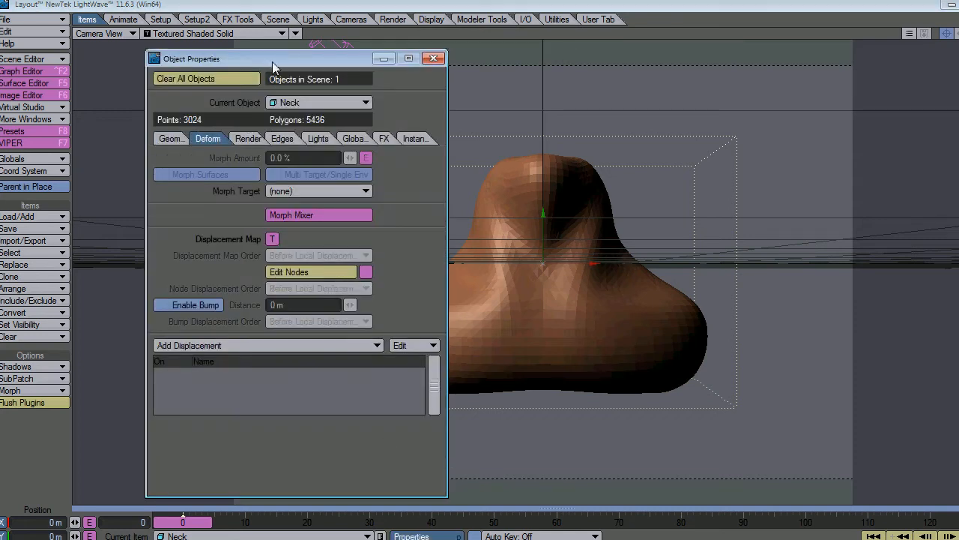
pyautogui.moveTo(221, 59); pyautogui.dragTo(155, 65)
pyautogui.click(78, 306)
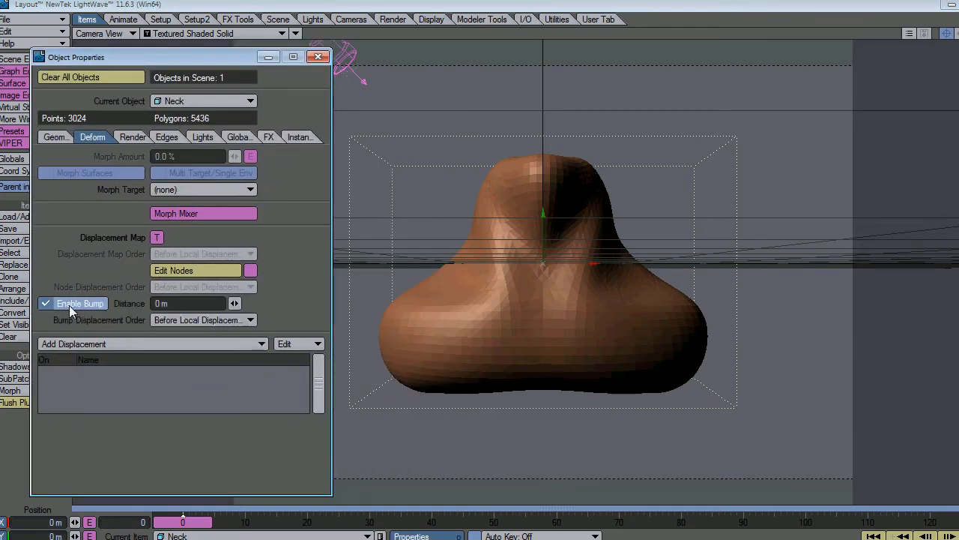
pyautogui.click(179, 303)
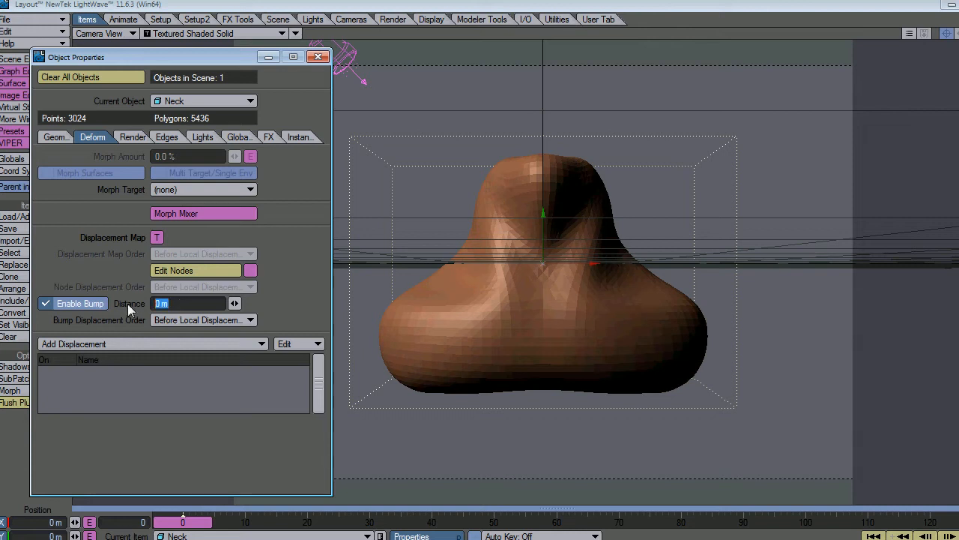
pyautogui.write('1')
pyautogui.press('Return')
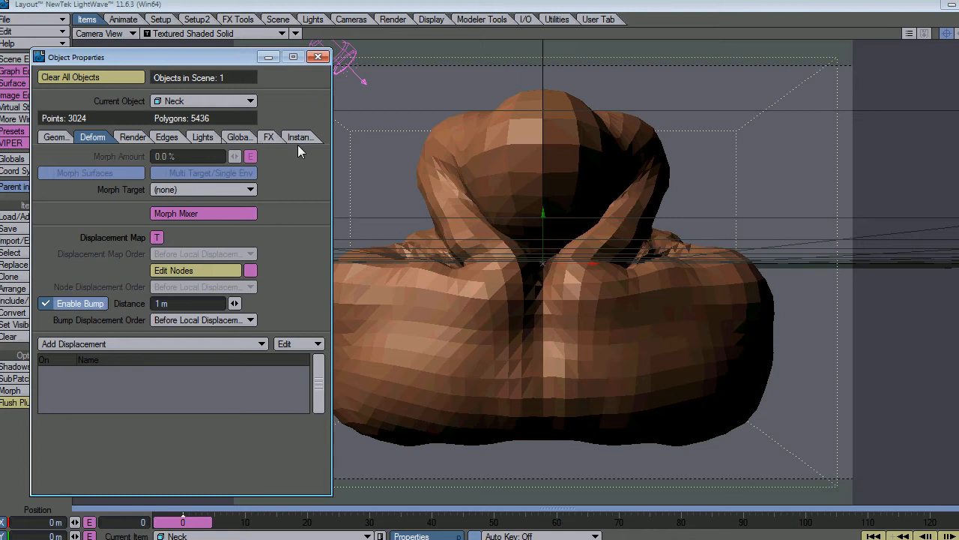
pyautogui.click(318, 57)
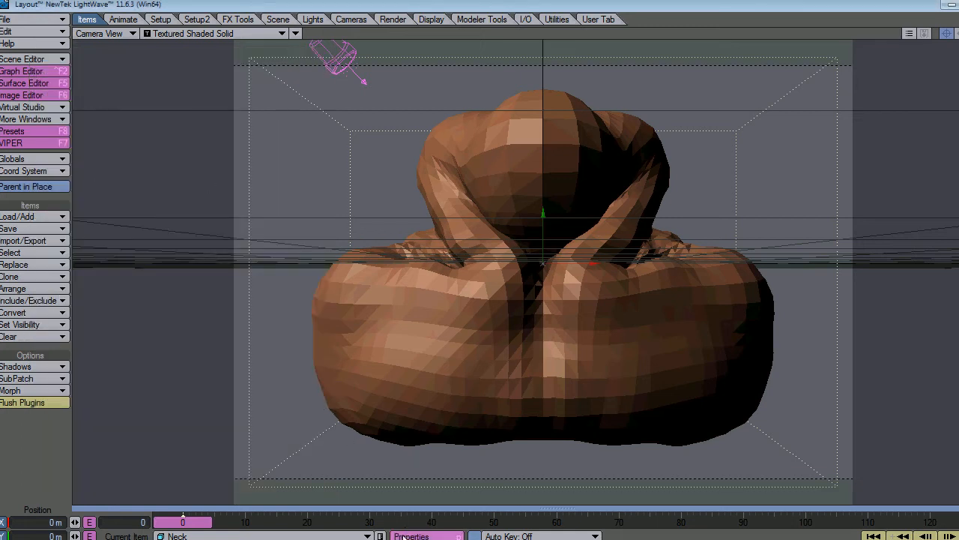
# Step: Turn on smoothing for the defaultMat surface
pyautogui.click(23, 83)
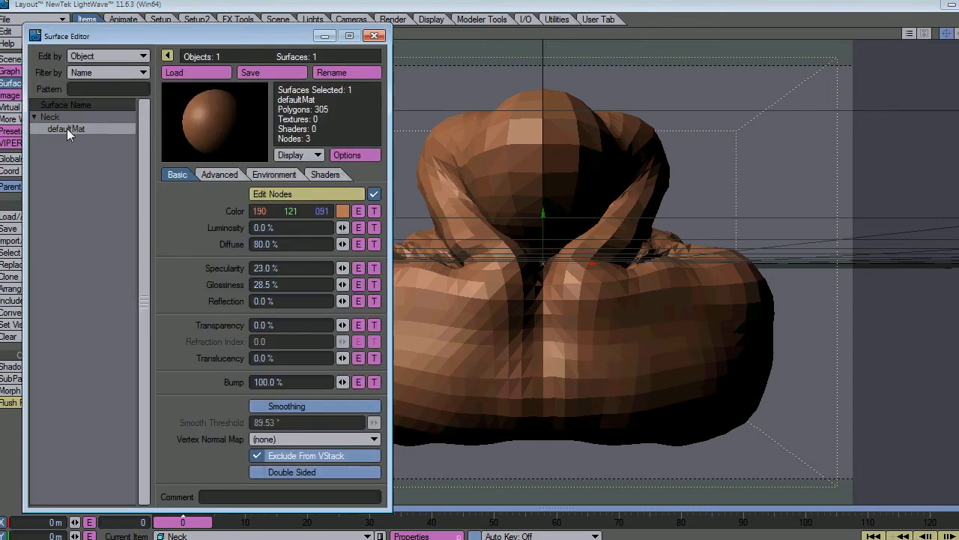
pyautogui.click(266, 407)
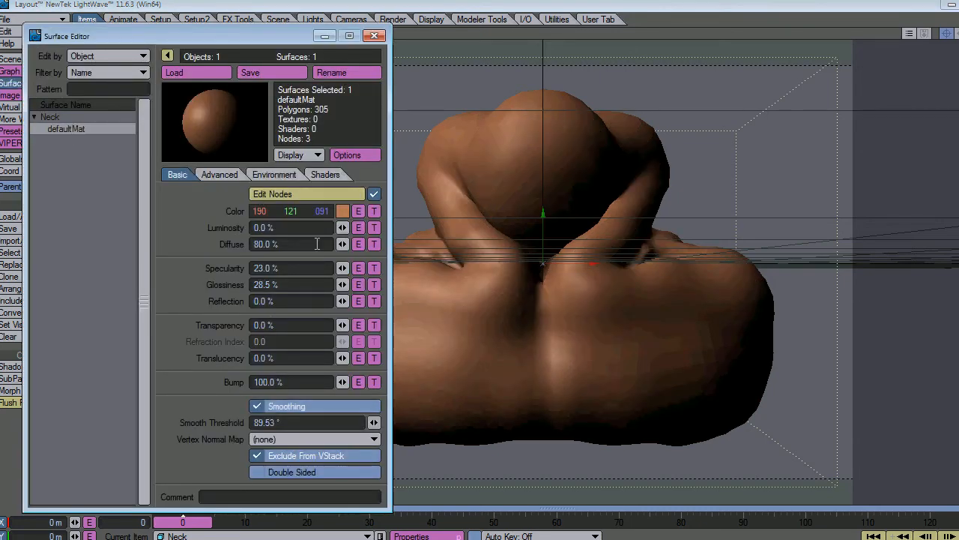
pyautogui.click(374, 35)
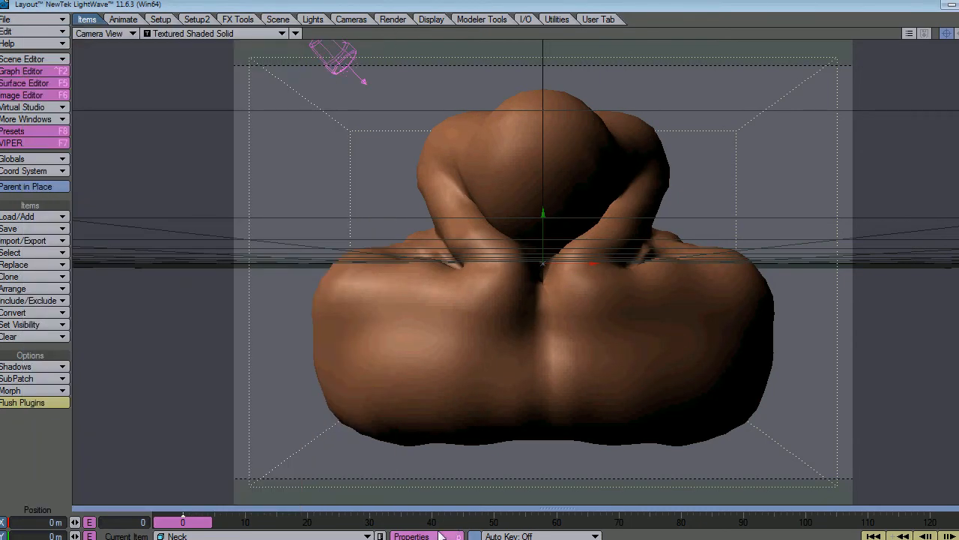
# Step: Set the Neck object's display subpatch level to 5
pyautogui.click(431, 534)
pyautogui.click(54, 137)
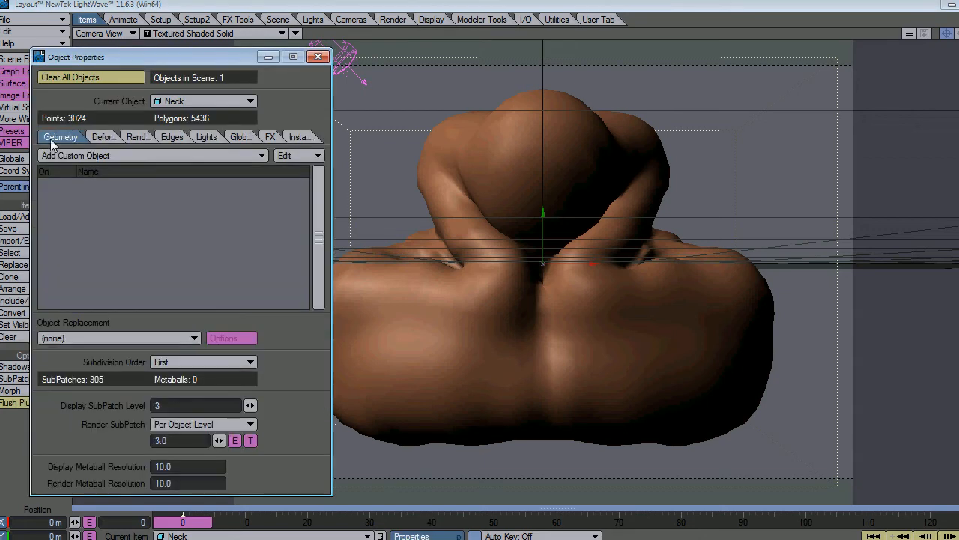
pyautogui.click(159, 405)
pyautogui.write('5')
pyautogui.press('Return')
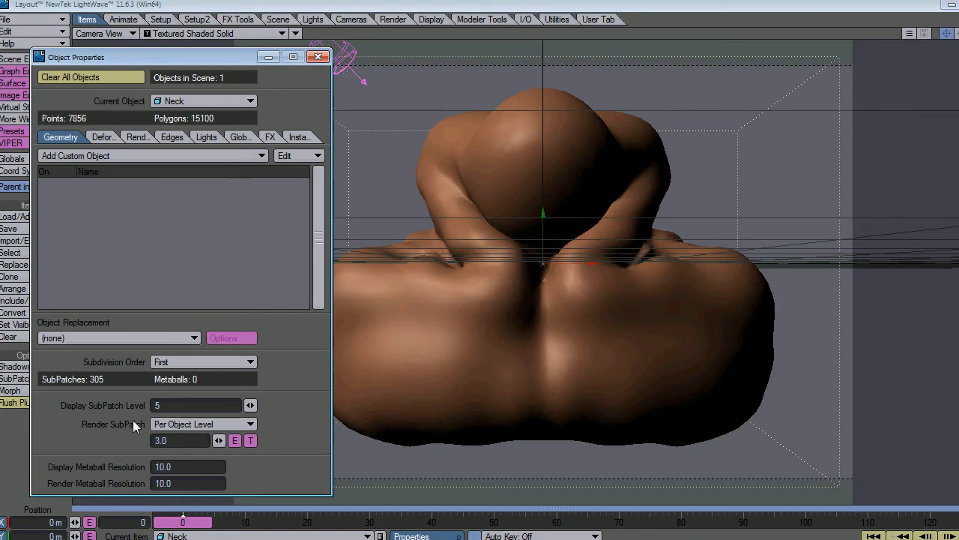
pyautogui.click(318, 57)
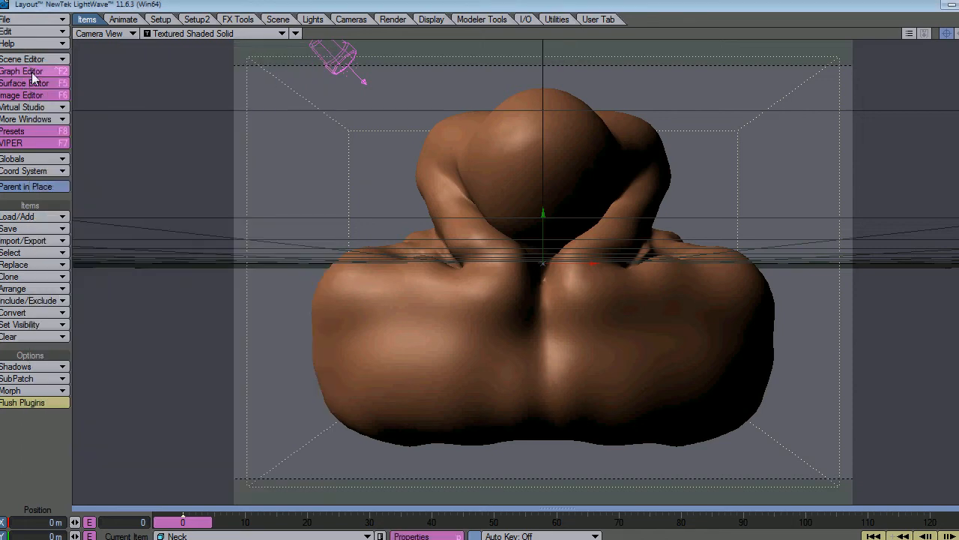
# Step: Open defaultMat's node network and rearrange the Input, Image and Surface nodes to make room between them
pyautogui.click(33, 82)
pyautogui.click(285, 192)
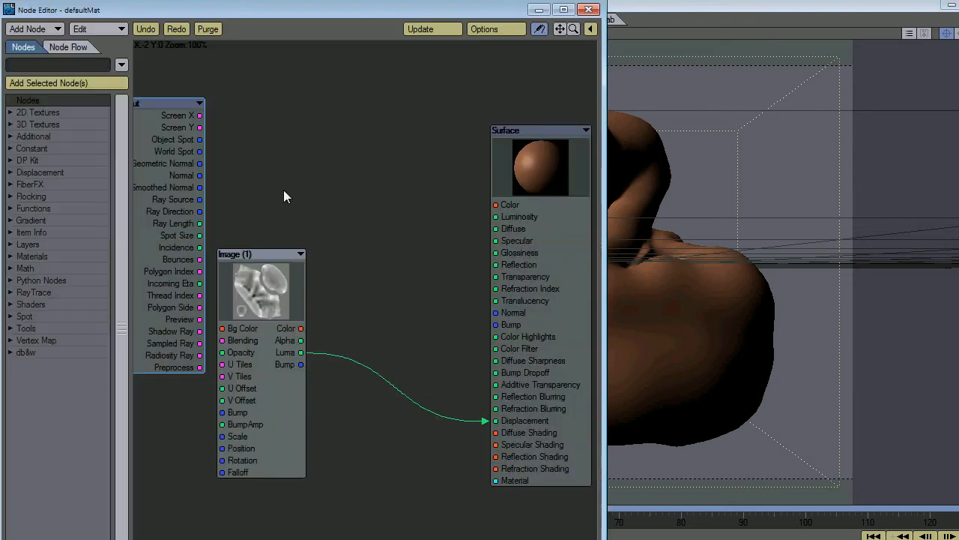
pyautogui.moveTo(544, 195); pyautogui.dragTo(523, 159)
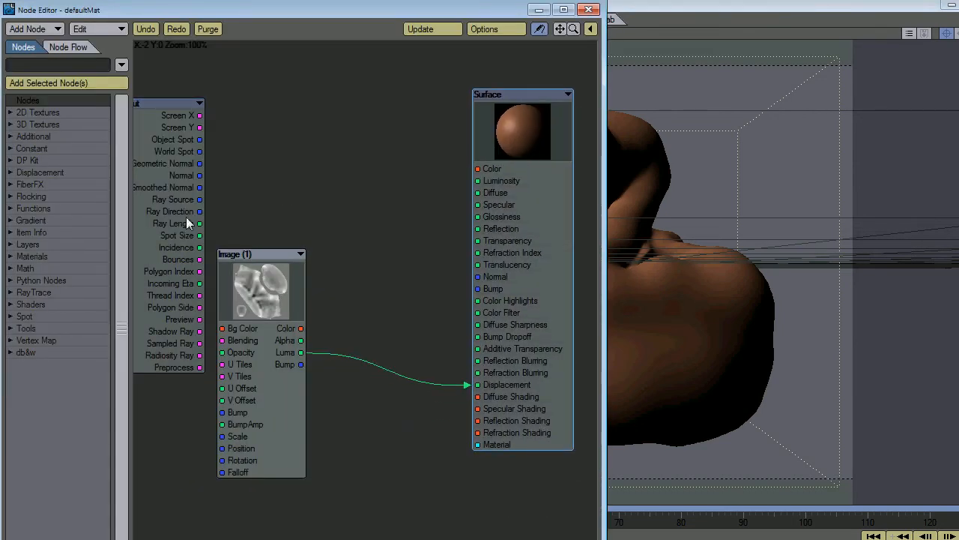
pyautogui.moveTo(518, 296); pyautogui.dragTo(534, 306)
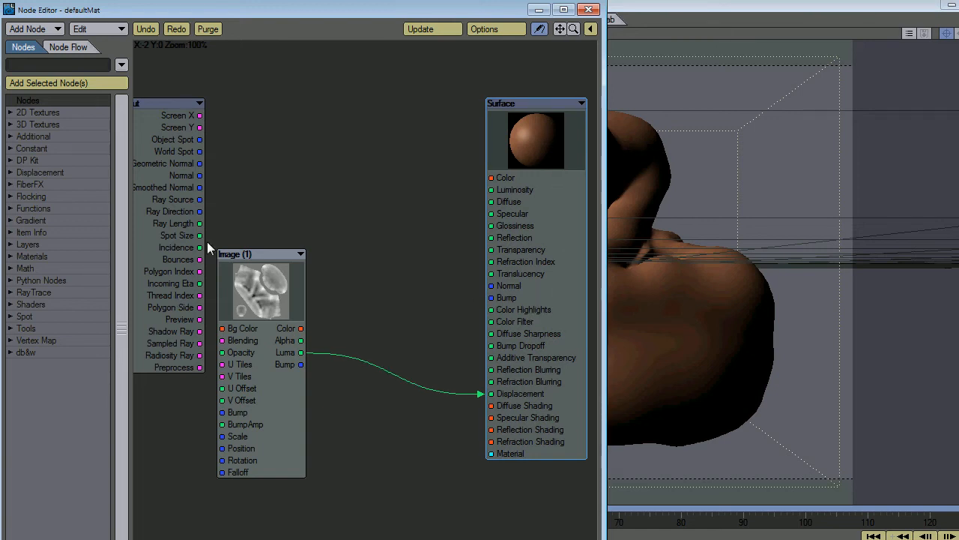
pyautogui.moveTo(177, 256); pyautogui.dragTo(177, 111)
pyautogui.moveTo(265, 287); pyautogui.dragTo(190, 313)
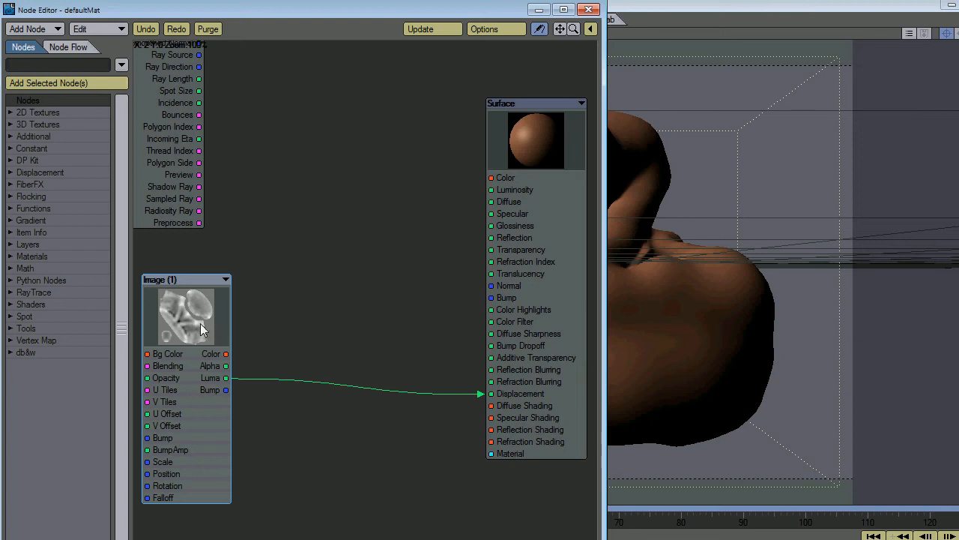
# Step: Add a scalar math Add node and connect the Image node's Luma output to its A input
pyautogui.click(9, 268)
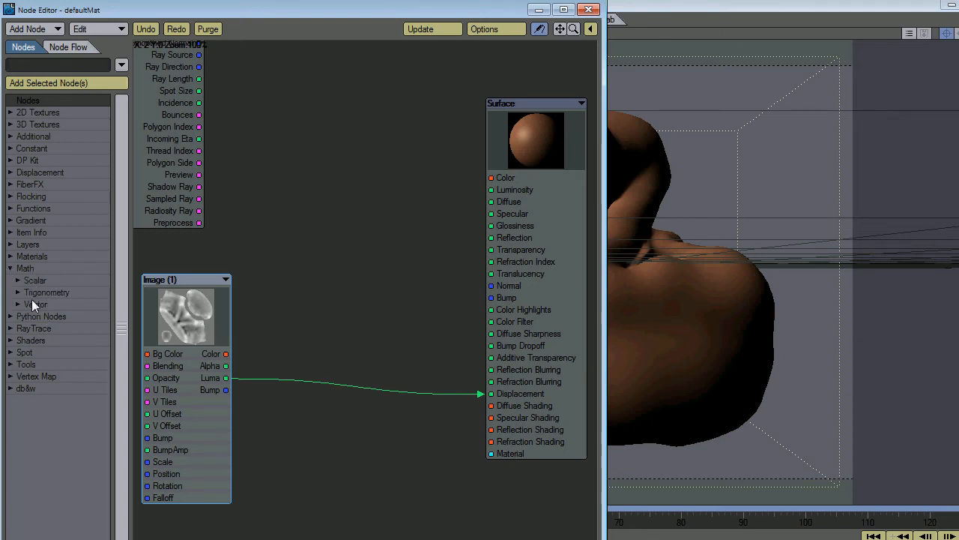
pyautogui.click(18, 280)
pyautogui.doubleClick(46, 307)
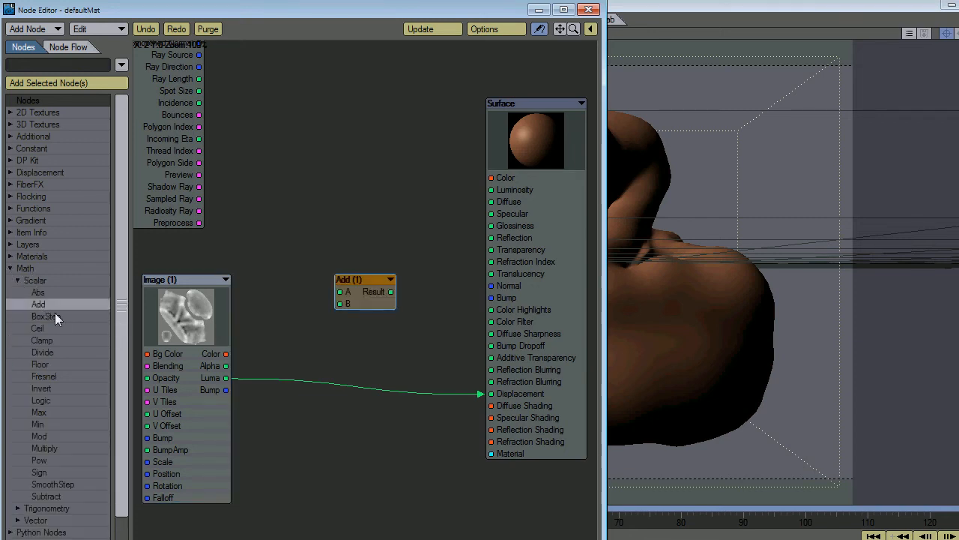
pyautogui.moveTo(226, 374); pyautogui.dragTo(344, 294)
# Step: Set the Add node's B value to -0.5 and connect its Result to the Surface node's Displacement input
pyautogui.doubleClick(373, 300)
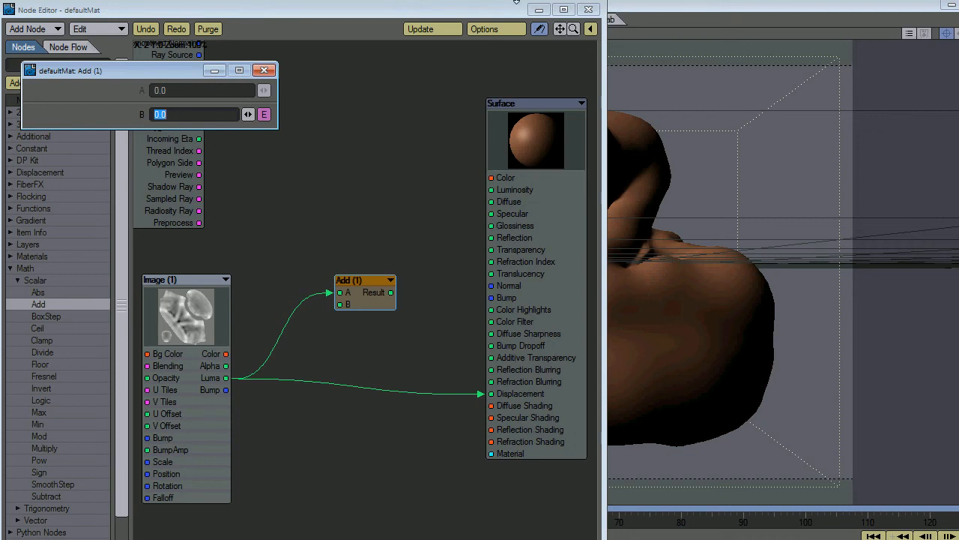
pyautogui.write('-0.5')
pyautogui.click(263, 70)
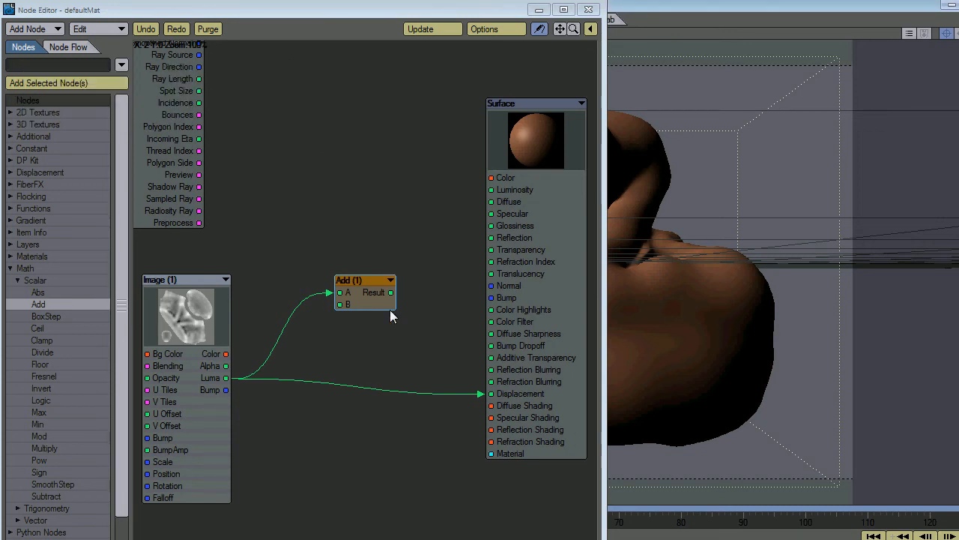
pyautogui.moveTo(391, 293); pyautogui.dragTo(492, 392)
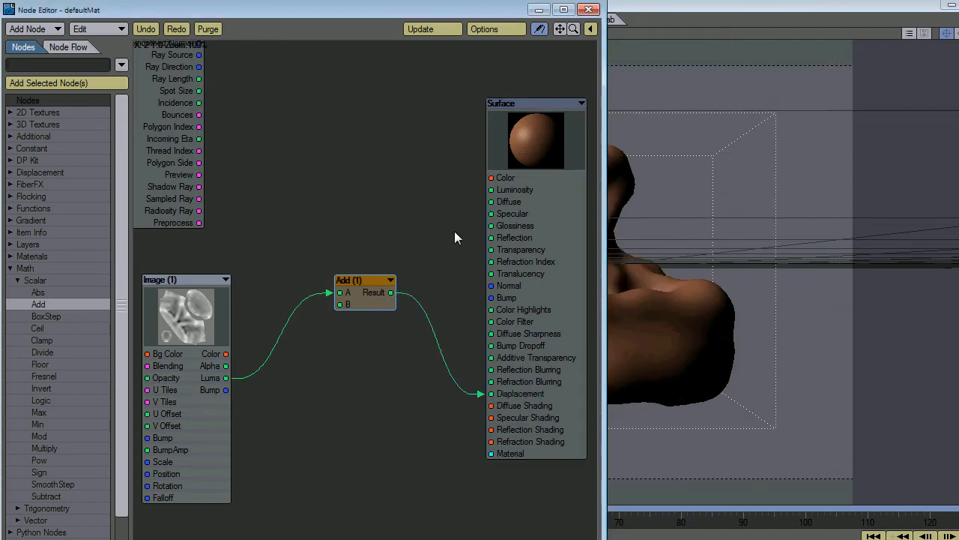
# Step: Insert a scalar Multiply node between the Add node's Result and the Surface Displacement input, spacing out the nodes
pyautogui.moveTo(463, 10)
pyautogui.mouseDown()
pyautogui.moveTo(227, 44)
pyautogui.moveTo(475, 21)
pyautogui.mouseUp()
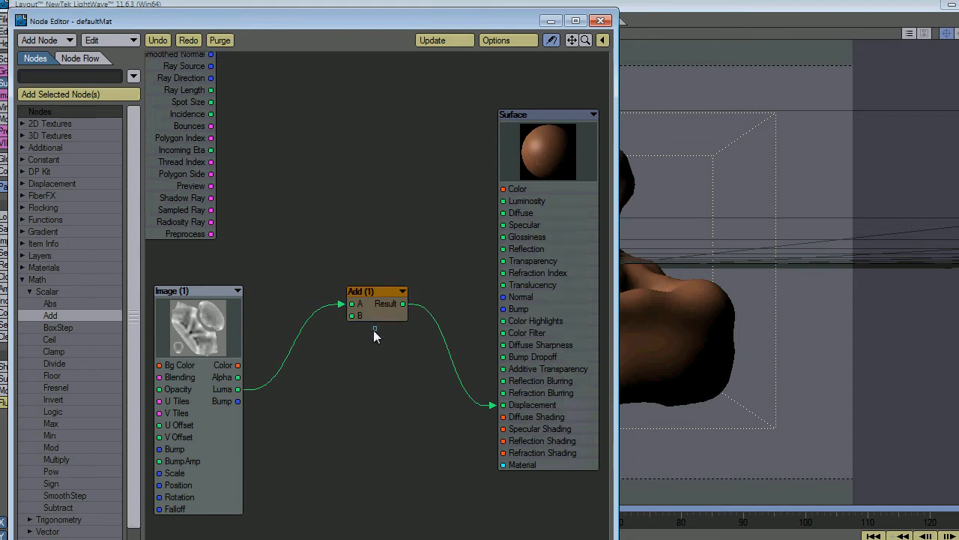
pyautogui.moveTo(374, 317); pyautogui.dragTo(328, 367)
pyautogui.moveTo(195, 330); pyautogui.dragTo(101, 322)
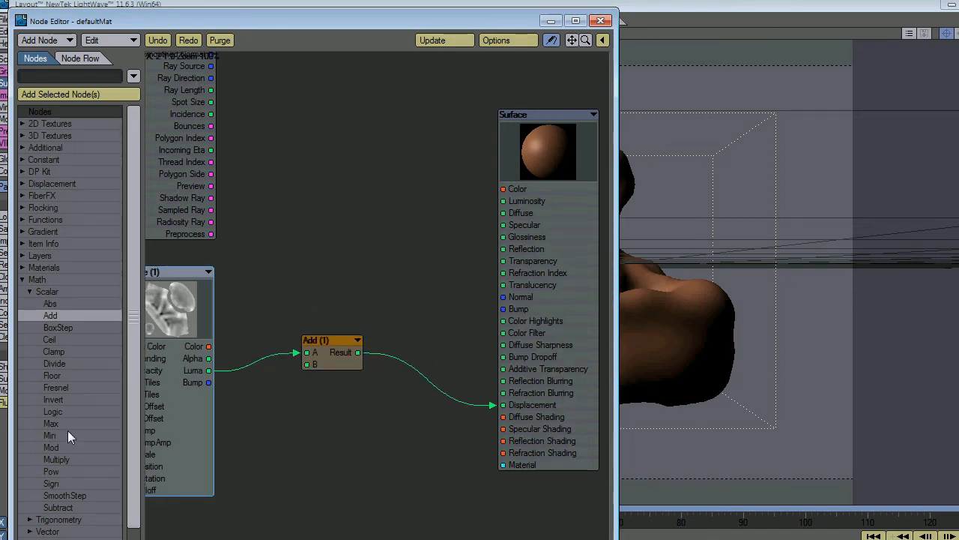
pyautogui.doubleClick(58, 459)
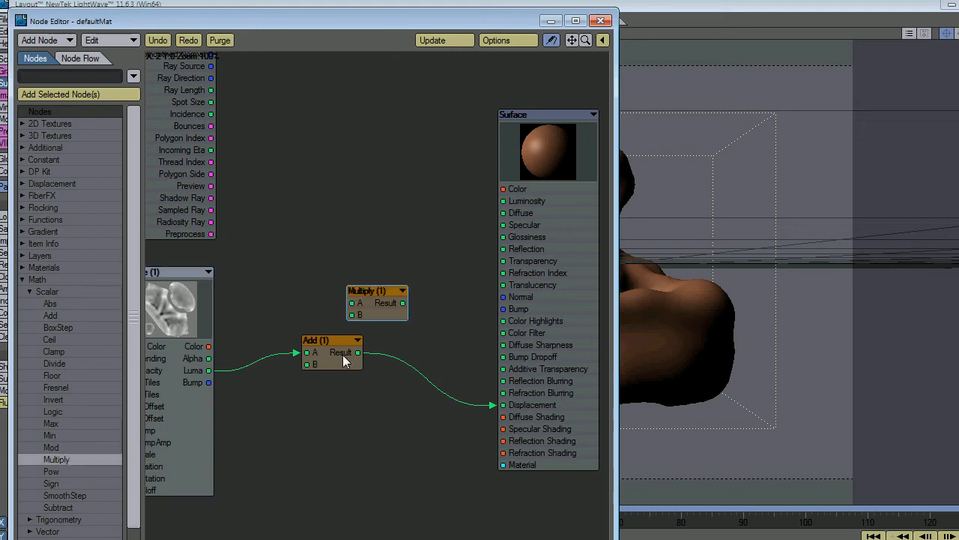
pyautogui.moveTo(343, 358); pyautogui.dragTo(275, 368)
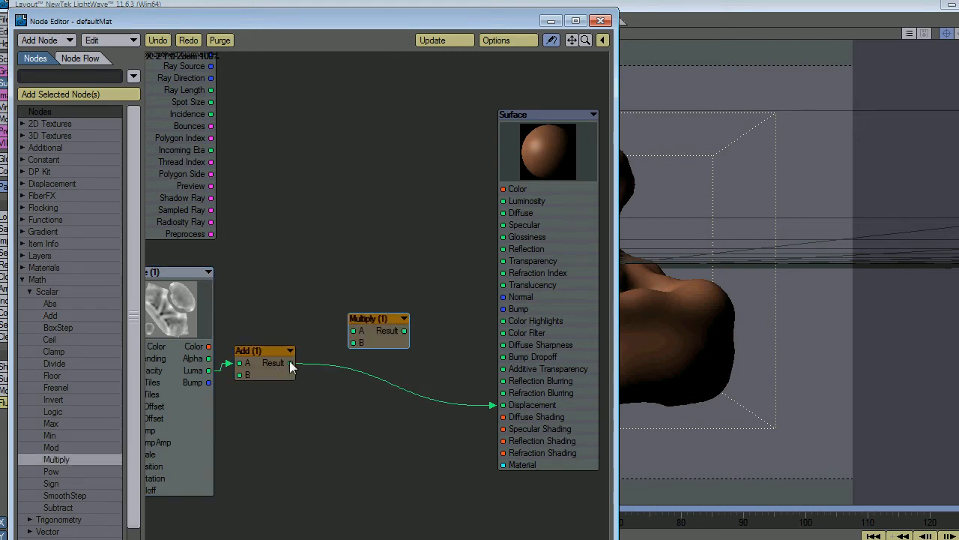
pyautogui.moveTo(291, 363); pyautogui.dragTo(503, 404)
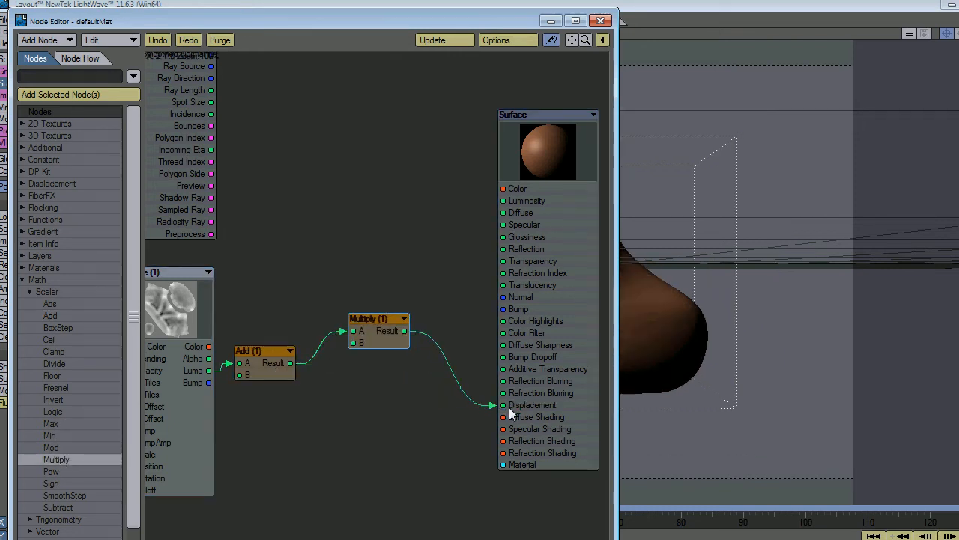
# Step: Set the Multiply node's B value to 0.0933 and close the node and surface editors
pyautogui.doubleClick(367, 333)
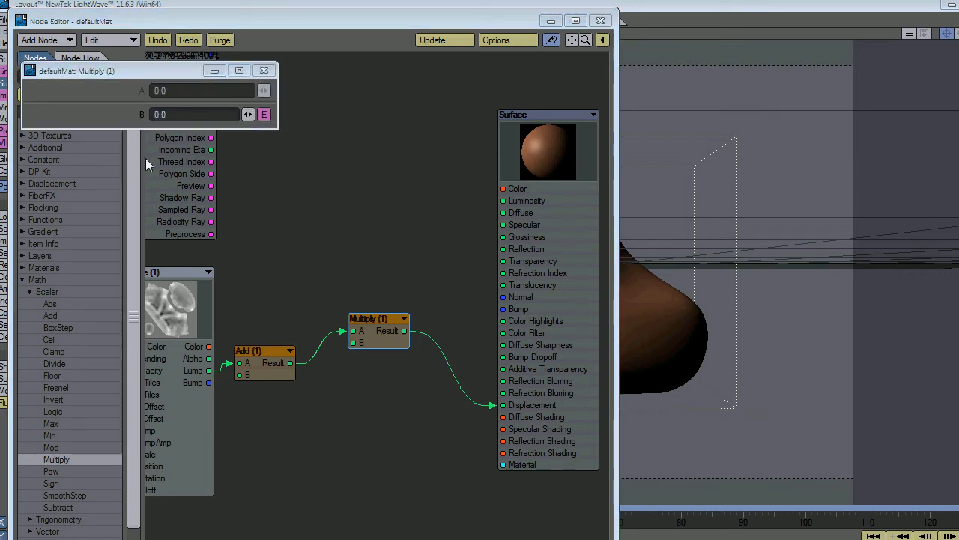
pyautogui.click(189, 114)
pyautogui.write('.09')
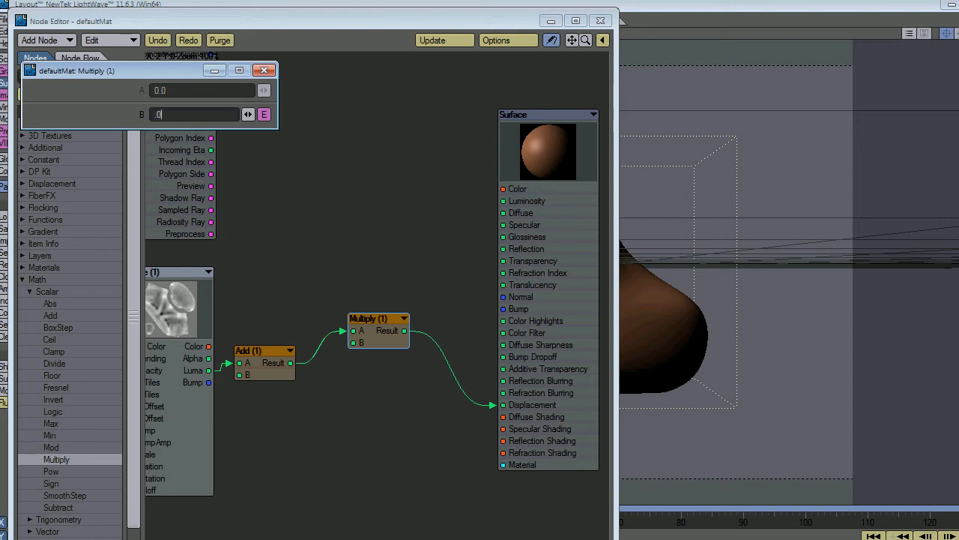
pyautogui.write('33')
pyautogui.press('Return')
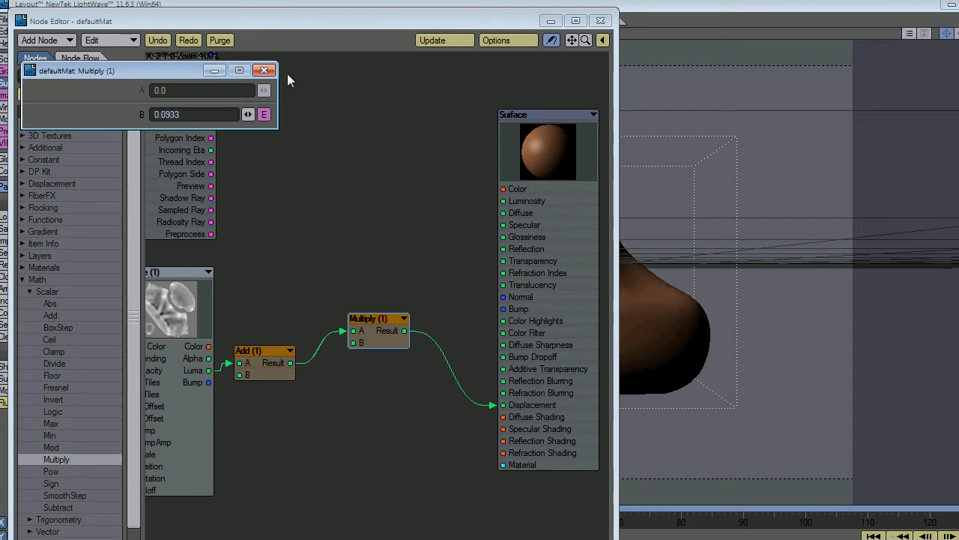
pyautogui.click(264, 71)
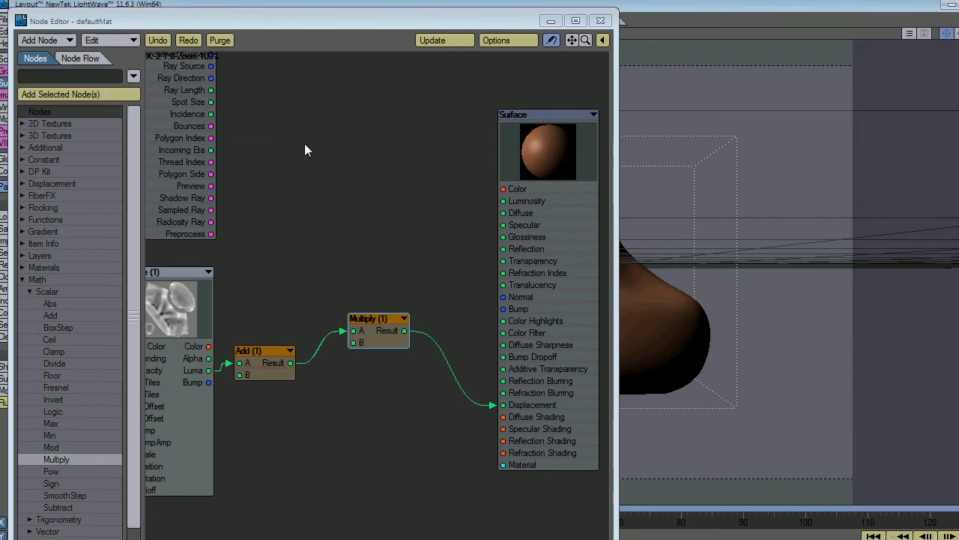
pyautogui.click(601, 21)
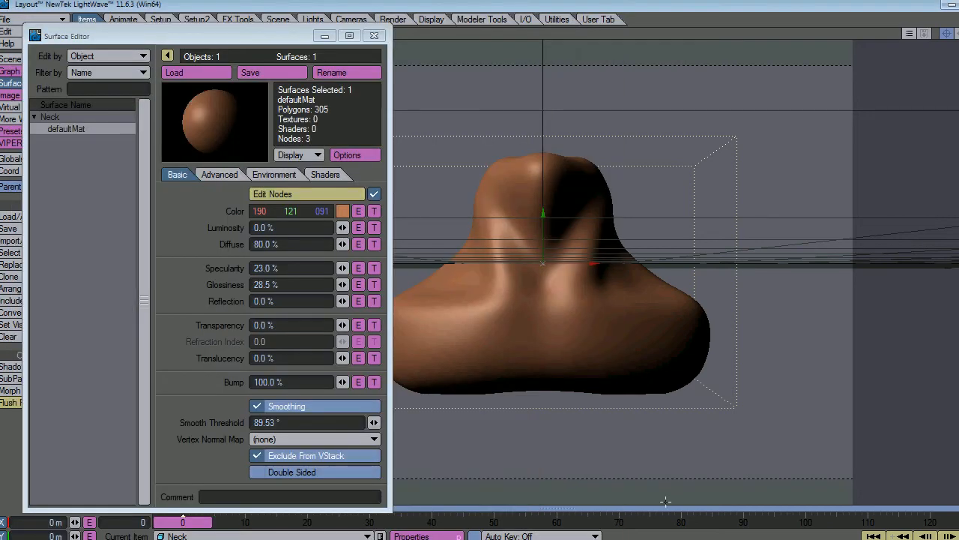
pyautogui.click(373, 37)
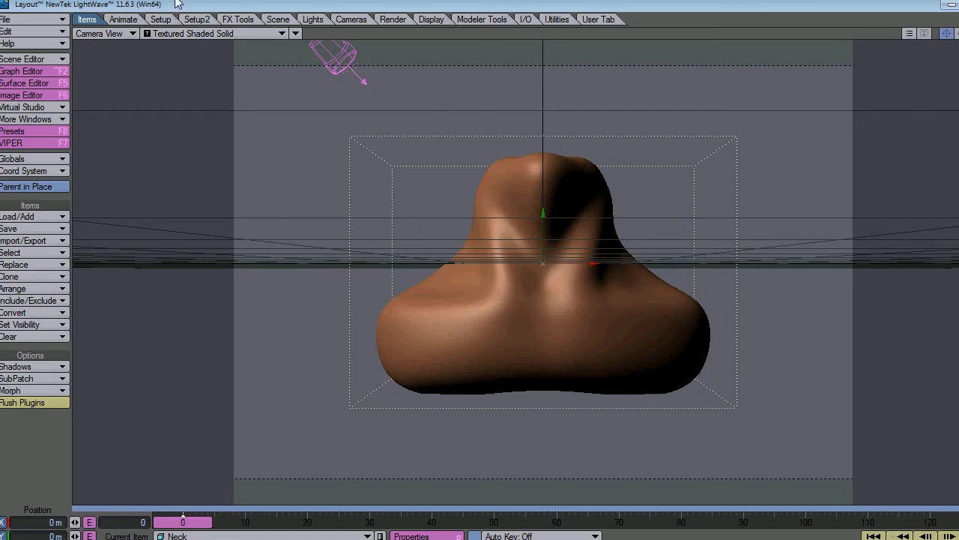
# Step: Switch the viewport to Perspective and examine the displaced neck up close from another angle
pyautogui.click(98, 33)
pyautogui.click(94, 90)
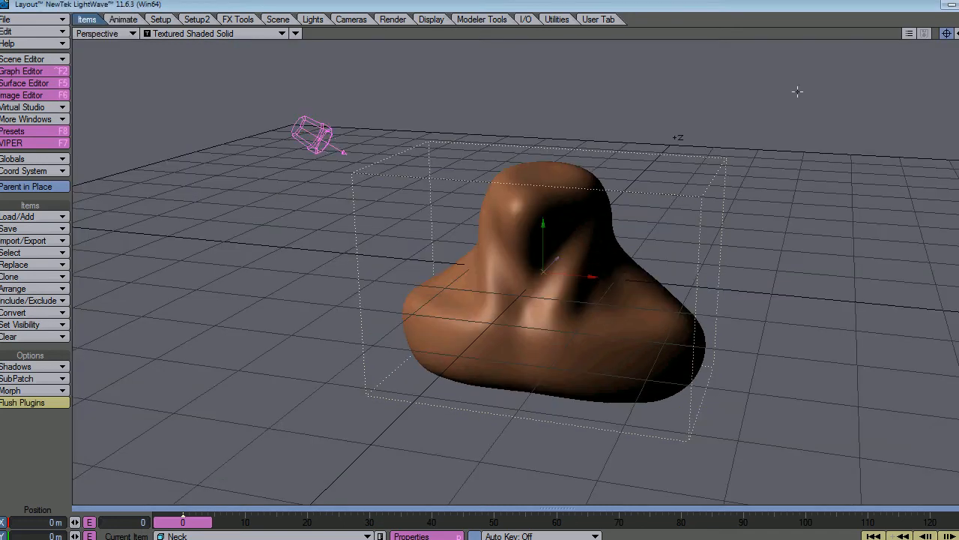
pyautogui.keyDown('alt'); pyautogui.moveTo(524, 300); pyautogui.dragTo(559, 299); pyautogui.keyUp('alt')
pyautogui.scroll(5, 544, 270)
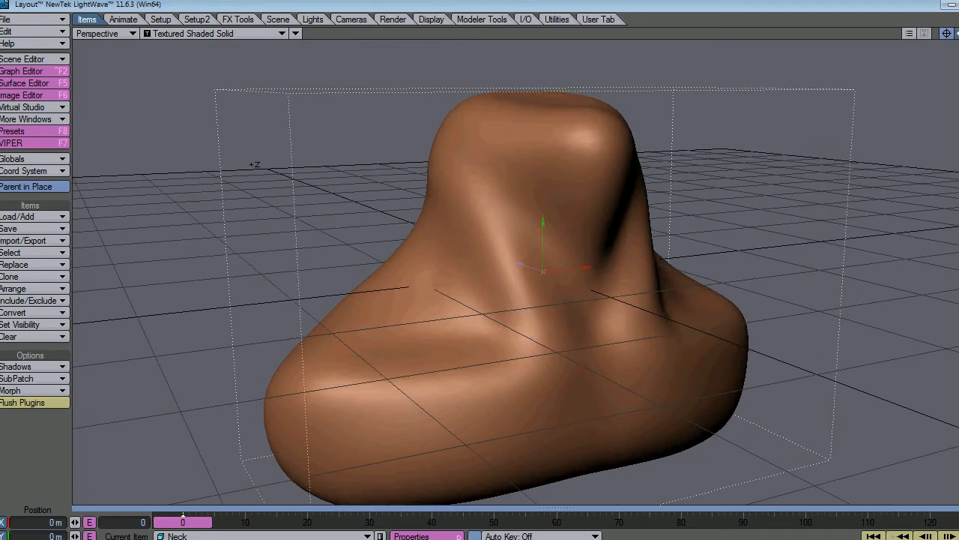
pyautogui.keyDown('alt'); pyautogui.keyDown('shift'); pyautogui.moveTo(482, 247); pyautogui.dragTo(481, 208); pyautogui.keyUp('shift'); pyautogui.keyUp('alt')
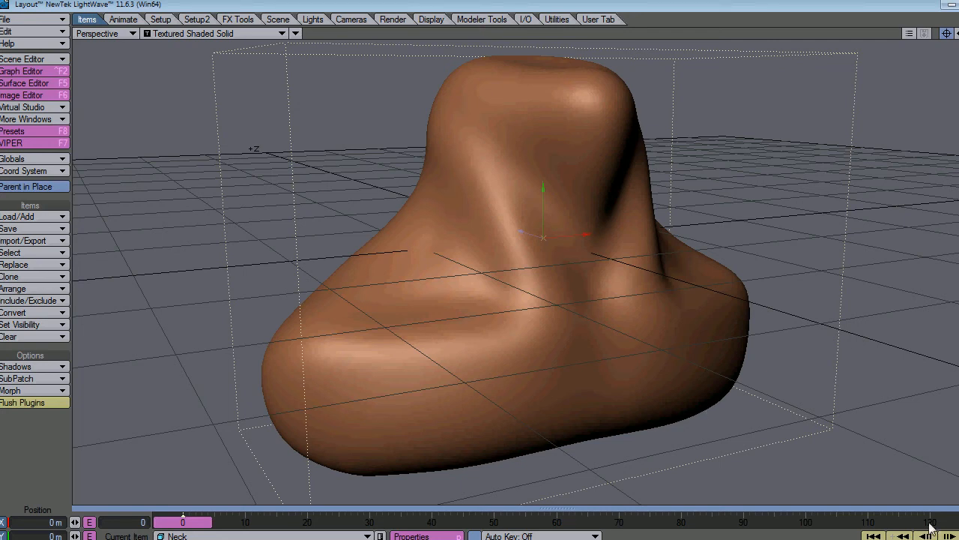
# Step: Set the timeline's last frame to 15, scrub through the range and return to frame 0
pyautogui.press('Return')
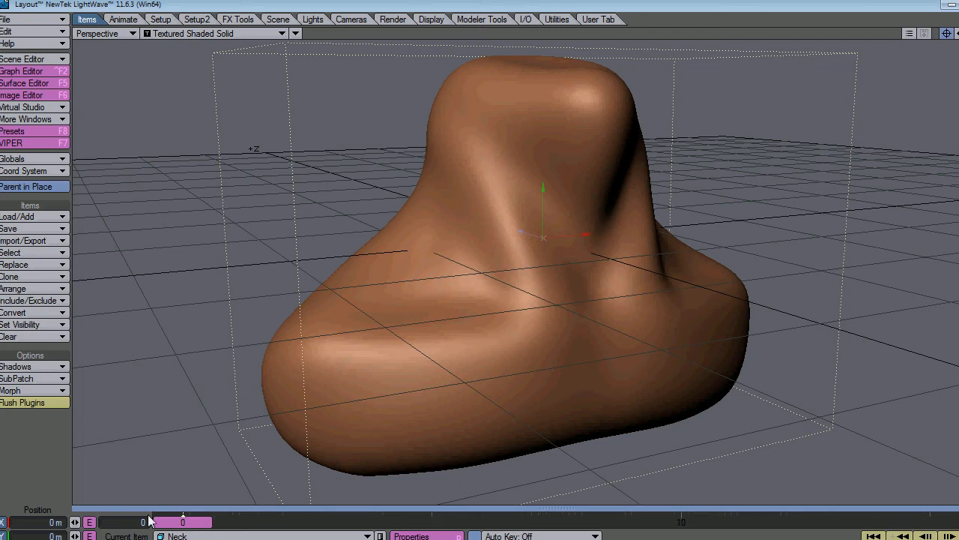
pyautogui.moveTo(183, 521); pyautogui.dragTo(930, 522)
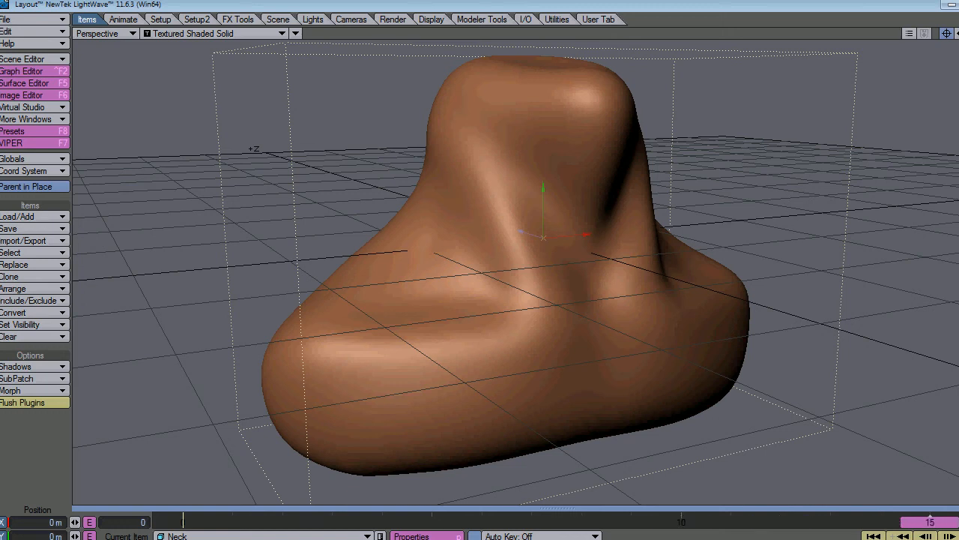
pyautogui.click(165, 522)
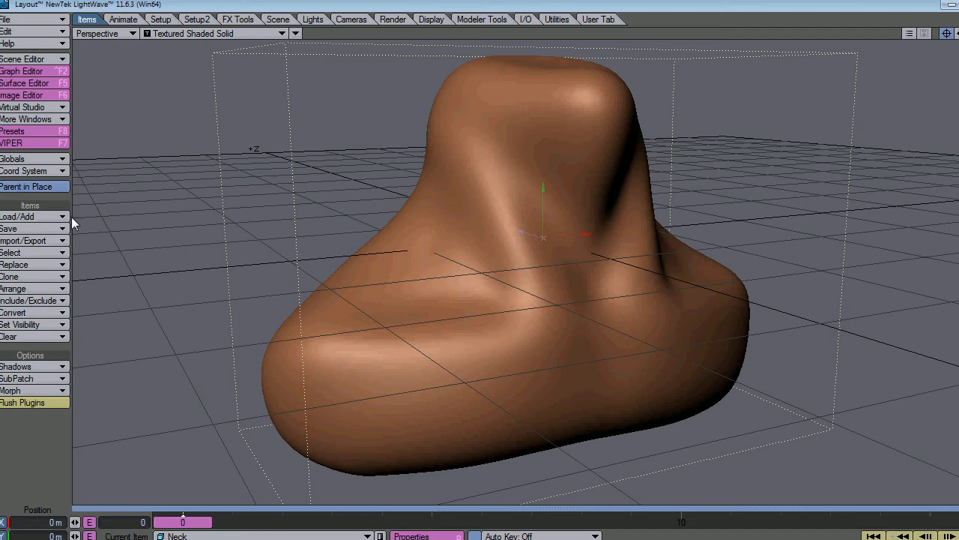
# Step: Add a null object named Neck_DispCtrls to the scene
pyautogui.click(42, 216)
pyautogui.moveTo(44, 226)
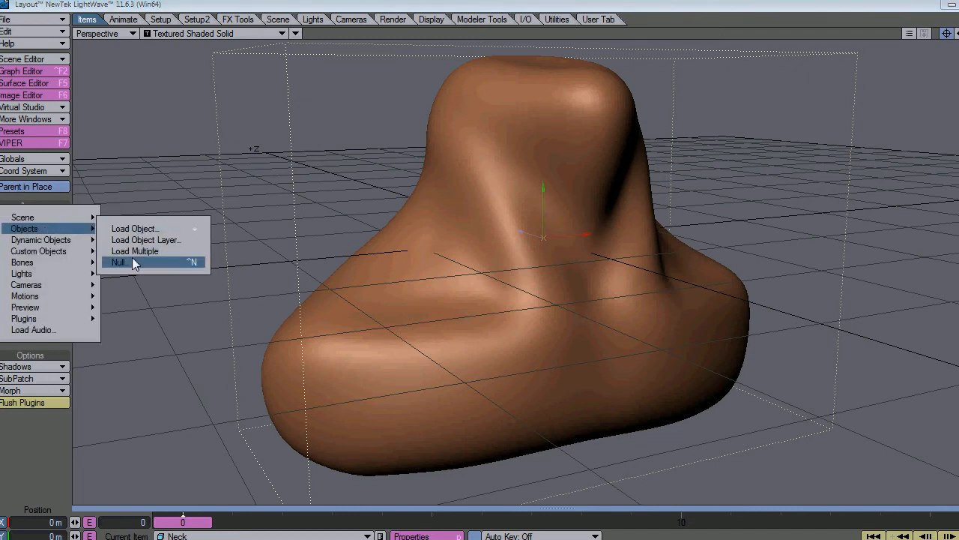
pyautogui.click(132, 258)
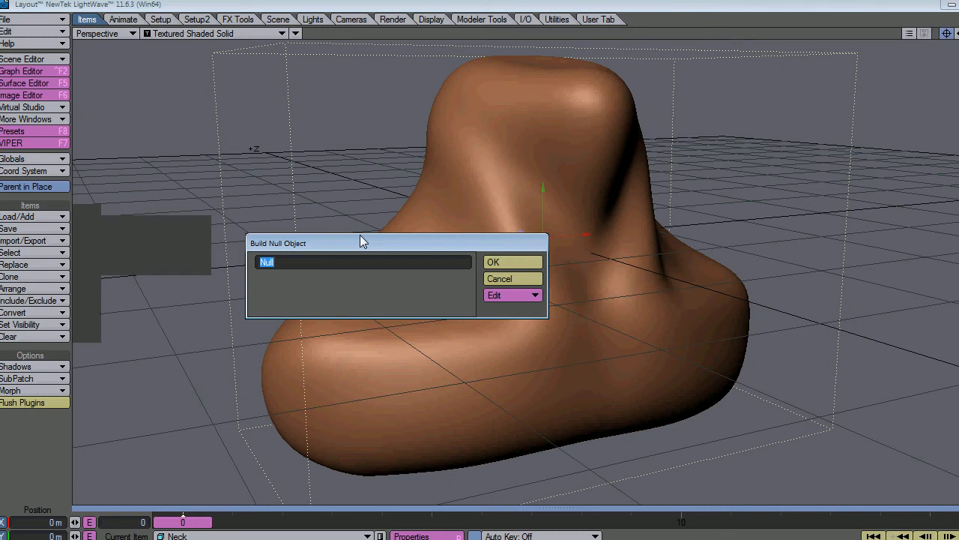
pyautogui.write('Neck_DispCtrls')
pyautogui.click(505, 264)
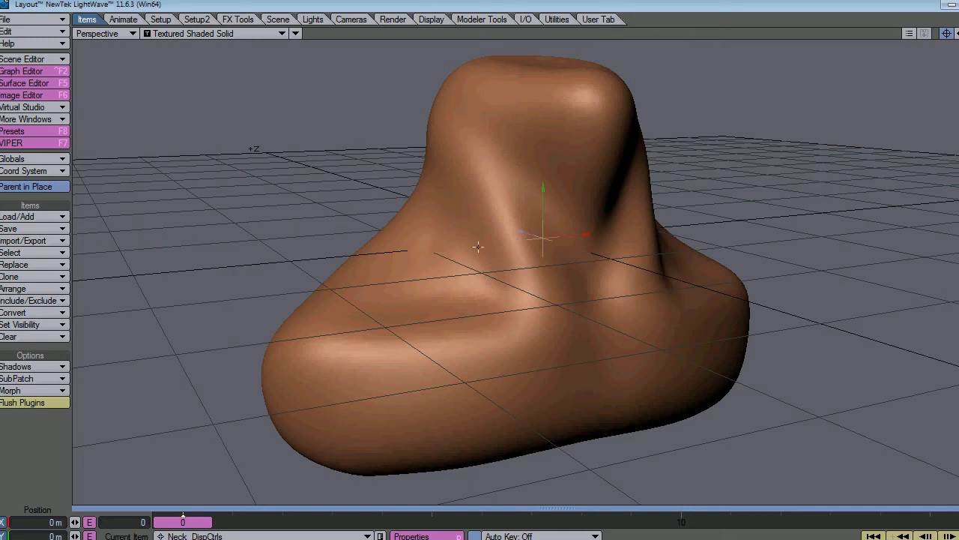
# Step: Switch to Notepad with a blank note, enlarge its window and place it beside the neck model
pyautogui.press('super')
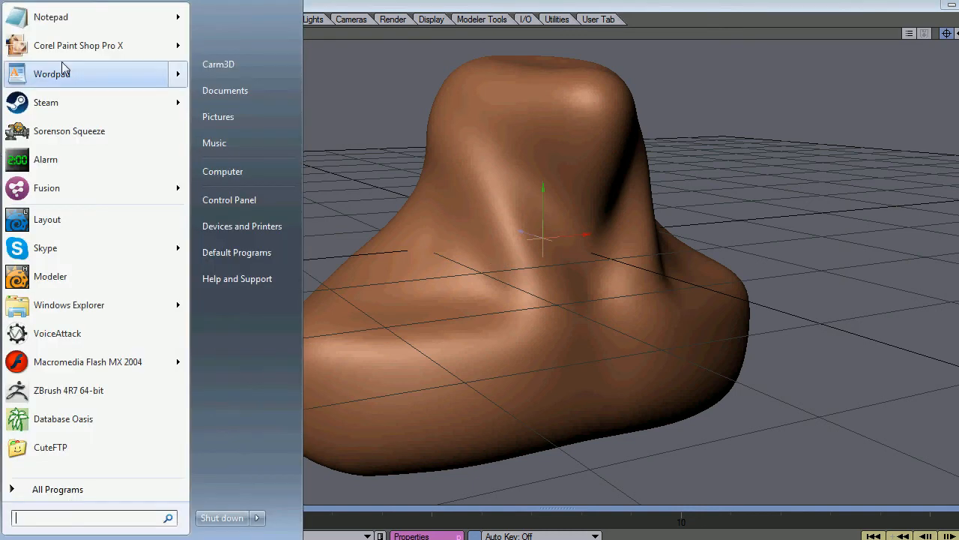
pyautogui.click(68, 25)
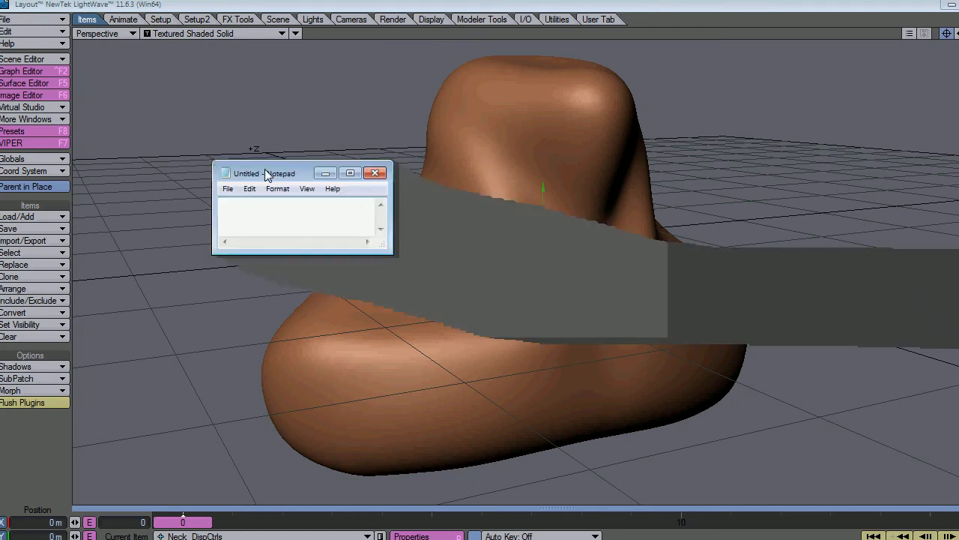
pyautogui.moveTo(247, 234); pyautogui.dragTo(243, 347)
pyautogui.moveTo(272, 151); pyautogui.dragTo(168, 60)
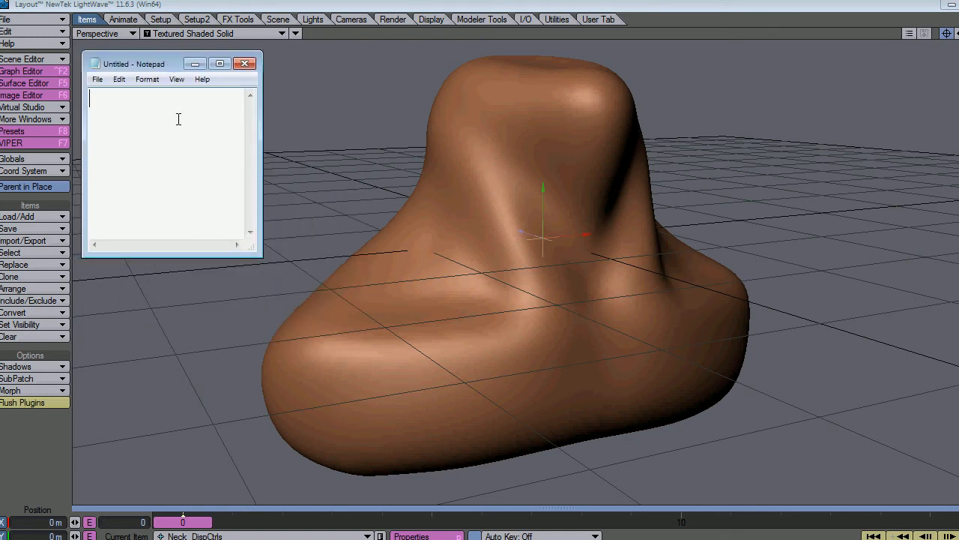
# Step: Write the note line "X: Neck-Stressed" and return to the start of the line
pyautogui.write('X: Neck-Str')
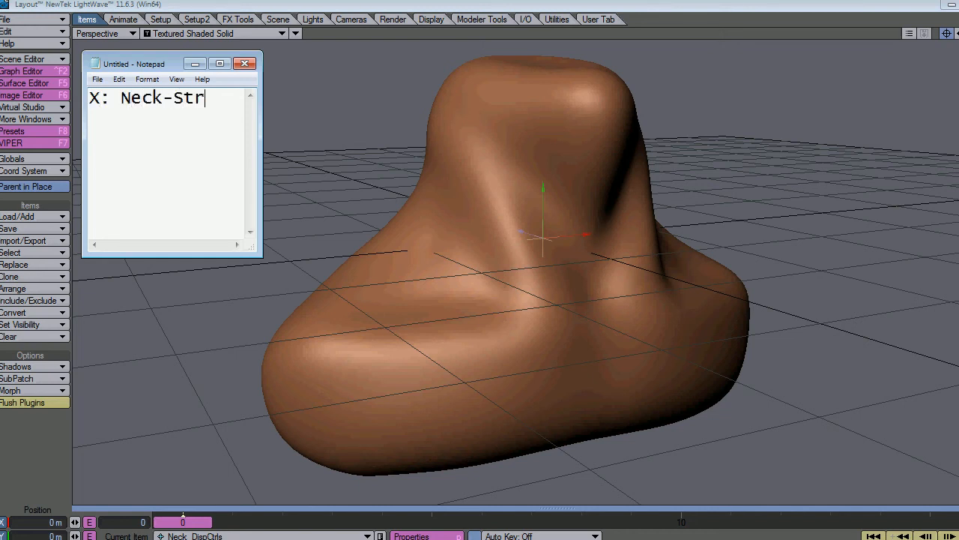
pyautogui.write('s')
pyautogui.press('BackSpace')
pyautogui.write('essed')
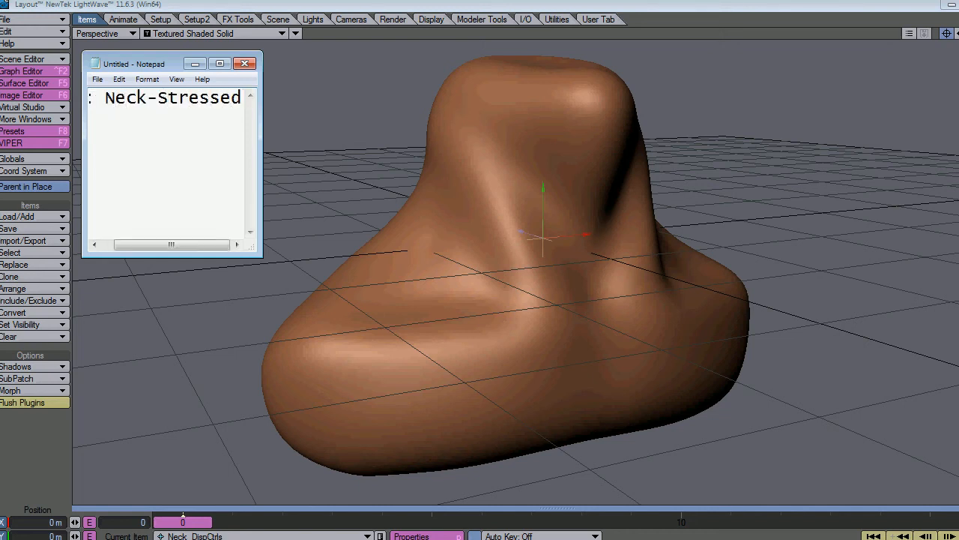
pyautogui.press('Home')
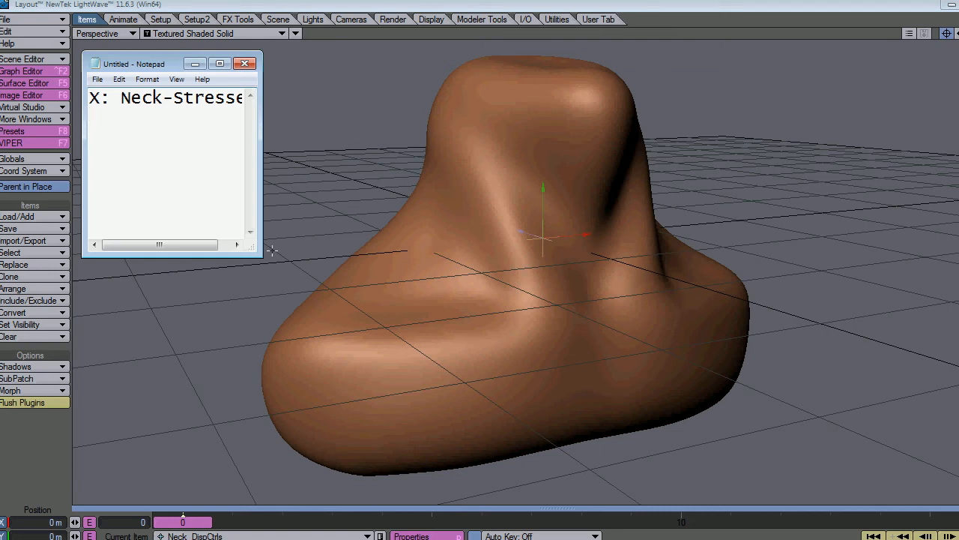
# Step: Widen the Notepad window so the note line fits and minimise it to return to LightWave Layout
pyautogui.moveTo(261, 256); pyautogui.dragTo(304, 230)
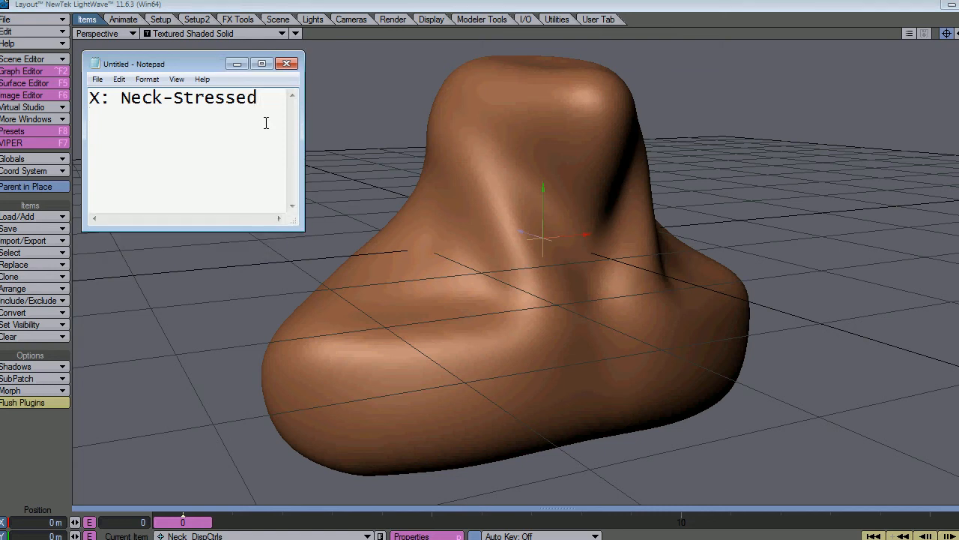
pyautogui.click(237, 65)
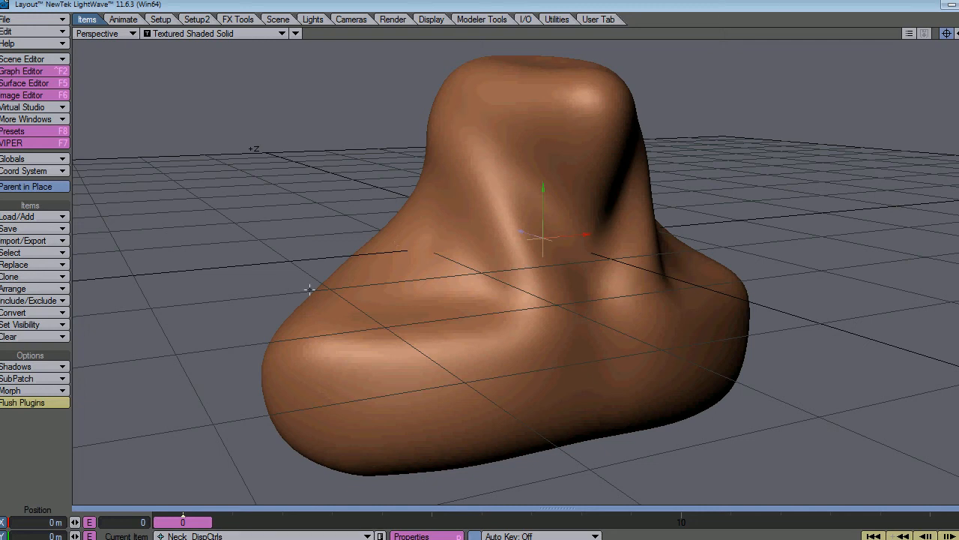
# Step: Enable node displacement in the Neck object's deformation properties and open its displacement node editor
pyautogui.click(279, 335)
pyautogui.click(438, 534)
pyautogui.moveTo(152, 58); pyautogui.dragTo(230, 51)
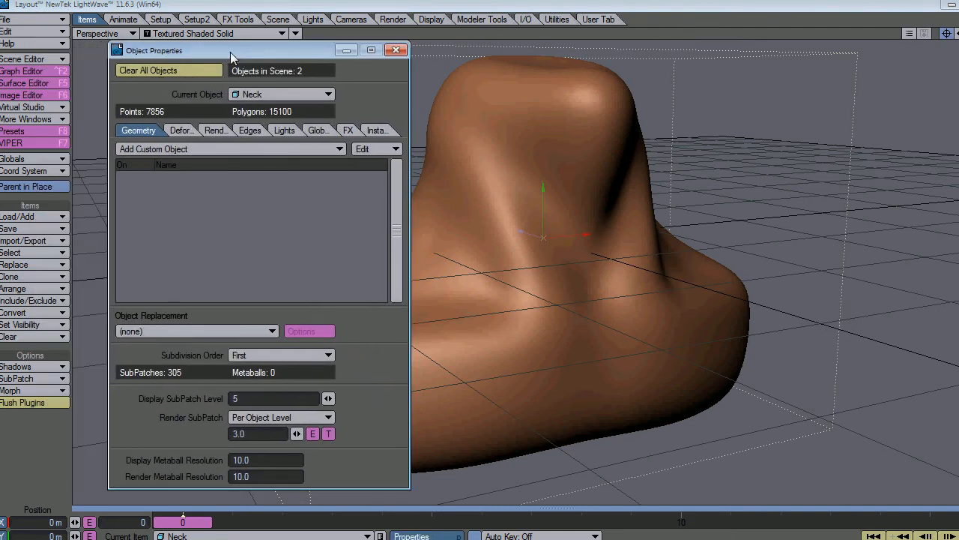
pyautogui.click(180, 131)
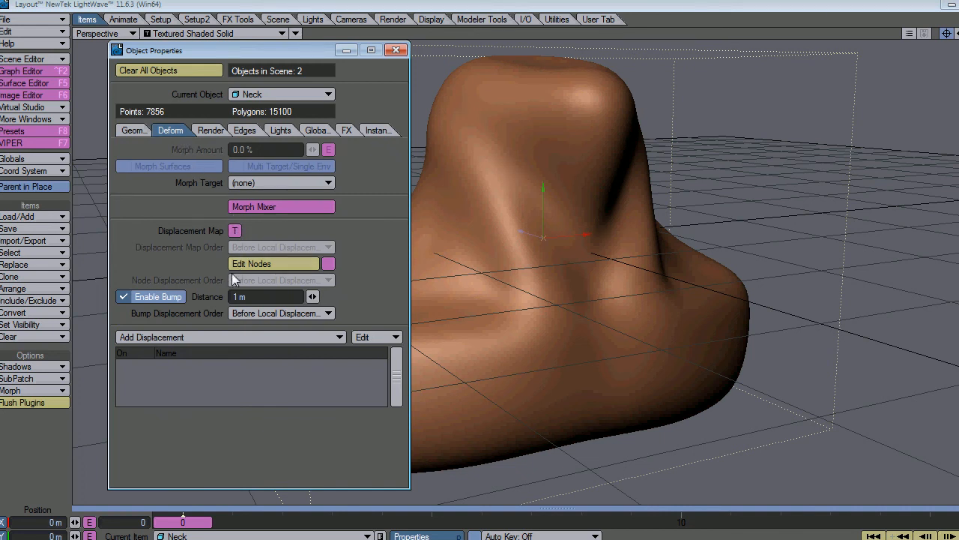
pyautogui.click(328, 263)
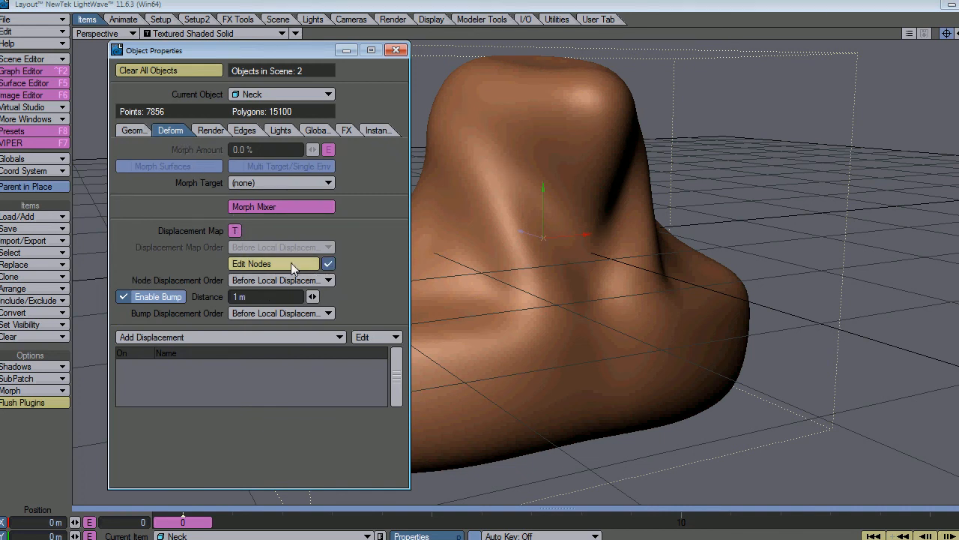
pyautogui.click(291, 265)
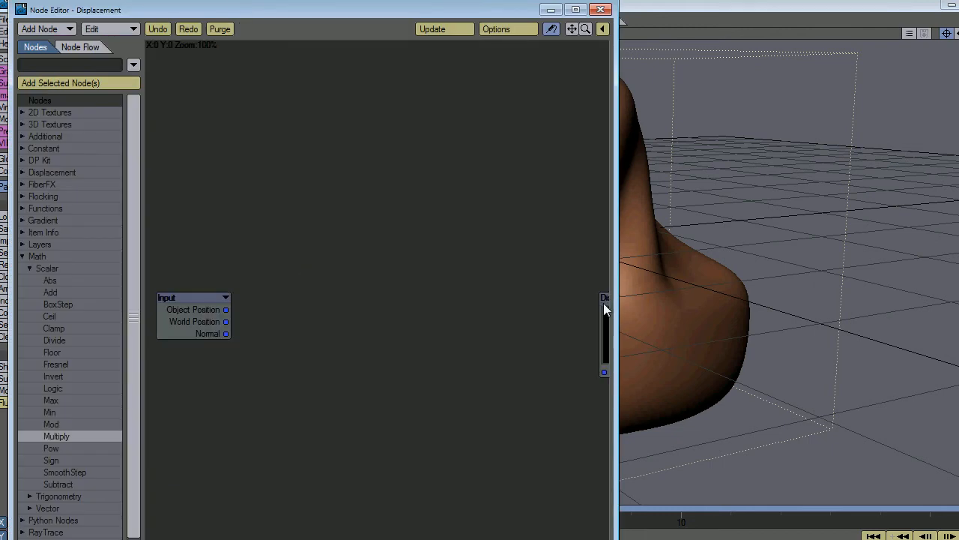
# Step: Move the Displacement node closer to the Input node and add a Morph Map vertex map node to the displacement network
pyautogui.moveTo(604, 303); pyautogui.dragTo(499, 211)
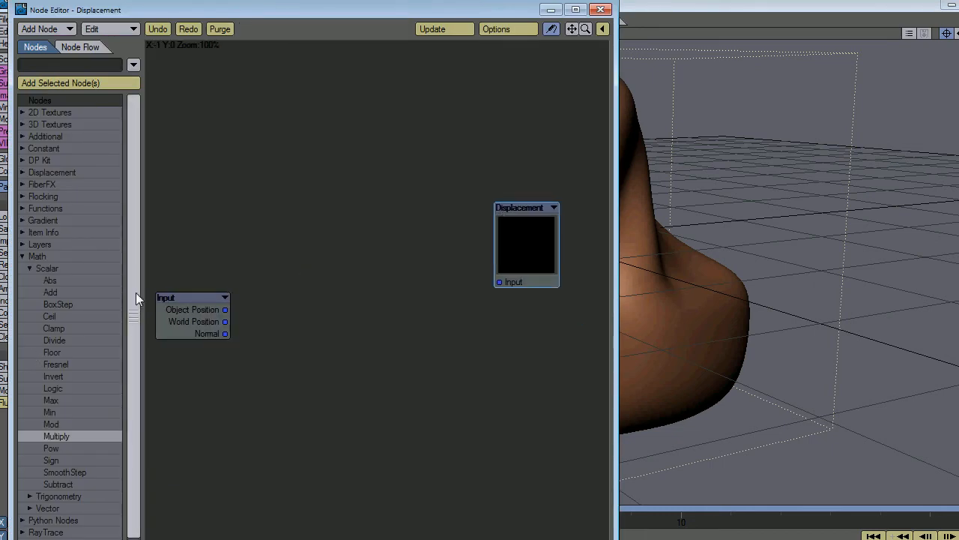
pyautogui.scroll(-2, 138, 360)
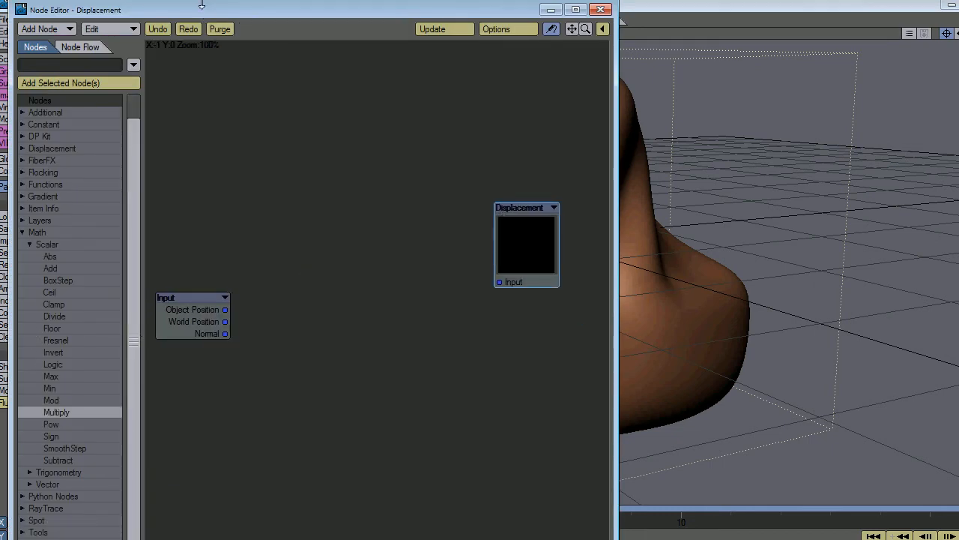
pyautogui.moveTo(204, 12)
pyautogui.mouseDown()
pyautogui.moveTo(216, 32)
pyautogui.moveTo(211, 19)
pyautogui.mouseUp()
pyautogui.scroll(-3, 141, 424)
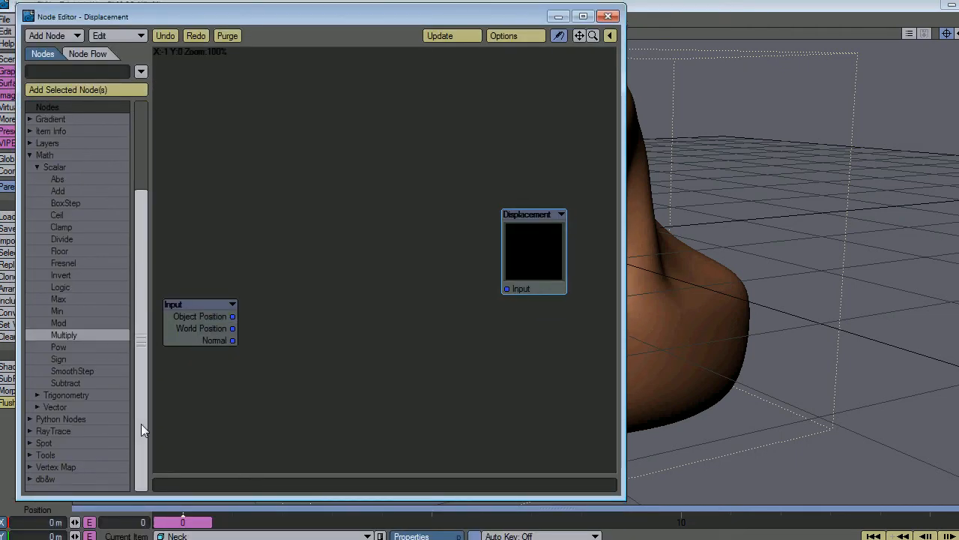
pyautogui.click(31, 468)
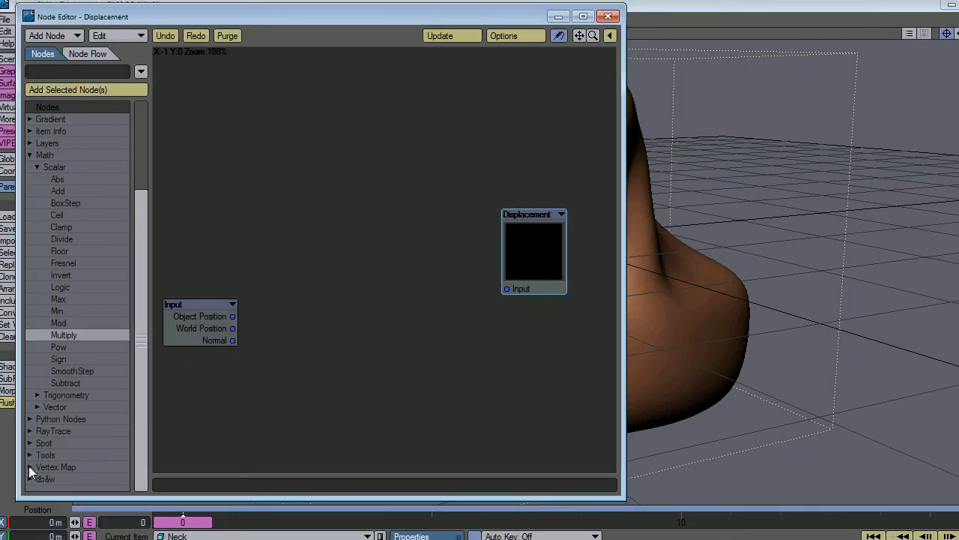
pyautogui.scroll(-2, 135, 480)
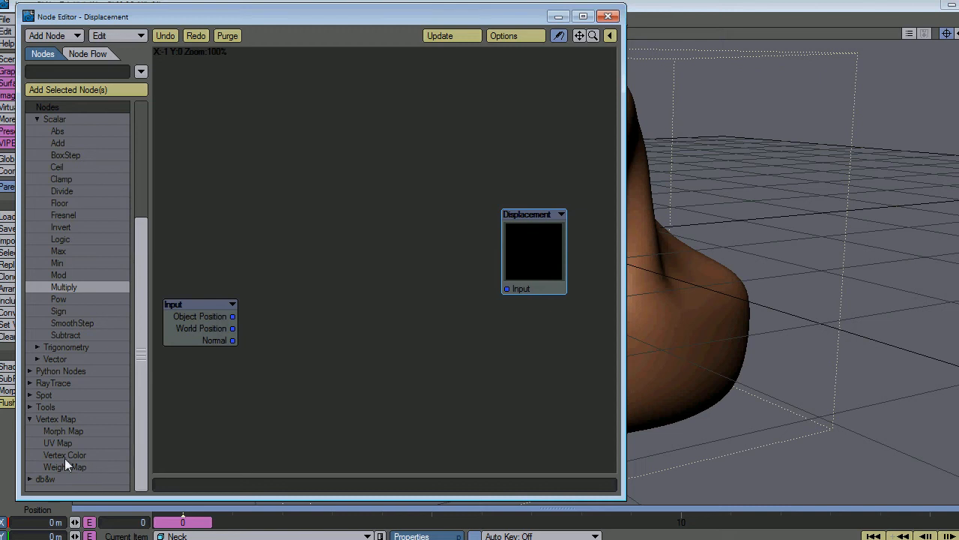
pyautogui.doubleClick(62, 433)
# Step: Check which vertex maps the Morph Map node offers, then close its settings and the node editor
pyautogui.doubleClick(362, 264)
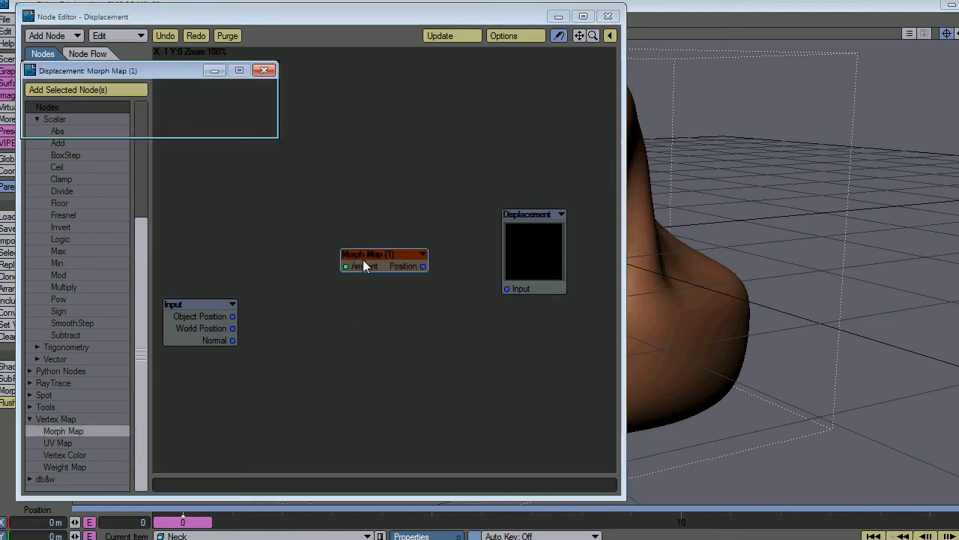
pyautogui.click(192, 106)
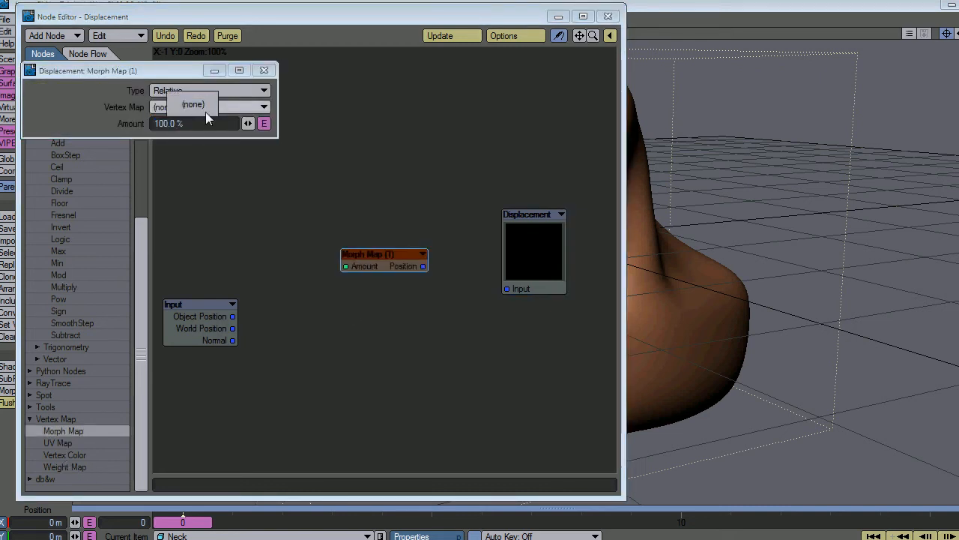
pyautogui.click(204, 111)
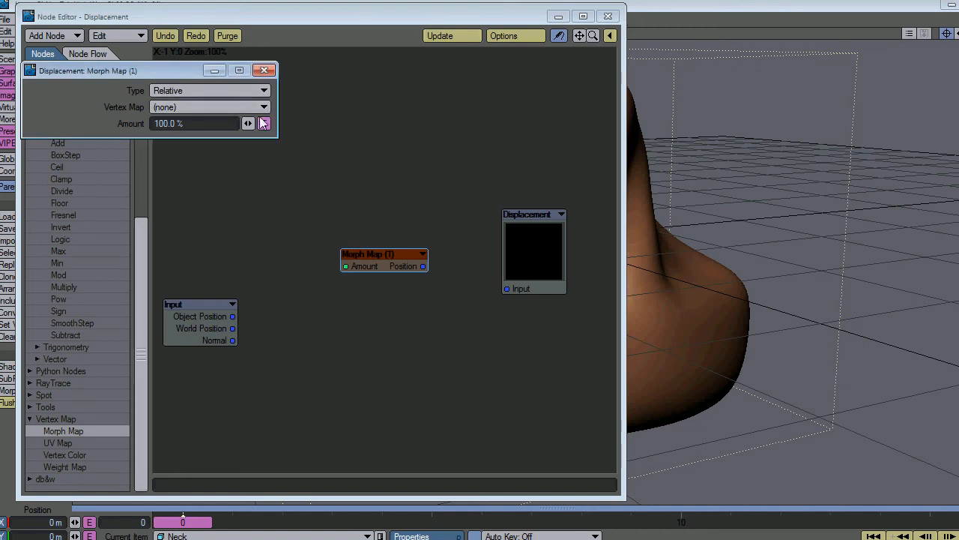
pyautogui.click(264, 70)
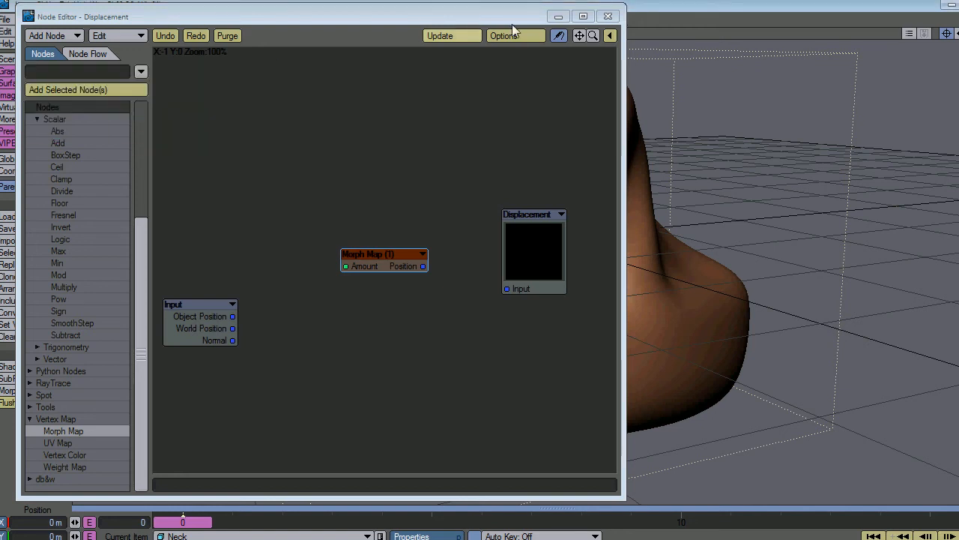
pyautogui.click(611, 19)
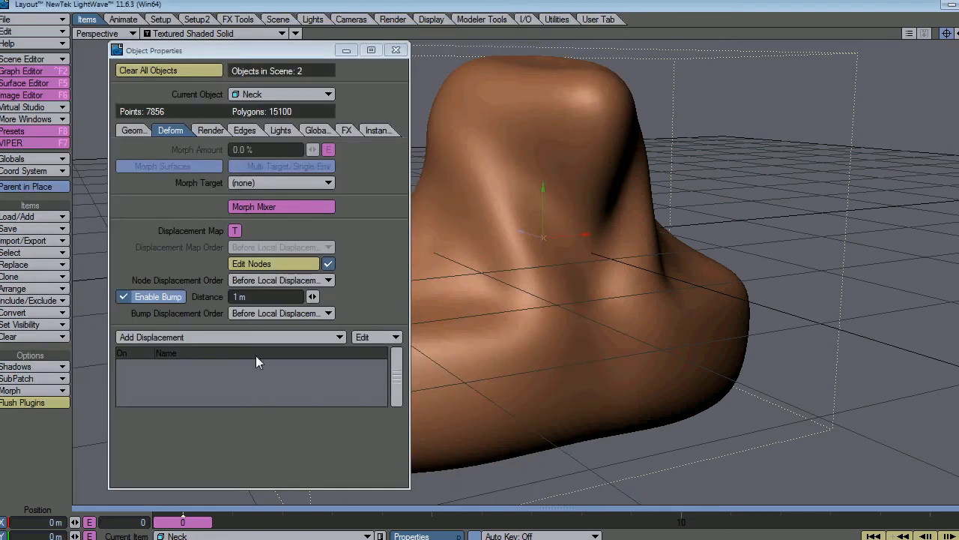
# Step: Toggle the Neck's bump displacement on and off repeatedly to compare the shapes, leaving it disabled
pyautogui.click(123, 297)
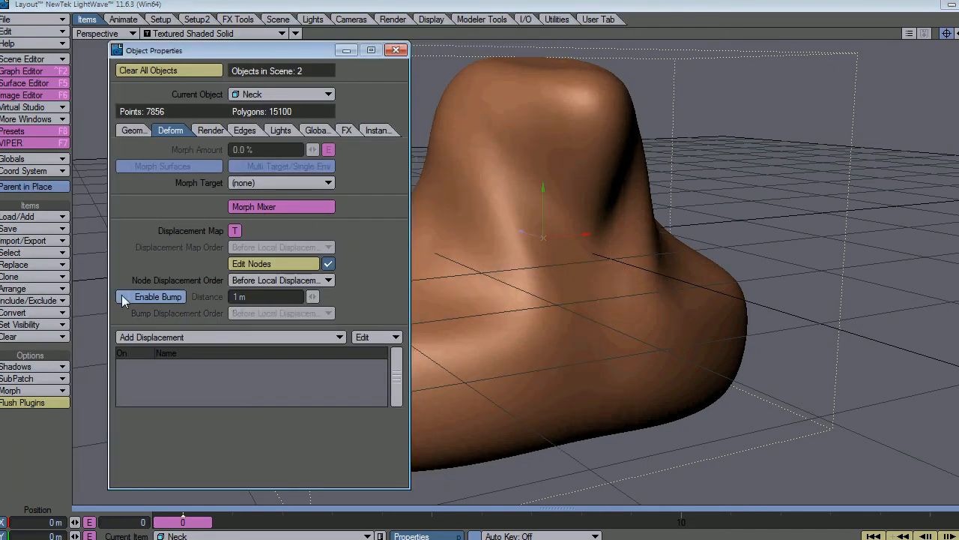
pyautogui.click(124, 297)
pyautogui.click(124, 297)
pyautogui.click(124, 297)
pyautogui.click(124, 297)
pyautogui.click(124, 297)
pyautogui.click(123, 297)
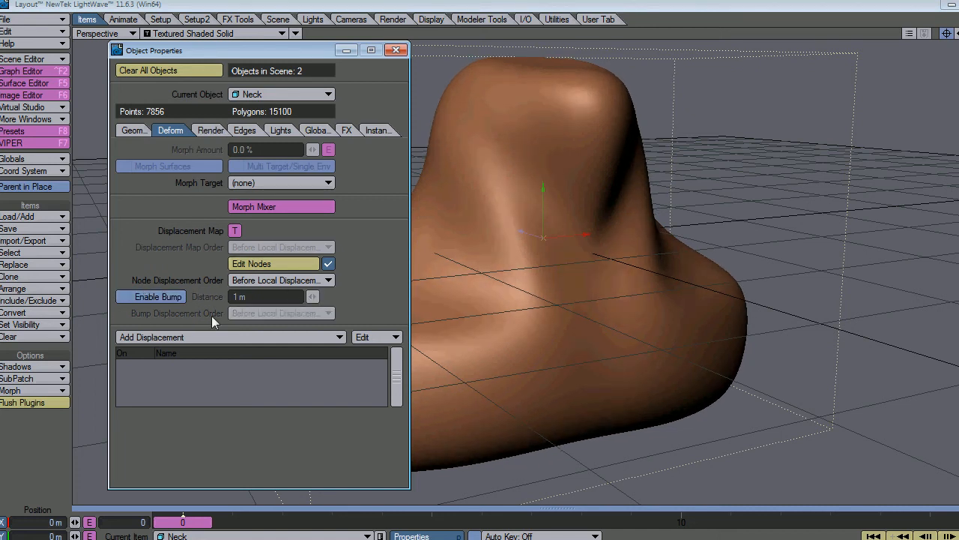
pyautogui.click(124, 297)
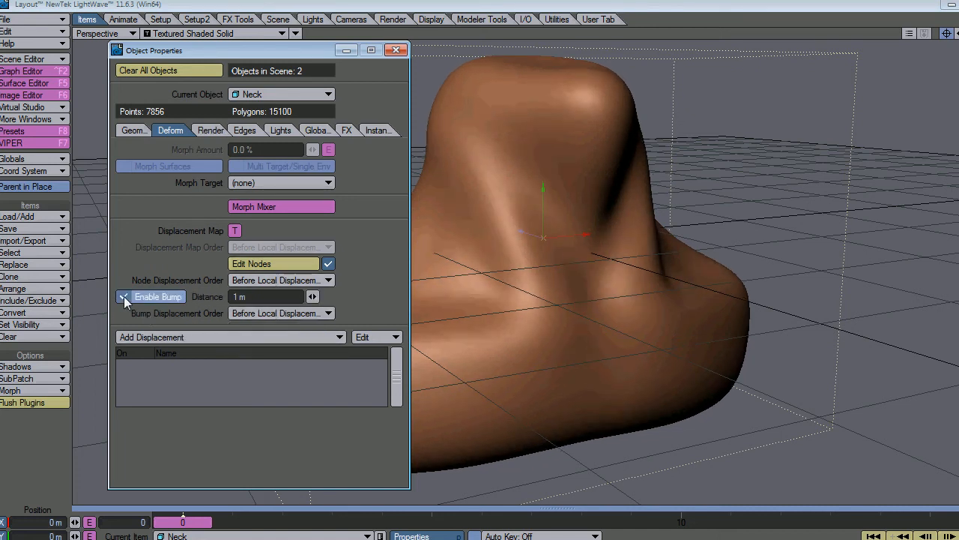
pyautogui.click(123, 297)
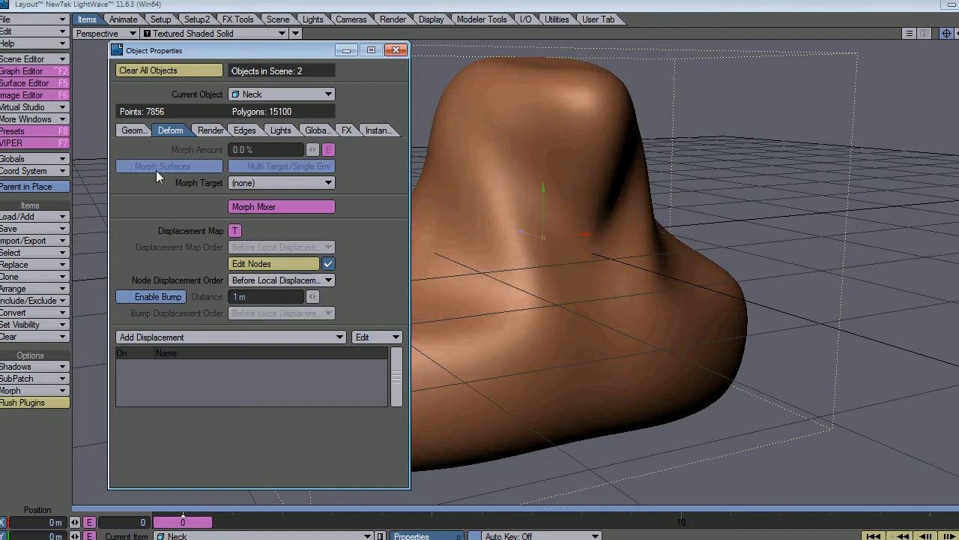
pyautogui.click(39, 20)
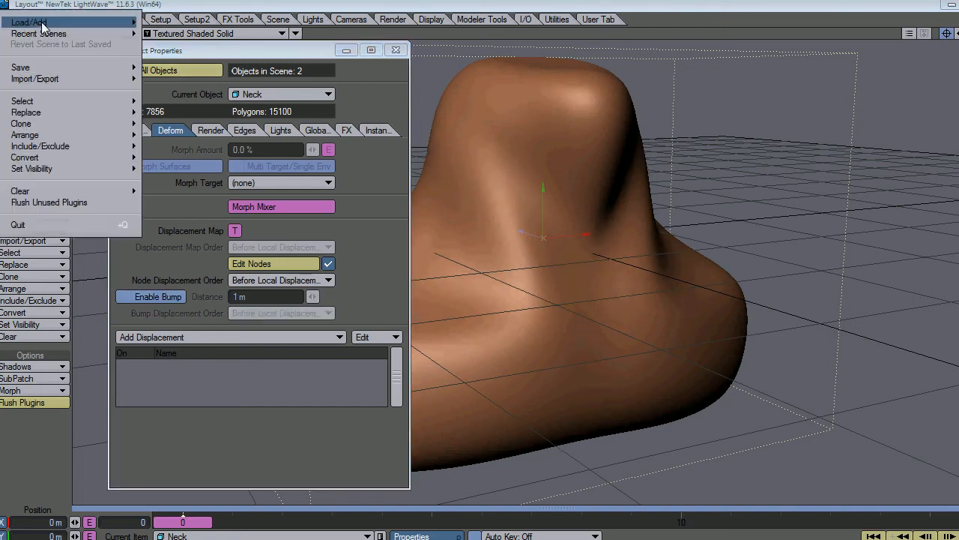
pyautogui.moveTo(43, 27)
pyautogui.moveTo(187, 36)
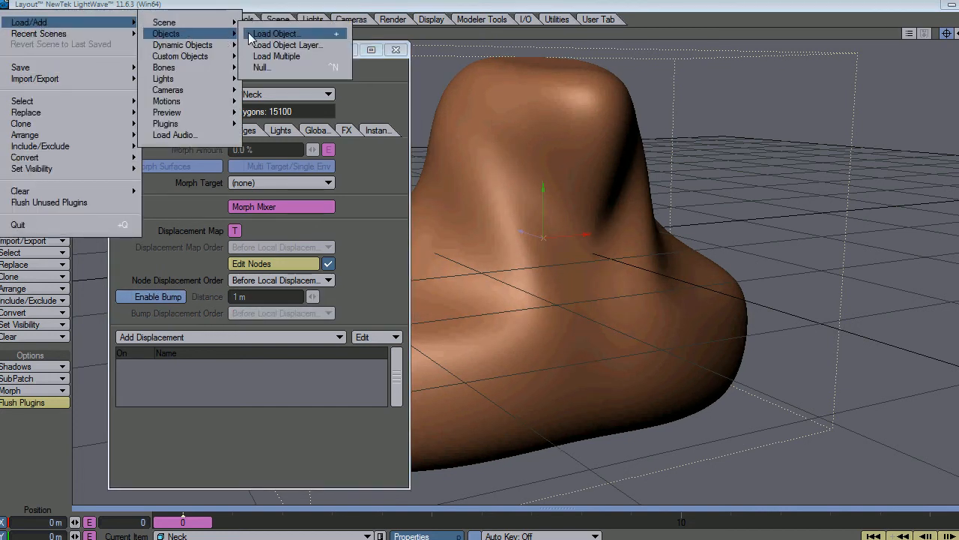
pyautogui.click(252, 36)
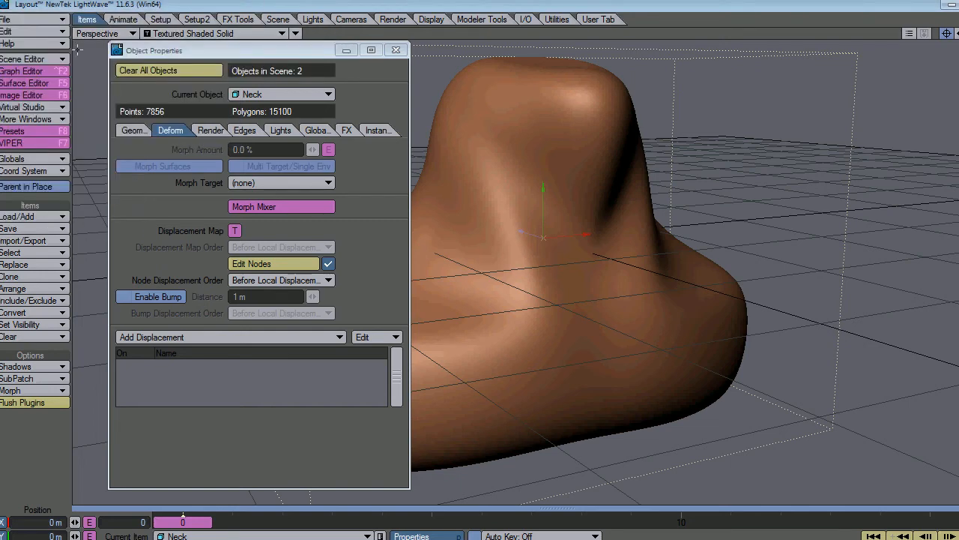
# Step: Set the Neck's display SubPatch level to 0 and switch the viewport to Textured Shaded Solid Wireframe
pyautogui.click(133, 131)
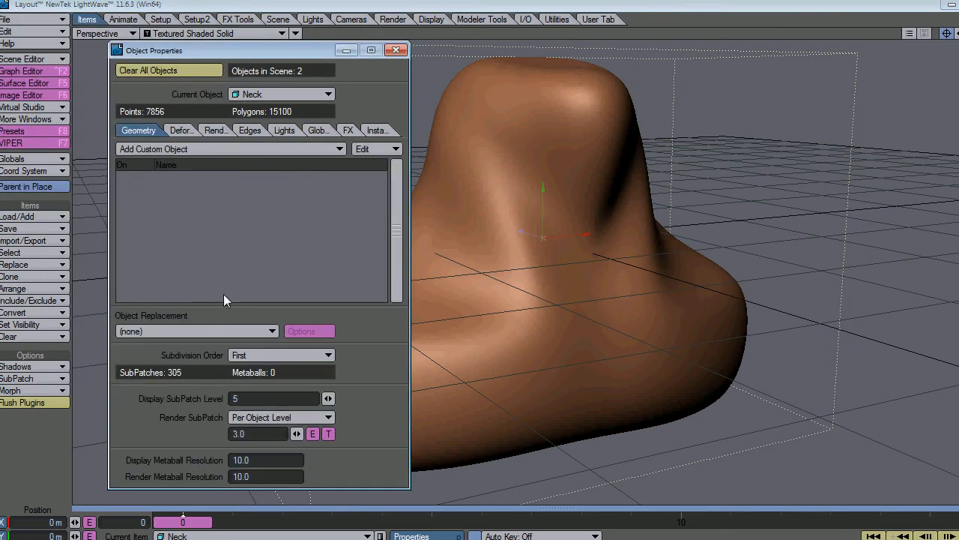
pyautogui.click(252, 400)
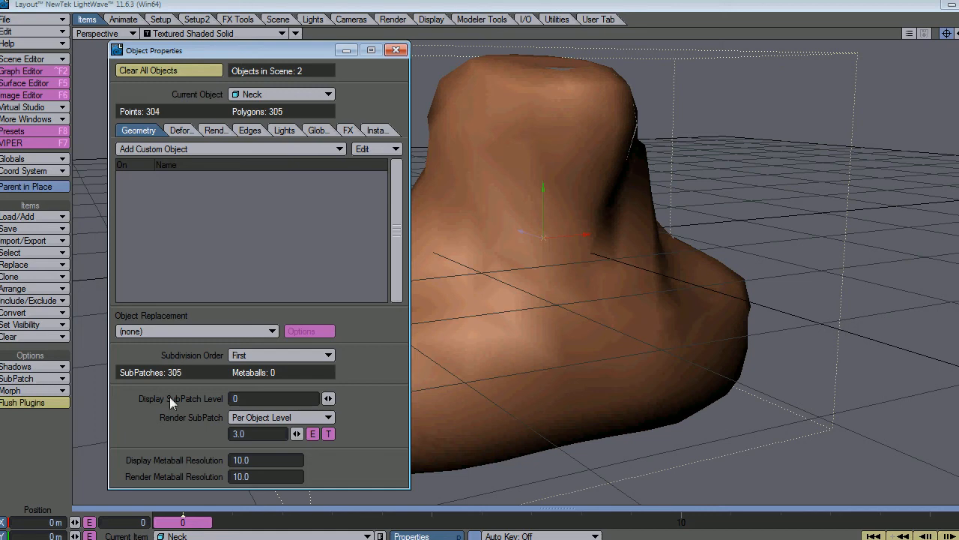
pyautogui.click(238, 34)
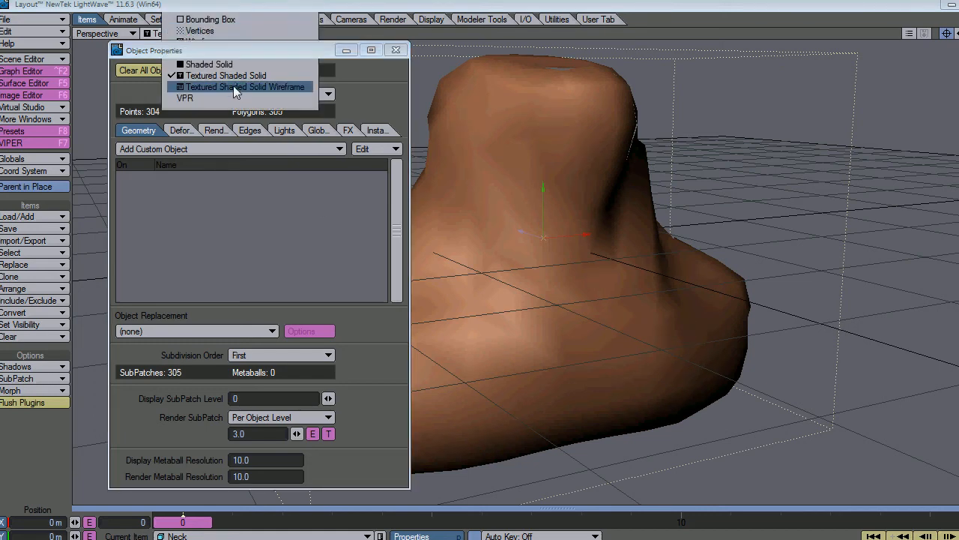
pyautogui.click(237, 87)
# Step: Load the object Neck_Stressed.OBJ from the Temp folder, declining to select an alternate for its missing image
pyautogui.click(41, 19)
pyautogui.moveTo(41, 26)
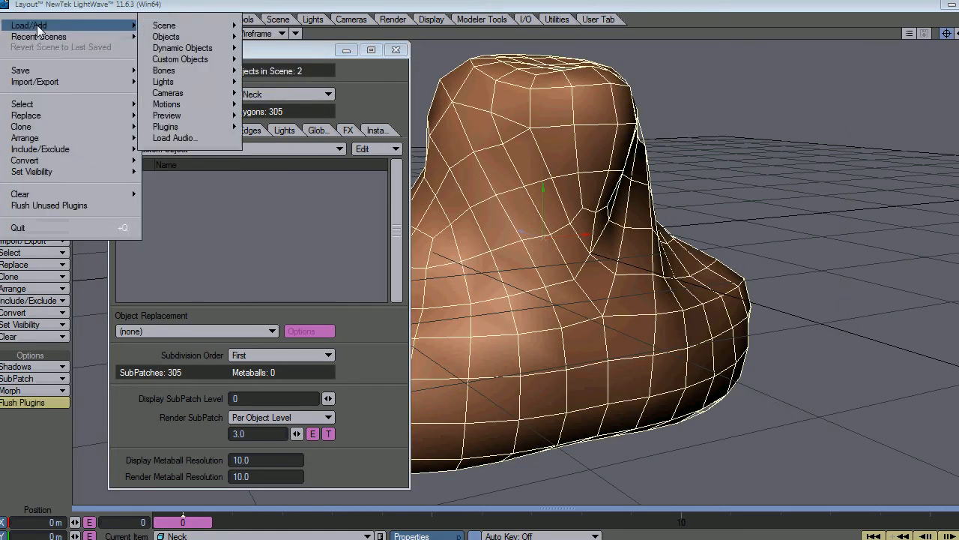
pyautogui.moveTo(178, 36)
pyautogui.click(266, 36)
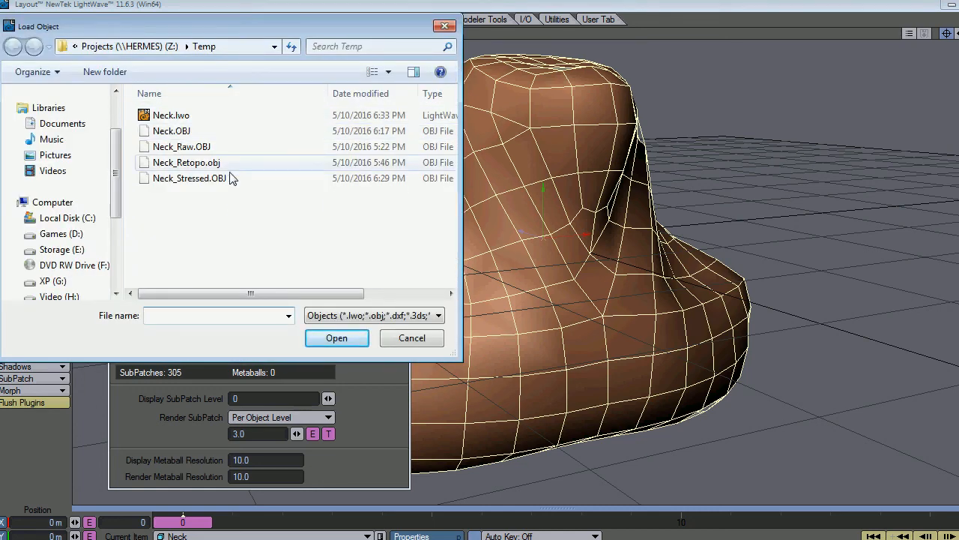
pyautogui.doubleClick(194, 178)
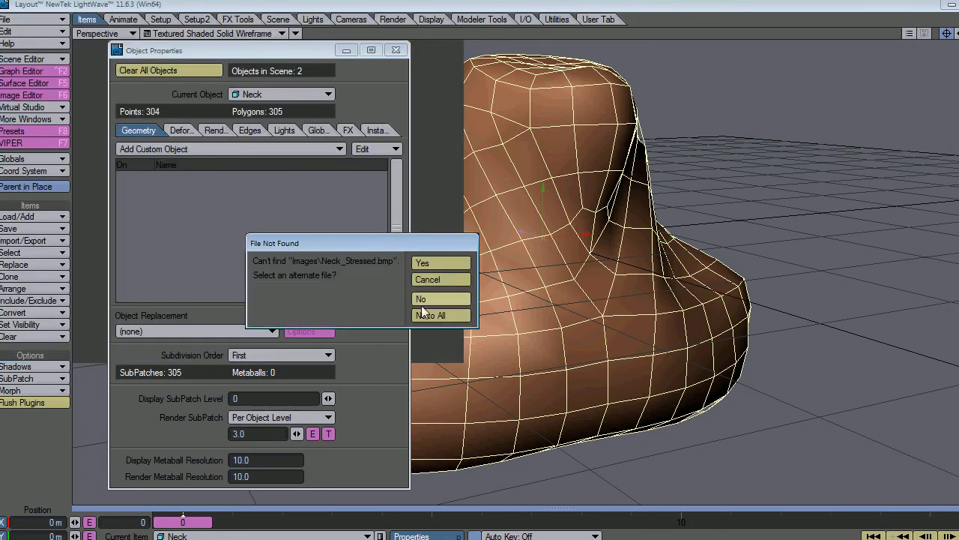
pyautogui.click(438, 303)
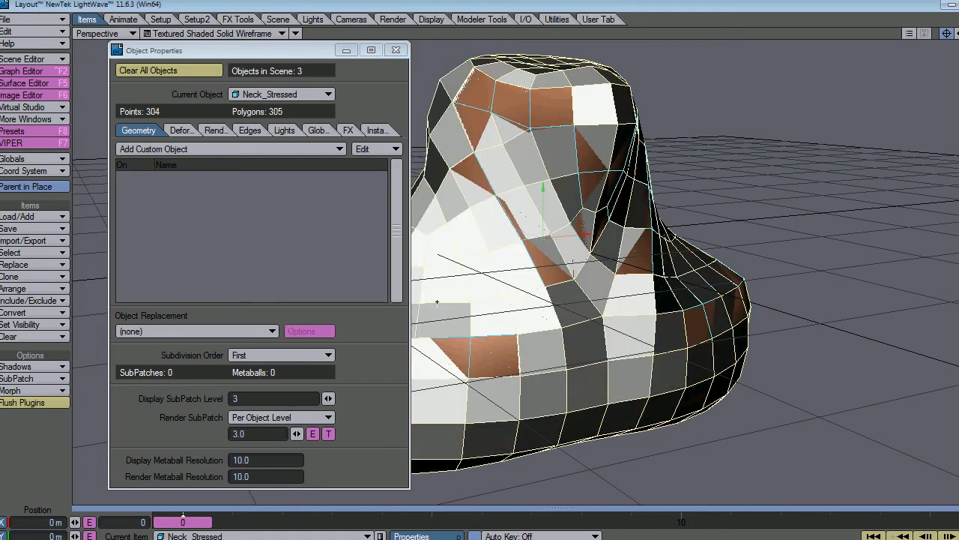
# Step: Set Neck_Stressed to Hidden in the Scene Editor, close the editor and make Neck the current object
pyautogui.click(44, 57)
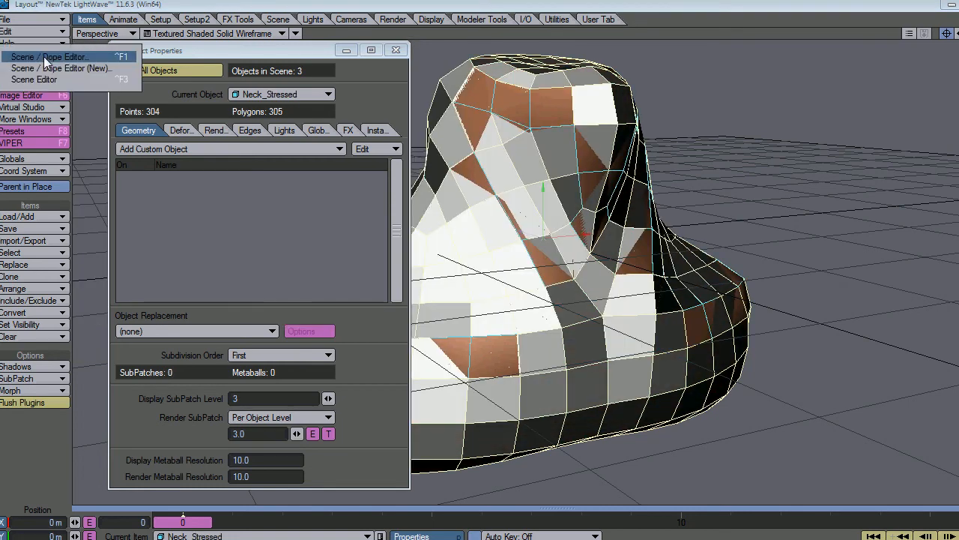
pyautogui.click(44, 56)
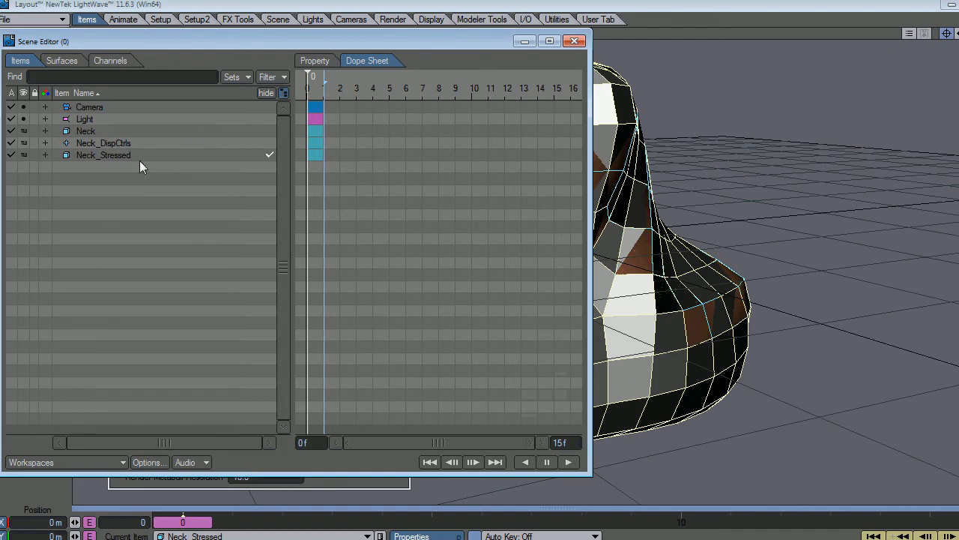
pyautogui.click(107, 156)
pyautogui.click(25, 155)
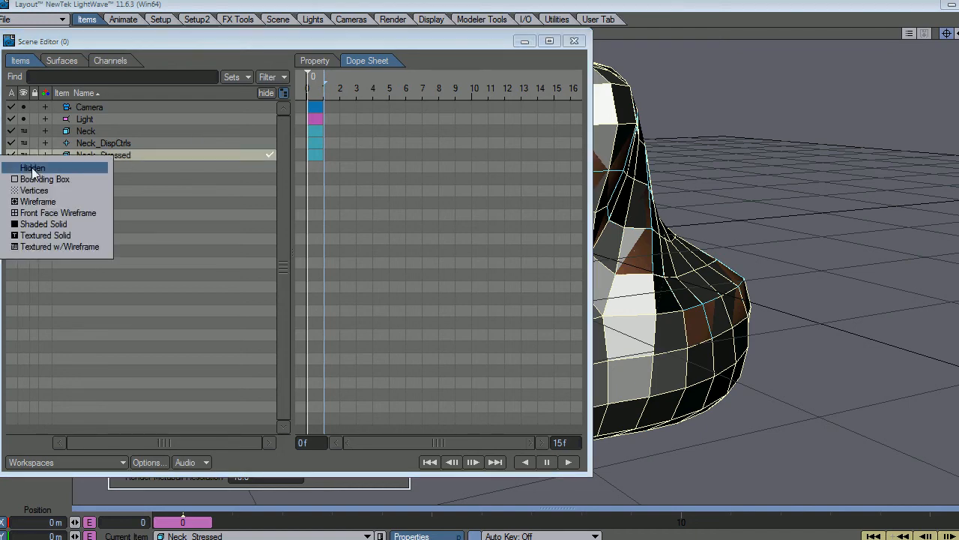
pyautogui.click(32, 165)
pyautogui.click(575, 41)
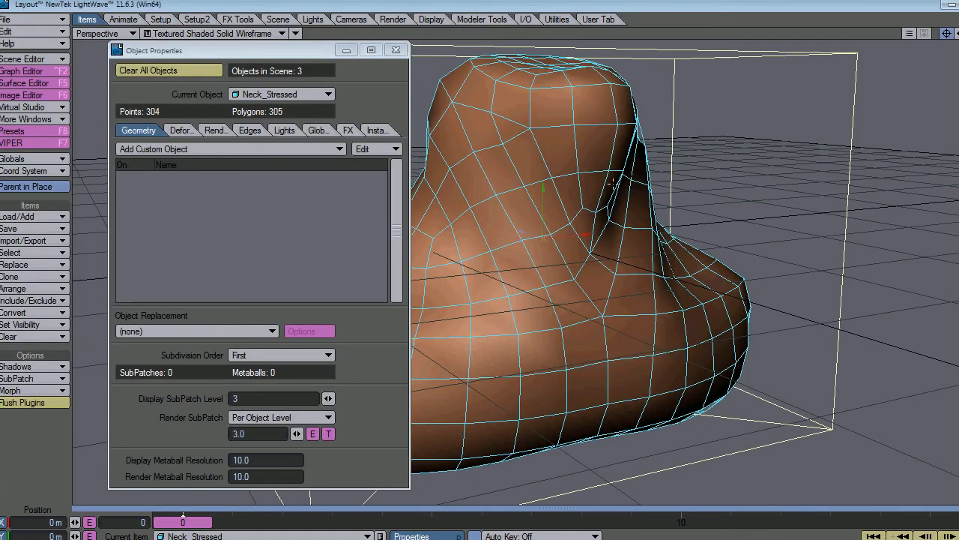
pyautogui.press('Up')
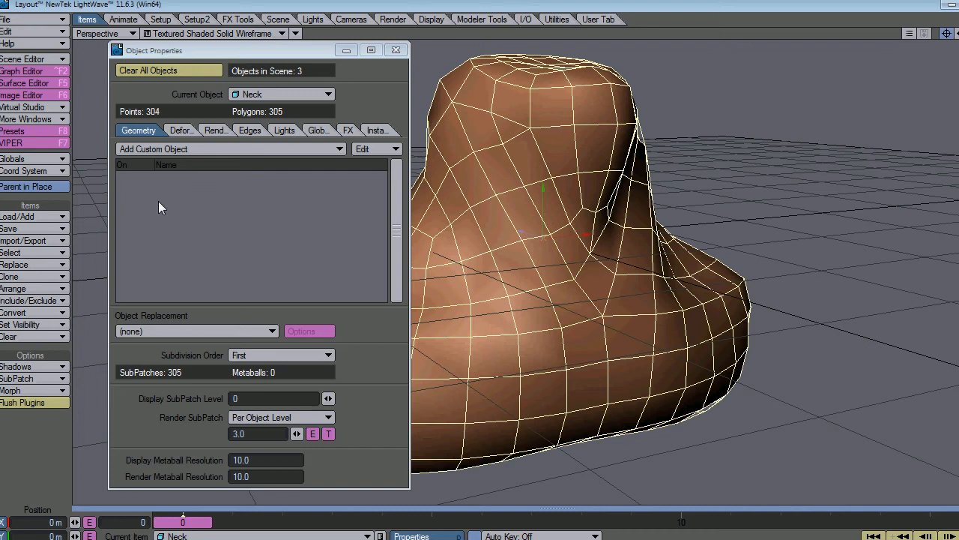
# Step: Assign Neck_Stressed as the Neck's morph target and raise the Morph Amount to 100%
pyautogui.click(185, 131)
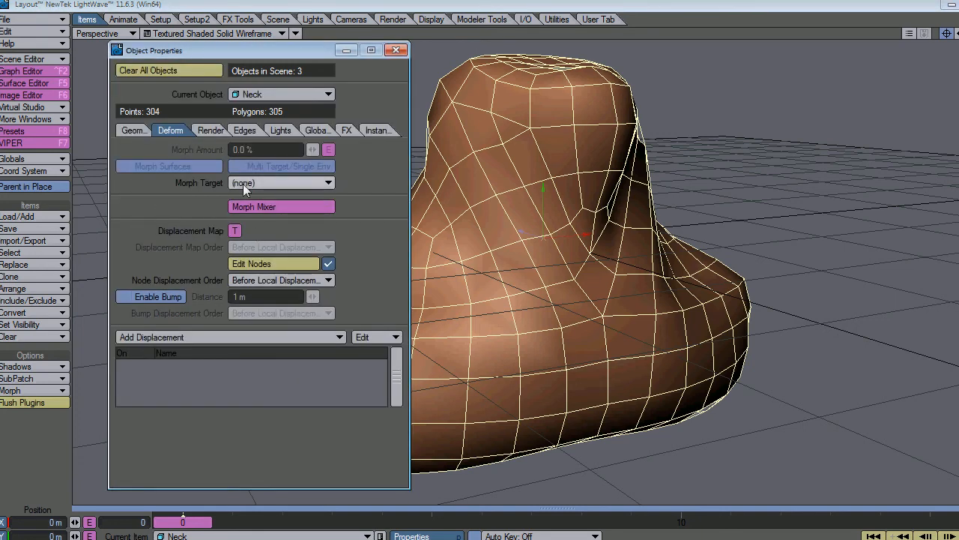
pyautogui.click(282, 94)
pyautogui.click(283, 94)
pyautogui.click(260, 185)
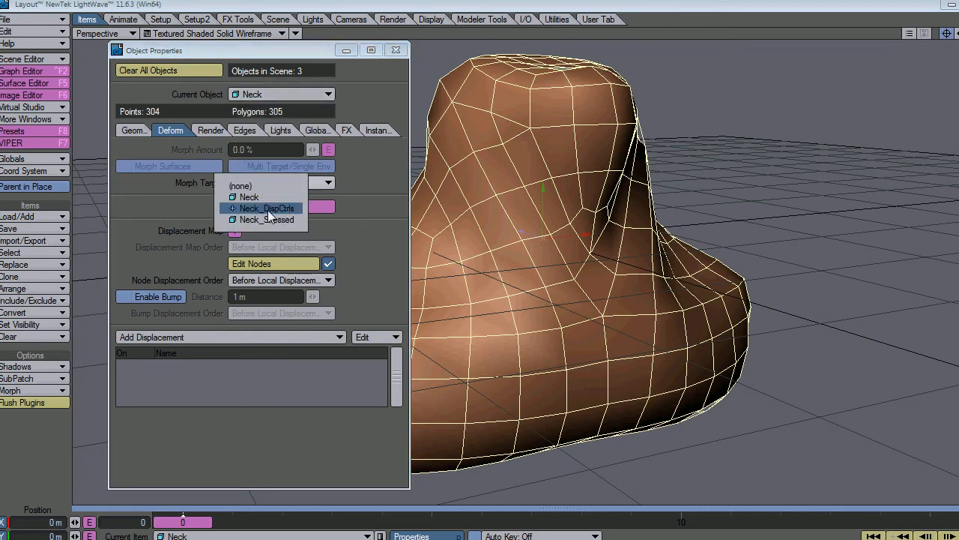
pyautogui.click(270, 218)
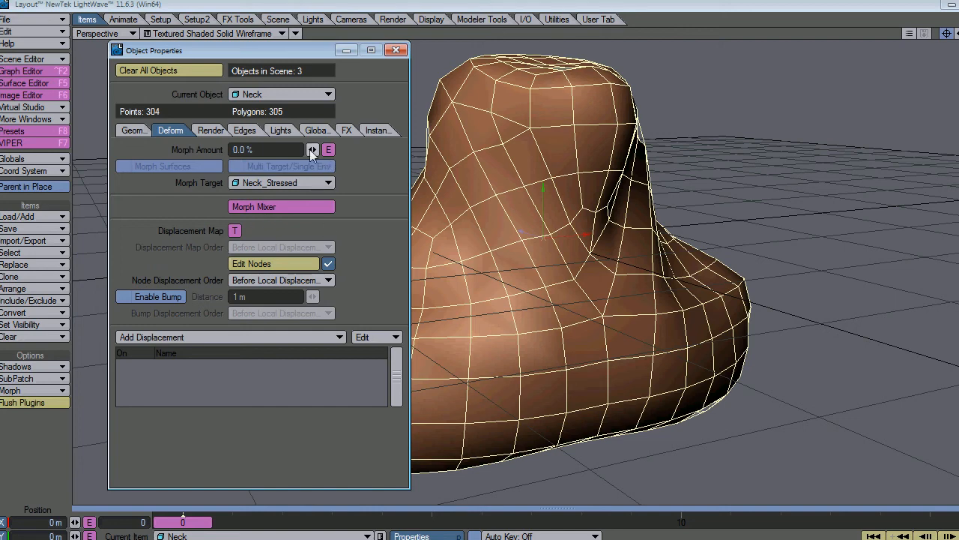
pyautogui.moveTo(309, 149); pyautogui.dragTo(375, 149)
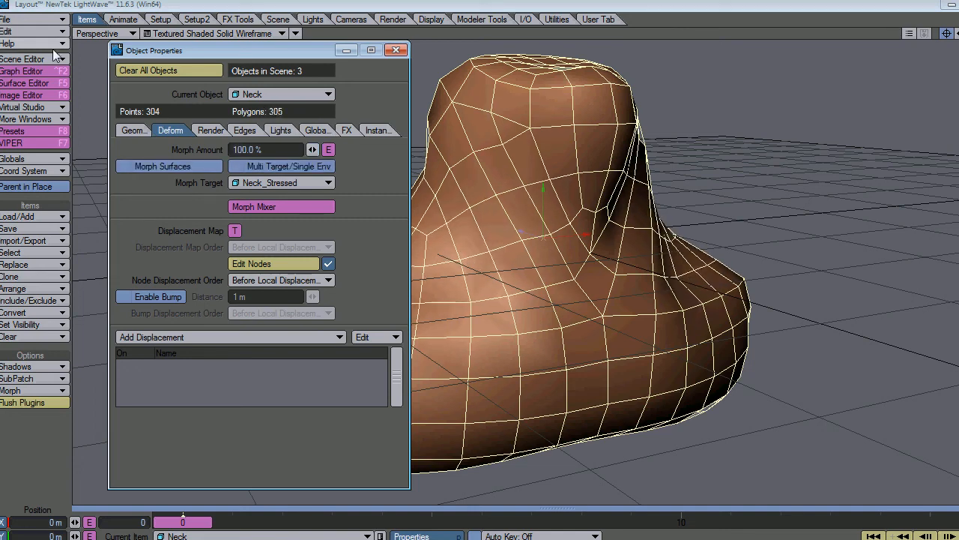
# Step: Save the Neck's morphed shape as an endomorph named Stressed
pyautogui.click(30, 19)
pyautogui.moveTo(42, 64)
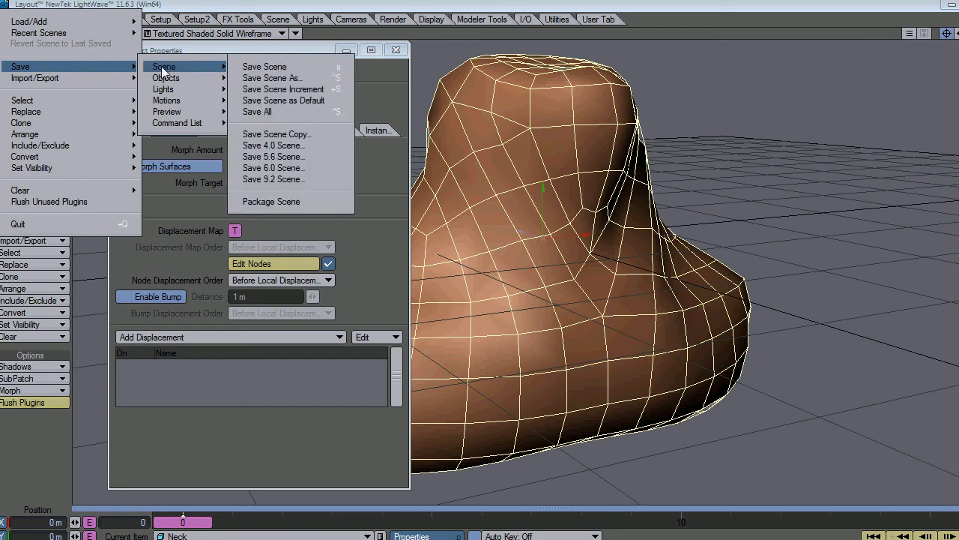
pyautogui.moveTo(171, 80)
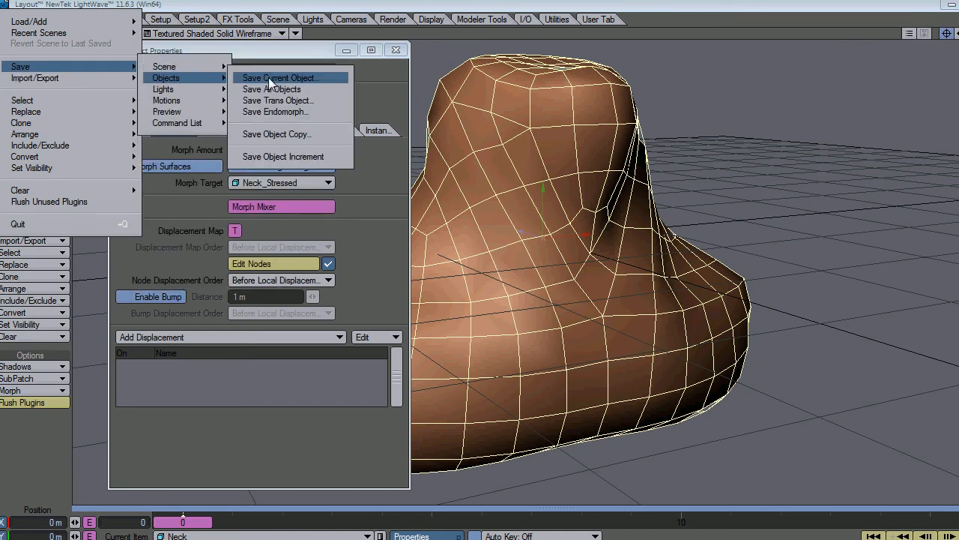
pyautogui.click(301, 119)
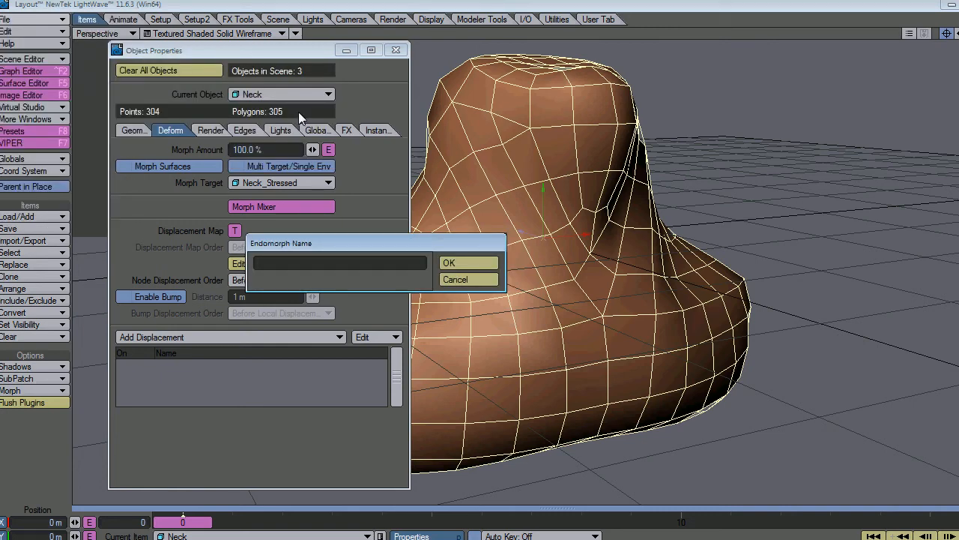
pyautogui.write('Stressed')
pyautogui.press('Return')
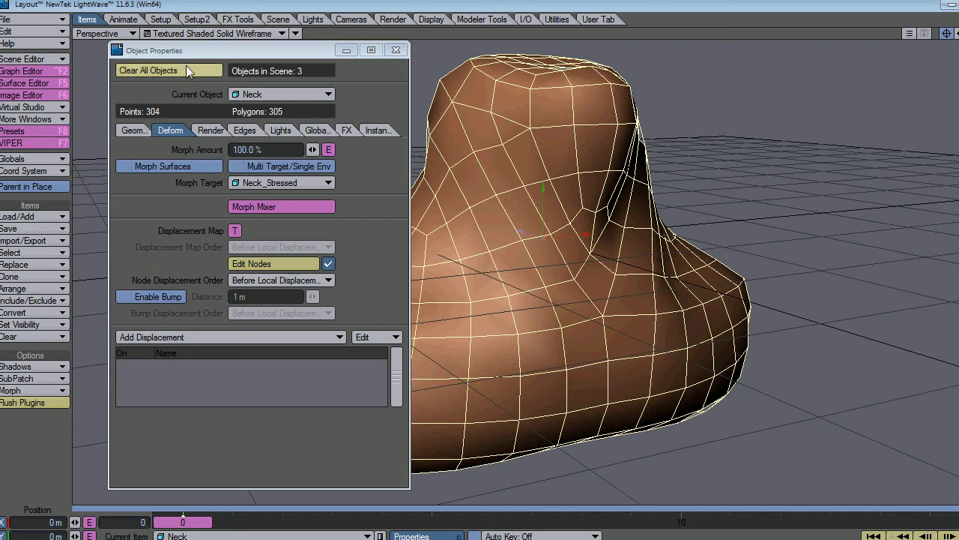
# Step: Reset the Neck's Morph Target to (none)
pyautogui.click(273, 184)
pyautogui.click(279, 154)
pyautogui.click(313, 213)
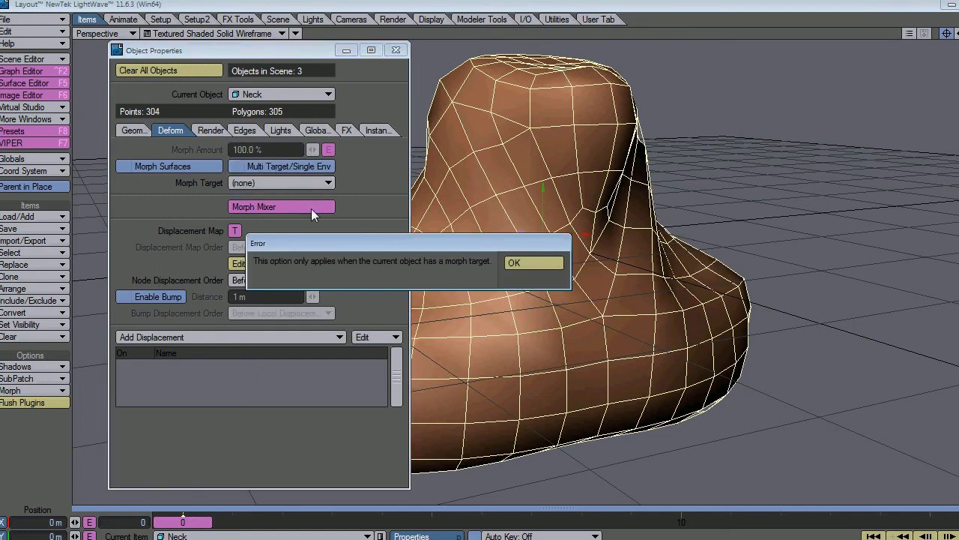
pyautogui.click(533, 263)
# Step: Save the current object so that it keeps its new endomorph
pyautogui.click(36, 20)
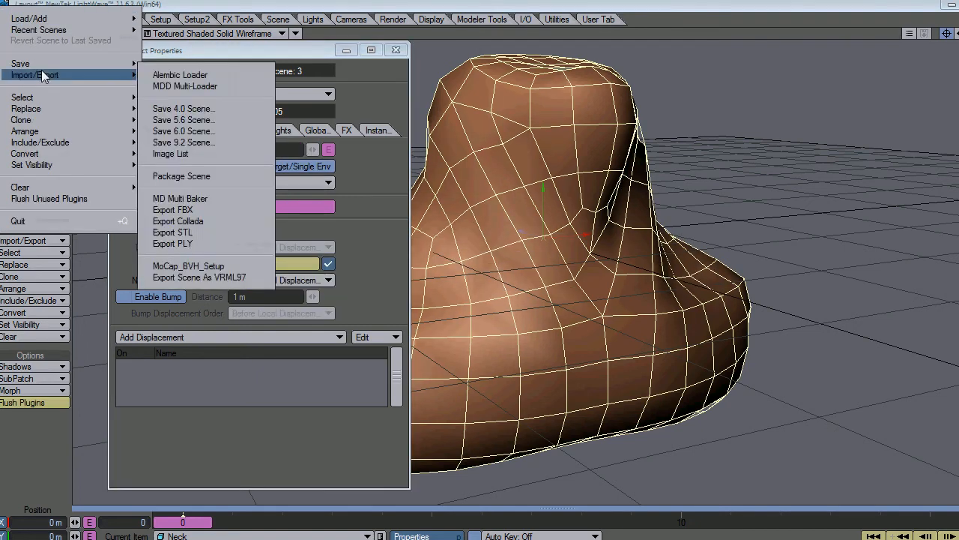
pyautogui.moveTo(102, 66)
pyautogui.moveTo(187, 76)
pyautogui.click(263, 75)
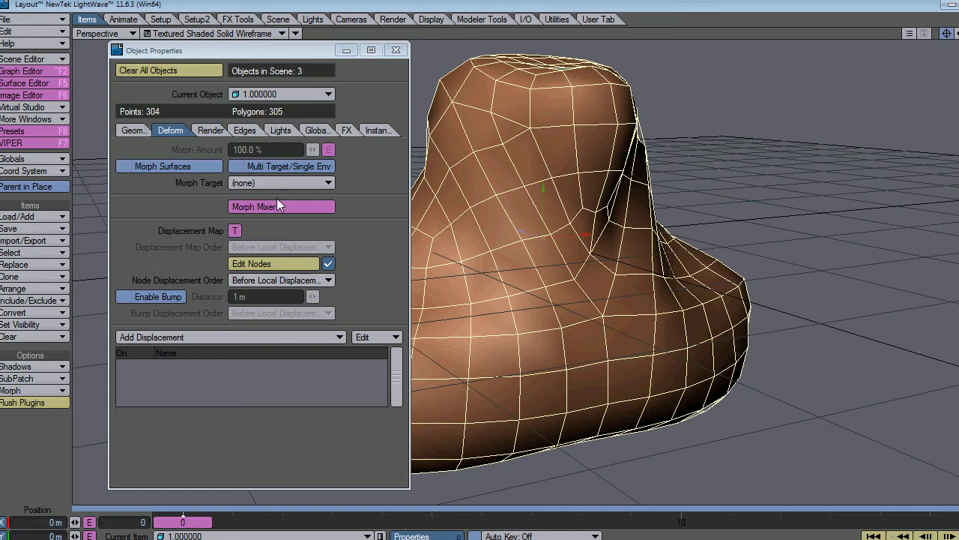
# Step: Add a Morph Map node using the Stressed vertex map to the displacement nodes and connect its Position to the Displacement input
pyautogui.click(274, 261)
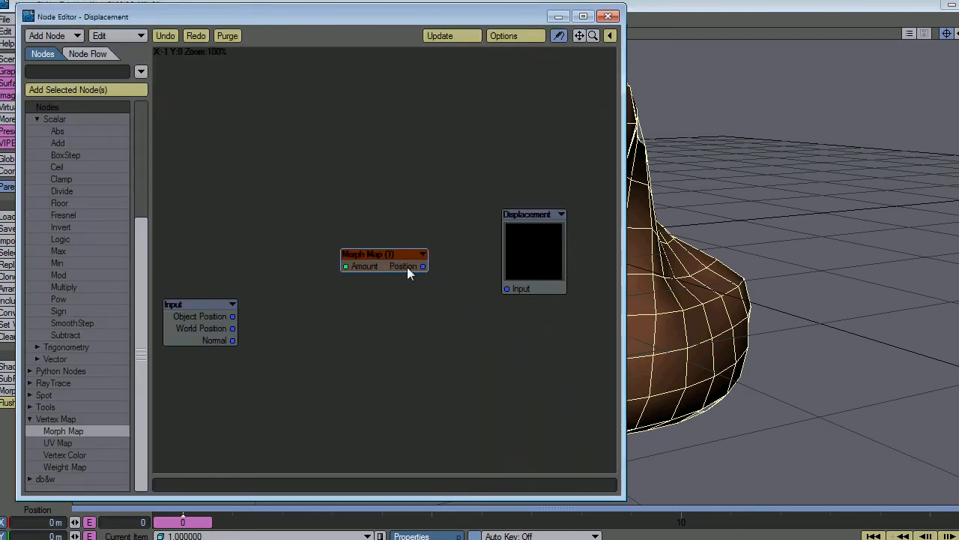
pyautogui.doubleClick(373, 267)
pyautogui.click(209, 109)
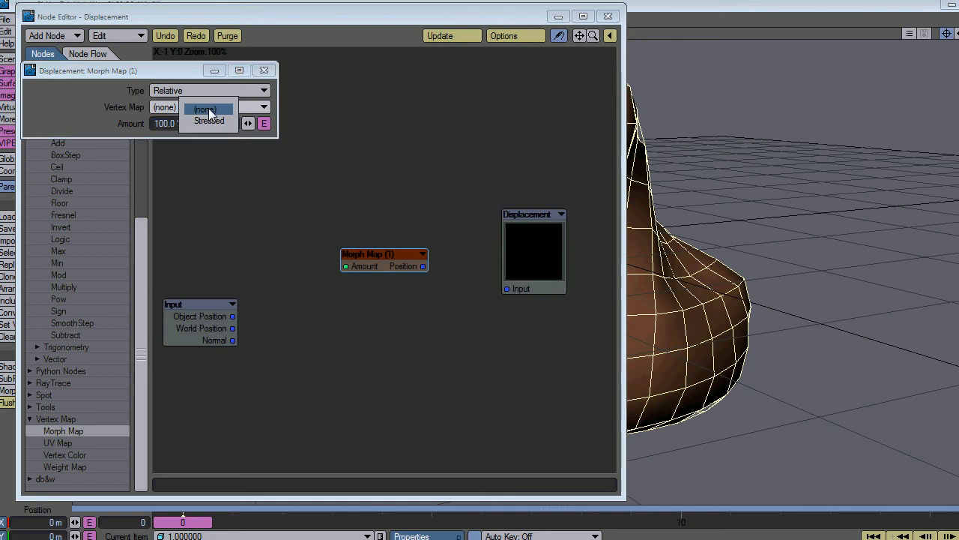
pyautogui.click(220, 120)
pyautogui.click(264, 70)
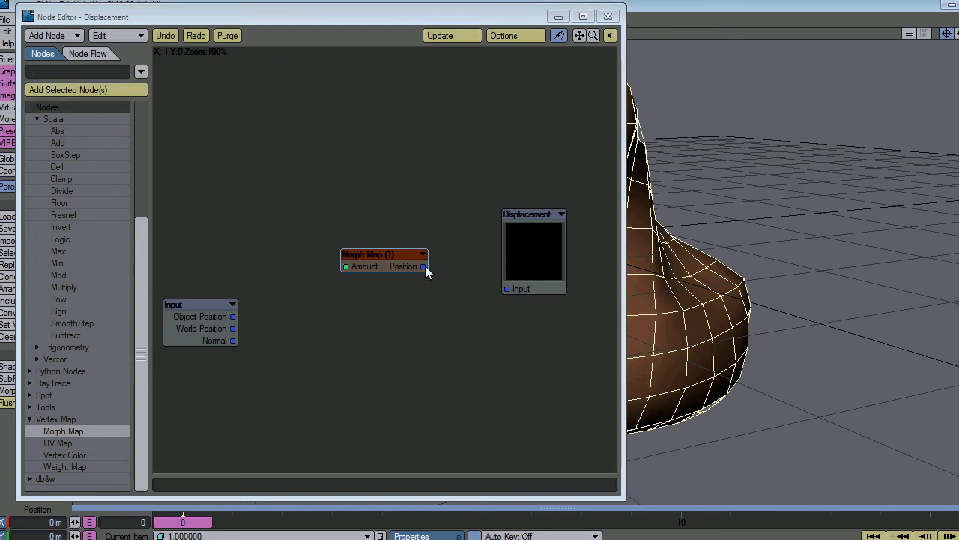
pyautogui.moveTo(425, 267); pyautogui.dragTo(514, 293)
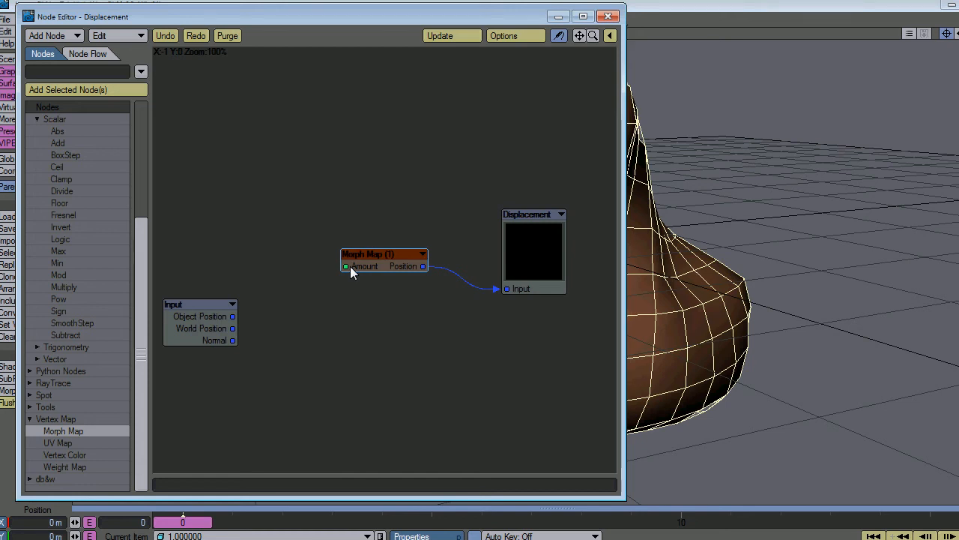
# Step: Add an Item Info node to the displacement graph and place it above the Input node
pyautogui.moveTo(141, 255); pyautogui.dragTo(145, 75)
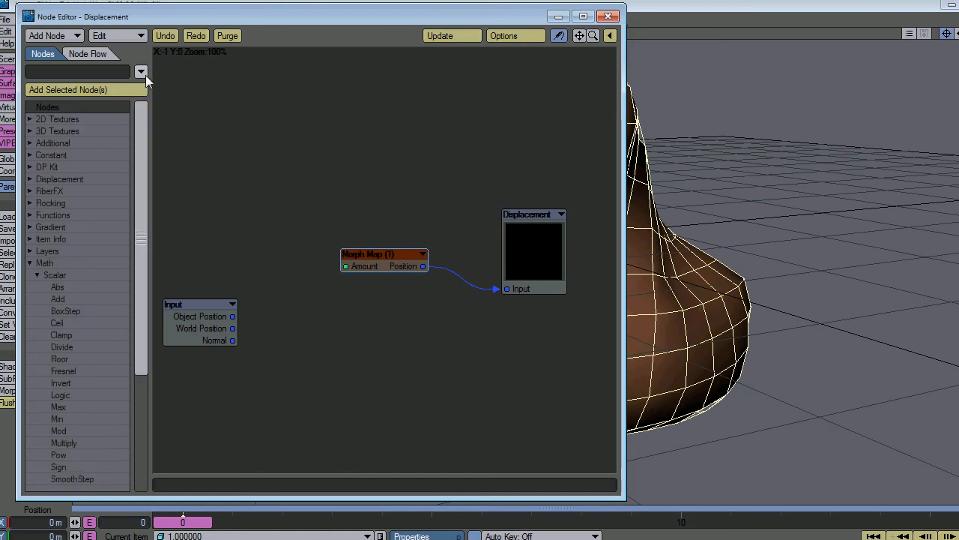
pyautogui.click(30, 263)
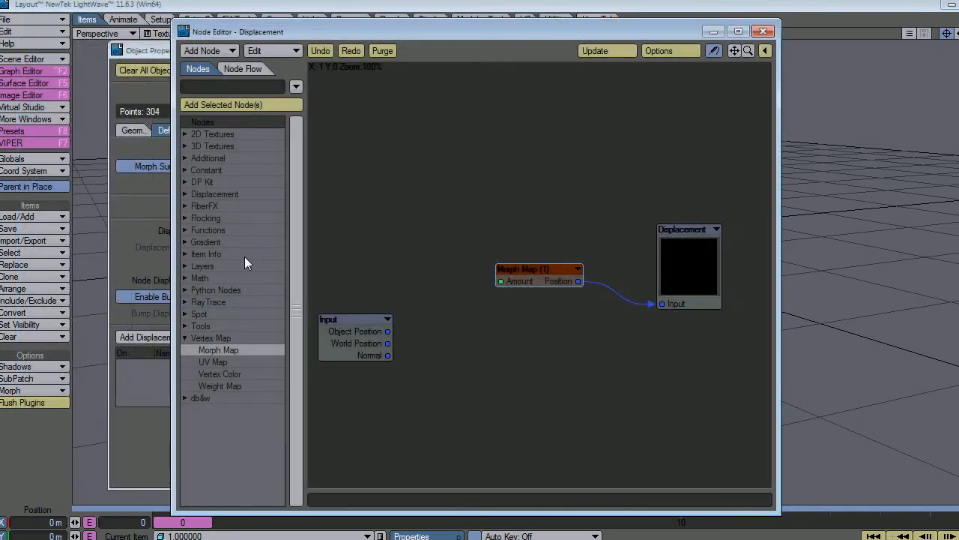
pyautogui.click(185, 254)
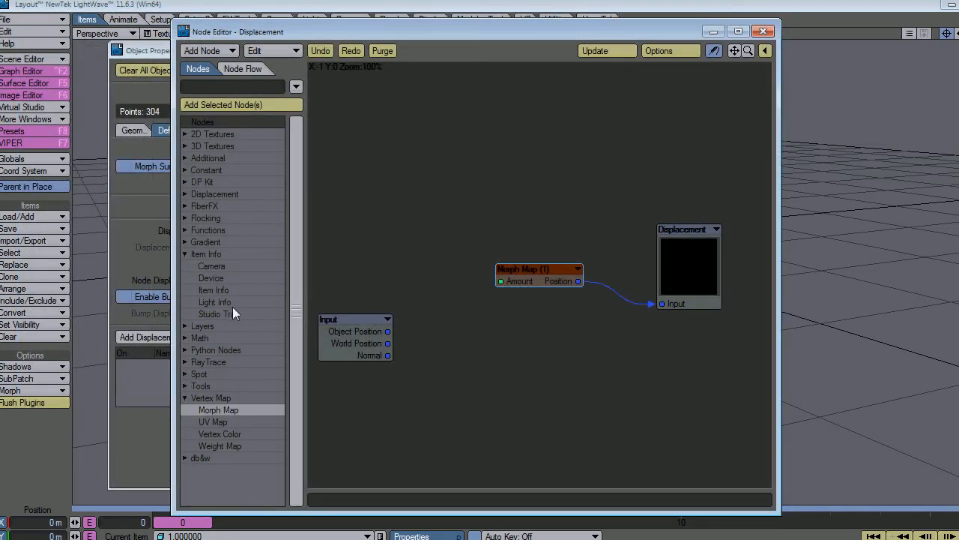
pyautogui.doubleClick(218, 290)
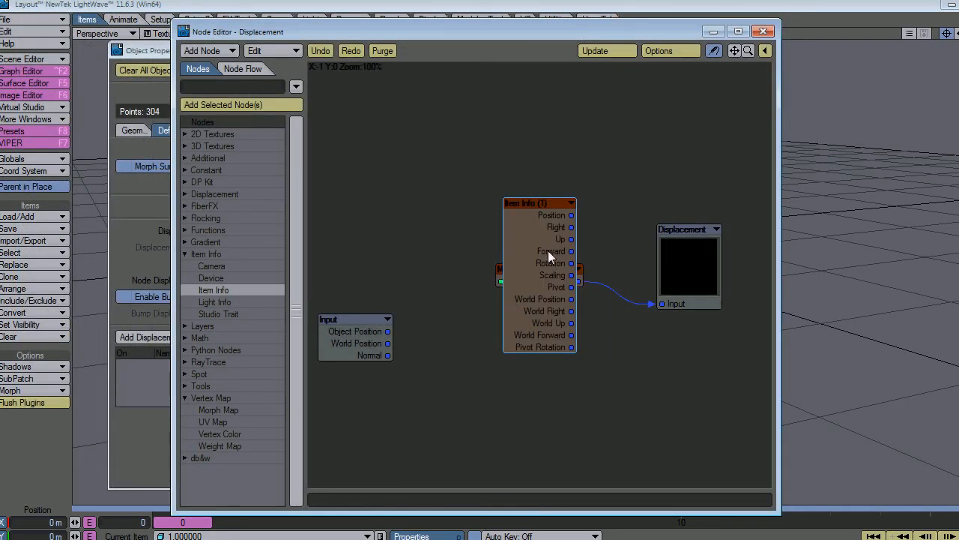
pyautogui.moveTo(548, 250); pyautogui.dragTo(388, 146)
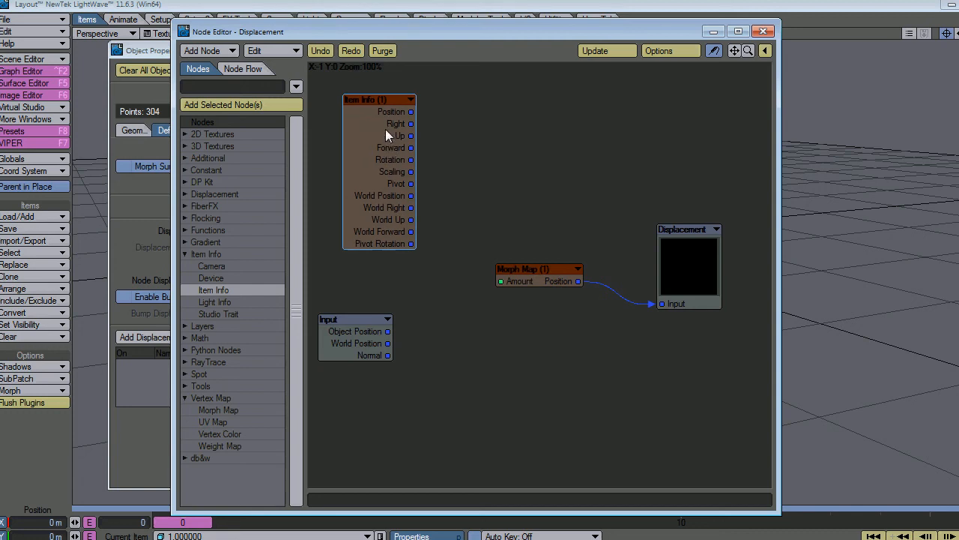
# Step: Set the Item Info node's item to Neck_DispCtrls and close its settings
pyautogui.doubleClick(385, 131)
pyautogui.moveTo(160, 74); pyautogui.dragTo(514, 148)
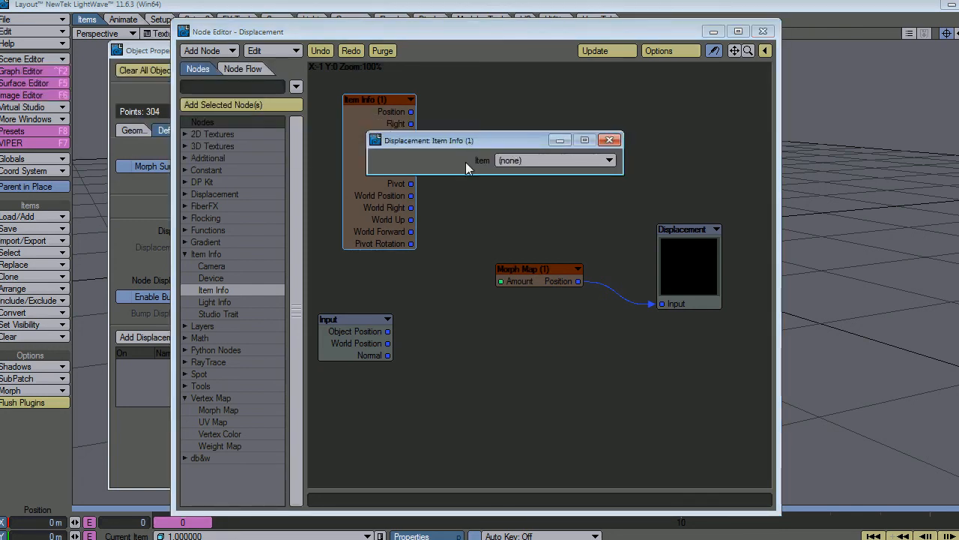
pyautogui.click(609, 140)
pyautogui.doubleClick(404, 141)
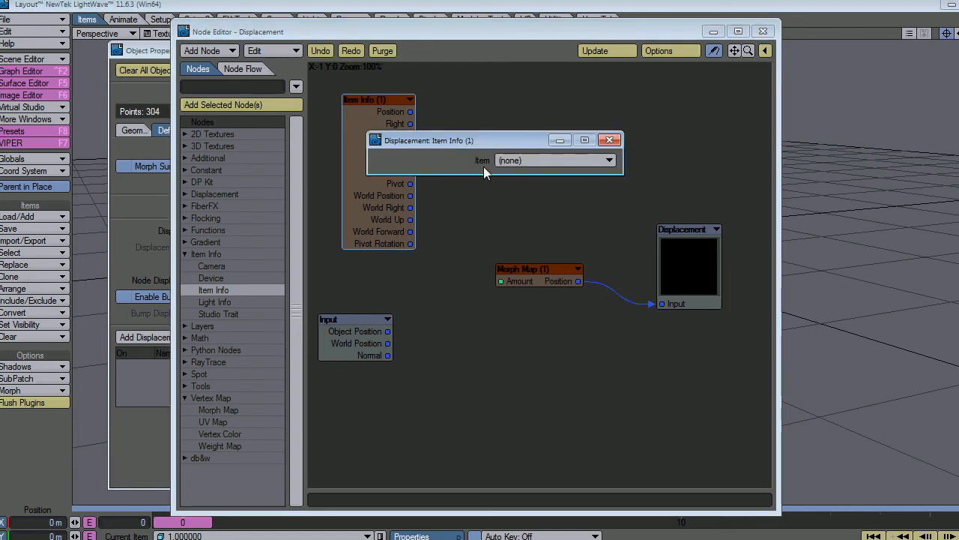
pyautogui.click(539, 156)
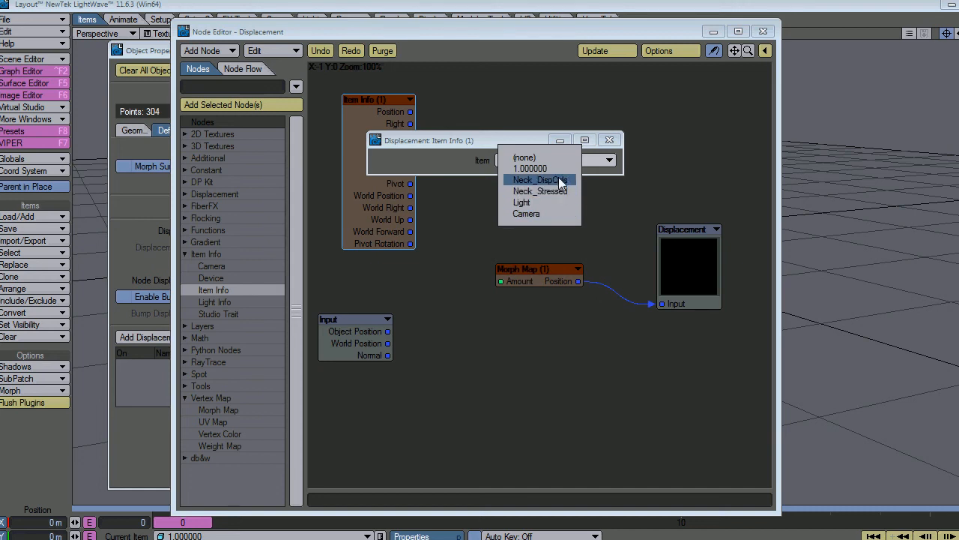
pyautogui.click(558, 180)
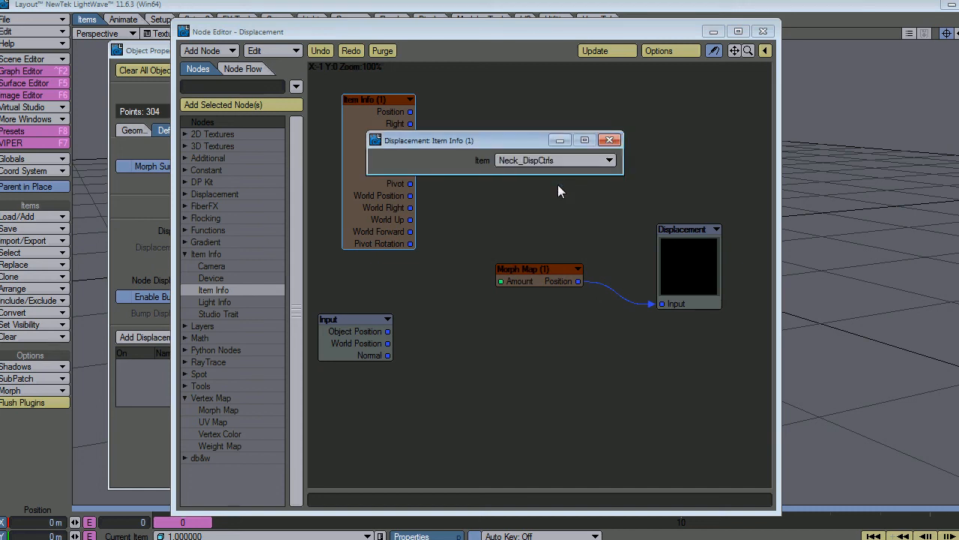
pyautogui.click(609, 140)
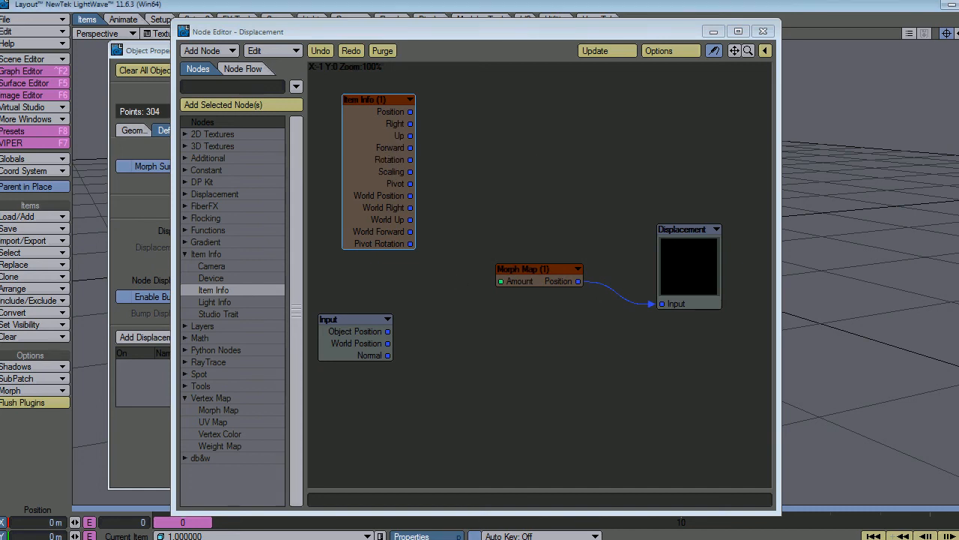
# Step: Switch to Notepad to check which channel is assigned to Neck-Stressed, then minimize the note
pyautogui.hotkey('alt', 'Tab')
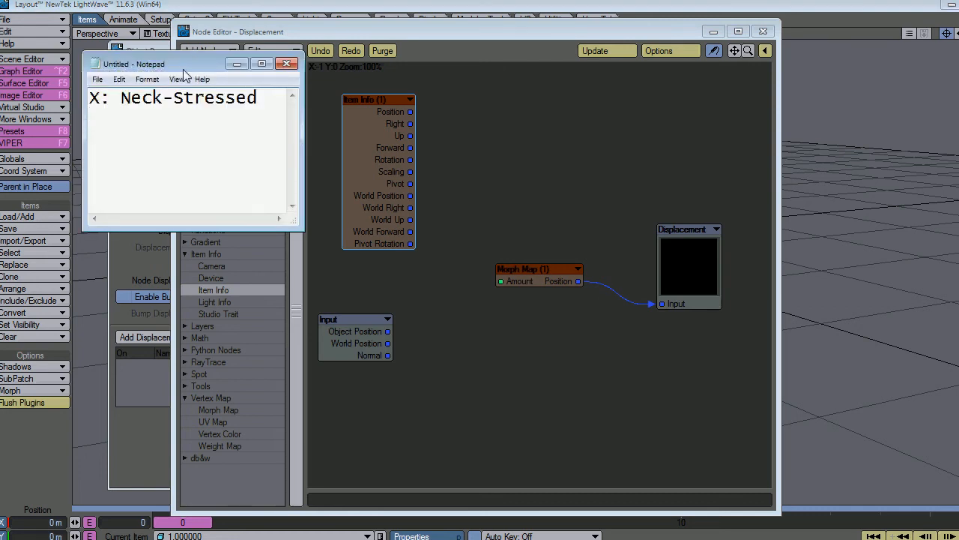
pyautogui.moveTo(184, 71); pyautogui.dragTo(779, 101)
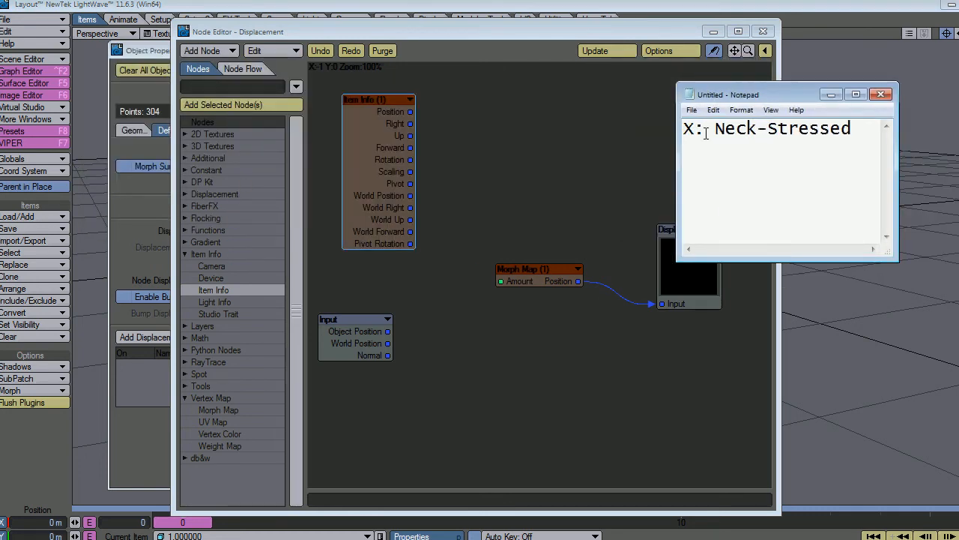
pyautogui.click(831, 95)
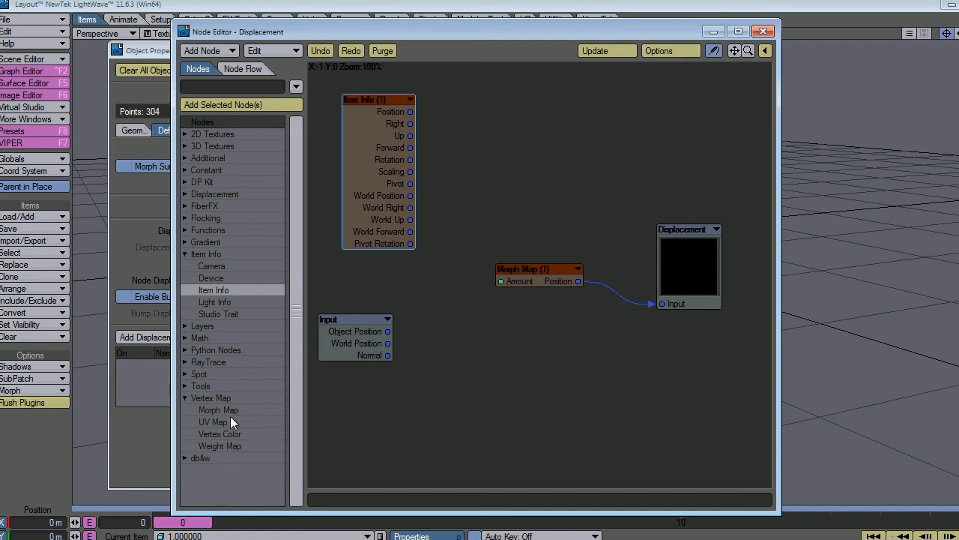
# Step: Add a Vector Scalar node beside Item Info and feed the Item Info Position into its Vector input
pyautogui.click(186, 386)
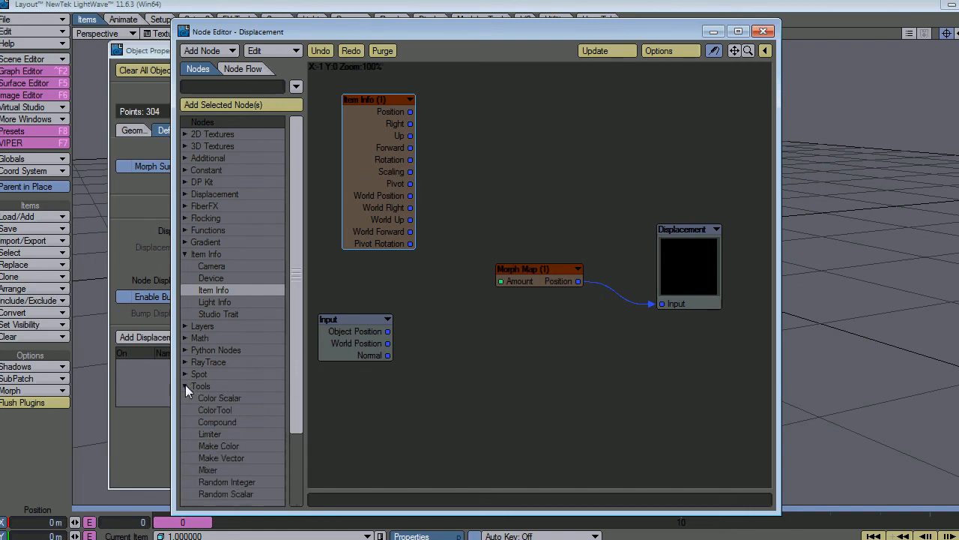
pyautogui.moveTo(290, 380); pyautogui.dragTo(307, 456)
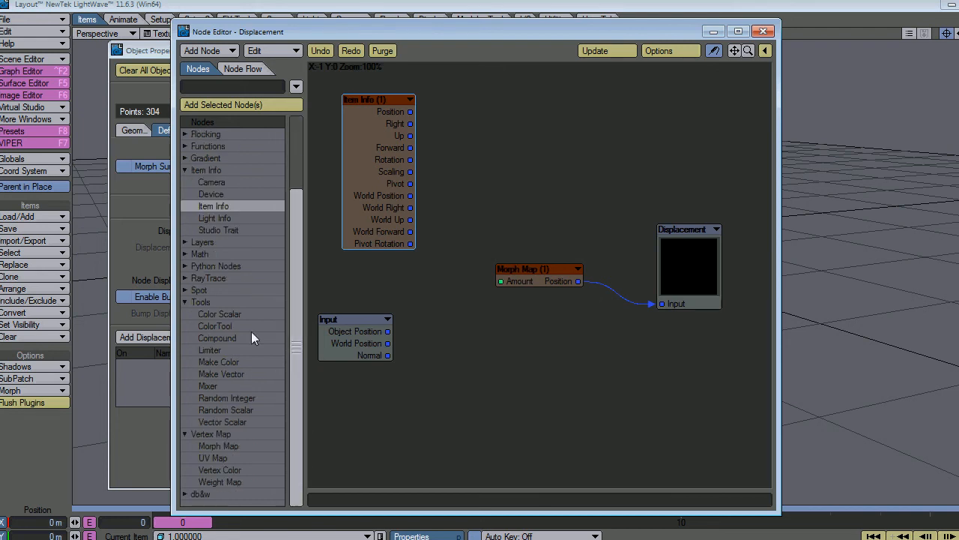
pyautogui.doubleClick(231, 423)
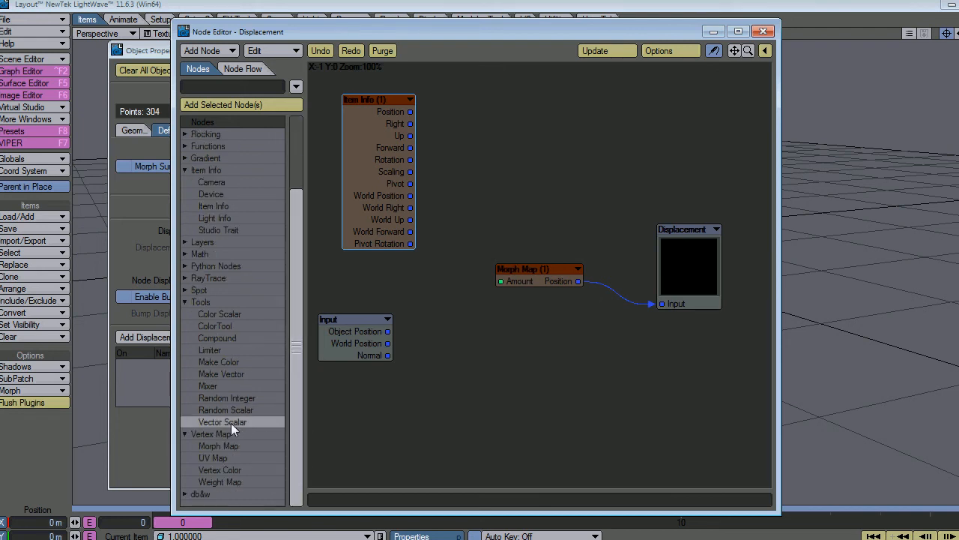
pyautogui.moveTo(544, 286); pyautogui.dragTo(490, 127)
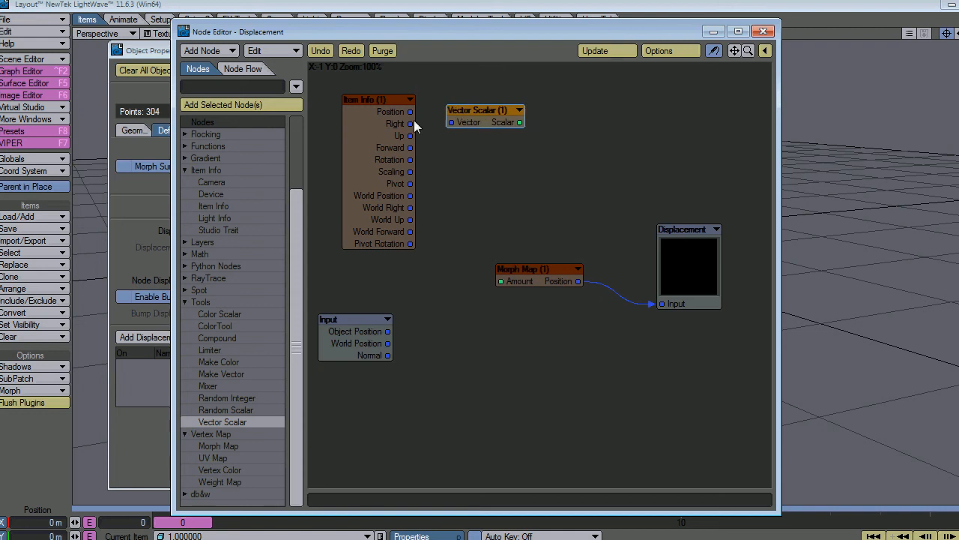
pyautogui.moveTo(410, 112); pyautogui.dragTo(496, 127)
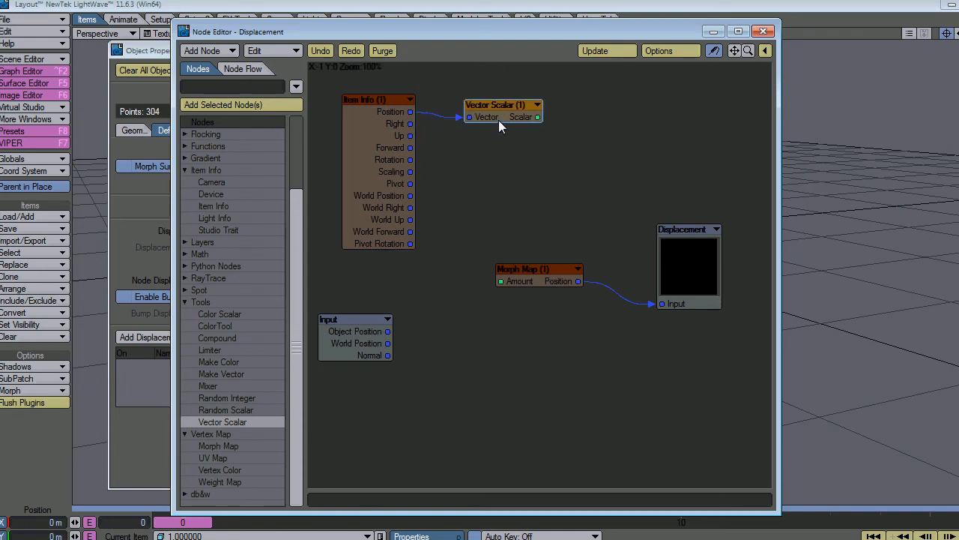
# Step: Set the Vector Scalar node's mode to X Channel and close its settings
pyautogui.doubleClick(496, 127)
pyautogui.click(528, 160)
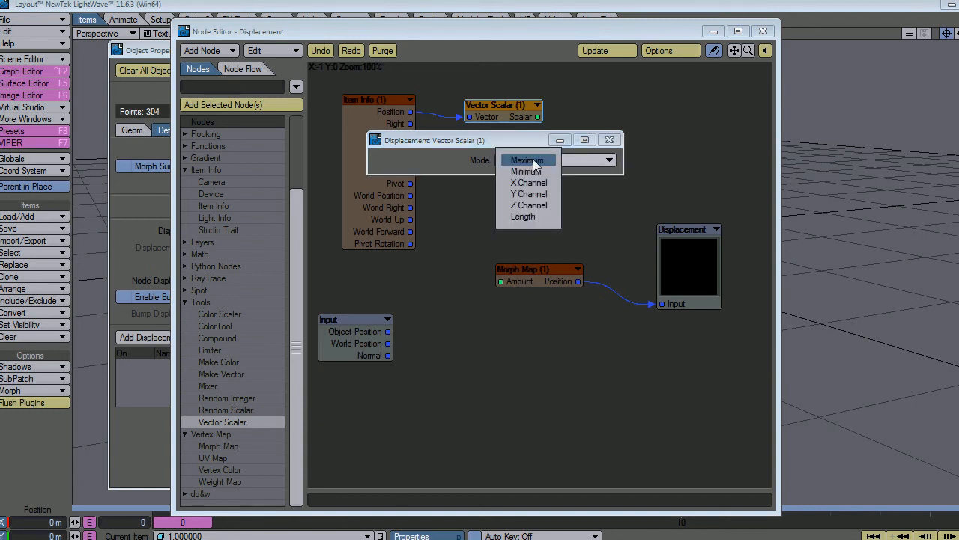
pyautogui.click(532, 184)
pyautogui.click(610, 141)
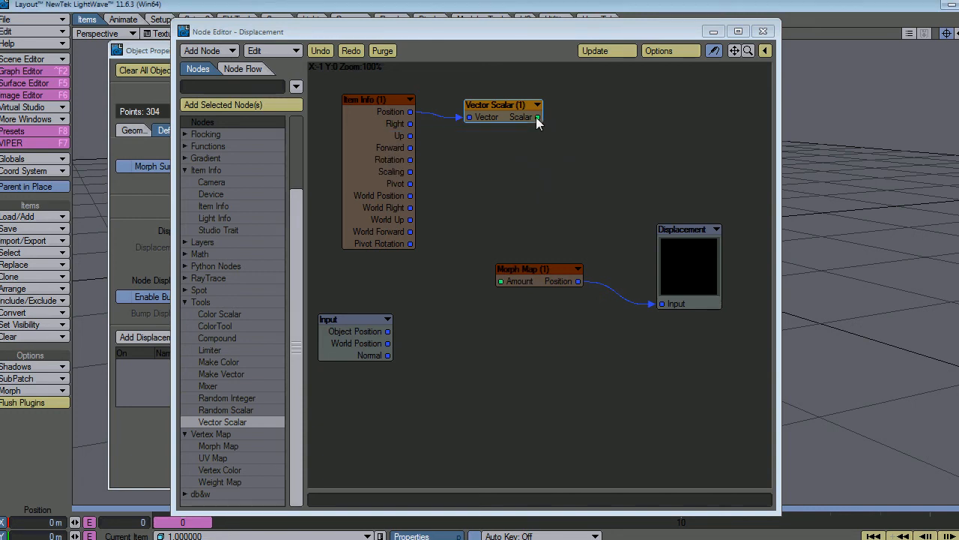
# Step: Feed the Vector Scalar output into the Morph Map's Amount input, and copy the Item Info and Vector Scalar nodes together
pyautogui.moveTo(537, 118); pyautogui.dragTo(502, 281)
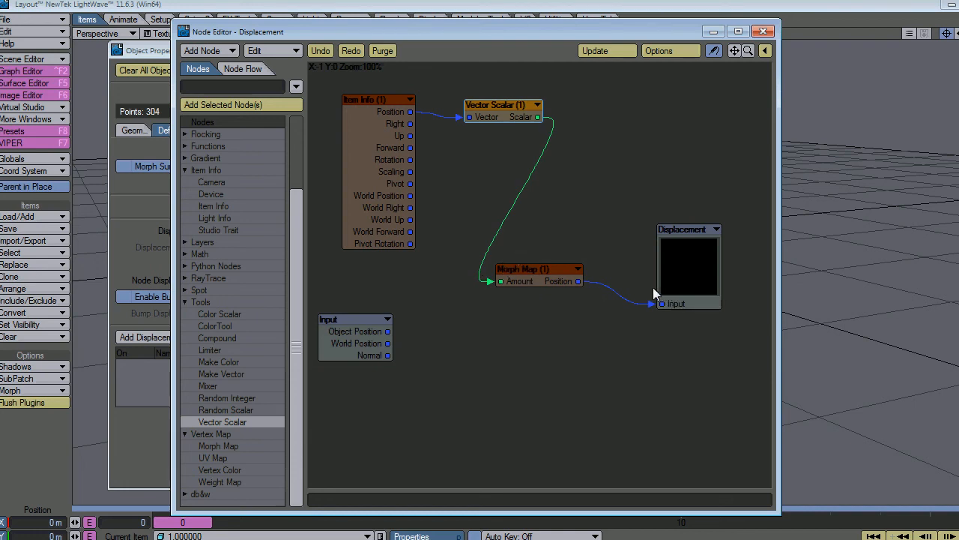
pyautogui.click(400, 96)
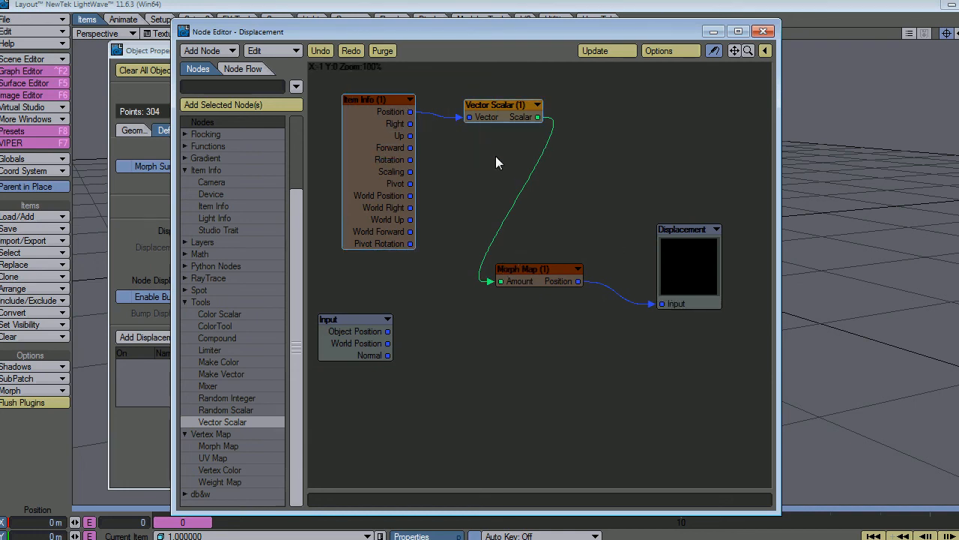
pyautogui.rightClick(491, 114)
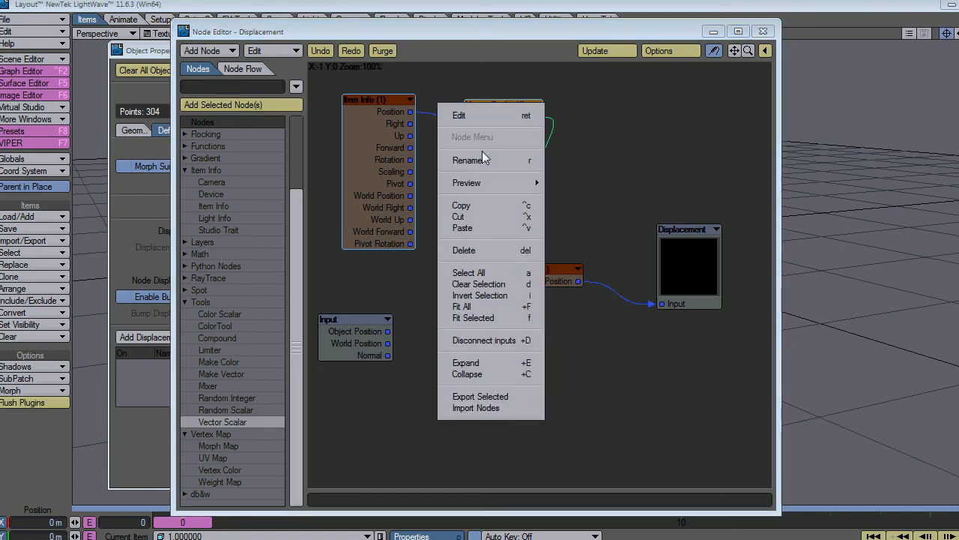
pyautogui.click(479, 204)
pyautogui.moveTo(765, 21); pyautogui.dragTo(765, 23)
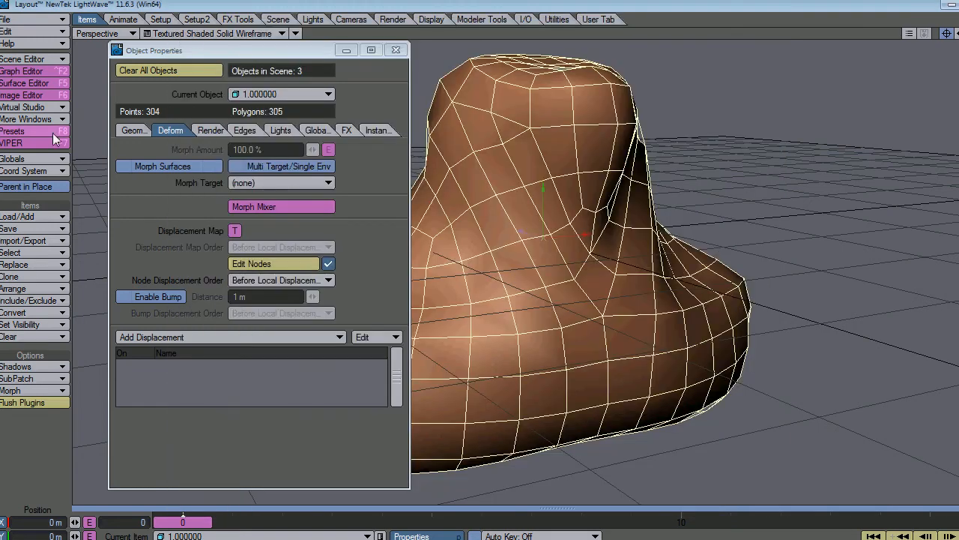
# Step: Paste the copied nodes into the defaultMat surface's node network, place them below the Image node, and close all the open editors
pyautogui.click(46, 84)
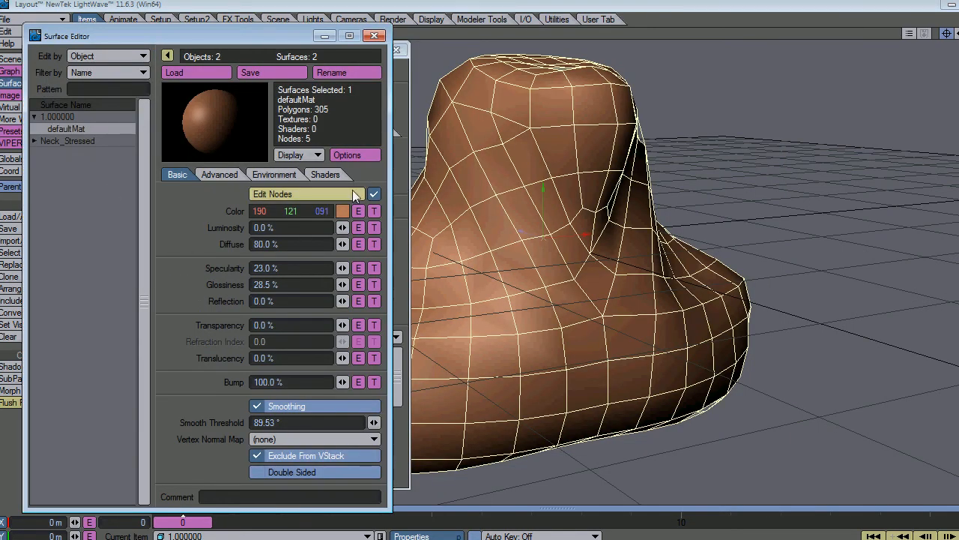
pyautogui.click(347, 195)
pyautogui.moveTo(735, 51); pyautogui.dragTo(867, 0)
pyautogui.rightClick(367, 322)
pyautogui.click(367, 322)
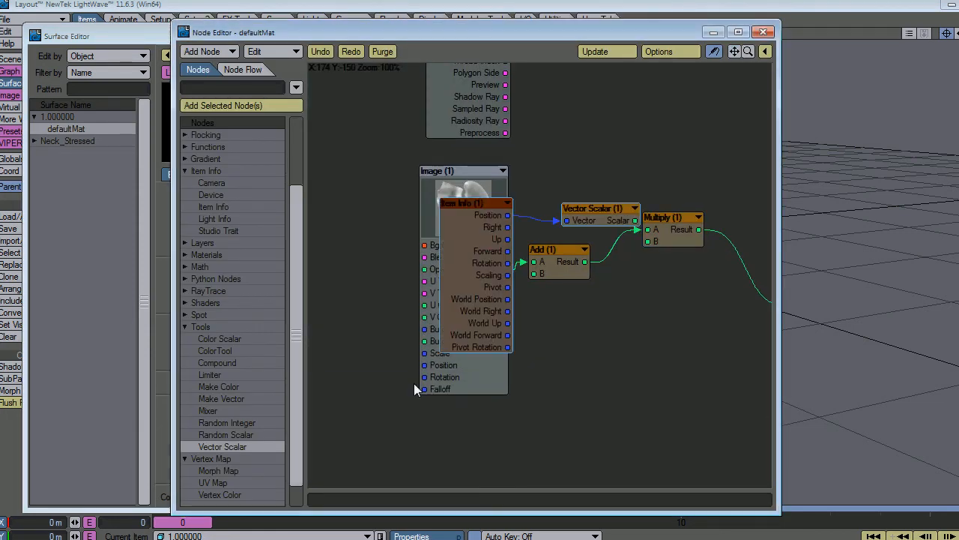
pyautogui.moveTo(610, 211); pyautogui.dragTo(475, 426)
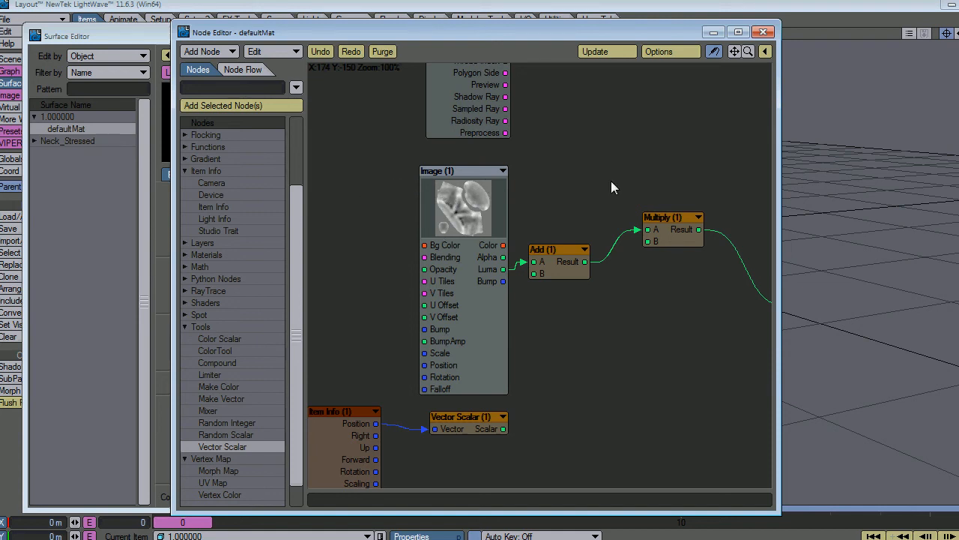
pyautogui.click(763, 31)
pyautogui.click(381, 36)
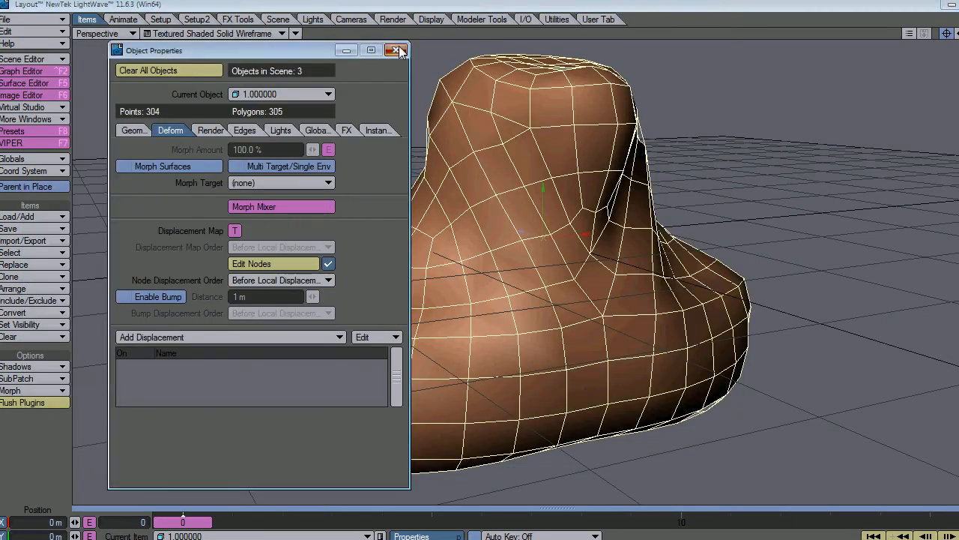
pyautogui.click(396, 50)
# Step: Remove the Neck_Stressed object from the scene using the Scene Editor
pyautogui.click(204, 535)
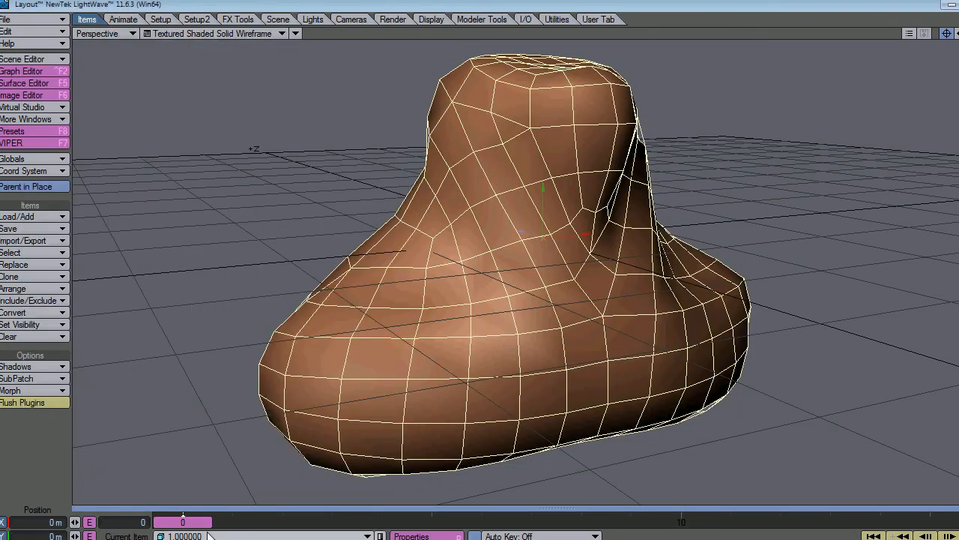
pyautogui.click(209, 533)
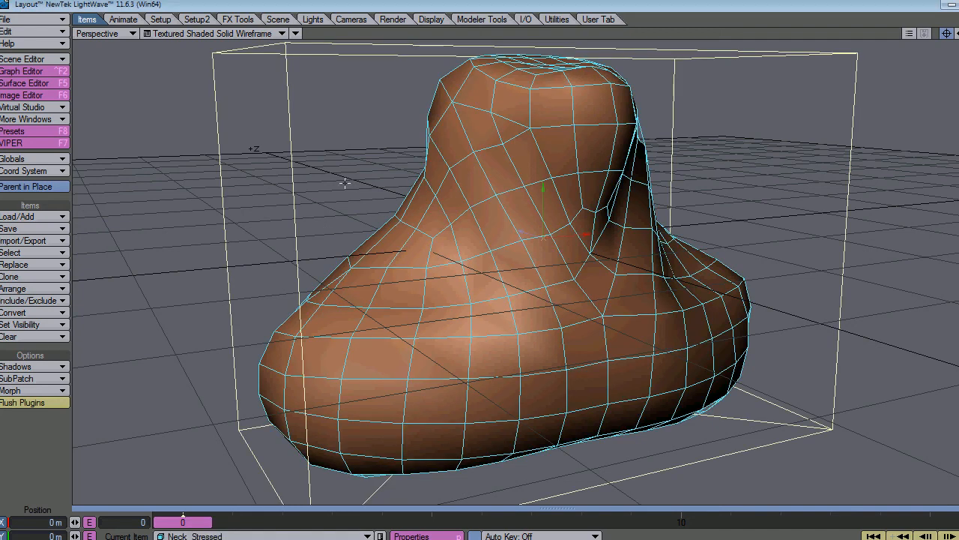
pyautogui.click(46, 58)
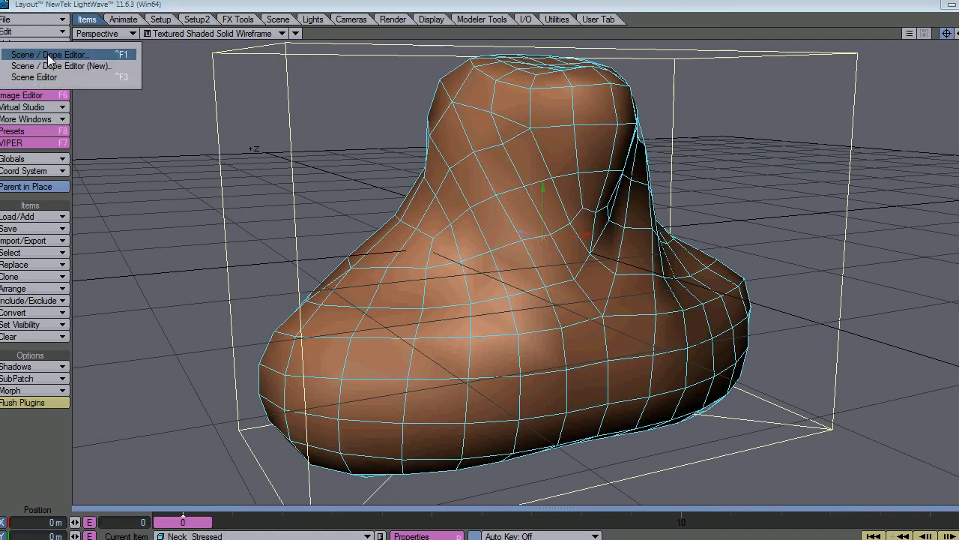
pyautogui.click(47, 54)
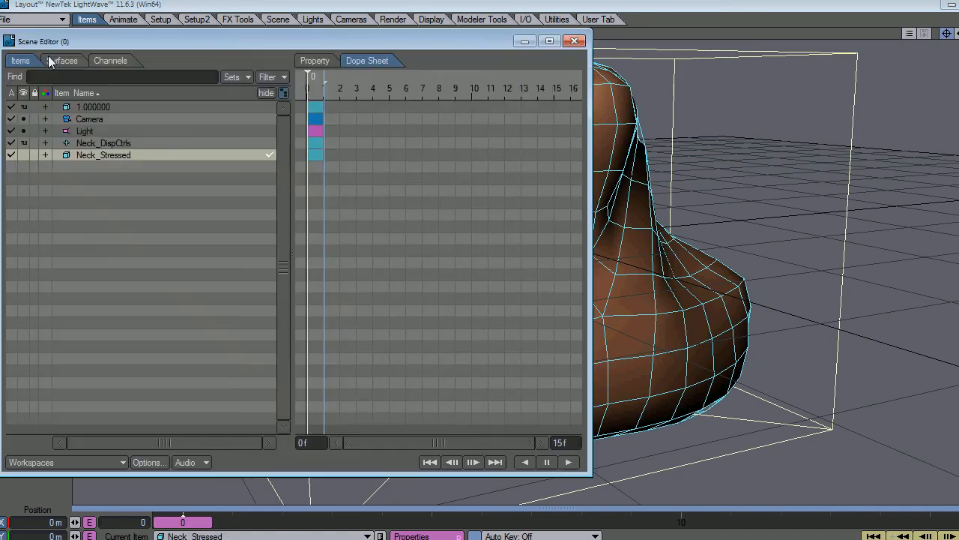
pyautogui.click(114, 143)
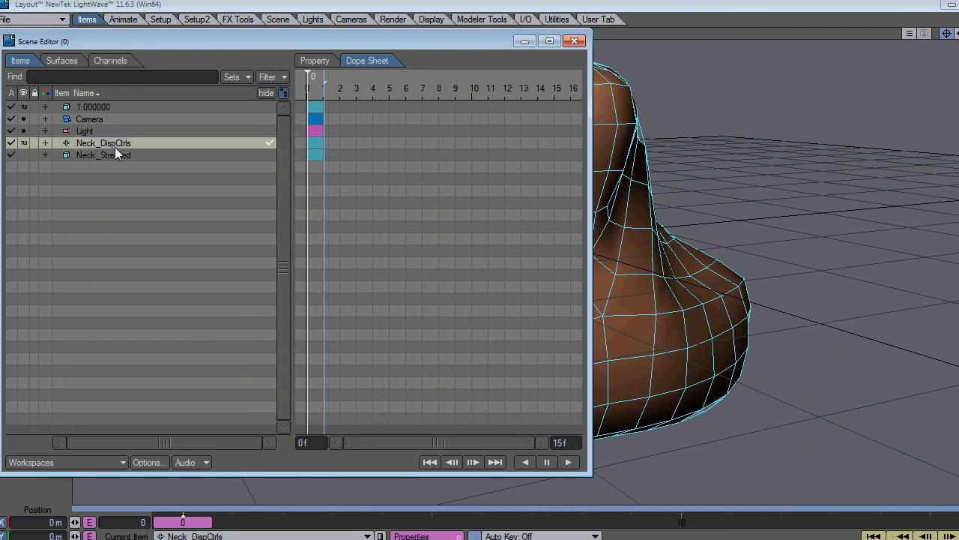
pyautogui.click(117, 157)
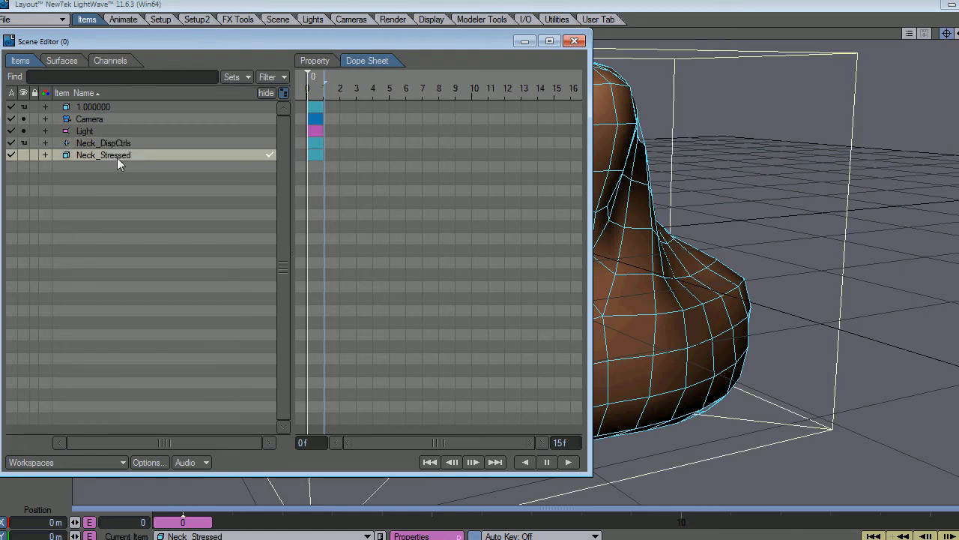
pyautogui.click(103, 107)
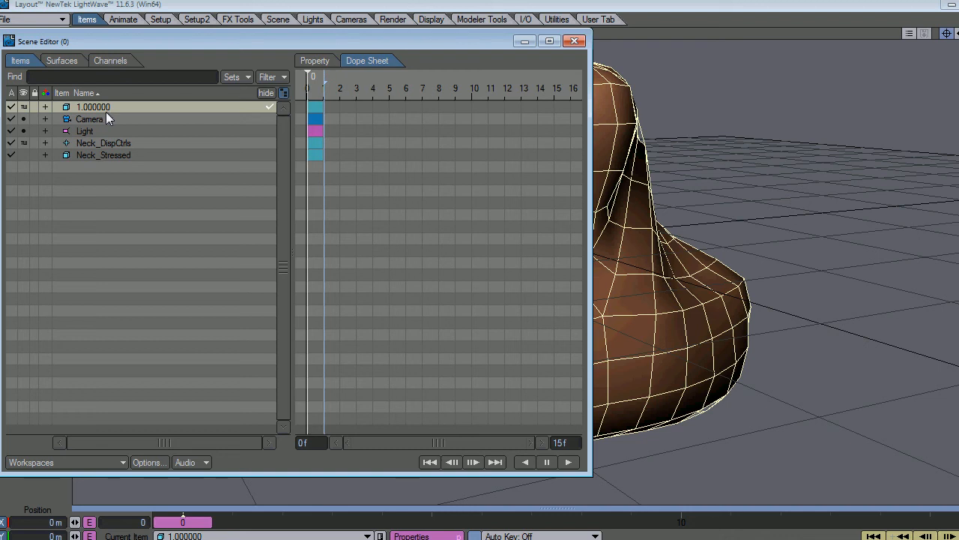
pyautogui.click(109, 154)
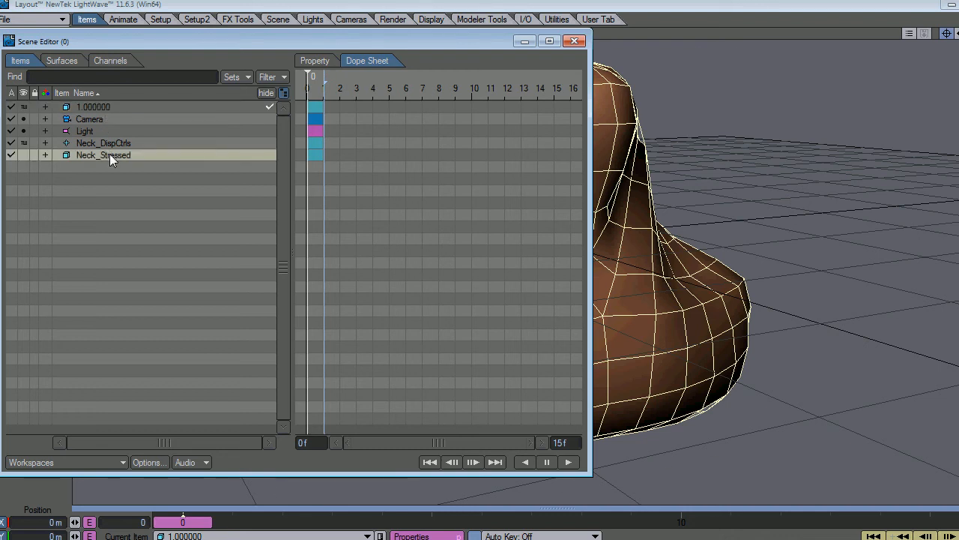
pyautogui.rightClick(109, 154)
pyautogui.moveTo(119, 212)
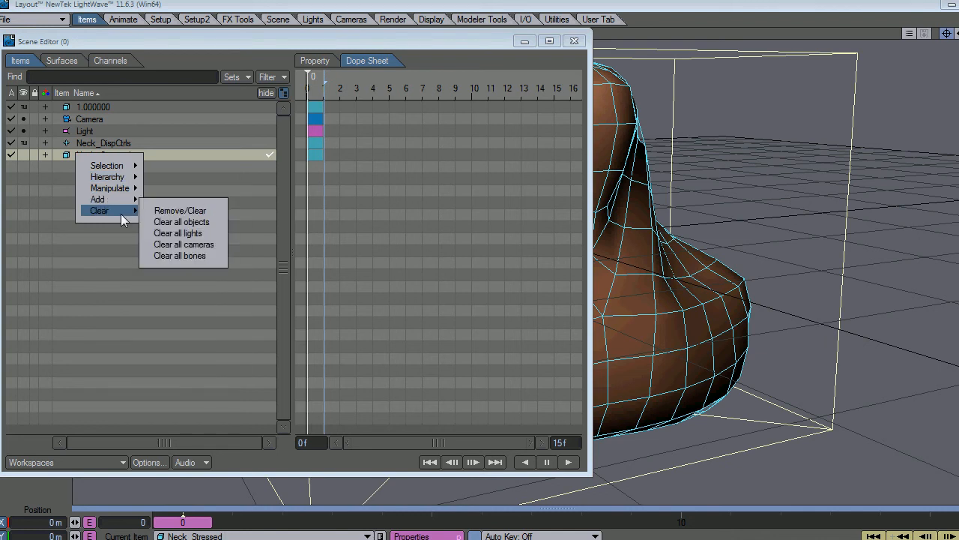
pyautogui.click(172, 210)
pyautogui.click(431, 262)
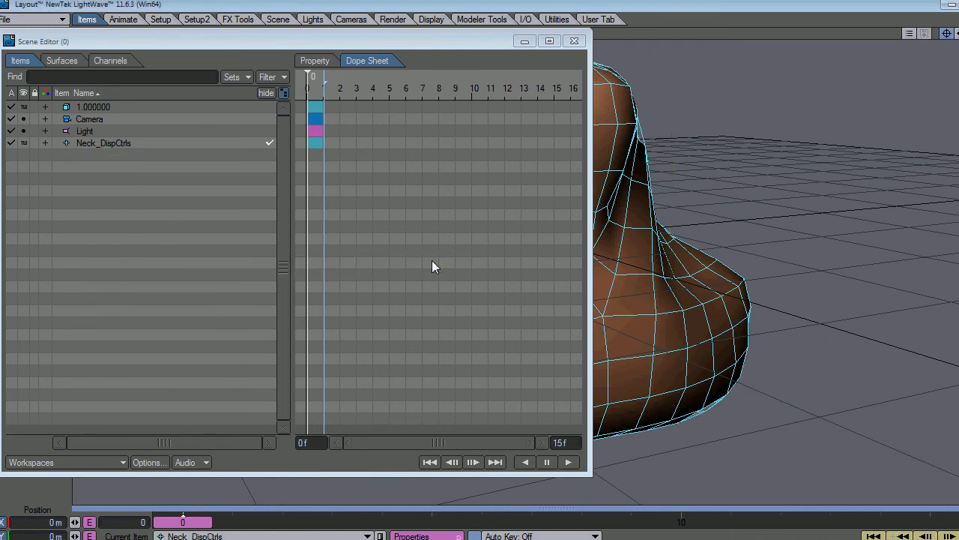
# Step: Save a copy of the 1.000000 object over the existing Neck.lwo file
pyautogui.click(98, 144)
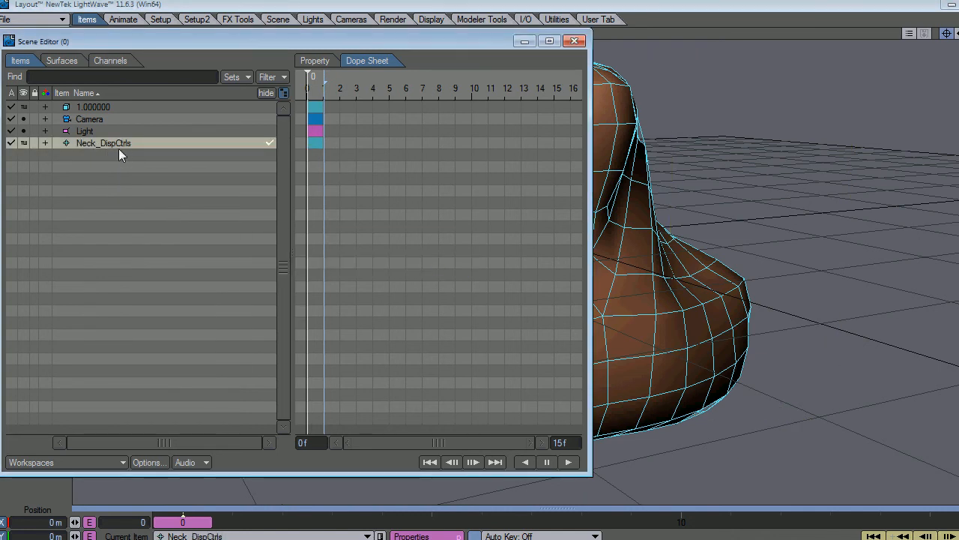
pyautogui.click(95, 106)
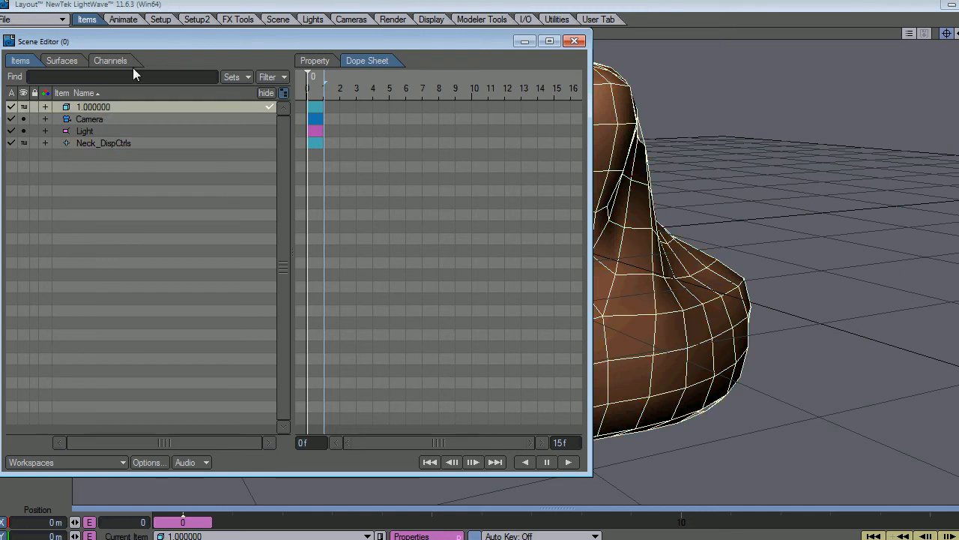
pyautogui.click(45, 20)
pyautogui.moveTo(67, 64)
pyautogui.moveTo(191, 76)
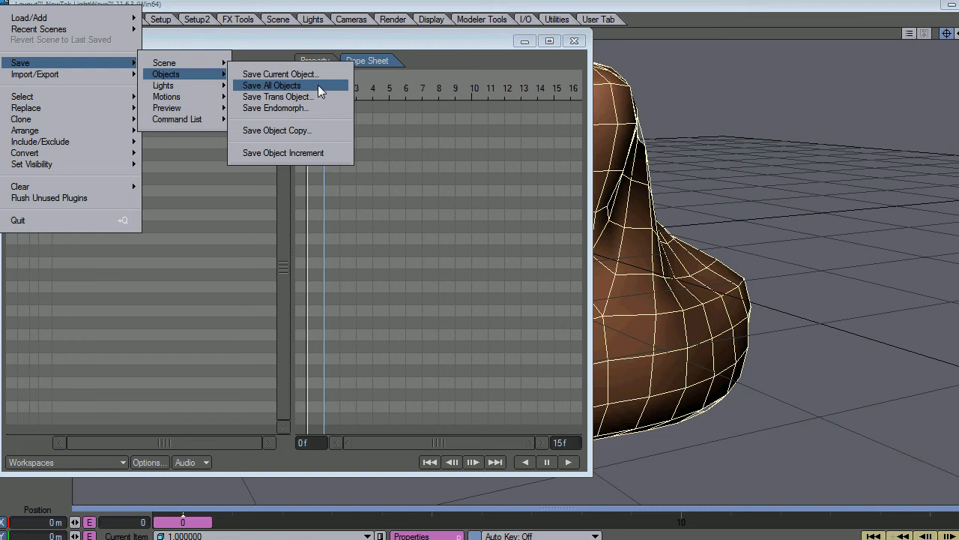
pyautogui.click(316, 129)
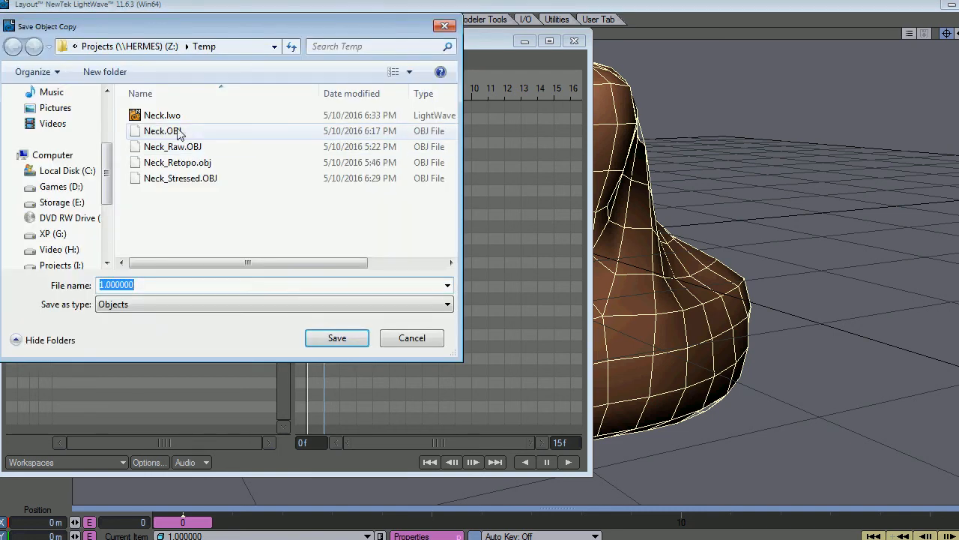
pyautogui.doubleClick(154, 117)
pyautogui.click(500, 342)
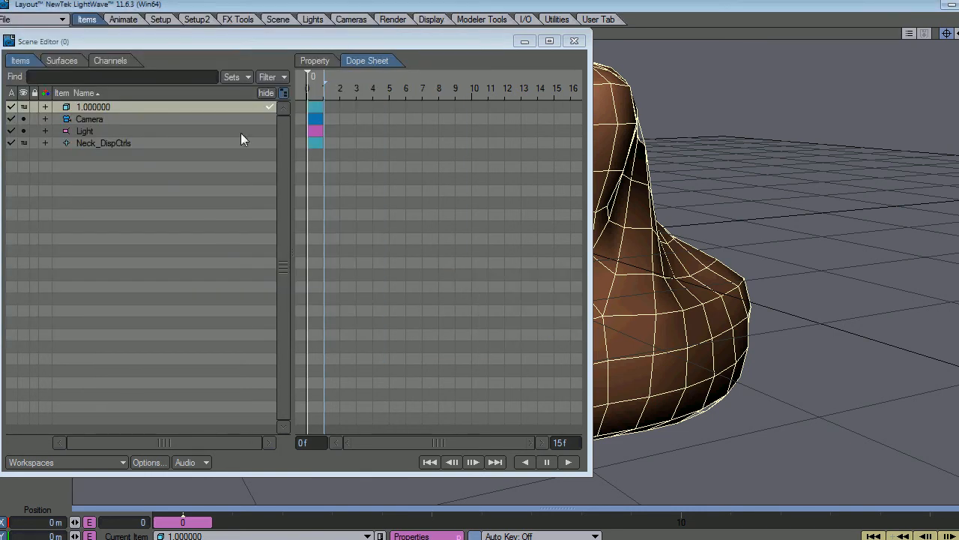
# Step: Replace the 1.000000 object in the scene with the saved Neck.lwo file
pyautogui.moveTo(86, 39); pyautogui.dragTo(214, 45)
pyautogui.click(22, 19)
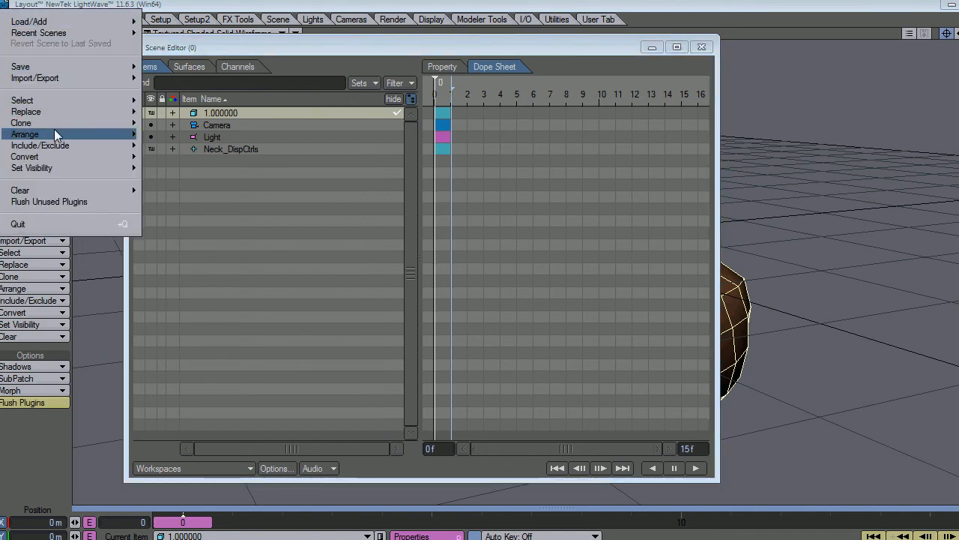
pyautogui.moveTo(53, 111)
pyautogui.click(182, 133)
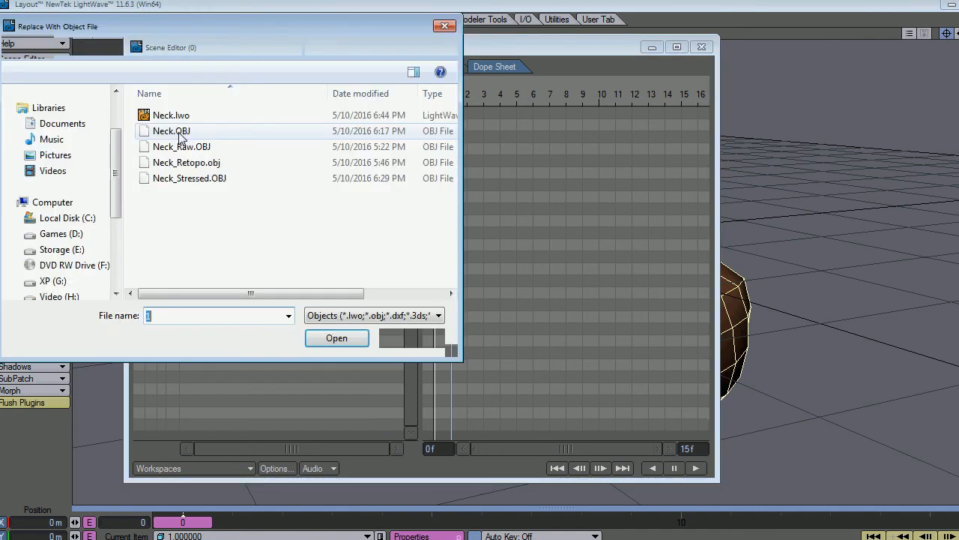
pyautogui.doubleClick(160, 115)
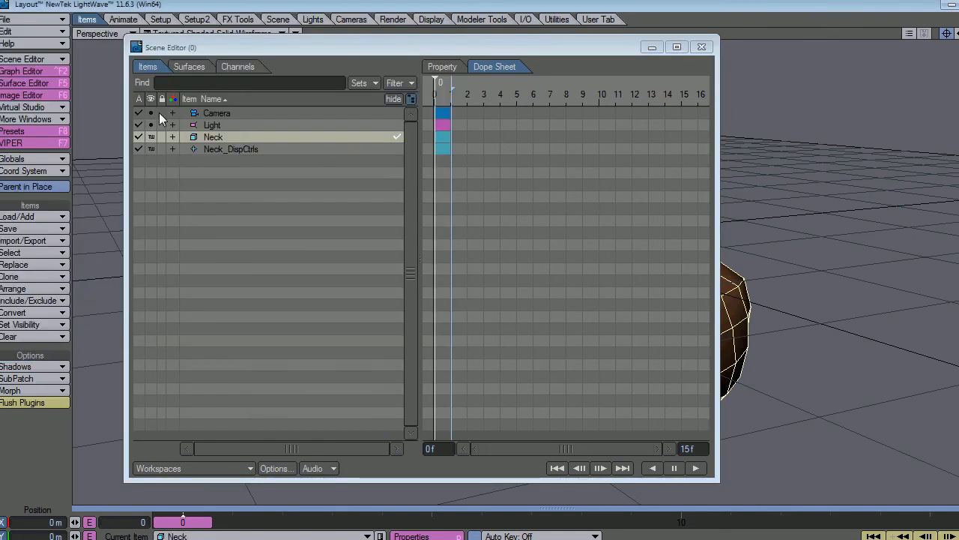
# Step: Open the Graph Editor for the Neck_DispCtrls null and select the frame 0 key on its Position.X curve
pyautogui.click(241, 150)
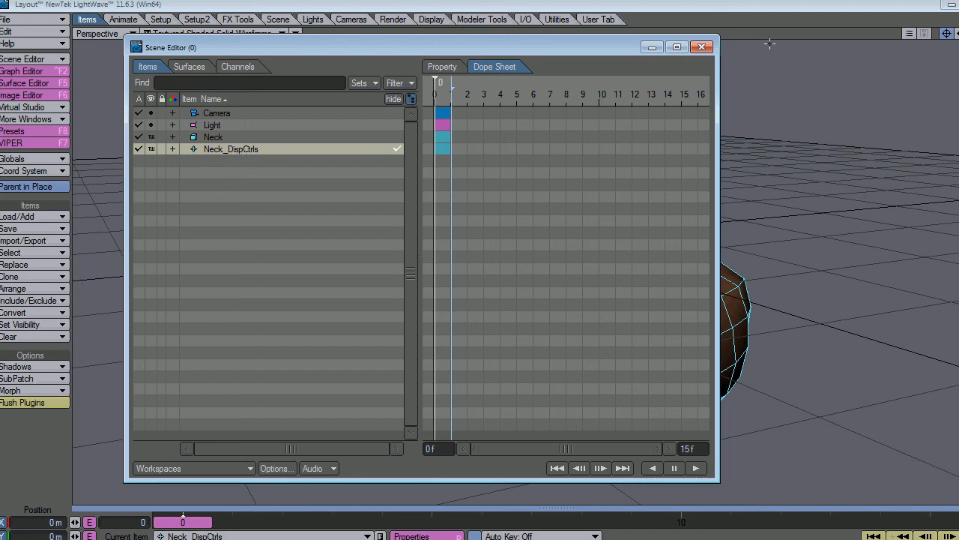
pyautogui.click(702, 48)
pyautogui.click(21, 71)
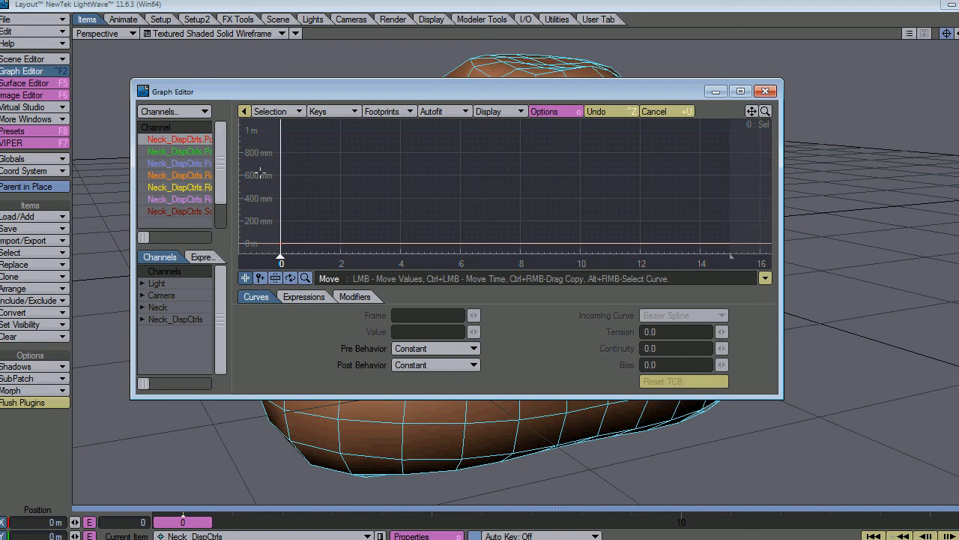
pyautogui.click(274, 254)
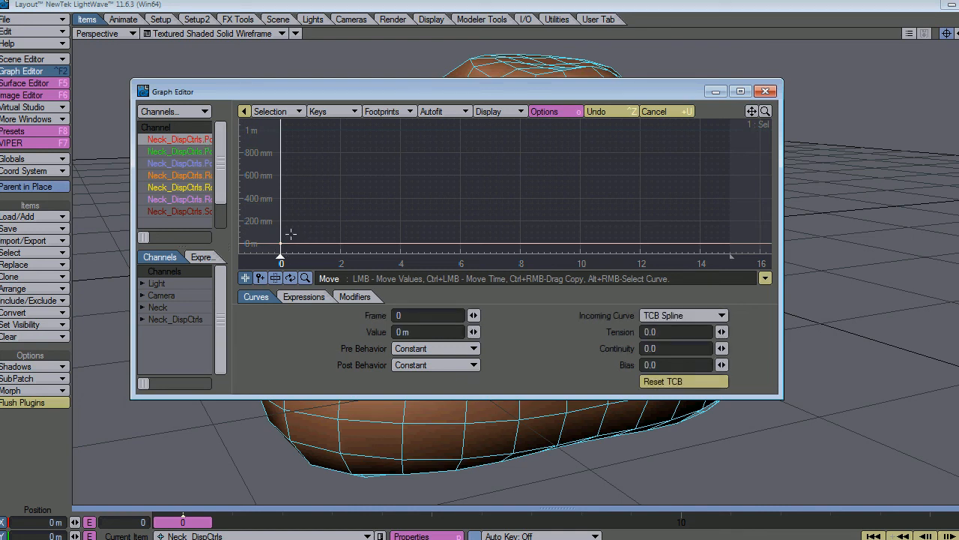
pyautogui.moveTo(280, 243)
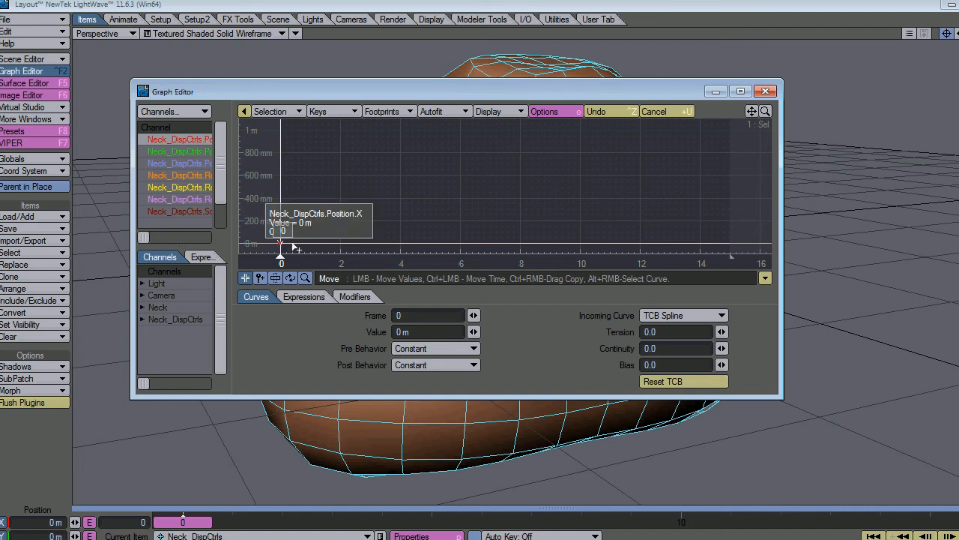
# Step: Add a key at frame 15 on the Neck_DispCtrls Position.X curve and set its value to 1 m
pyautogui.press('Return')
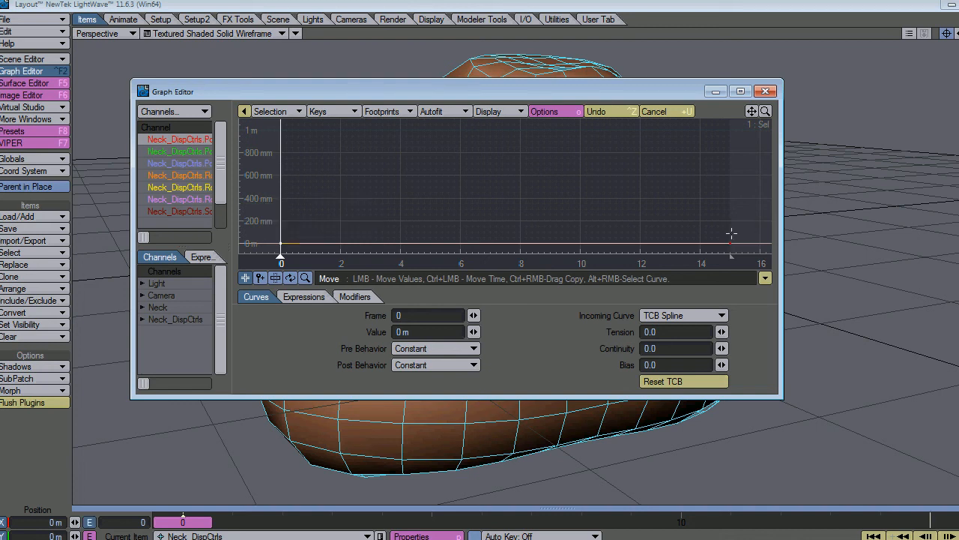
pyautogui.moveTo(720, 221); pyautogui.dragTo(748, 252, button='right')
pyautogui.moveTo(732, 244); pyautogui.dragTo(732, 139)
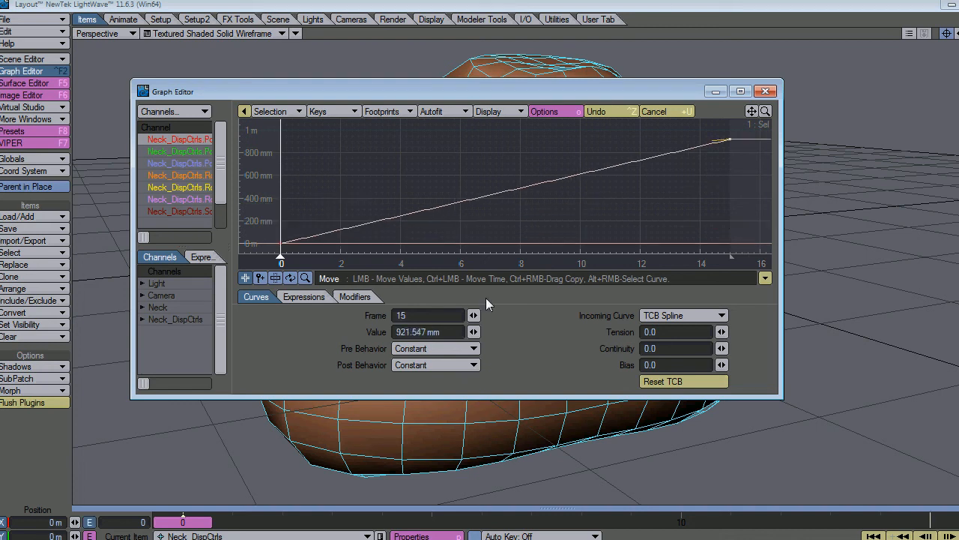
pyautogui.click(433, 333)
pyautogui.write('1')
pyautogui.press('Return')
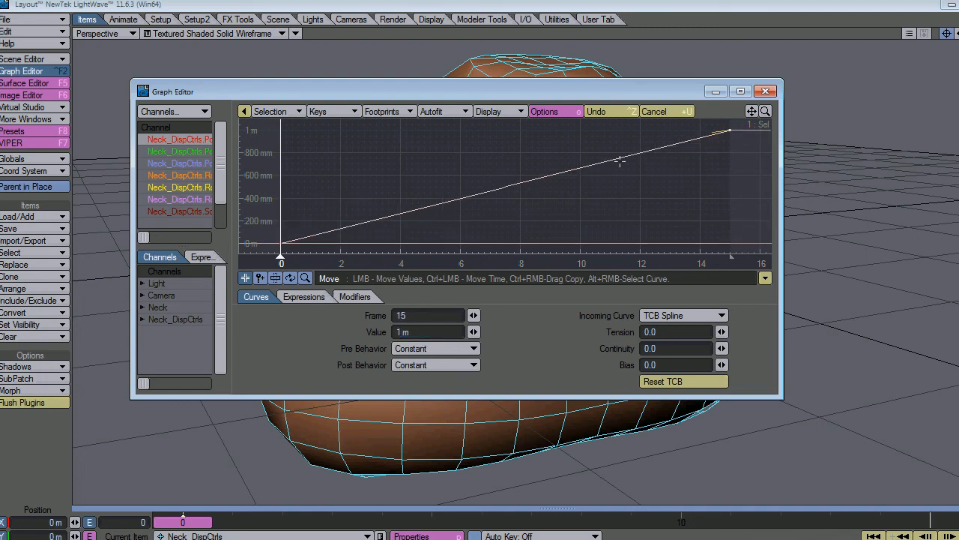
# Step: Copy the frame 0 key of the Neck_DispCtrls Position.X curve to frame 25, keeping its value at 0 m
pyautogui.click(765, 111)
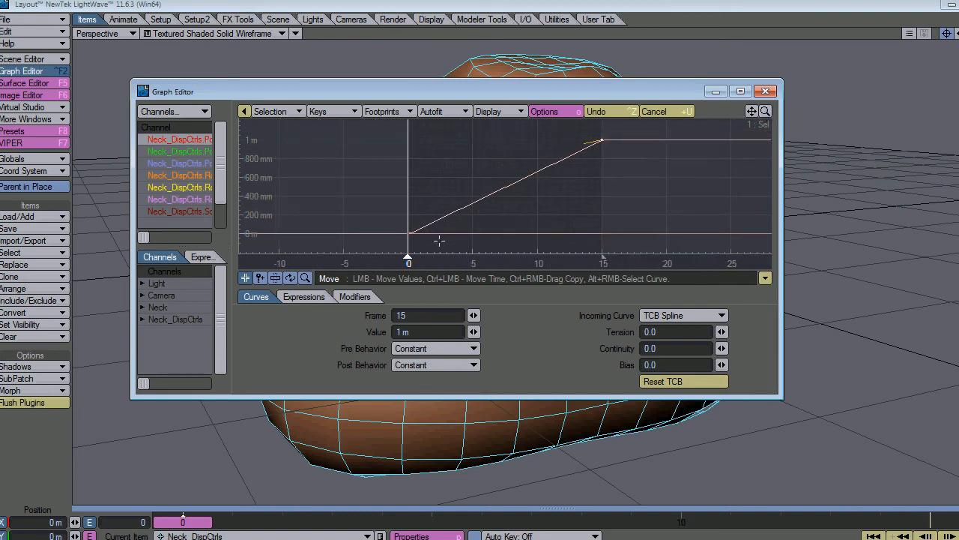
pyautogui.moveTo(436, 255); pyautogui.dragTo(375, 206, button='right')
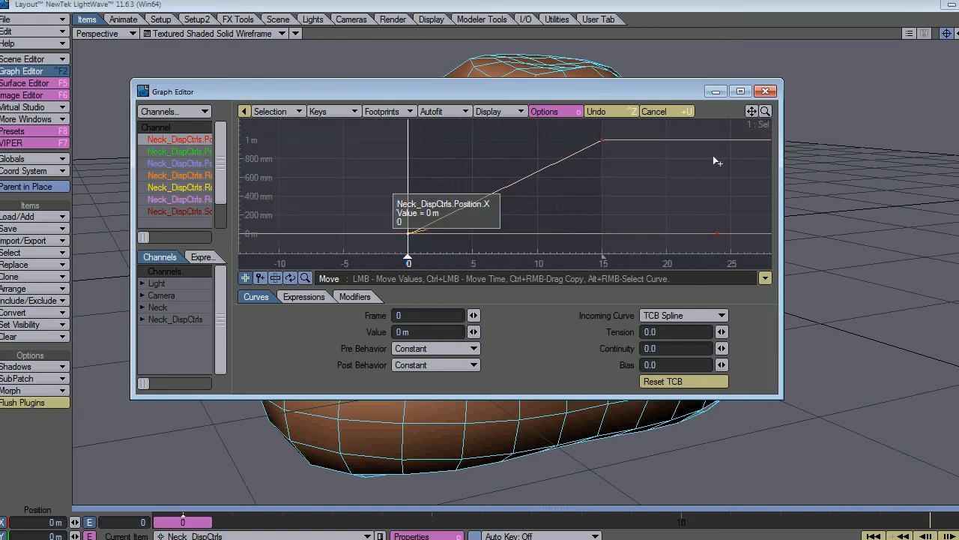
pyautogui.keyDown('ctrl'); pyautogui.moveTo(735, 141); pyautogui.dragTo(734, 142, button='right'); pyautogui.keyUp('ctrl')
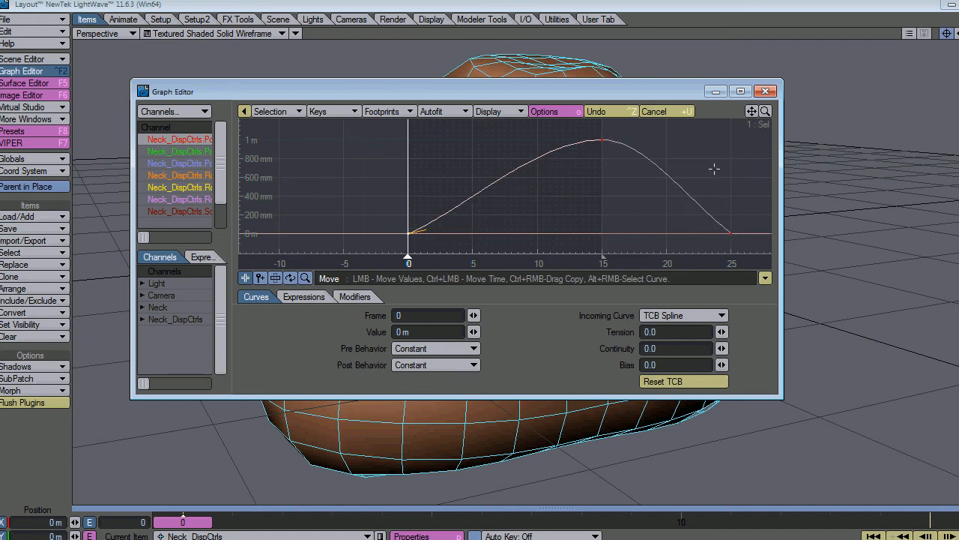
# Step: Set Tension to 1.0 on all keys of the Position.X curve and extend the preview range to frame 25
pyautogui.moveTo(753, 248); pyautogui.dragTo(335, 125, button='right')
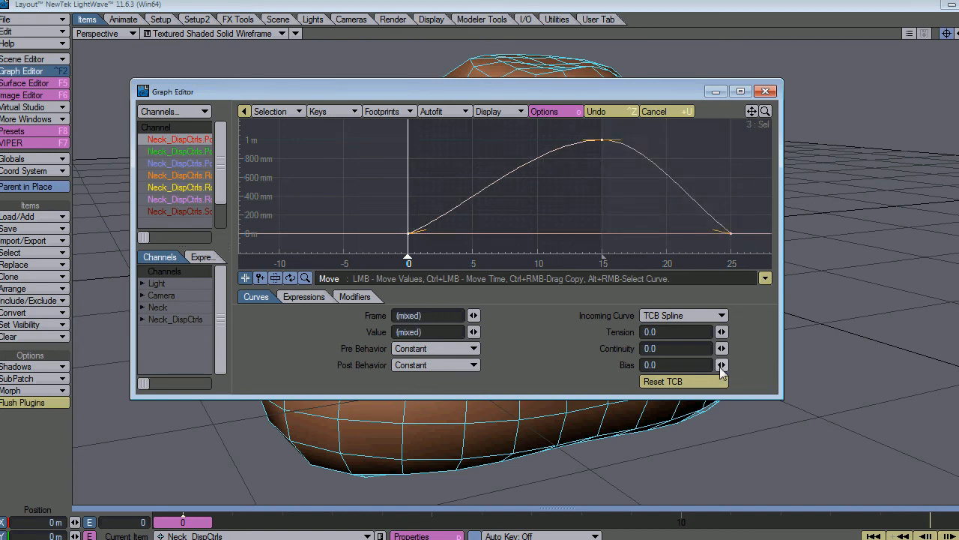
pyautogui.moveTo(720, 332); pyautogui.dragTo(718, 332)
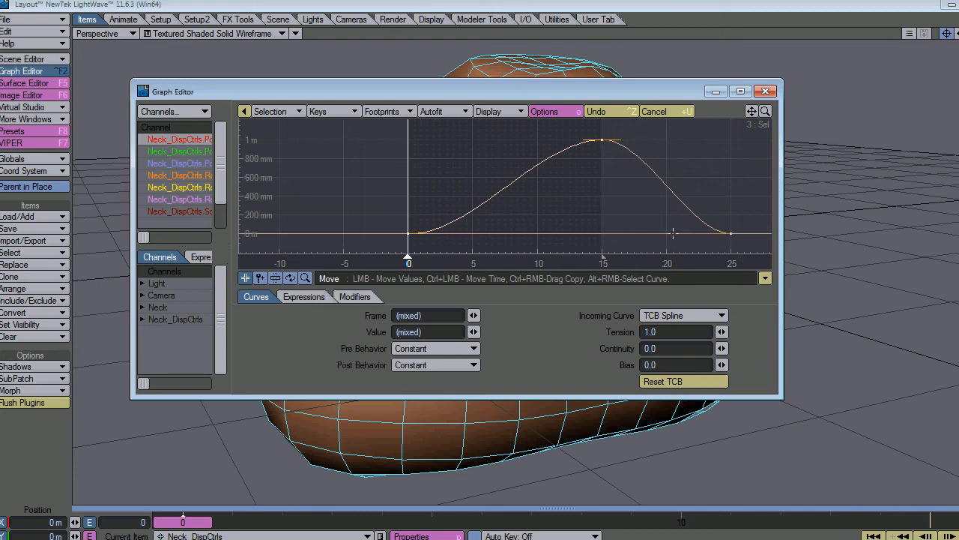
pyautogui.moveTo(602, 258); pyautogui.dragTo(732, 259)
pyautogui.click(765, 90)
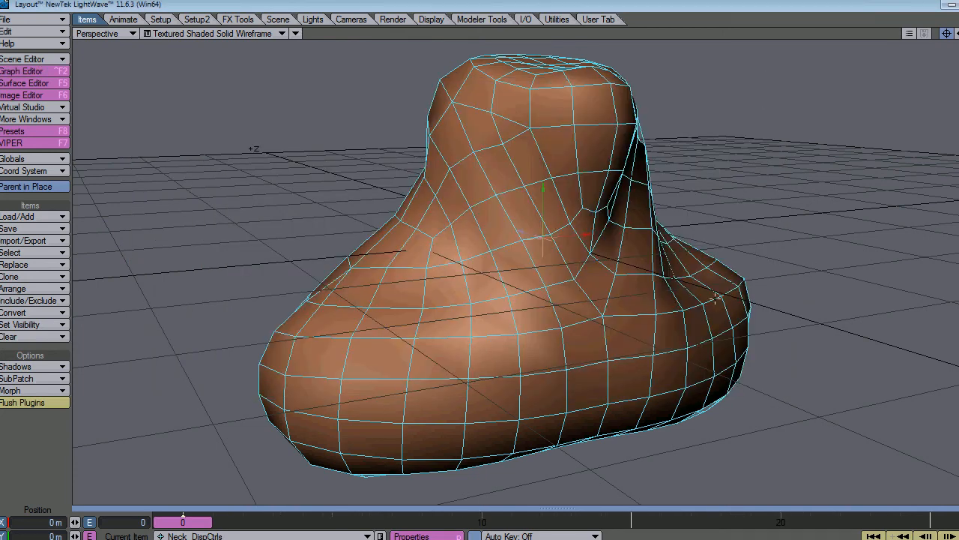
# Step: Preview the morph at frame 11 and hide the Neck_DispCtrls null through the Scene Editor's visibility setting
pyautogui.moveTo(195, 521); pyautogui.dragTo(512, 521)
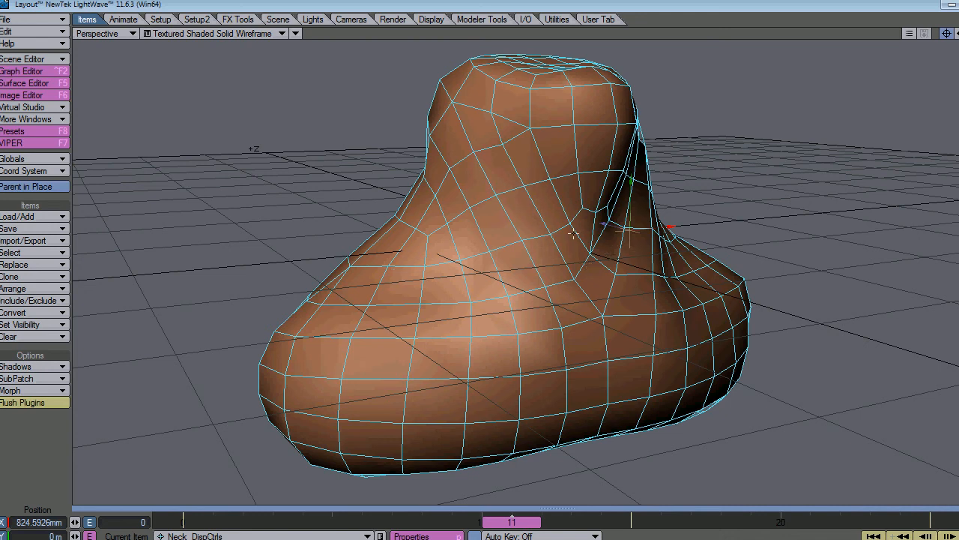
pyautogui.click(45, 59)
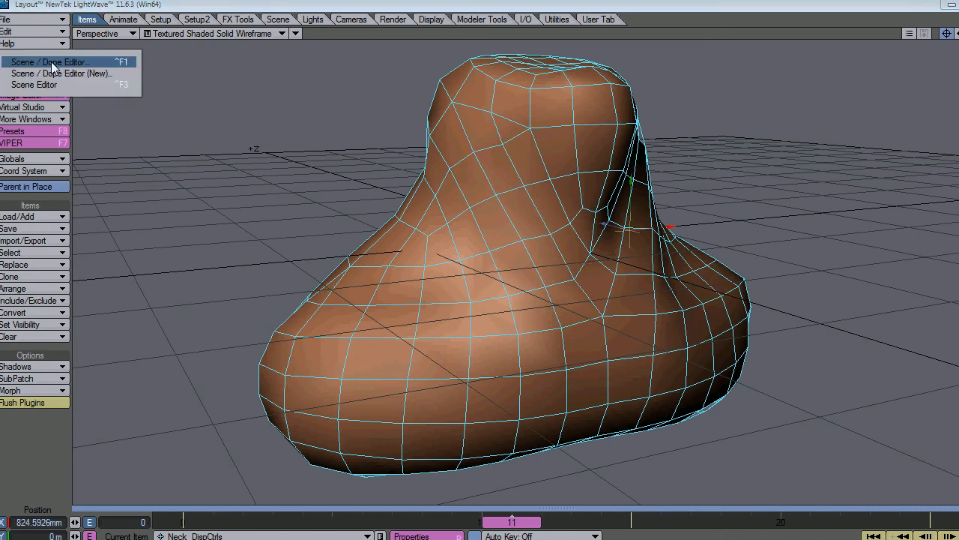
pyautogui.click(53, 66)
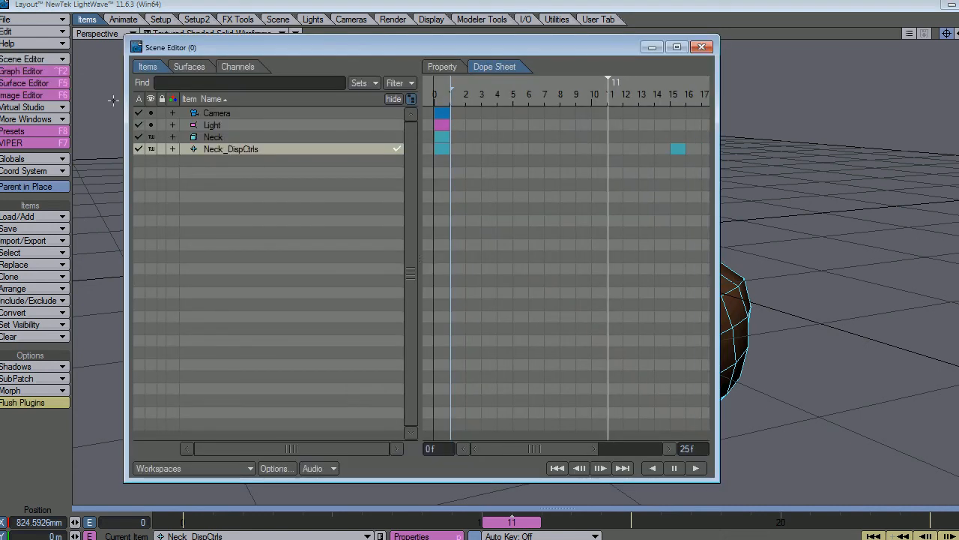
pyautogui.click(154, 150)
pyautogui.click(152, 163)
pyautogui.click(702, 47)
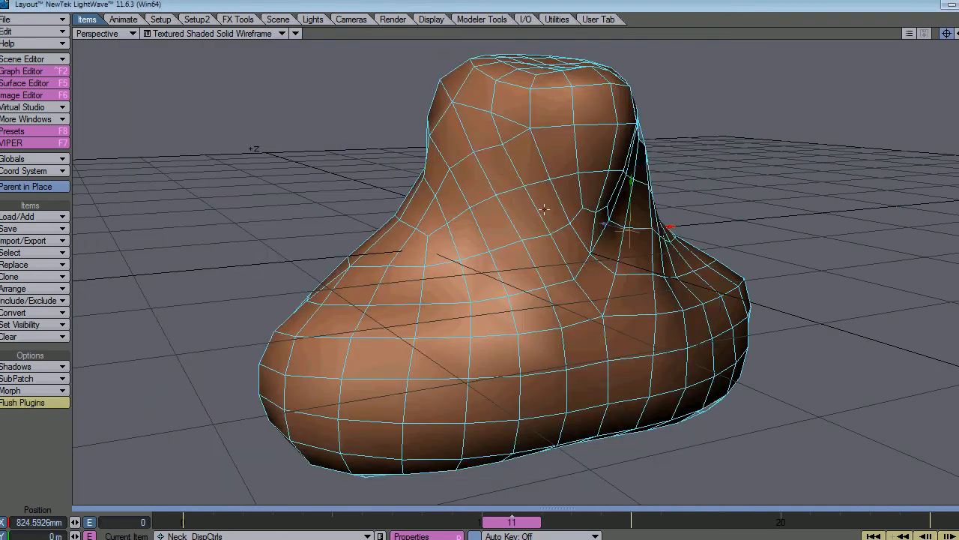
# Step: Select the light and scrub the timeline back to frame 0 to check the neck's morph animation
pyautogui.click(302, 538)
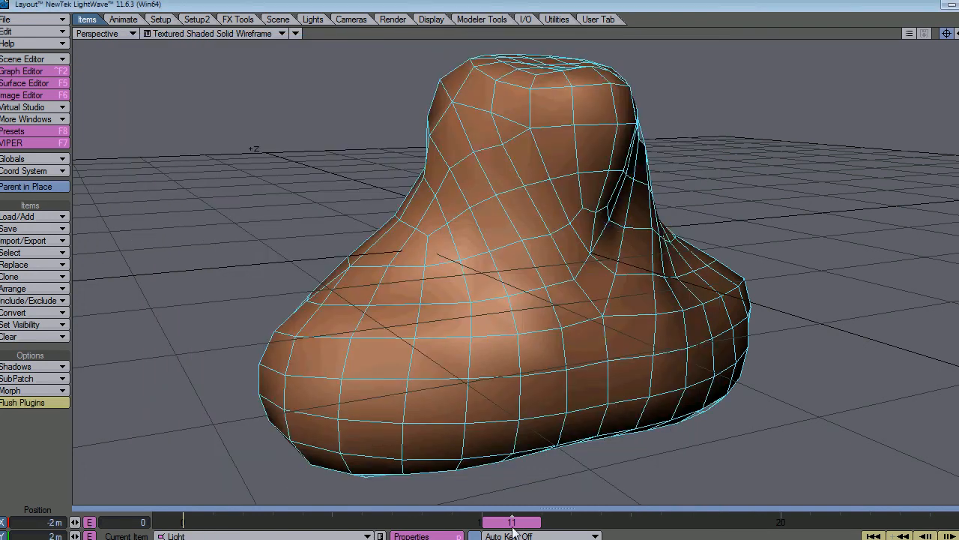
pyautogui.moveTo(512, 526); pyautogui.dragTo(243, 534)
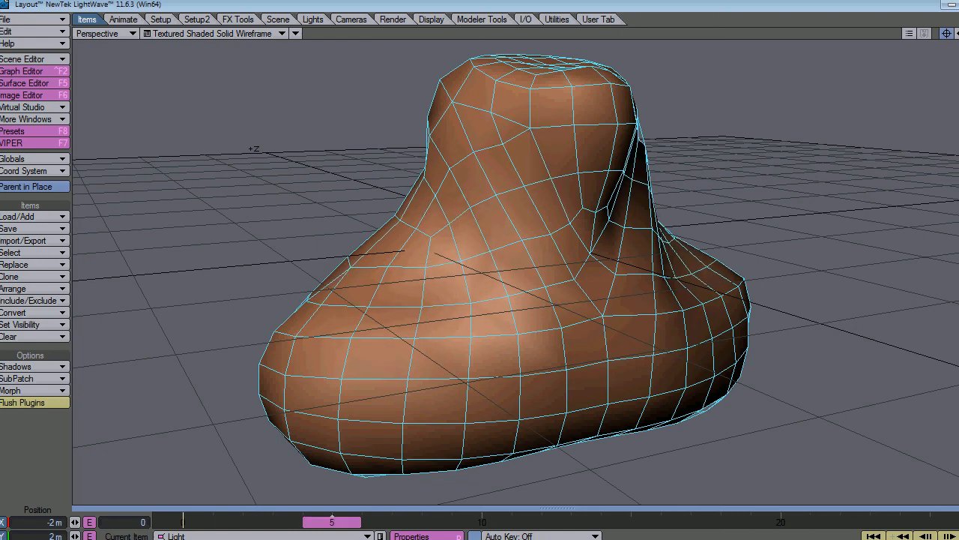
pyautogui.moveTo(631, 522); pyautogui.dragTo(183, 522)
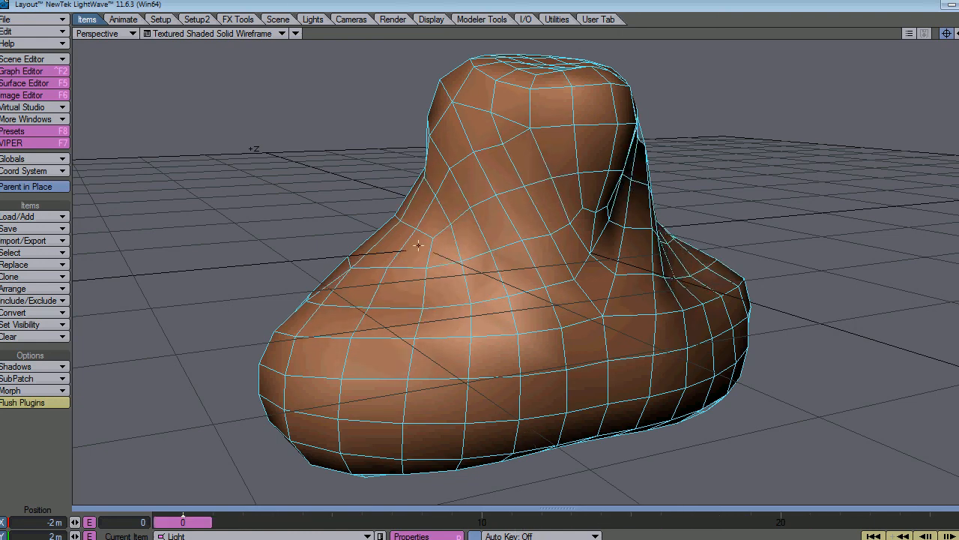
# Step: Set the Display SubPatch Level of the Neck object to 5 in its geometry properties
pyautogui.click(341, 259)
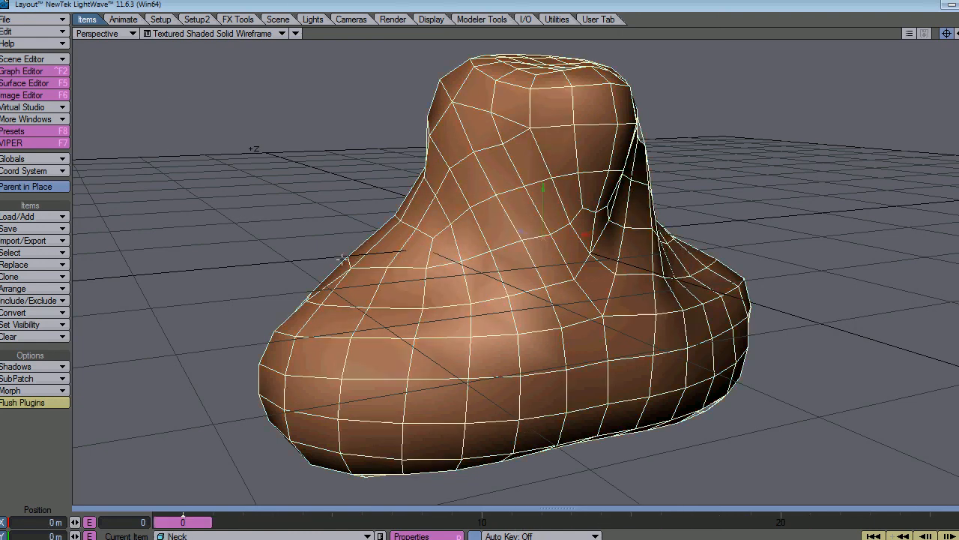
pyautogui.click(419, 536)
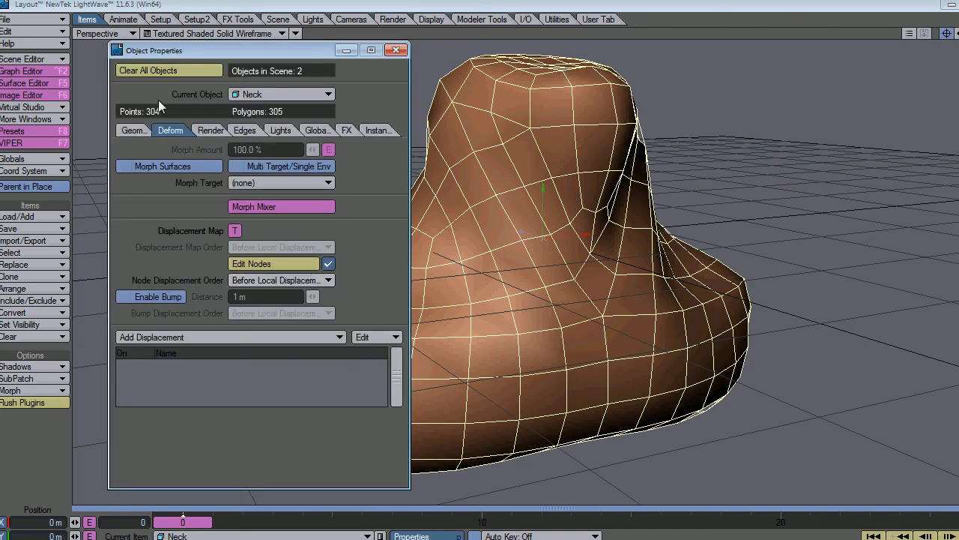
pyautogui.click(133, 130)
pyautogui.click(247, 397)
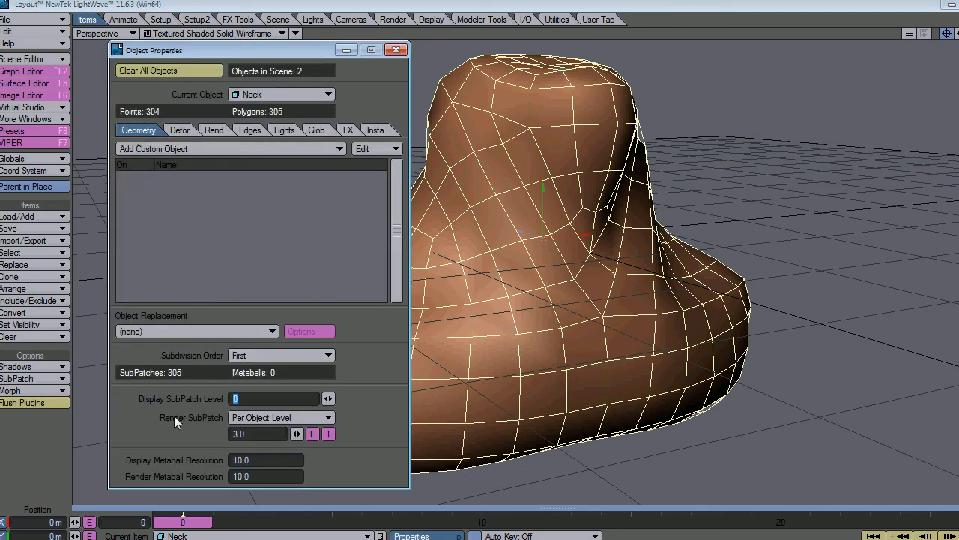
pyautogui.write('5')
pyautogui.press('Return')
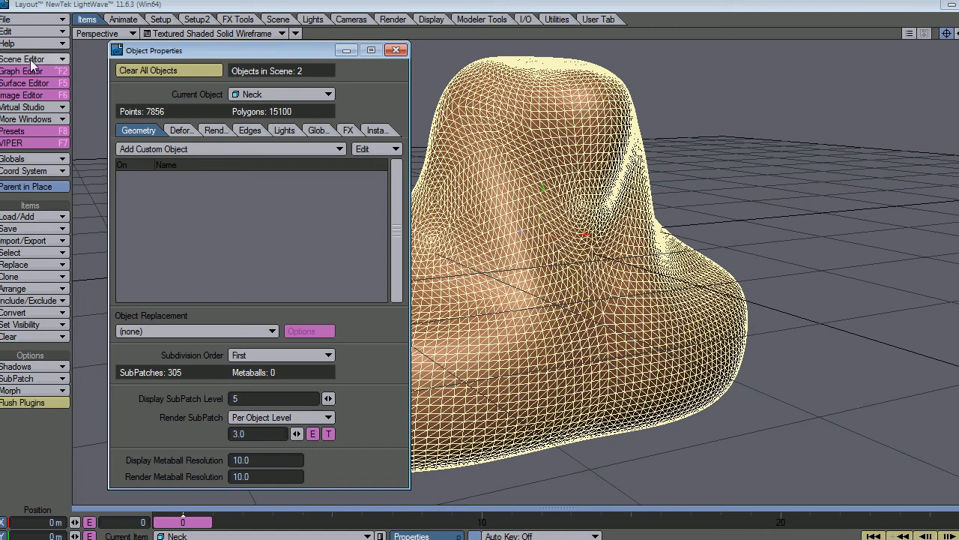
# Step: Switch the viewport display to Textured Shaded Solid and close the object properties
pyautogui.click(228, 34)
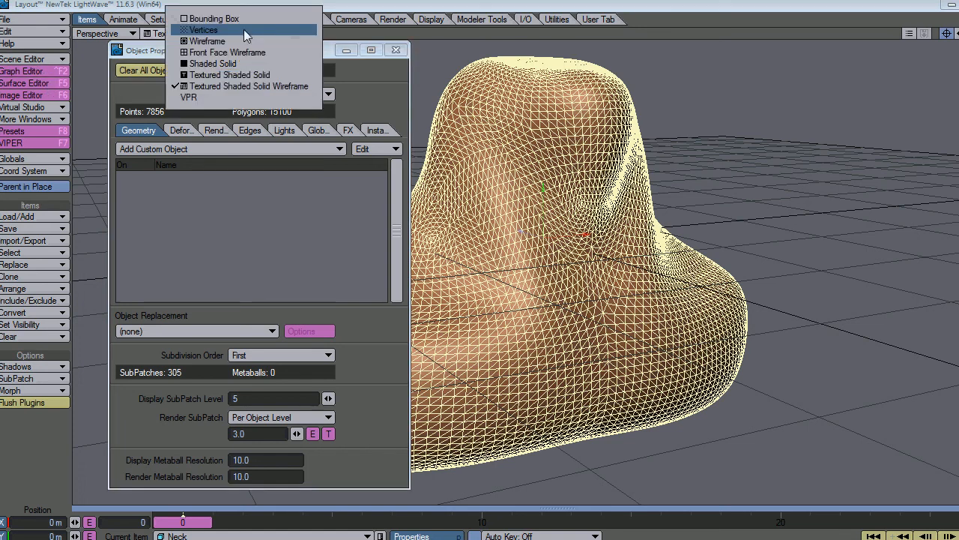
pyautogui.click(247, 74)
pyautogui.click(395, 50)
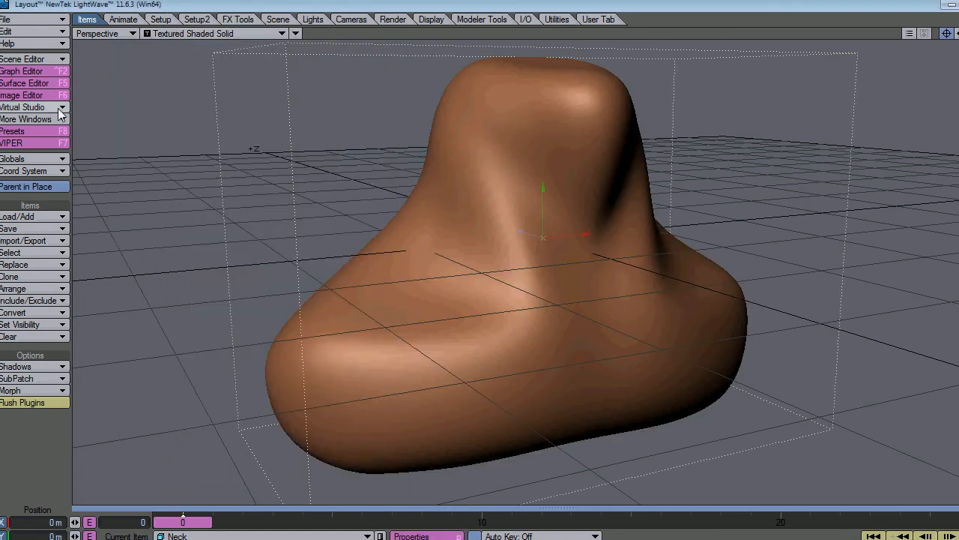
# Step: Open the node network of the Neck's defaultMat surface and space out the Image, Add and Multiply nodes to free room before the surface node
pyautogui.click(34, 83)
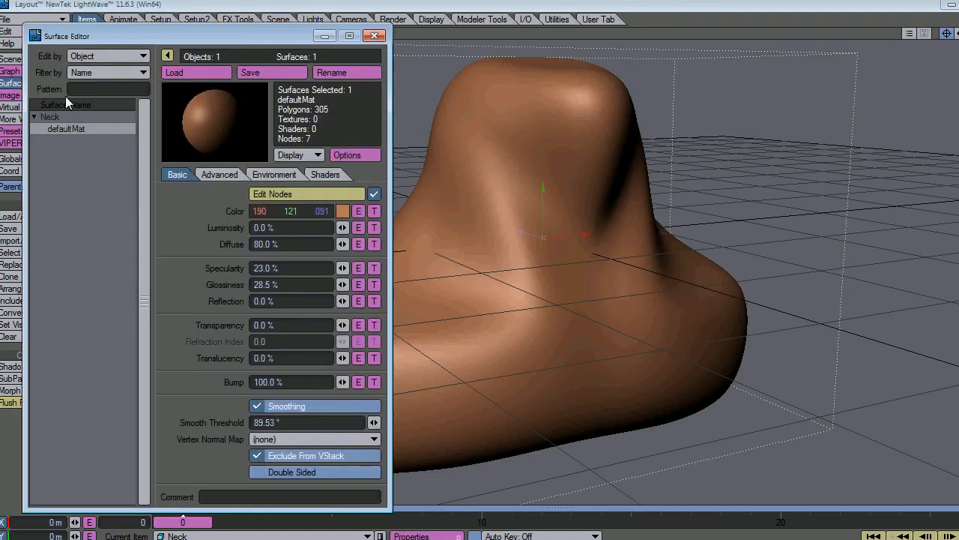
pyautogui.click(281, 195)
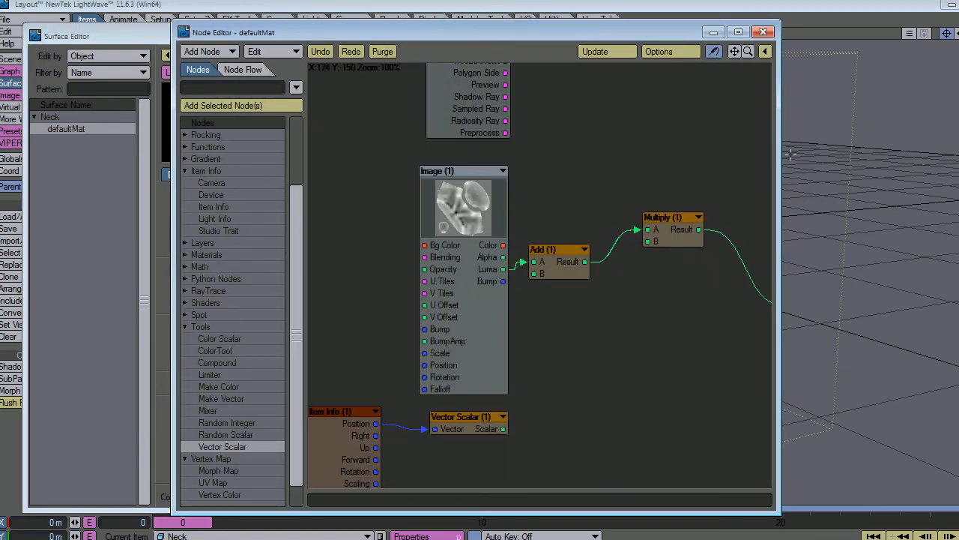
pyautogui.moveTo(778, 154); pyautogui.dragTo(938, 155)
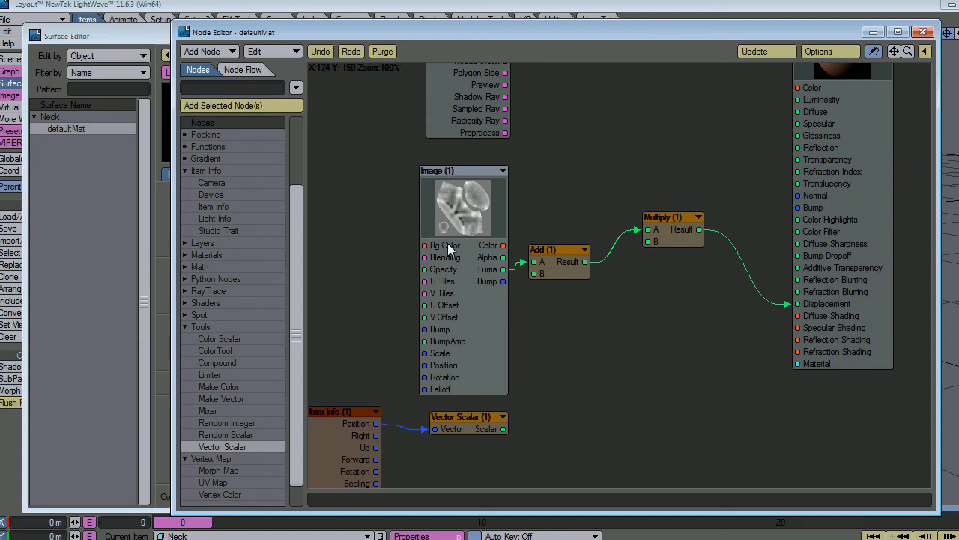
pyautogui.moveTo(448, 243); pyautogui.dragTo(342, 234)
pyautogui.moveTo(558, 270); pyautogui.dragTo(467, 243)
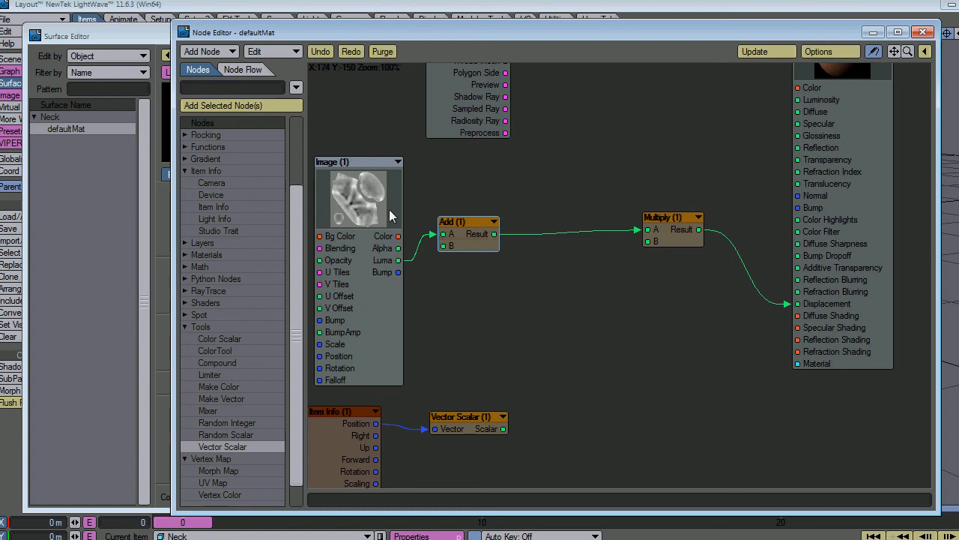
pyautogui.moveTo(686, 240); pyautogui.dragTo(583, 237)
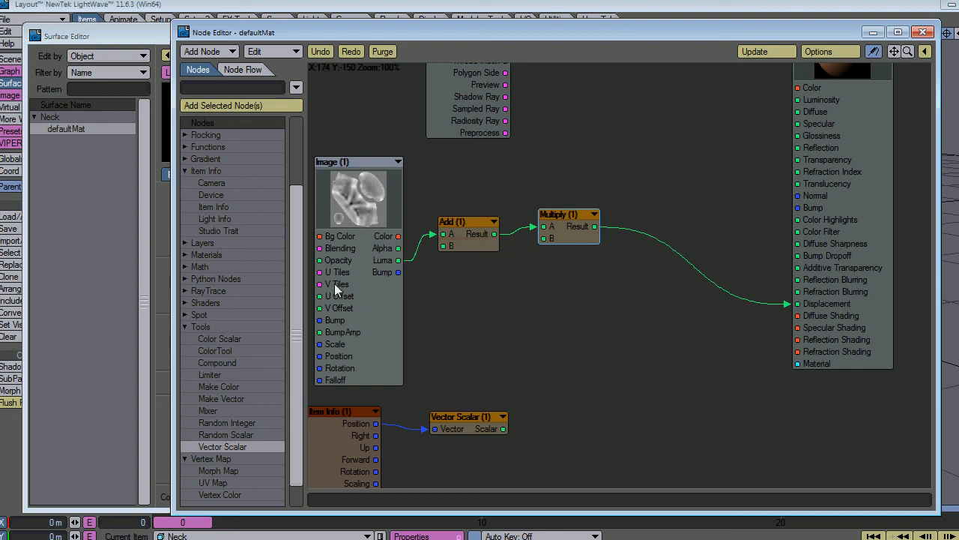
# Step: Insert a second scalar Multiply node between Multiply (1) and the surface's Displacement input
pyautogui.scroll(3, 294, 314)
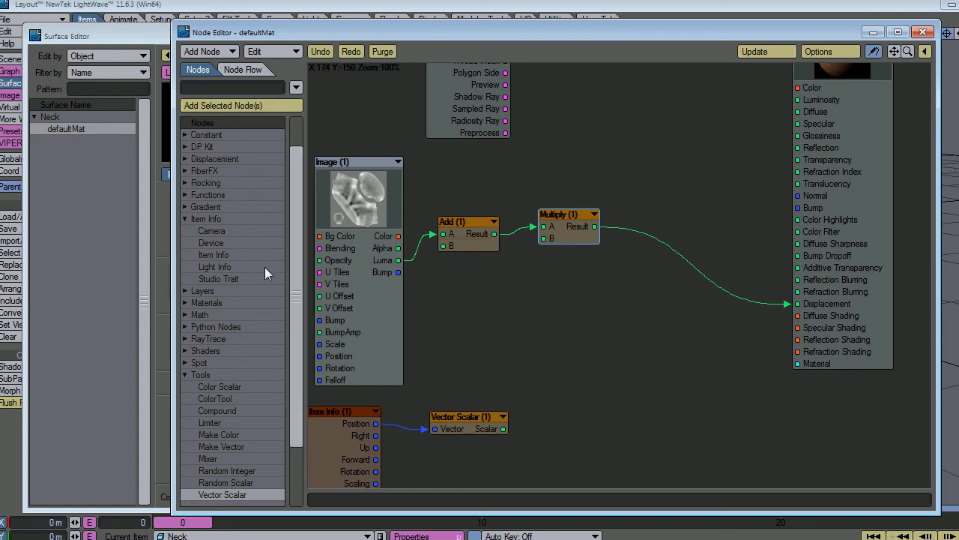
pyautogui.scroll(-2, 295, 329)
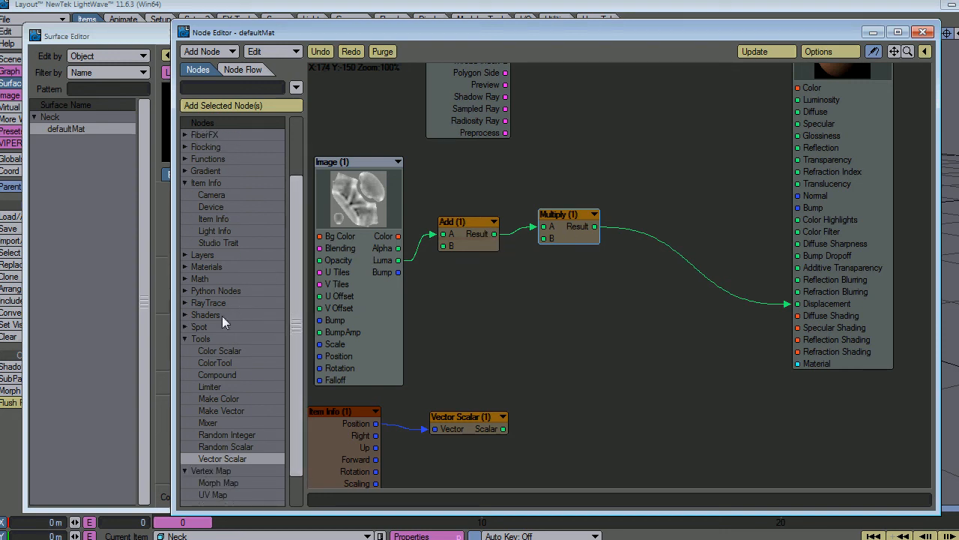
pyautogui.click(187, 281)
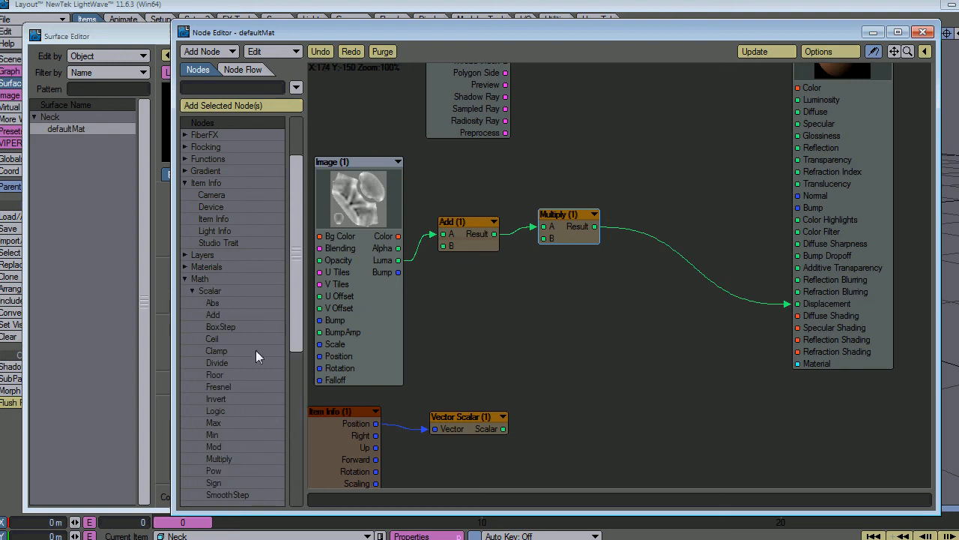
pyautogui.doubleClick(221, 457)
pyautogui.moveTo(622, 283); pyautogui.dragTo(665, 284)
pyautogui.moveTo(595, 226)
pyautogui.mouseDown()
pyautogui.moveTo(635, 276)
pyautogui.moveTo(801, 300)
pyautogui.moveTo(791, 304)
pyautogui.mouseUp()
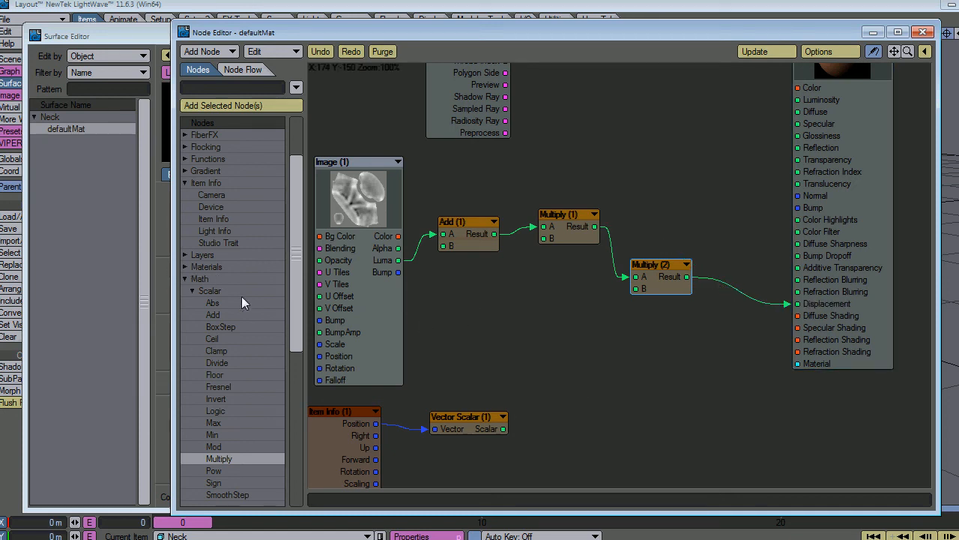
# Step: Add a scalar Invert node and route the Vector Scalar output through it into input B of Multiply (2)
pyautogui.moveTo(472, 426); pyautogui.dragTo(474, 426)
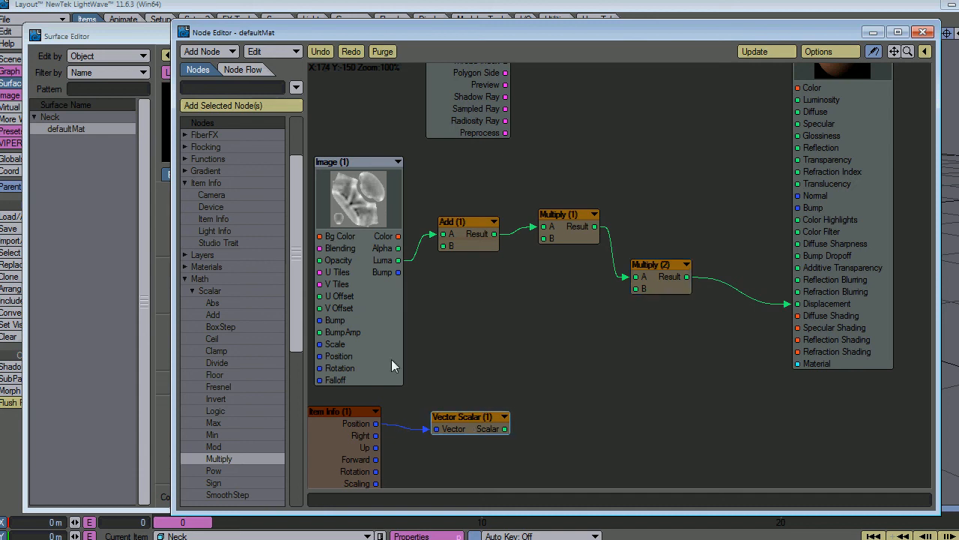
pyautogui.doubleClick(221, 399)
pyautogui.moveTo(606, 285); pyautogui.dragTo(567, 394)
pyautogui.moveTo(505, 428); pyautogui.dragTo(635, 288)
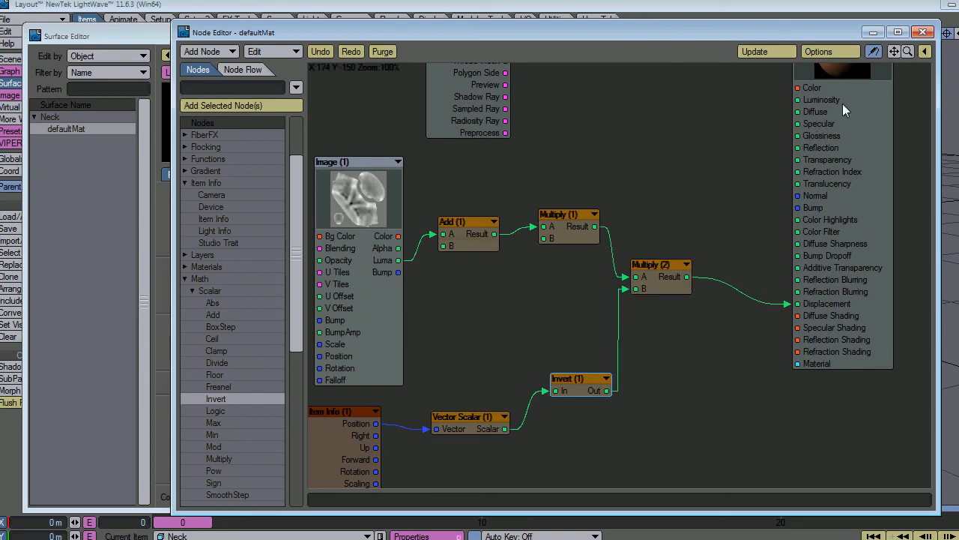
# Step: Inspect the Invert node's output value at frame 0 and at frame 15
pyautogui.click(872, 53)
pyautogui.moveTo(611, 391)
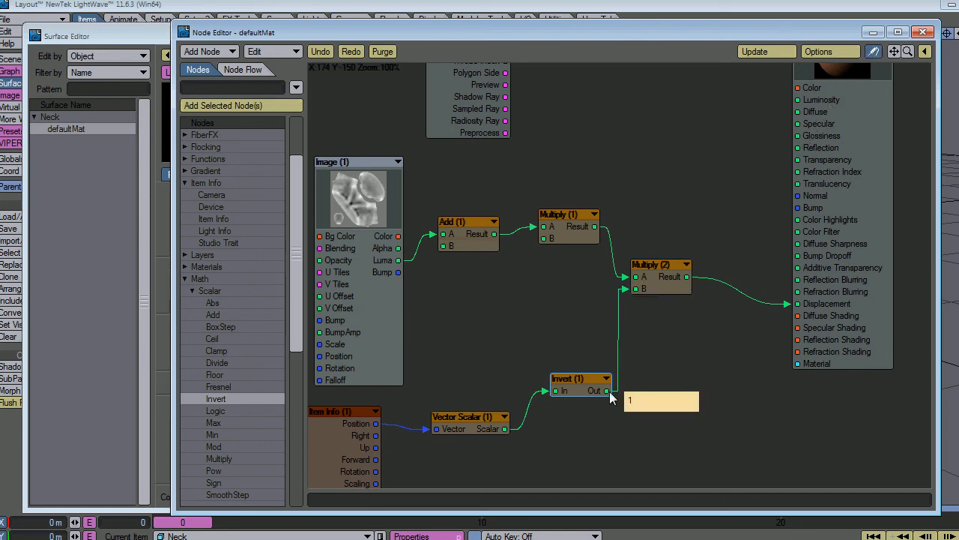
pyautogui.moveTo(192, 523); pyautogui.dragTo(631, 523)
pyautogui.moveTo(606, 393)
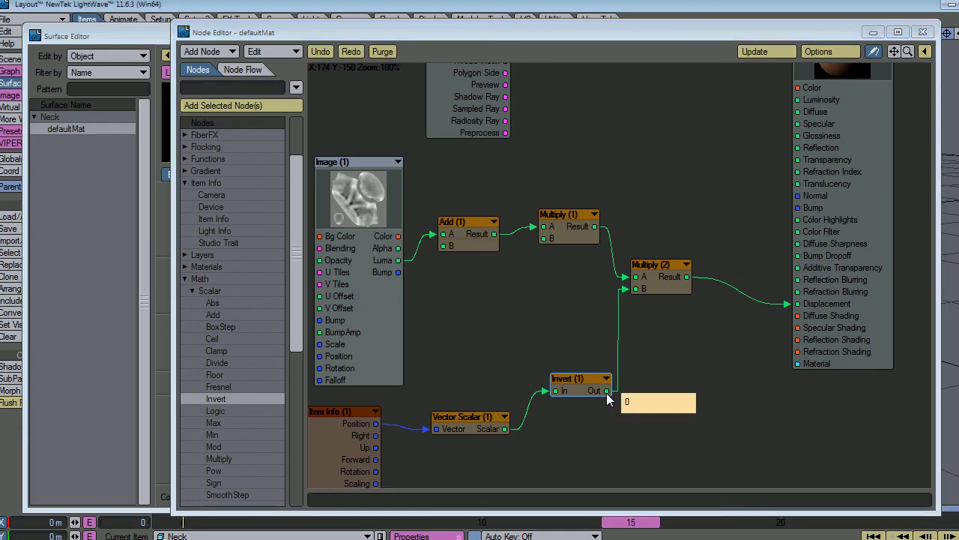
pyautogui.click(923, 33)
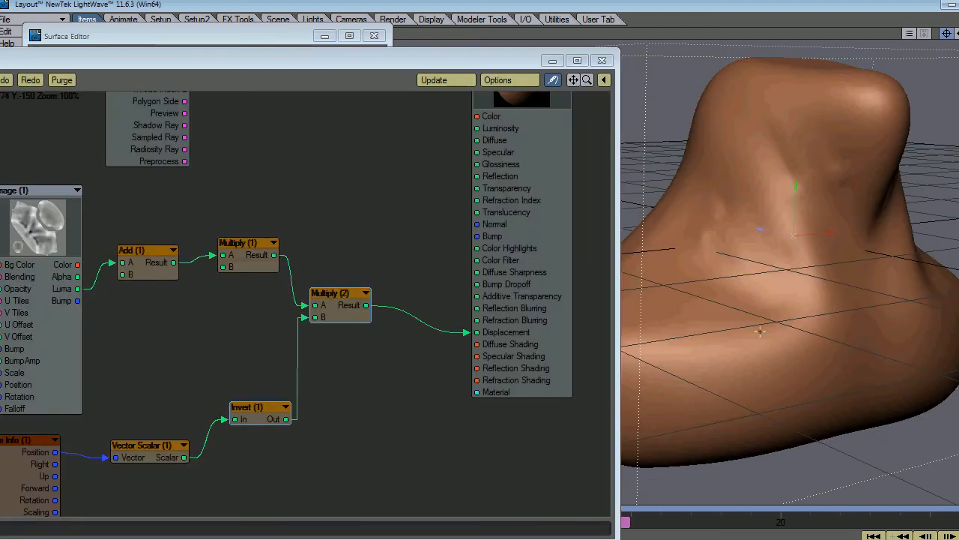
# Step: Duplicate the Image (1) node by copying and pasting it within the surface's node network
pyautogui.moveTo(573, 79); pyautogui.dragTo(635, 3)
pyautogui.click(90, 143)
pyautogui.rightClick(90, 146)
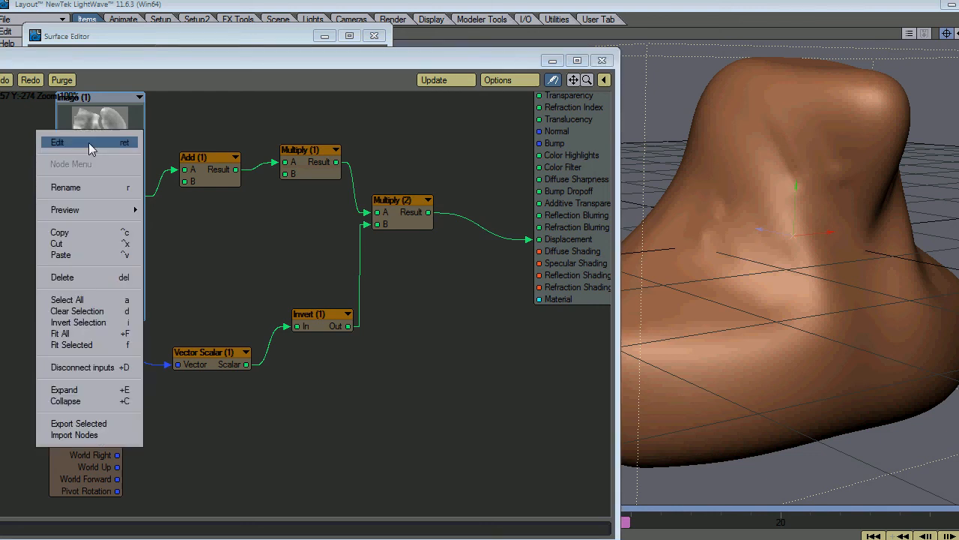
pyautogui.click(81, 229)
pyautogui.rightClick(187, 283)
pyautogui.click(186, 284)
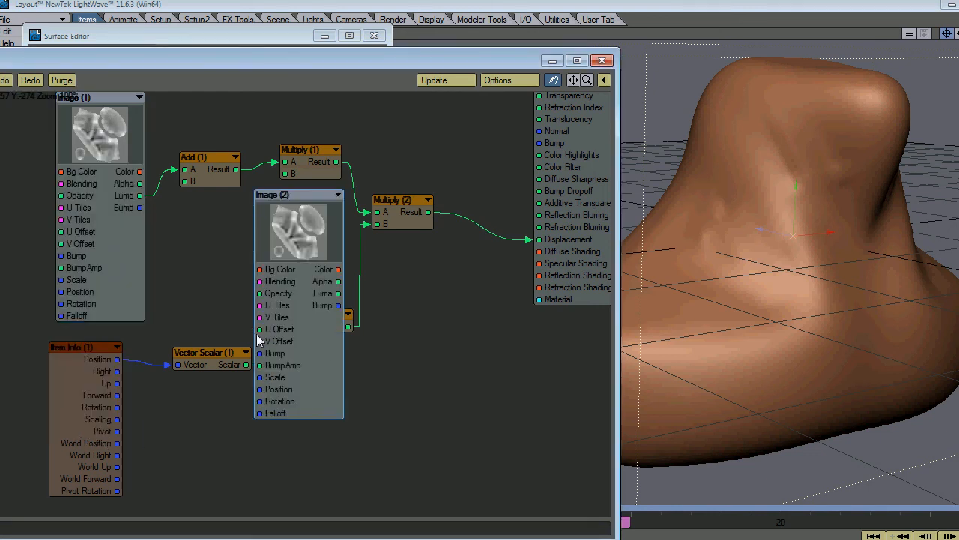
# Step: Place the Image (2) node below the Vector Scalar node and load Neck_Stressed_Disp_09326.TIF into it
pyautogui.moveTo(295, 271); pyautogui.dragTo(216, 428)
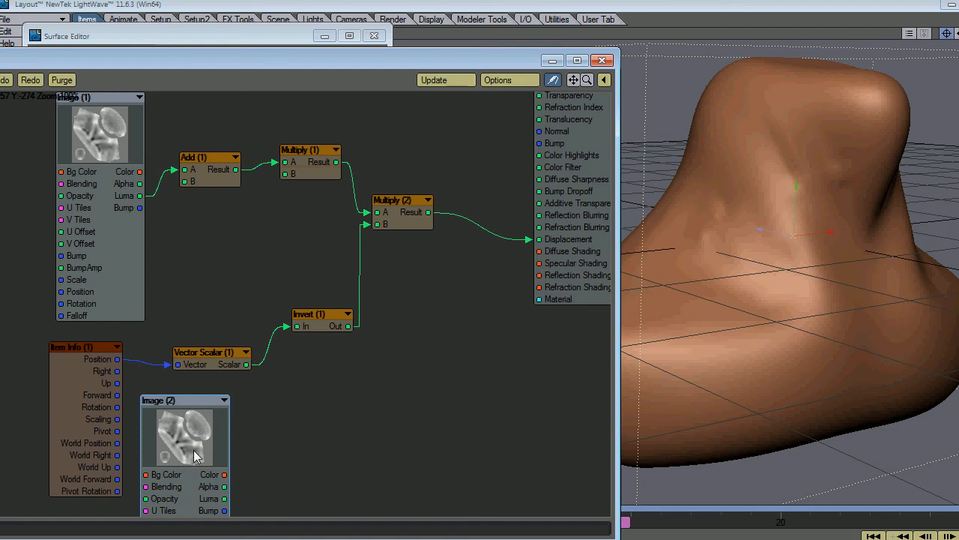
pyautogui.doubleClick(198, 453)
pyautogui.click(571, 112)
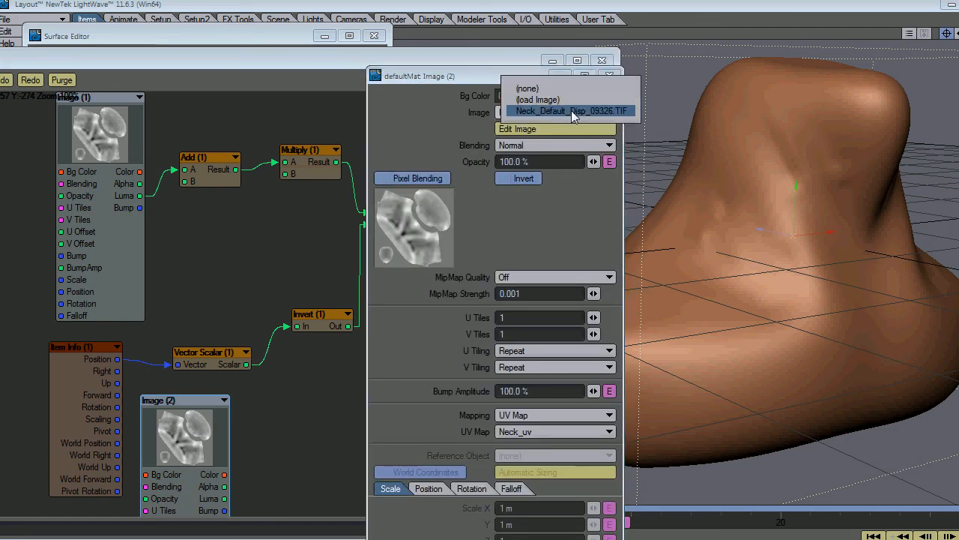
pyautogui.click(538, 102)
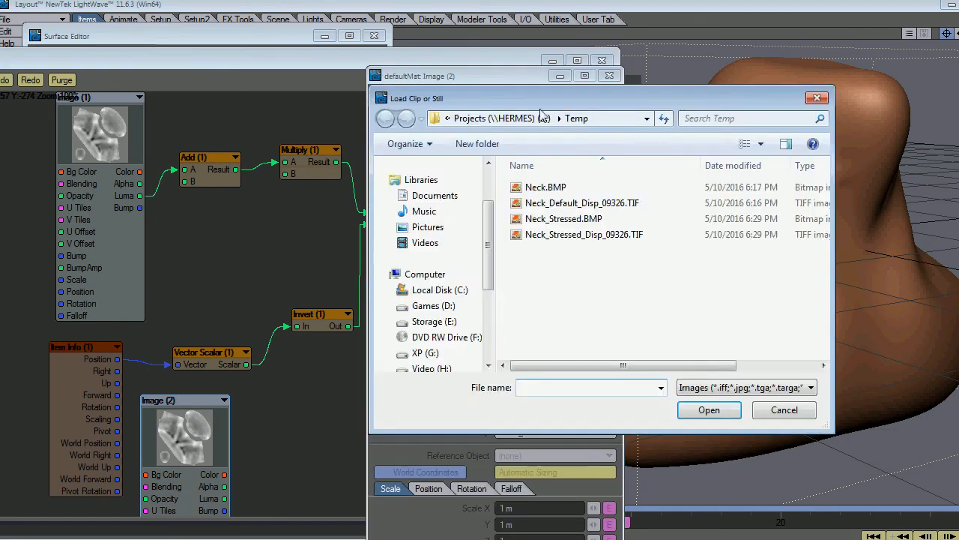
pyautogui.doubleClick(580, 235)
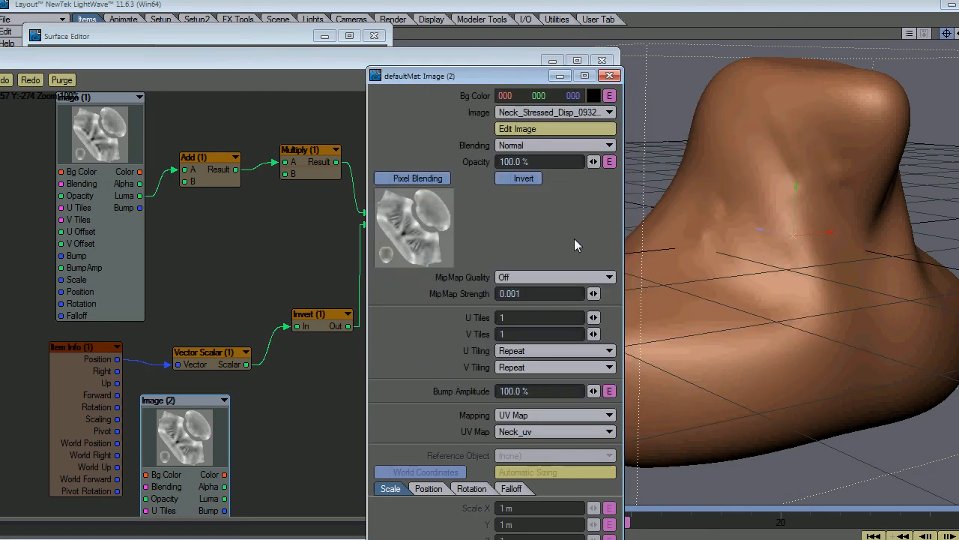
pyautogui.click(610, 75)
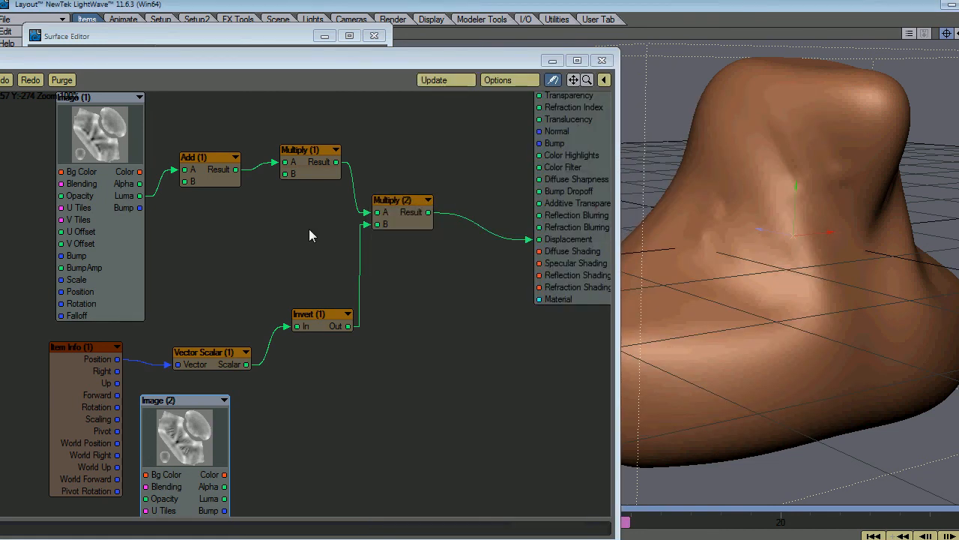
# Step: Duplicate the linked Add (1) and Multiply (1) nodes beside Image (2), and connect Image (2)'s Luma to input A of the copied Add
pyautogui.moveTo(191, 124); pyautogui.dragTo(315, 217)
pyautogui.rightClick(307, 172)
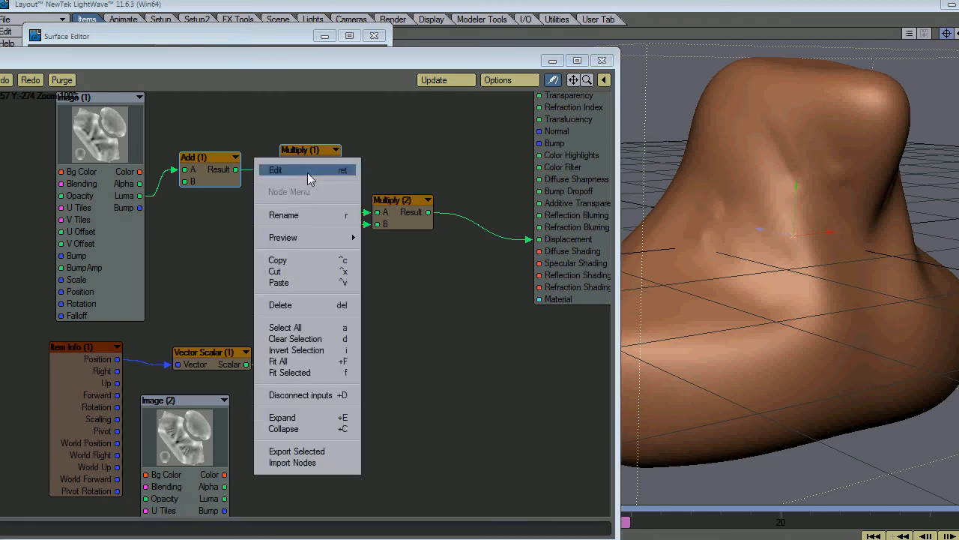
pyautogui.click(299, 262)
pyautogui.rightClick(317, 427)
pyautogui.click(317, 428)
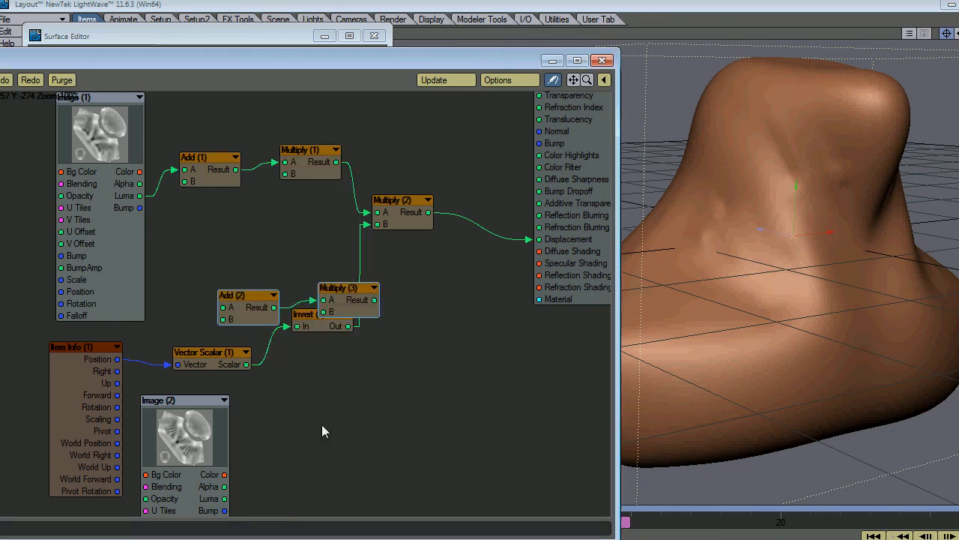
pyautogui.moveTo(266, 314); pyautogui.dragTo(323, 438)
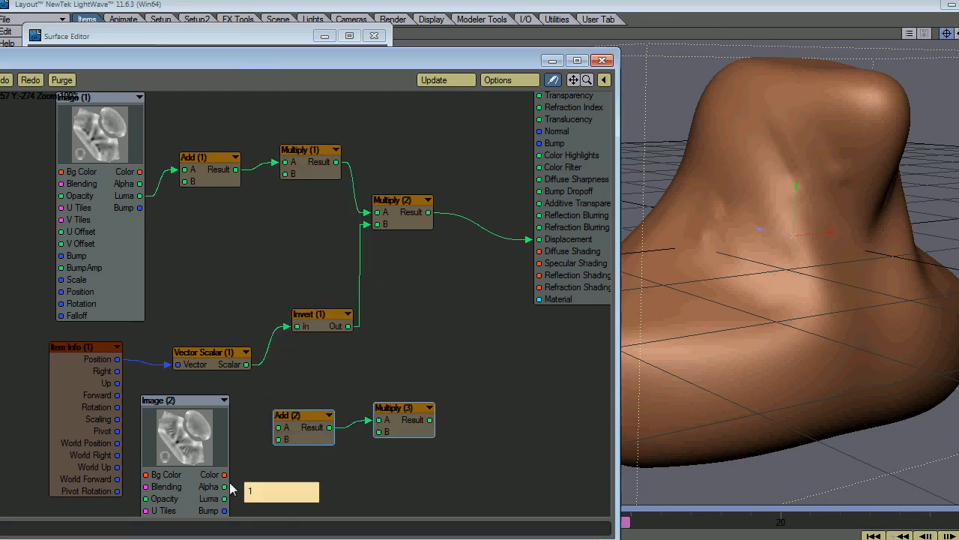
pyautogui.moveTo(226, 499); pyautogui.dragTo(279, 427)
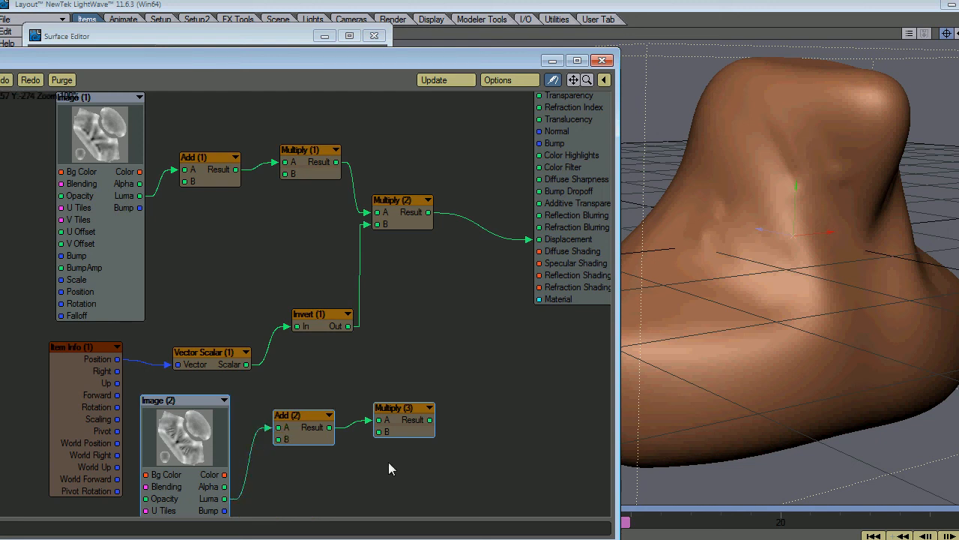
pyautogui.click(507, 359)
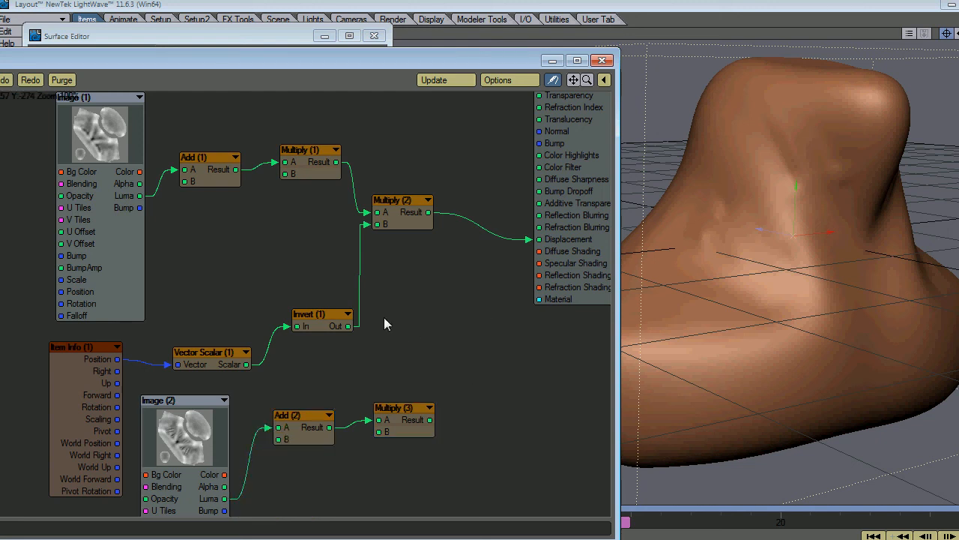
pyautogui.doubleClick(394, 431)
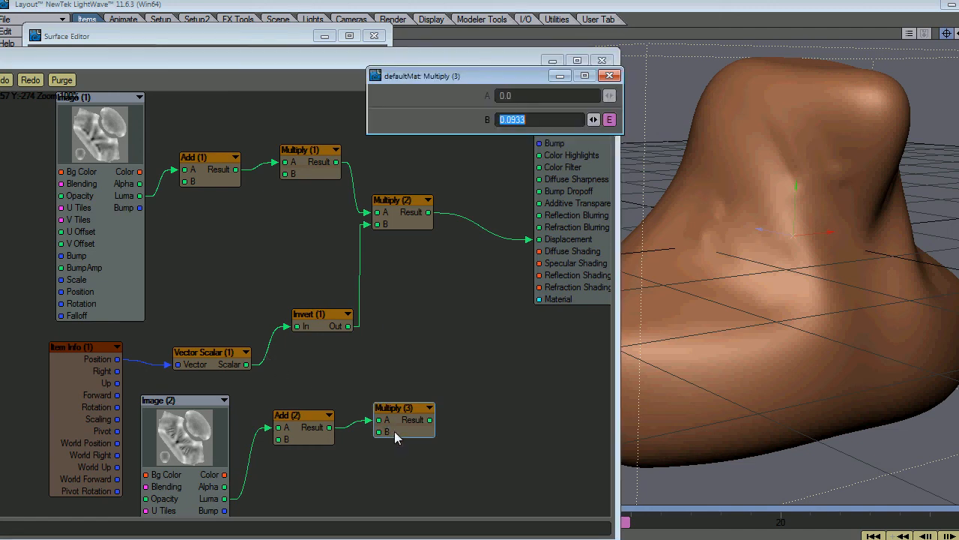
pyautogui.click(610, 76)
# Step: Create another scalar Multiply node, feeding the Vector Scalar output into A and the Multiply (3) result into B
pyautogui.moveTo(443, 60); pyautogui.dragTo(617, 40)
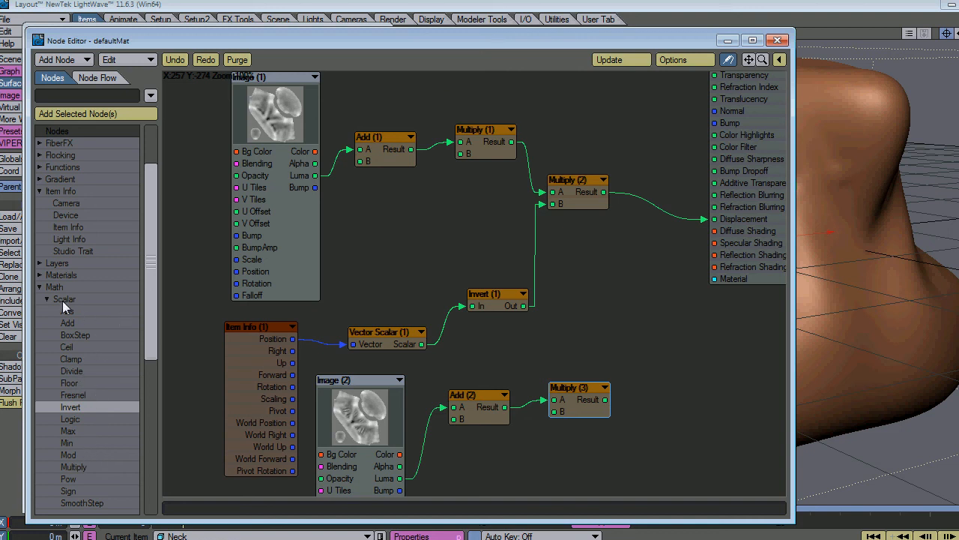
pyautogui.doubleClick(92, 466)
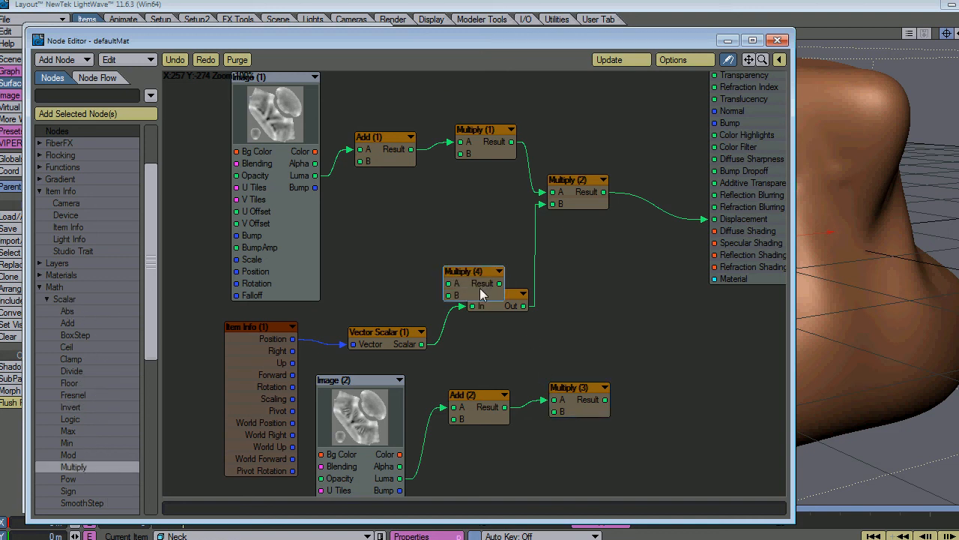
pyautogui.moveTo(481, 292); pyautogui.dragTo(665, 354)
pyautogui.moveTo(424, 343); pyautogui.dragTo(642, 357)
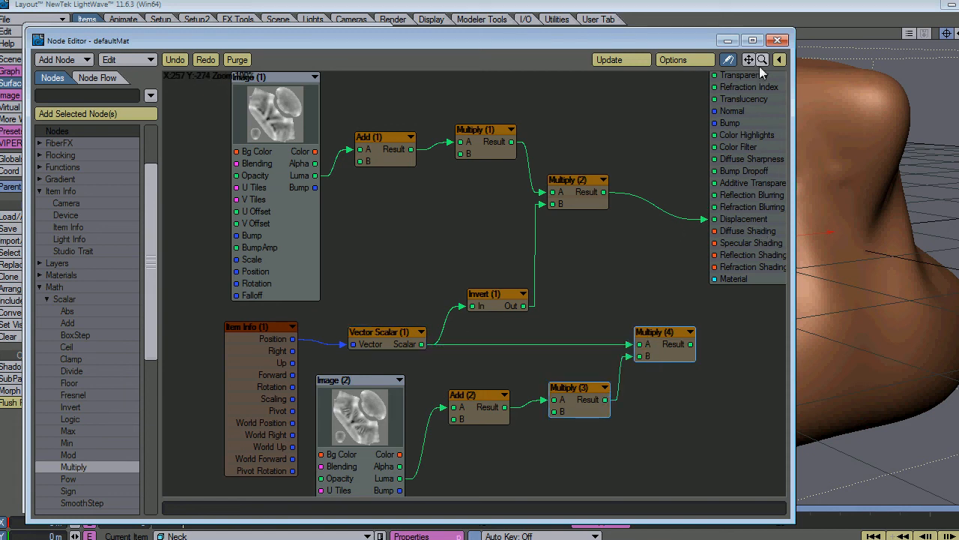
# Step: Sum the Multiply (2) and Multiply (4) results with a new scalar Add node and route it into the surface's Displacement input
pyautogui.moveTo(748, 60); pyautogui.dragTo(547, 73)
pyautogui.moveTo(539, 245); pyautogui.dragTo(719, 268)
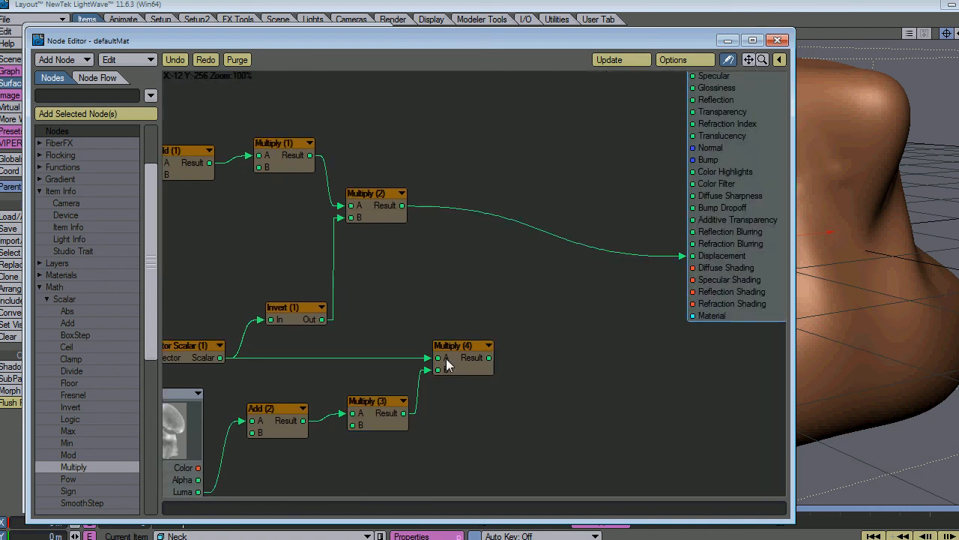
pyautogui.moveTo(360, 213); pyautogui.dragTo(445, 211)
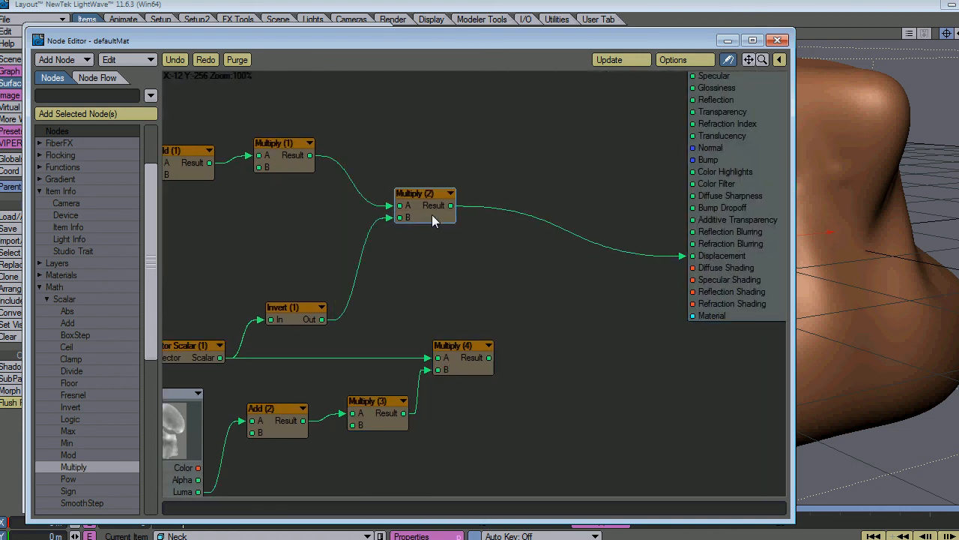
pyautogui.doubleClick(74, 319)
pyautogui.moveTo(488, 293); pyautogui.dragTo(574, 287)
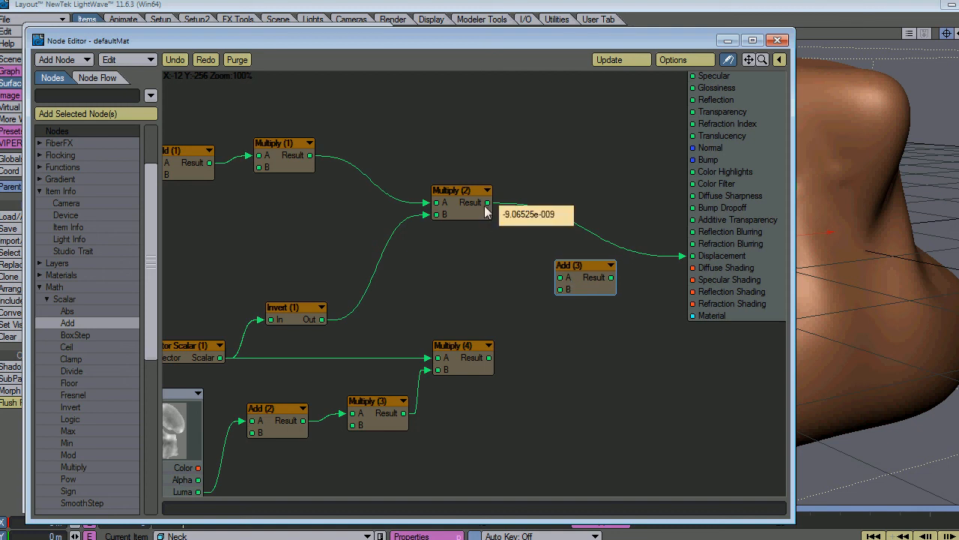
pyautogui.moveTo(487, 203); pyautogui.dragTo(561, 278)
pyautogui.moveTo(489, 357); pyautogui.dragTo(694, 257)
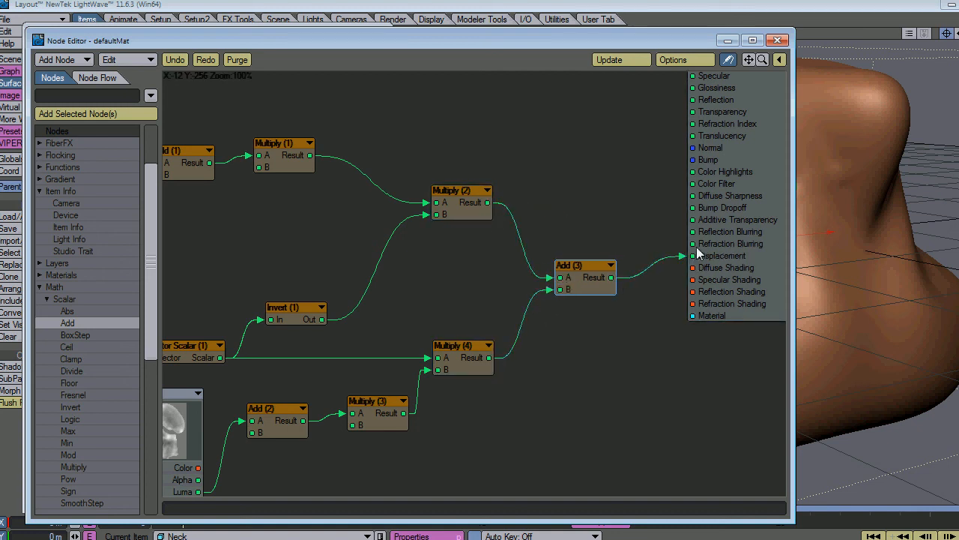
# Step: Scrub the timeline to check the blended displacement on the neck, and close the Node Editor and Surface Editor
pyautogui.moveTo(695, 43); pyautogui.dragTo(369, 58)
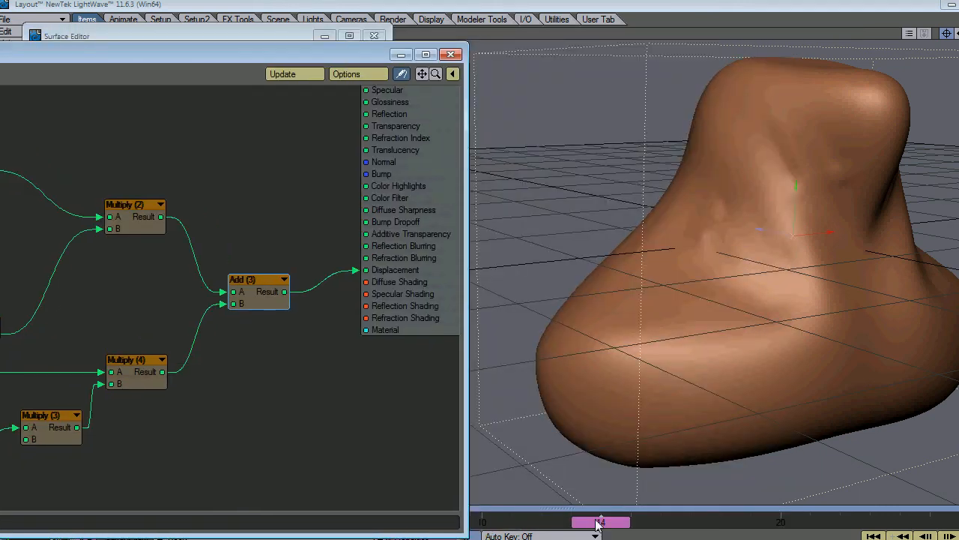
pyautogui.moveTo(600, 523); pyautogui.dragTo(480, 523)
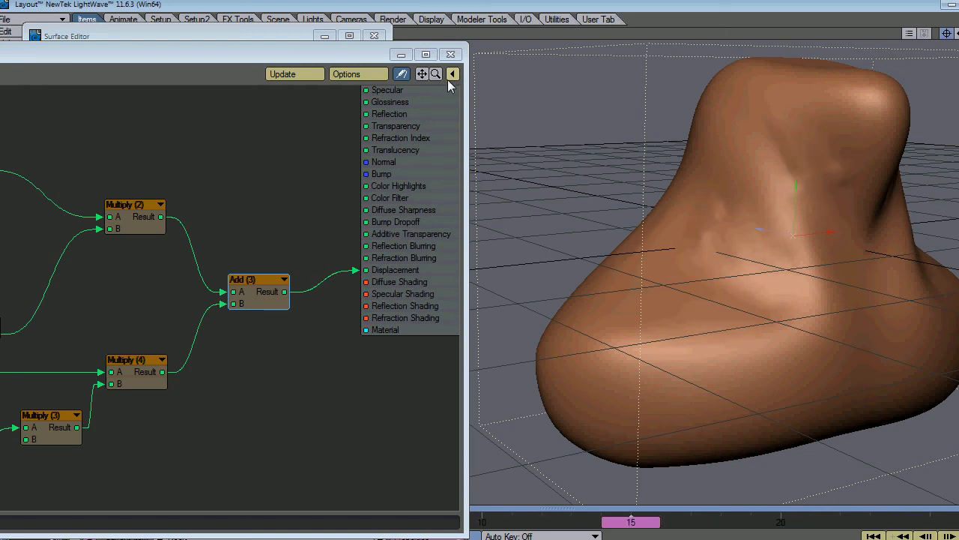
pyautogui.click(454, 54)
pyautogui.click(374, 35)
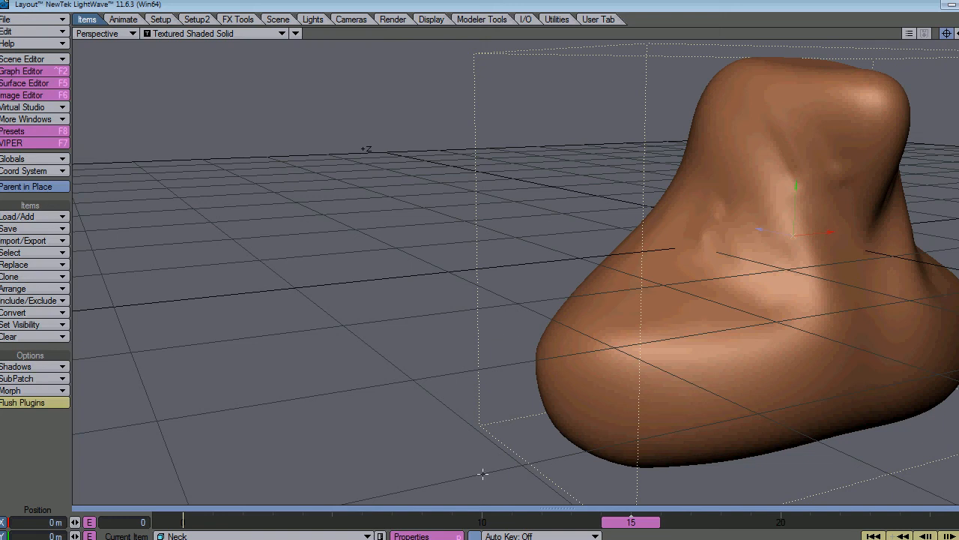
# Step: Enable bump displacement in the Neck object's deformation properties and scrub to frame 12 to check it
pyautogui.click(426, 535)
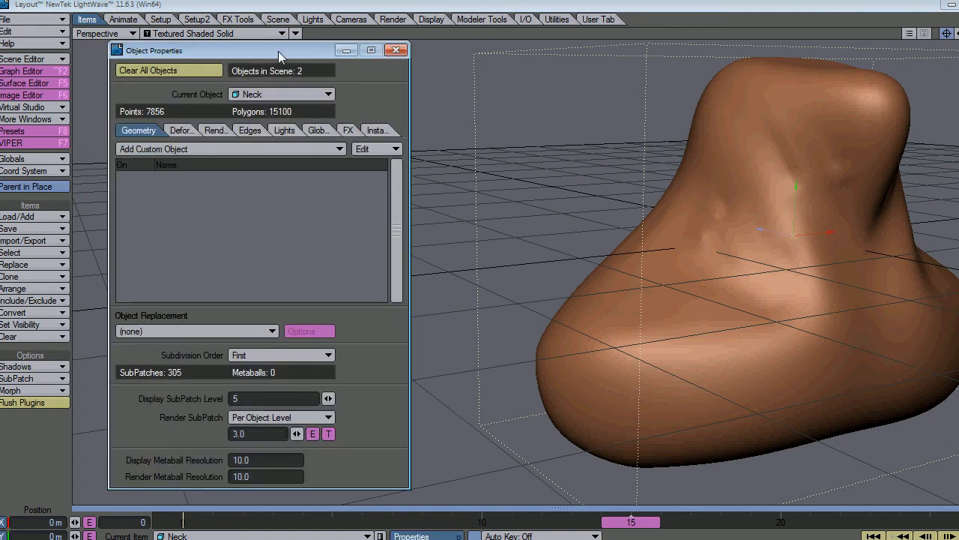
pyautogui.moveTo(278, 51); pyautogui.dragTo(387, 51)
pyautogui.click(313, 132)
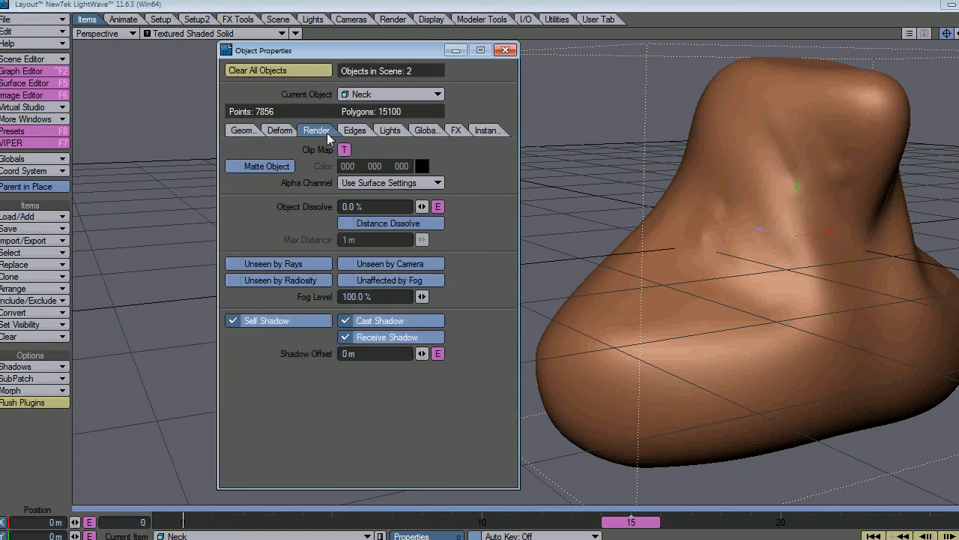
pyautogui.click(289, 134)
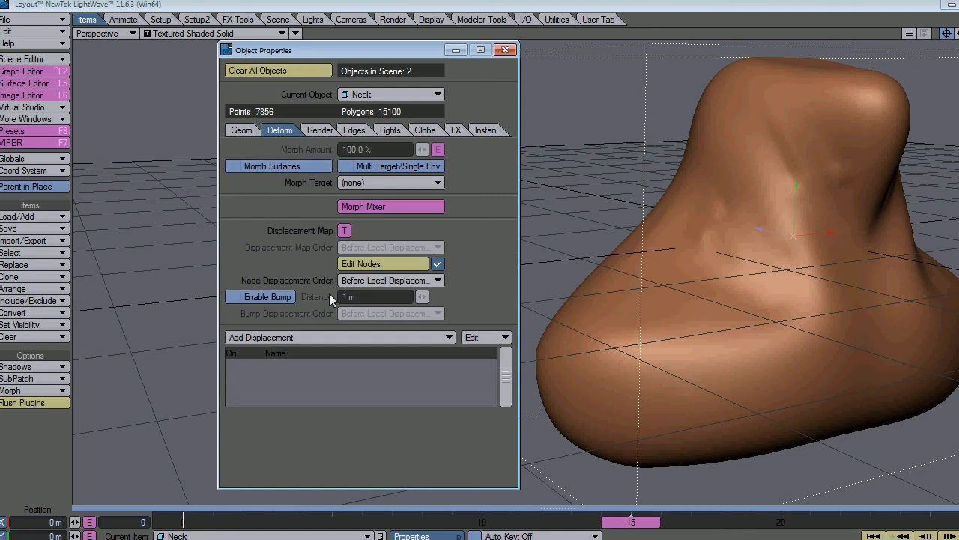
pyautogui.click(234, 296)
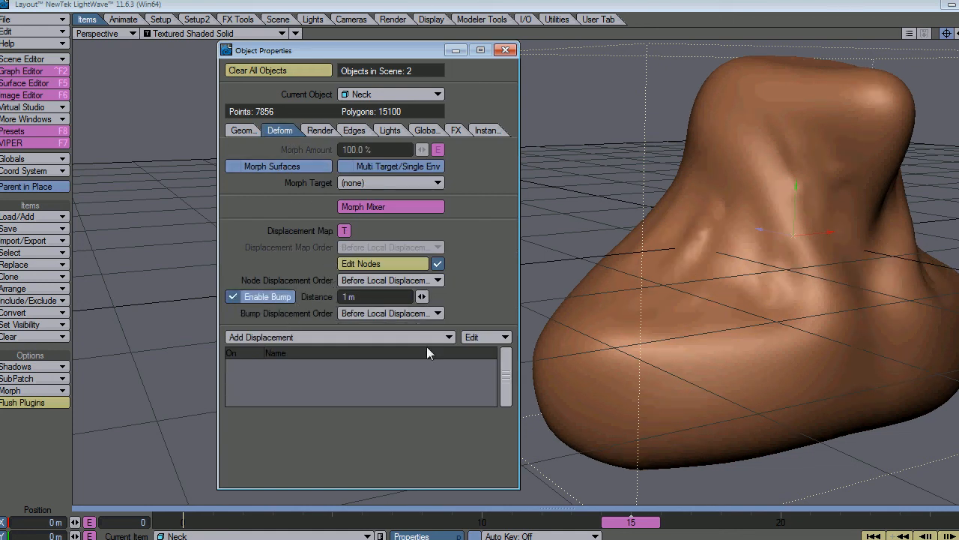
pyautogui.moveTo(637, 526)
pyautogui.mouseDown()
pyautogui.moveTo(183, 522)
pyautogui.moveTo(584, 522)
pyautogui.moveTo(541, 522)
pyautogui.mouseUp()
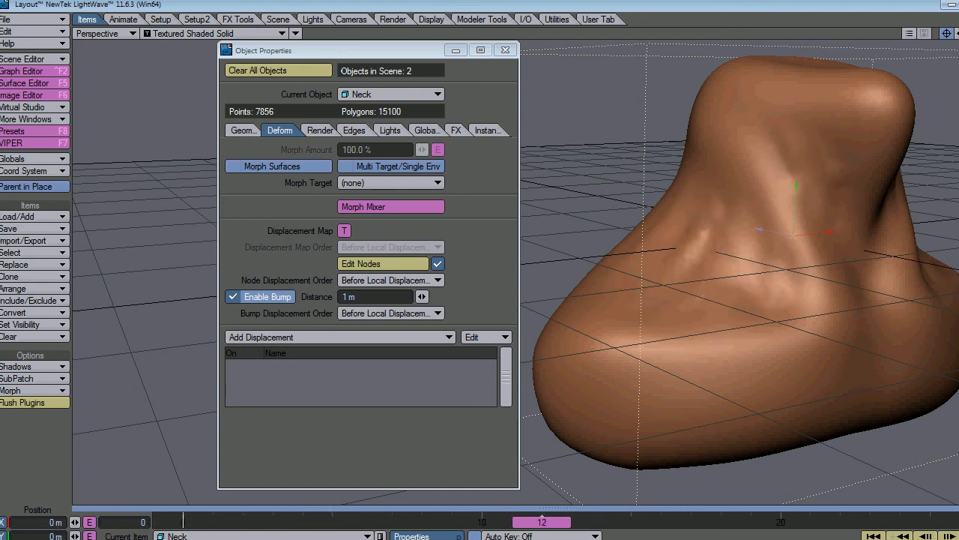
# Step: Try Before Bones and Before World Displacement as the Neck's bump displacement order
pyautogui.click(387, 316)
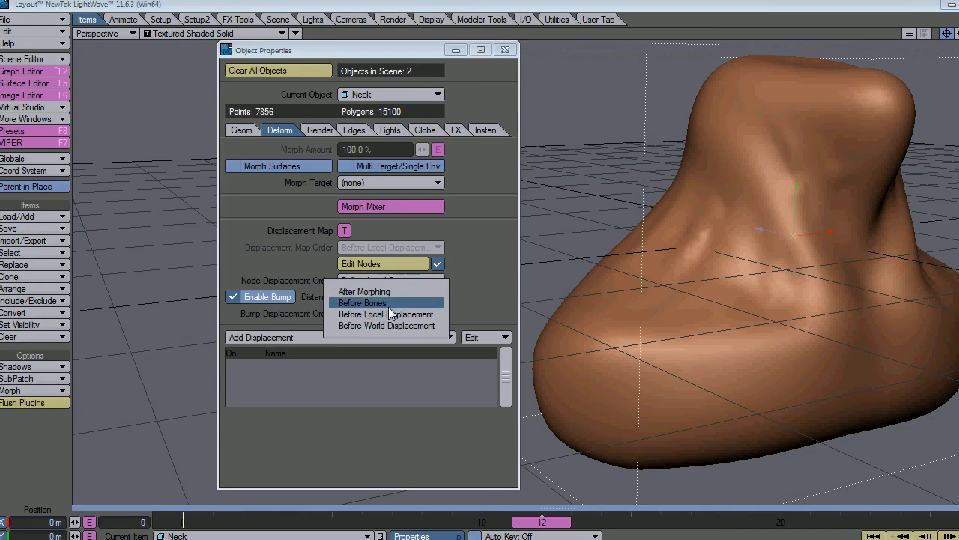
pyautogui.click(388, 307)
pyautogui.click(389, 313)
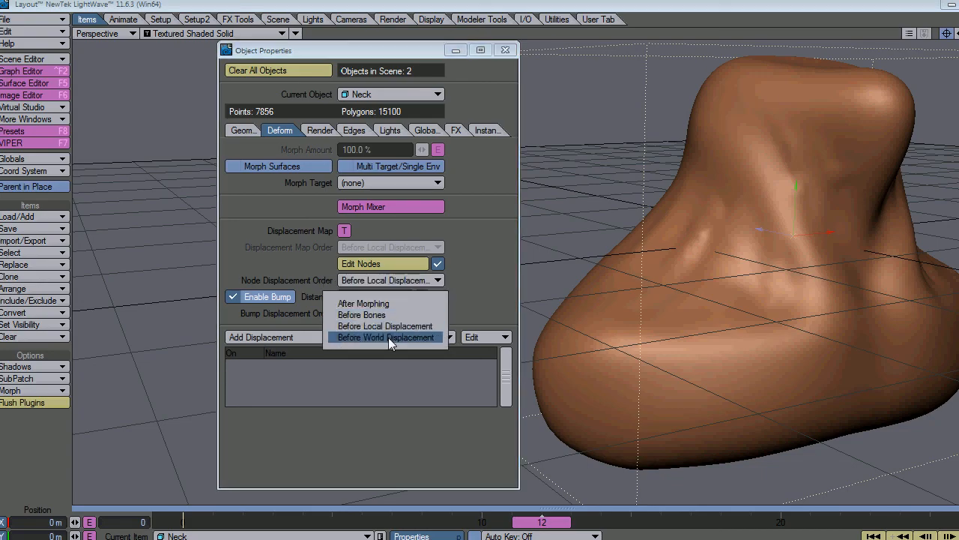
pyautogui.click(388, 337)
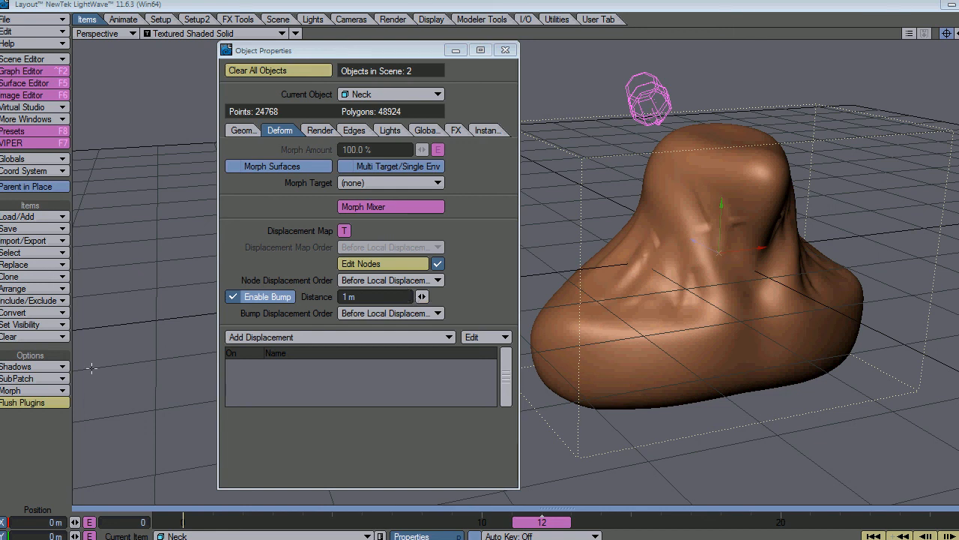
# Step: Turn off bump displacement for the Neck and set its subdivision order to Last
pyautogui.click(232, 297)
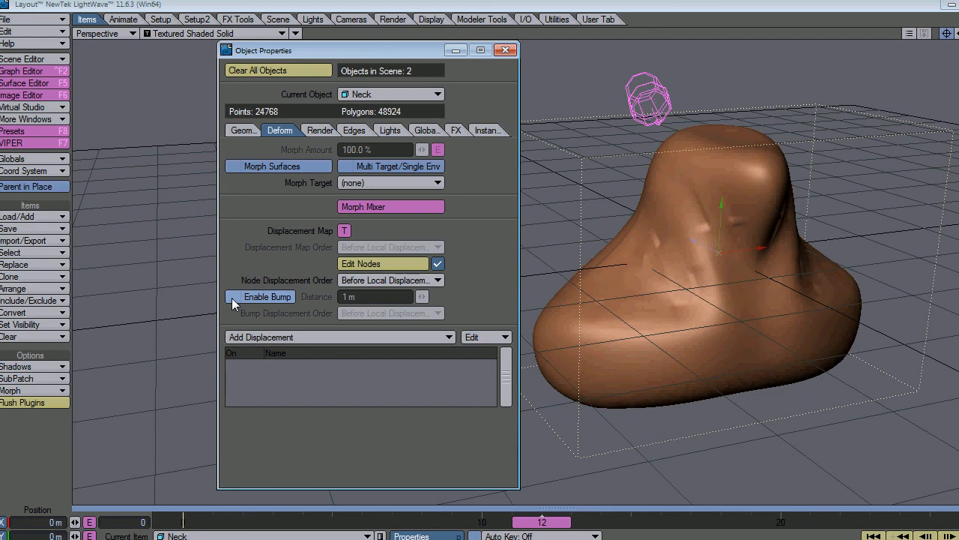
pyautogui.click(242, 131)
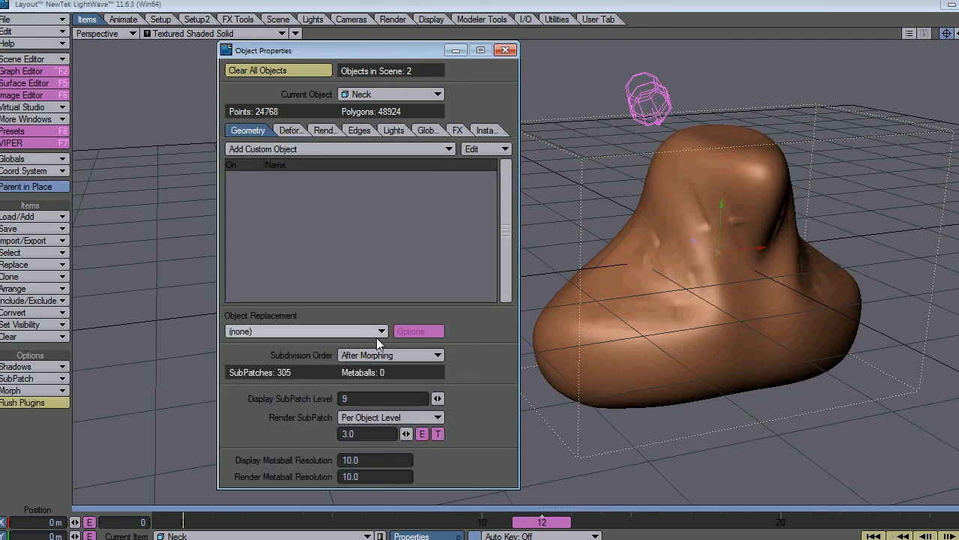
pyautogui.click(371, 356)
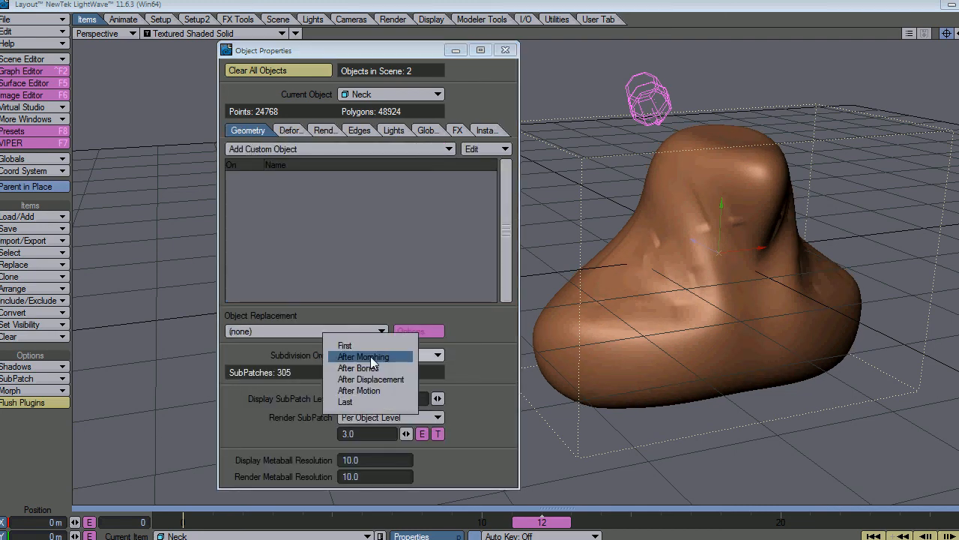
pyautogui.click(374, 400)
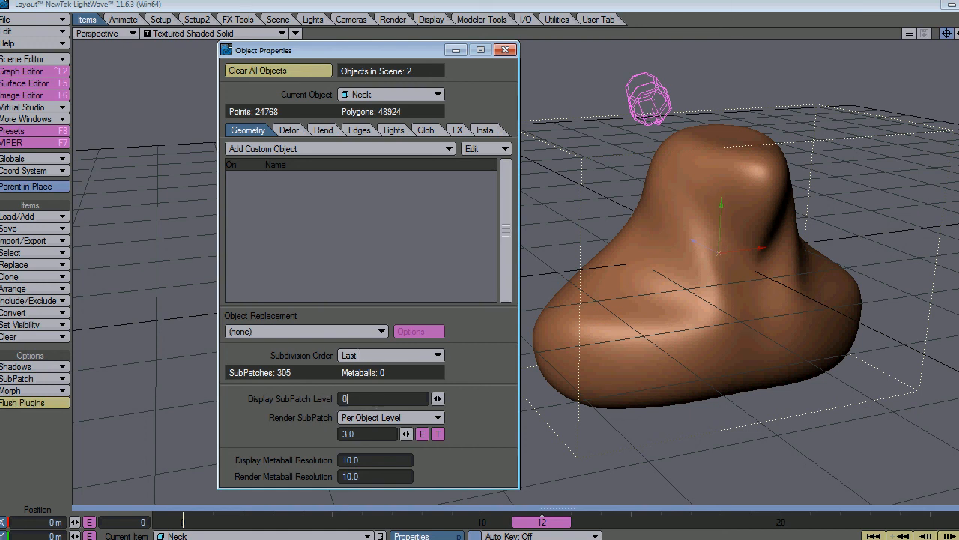
# Step: Set the Neck's display SubPatch level to 0 and switch the viewport shading to Textured Shaded Solid Wireframe
pyautogui.press('Return')
pyautogui.click(200, 32)
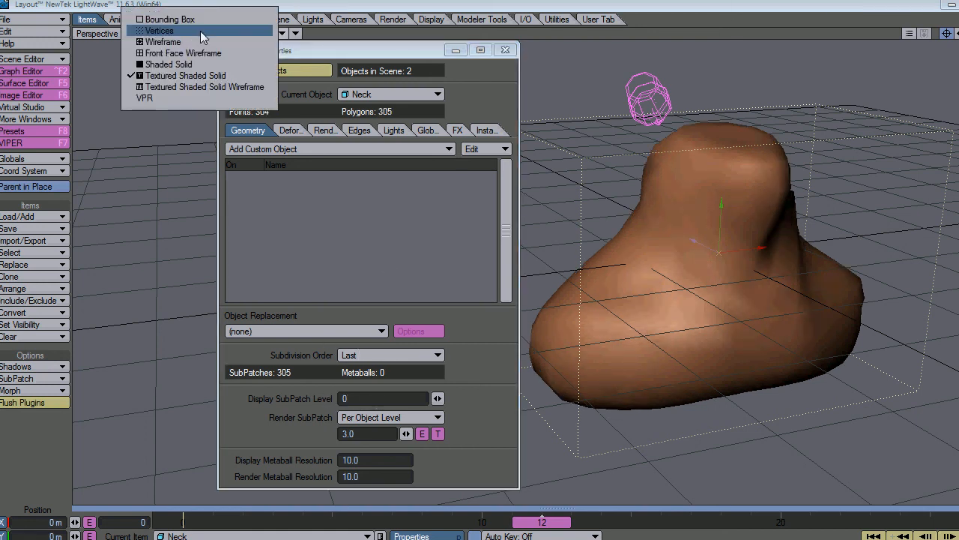
pyautogui.click(203, 83)
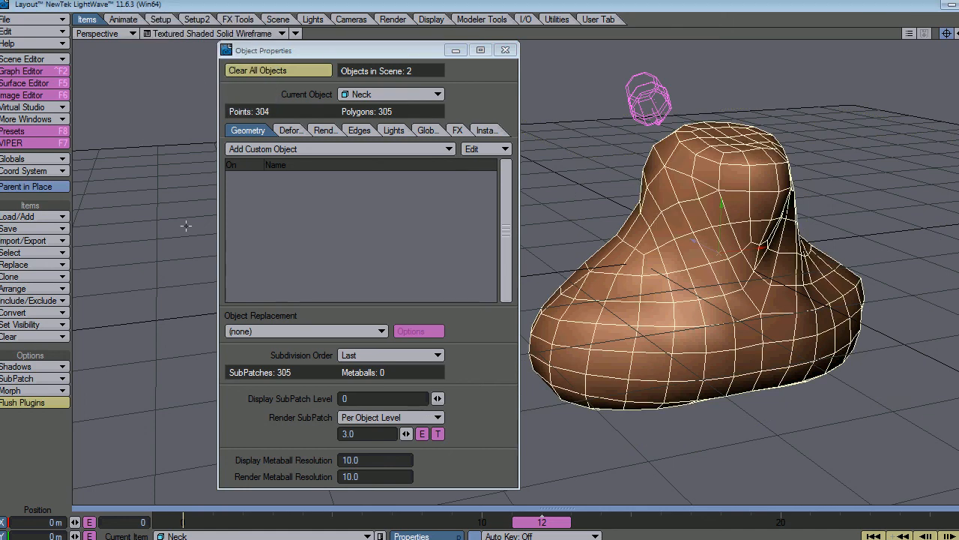
# Step: Check the Neck's displacement node network, add an MD Baker displacement to the Neck, and open its settings
pyautogui.click(291, 129)
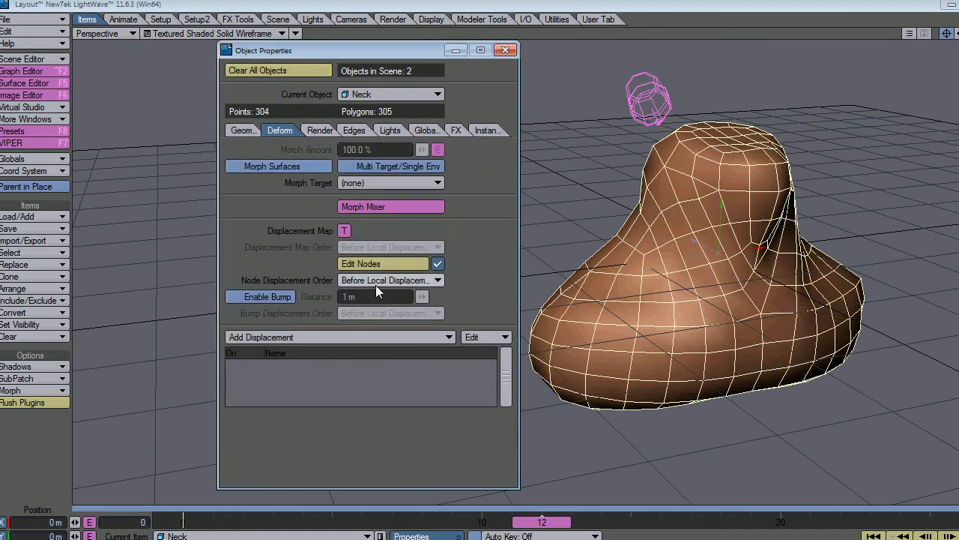
pyautogui.click(375, 263)
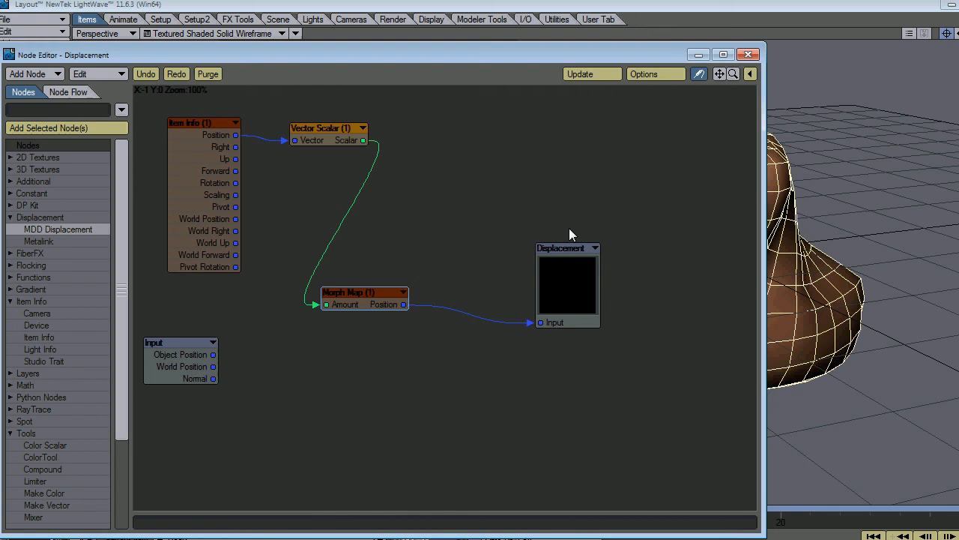
pyautogui.click(748, 54)
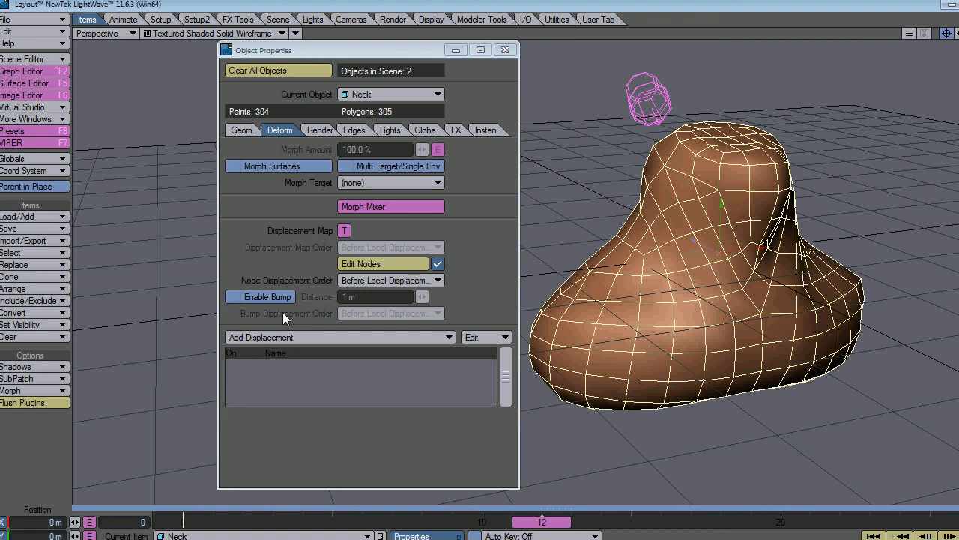
pyautogui.click(297, 336)
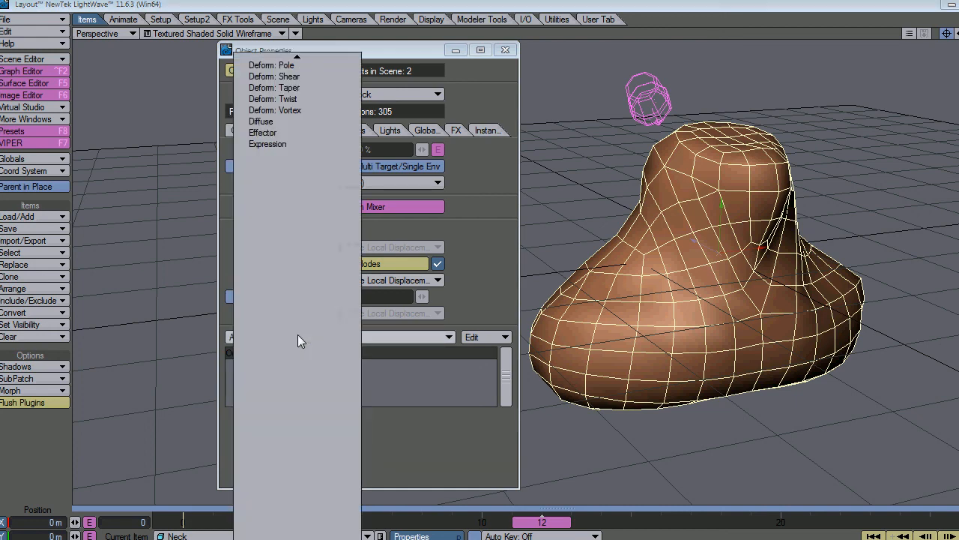
pyautogui.click(298, 334)
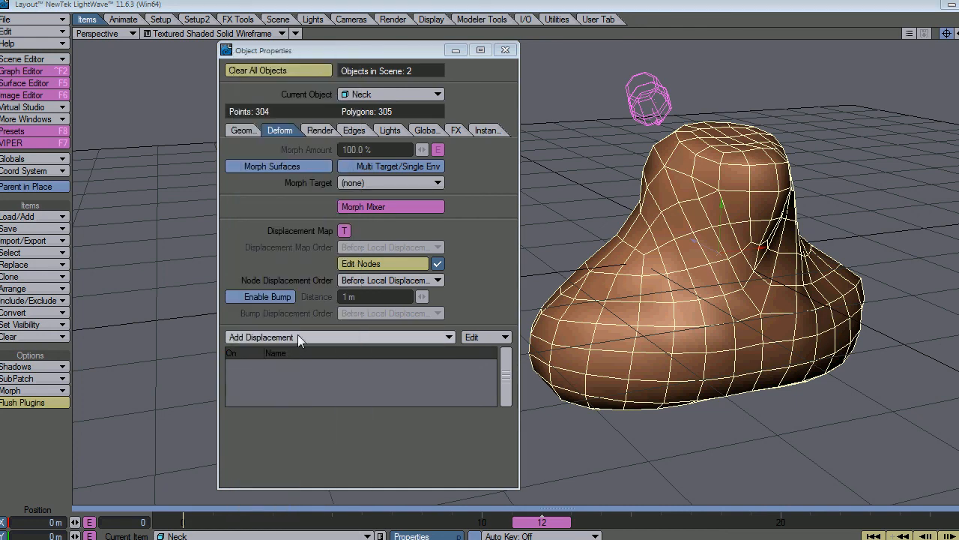
pyautogui.doubleClick(280, 362)
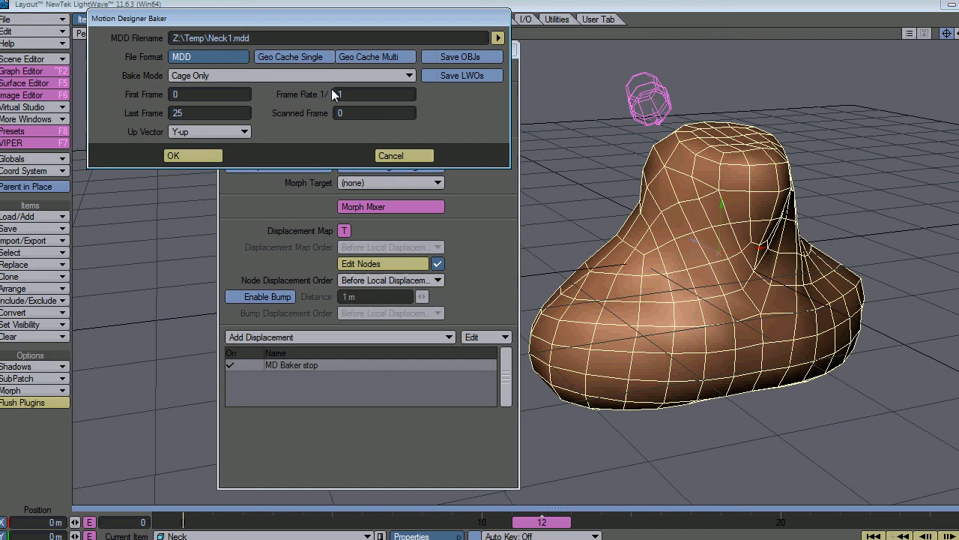
# Step: Bake the Neck's cage deformation to Z:\Temp\Neck.mdd, overwriting the existing file, and remove the MD Baker from the displacement list
pyautogui.click(498, 38)
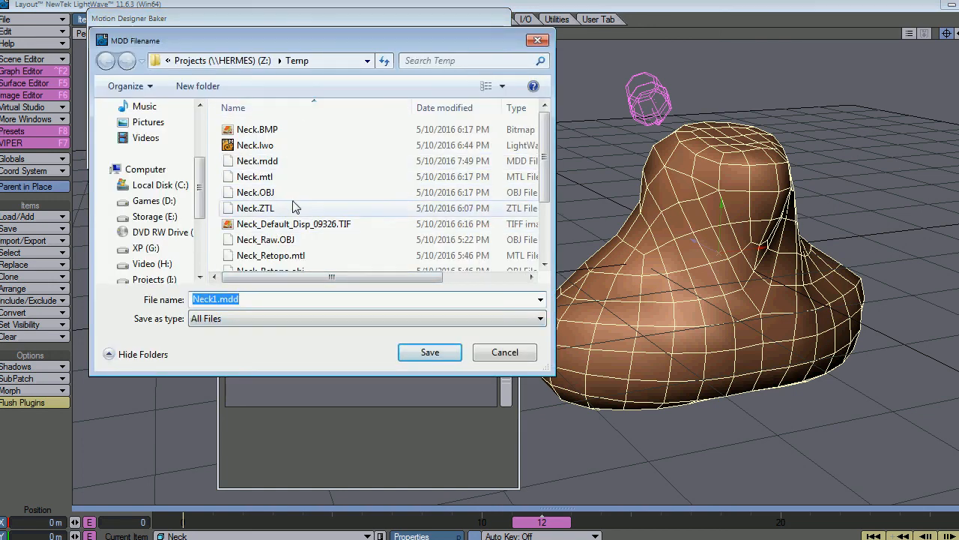
pyautogui.click(251, 298)
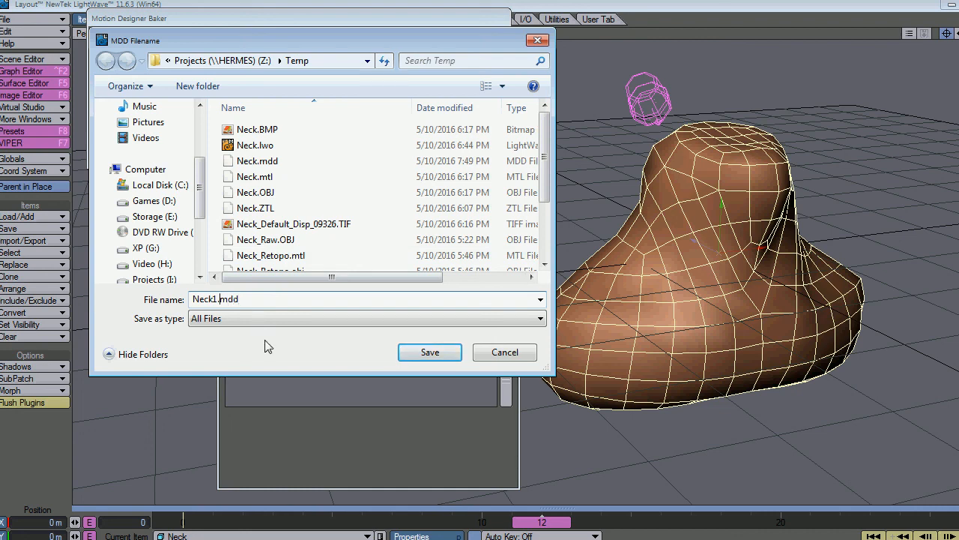
pyautogui.press('Left')
pyautogui.press('Left')
pyautogui.press('Left')
pyautogui.press('Left')
pyautogui.press('BackSpace')
pyautogui.press('Return')
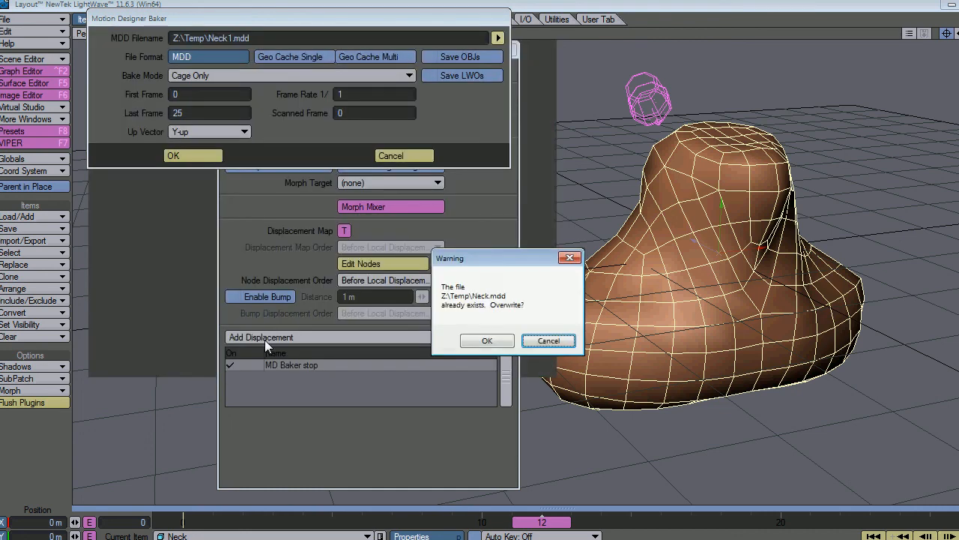
pyautogui.click(484, 341)
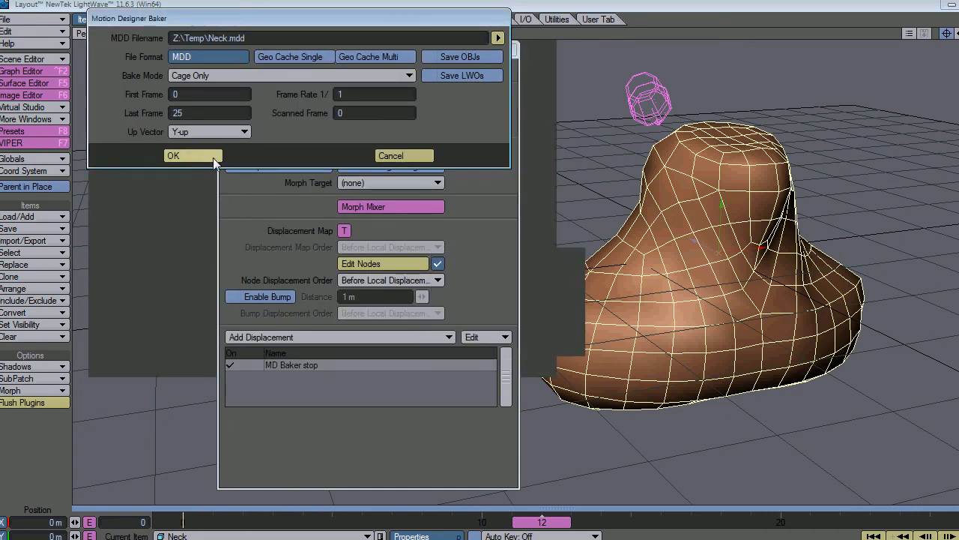
pyautogui.click(186, 155)
pyautogui.rightClick(344, 365)
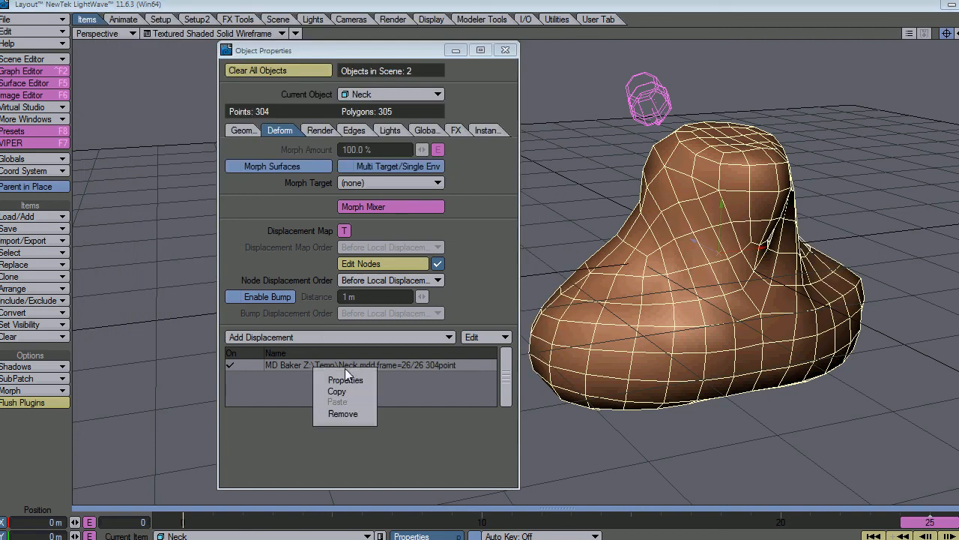
pyautogui.click(364, 415)
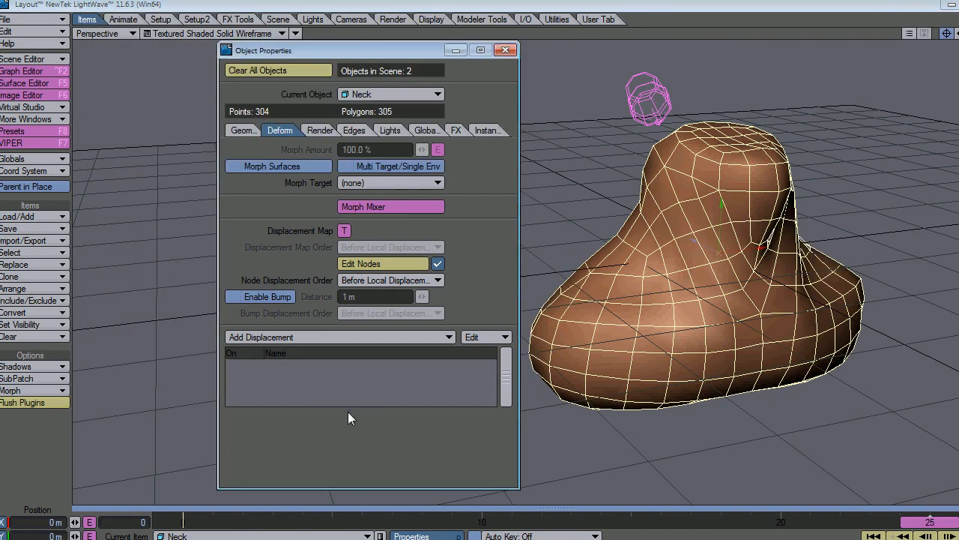
# Step: Disconnect the Morph Map from the Neck's Displacement node and add an MDD Displacement node below the Morph Map
pyautogui.click(394, 264)
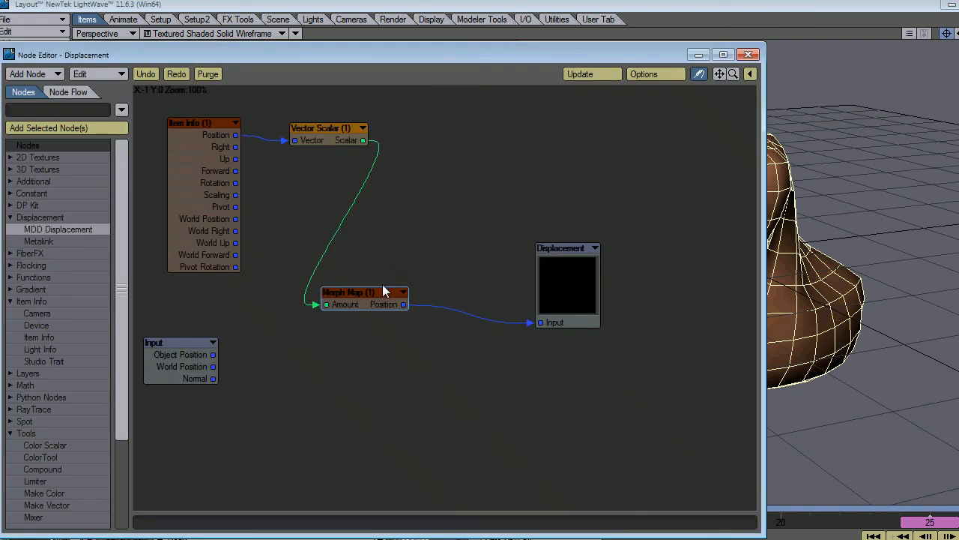
pyautogui.moveTo(528, 324); pyautogui.dragTo(470, 337)
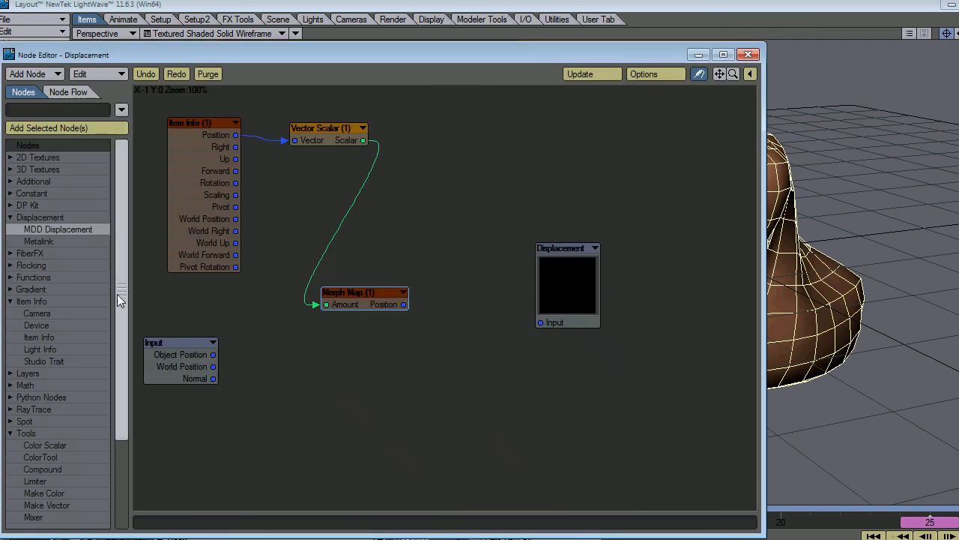
pyautogui.doubleClick(59, 229)
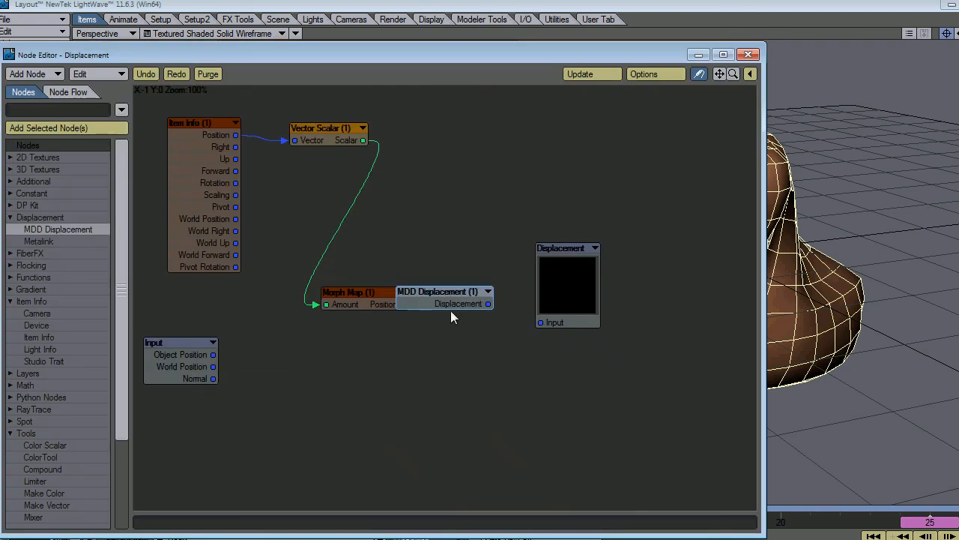
pyautogui.moveTo(451, 311); pyautogui.dragTo(391, 363)
# Step: Load Neck.mdd into the MDD Displacement node and connect its Displacement output to the Displacement node's input
pyautogui.doubleClick(393, 364)
pyautogui.click(454, 99)
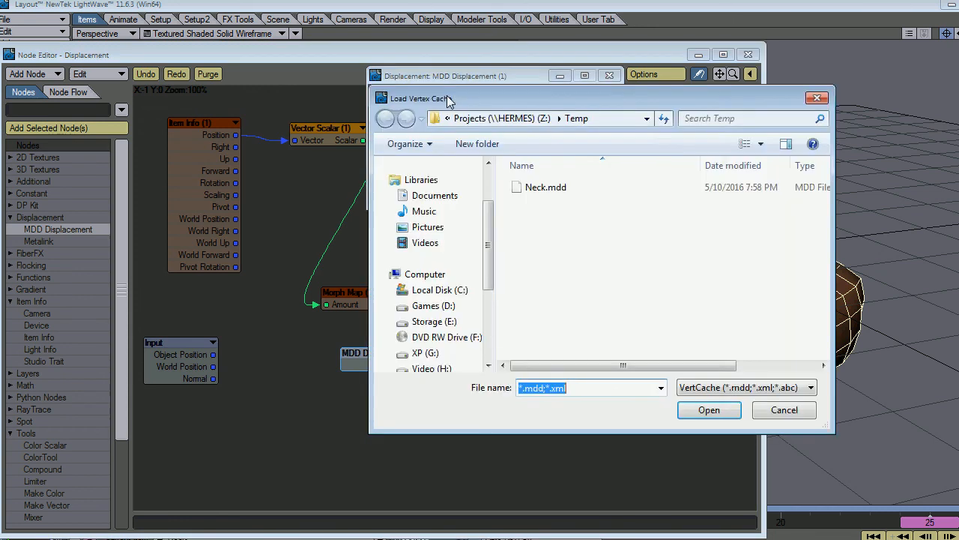
pyautogui.click(546, 187)
pyautogui.click(709, 409)
pyautogui.click(609, 76)
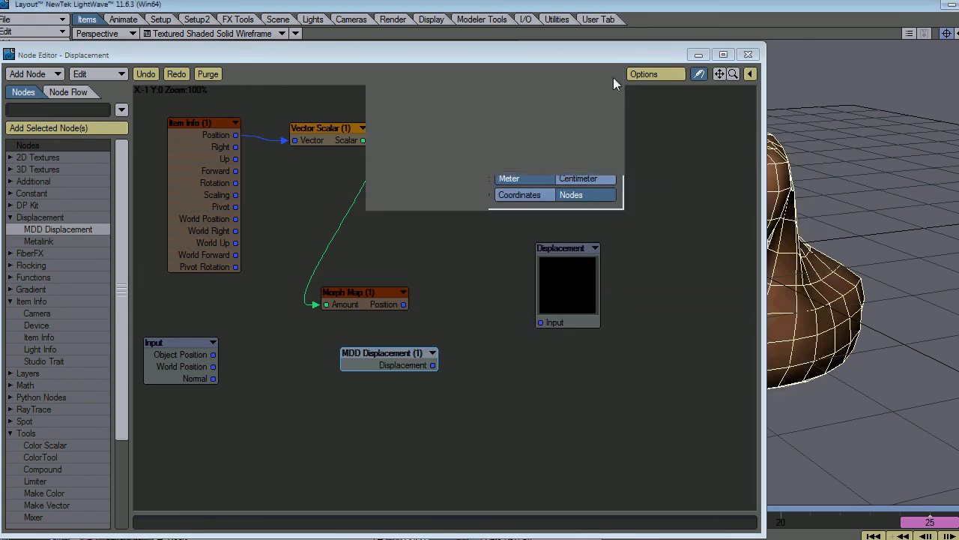
pyautogui.moveTo(433, 365); pyautogui.dragTo(541, 324)
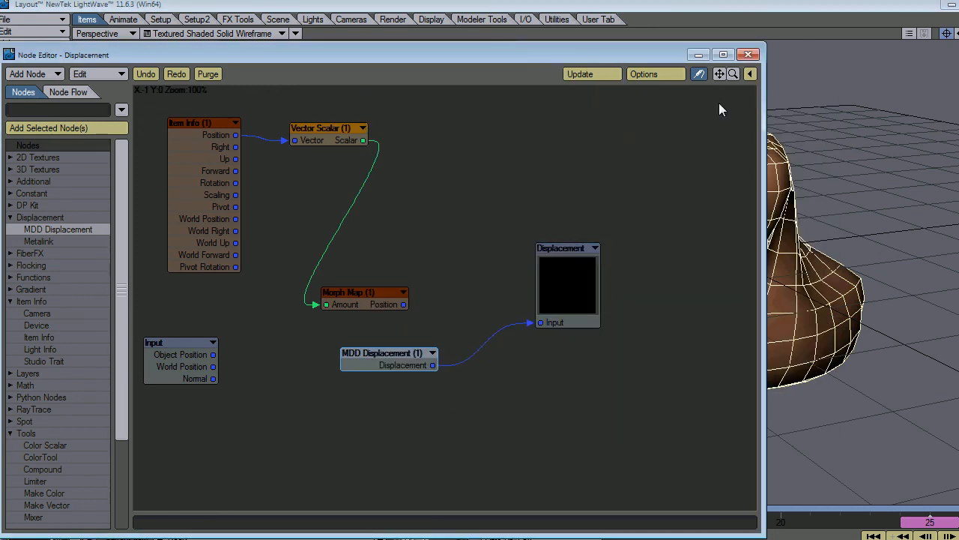
pyautogui.click(748, 55)
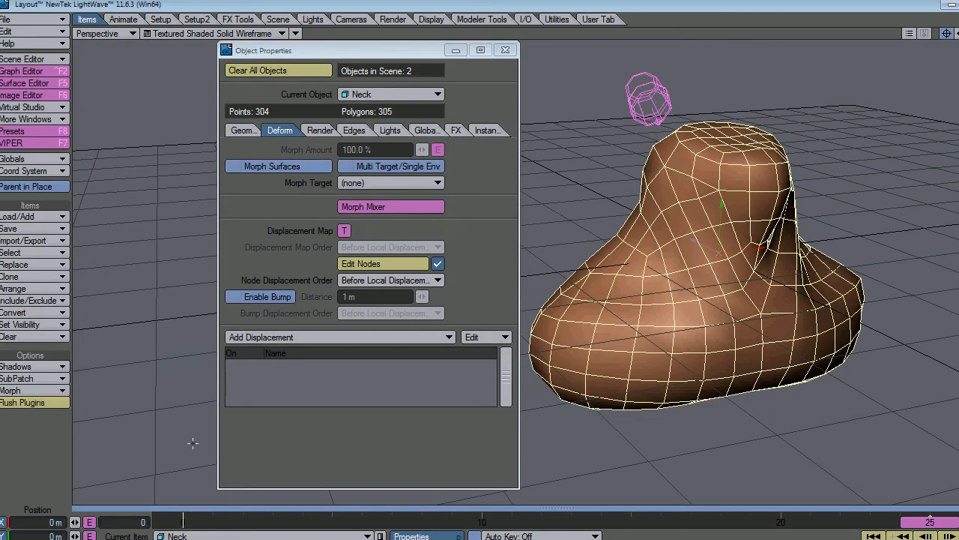
# Step: Enable bump displacement for the Neck in its deformation properties
pyautogui.click(444, 535)
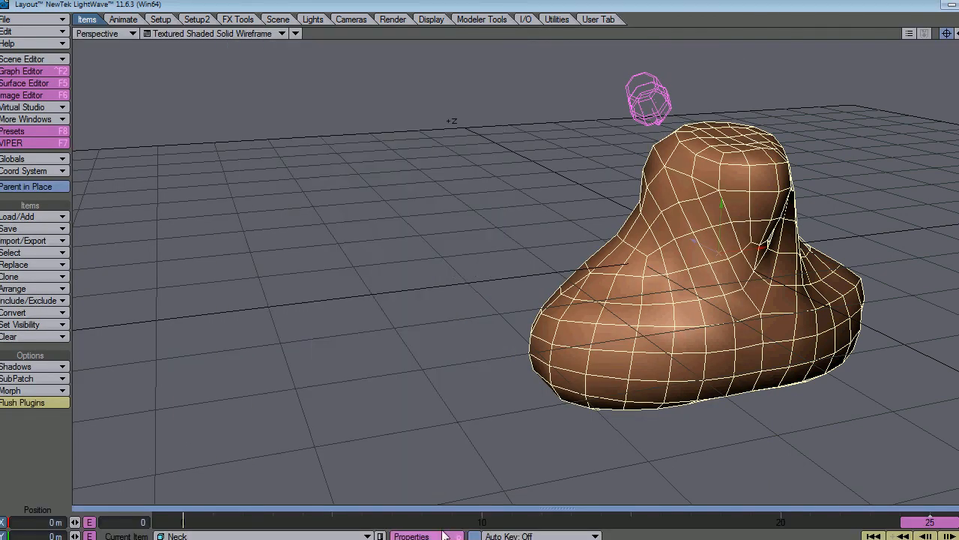
pyautogui.click(435, 533)
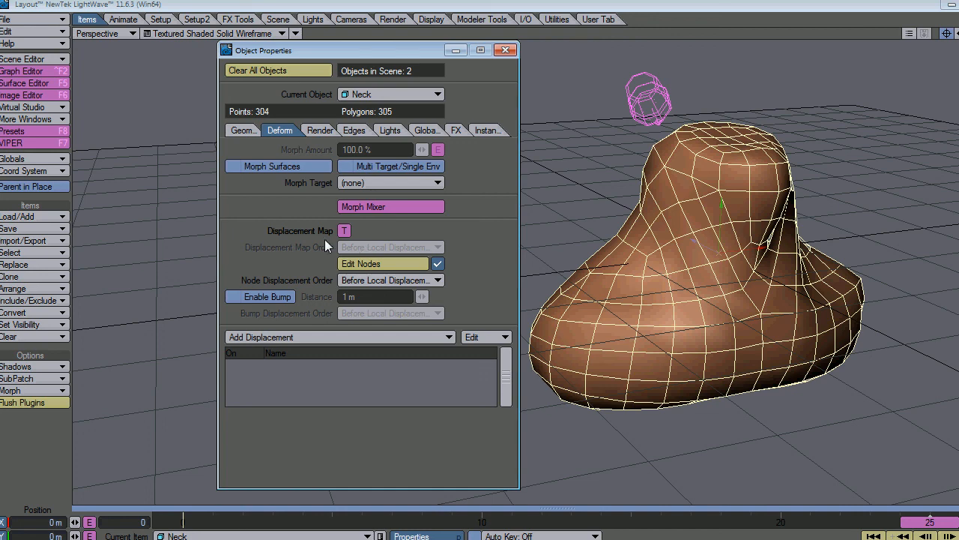
pyautogui.click(230, 297)
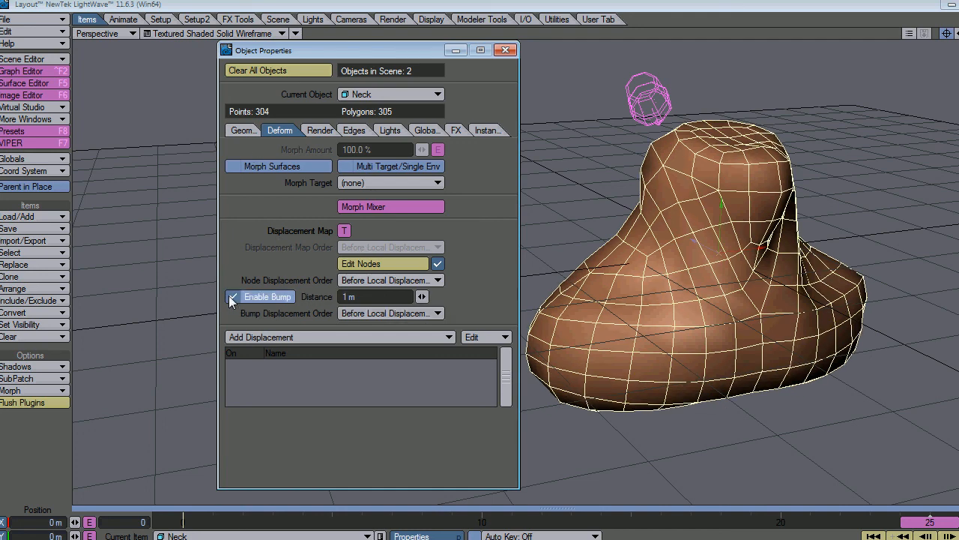
# Step: Set the Neck's display SubPatch level to 9 and switch the viewport shading to Textured Shaded Solid
pyautogui.click(256, 129)
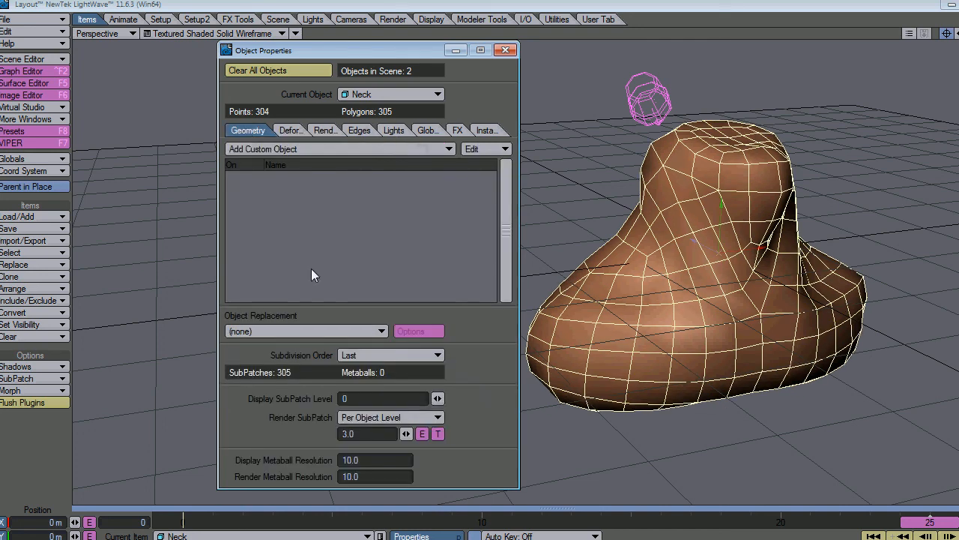
pyautogui.click(351, 398)
pyautogui.write('9')
pyautogui.press('Return')
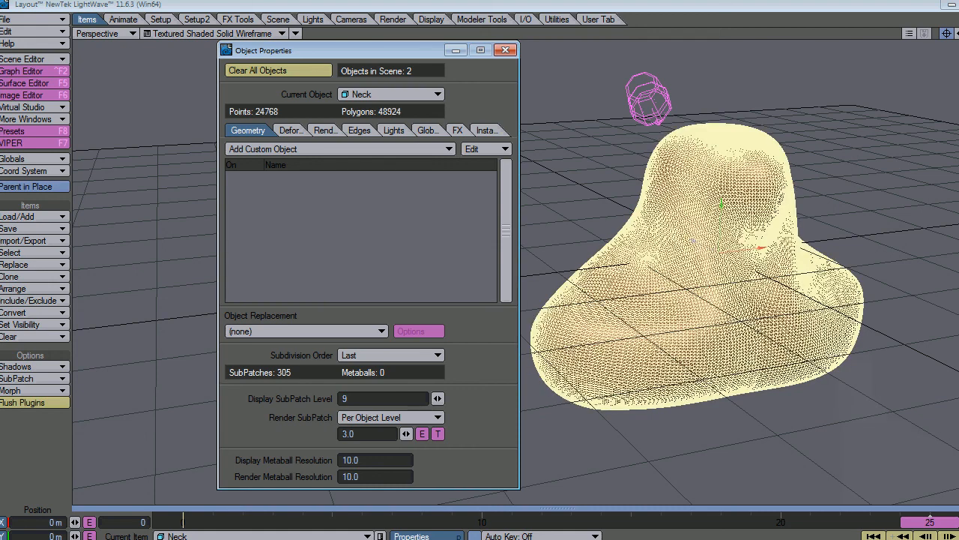
pyautogui.click(230, 74)
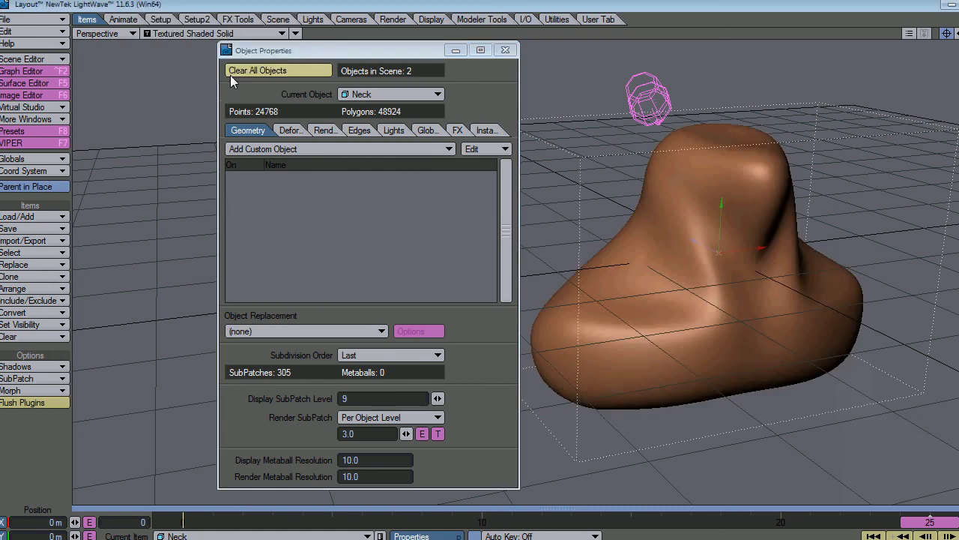
# Step: Set the Neck's subdivision order to After Bones and check the displacement at frames 15 and 12
pyautogui.click(300, 130)
pyautogui.click(242, 131)
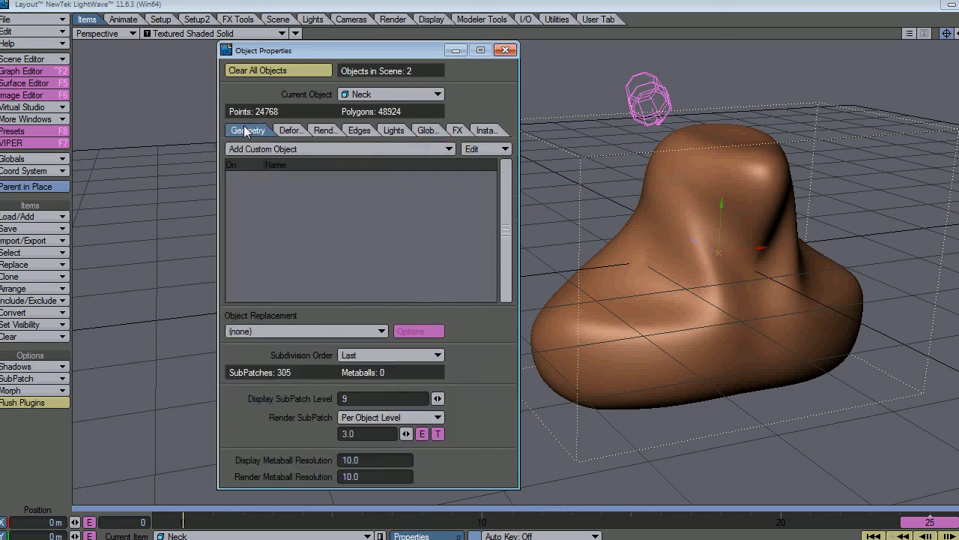
pyautogui.click(359, 357)
pyautogui.click(362, 324)
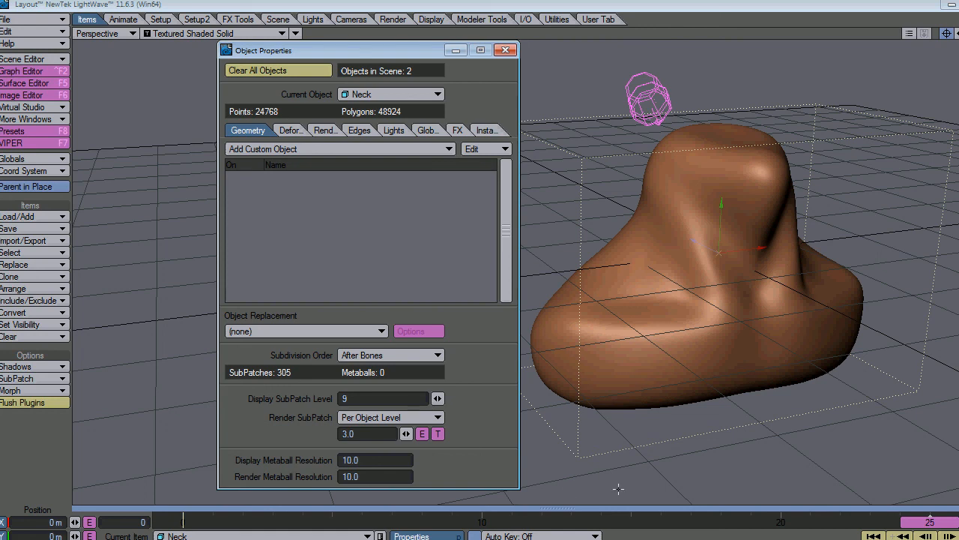
pyautogui.click(631, 522)
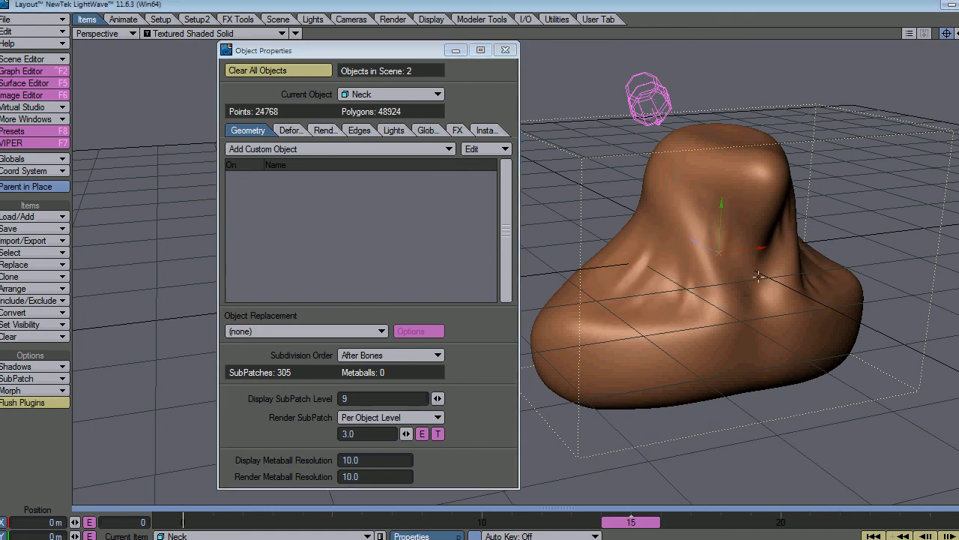
pyautogui.keyDown('alt'); pyautogui.moveTo(758, 277); pyautogui.dragTo(762, 427); pyautogui.keyUp('alt')
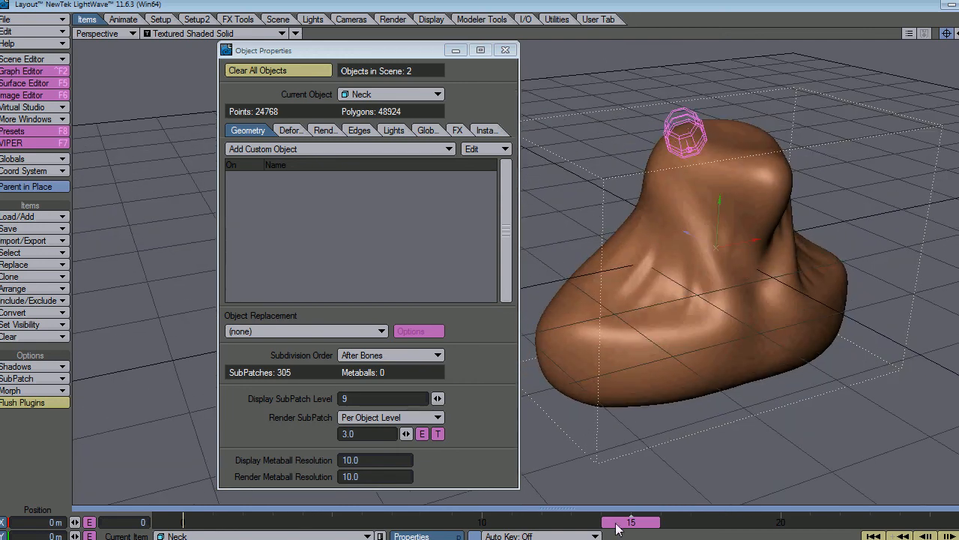
pyautogui.moveTo(622, 524); pyautogui.dragTo(541, 525)
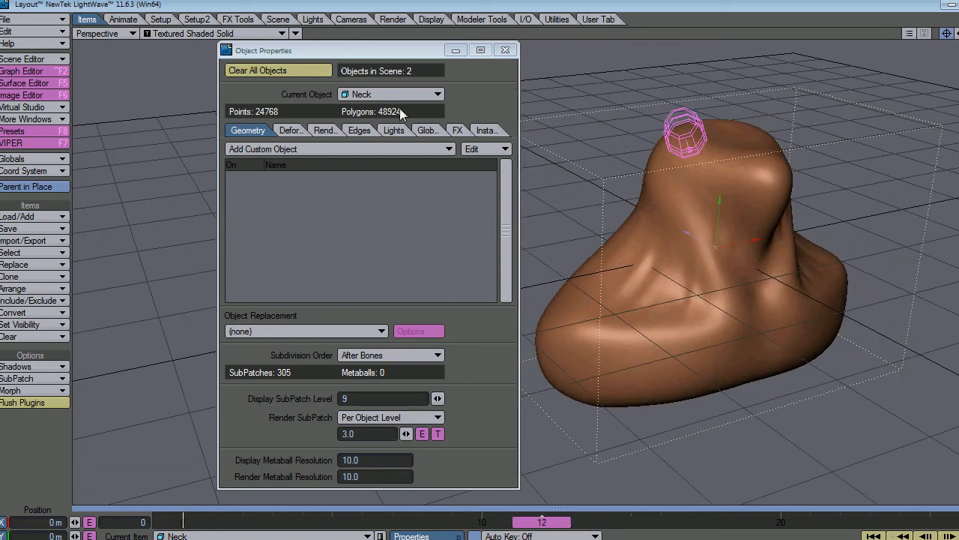
# Step: Review the Neck's deformation settings, subdivision order options and MDD displacement node network
pyautogui.click(282, 132)
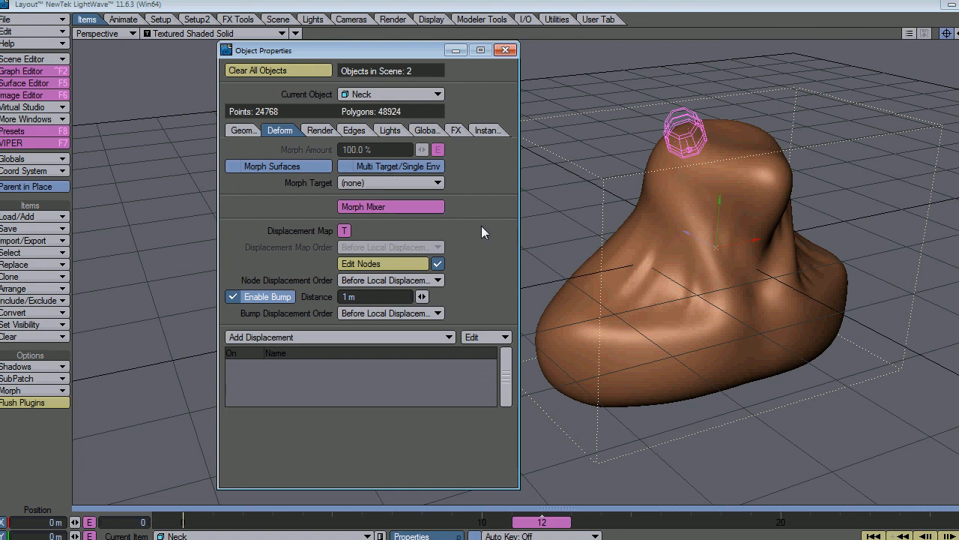
pyautogui.click(240, 130)
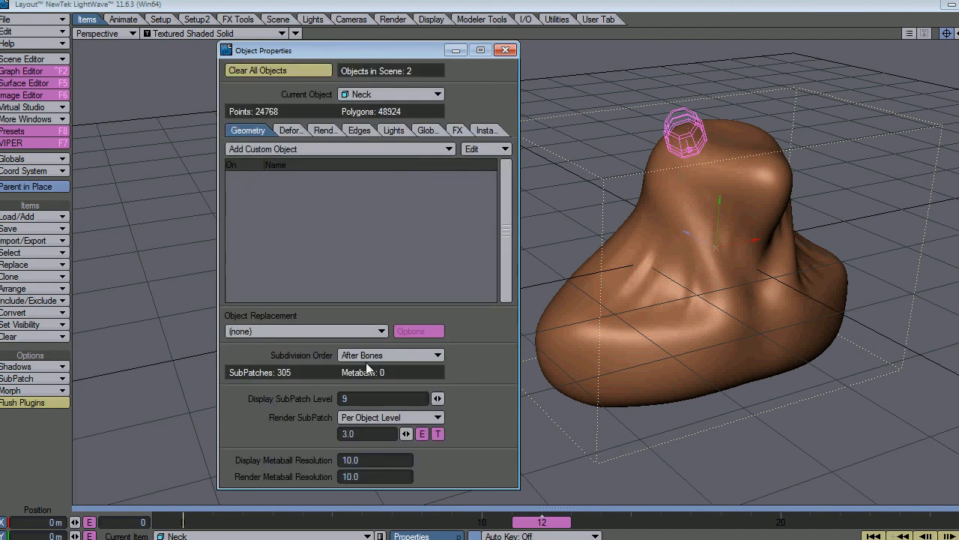
pyautogui.click(366, 358)
pyautogui.click(369, 246)
pyautogui.click(282, 130)
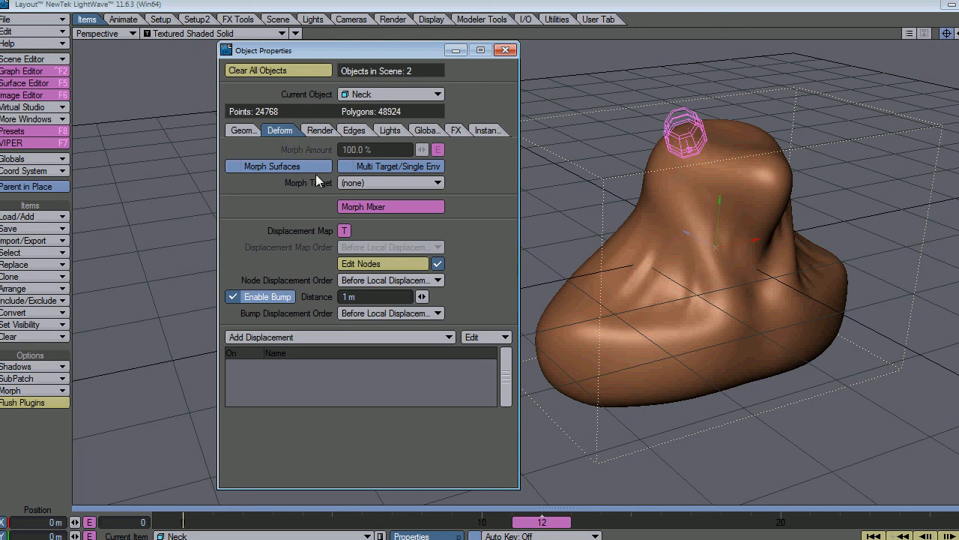
pyautogui.click(420, 264)
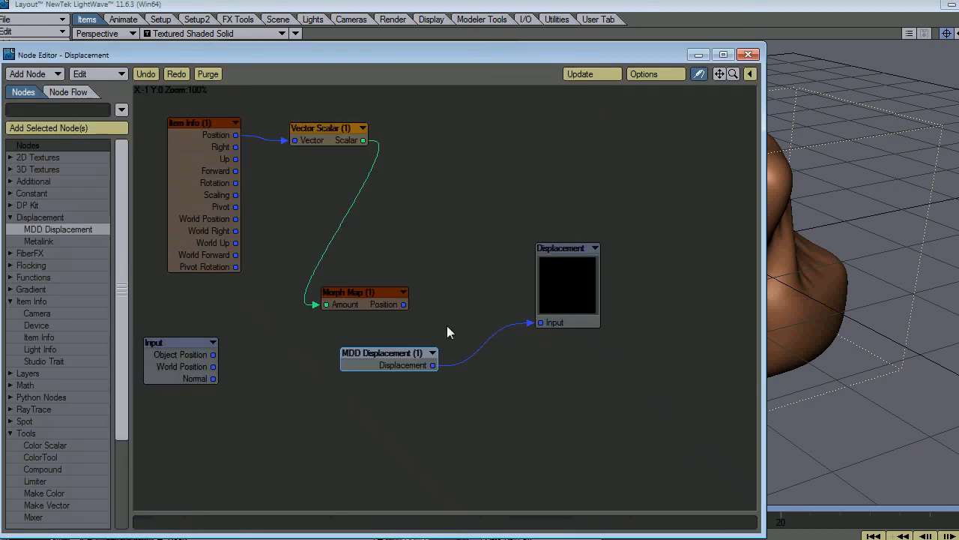
pyautogui.moveTo(400, 367); pyautogui.dragTo(392, 368)
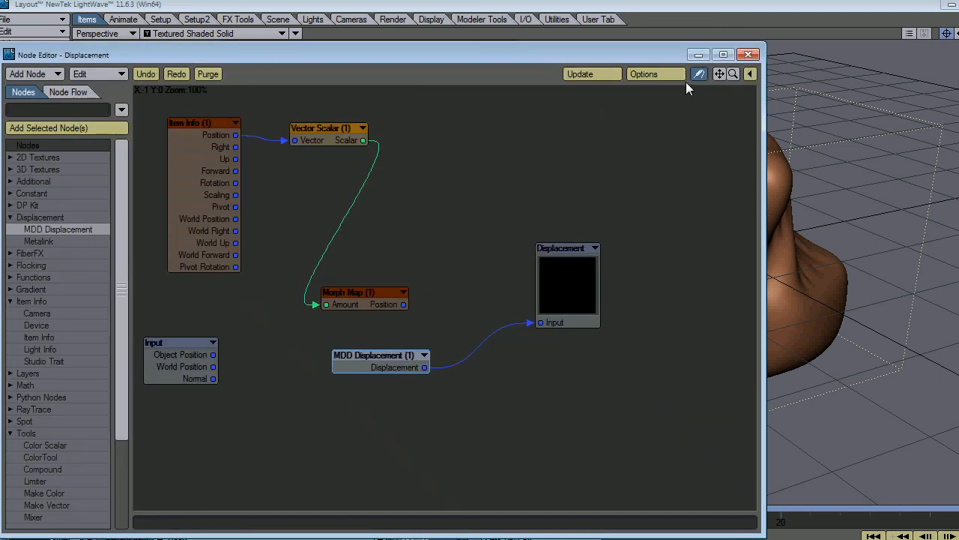
pyautogui.click(753, 54)
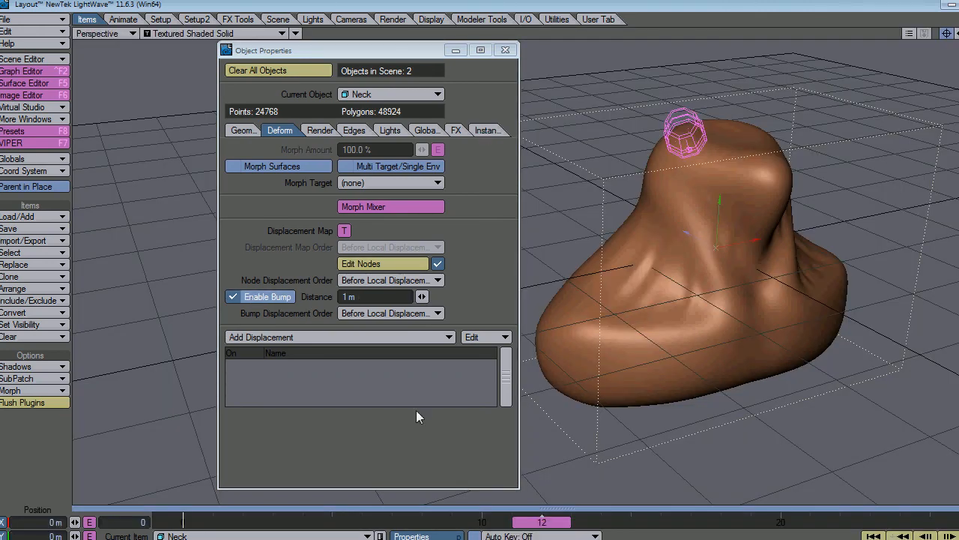
# Step: Scrub the timeline to frame 16 and examine the displaced wrinkles on the neck from another angle
pyautogui.moveTo(567, 522)
pyautogui.mouseDown()
pyautogui.moveTo(212, 522)
pyautogui.moveTo(937, 522)
pyautogui.moveTo(303, 521)
pyautogui.moveTo(810, 522)
pyautogui.moveTo(422, 521)
pyautogui.moveTo(571, 522)
pyautogui.mouseUp()
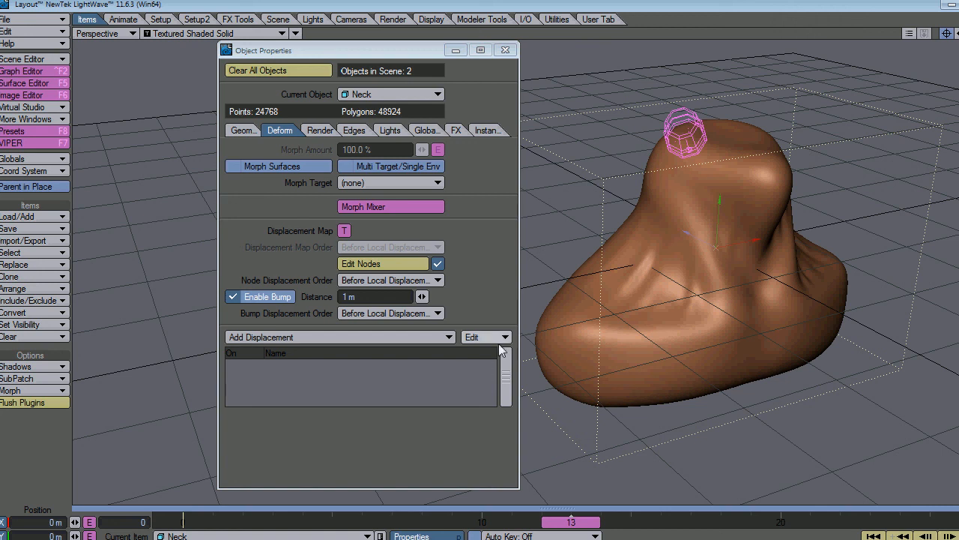
pyautogui.moveTo(571, 521); pyautogui.dragTo(660, 522)
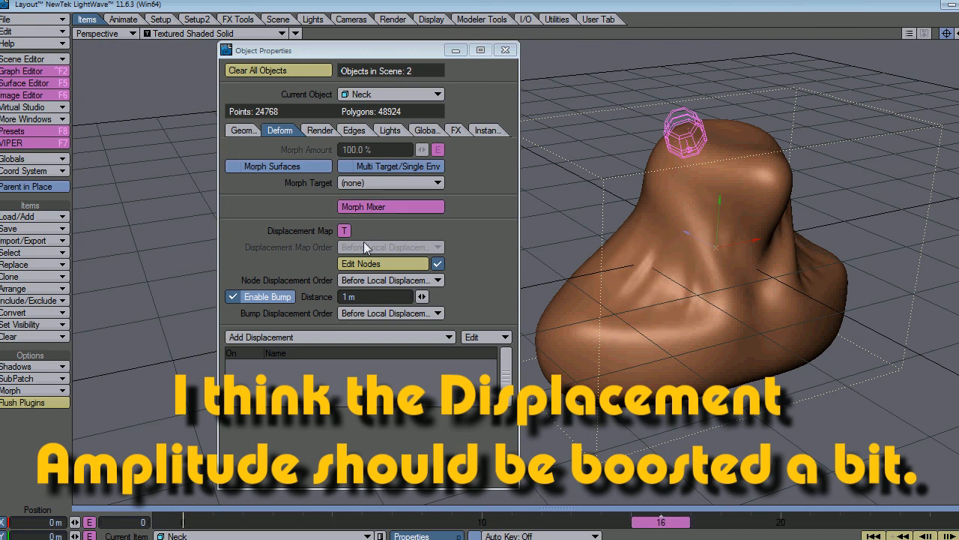
pyautogui.keyDown('alt'); pyautogui.moveTo(720, 361); pyautogui.dragTo(780, 352); pyautogui.keyUp('alt')
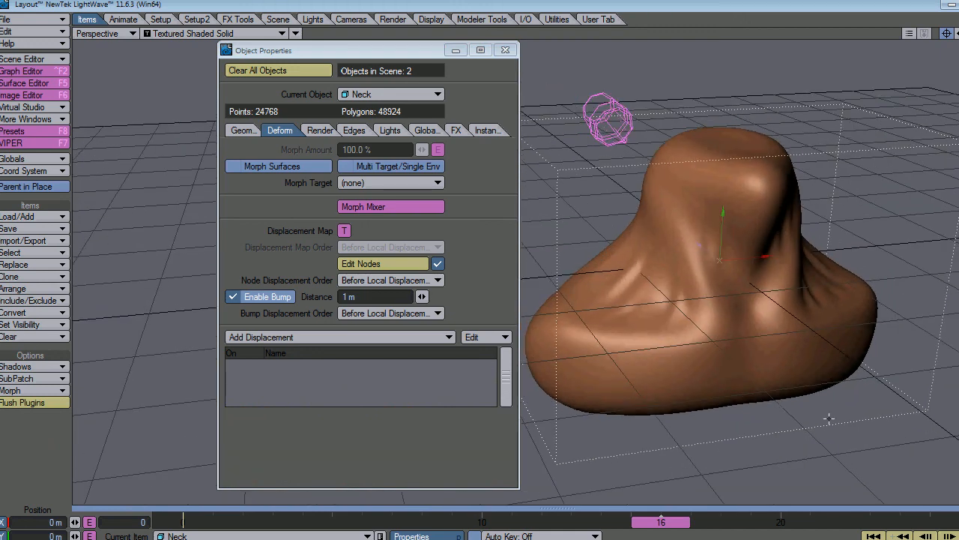